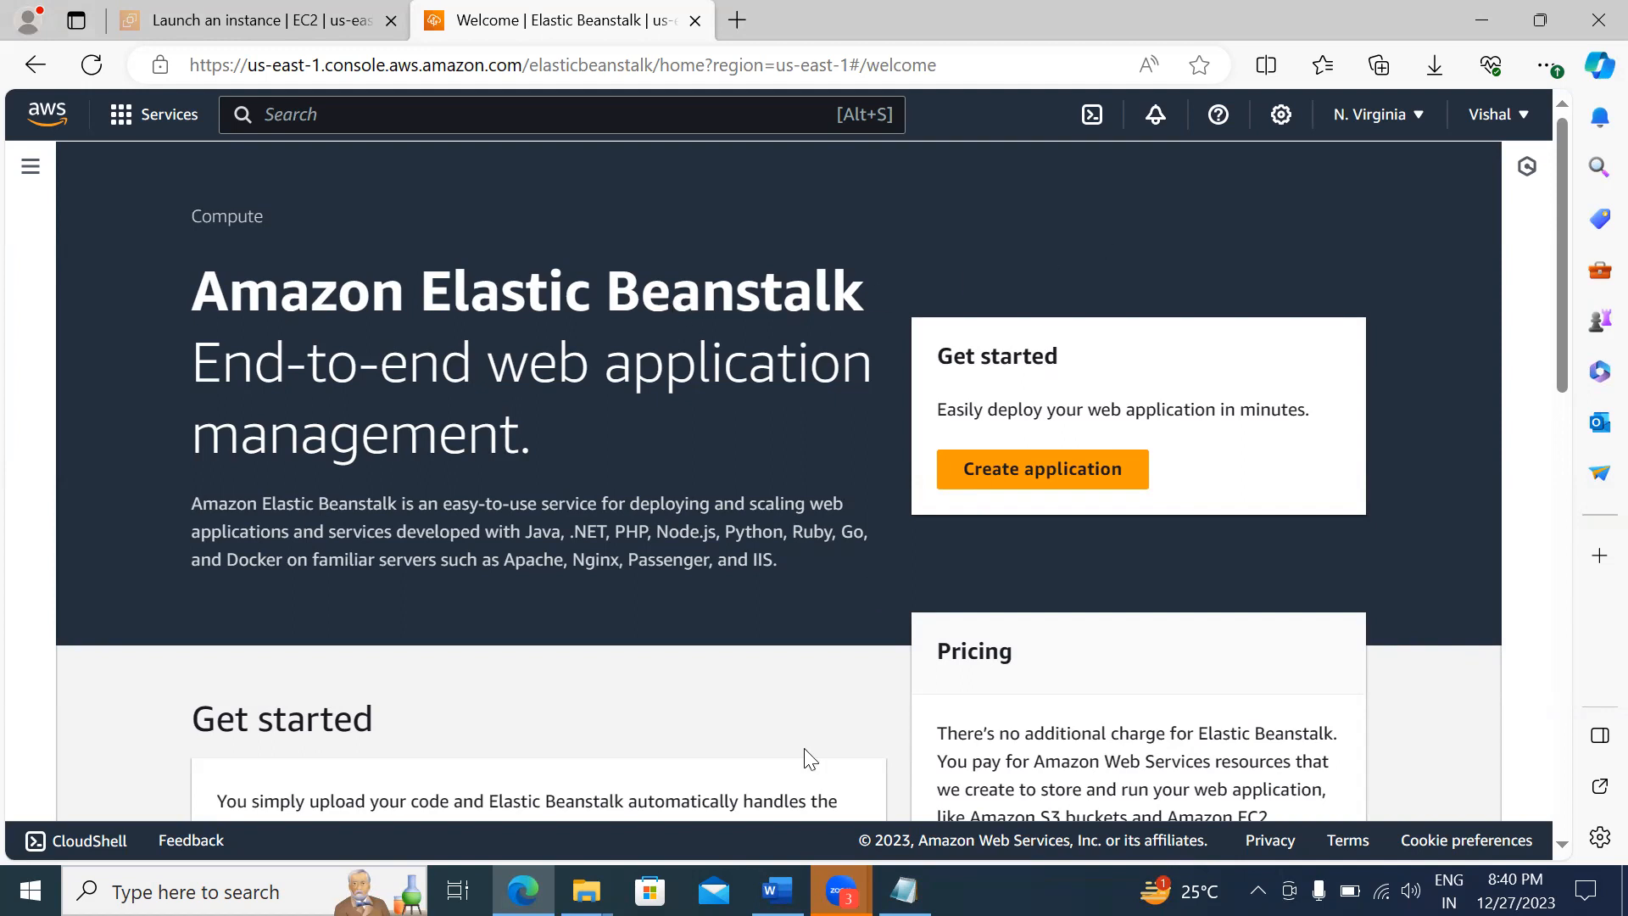
Step: Start creating an Elastic Beanstalk application and name it myphpapplication
left_click(841, 891)
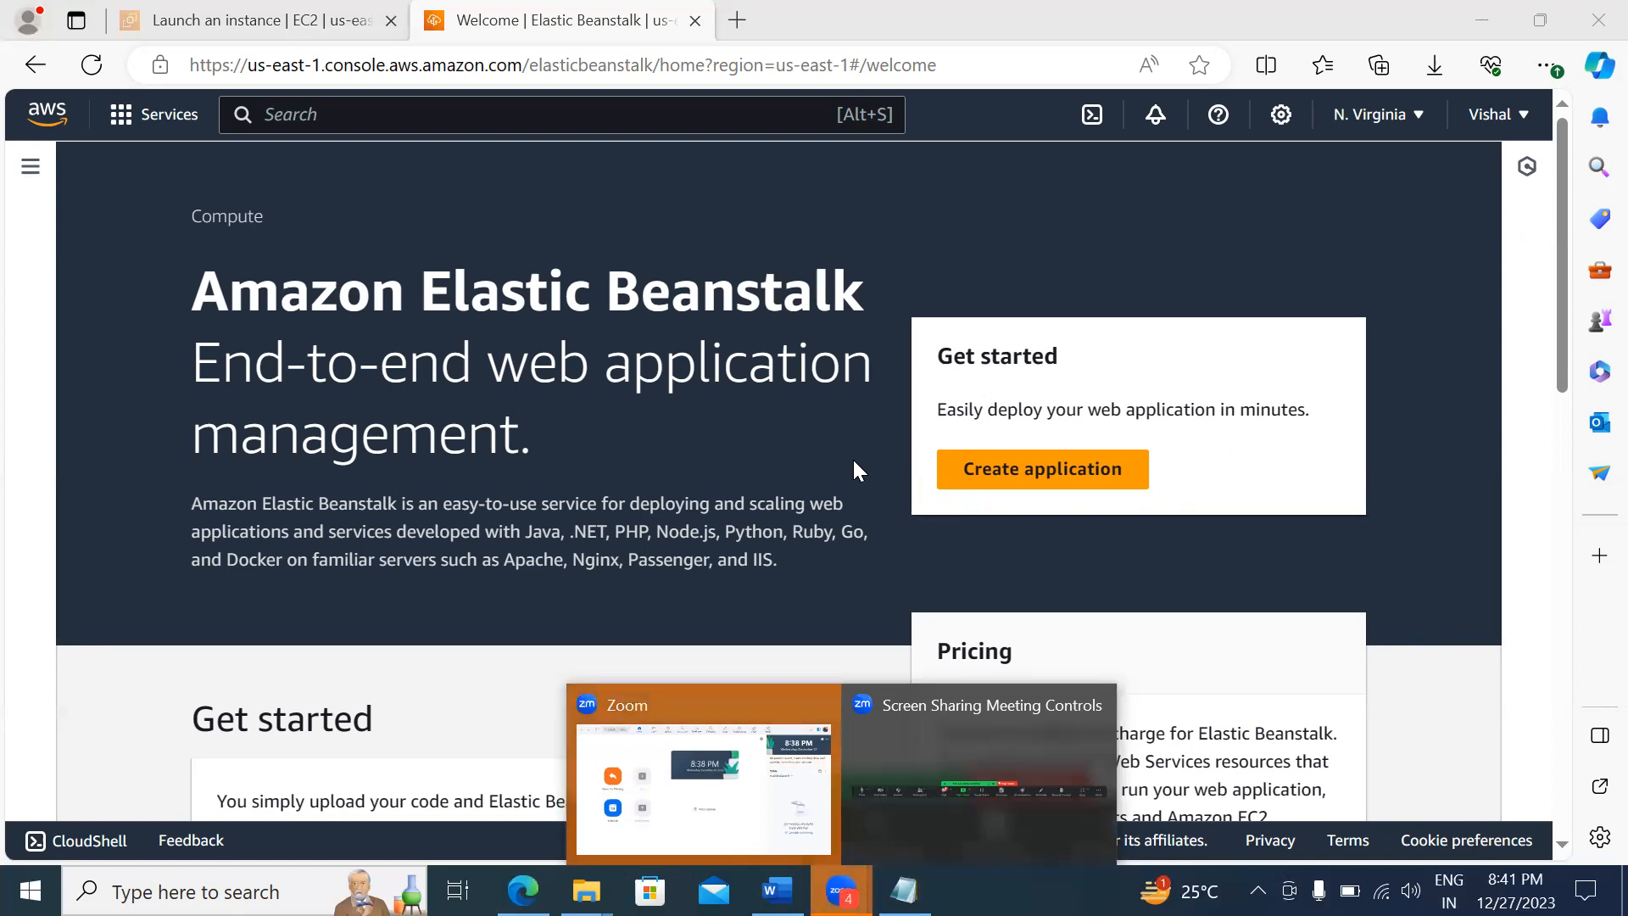
left_click(1056, 474)
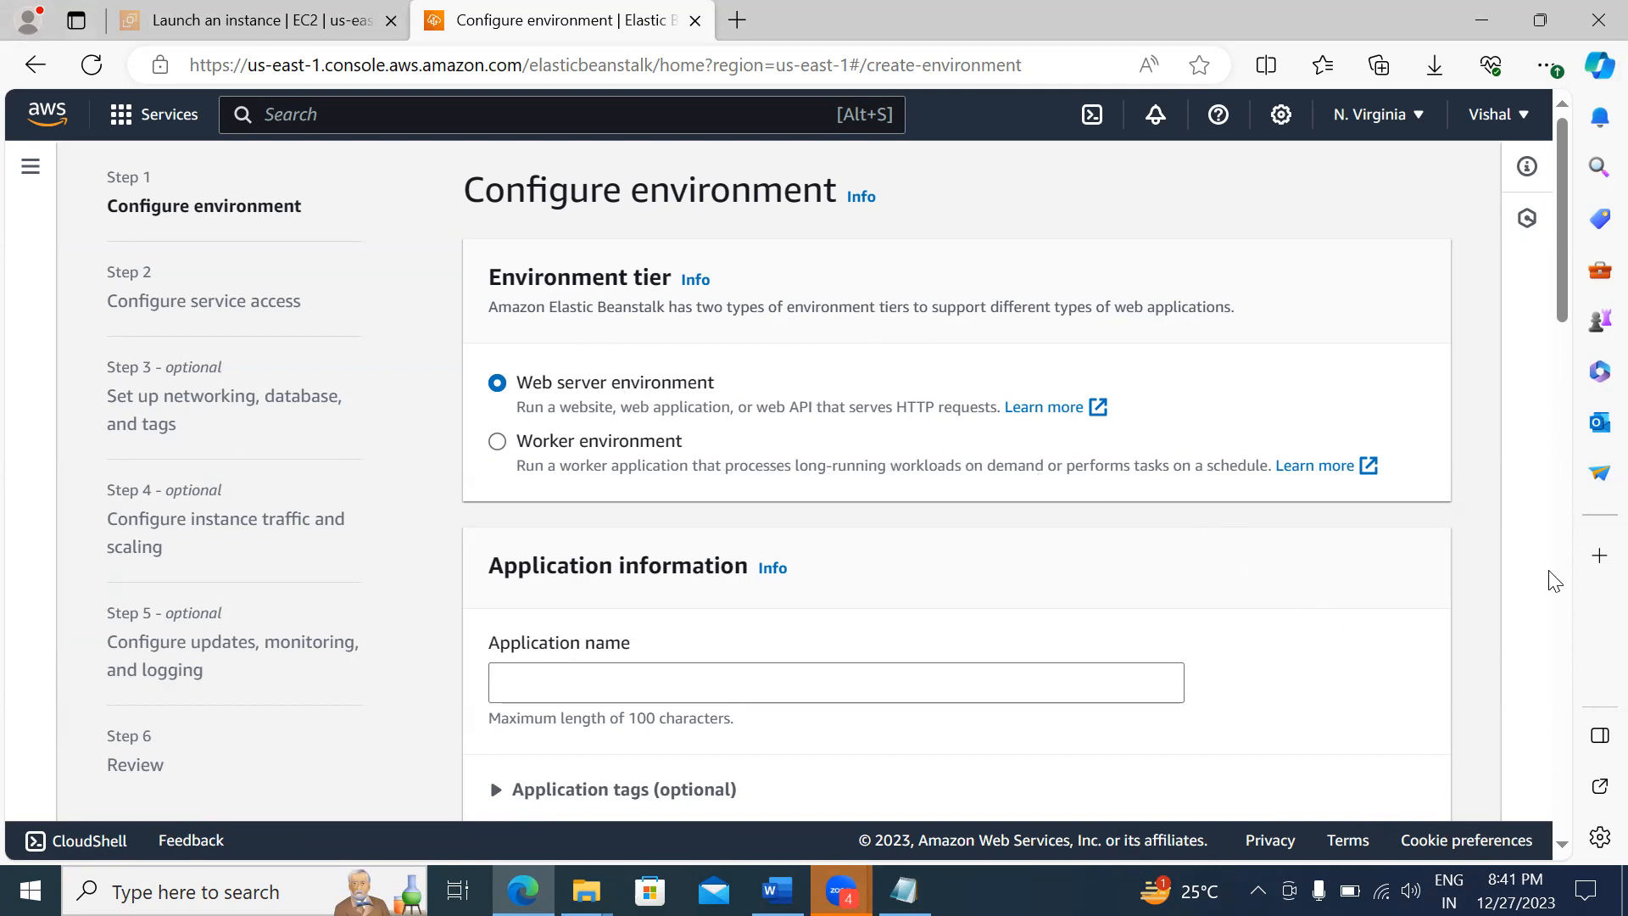
scroll(1551, 581, "down", 3)
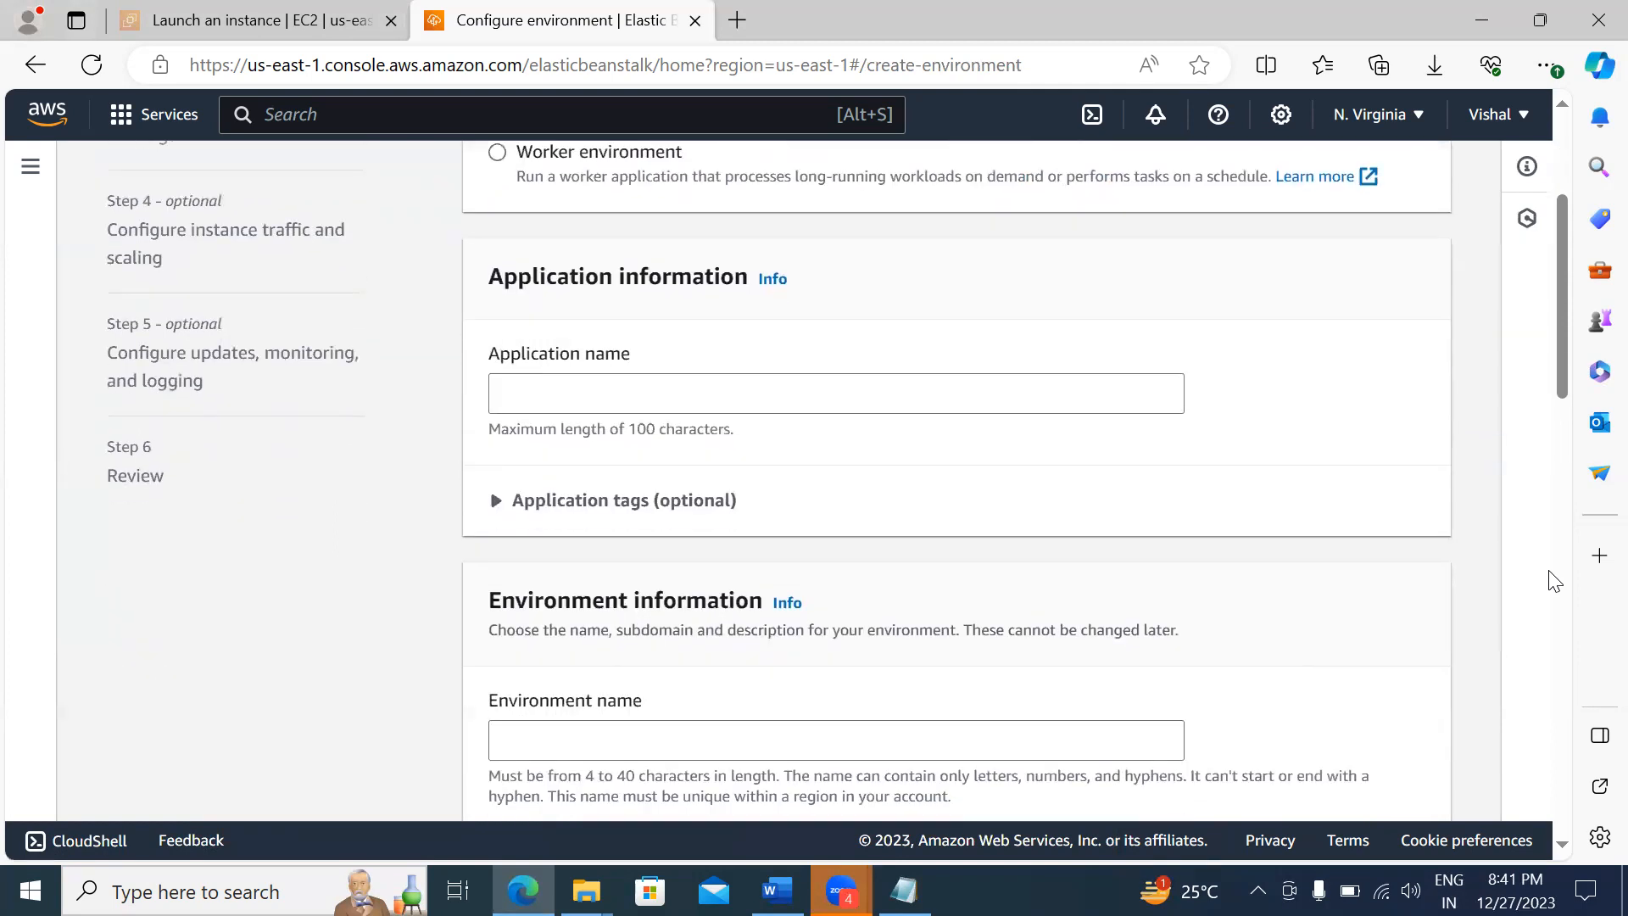
left_click(539, 387)
type("myp")
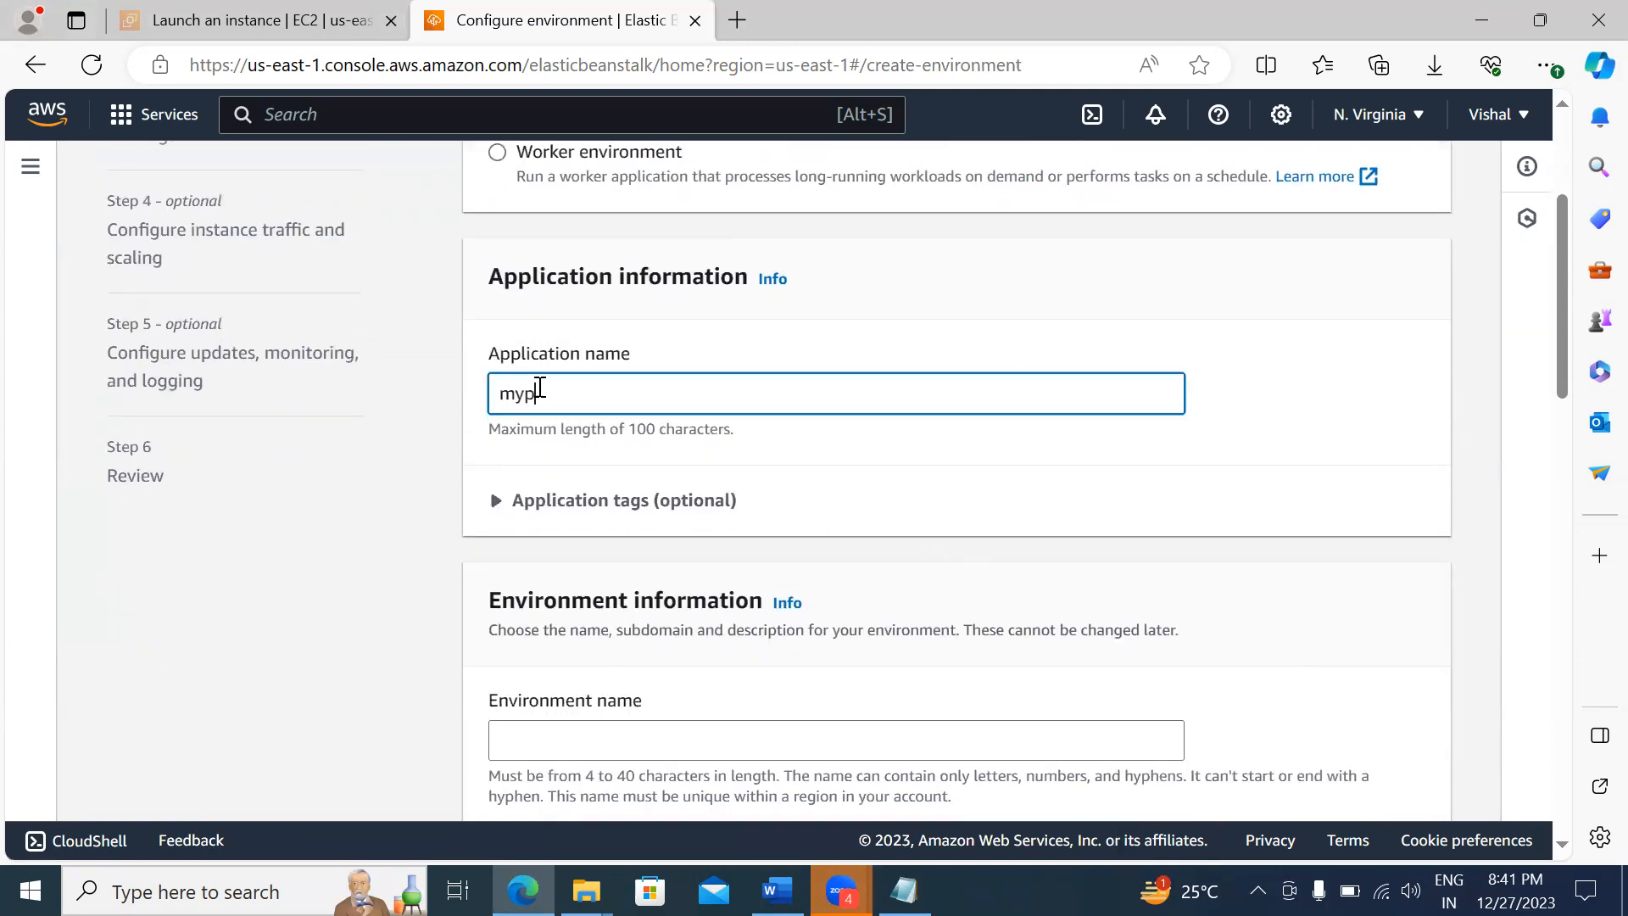
type("hpapplication")
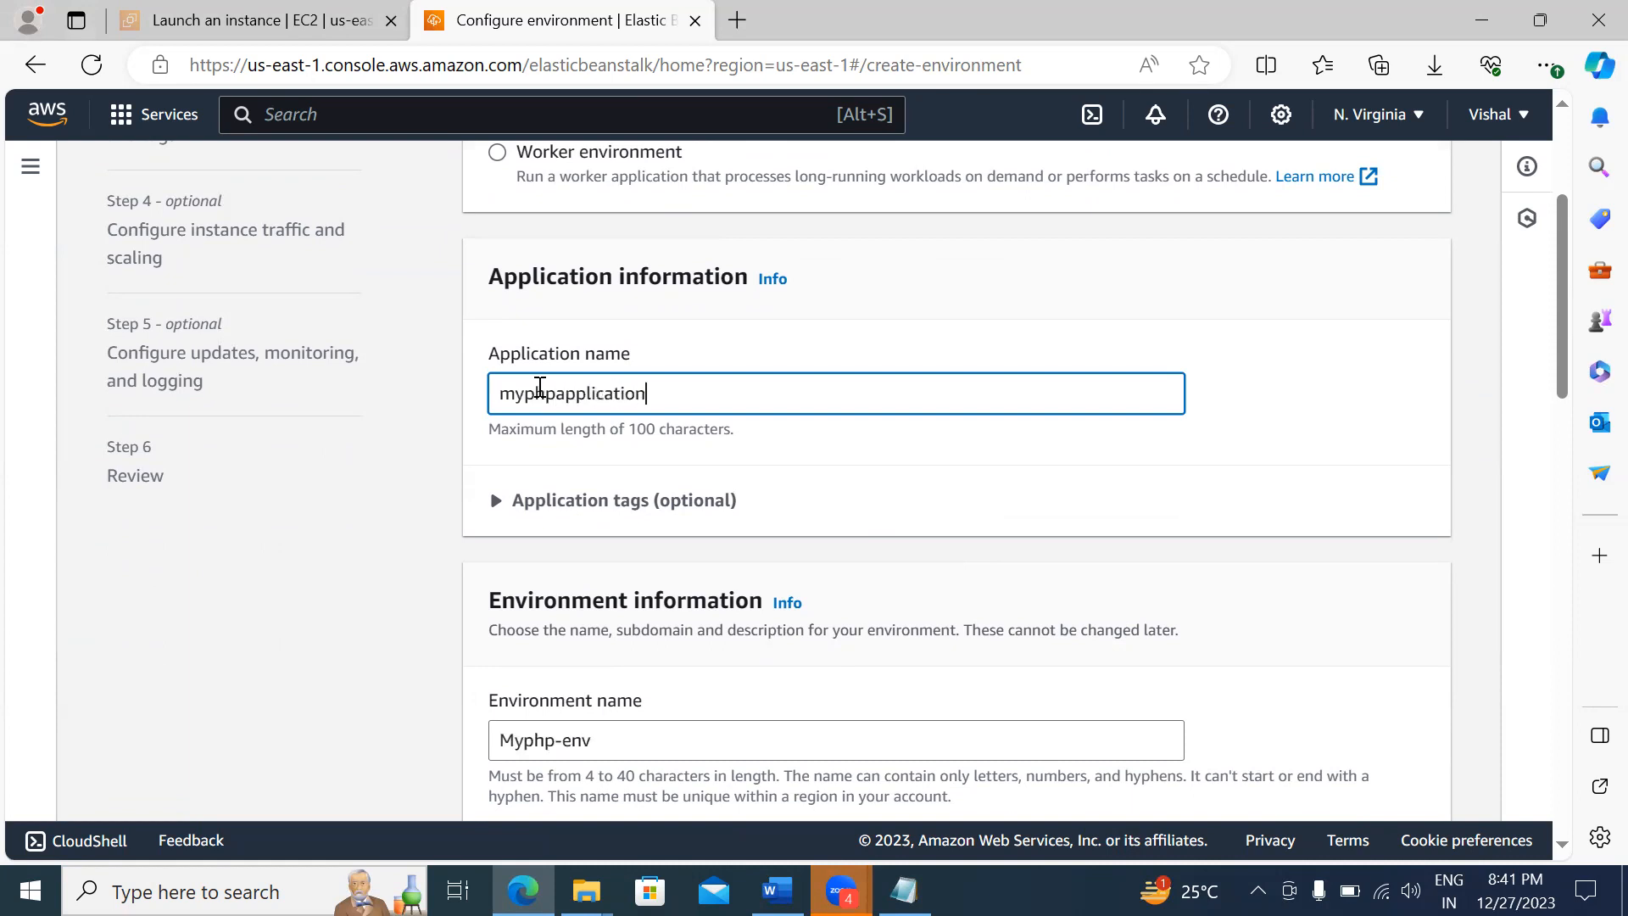
left_click(1295, 462)
Step: Set the environment's domain to cloudsoft and check its availability
scroll(1296, 463, "down", 5)
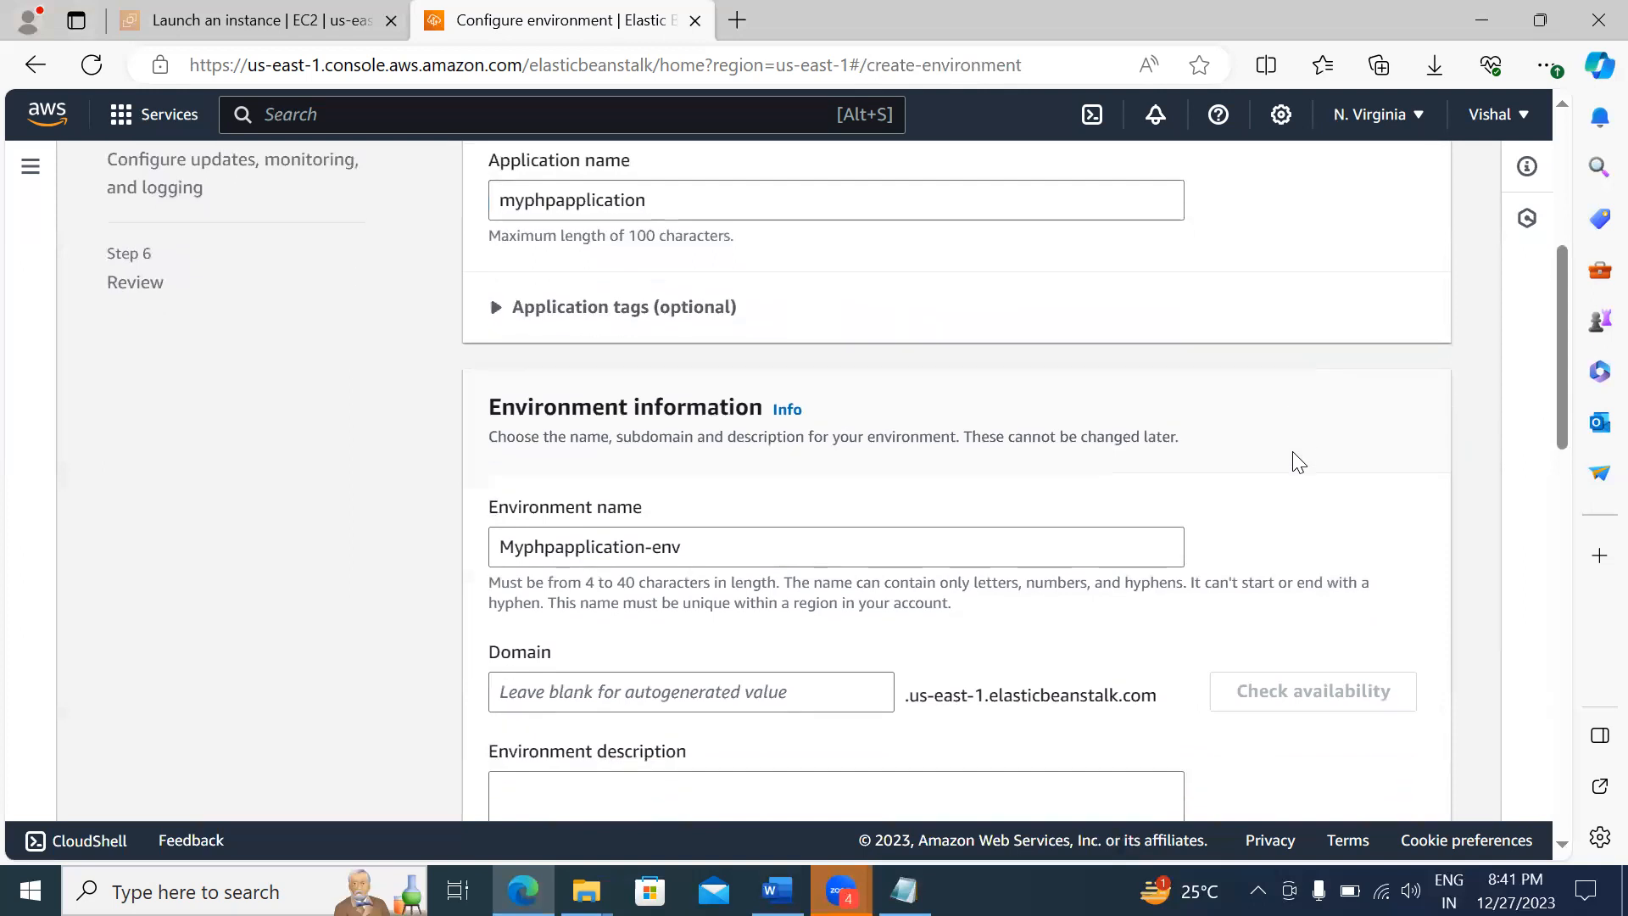
scroll(1296, 462, "down", 1)
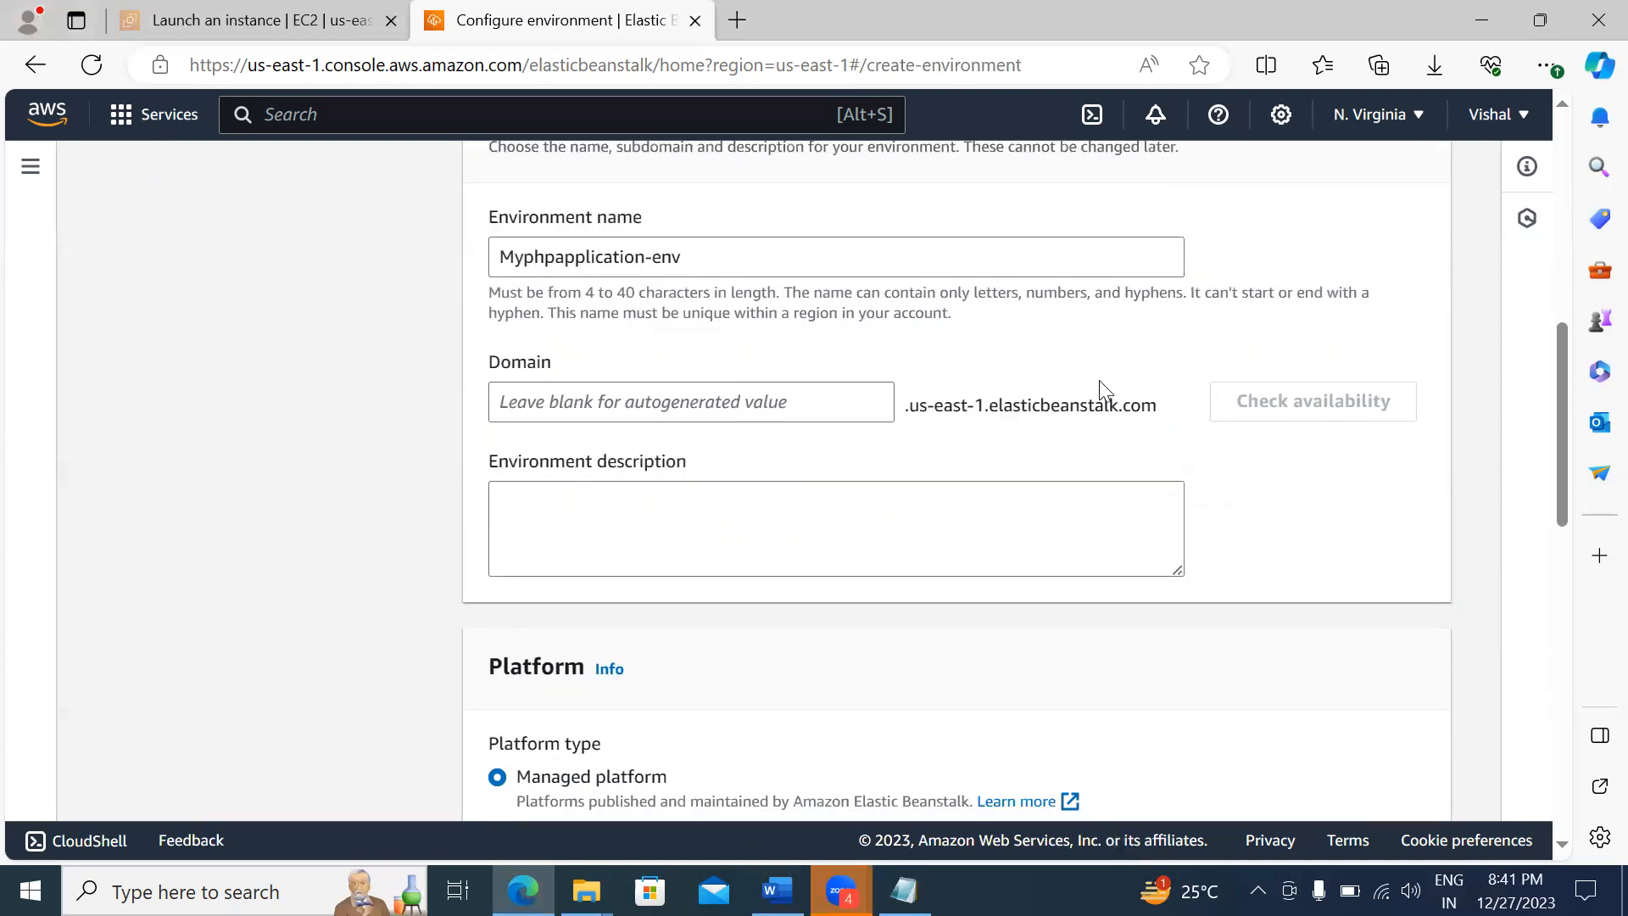
left_click(644, 406)
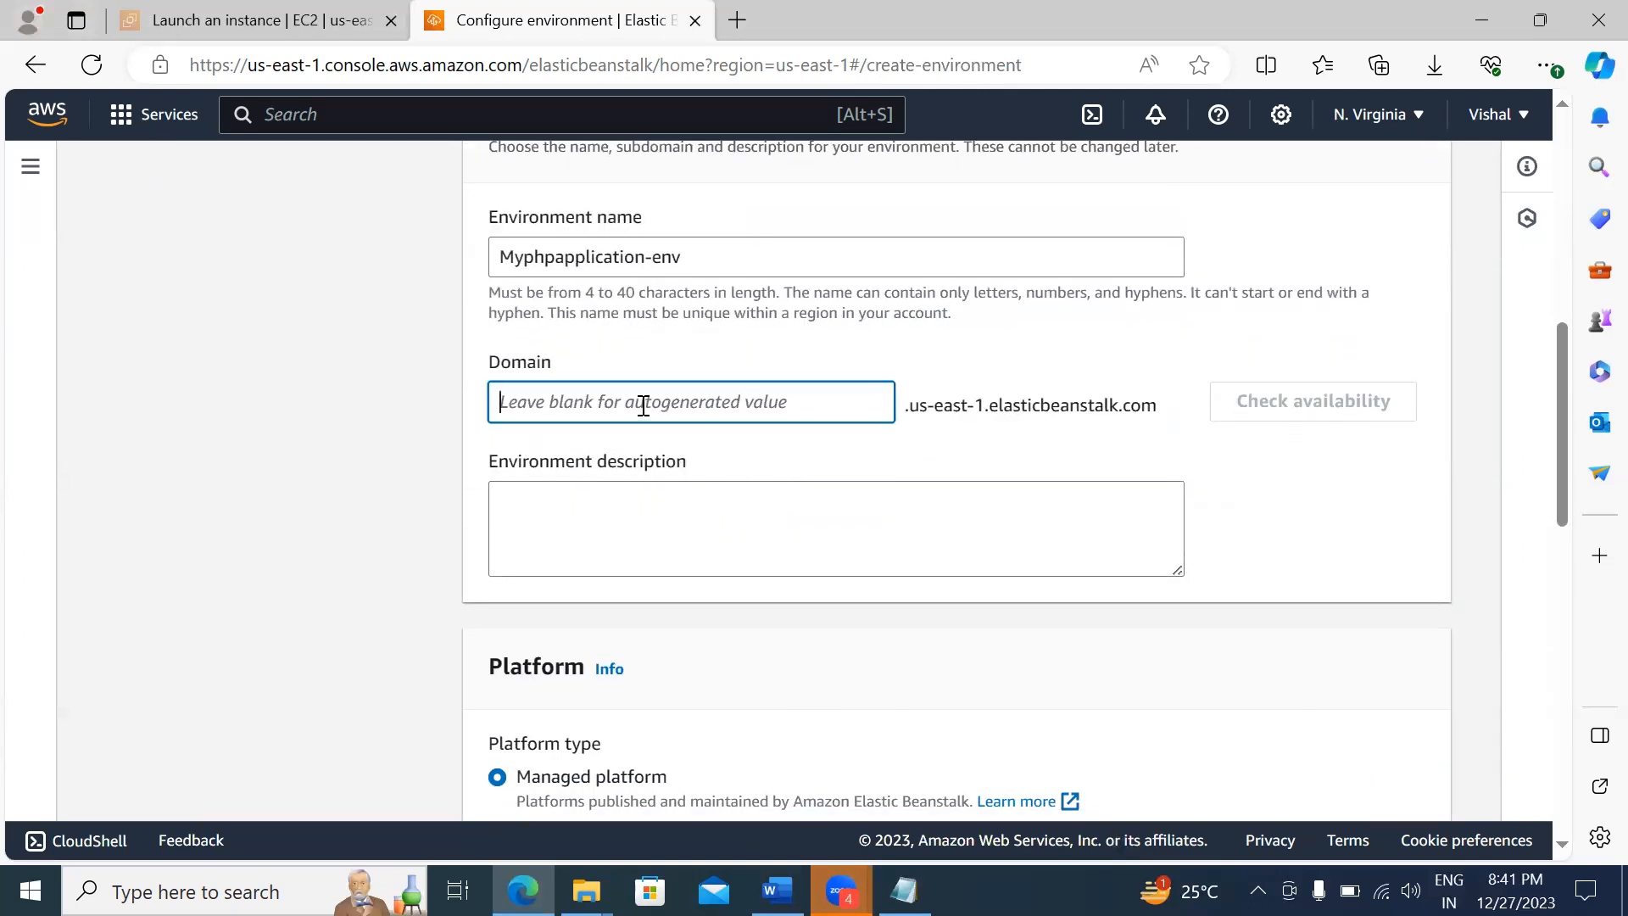
type("cloudsoft")
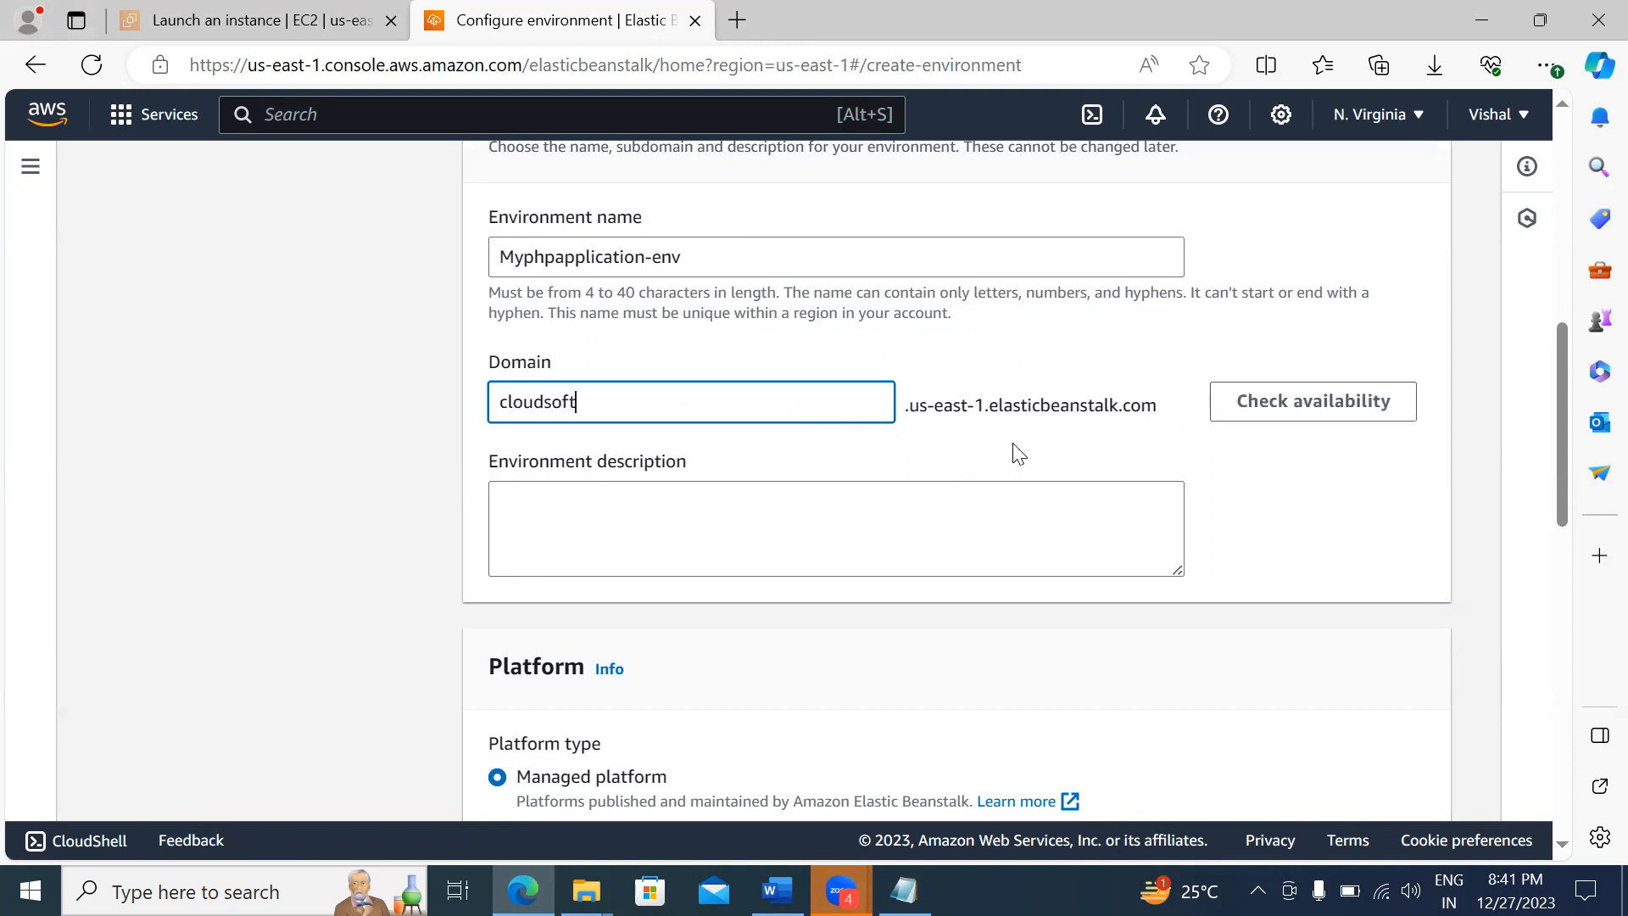
left_click(1345, 409)
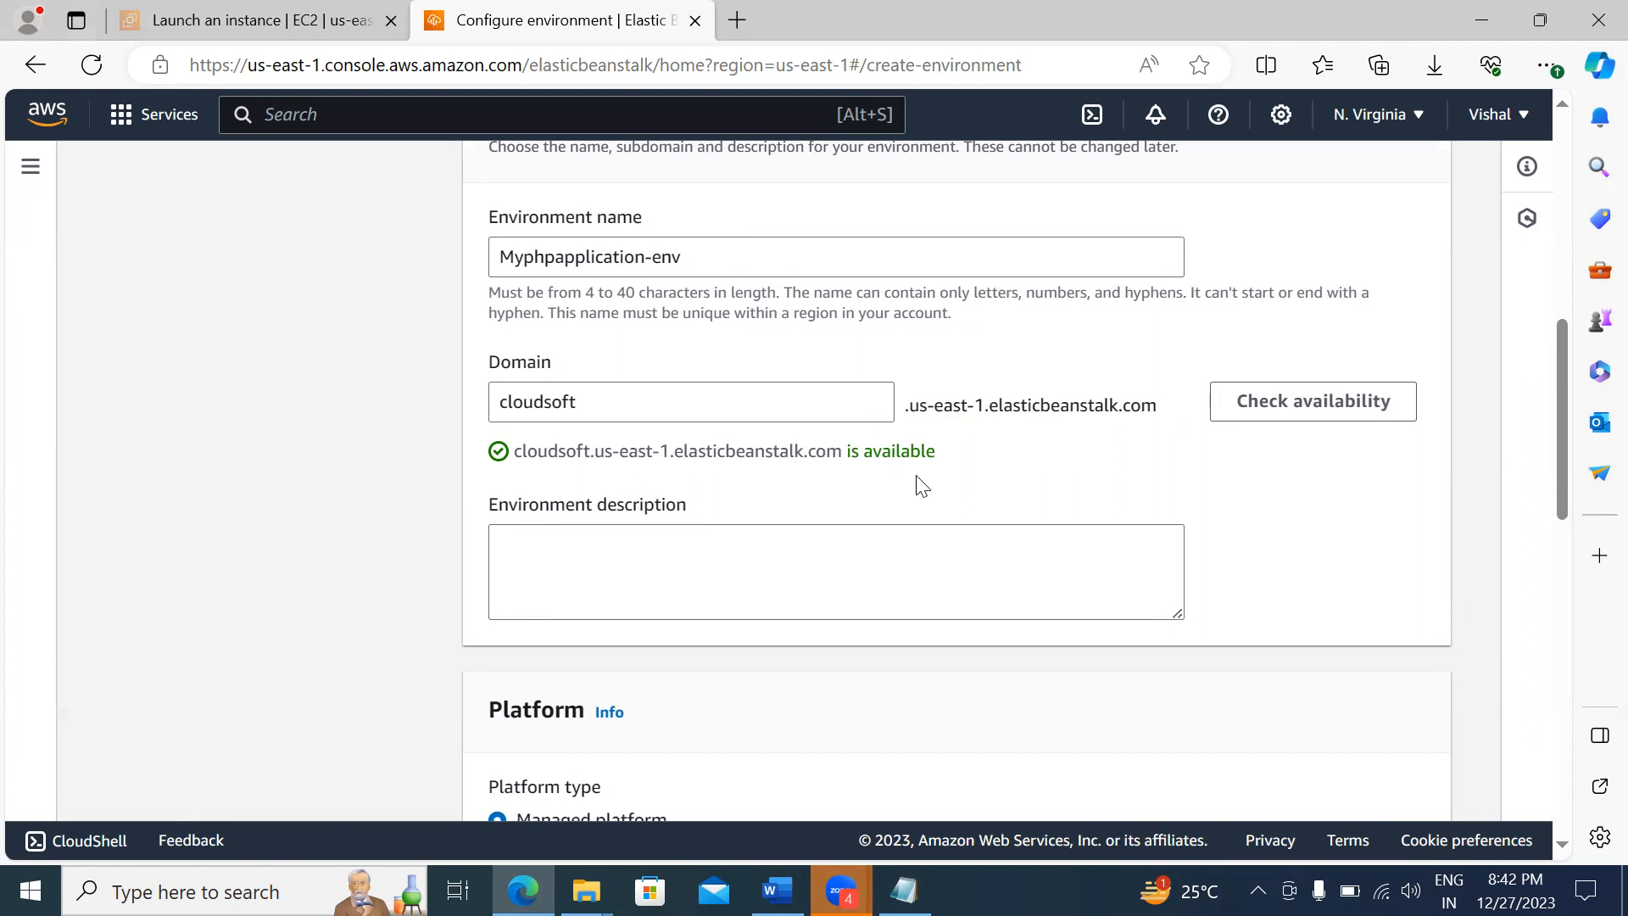
Step: Choose Python as the managed platform for the environment
scroll(933, 487, "down", 5)
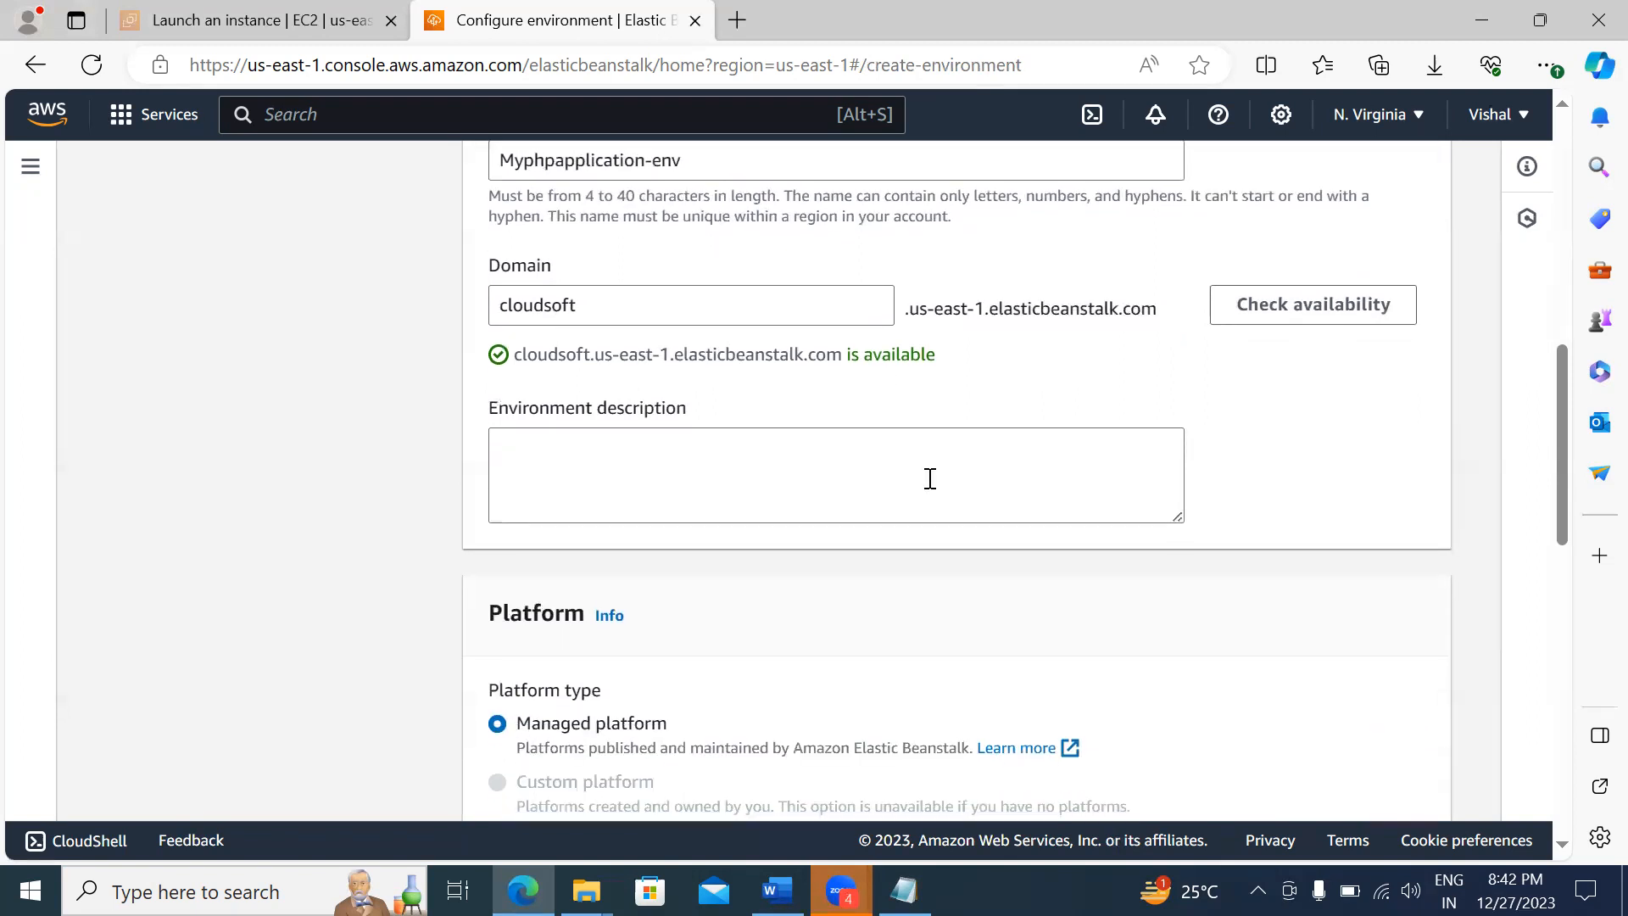
scroll(932, 487, "down", 1)
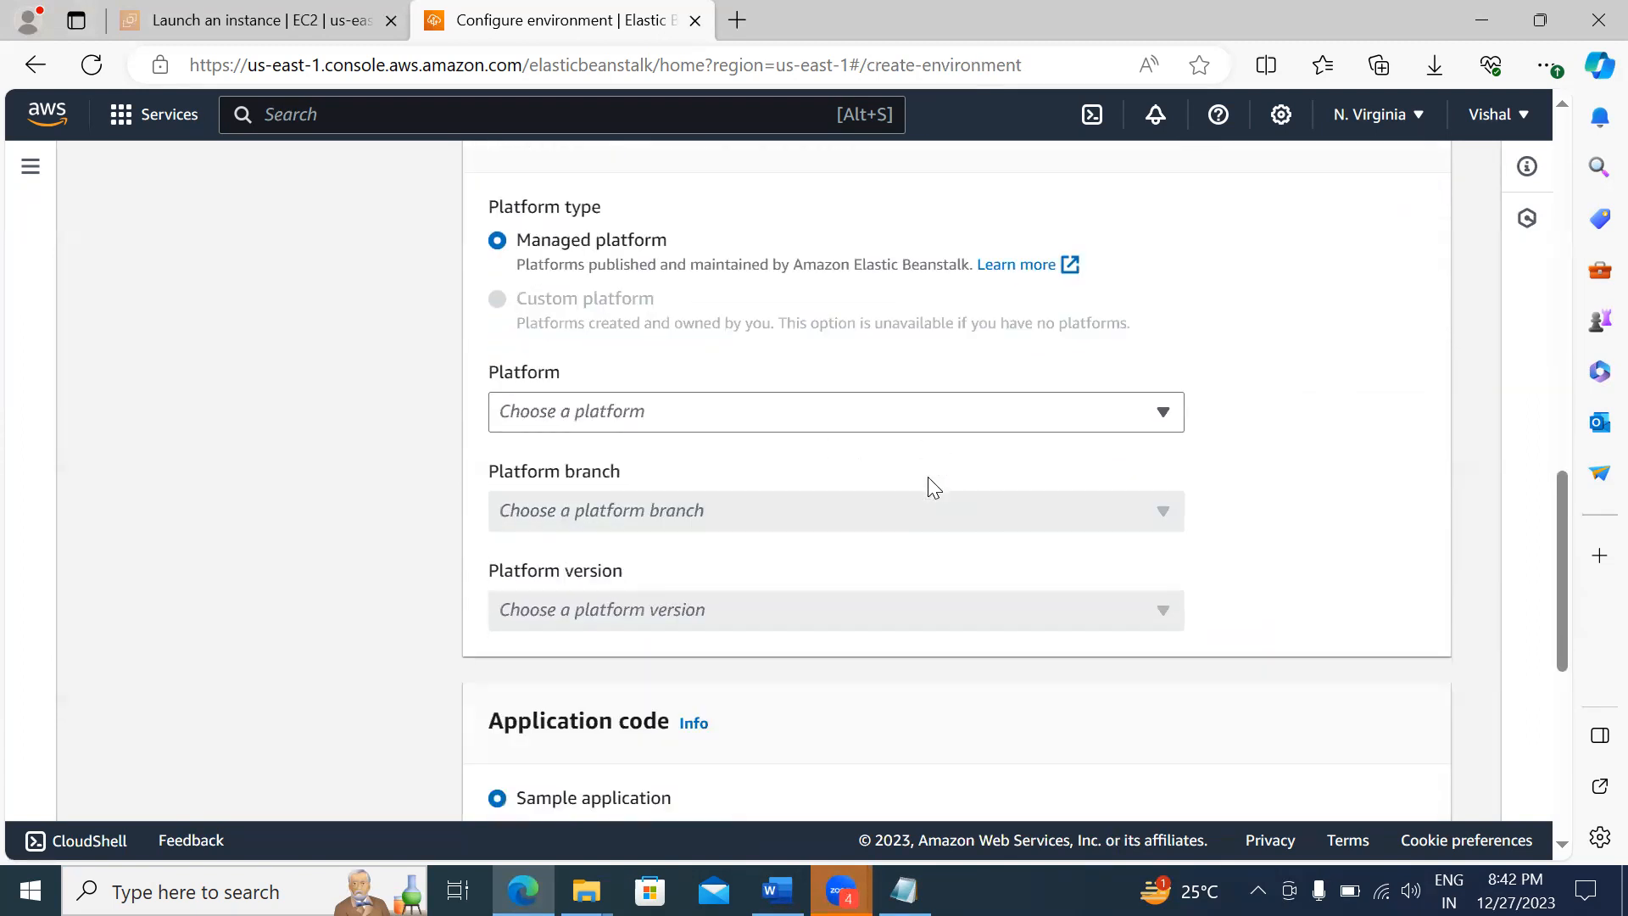
left_click(763, 410)
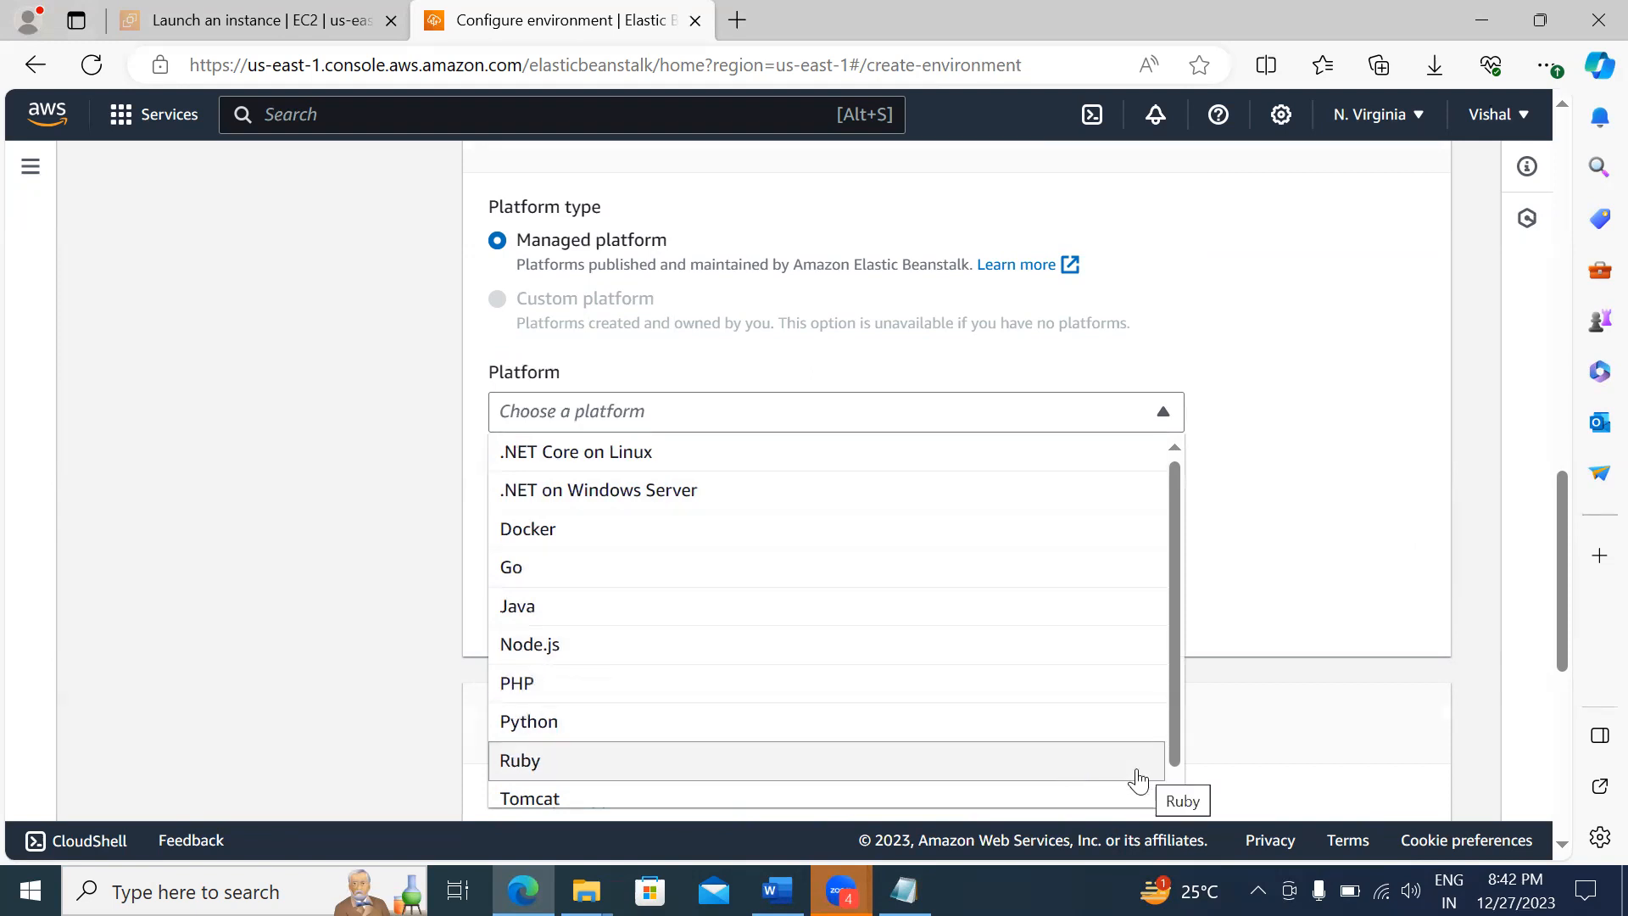
scroll(1138, 780, "down", 1)
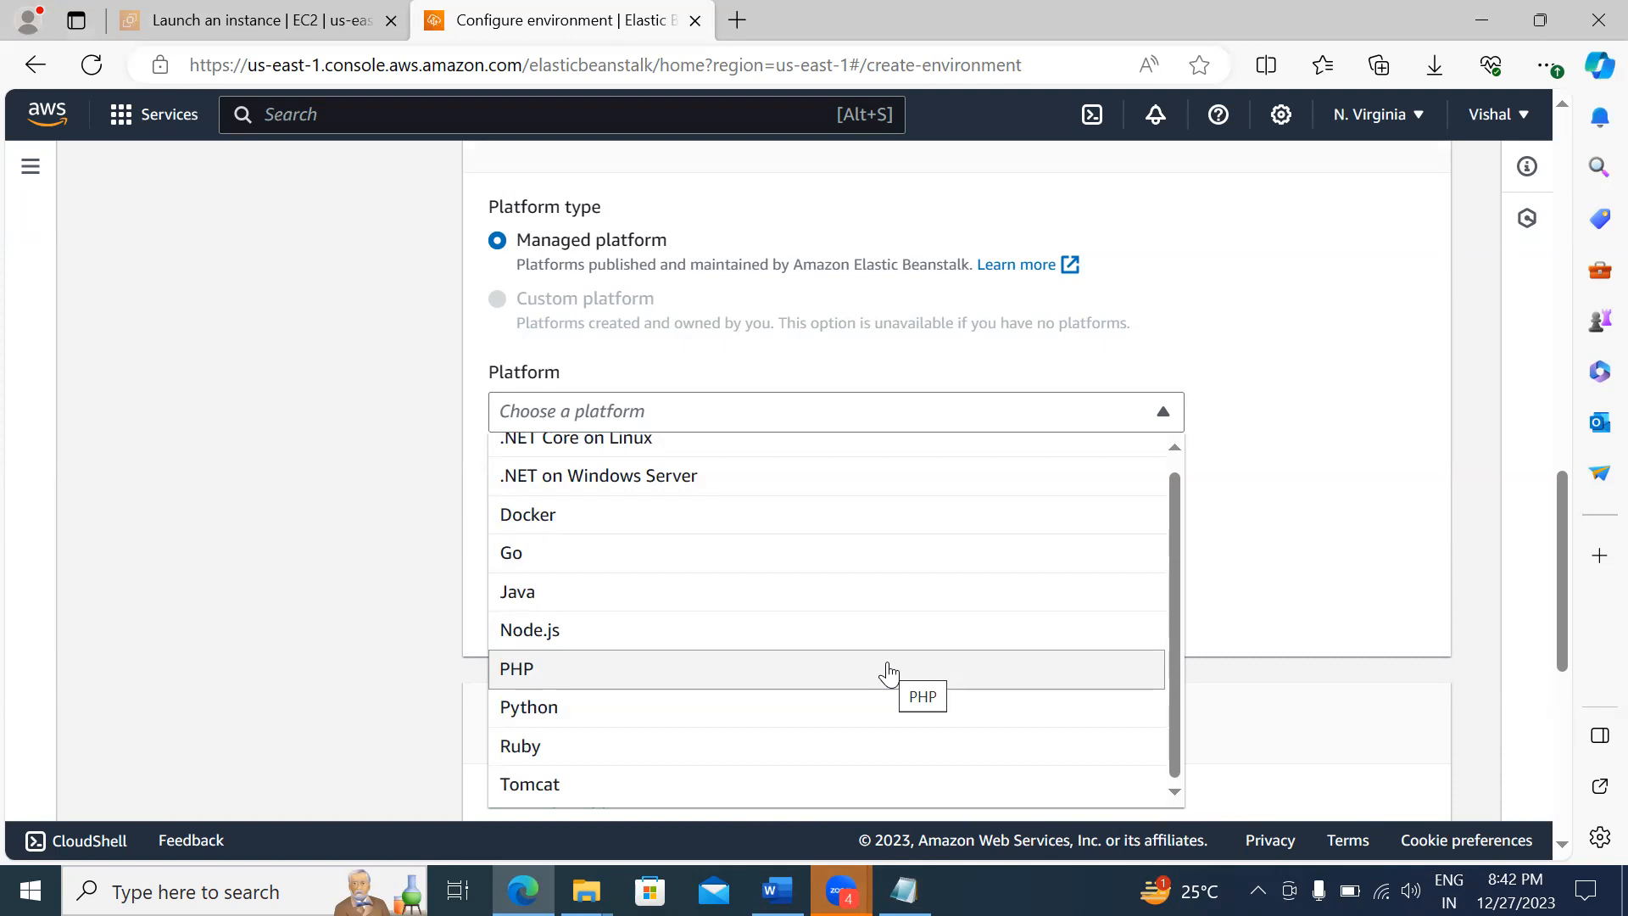
left_click(563, 718)
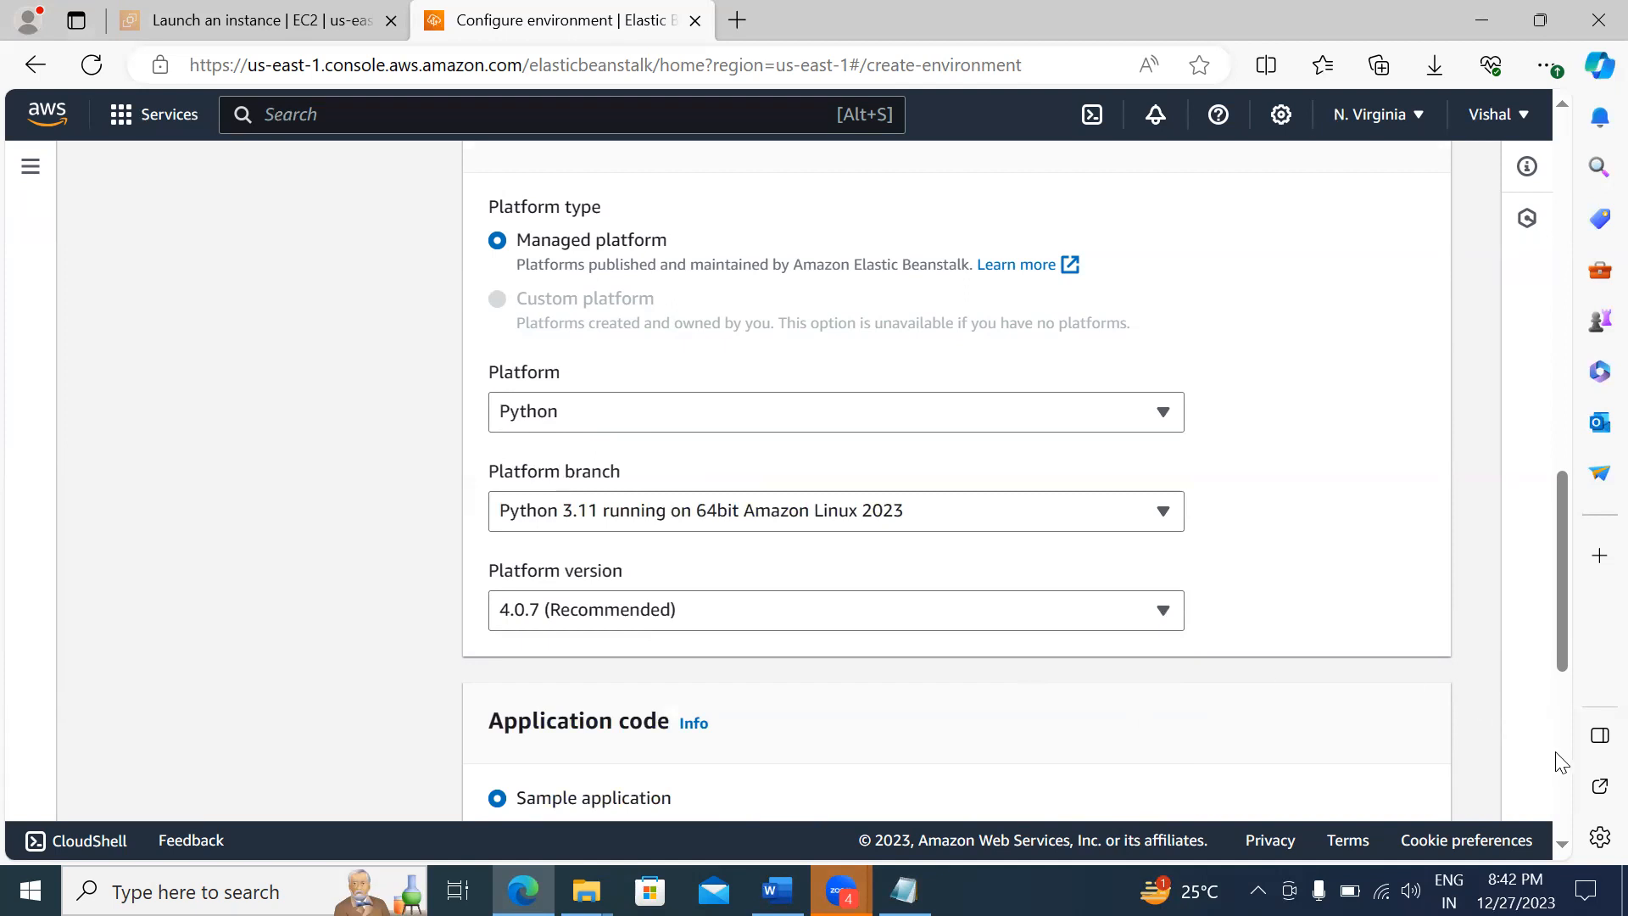
Step: Use the sample application as the application code and continue to the service access configuration
scroll(1565, 763, "down", 7)
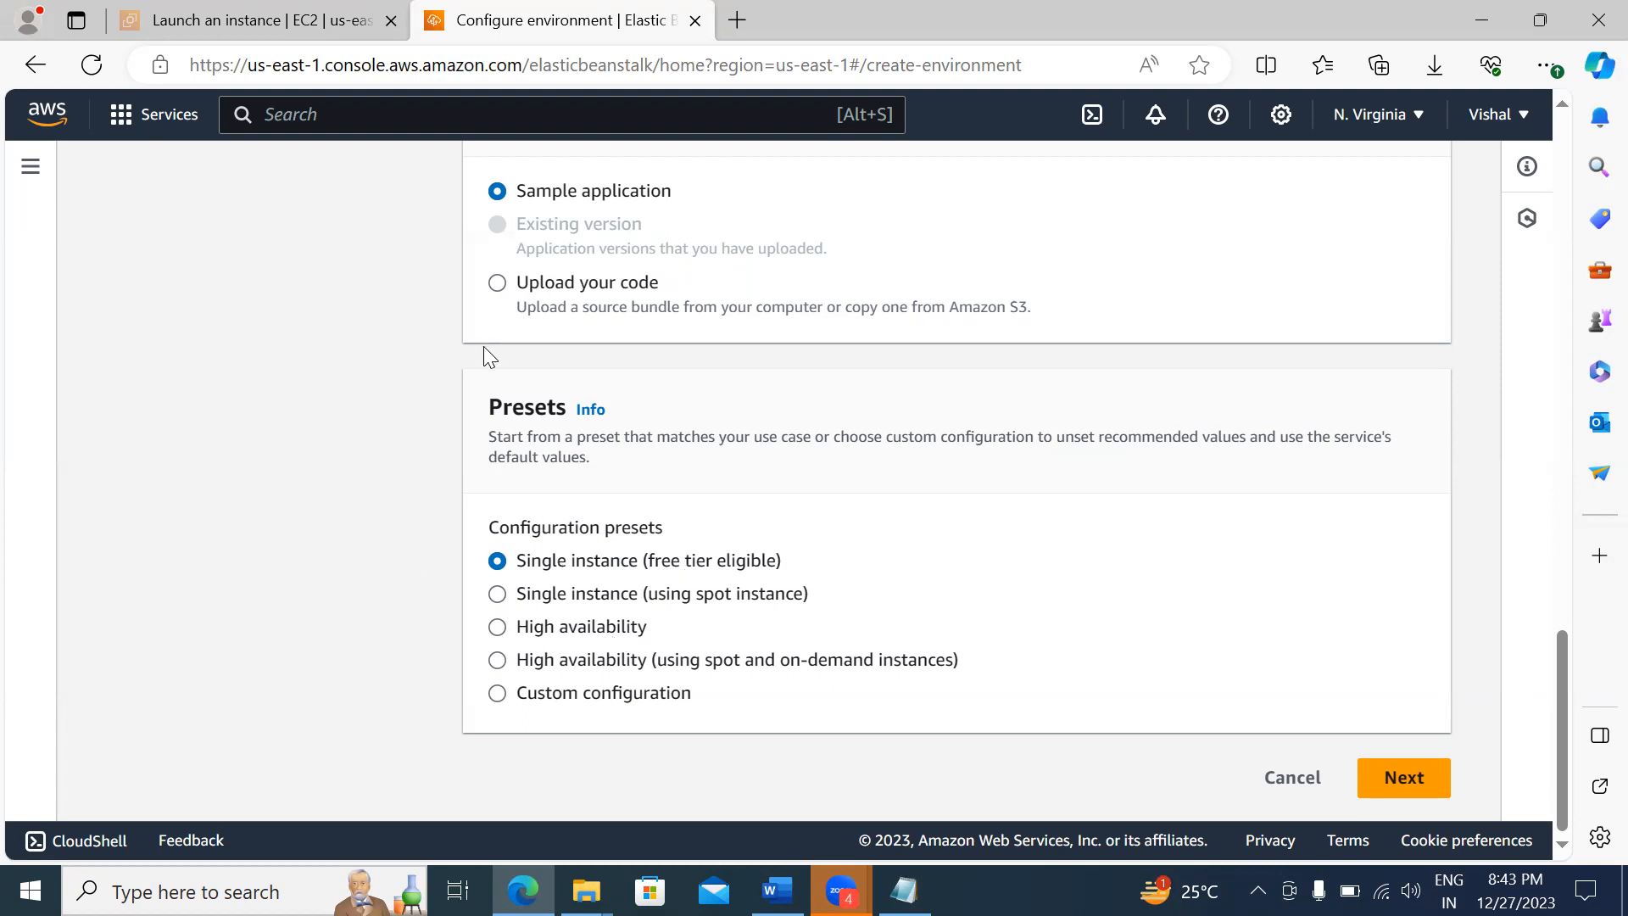
left_click(497, 289)
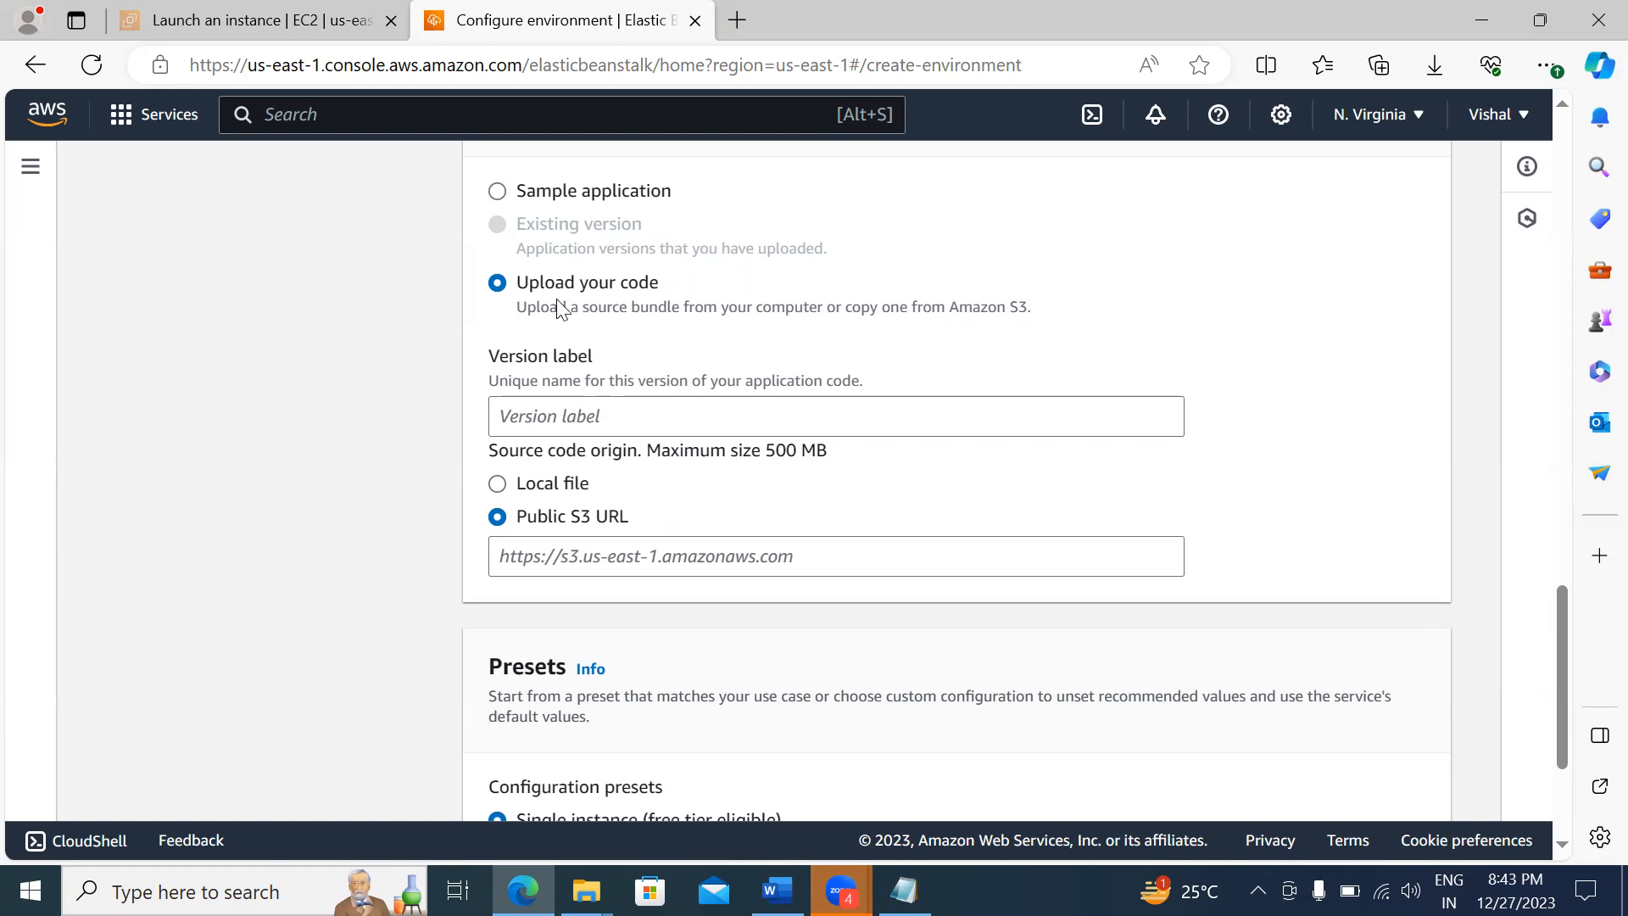
left_click(498, 192)
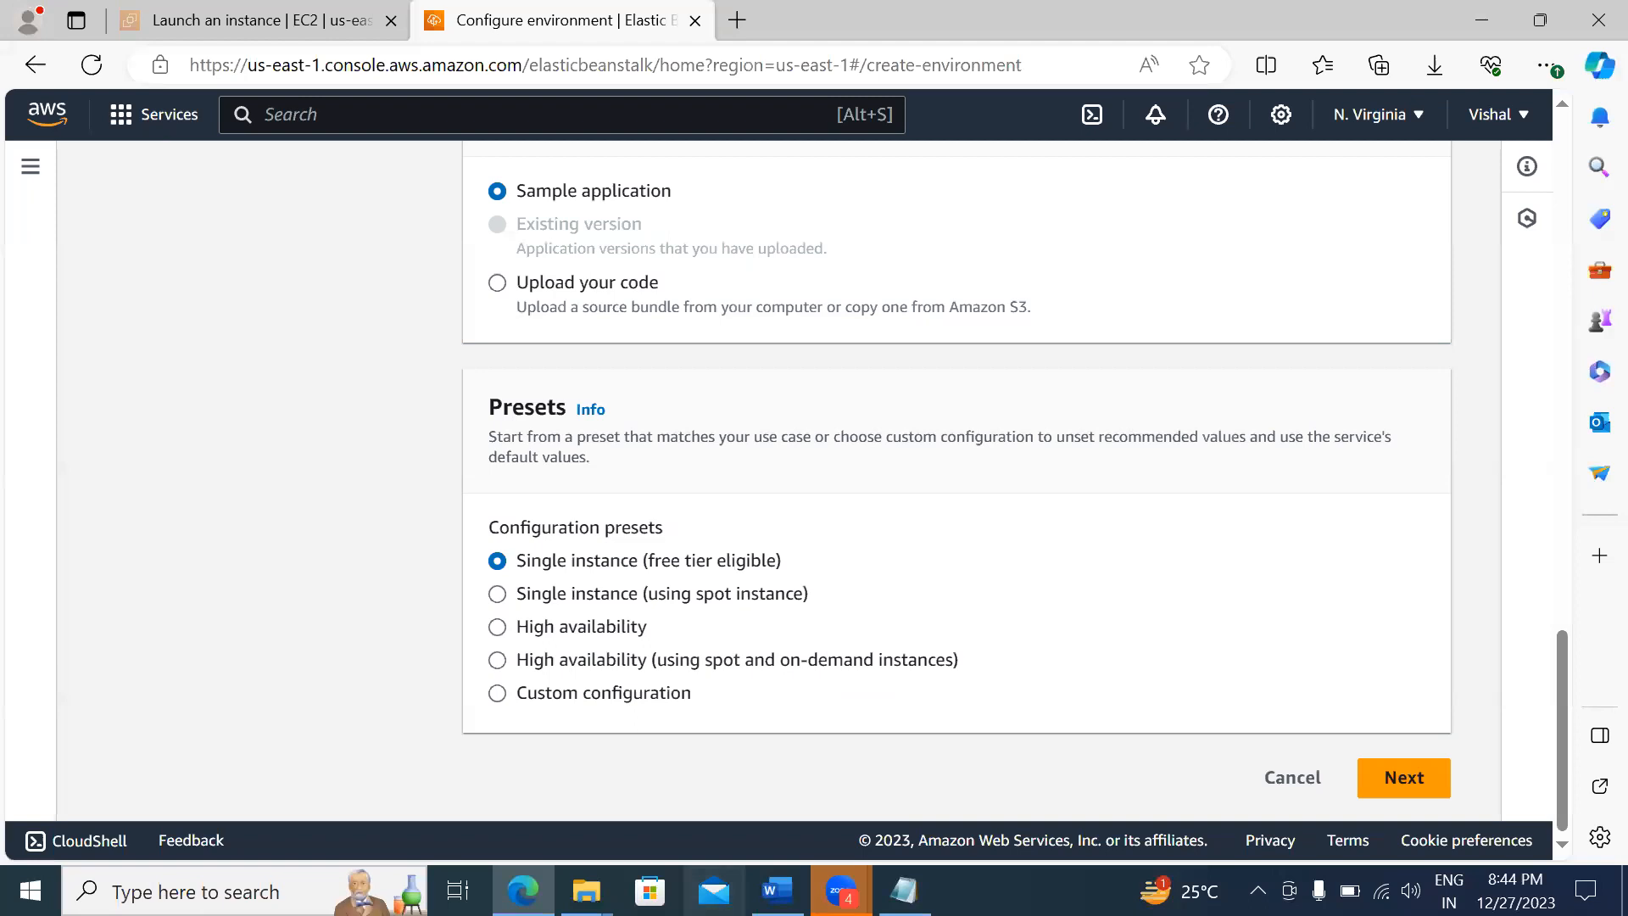
left_click(841, 890)
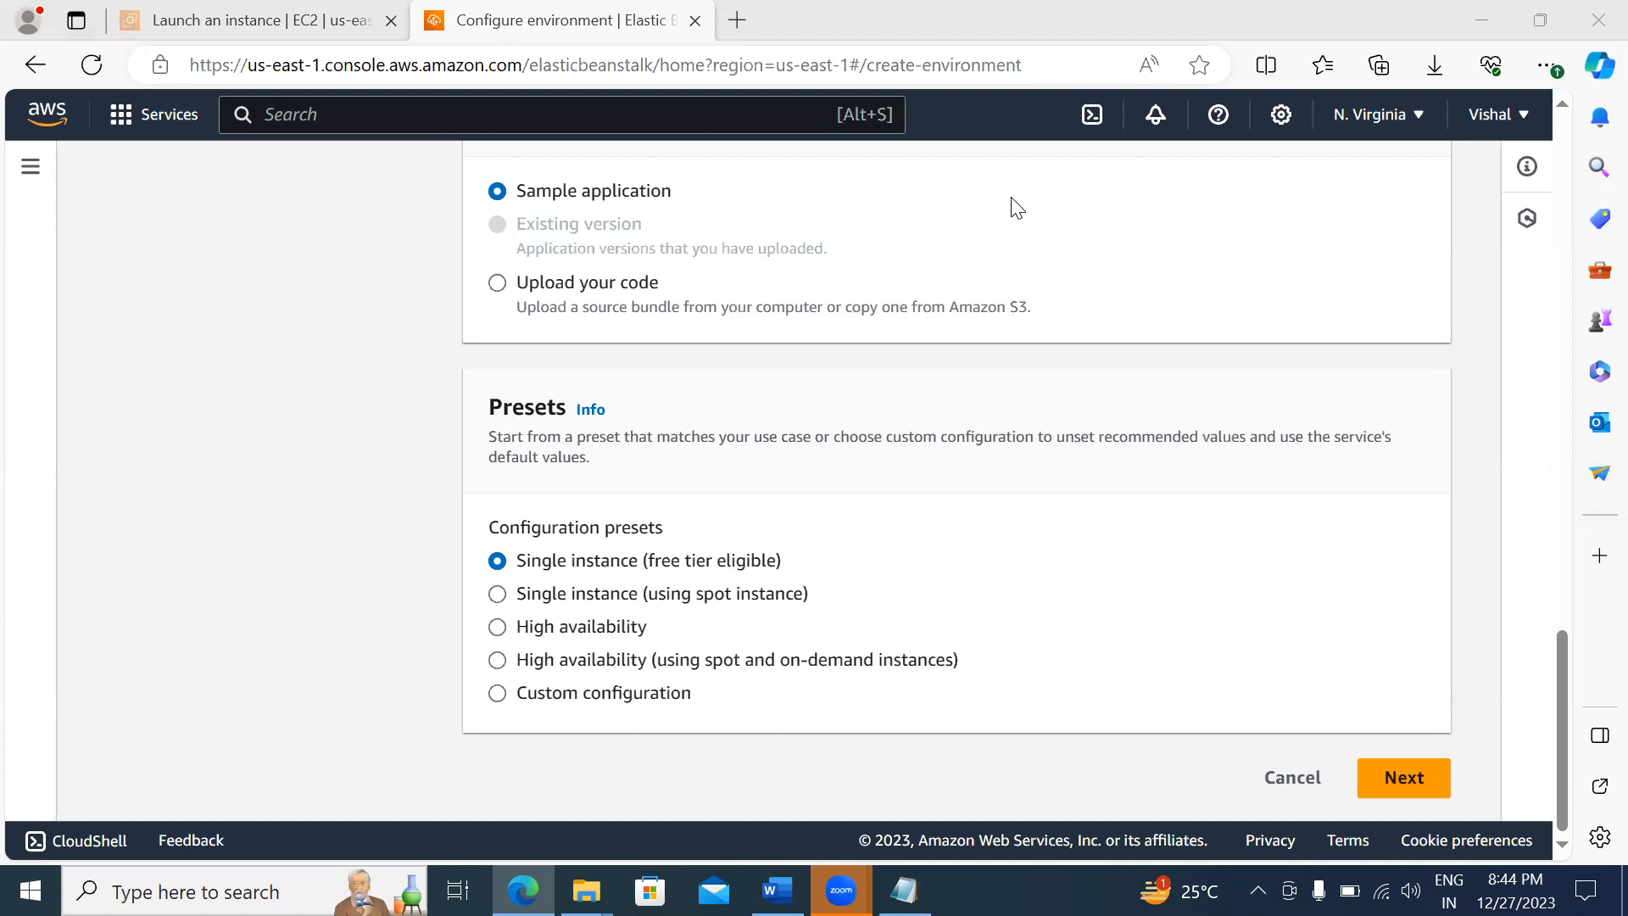
left_click(1375, 787)
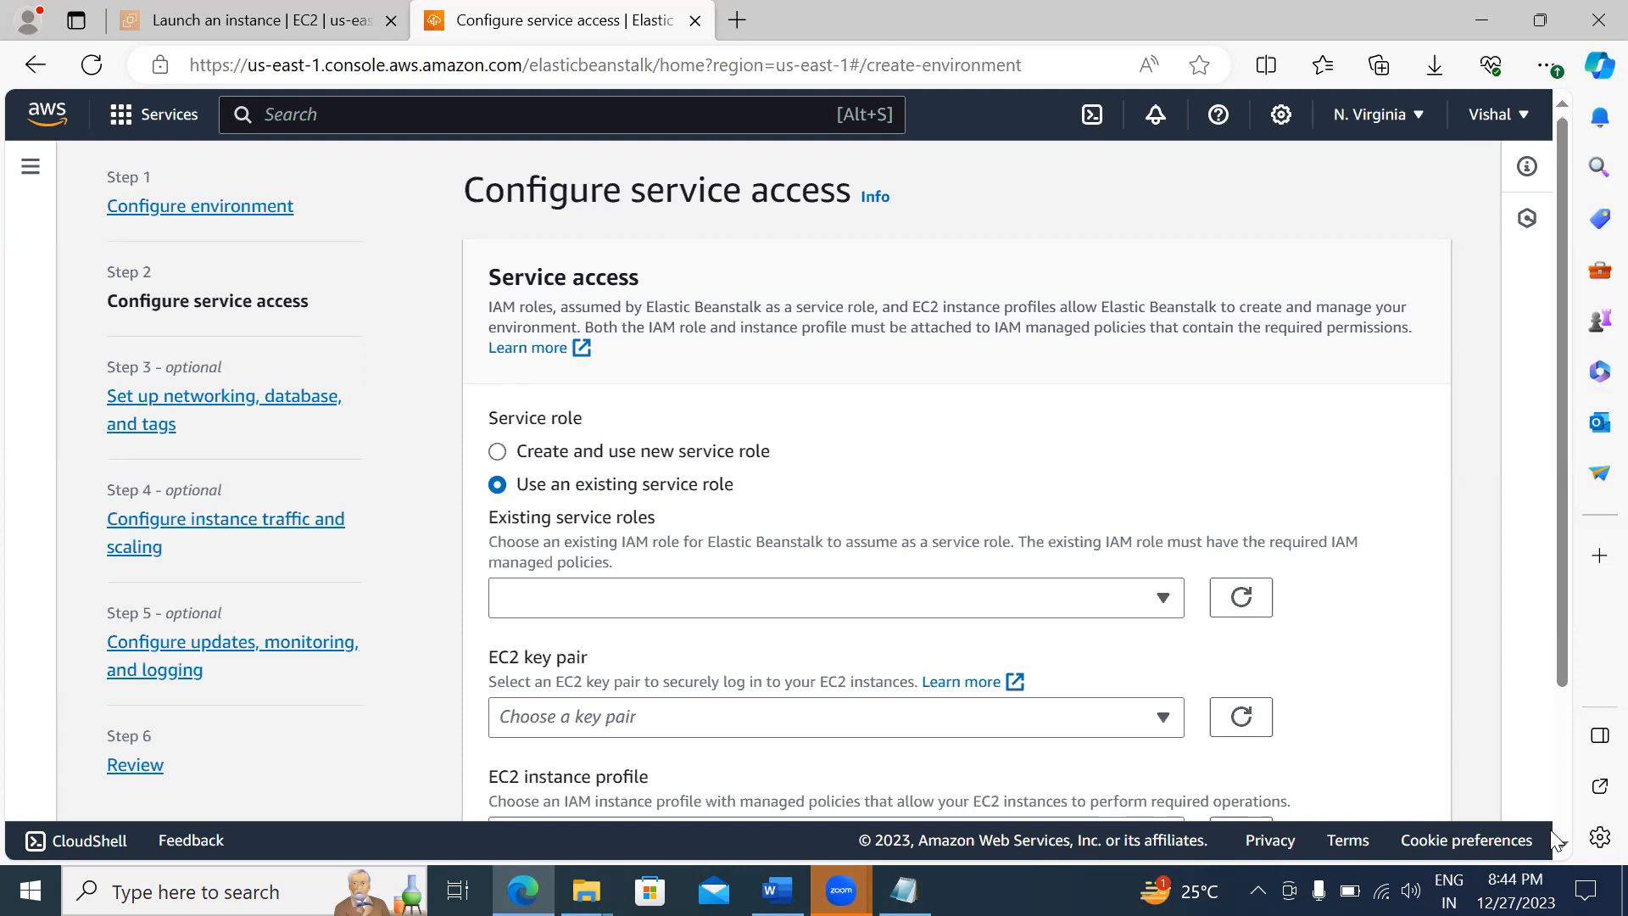
Step: Set service access to create and use a new service role, and choose ubuntukeypairppk as the EC2 key pair
scroll(1556, 839, "down", 3)
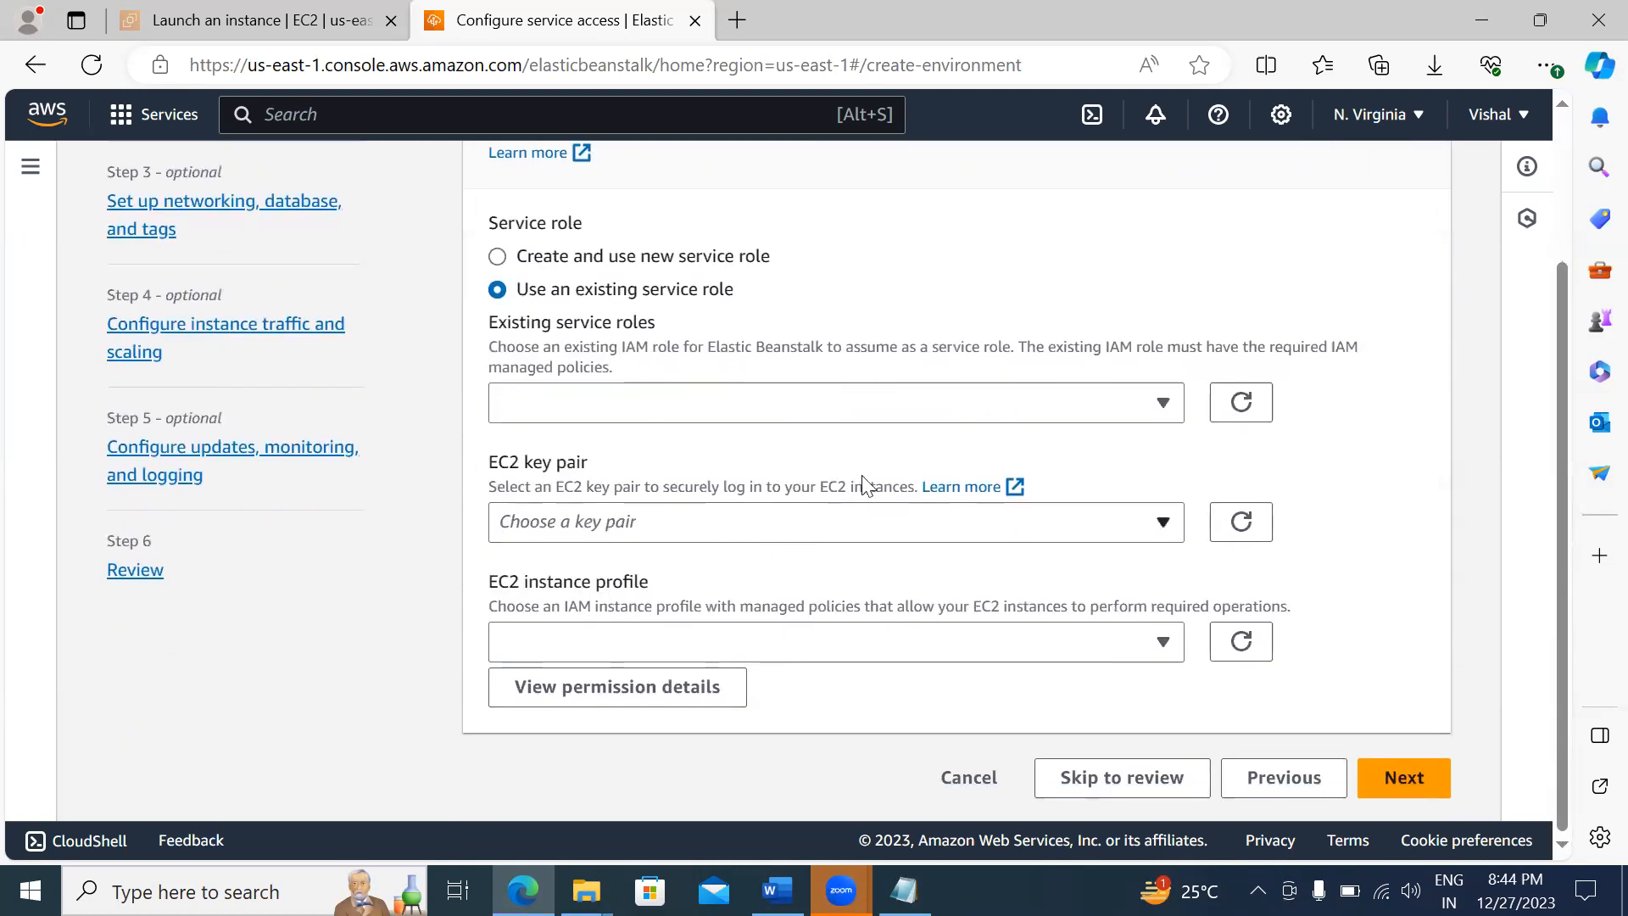
left_click(1005, 413)
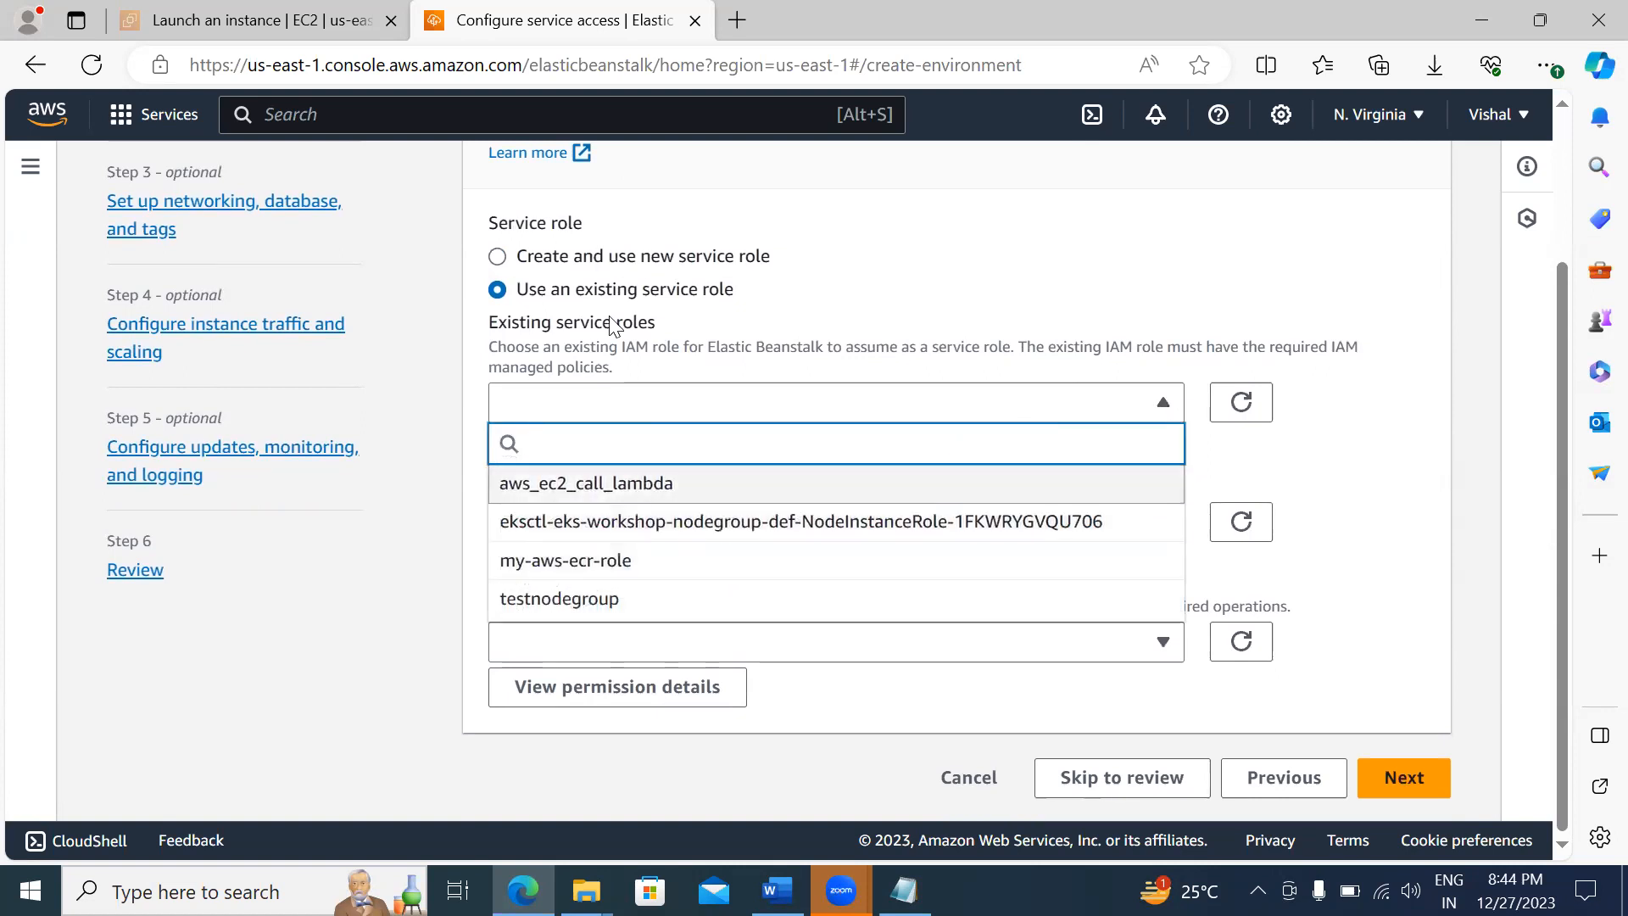
left_click(576, 261)
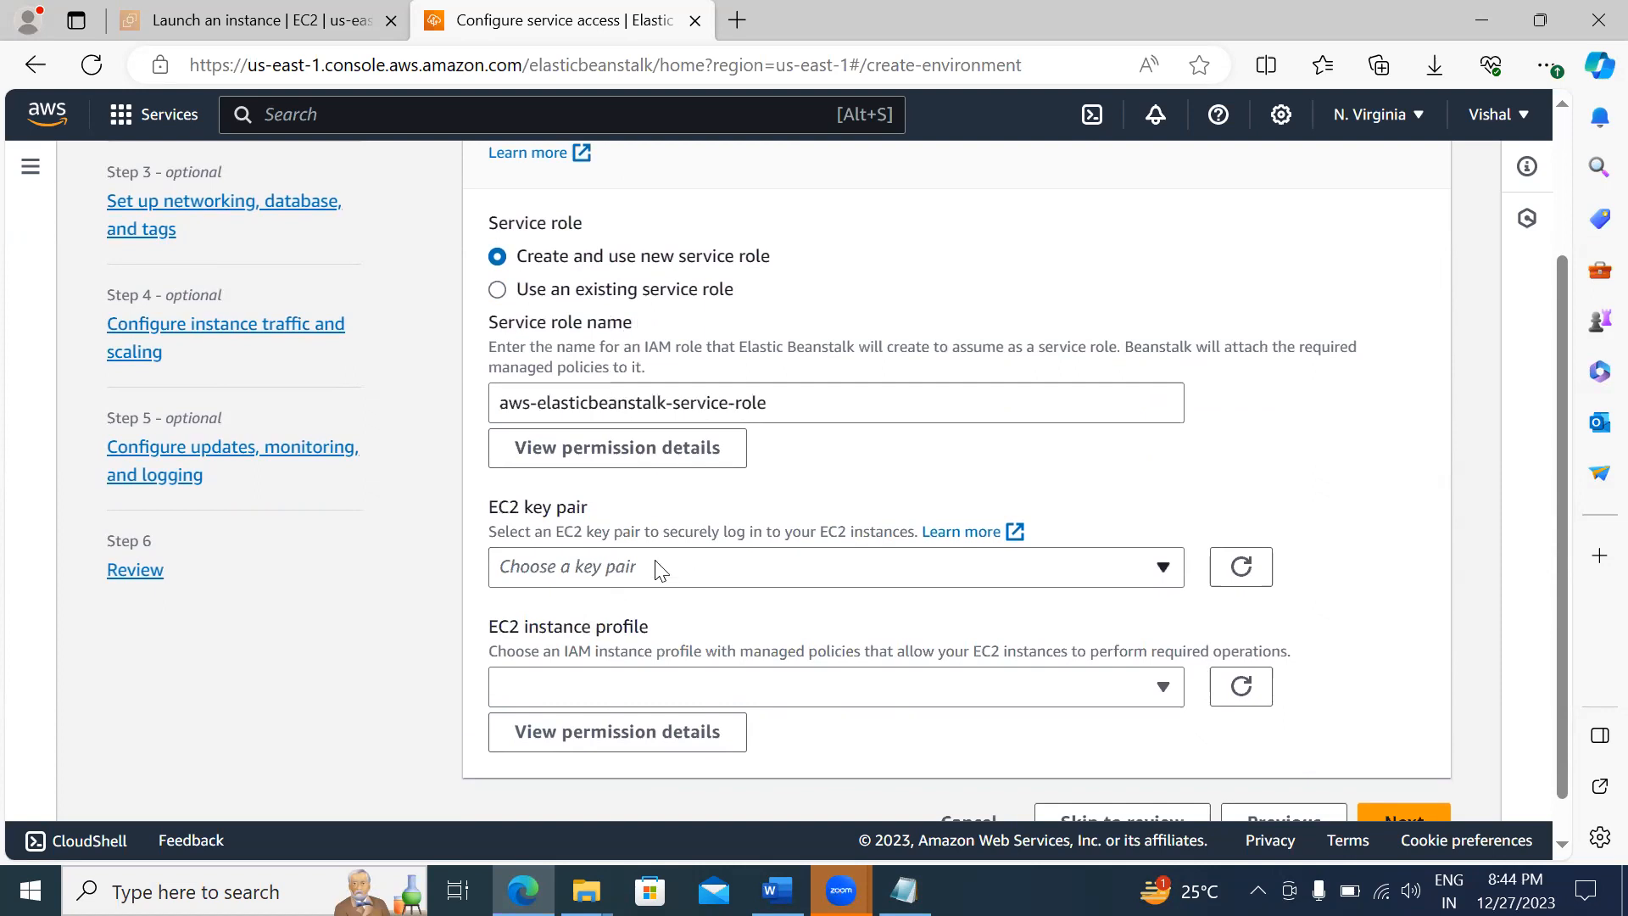
left_click(792, 566)
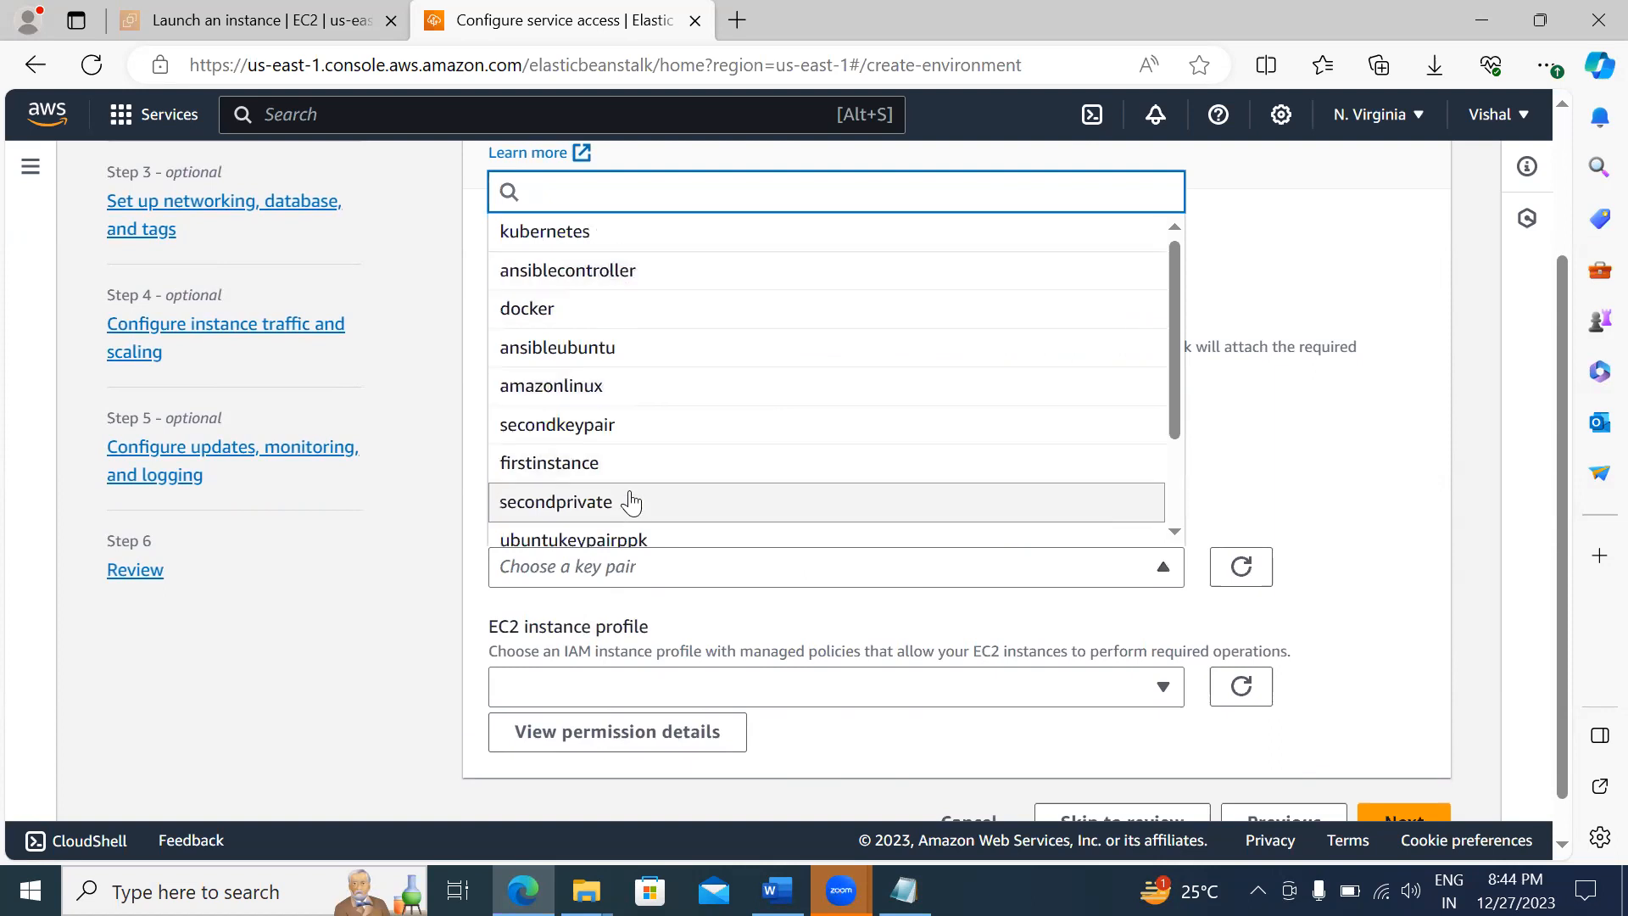
left_click(652, 541)
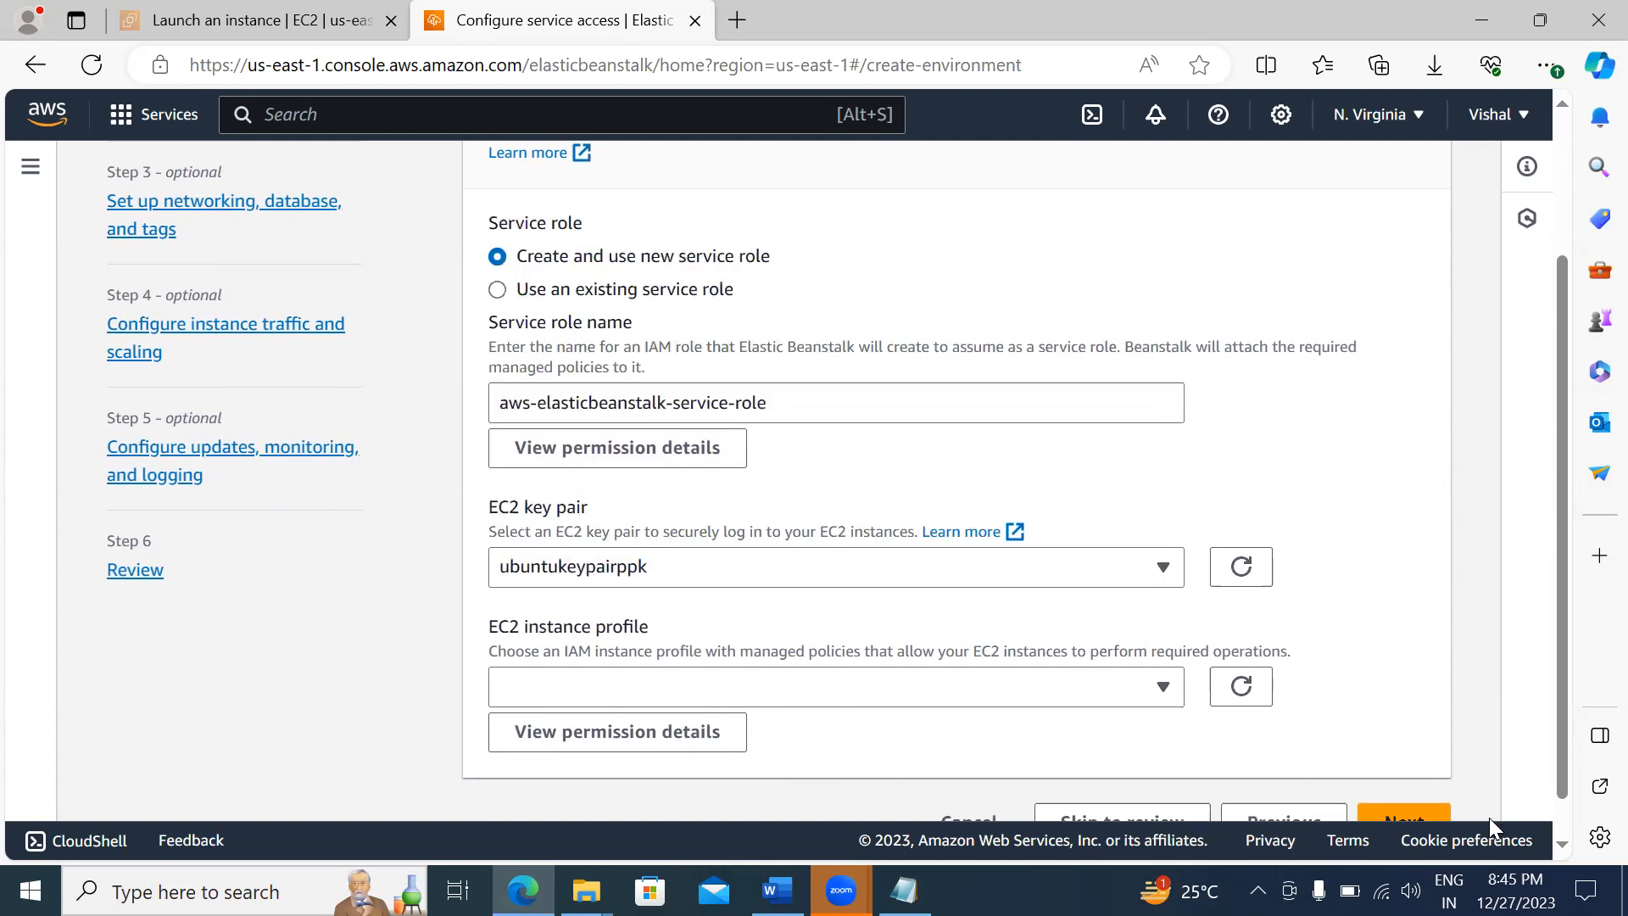
Step: Continue to the networking setup and choose the VPC with the range 172.31.0.0/16
scroll(1489, 817, "down", 1)
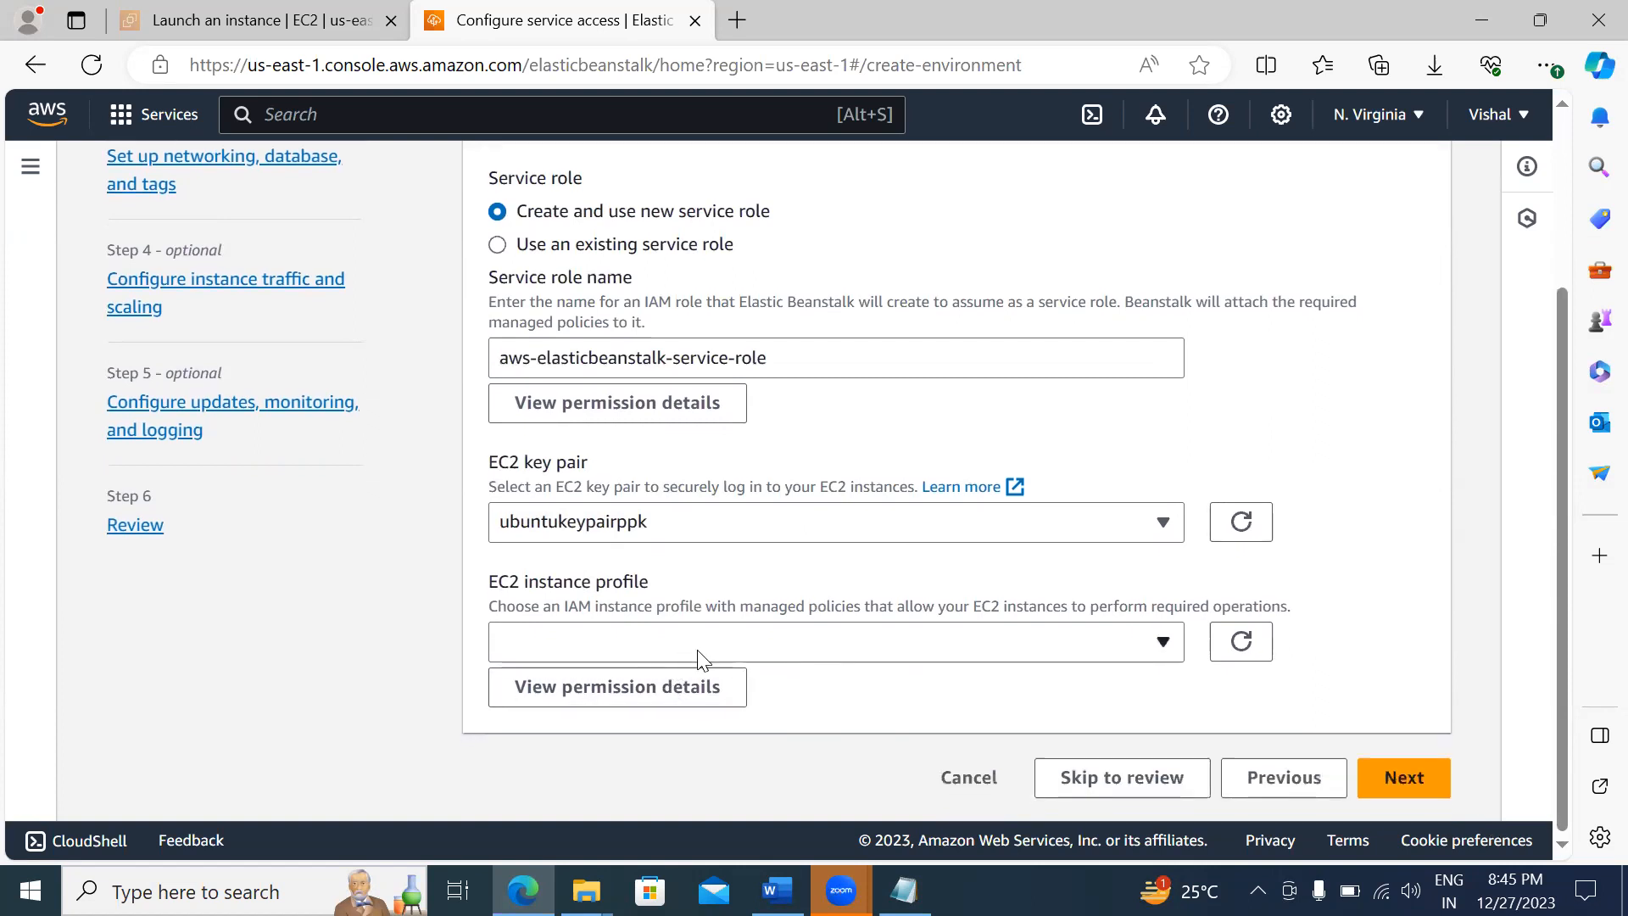
left_click(1423, 780)
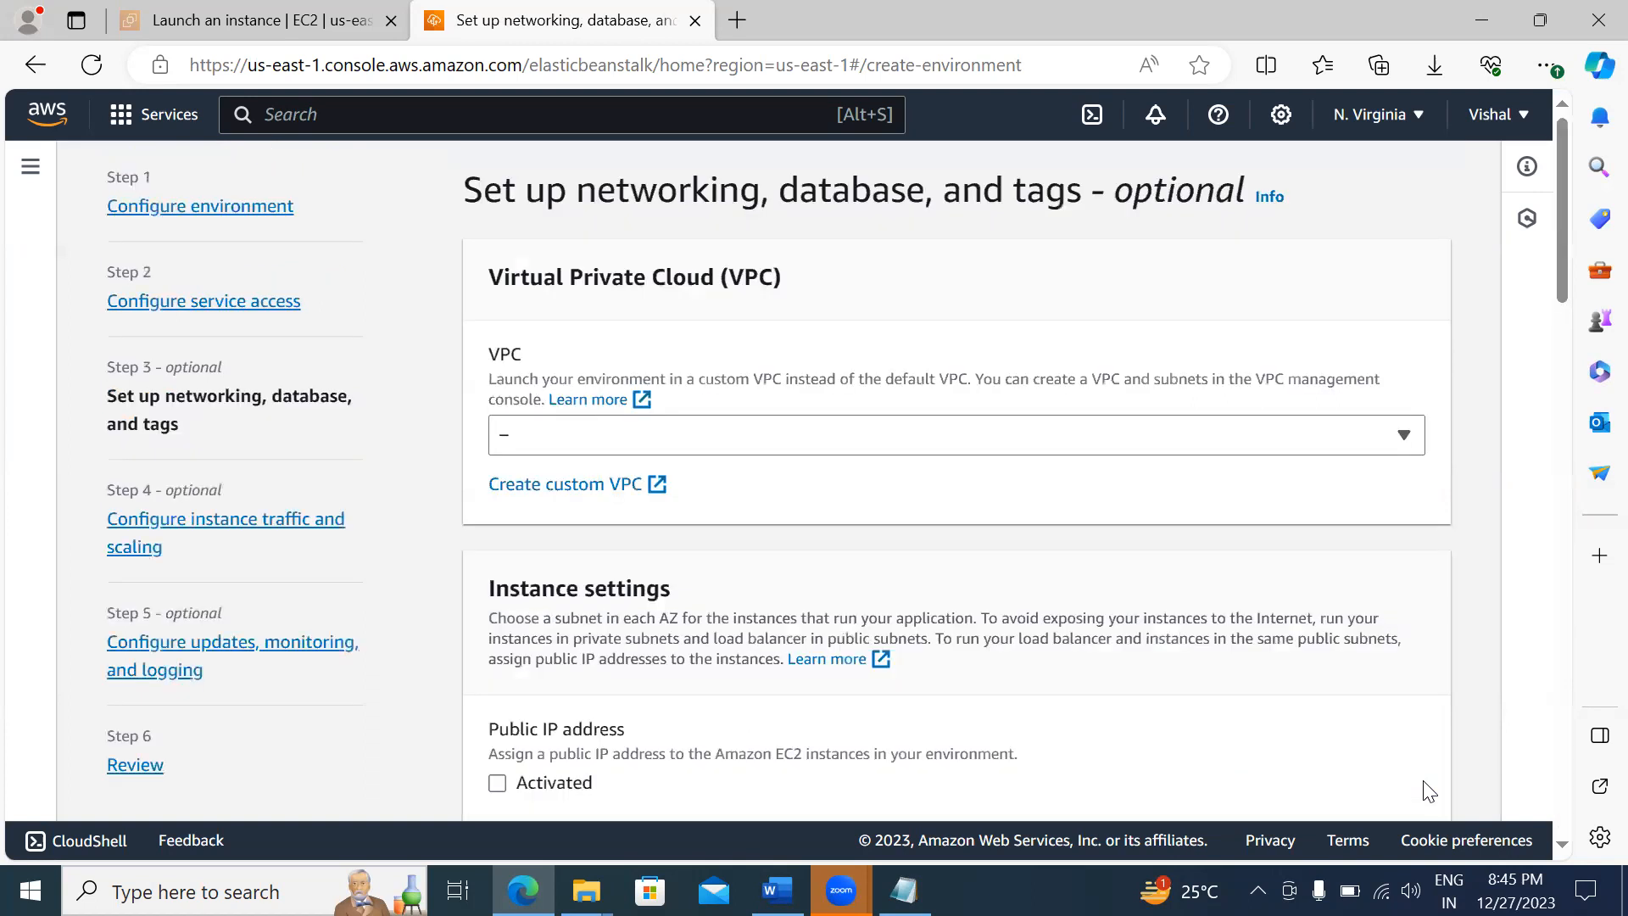
left_click(1330, 438)
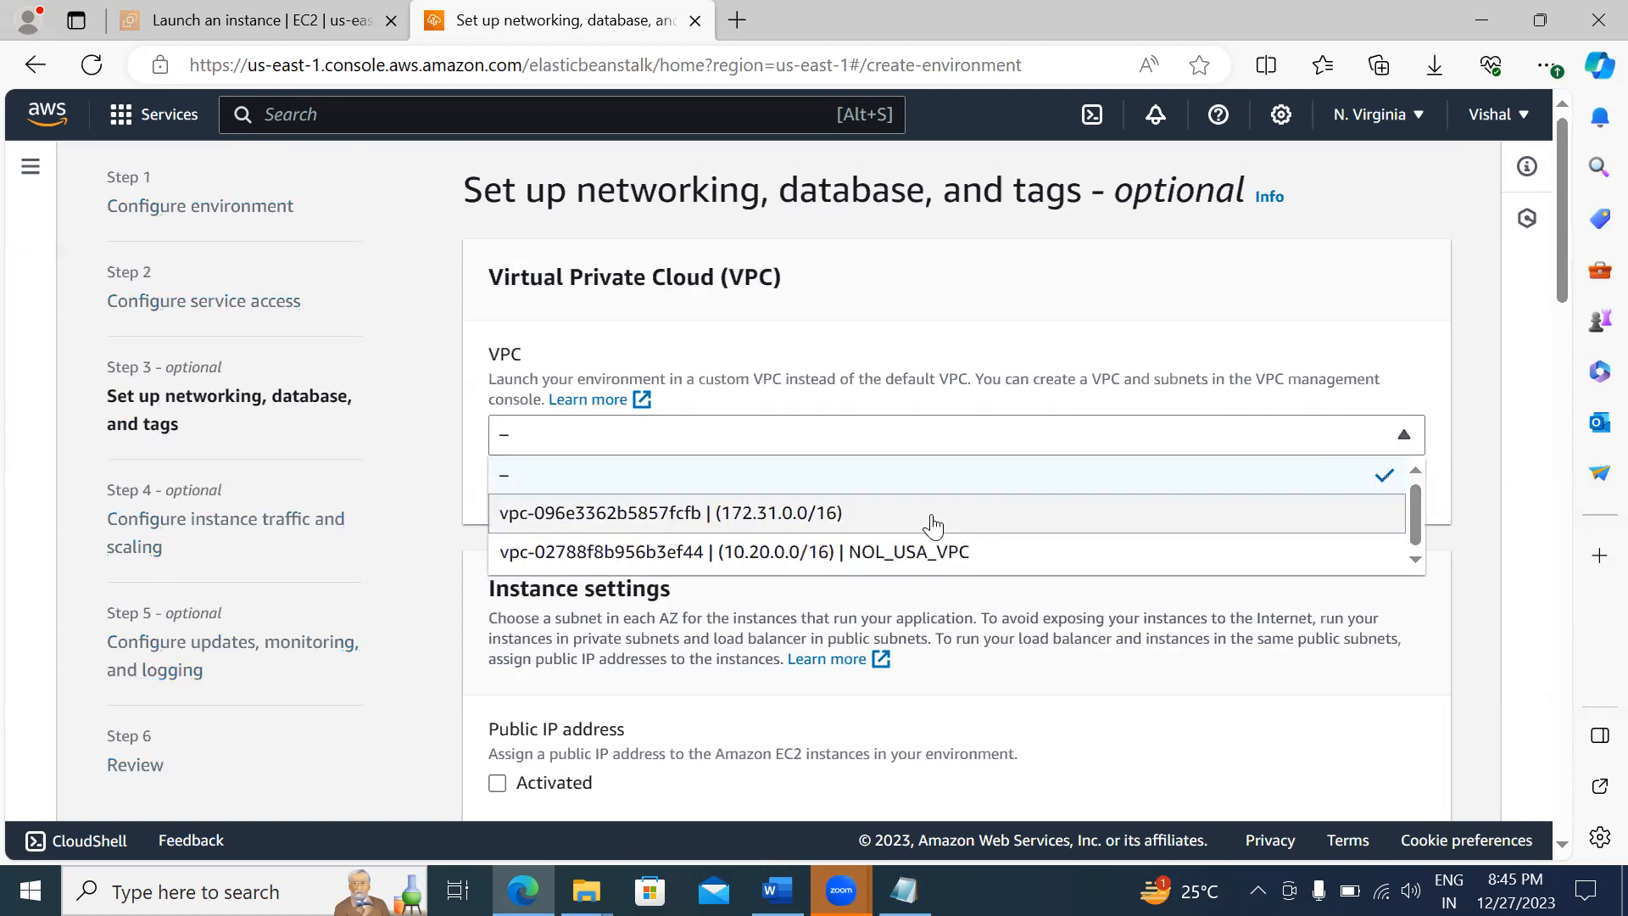
left_click(905, 518)
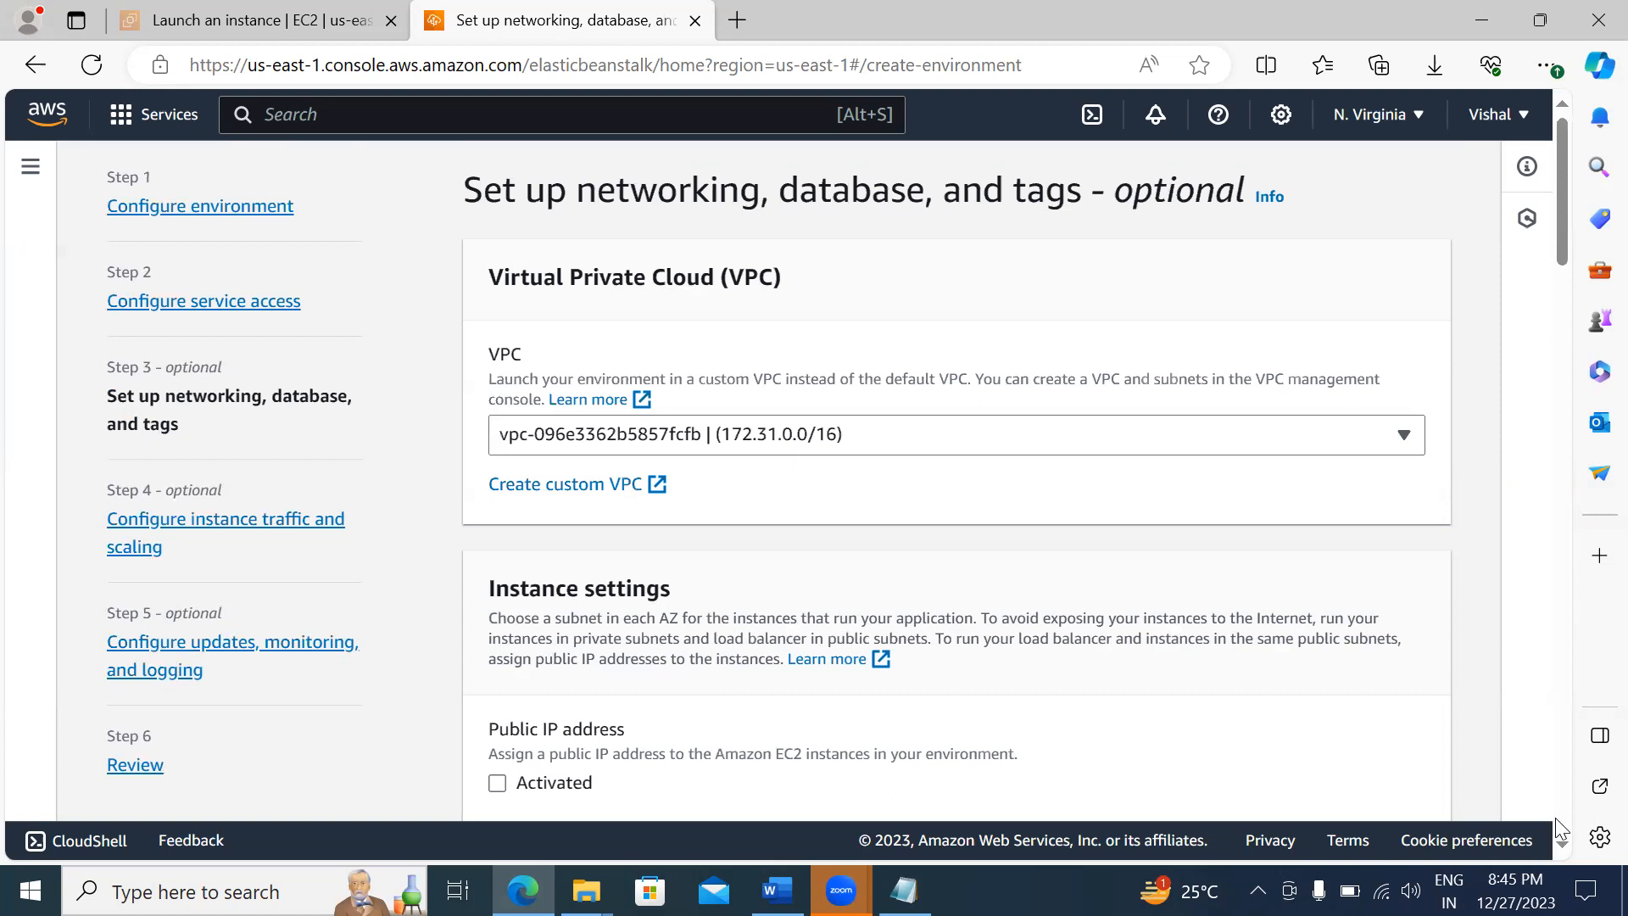
Step: Select the us-east-1e instance subnet and activate public IP addresses for the environment's instances
scroll(1564, 820, "down", 5)
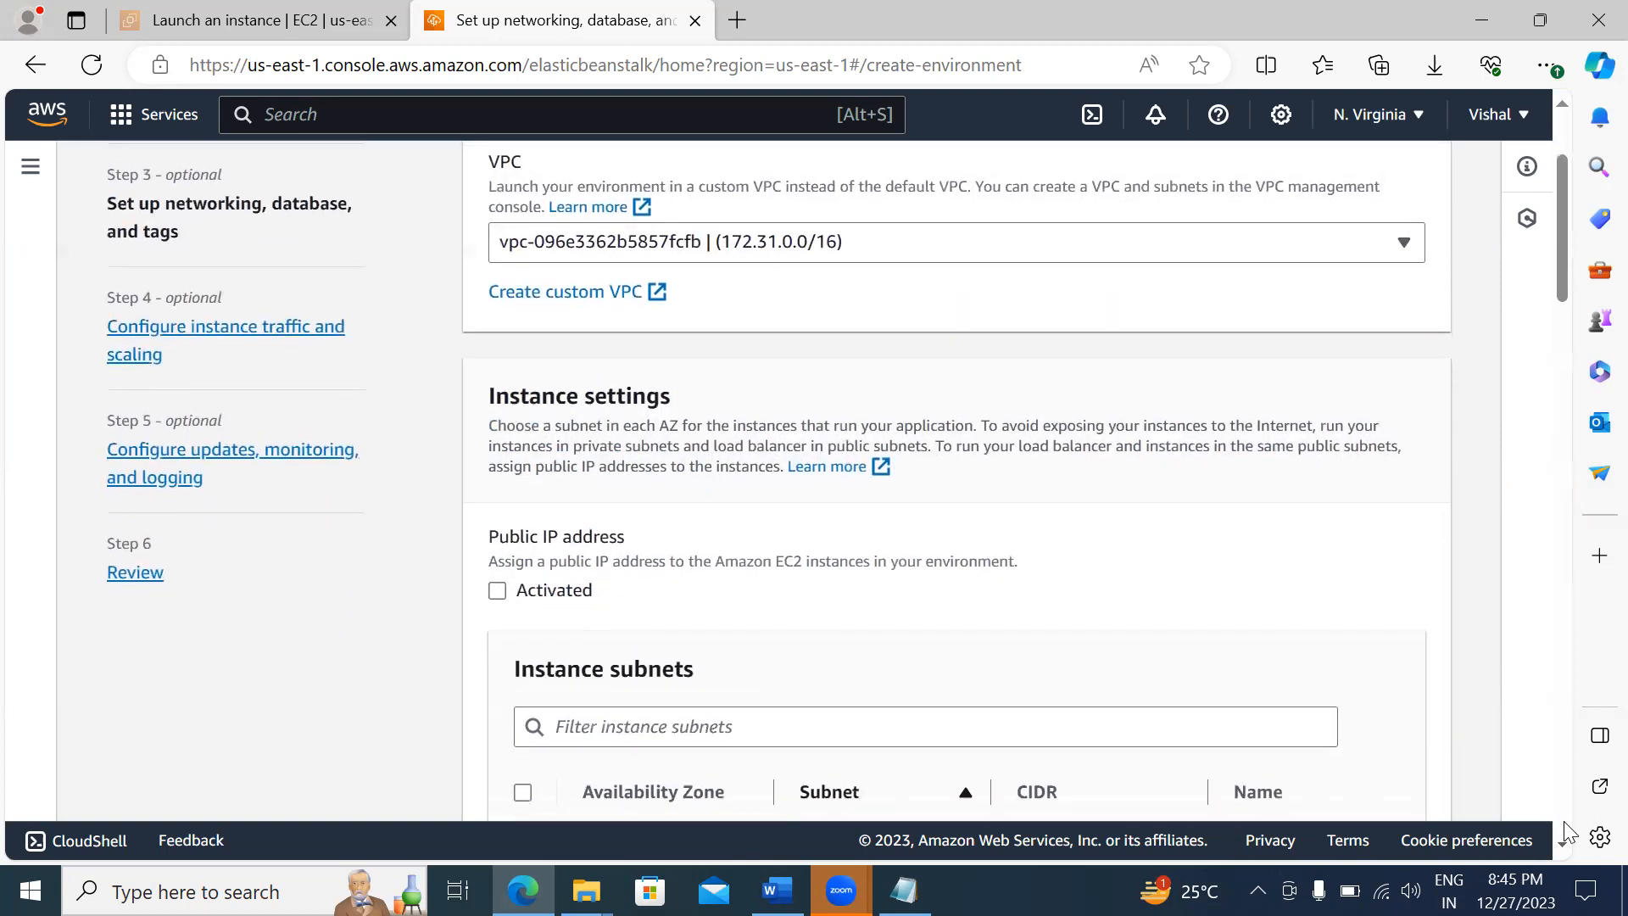
scroll(1563, 821, "down", 1)
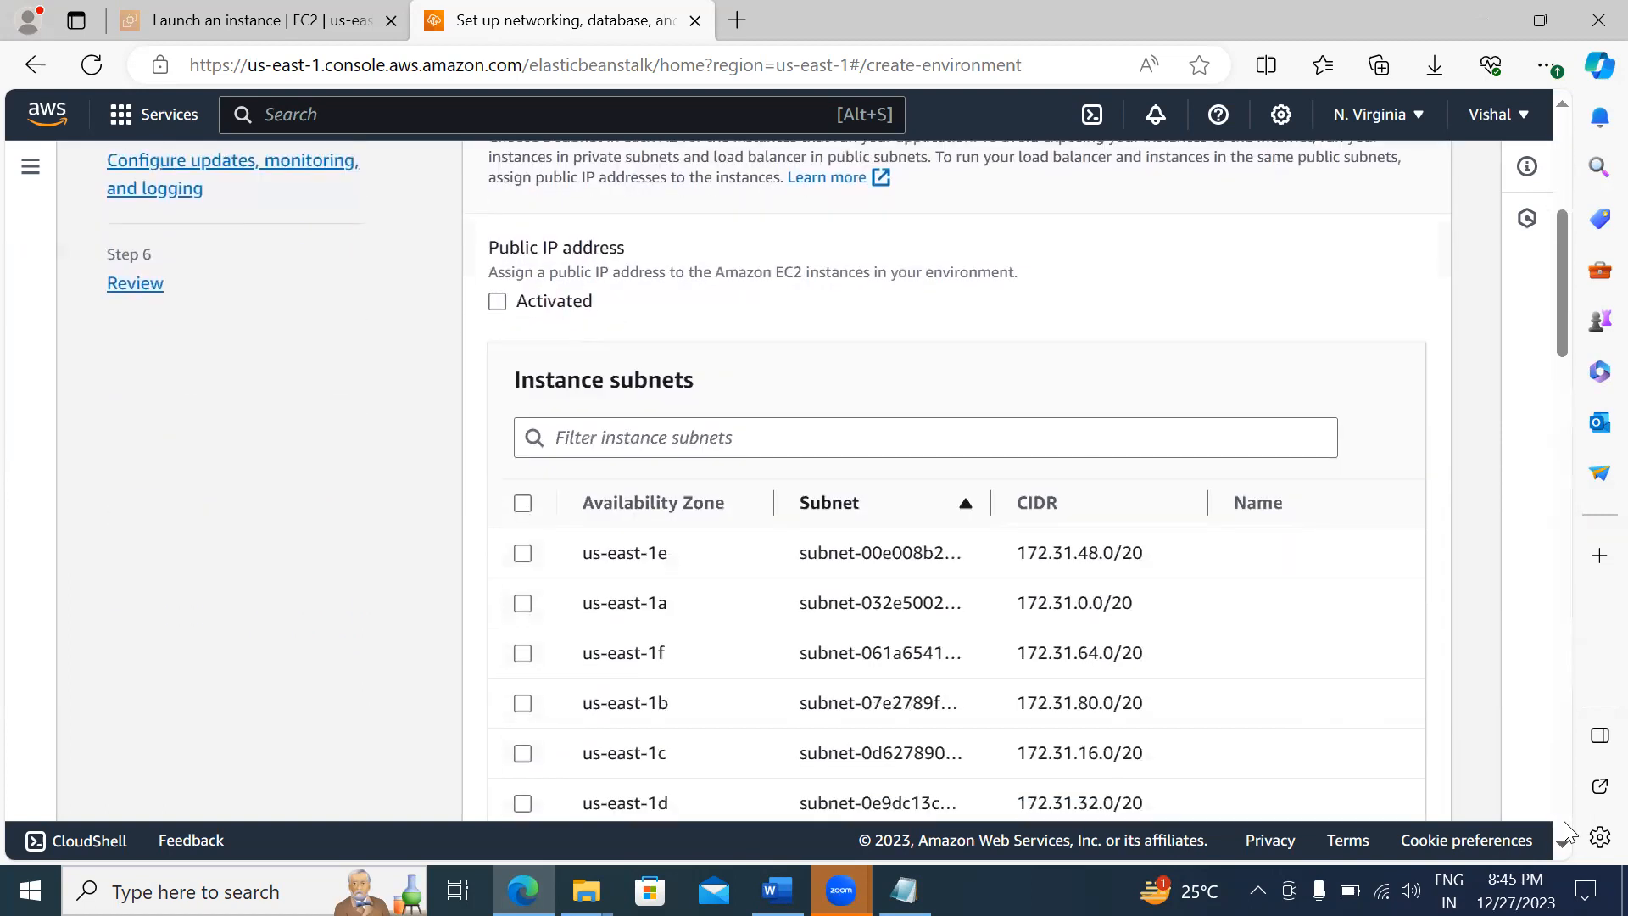
scroll(1564, 820, "down", 1)
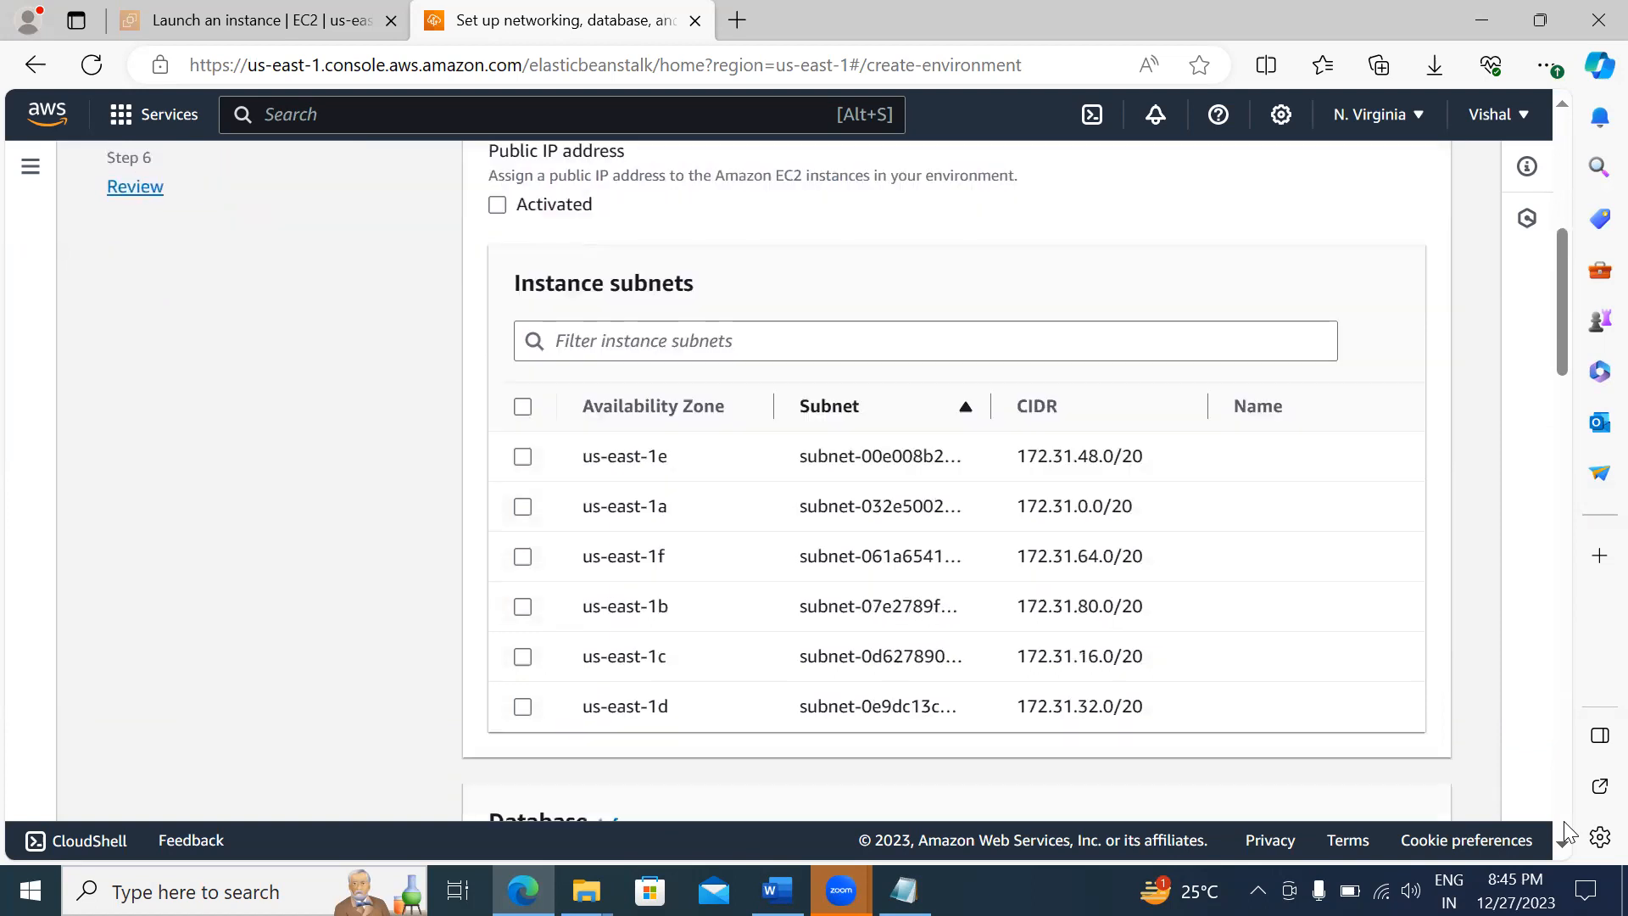
left_click(523, 458)
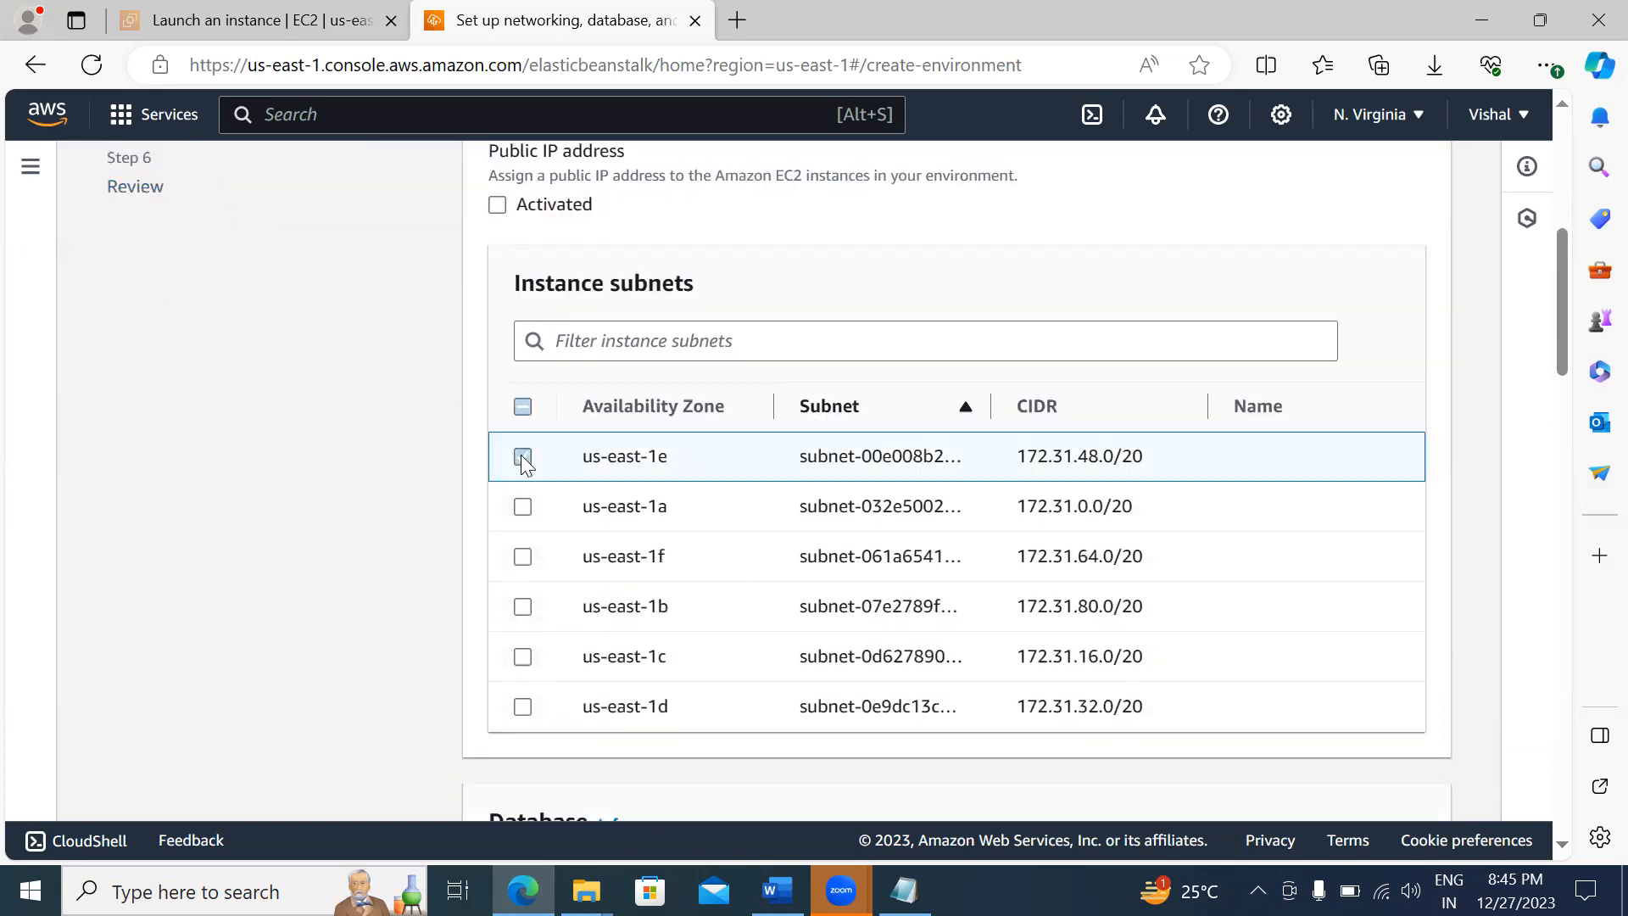
left_click(499, 212)
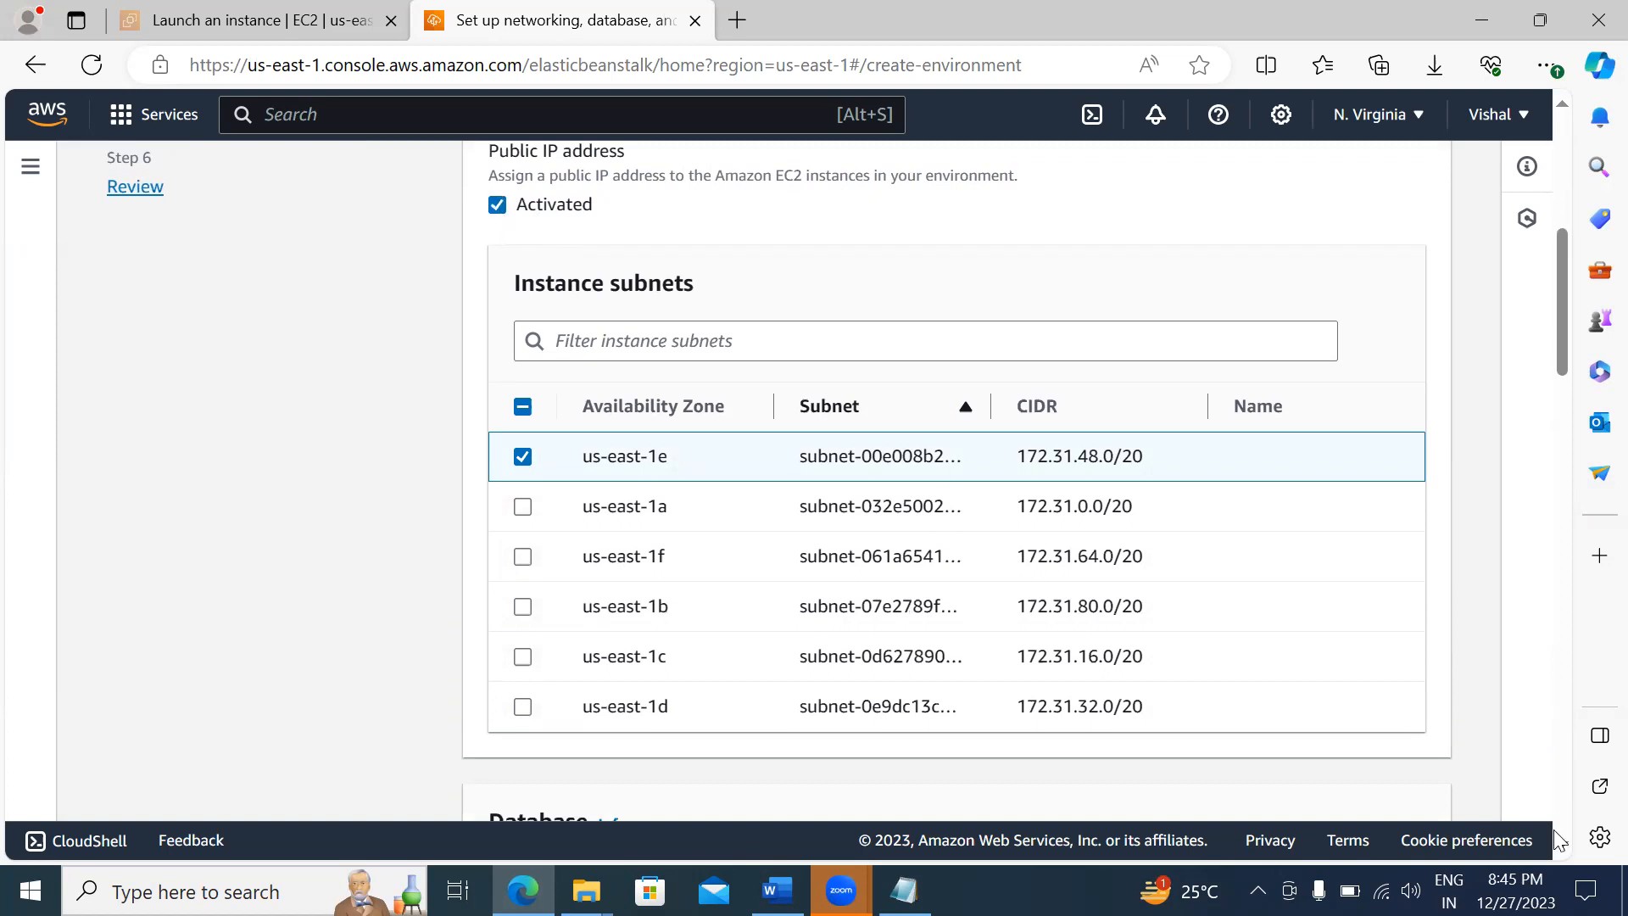
scroll(1559, 839, "down", 1)
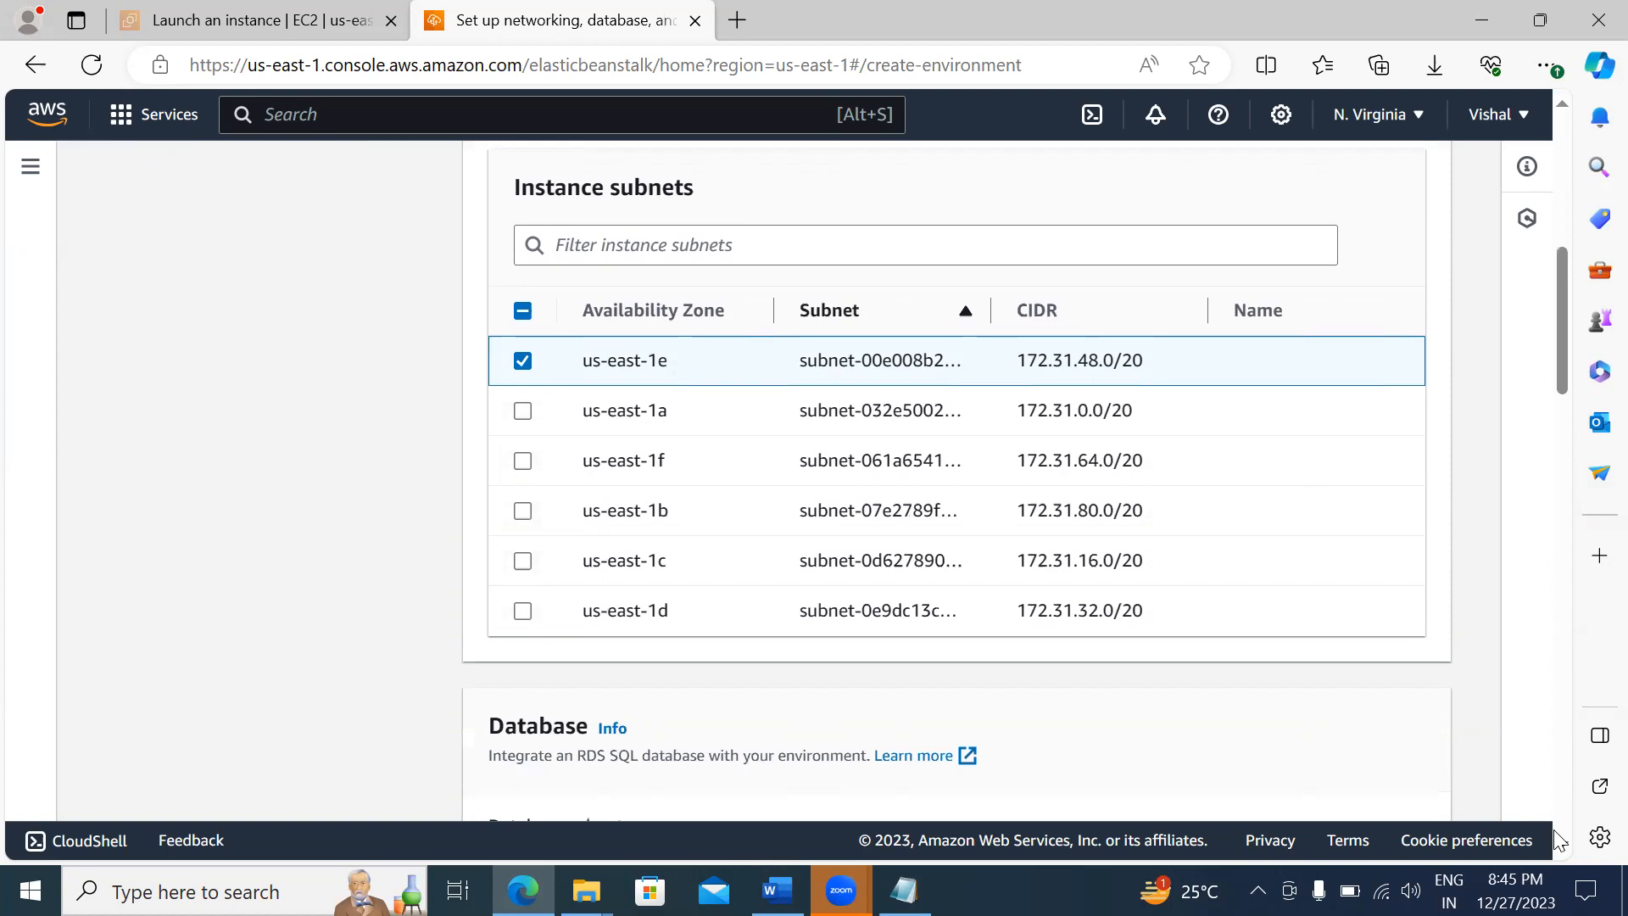
Step: Add the us-east-1a instance subnet, leave database and tags unset, and continue to the instance traffic and scaling configuration
left_click(523, 413)
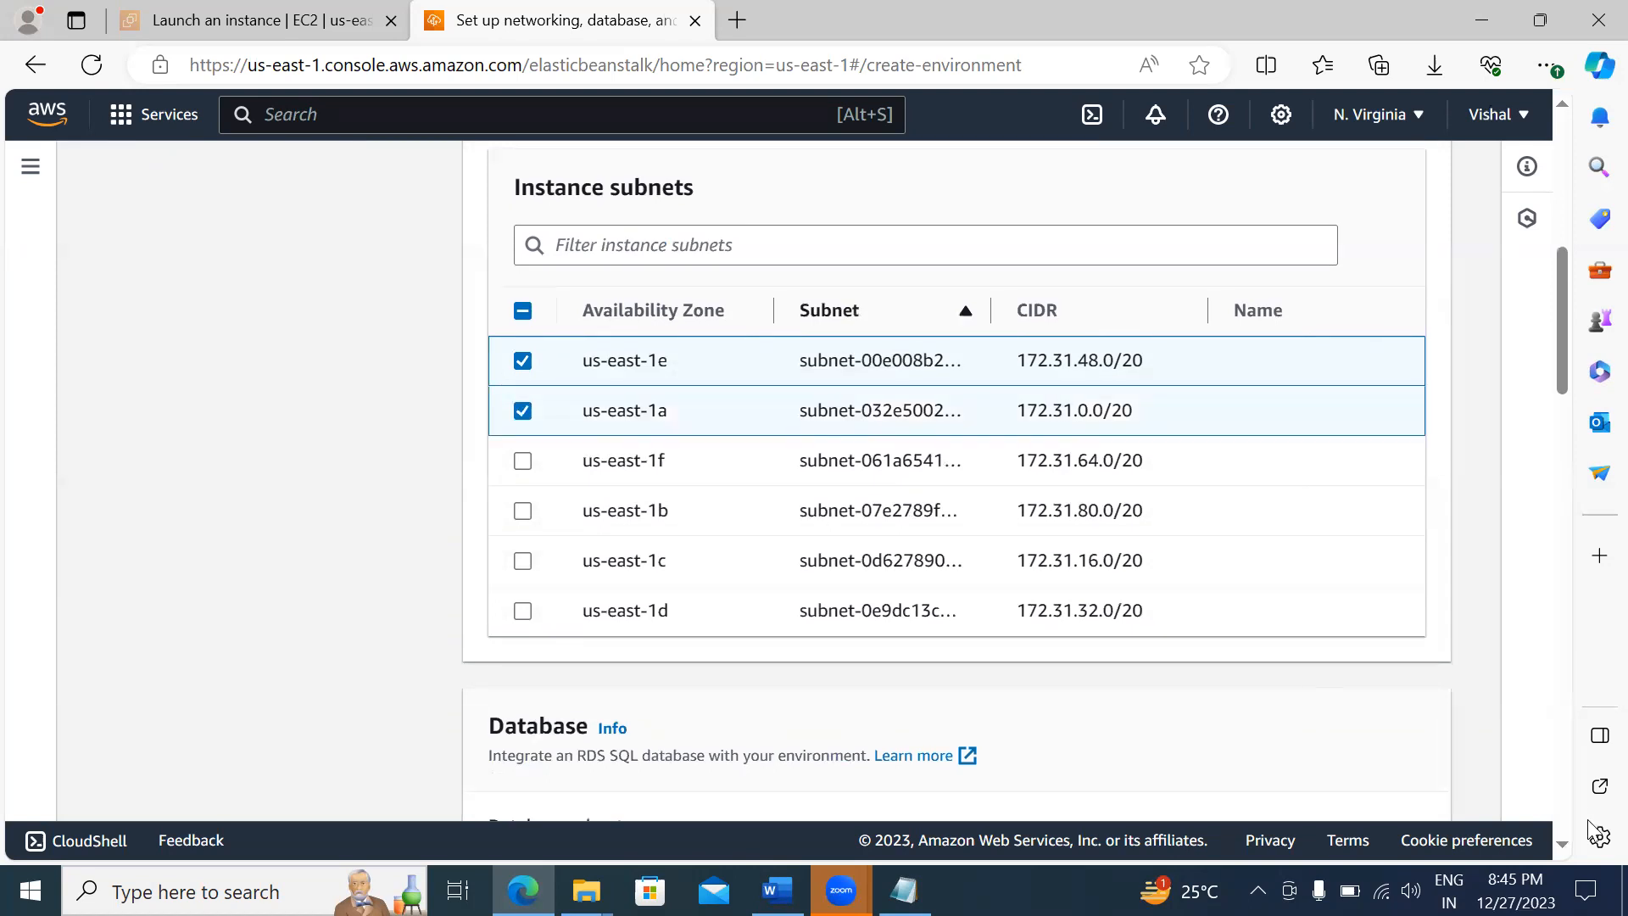
scroll(1590, 829, "down", 6)
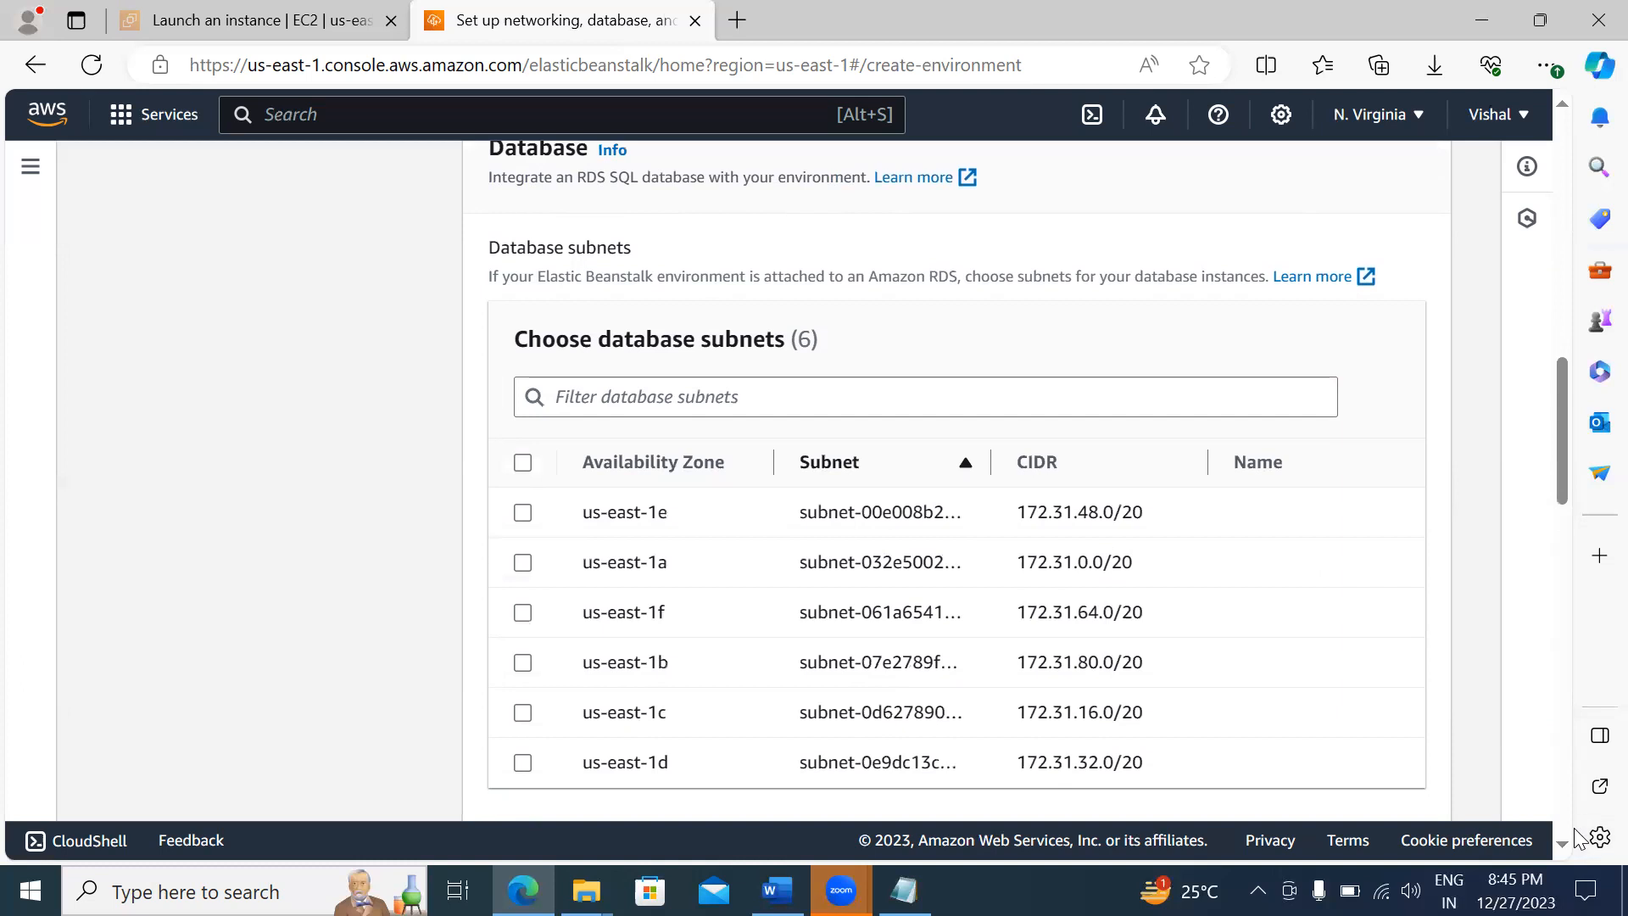
scroll(1575, 838, "down", 7)
scroll(1573, 827, "down", 7)
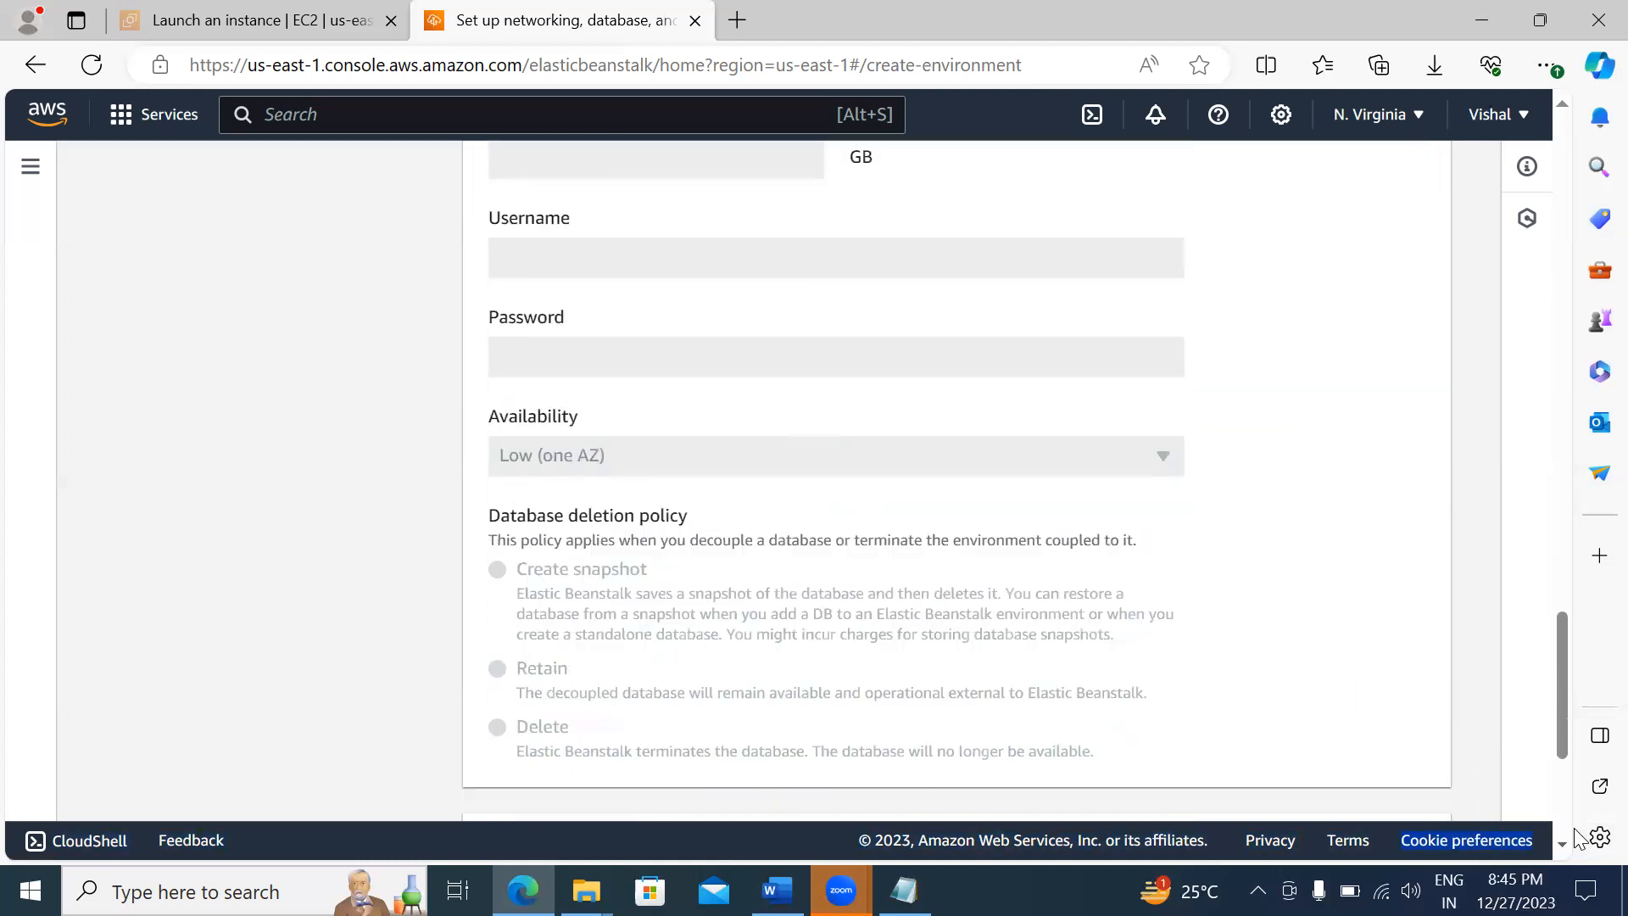
scroll(1573, 827, "down", 4)
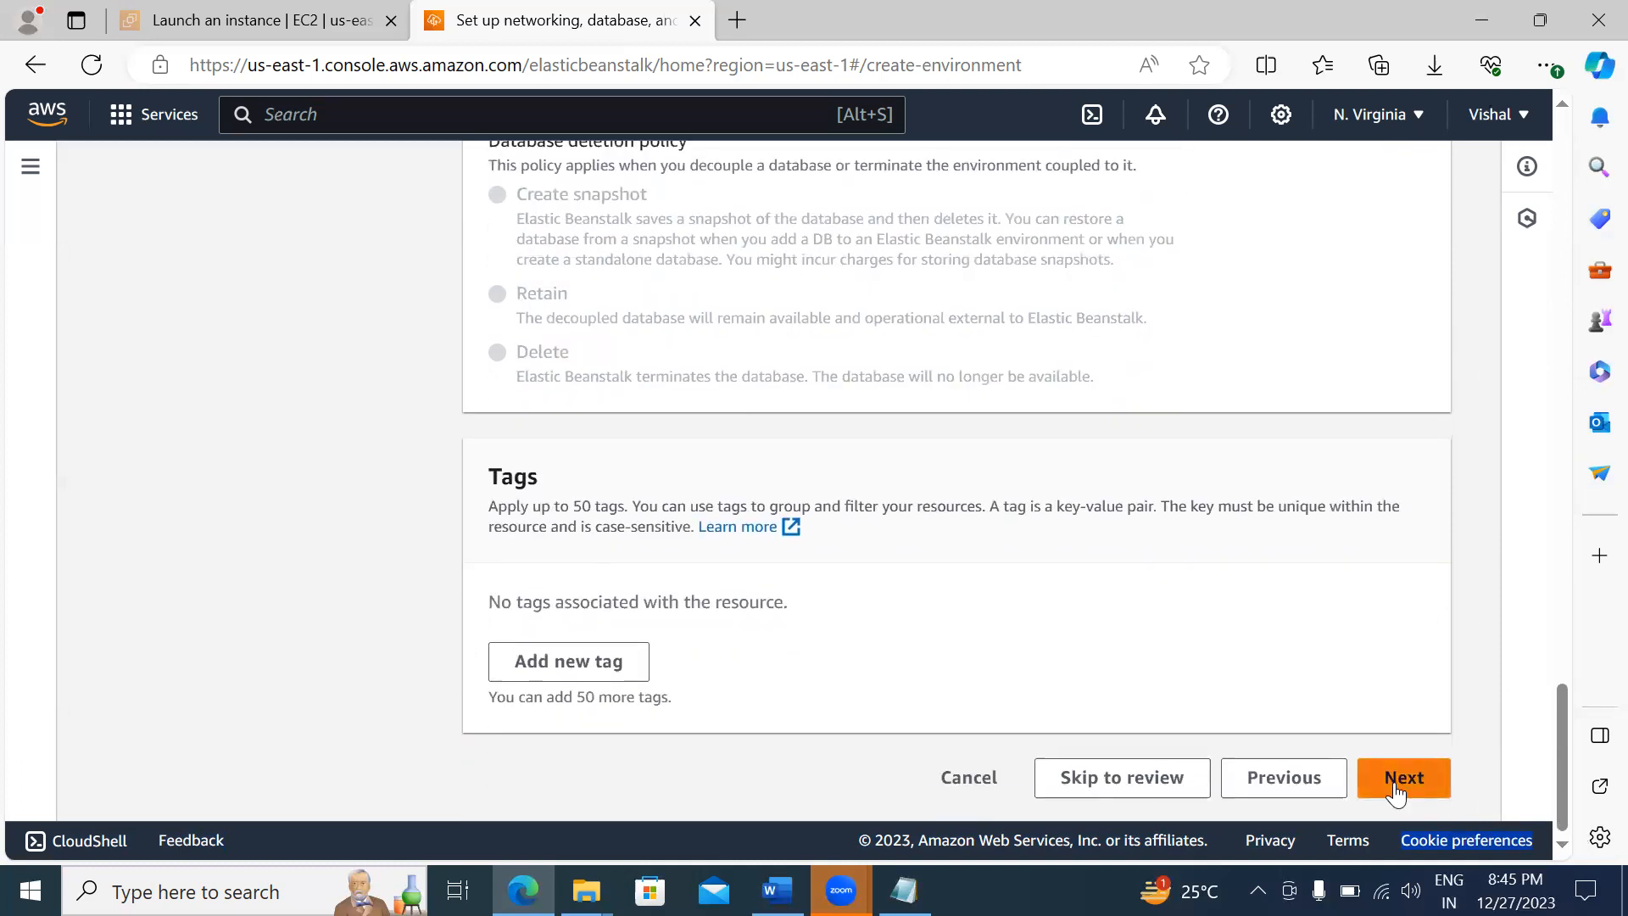
left_click(1393, 784)
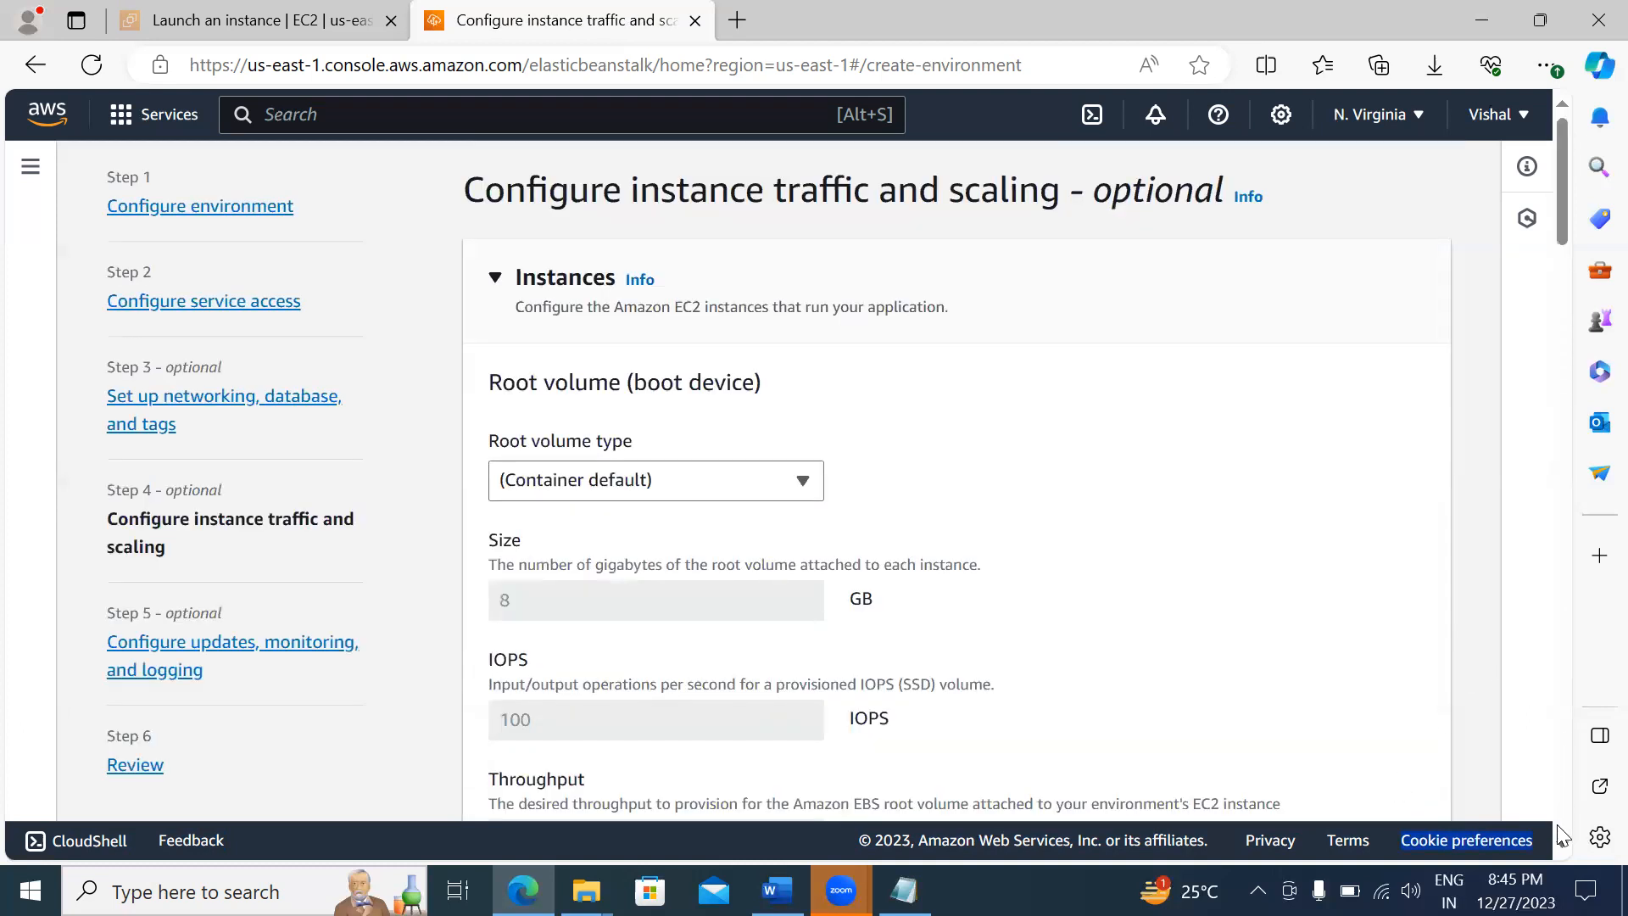
Step: Select launch-wizard-13 as the EC2 security group for the environment's instances
scroll(1562, 836, "down", 8)
scroll(1563, 835, "down", 6)
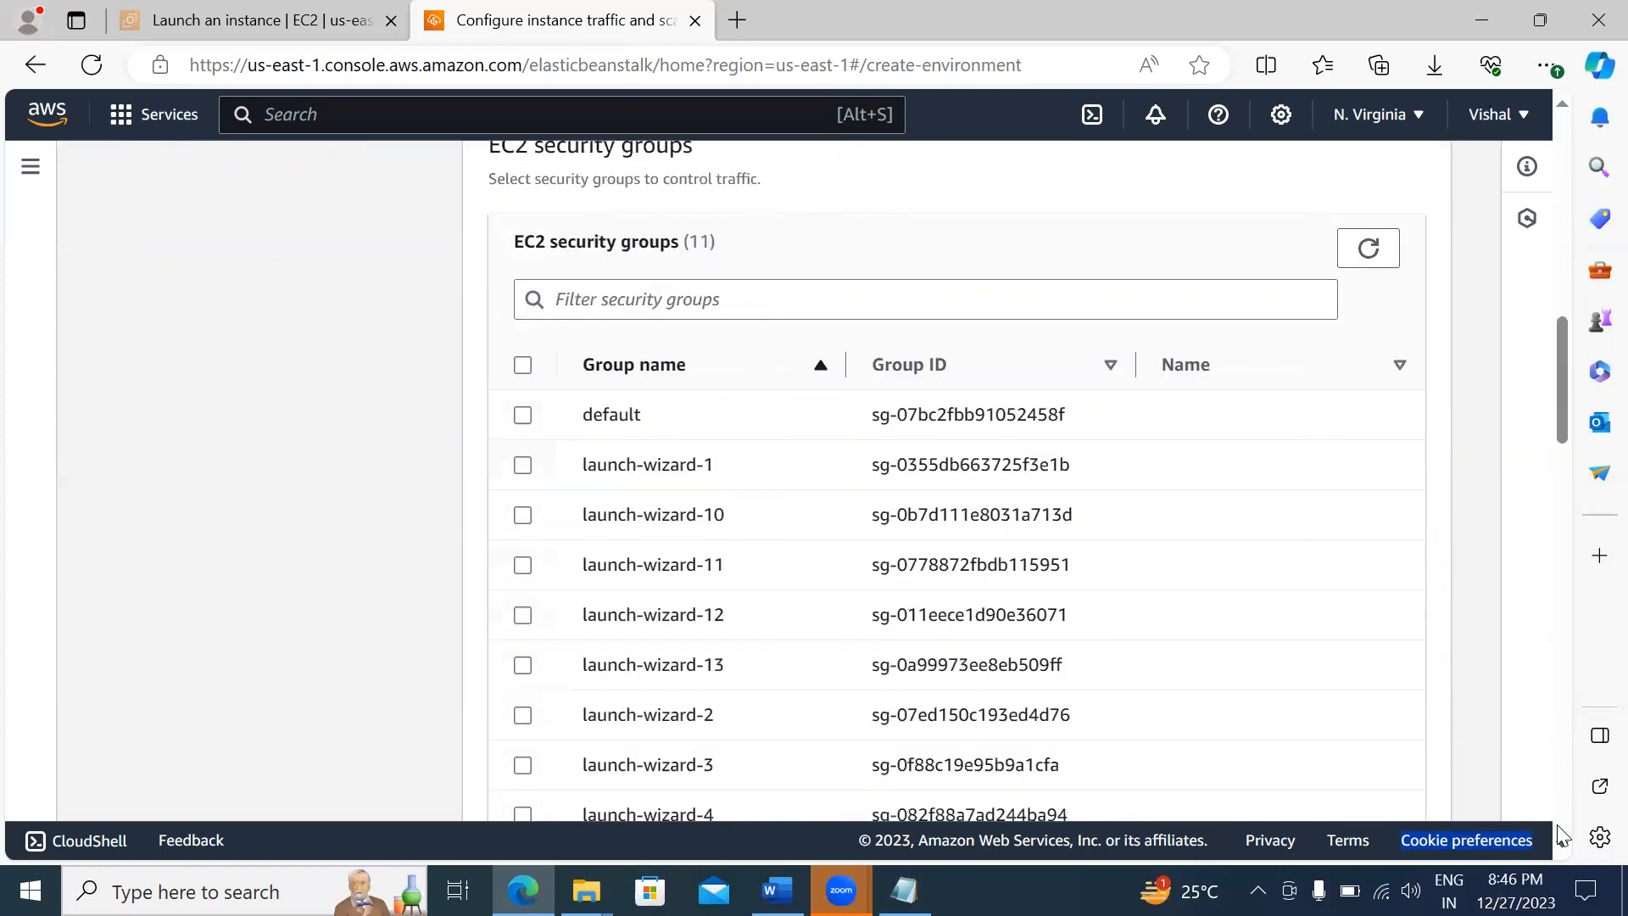
scroll(1563, 835, "down", 1)
scroll(1562, 835, "down", 1)
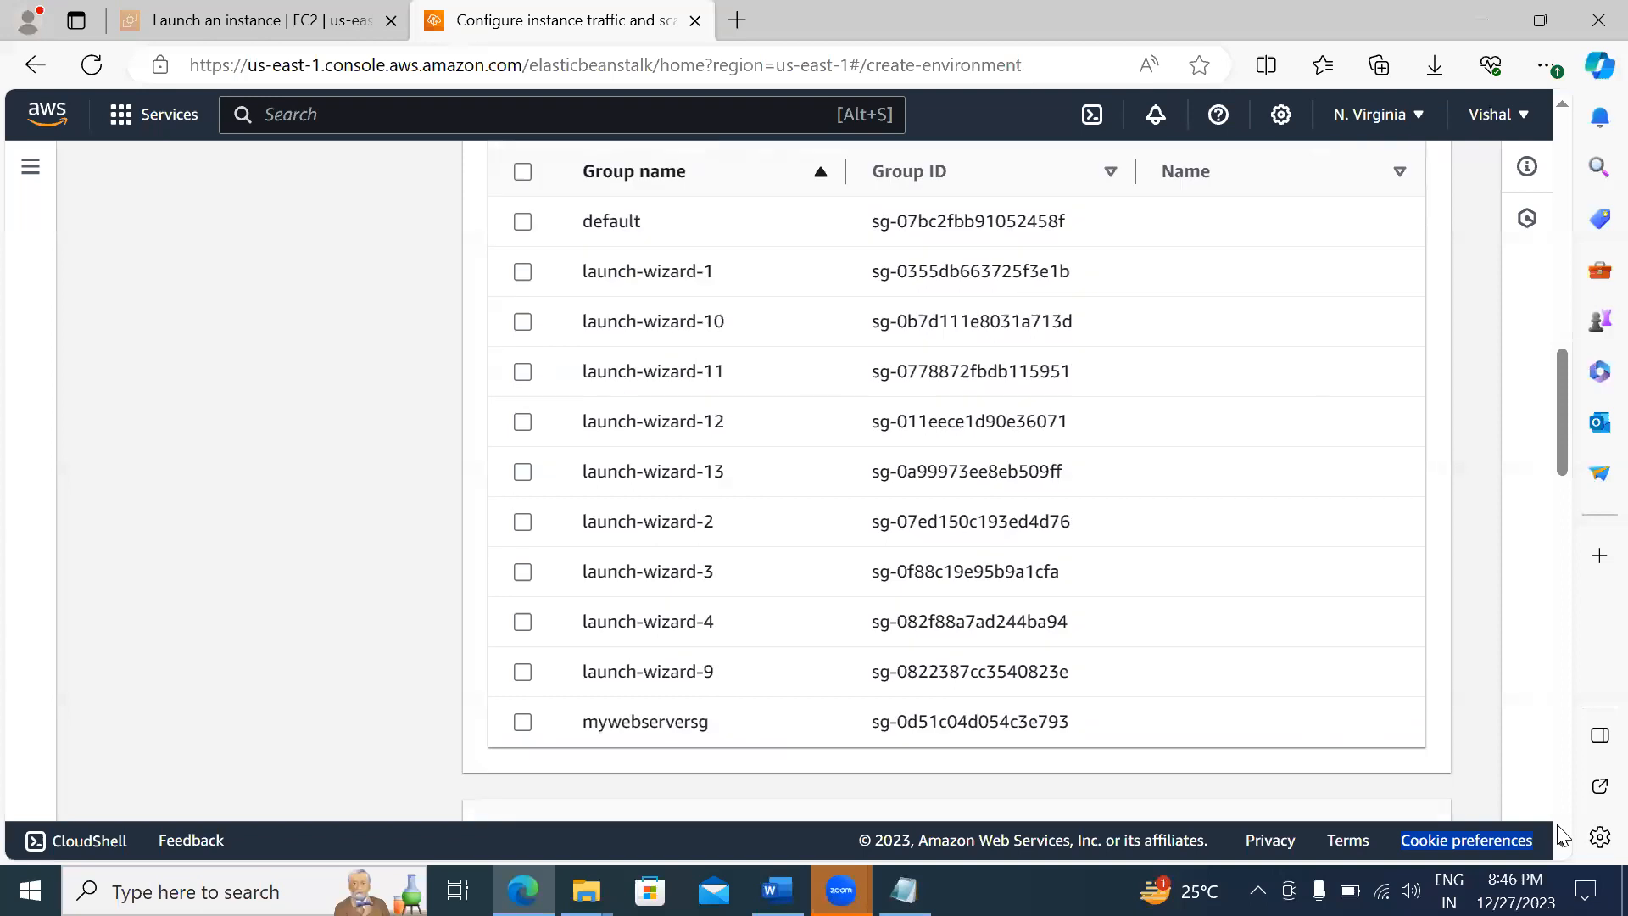
left_click(523, 472)
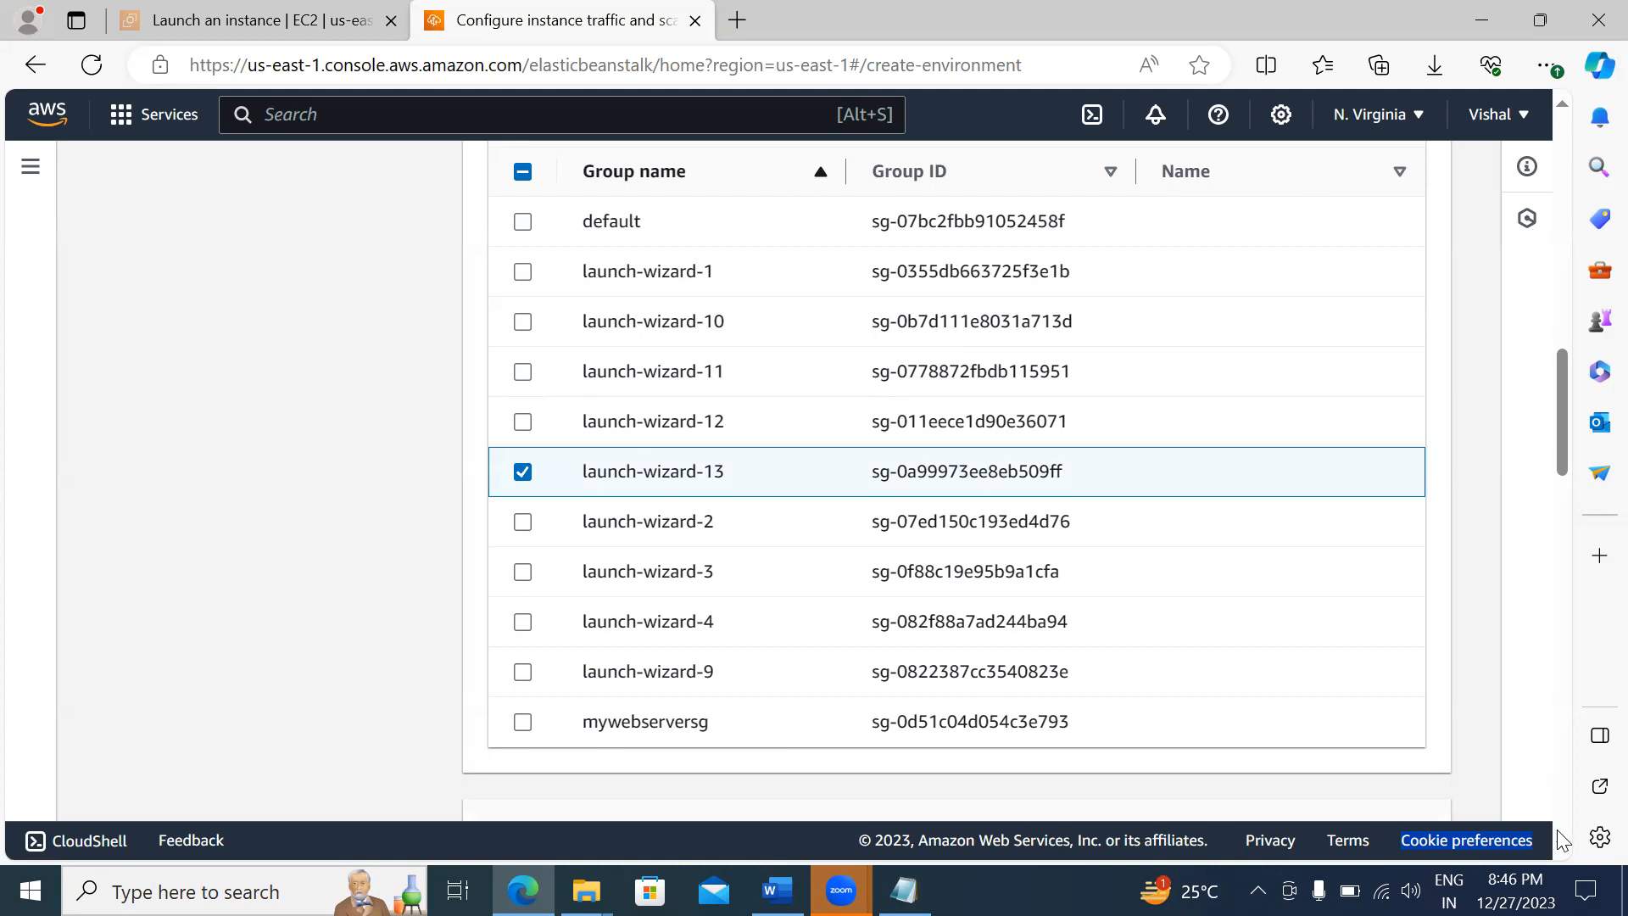
Step: Keep the single-instance, On-Demand capacity settings and continue to the updates, monitoring and logging configuration
scroll(1562, 841, "down", 8)
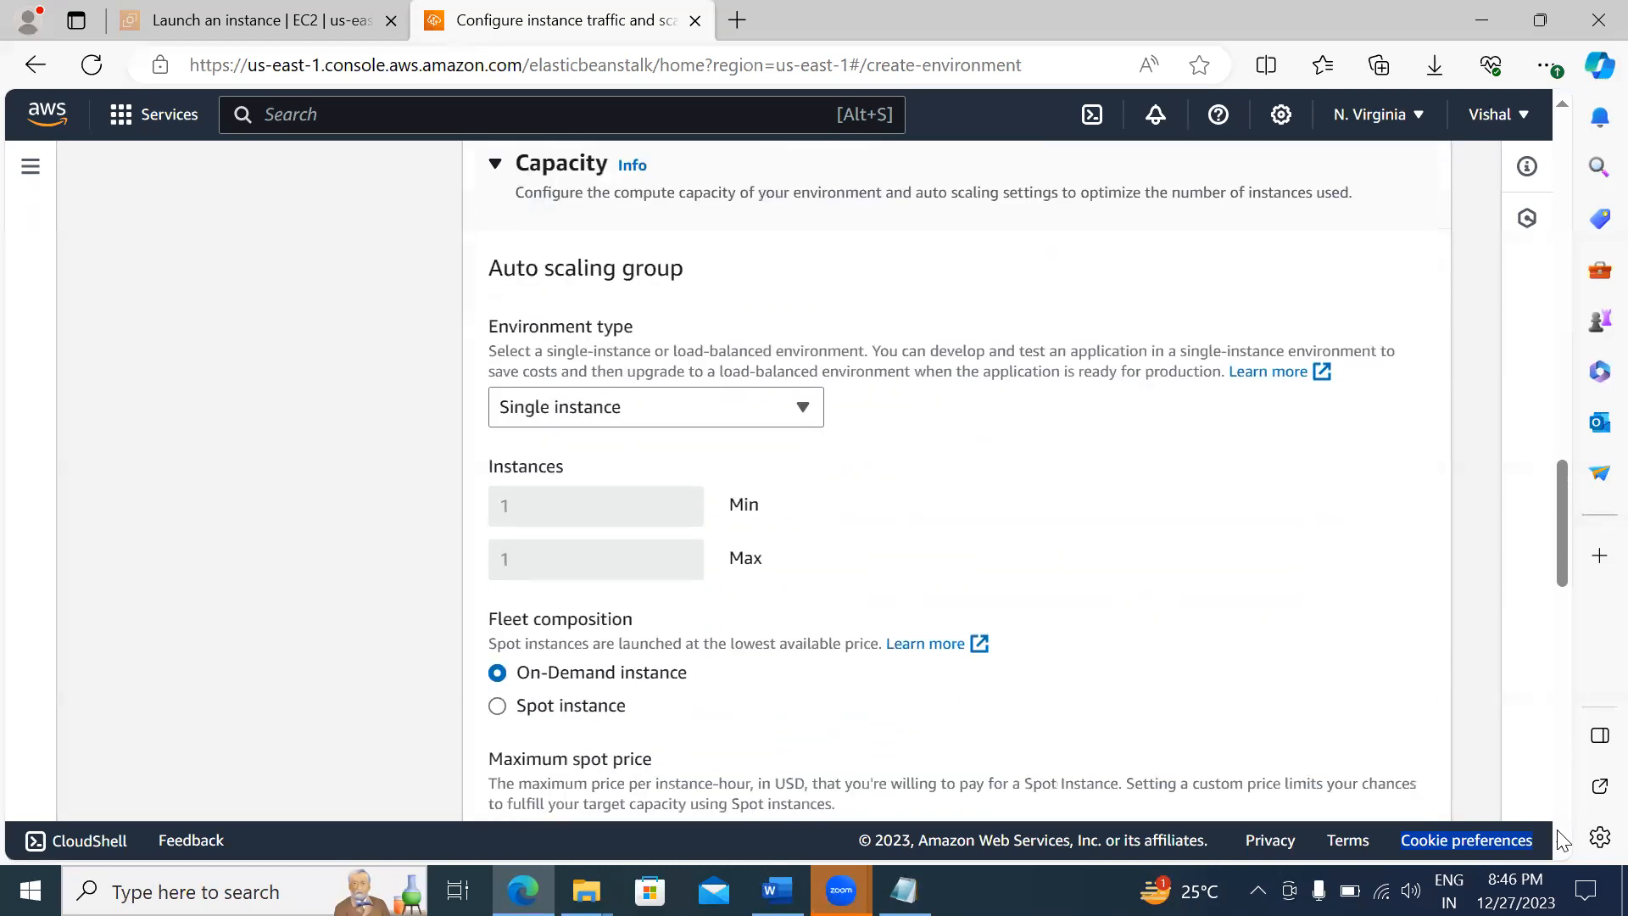
scroll(1562, 841, "down", 1)
scroll(1563, 842, "down", 8)
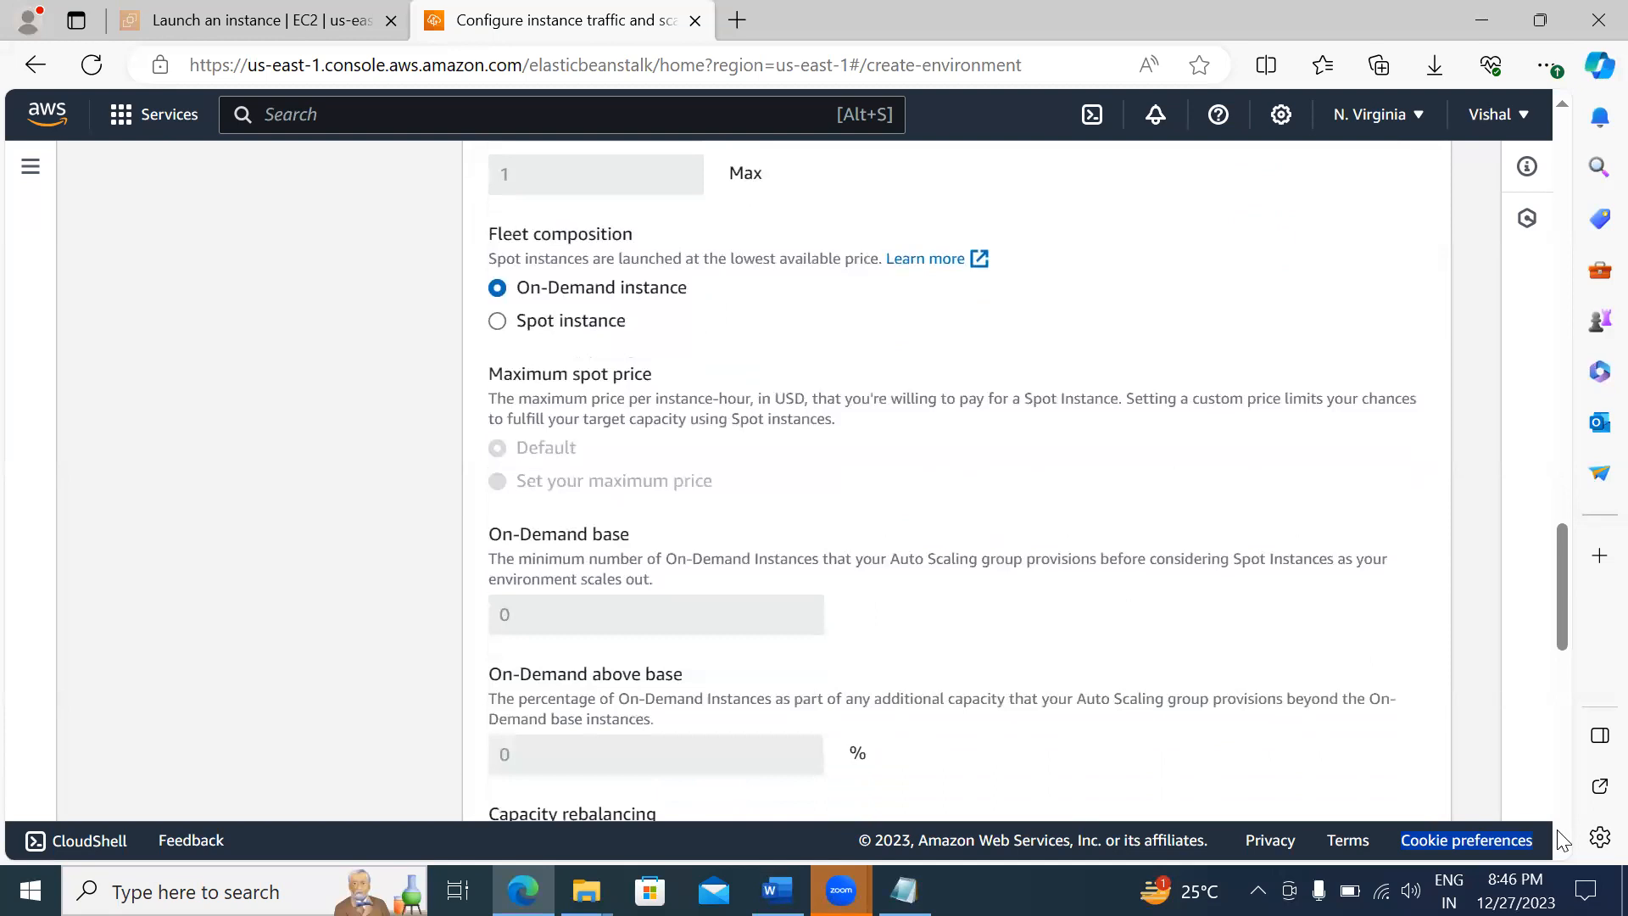
scroll(1563, 841, "down", 7)
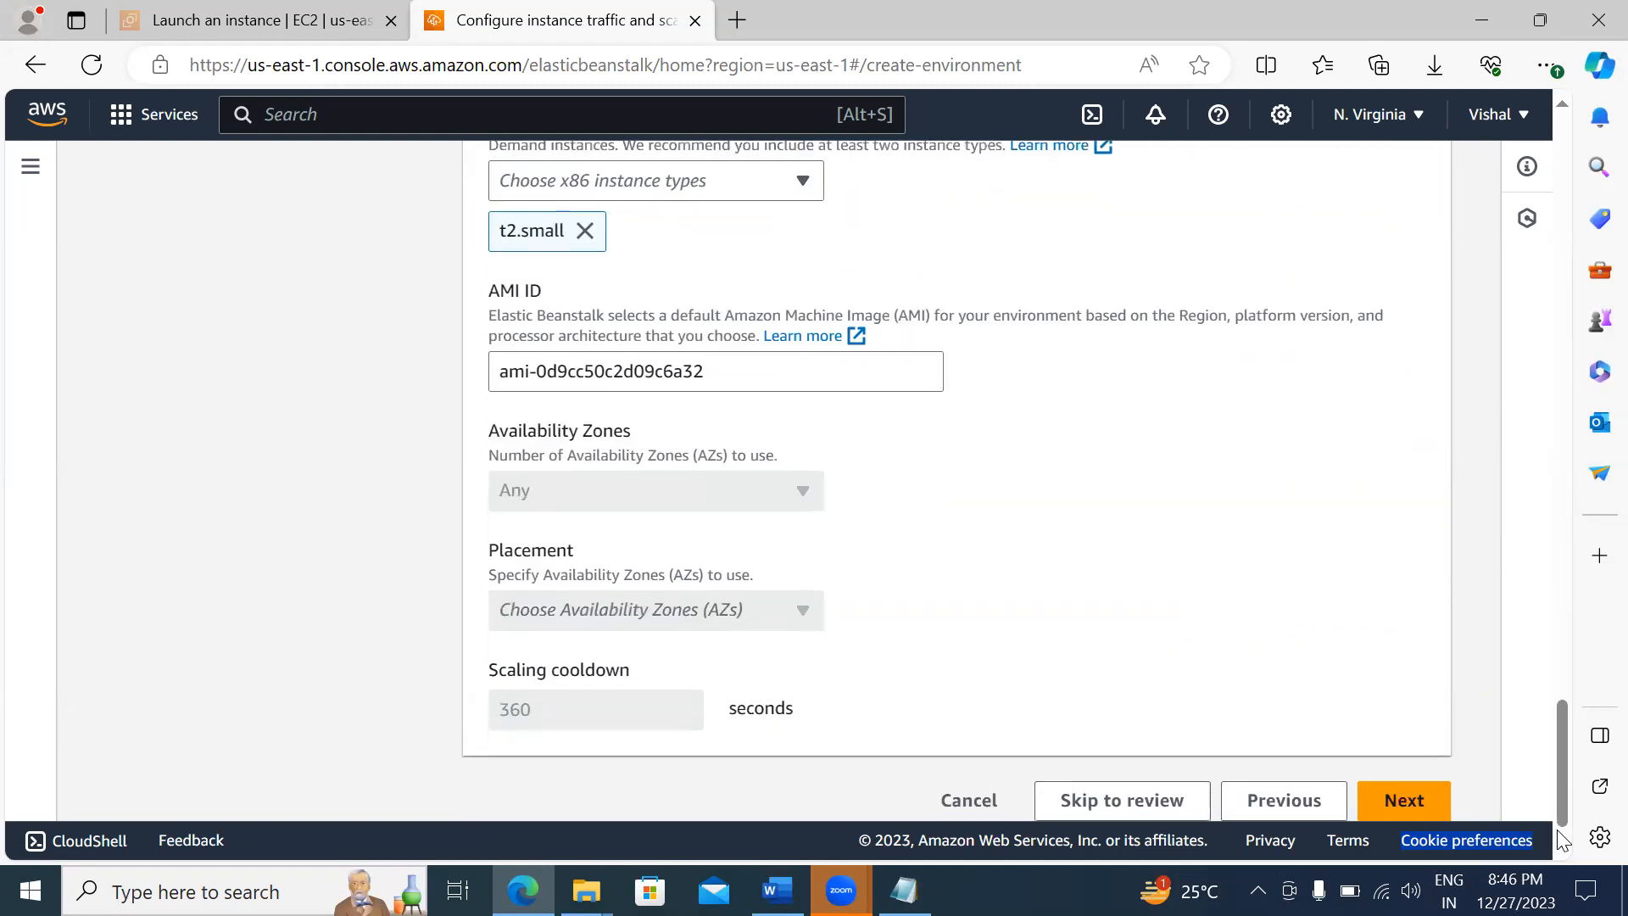
left_click(1406, 788)
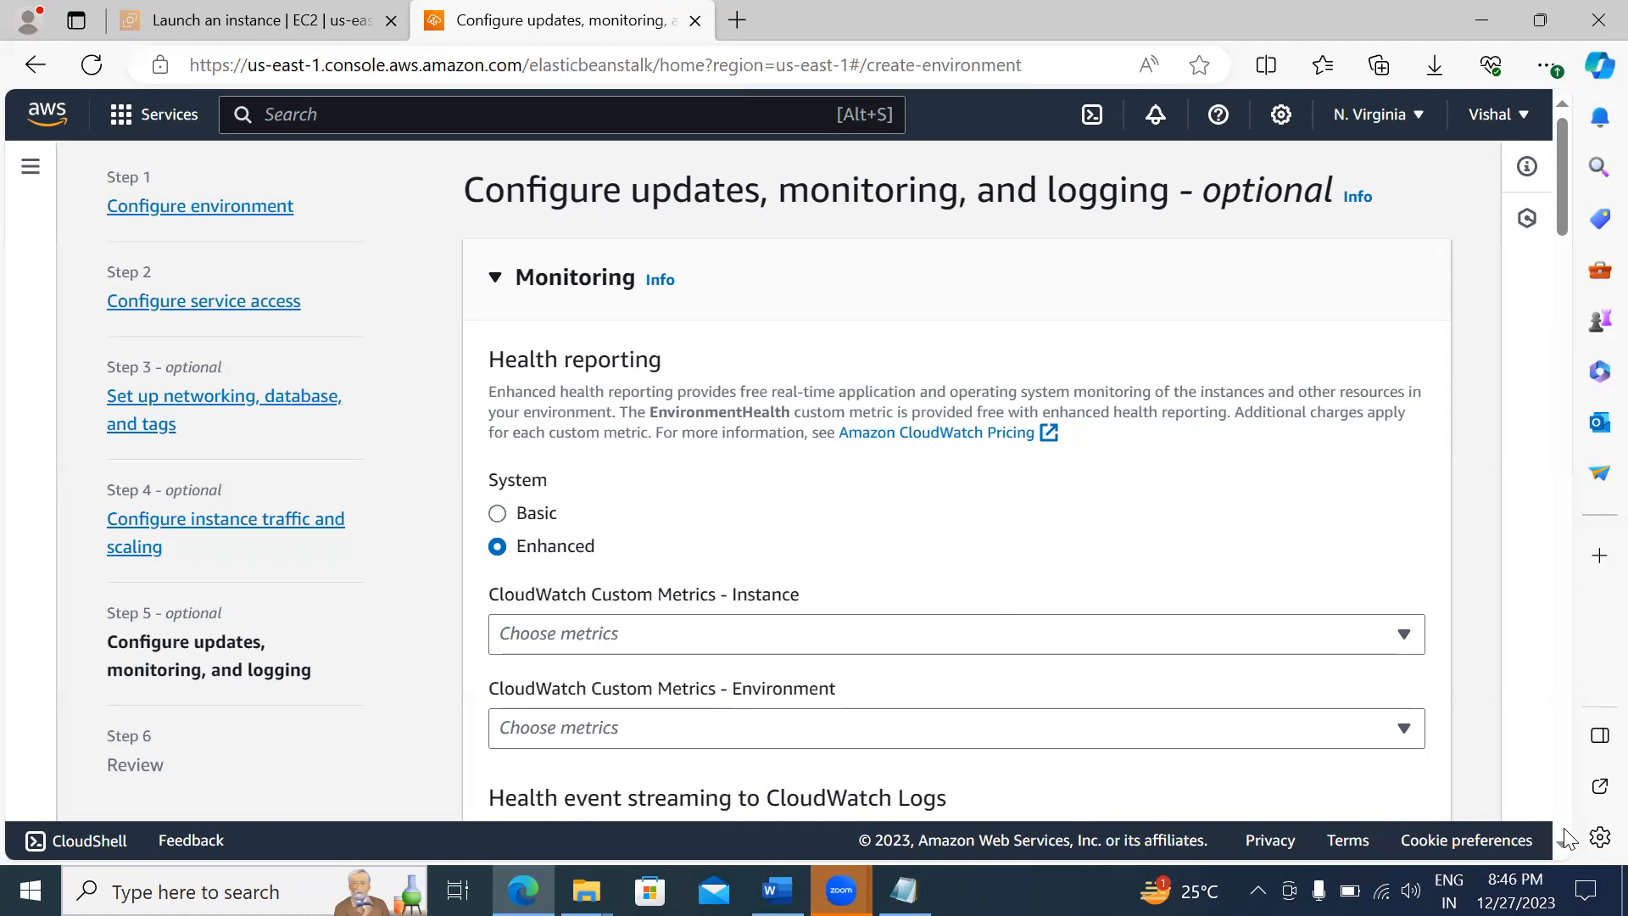
Step: Keep the default monitoring, managed update, deployment and platform software settings and continue to the review
scroll(1569, 840, "down", 10)
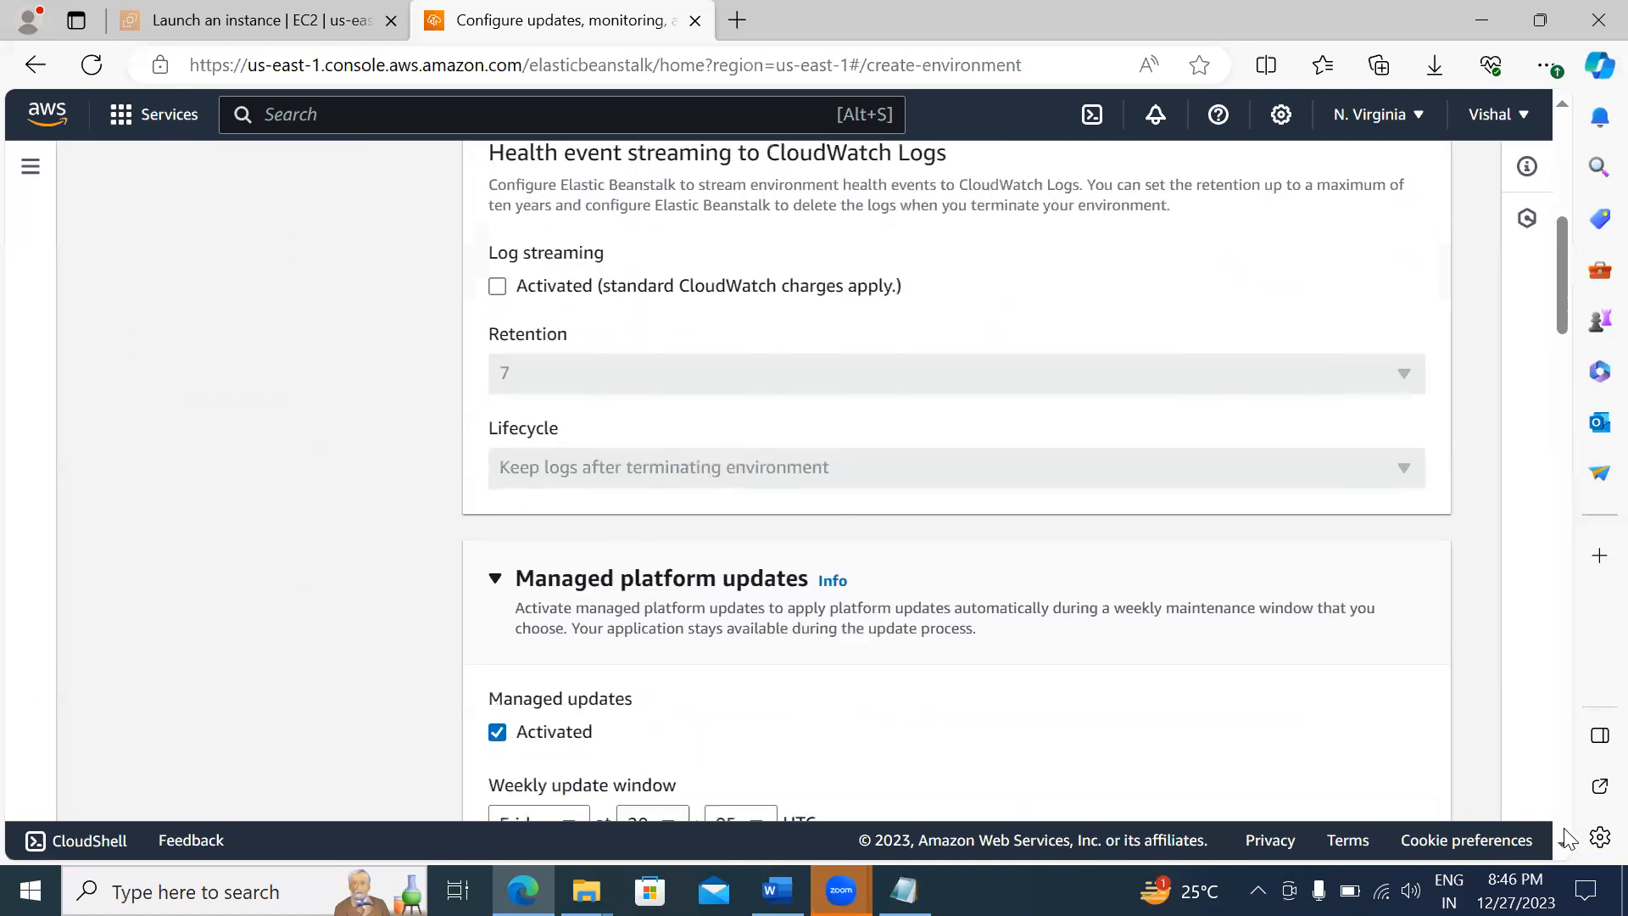
scroll(1568, 840, "down", 10)
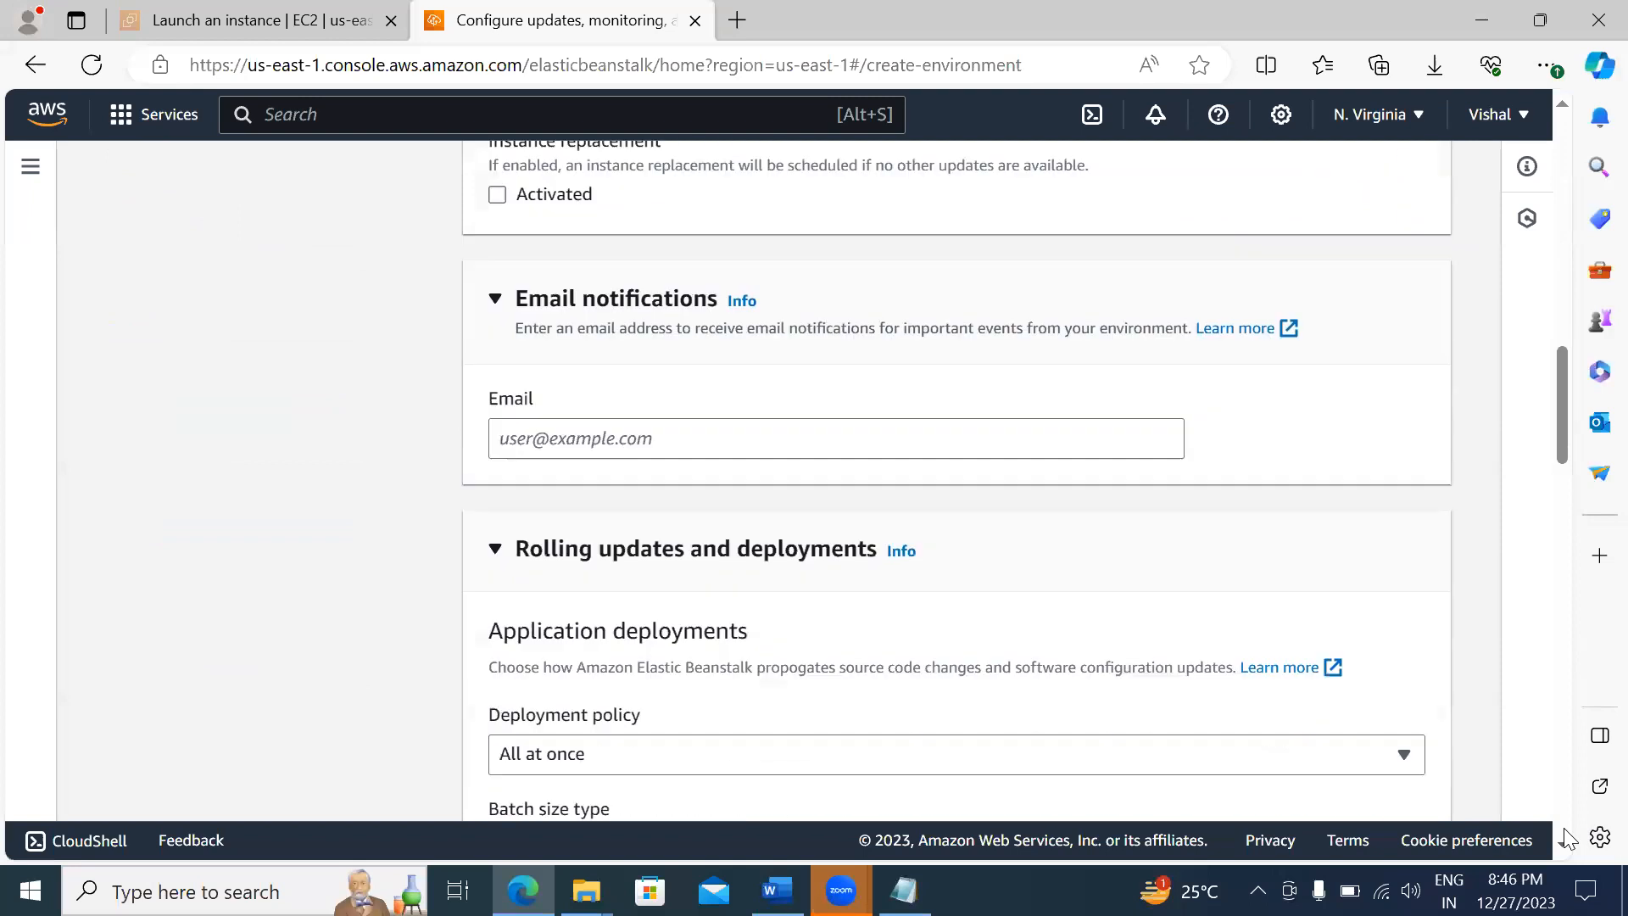
scroll(1569, 840, "down", 2)
scroll(1569, 840, "down", 15)
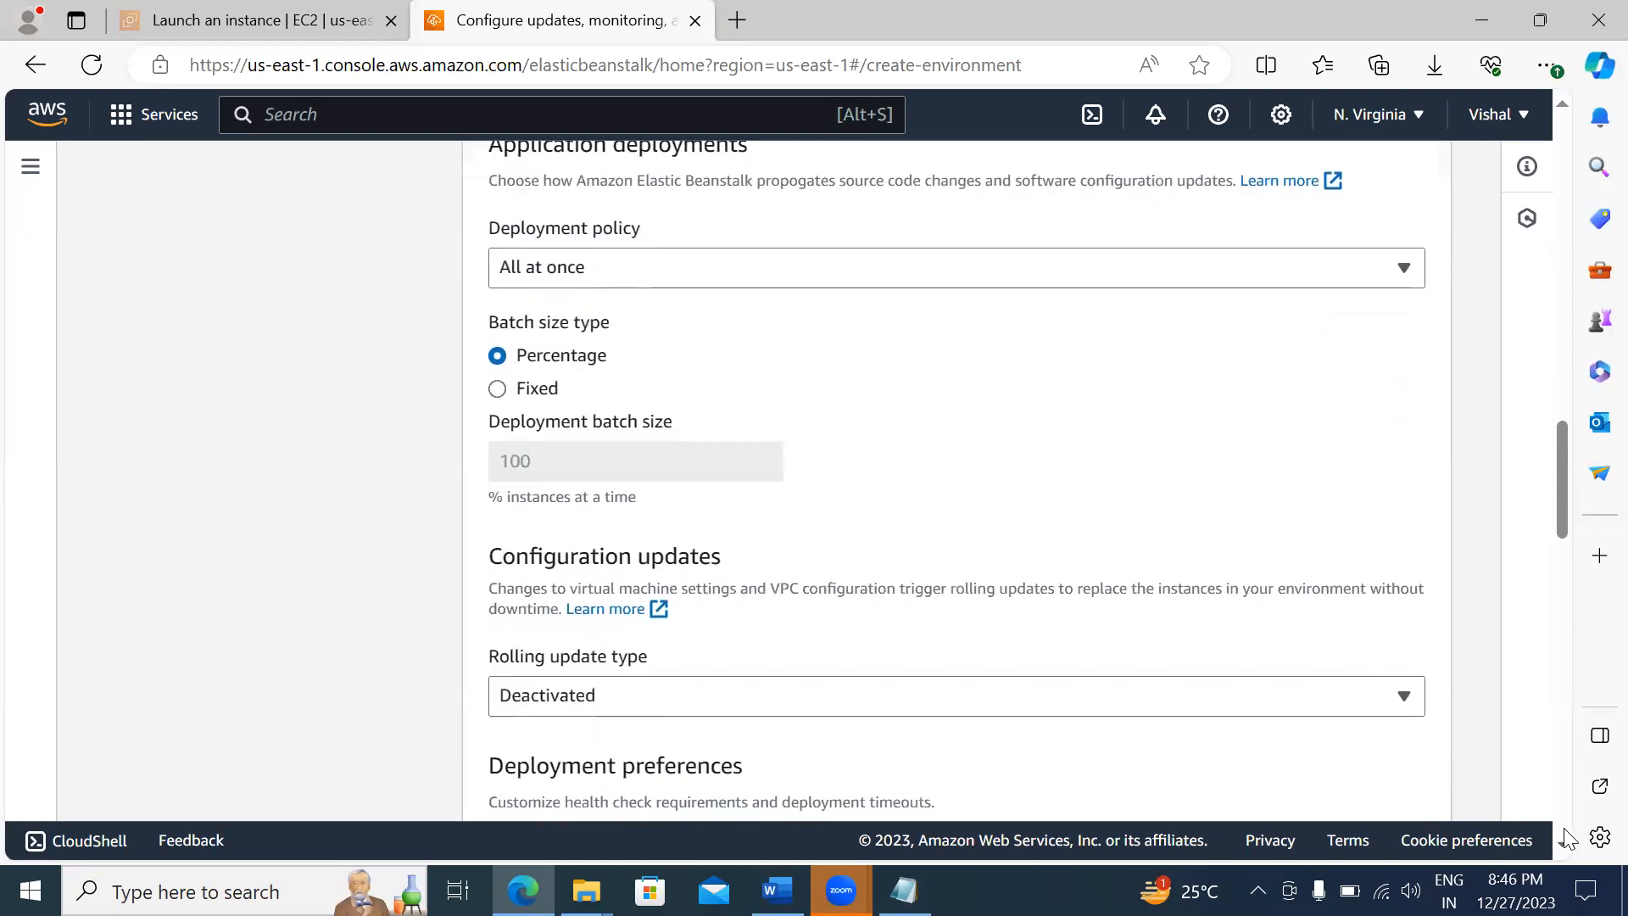
scroll(1566, 831, "down", 5)
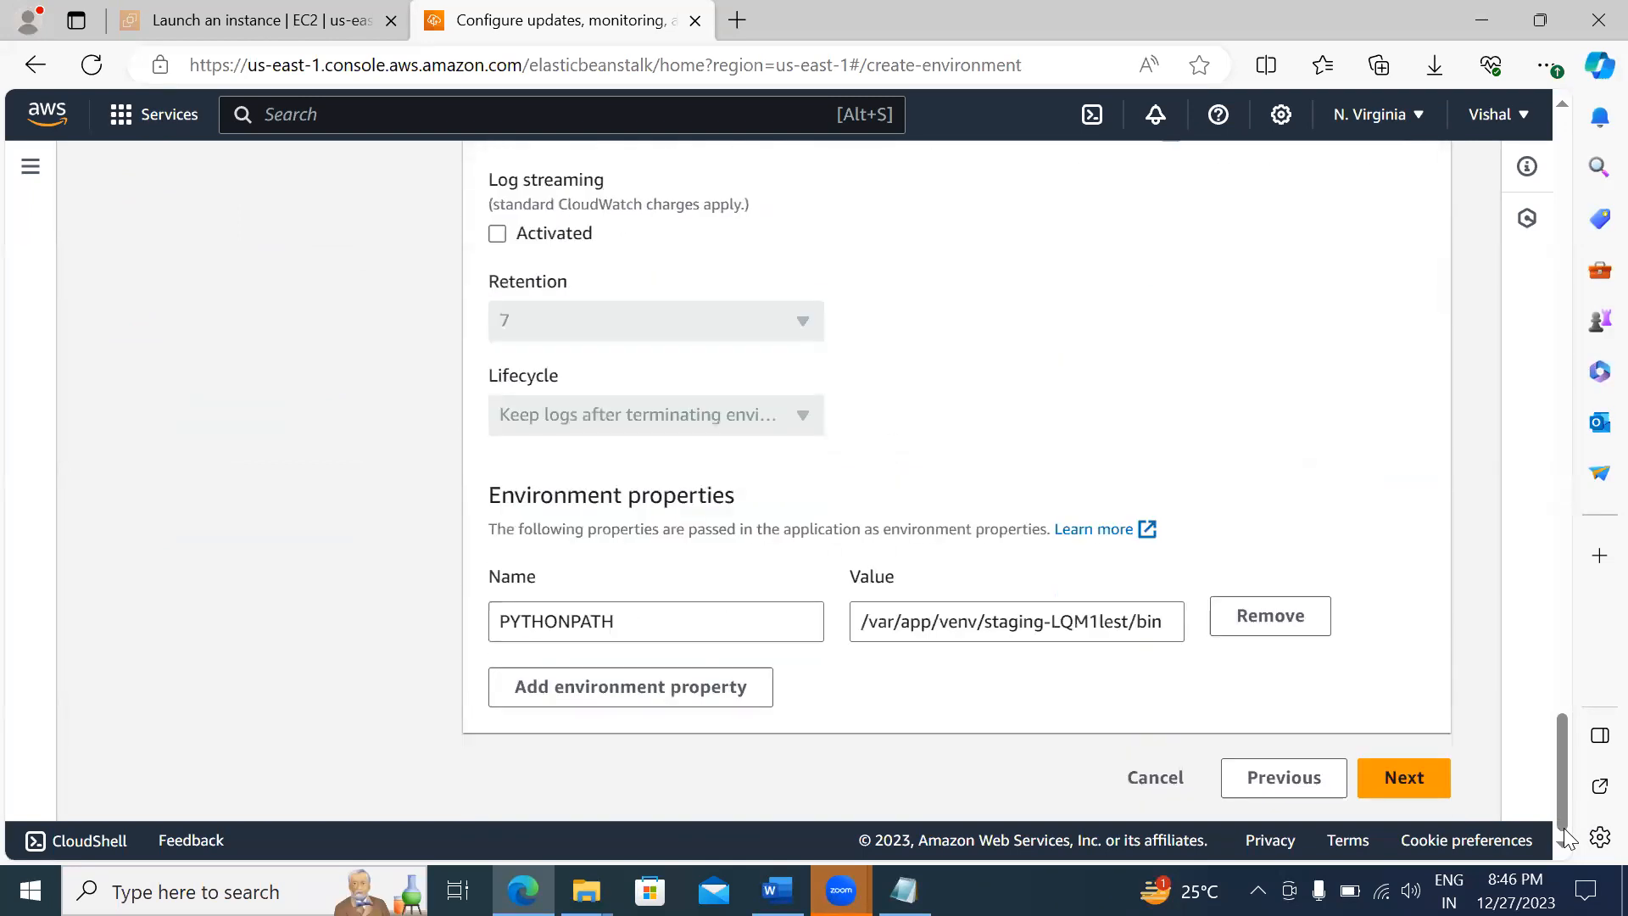
left_click(1420, 793)
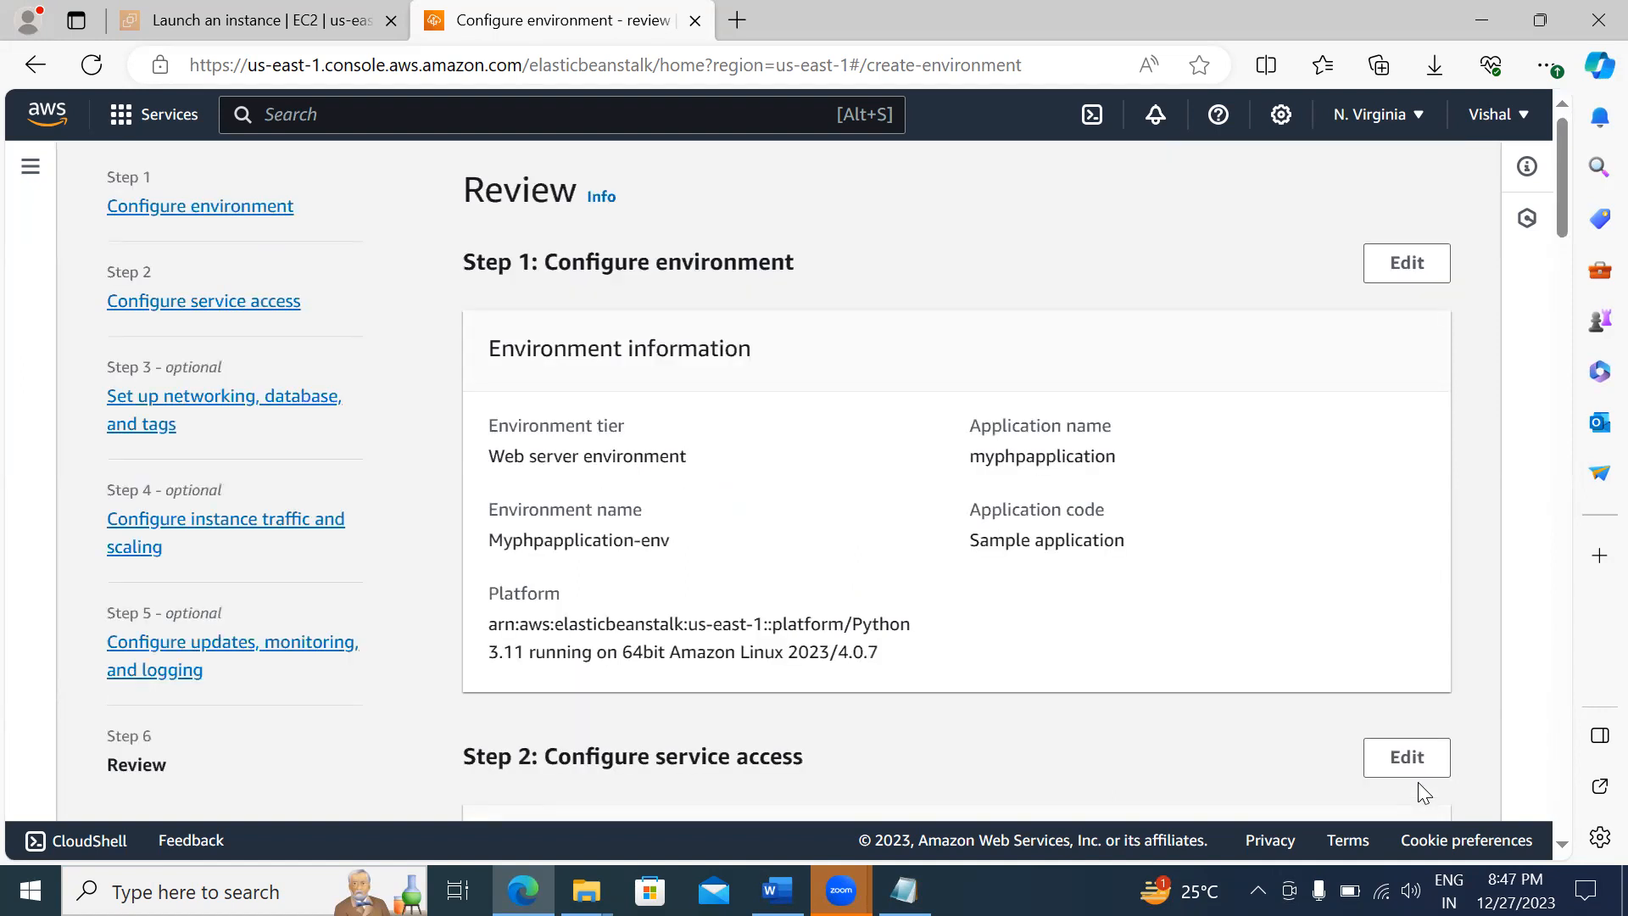
Step: Review the configuration of Myphpapplication-env and submit it to launch the environment
scroll(1533, 825, "down", 20)
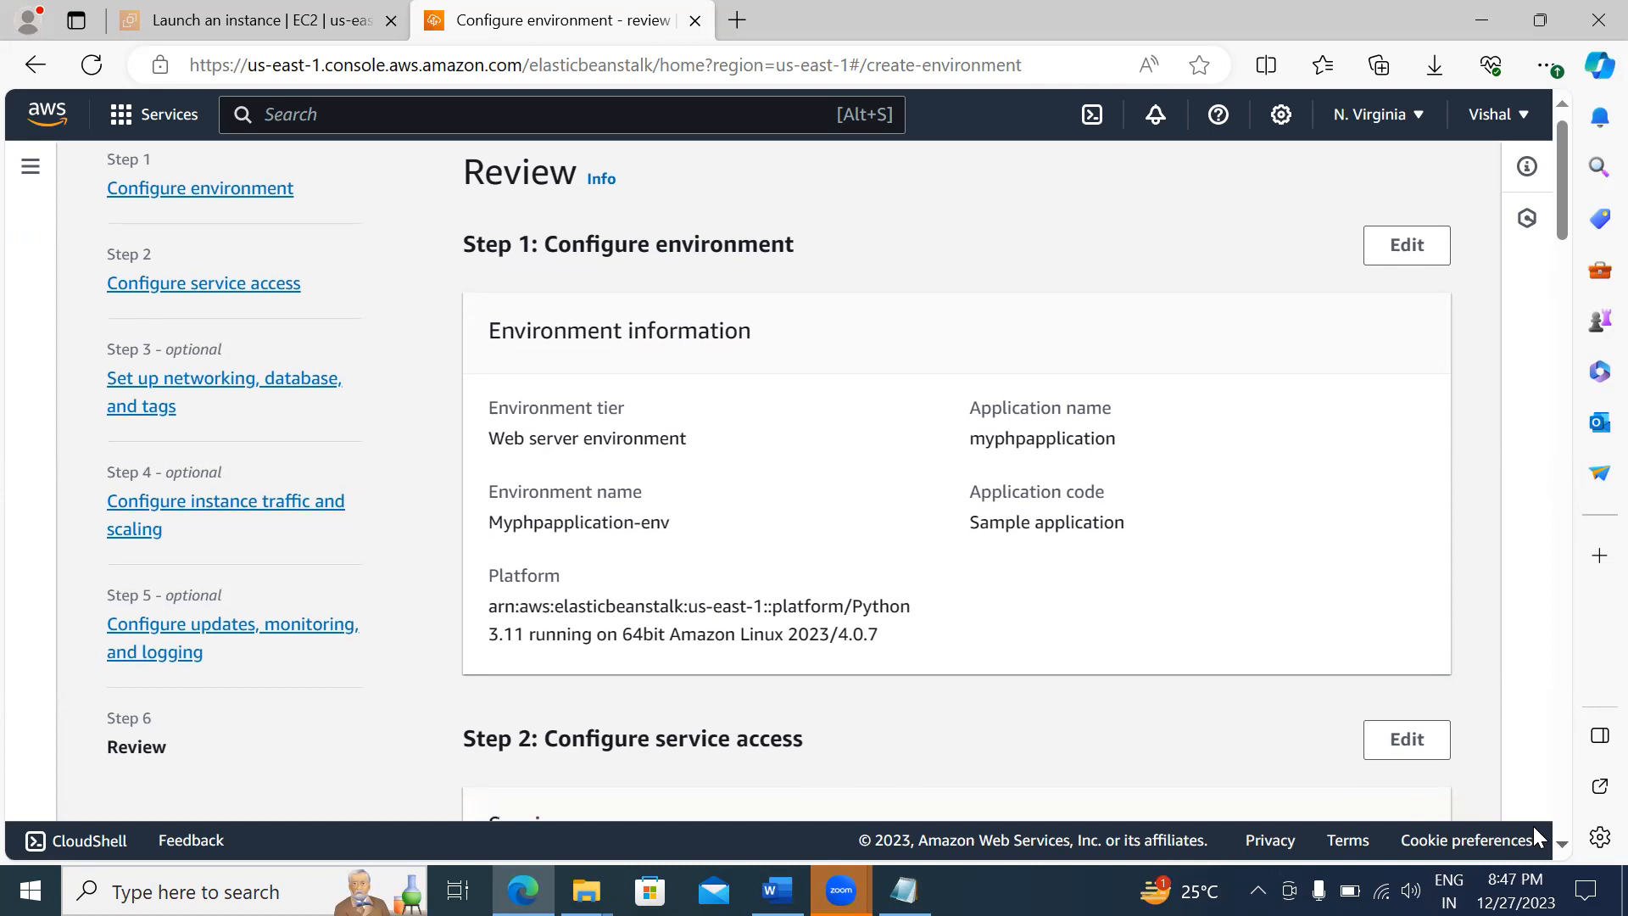
scroll(1533, 826, "down", 15)
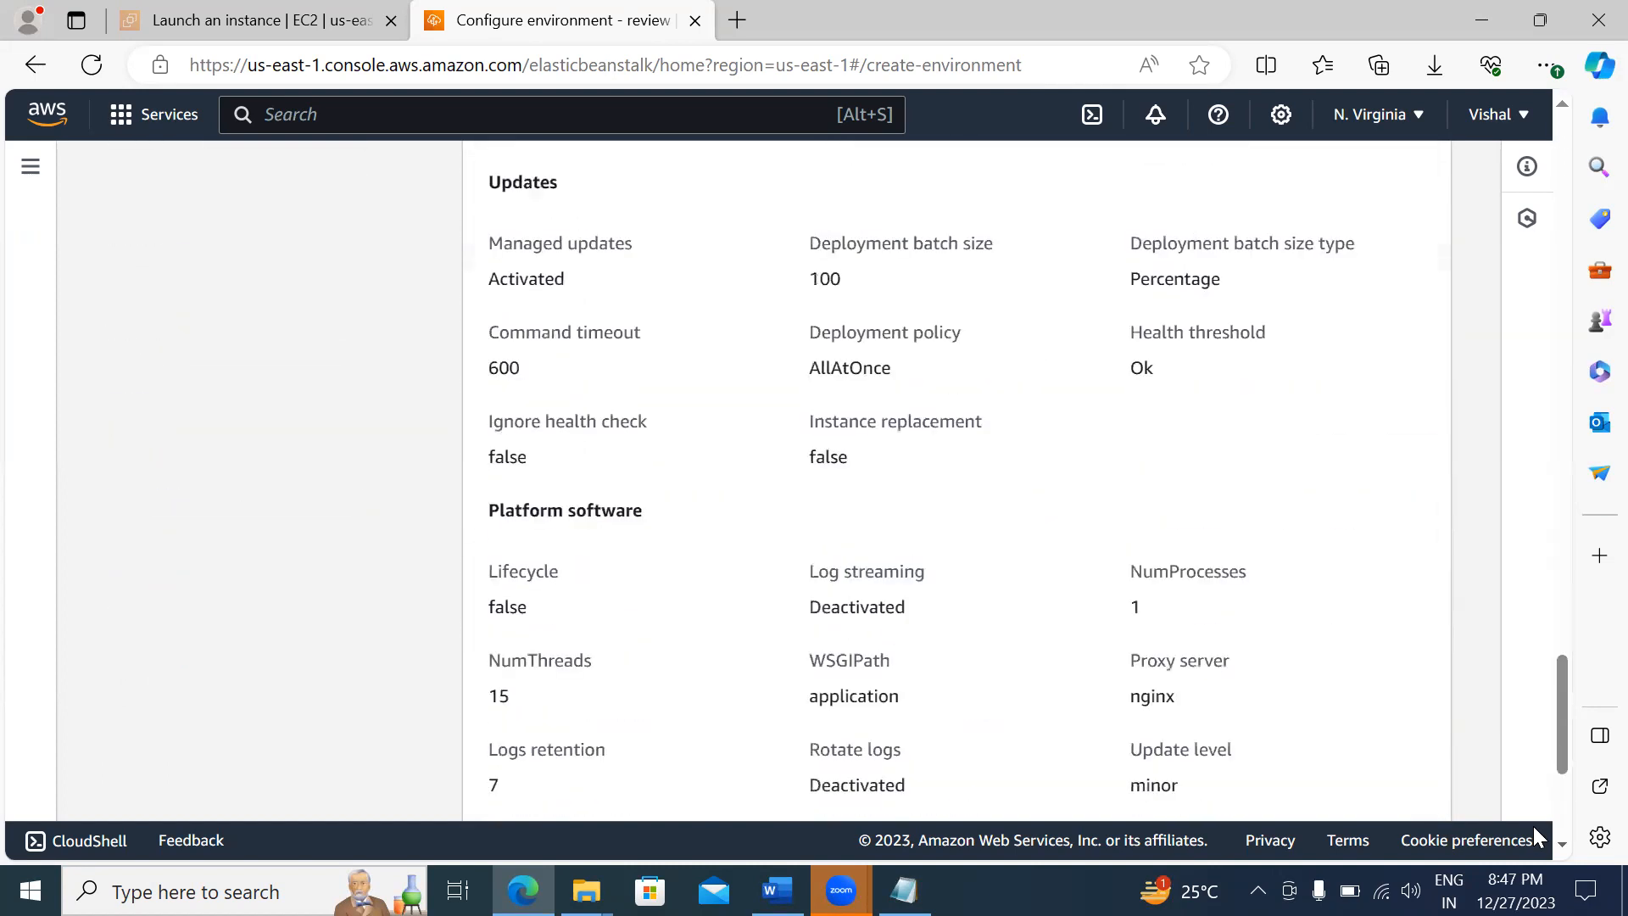
left_click(1406, 784)
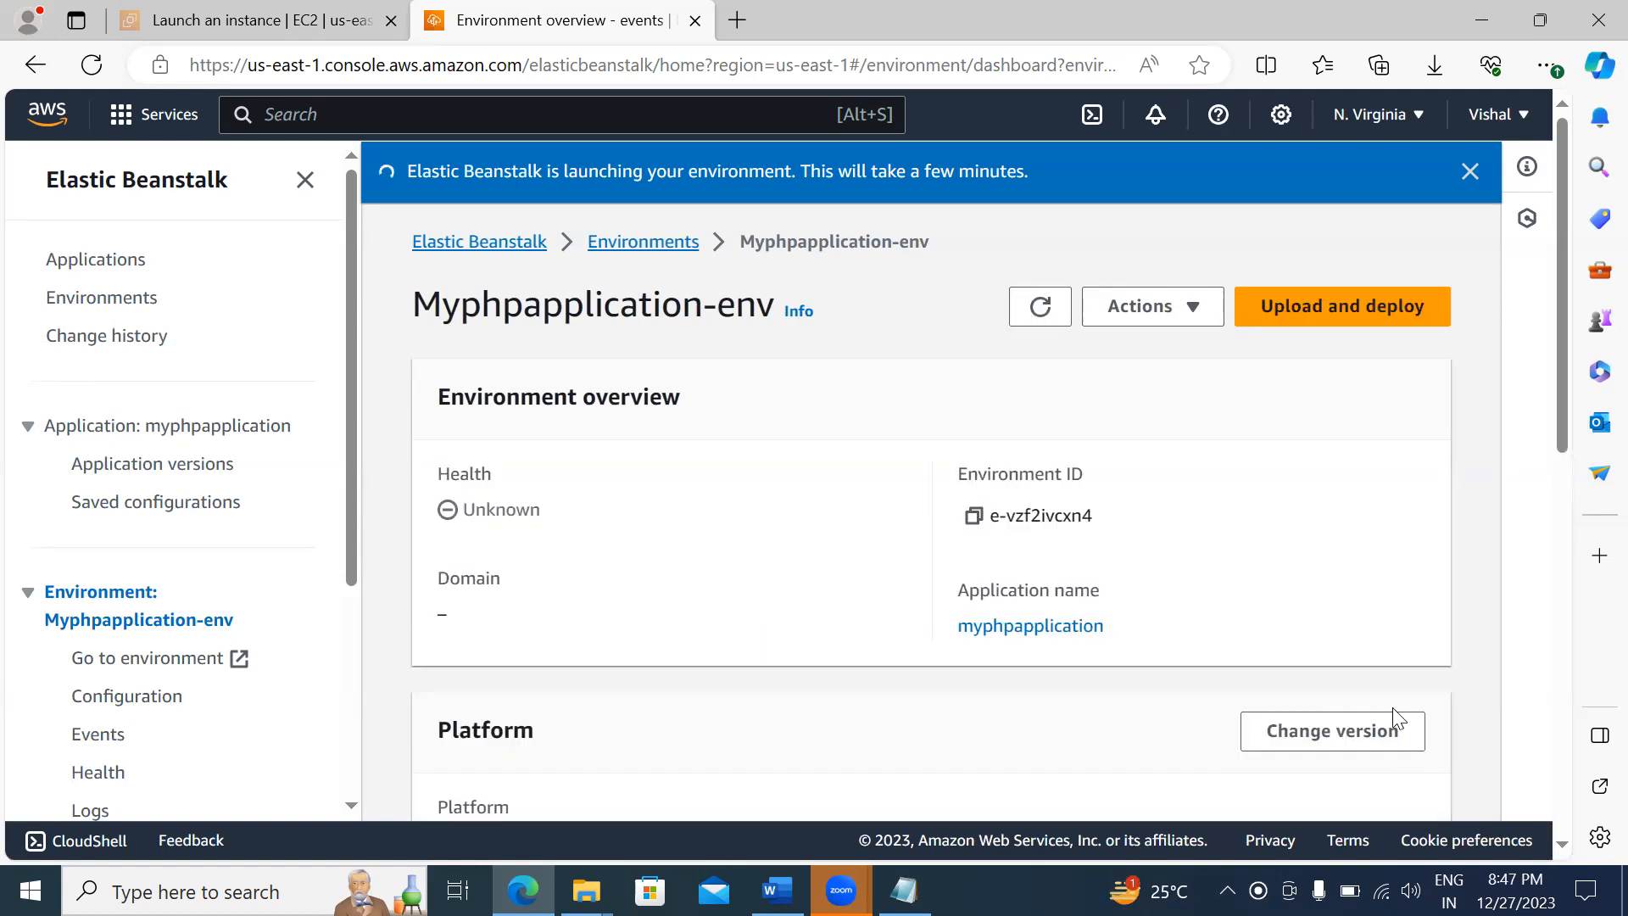
Step: Refresh the environment overview, and test the cloudsoft domain link from the myphpapplication environments list
left_click(1041, 309)
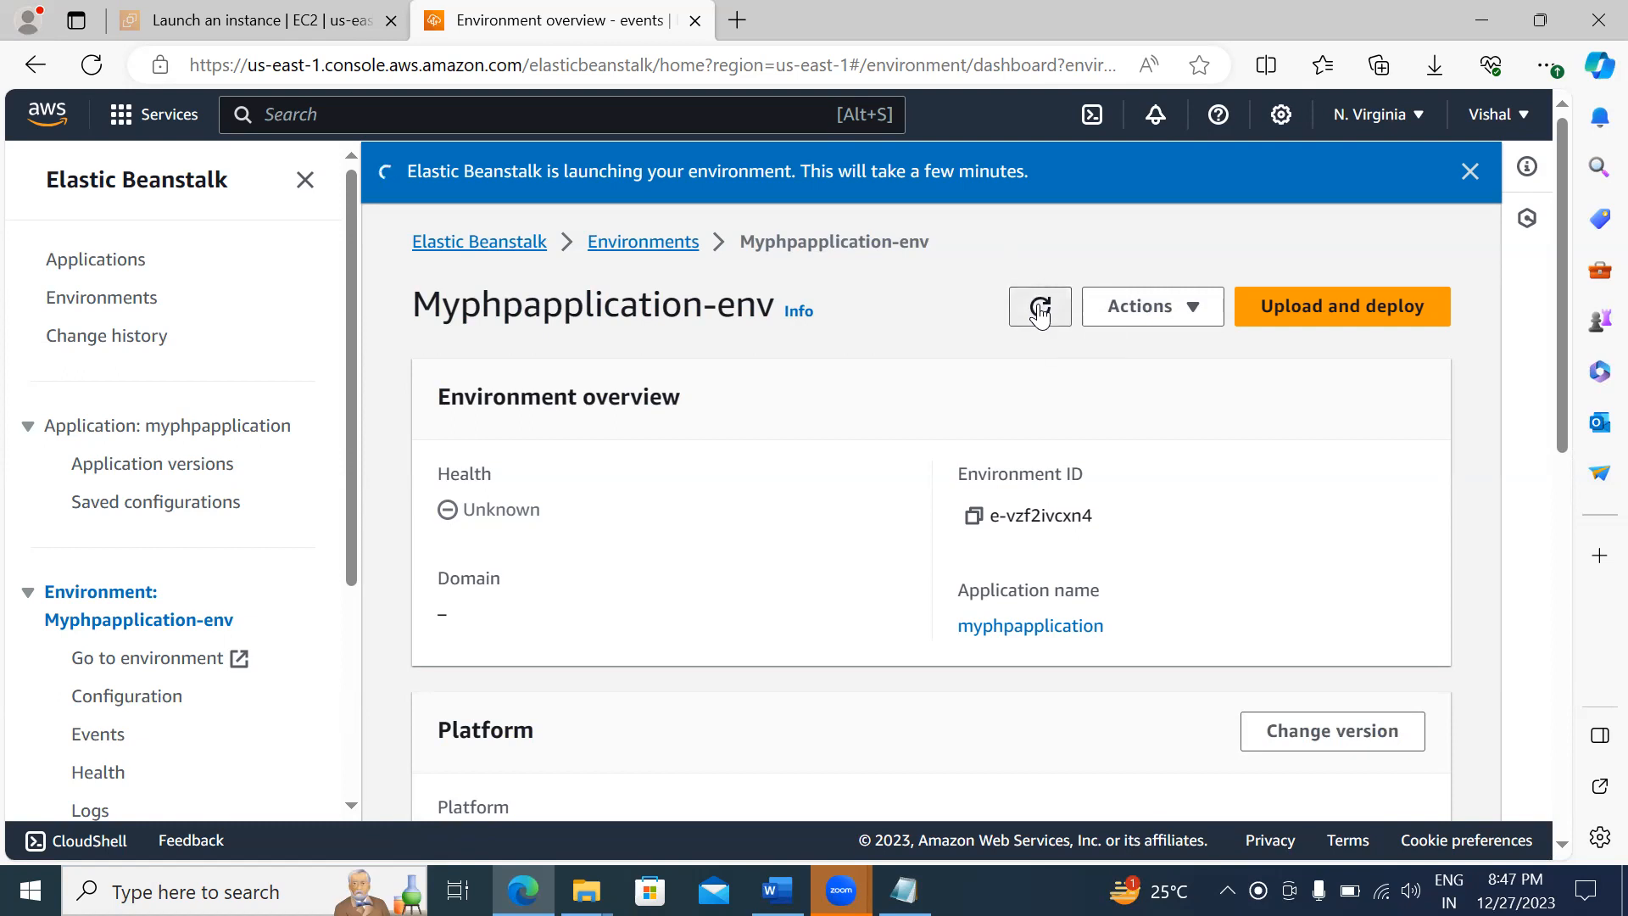
left_click(1041, 312)
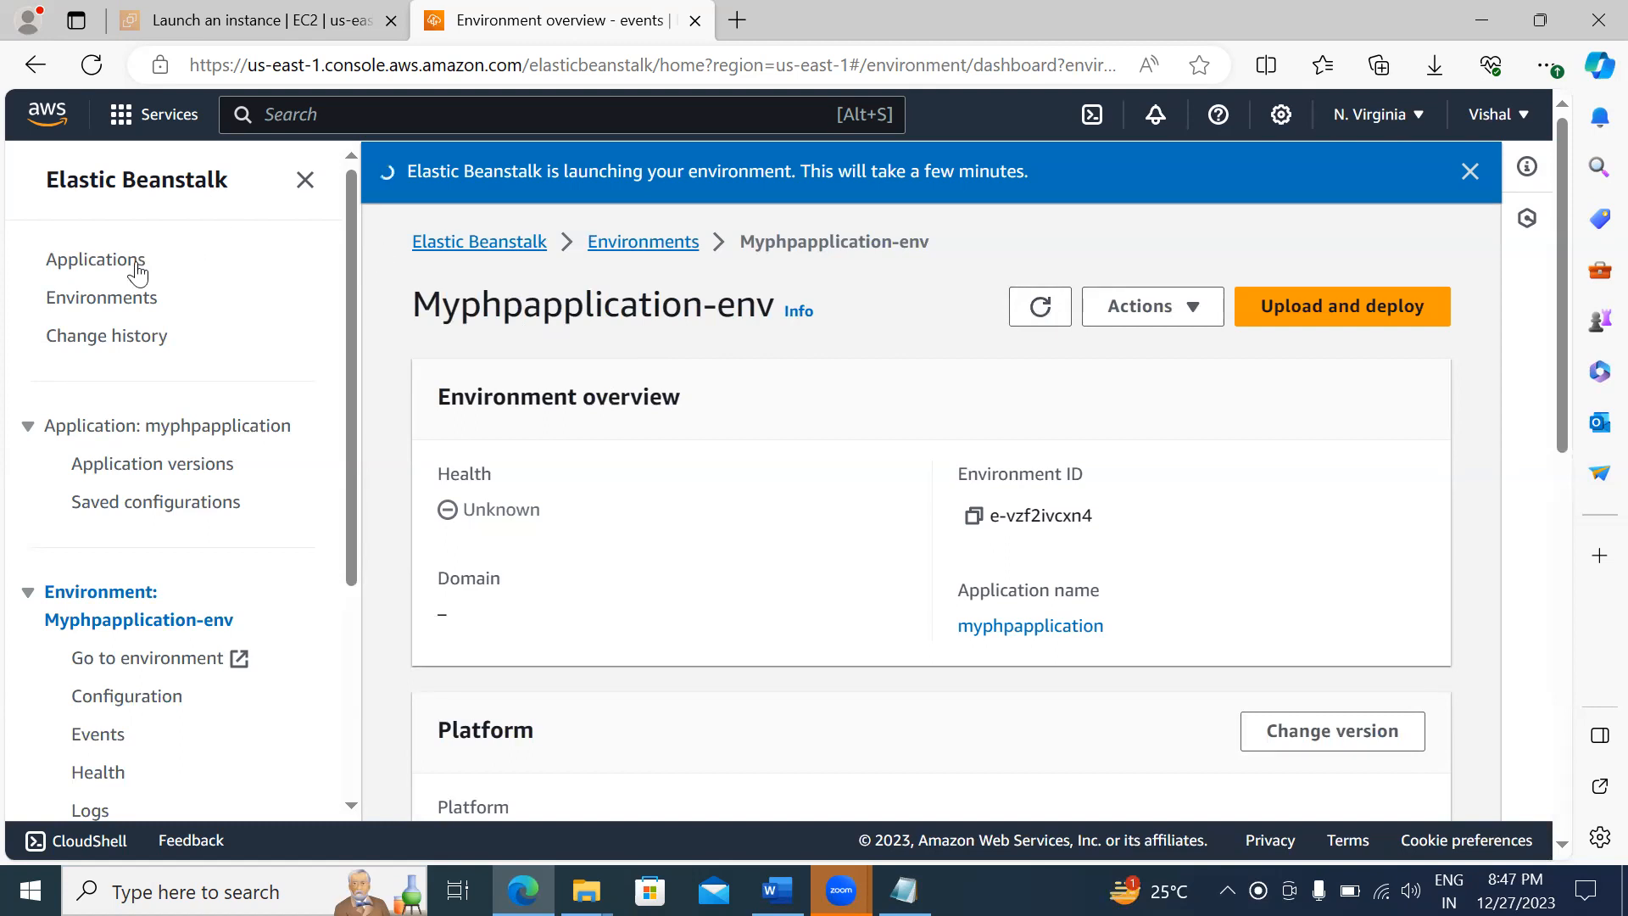
left_click(110, 273)
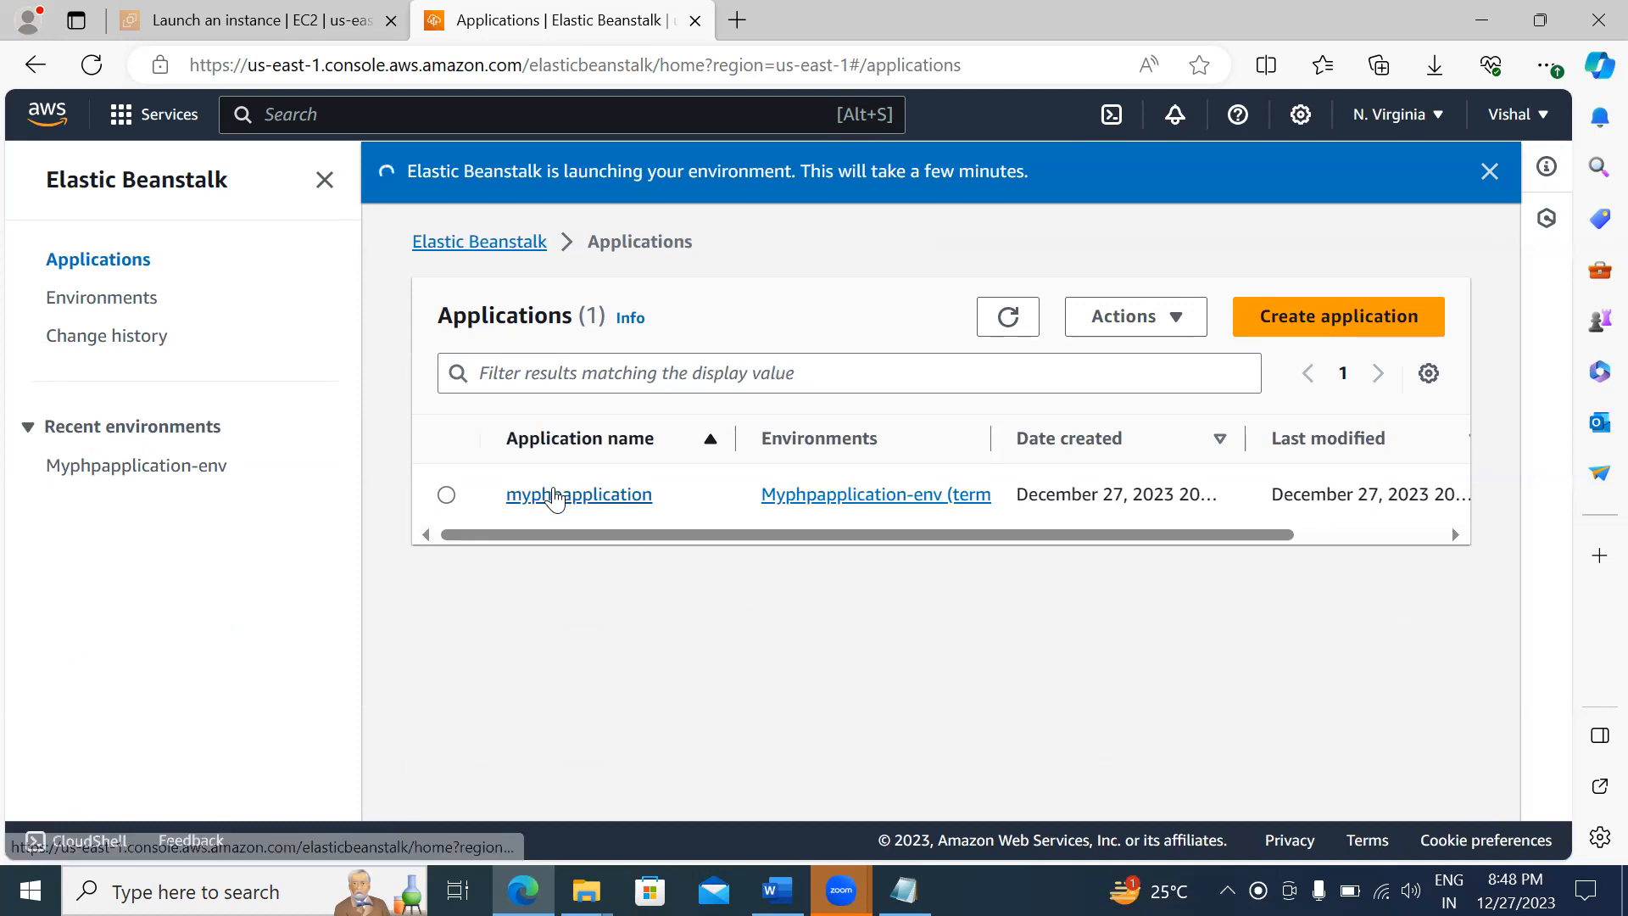
left_click(552, 490)
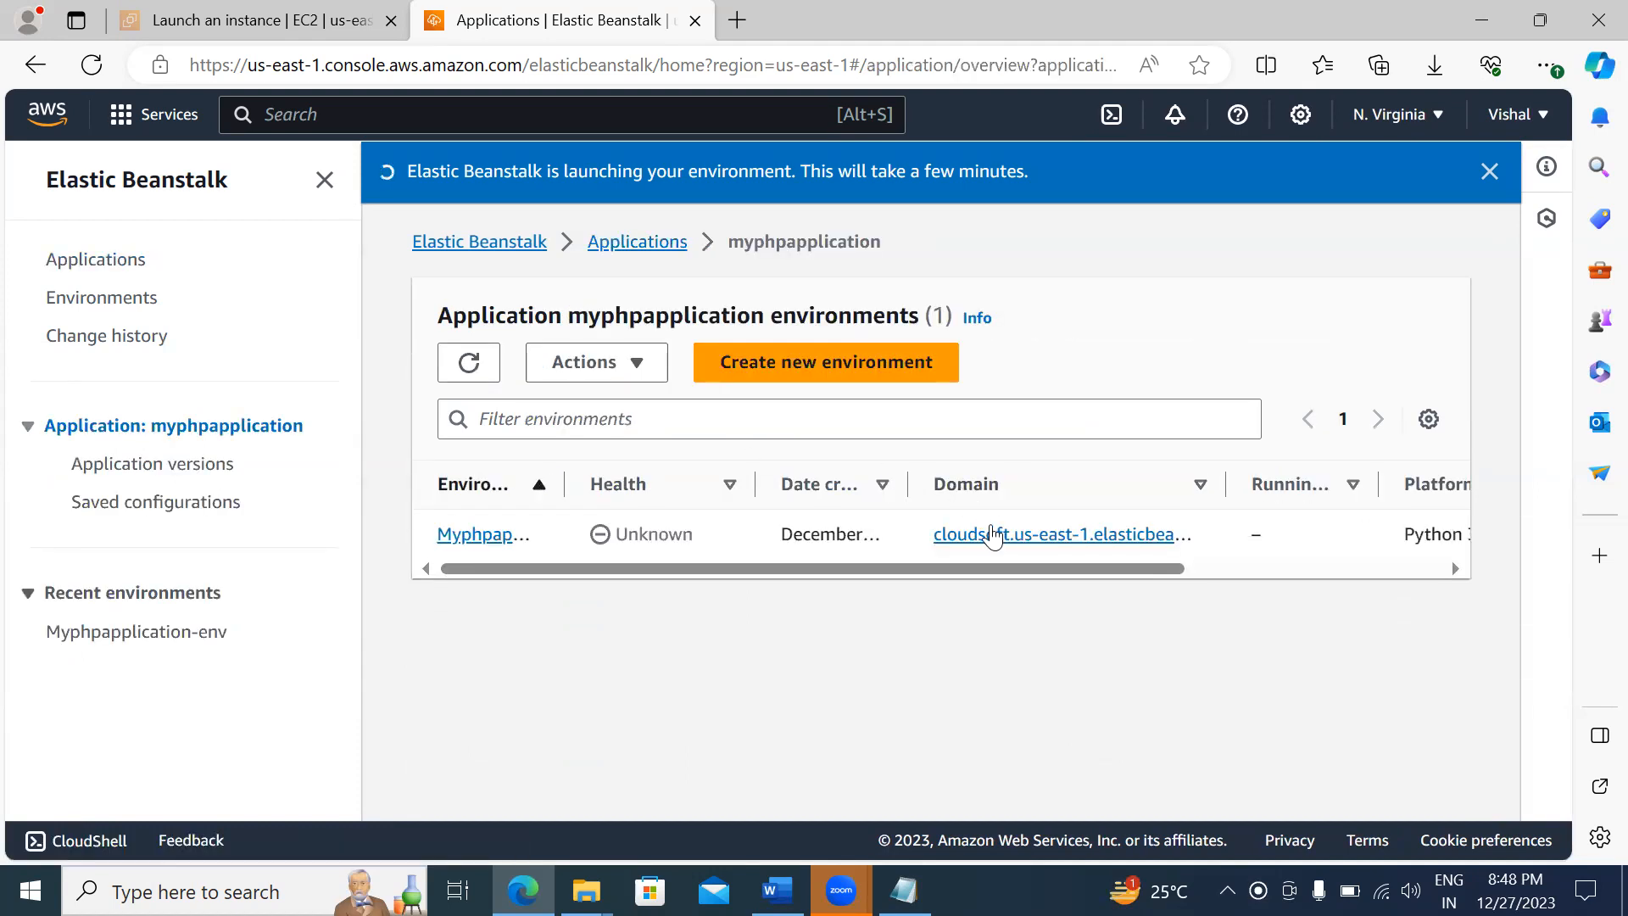
left_click(993, 540)
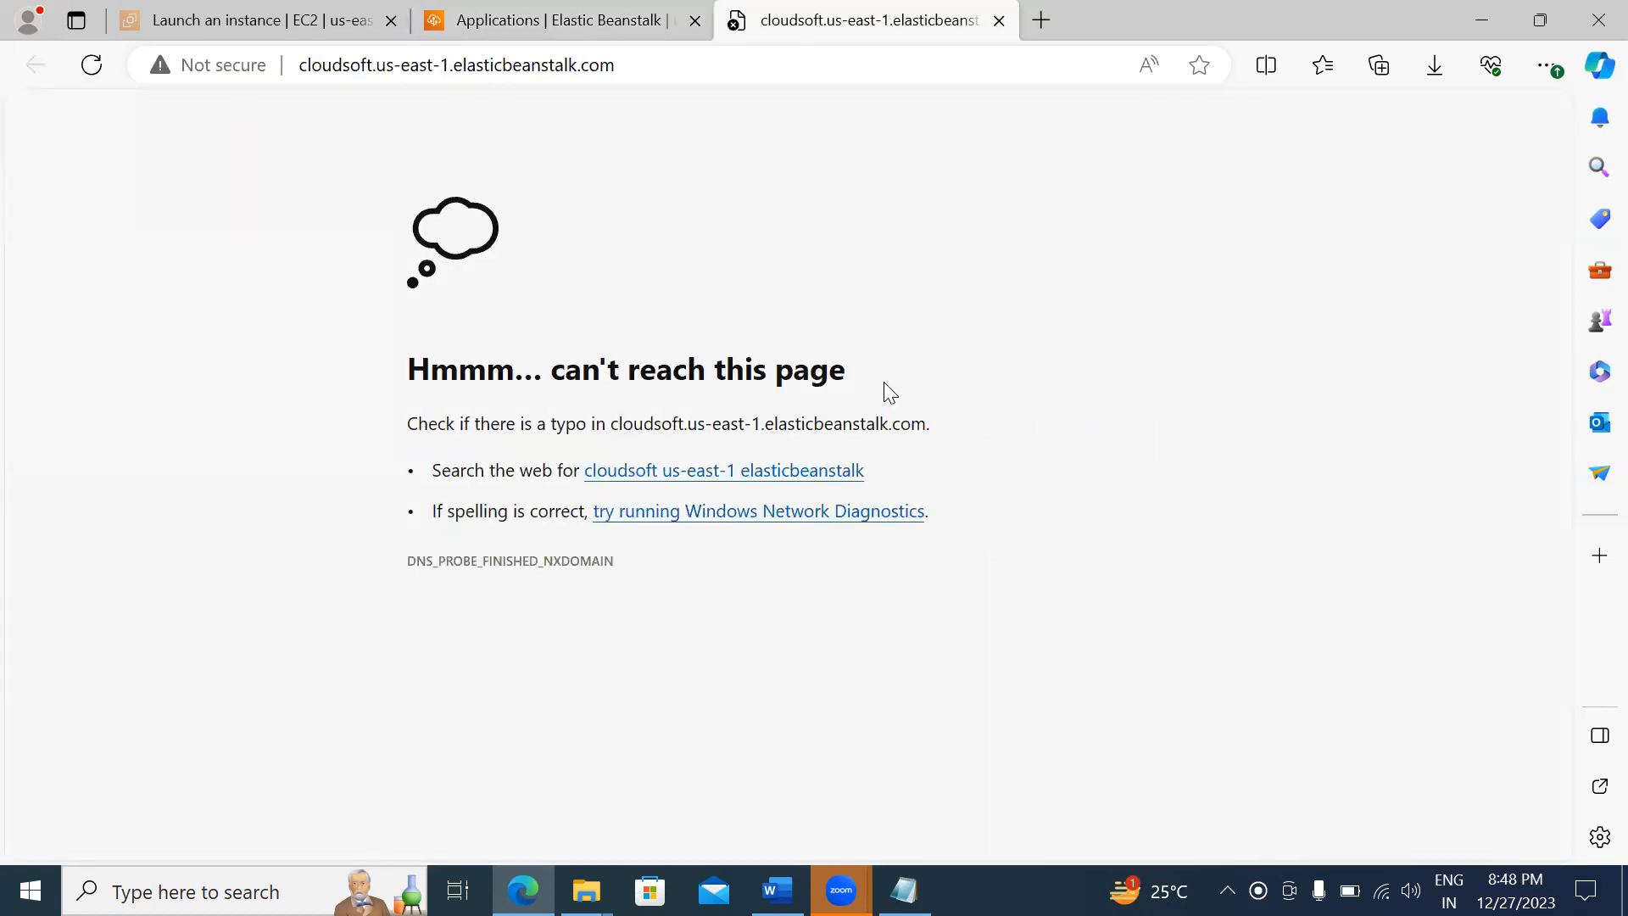
left_click(592, 25)
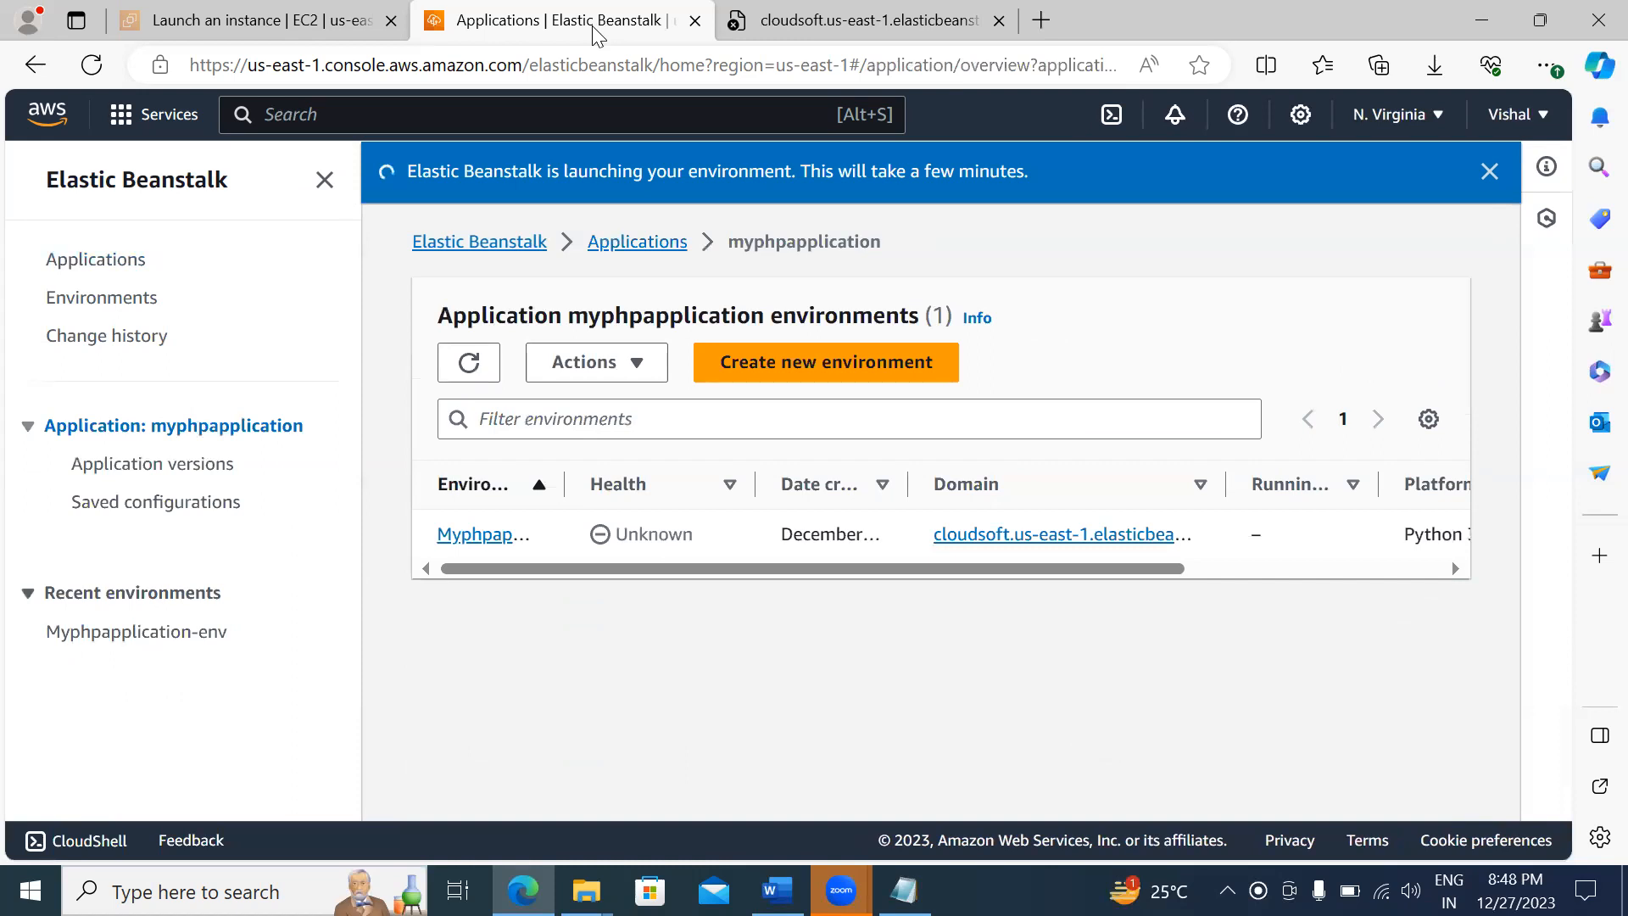
Step: Switch to the EC2 console, reload the signed-out session and open the EC2 dashboard
left_click(288, 15)
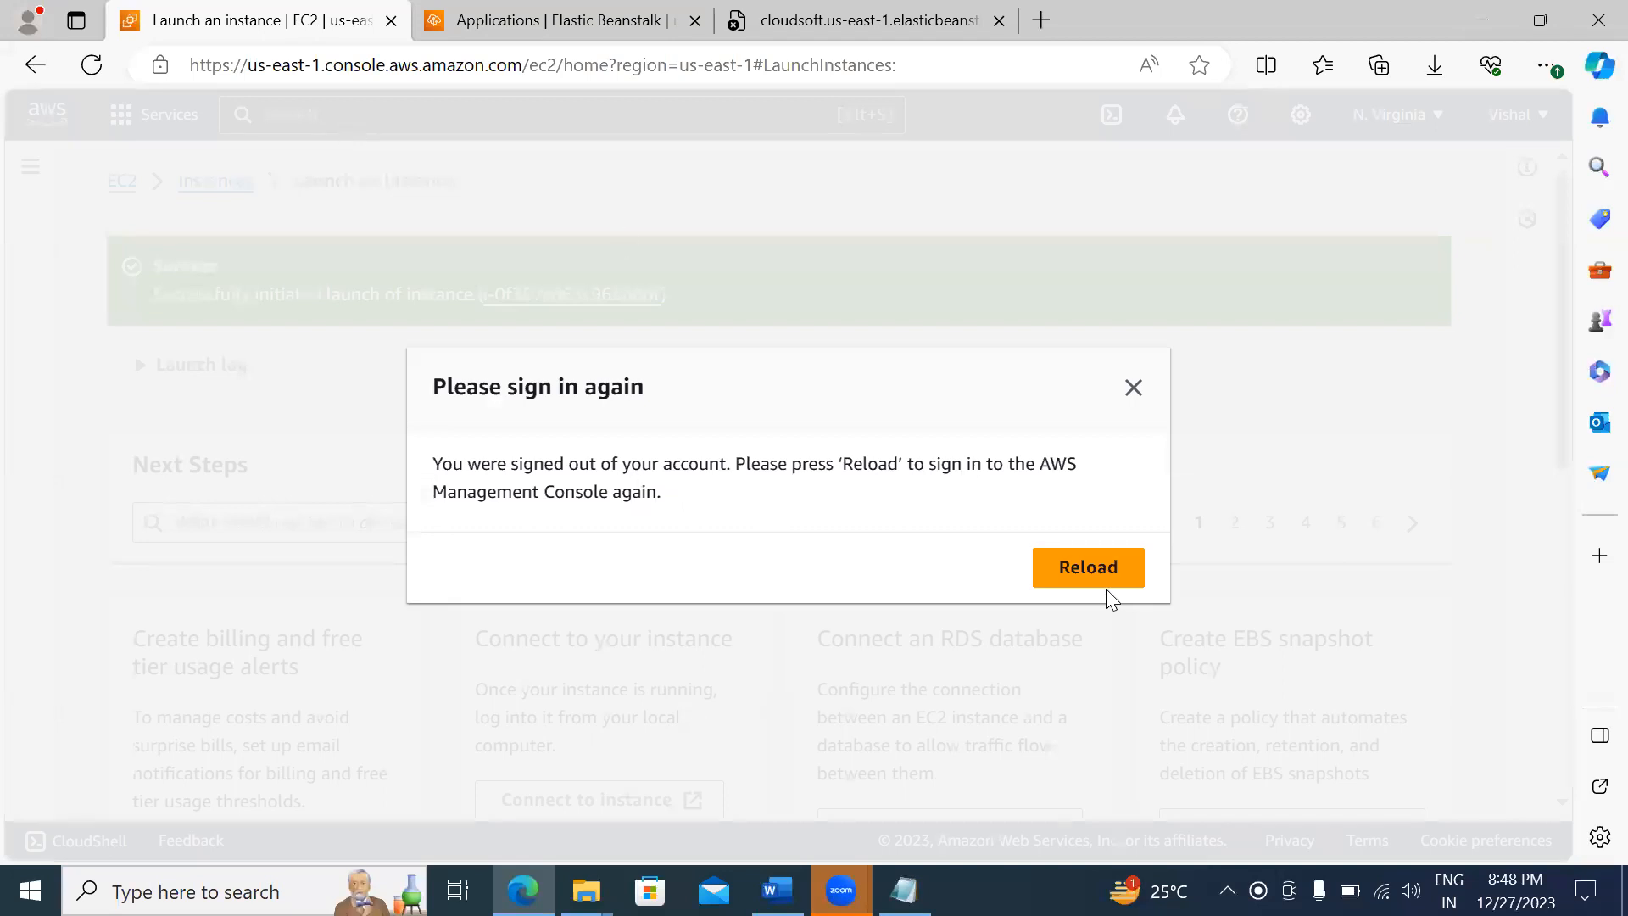
left_click(1086, 584)
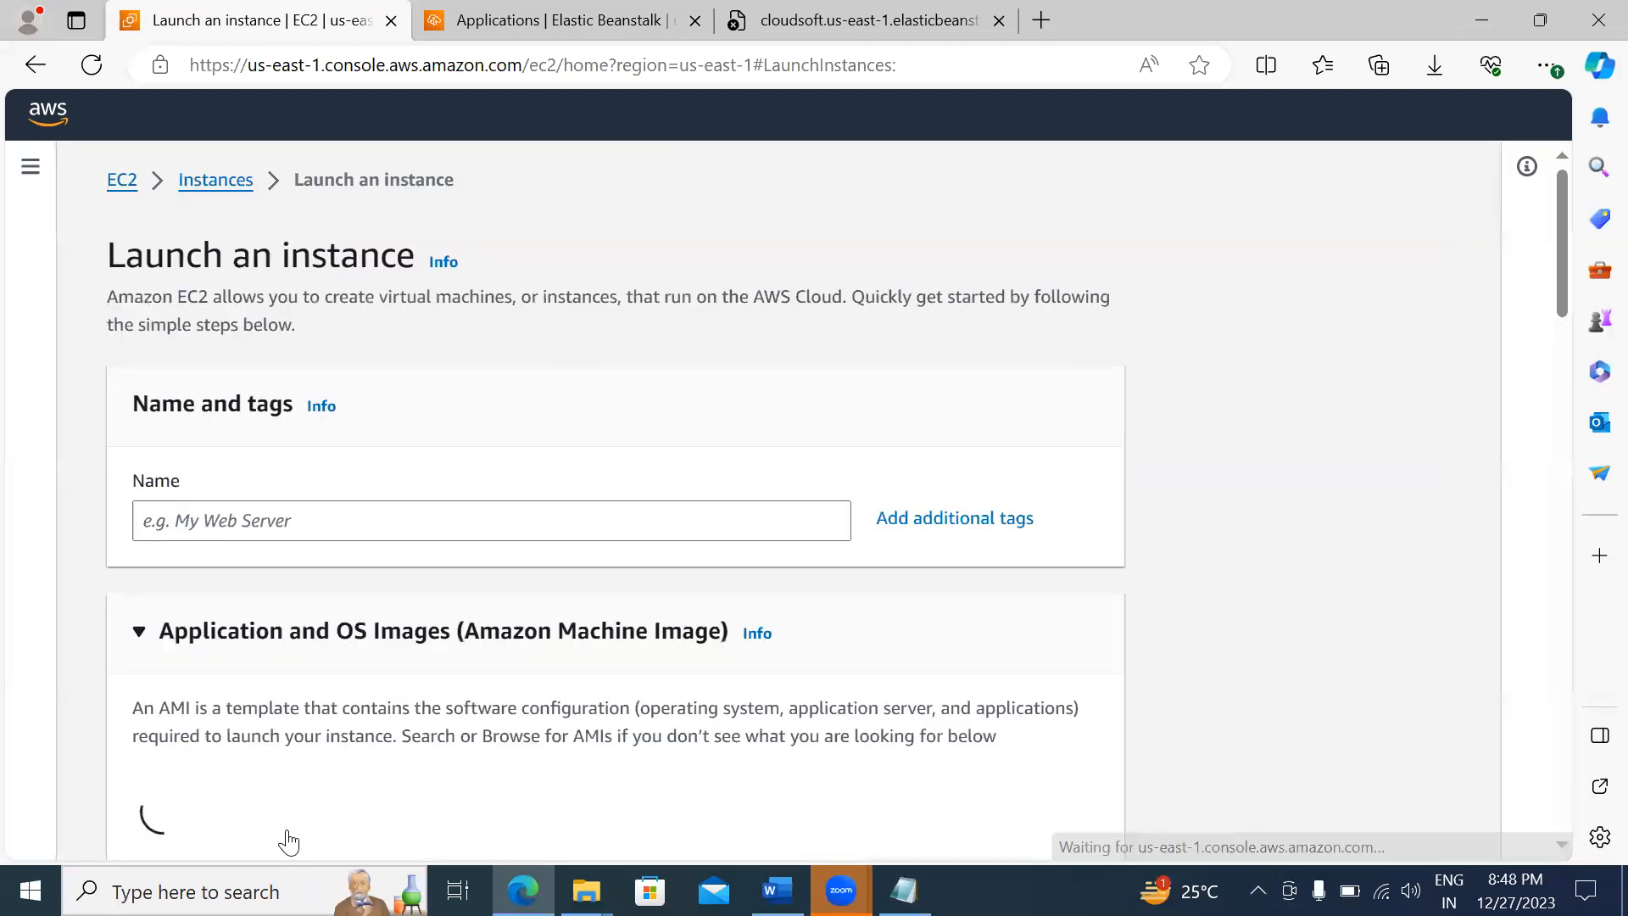
left_click(121, 182)
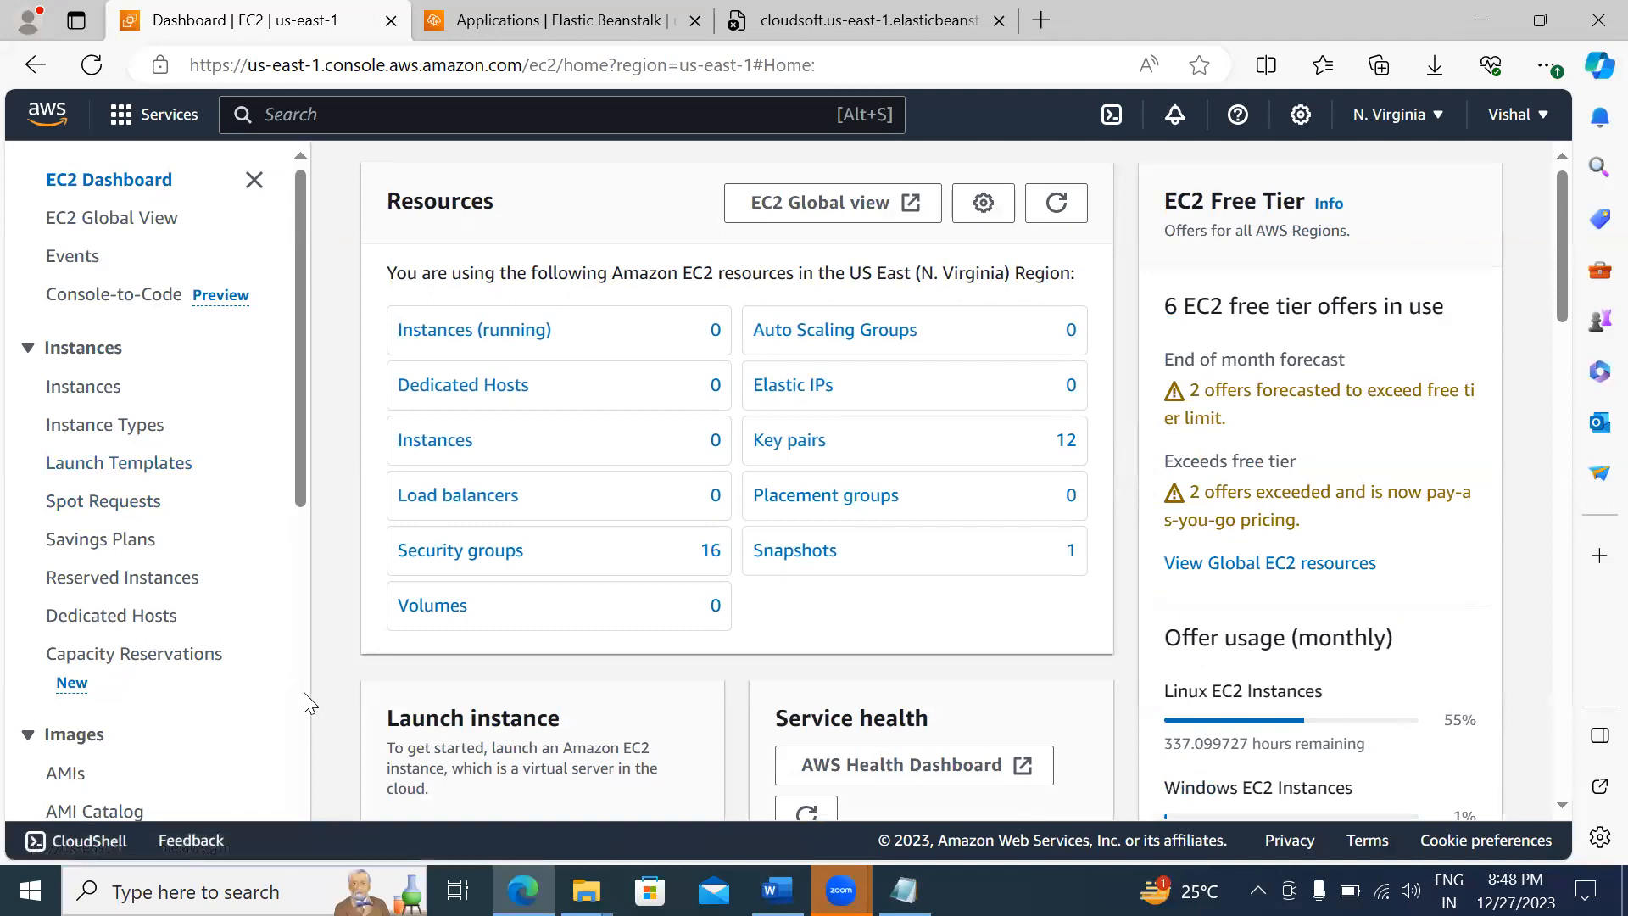
Step: Open the launch-wizard-13 security group and examine its inbound rules
scroll(304, 717, "down", 6)
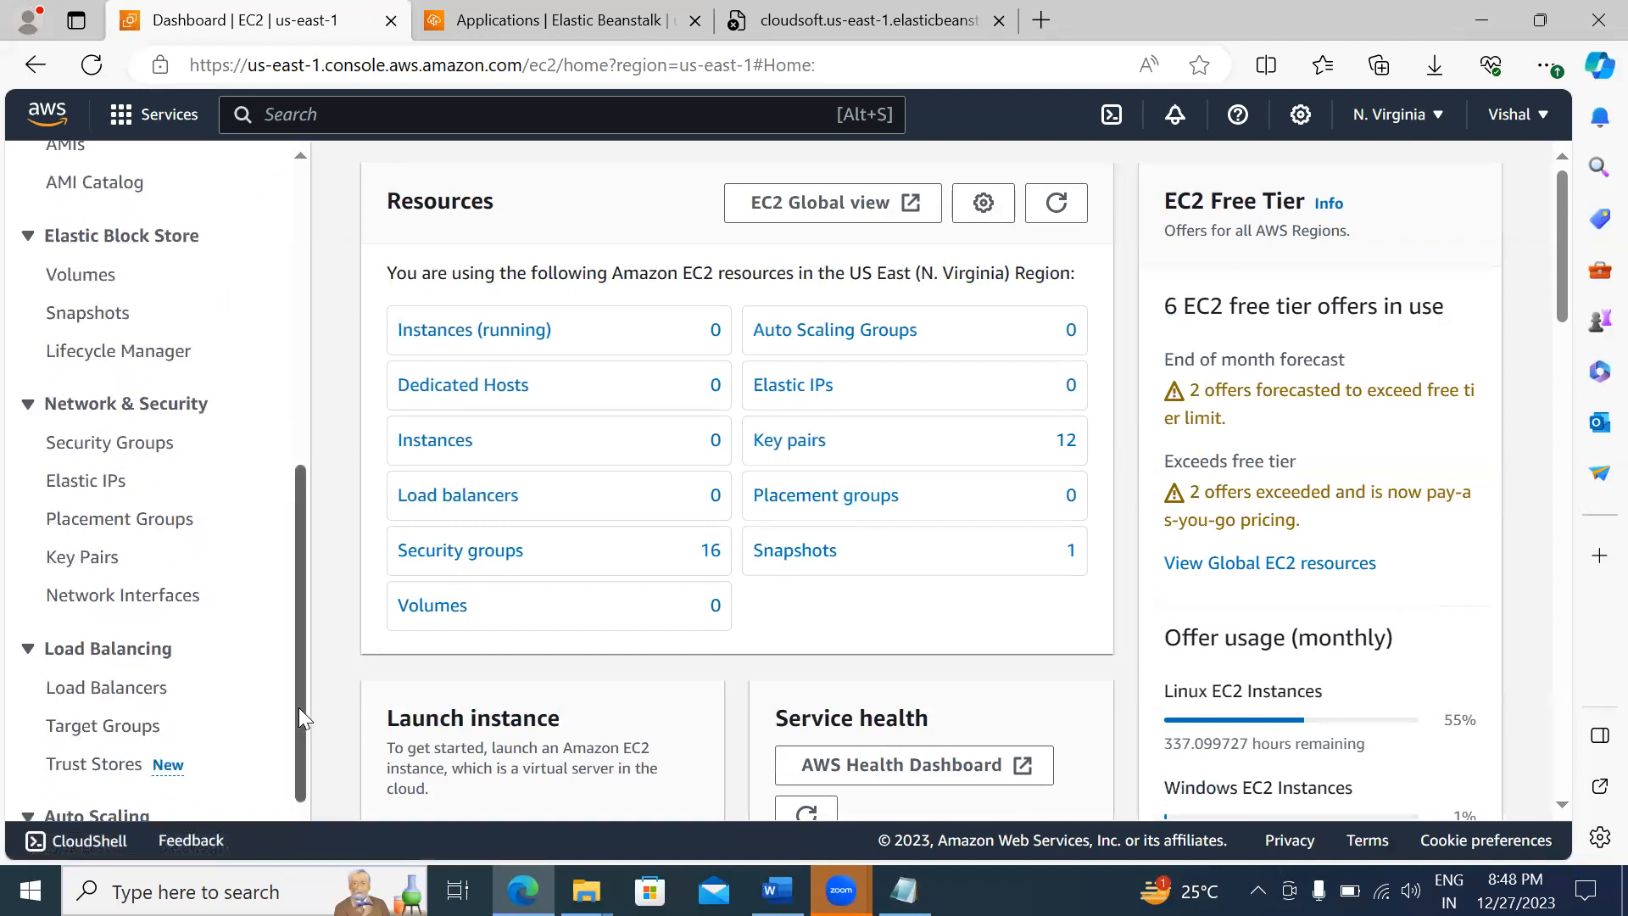
left_click(93, 450)
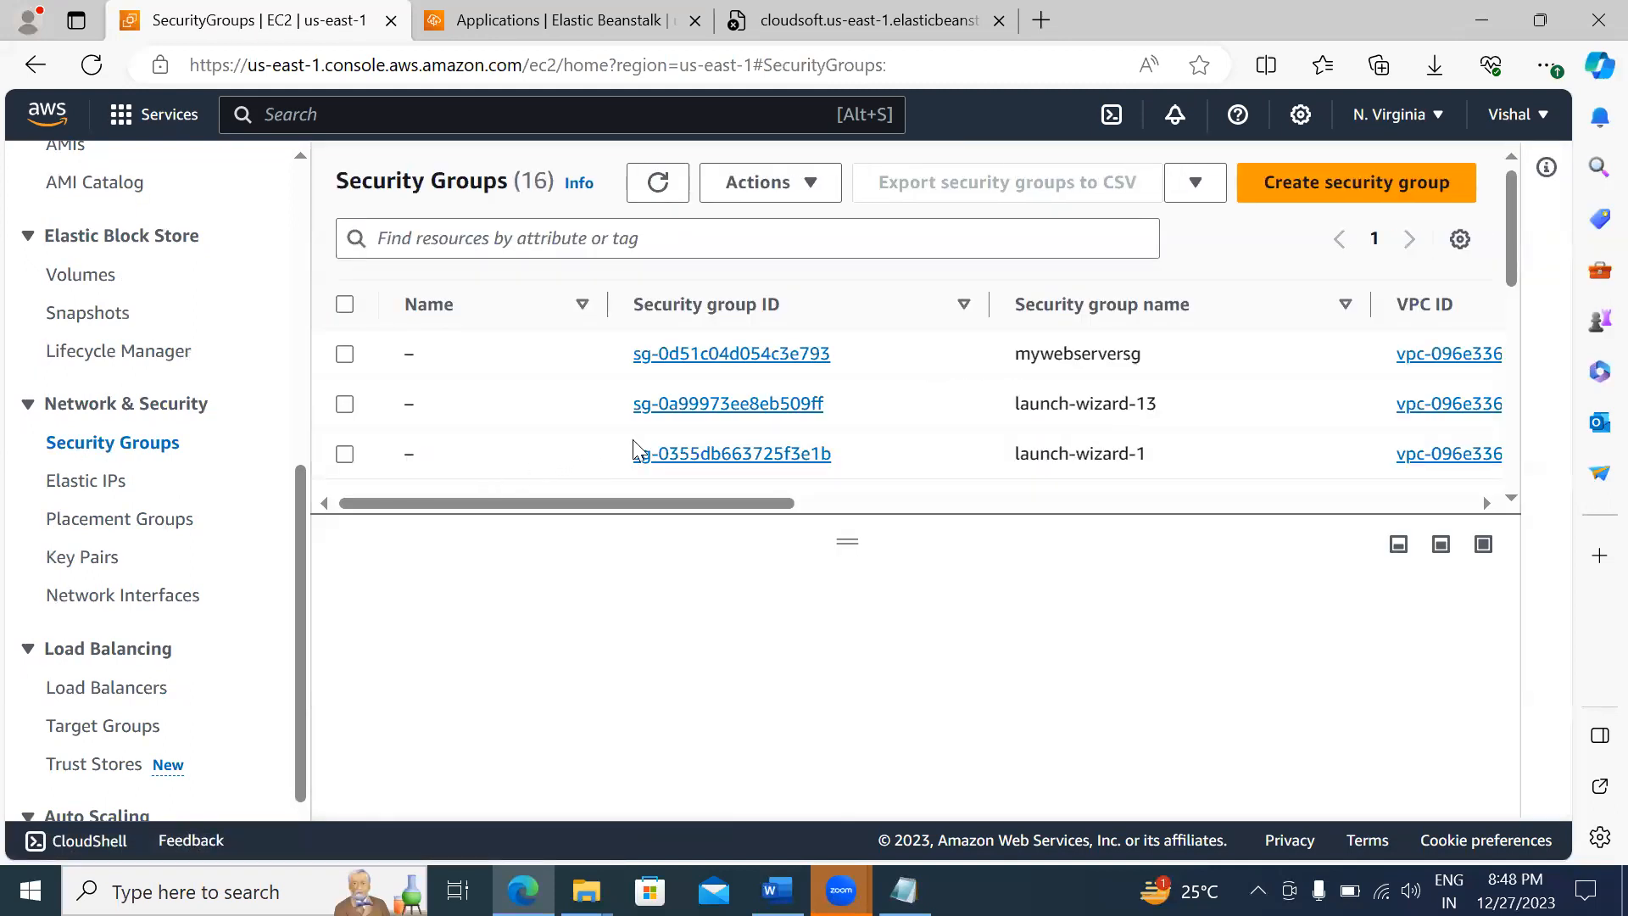
left_click(650, 409)
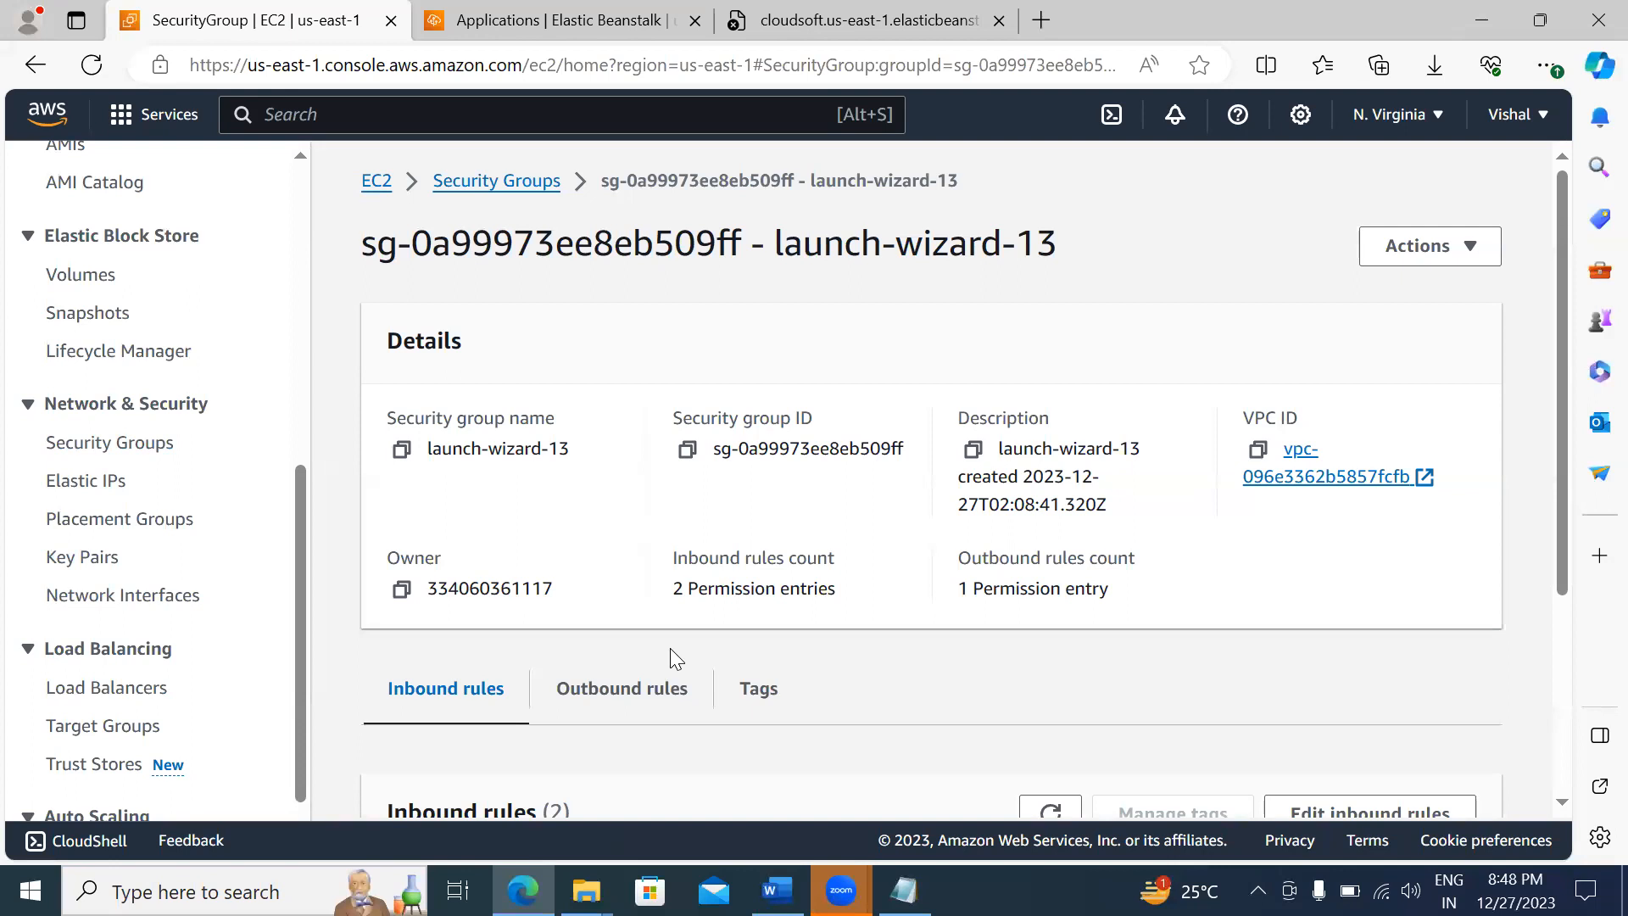
scroll(669, 648, "down", 3)
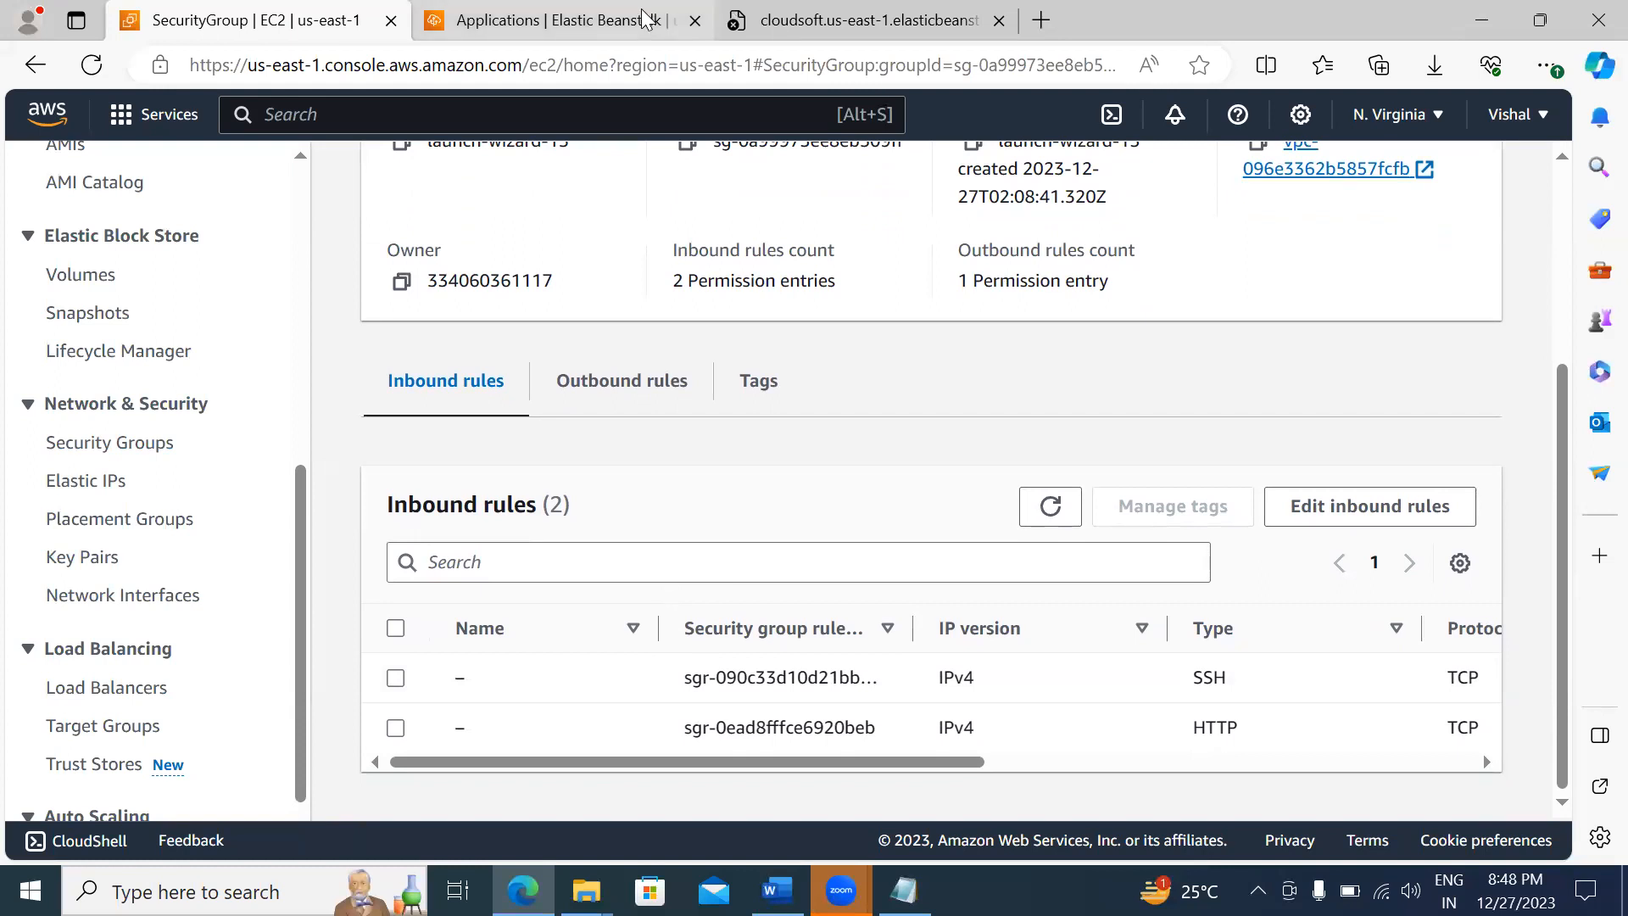
Step: Return to the Elastic Beanstalk page, search the AWS services for "clou" and open CloudFormation
left_click(551, 20)
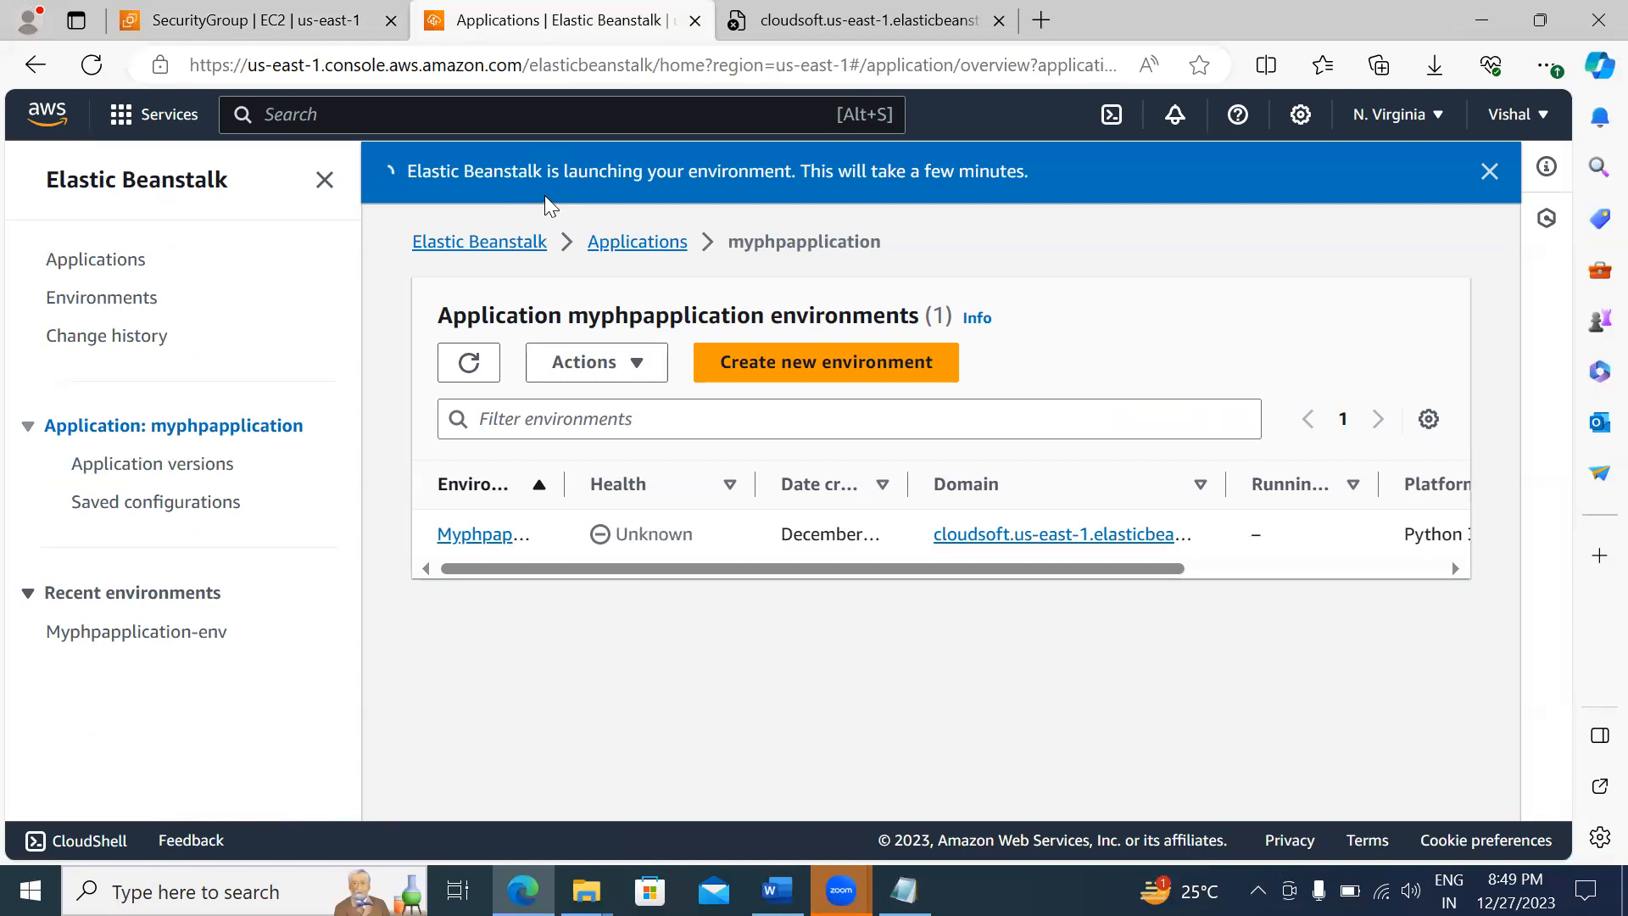
left_click(291, 113)
type("c")
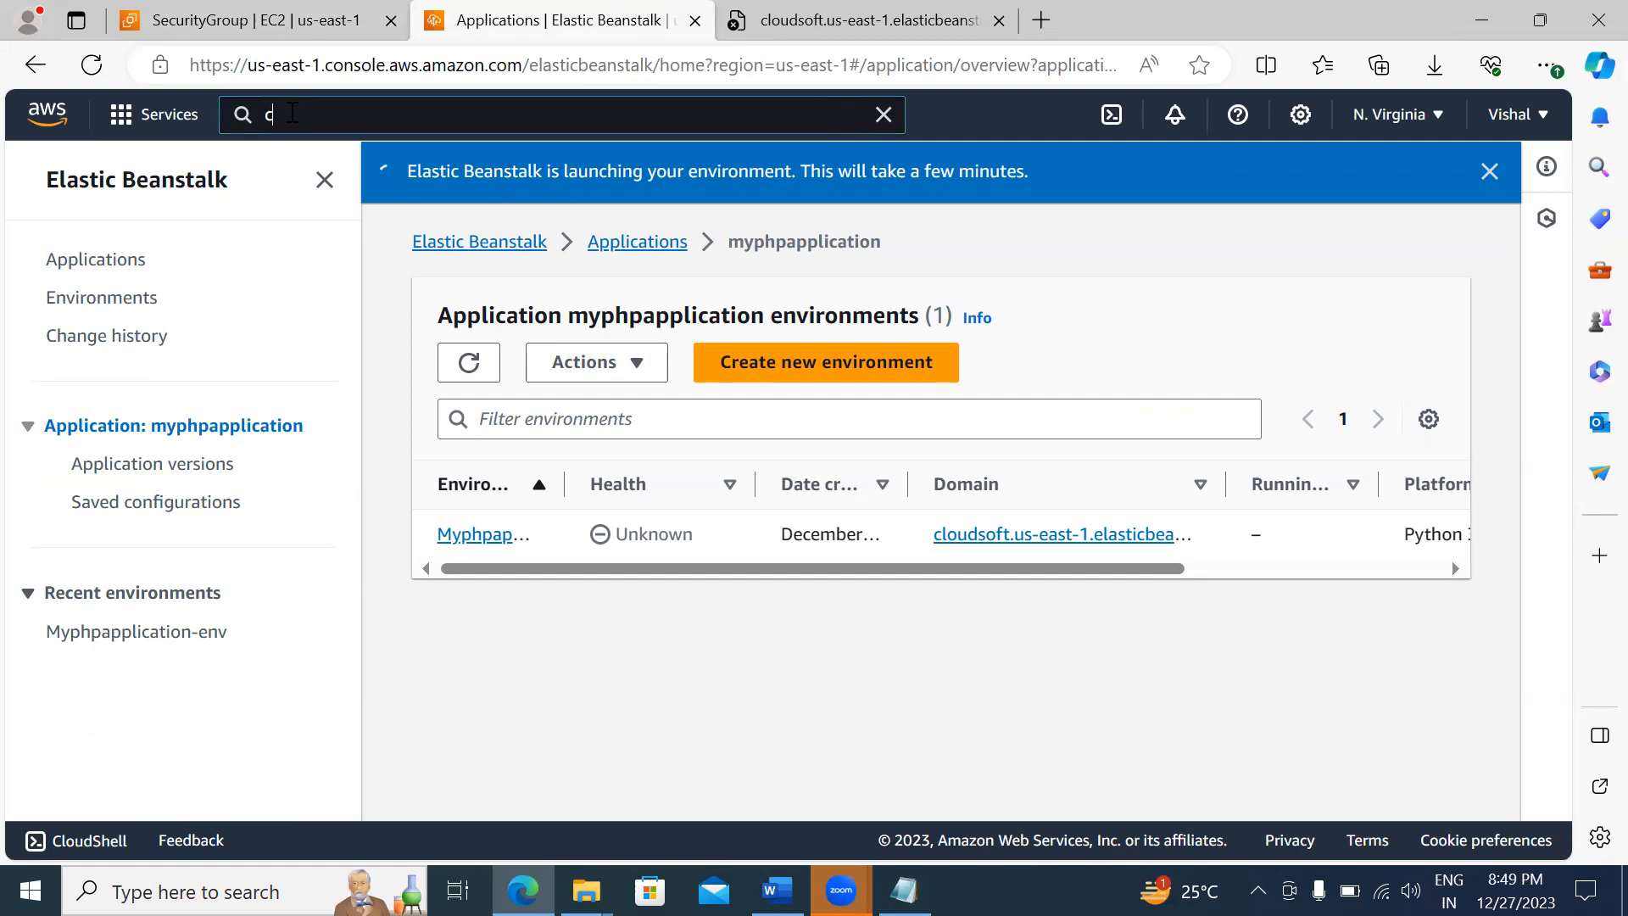
type("lou")
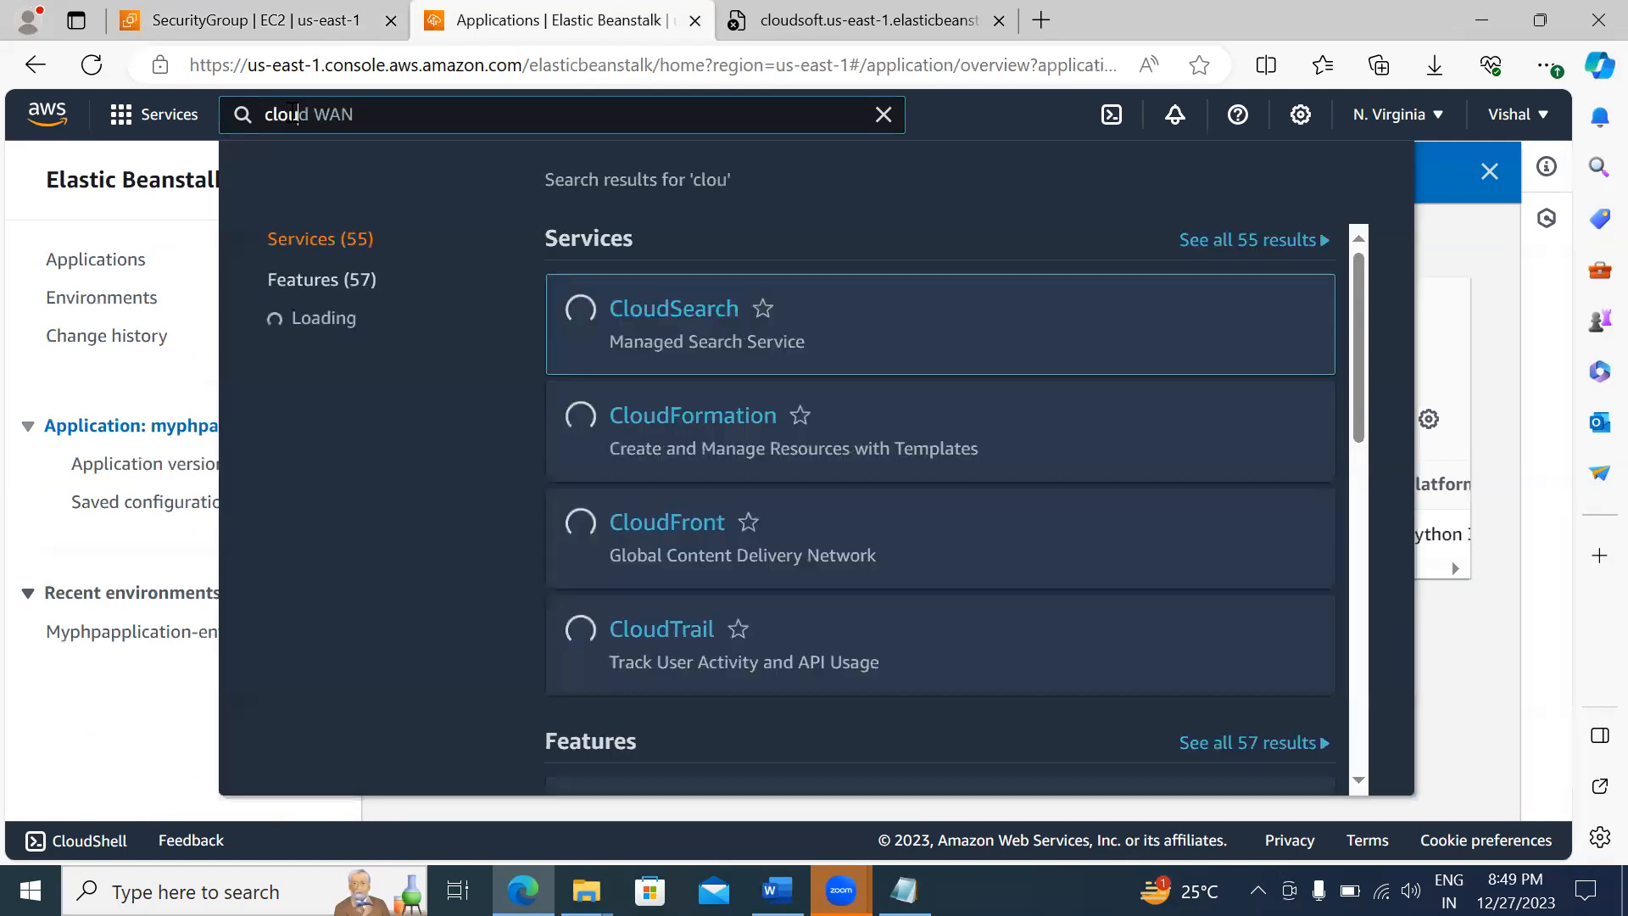
left_click(641, 434)
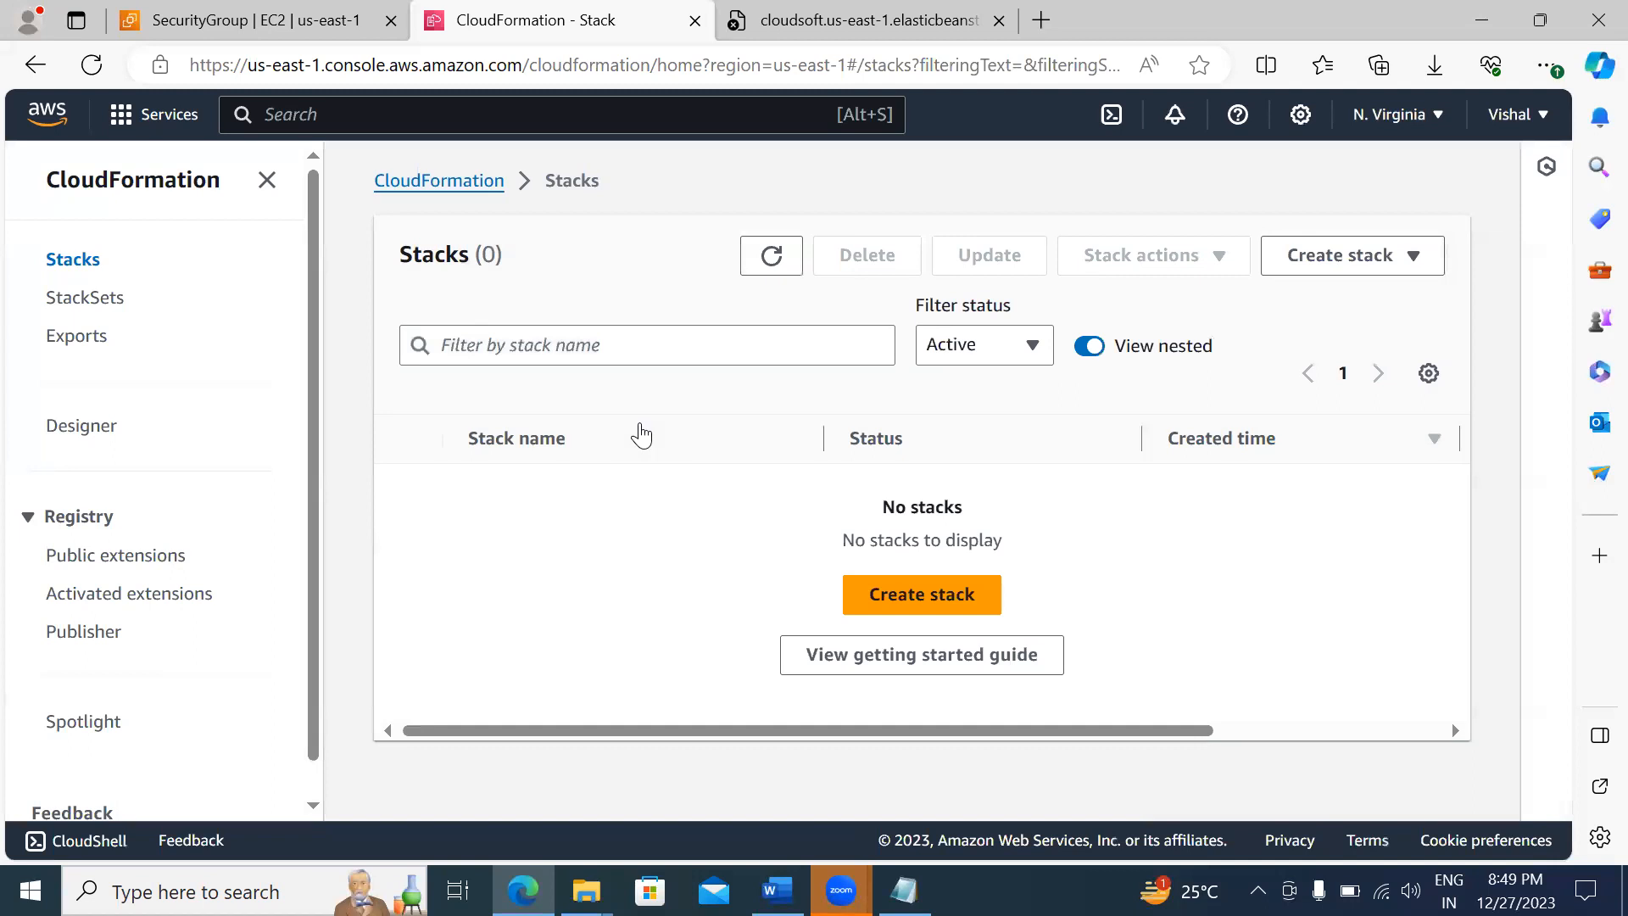
Step: Refresh the CloudFormation stack list, look at StackSets and return to the Stacks list
left_click(771, 255)
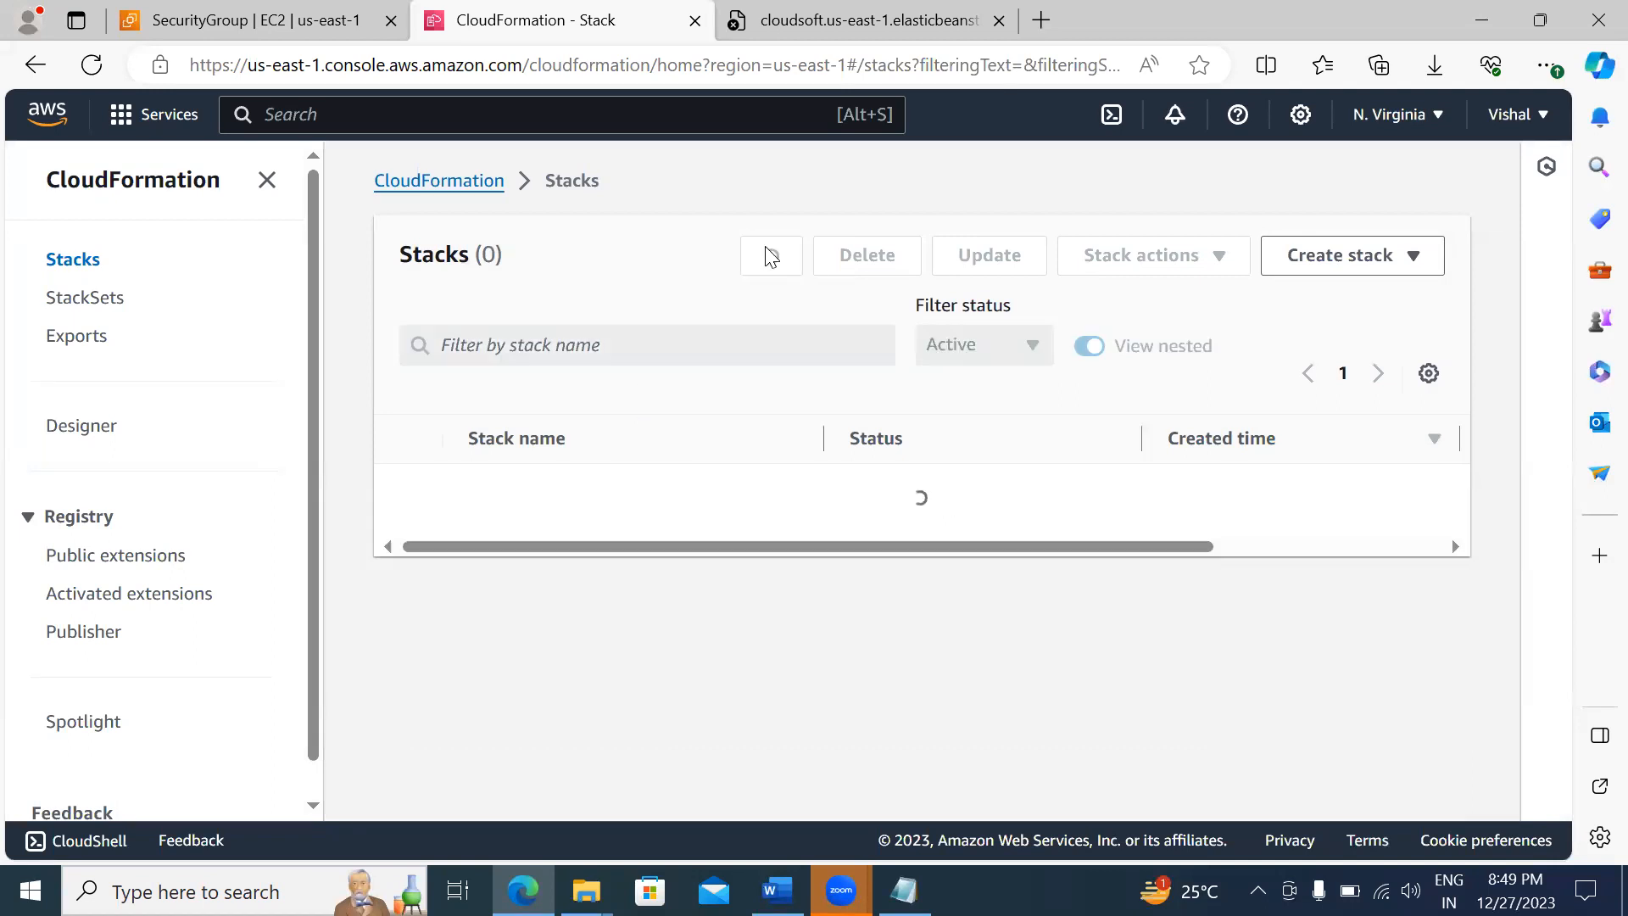
left_click(770, 255)
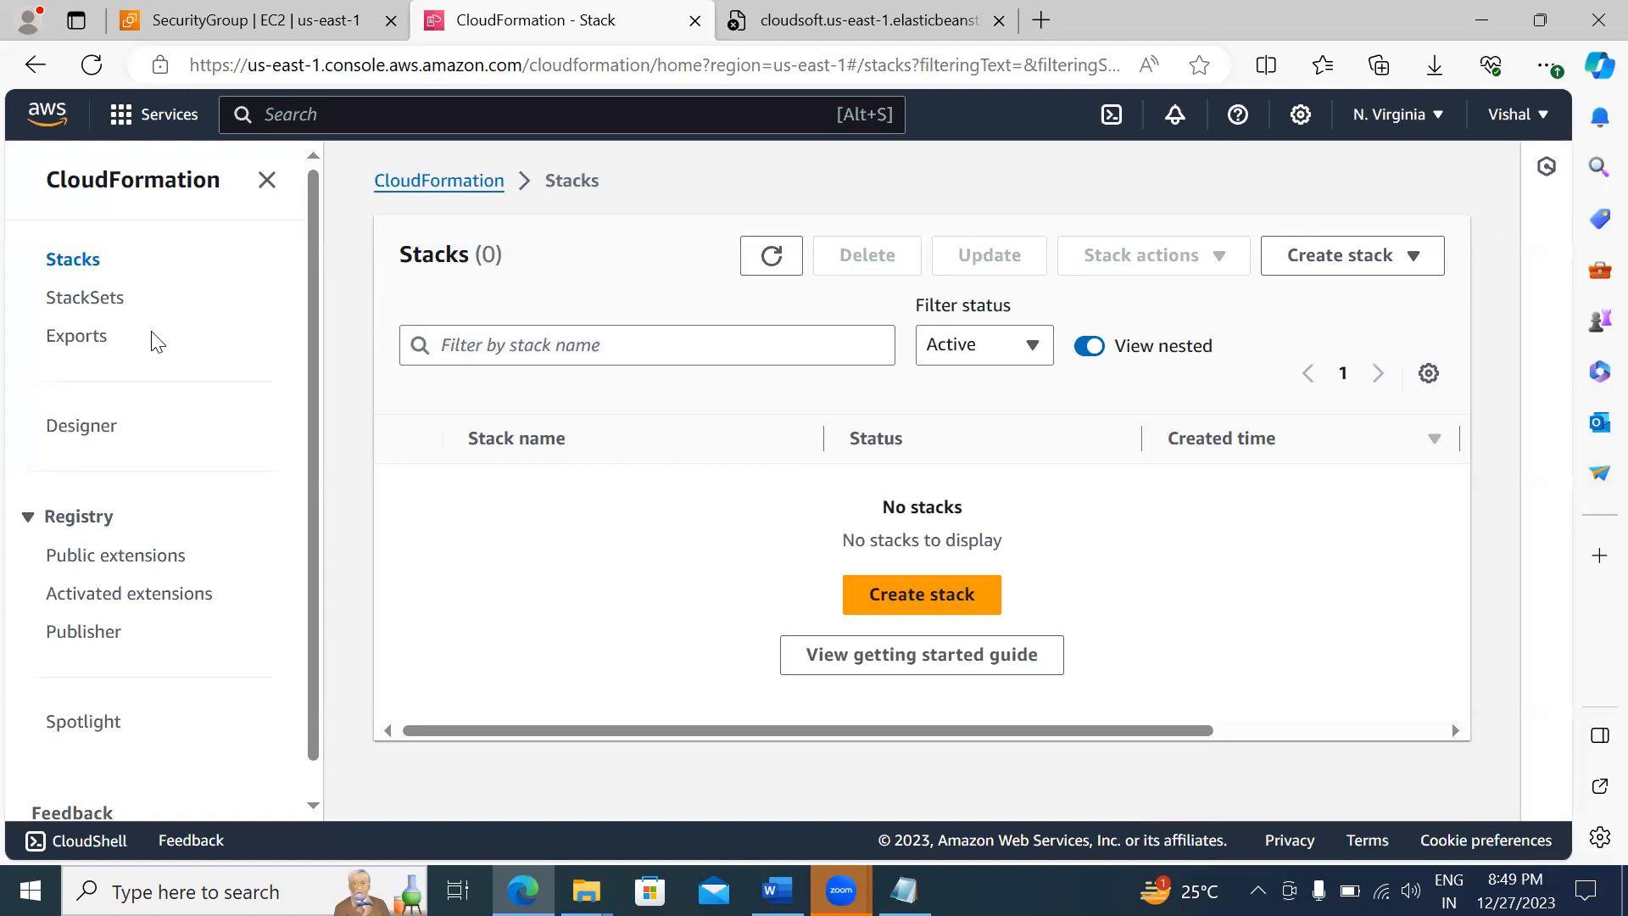
left_click(114, 298)
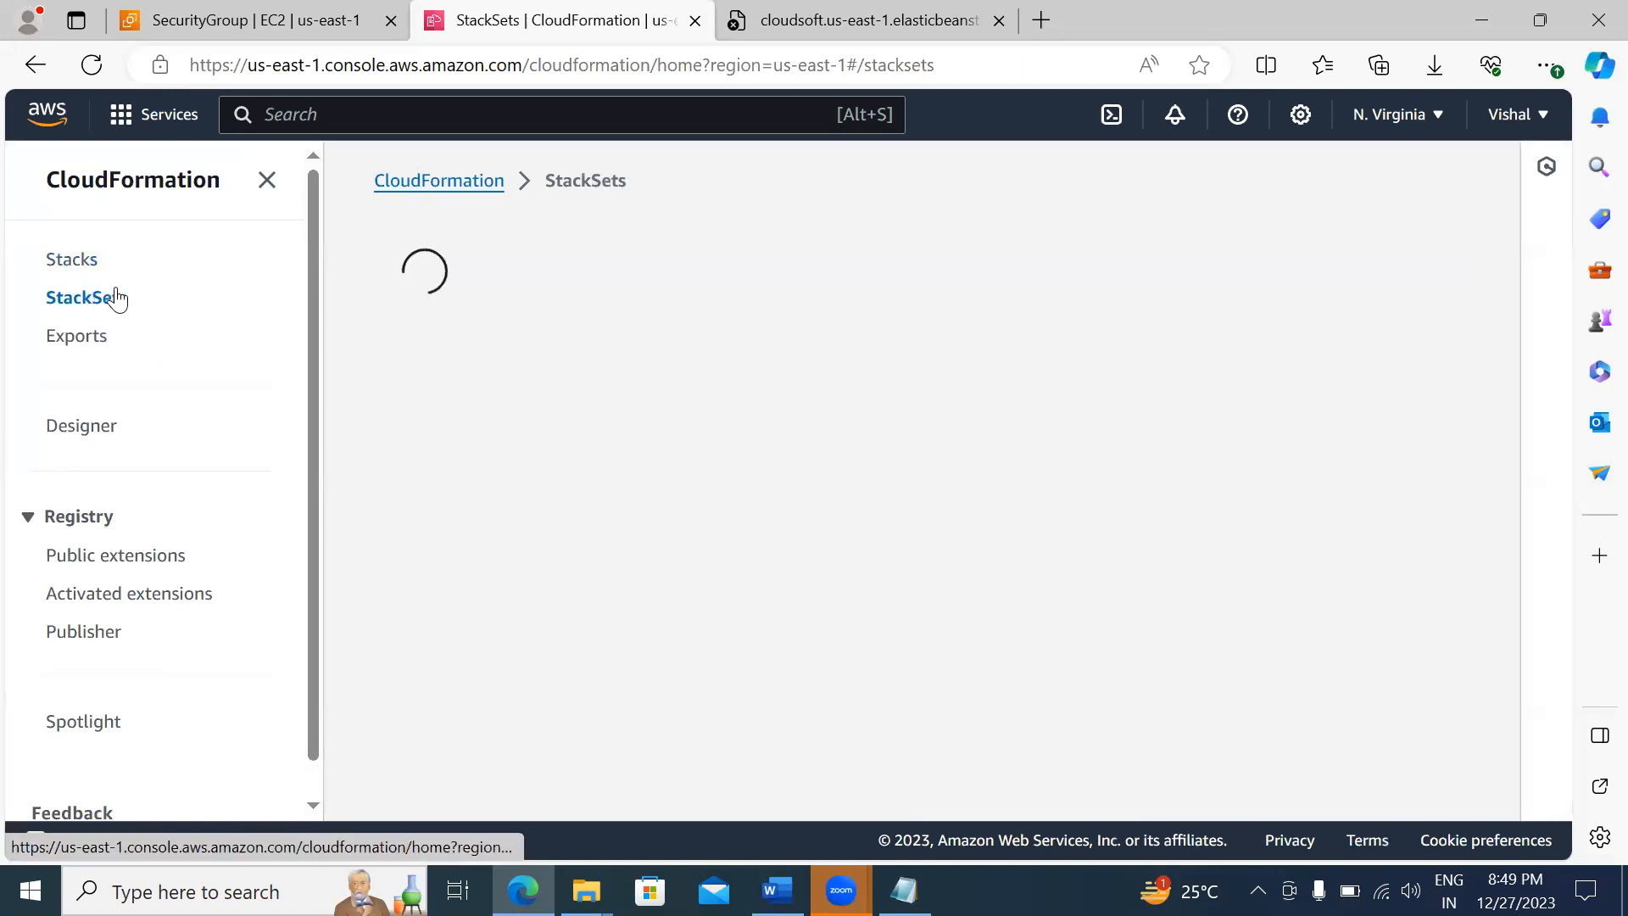
left_click(76, 263)
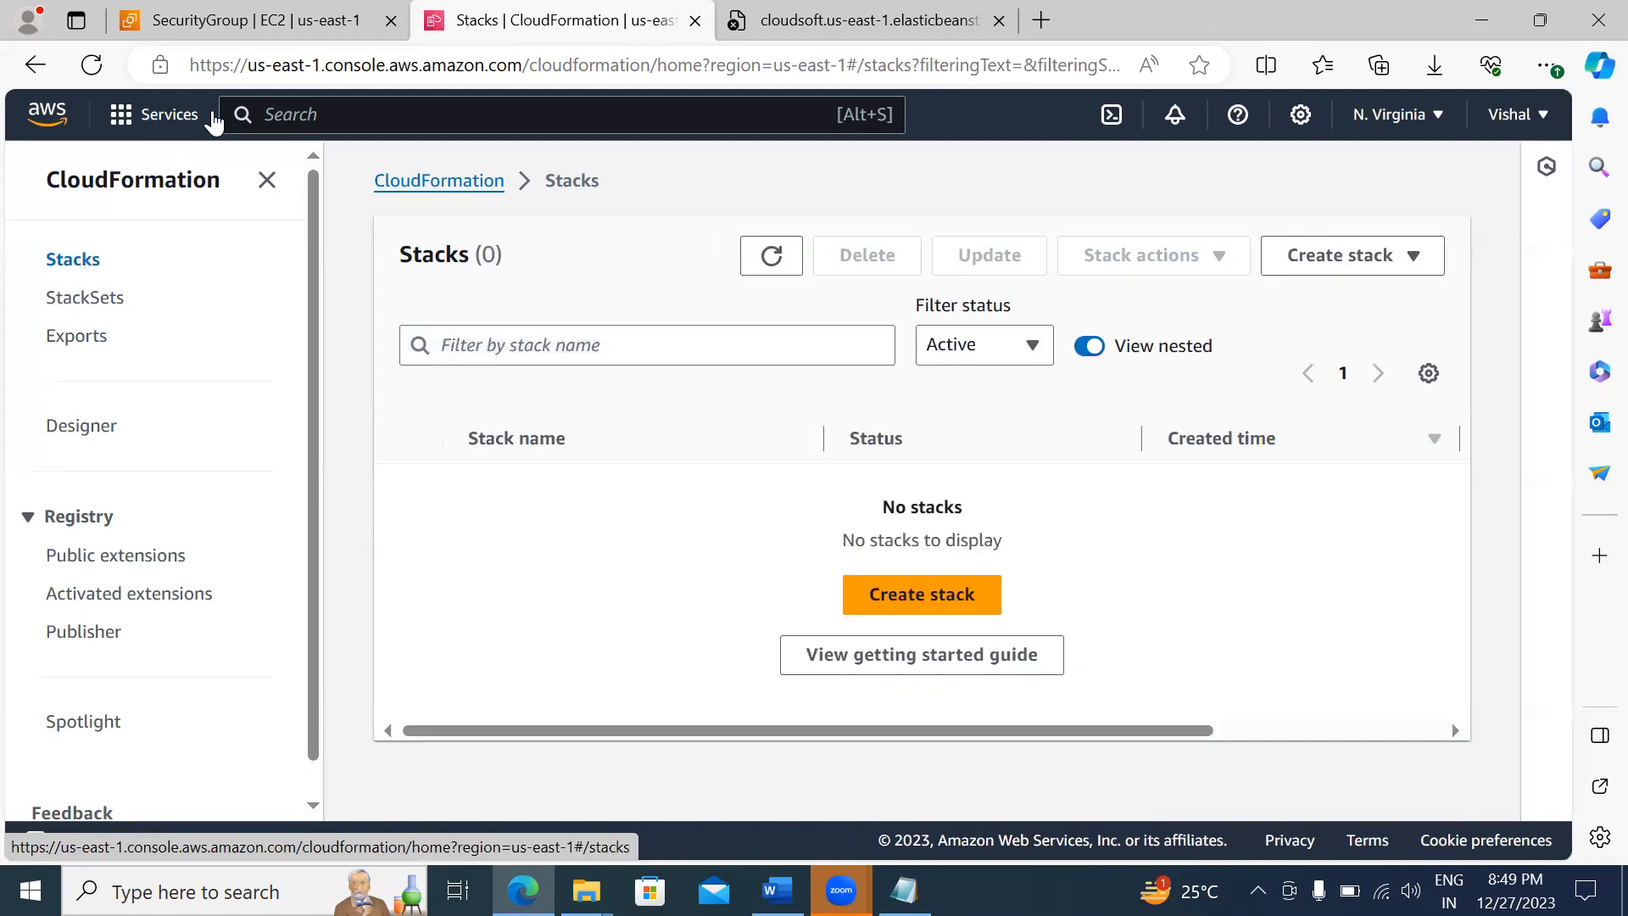
Step: From the EC2 page, go to Elastic Beanstalk, open the Myphpapplication-env overview and refresh it
left_click(245, 24)
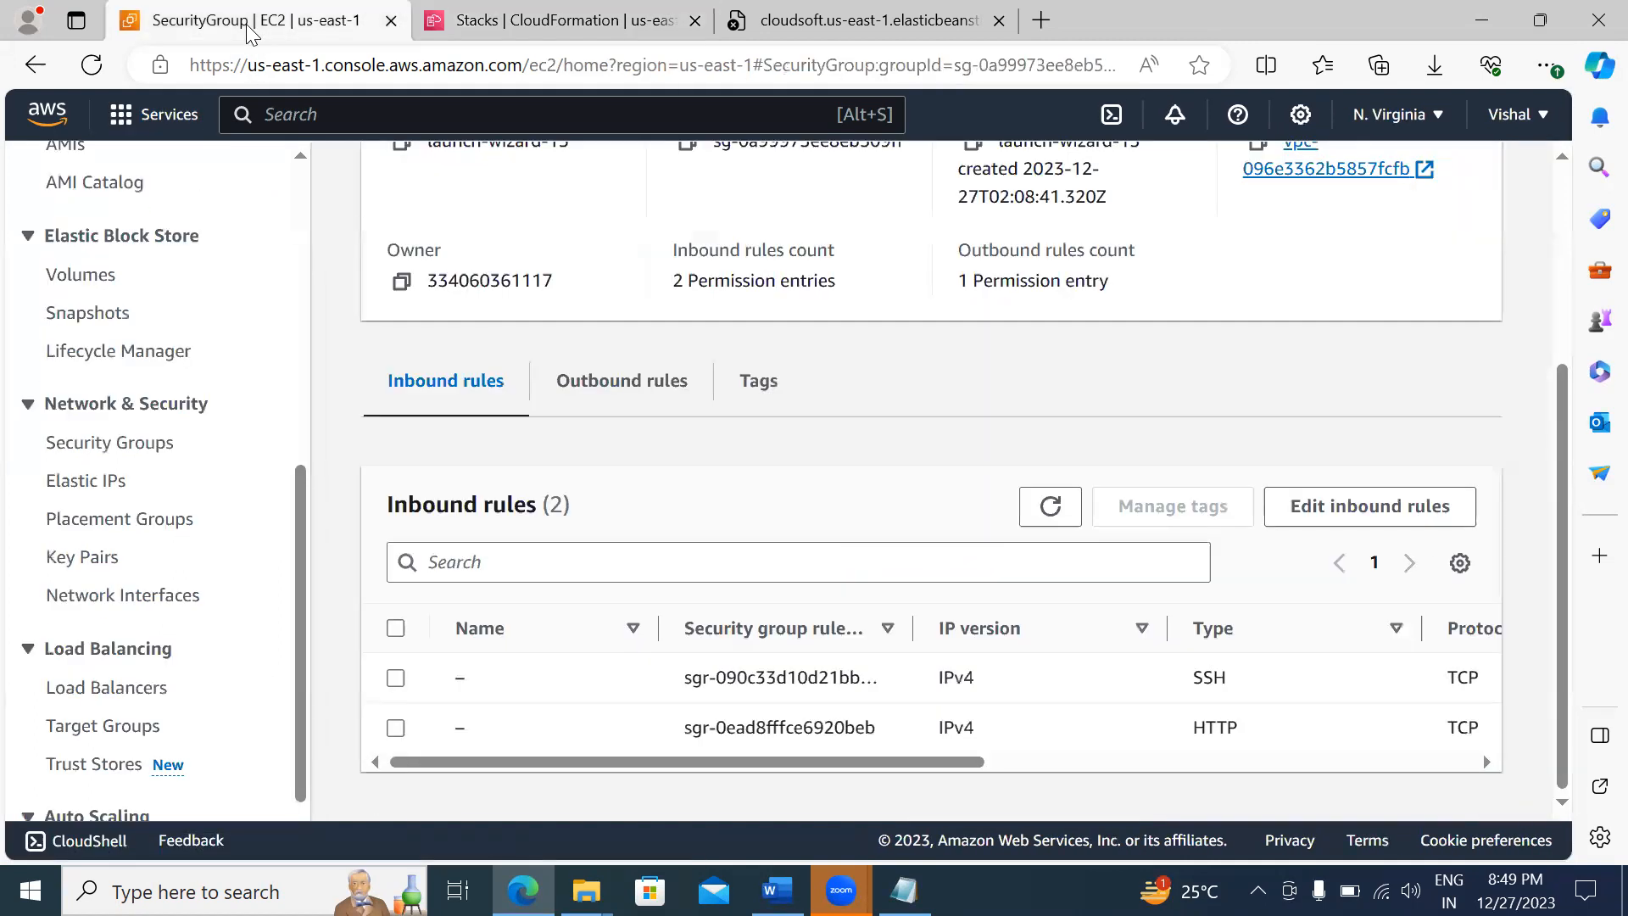
left_click(322, 114)
type("be")
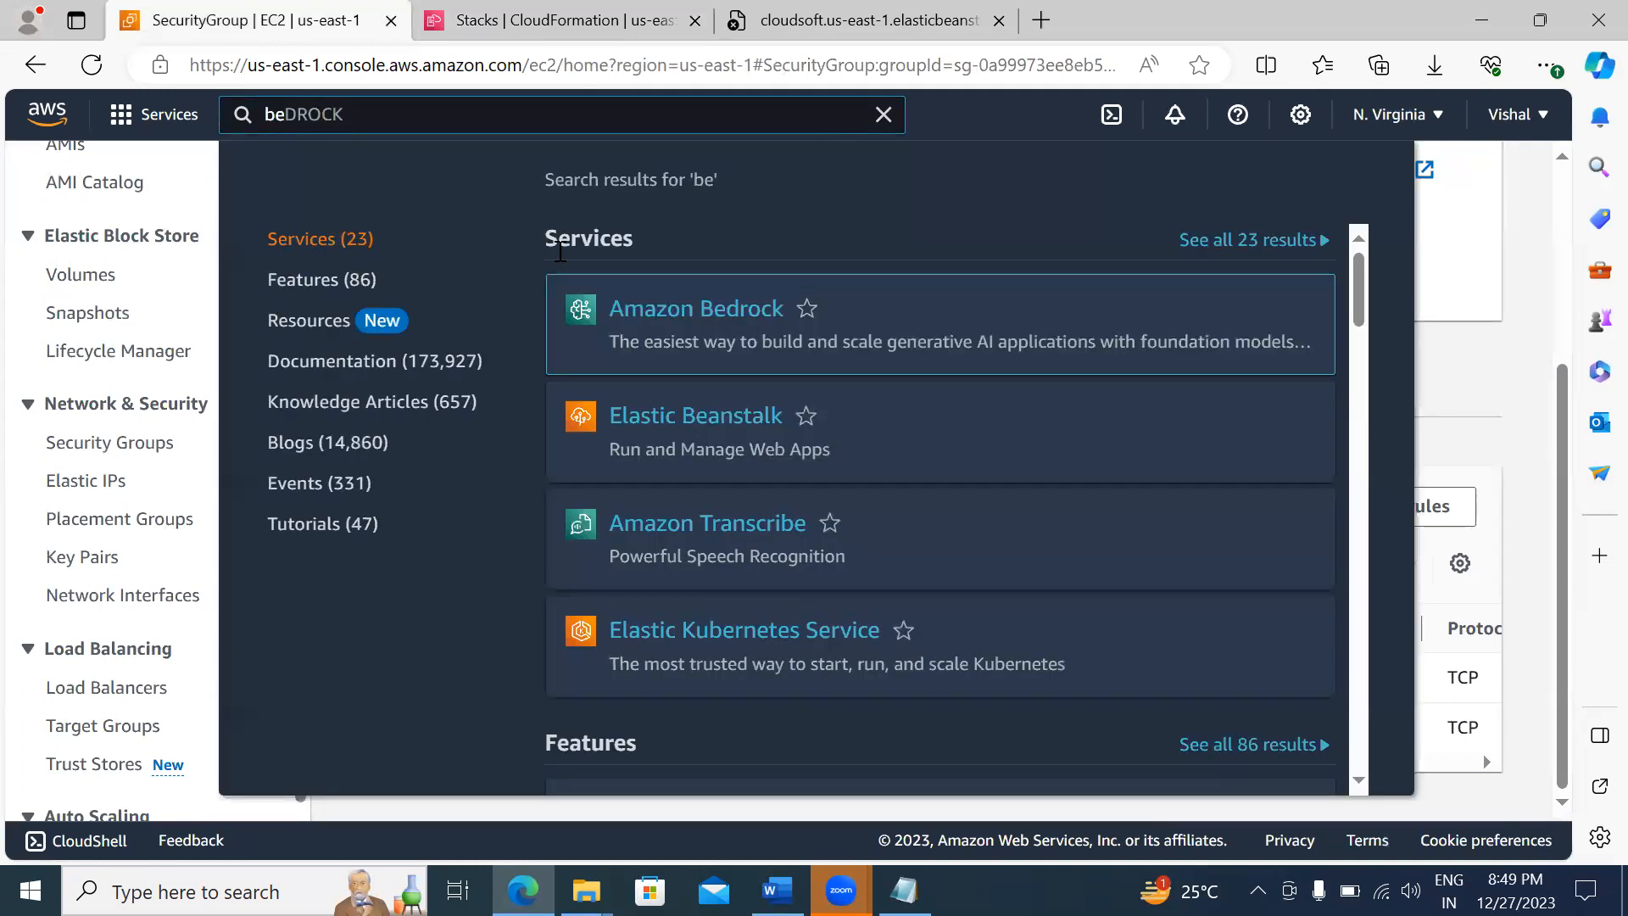
mouse_move(664, 428)
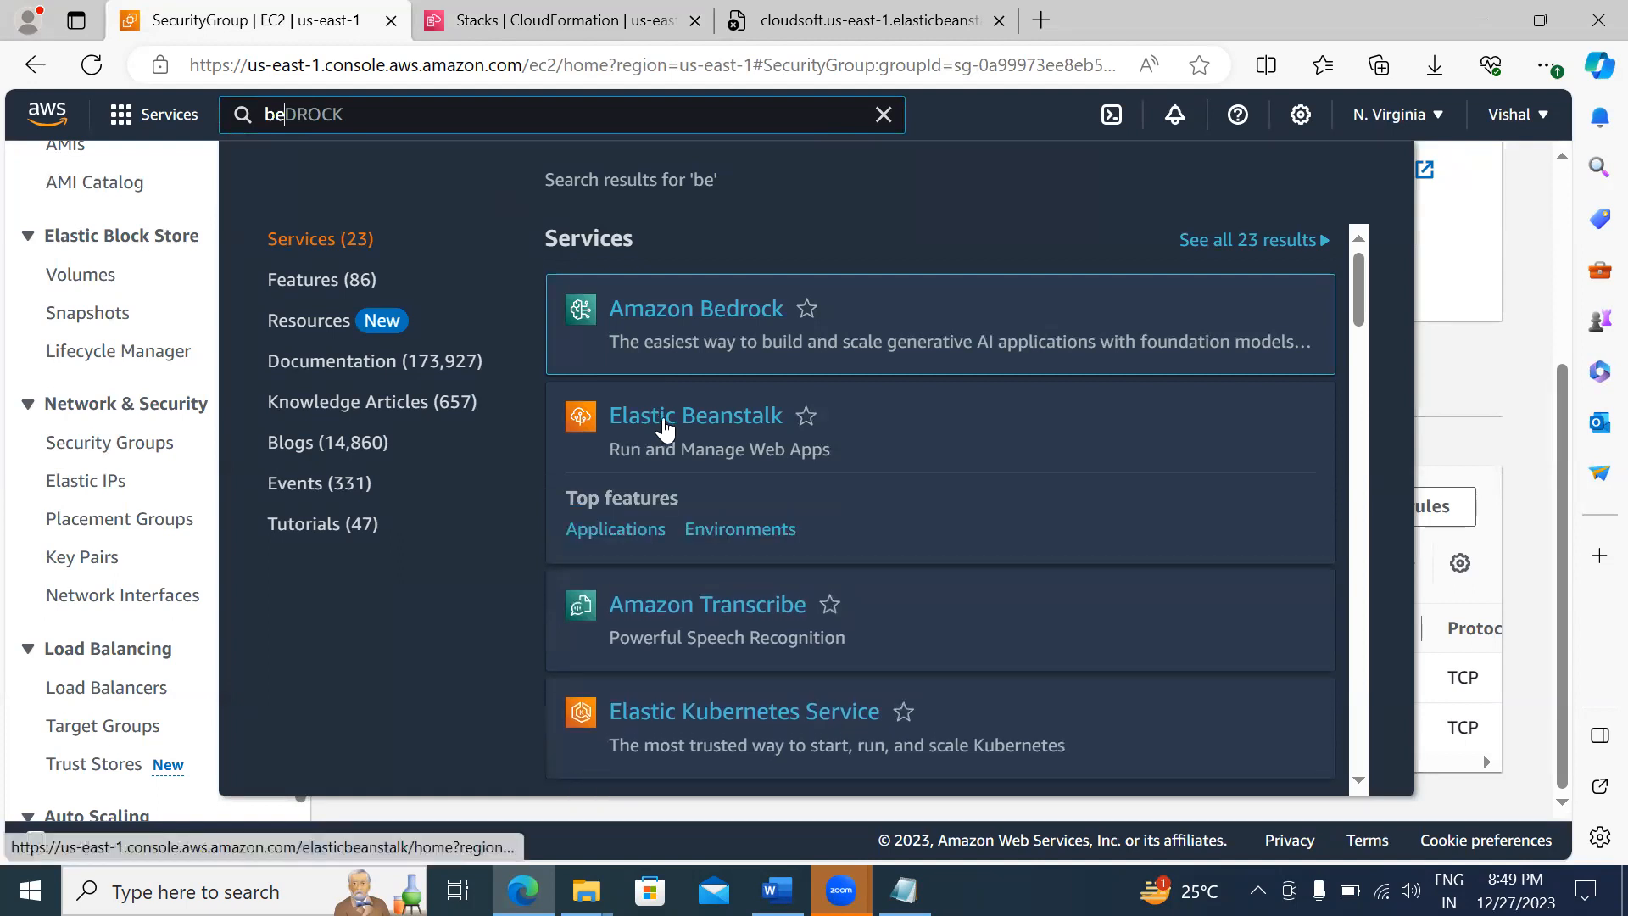
left_click(691, 435)
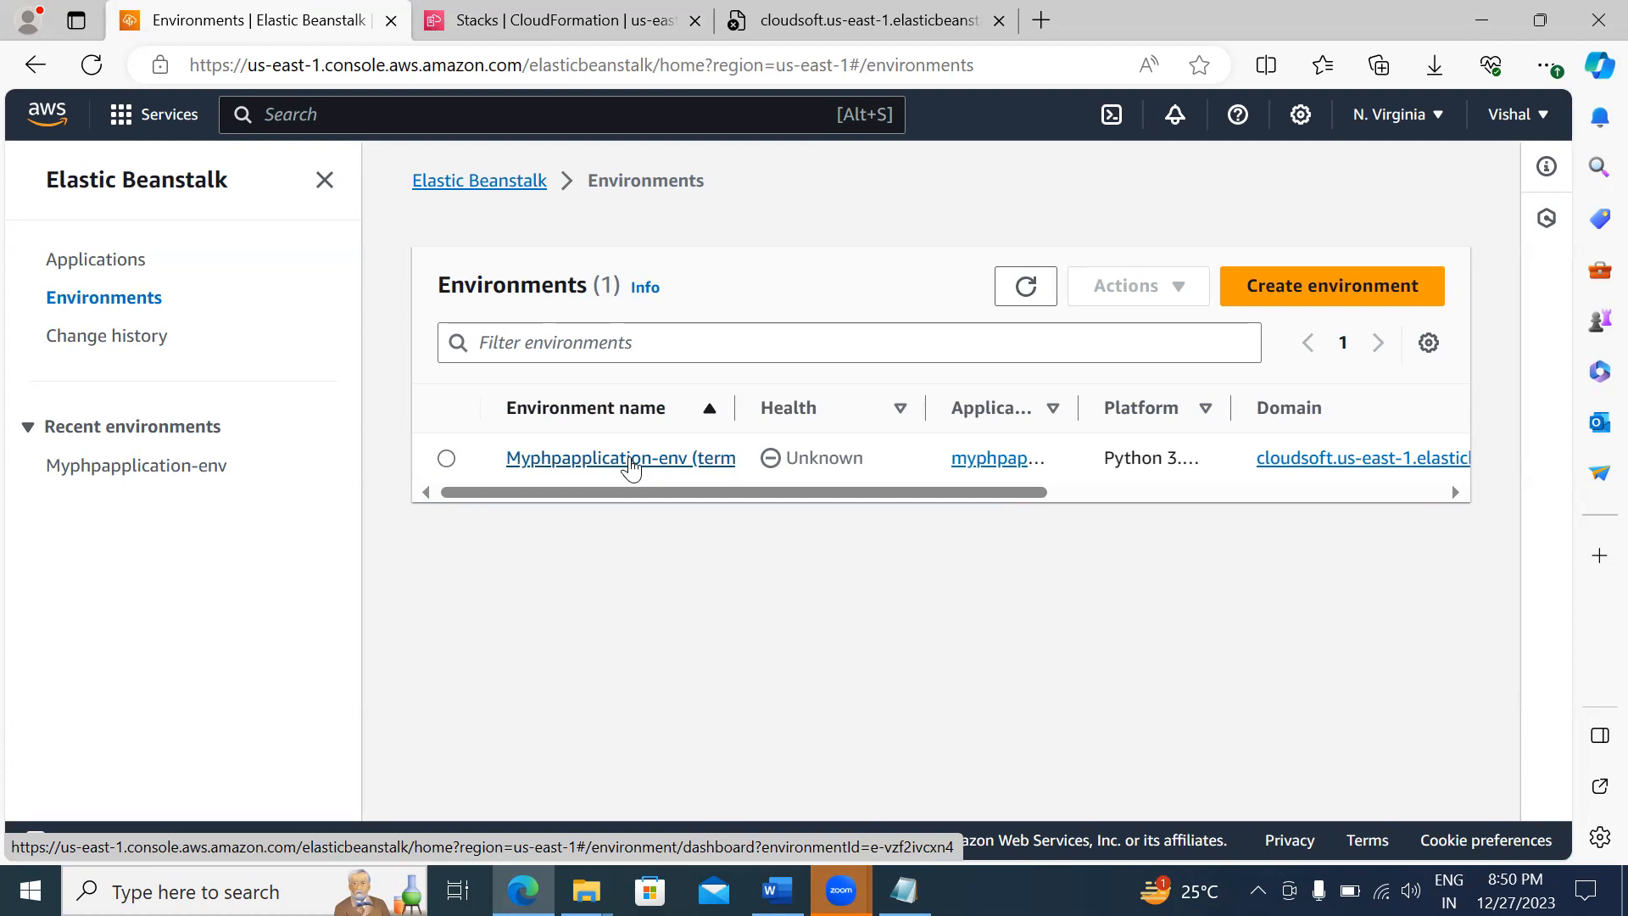
left_click(630, 458)
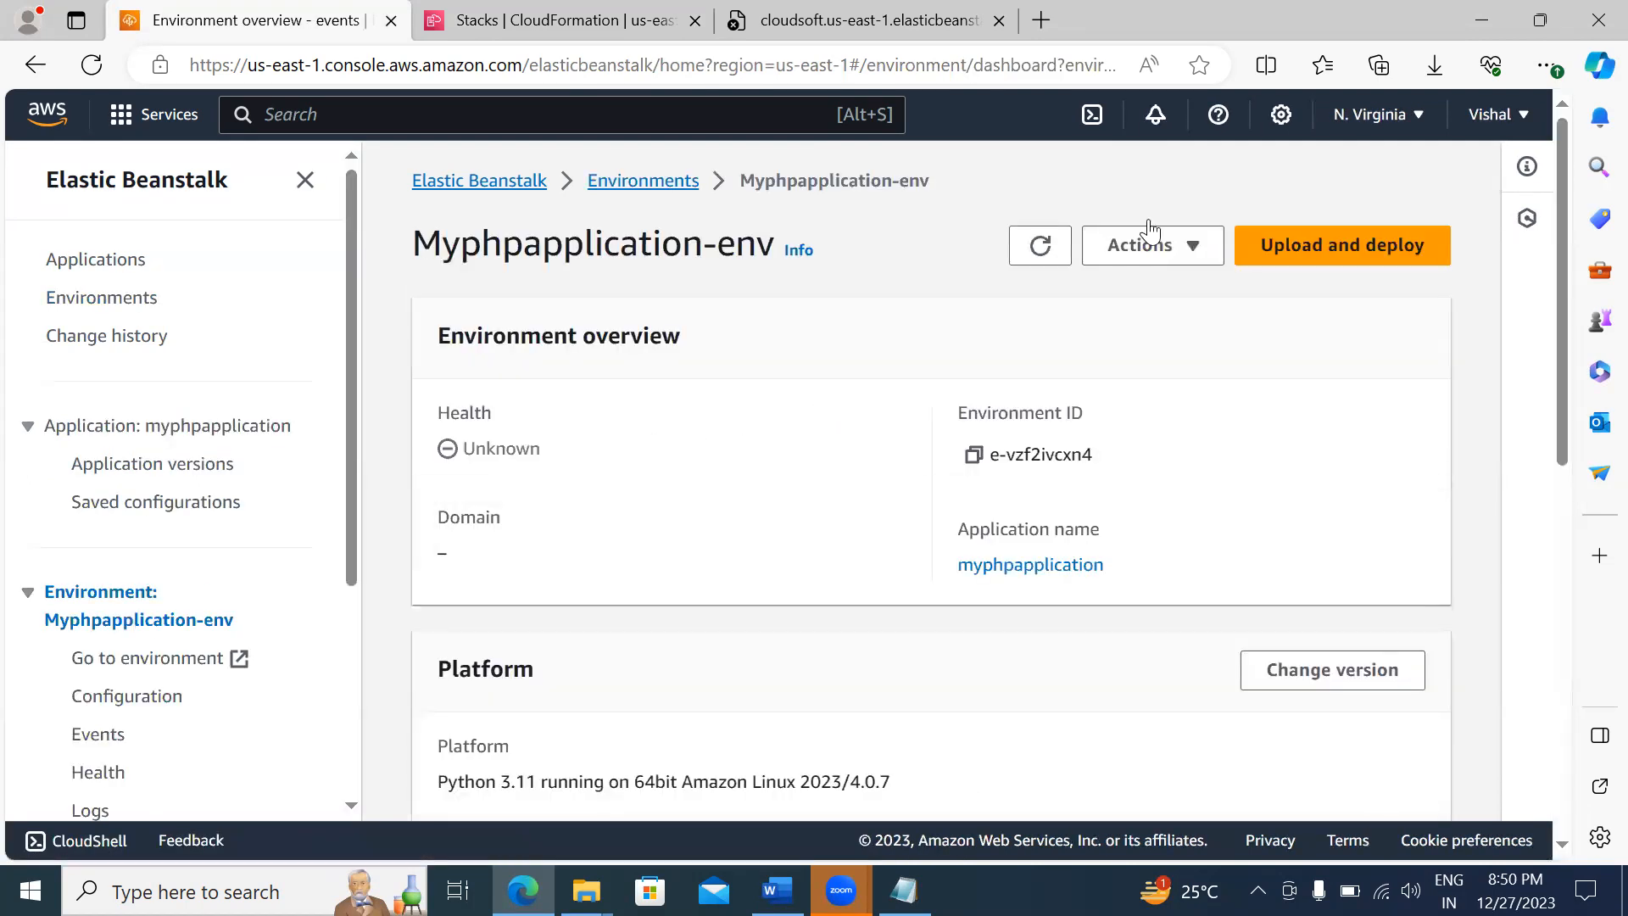
left_click(1041, 246)
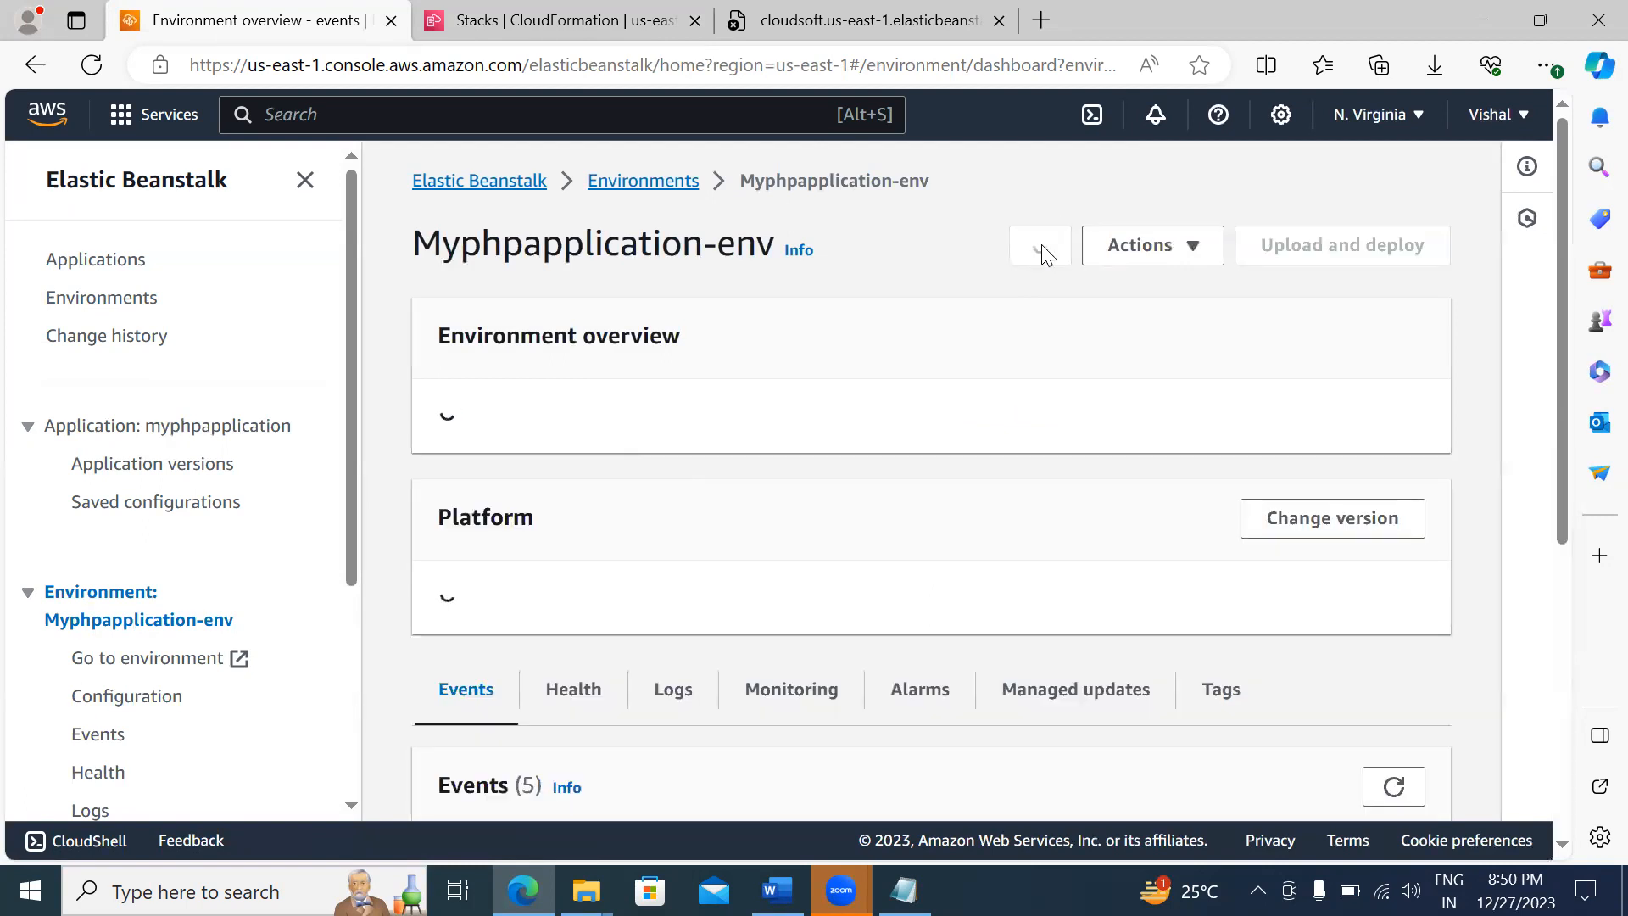
Step: Examine the events of Myphpapplication-env to check how the environment launch went
left_click(95, 813)
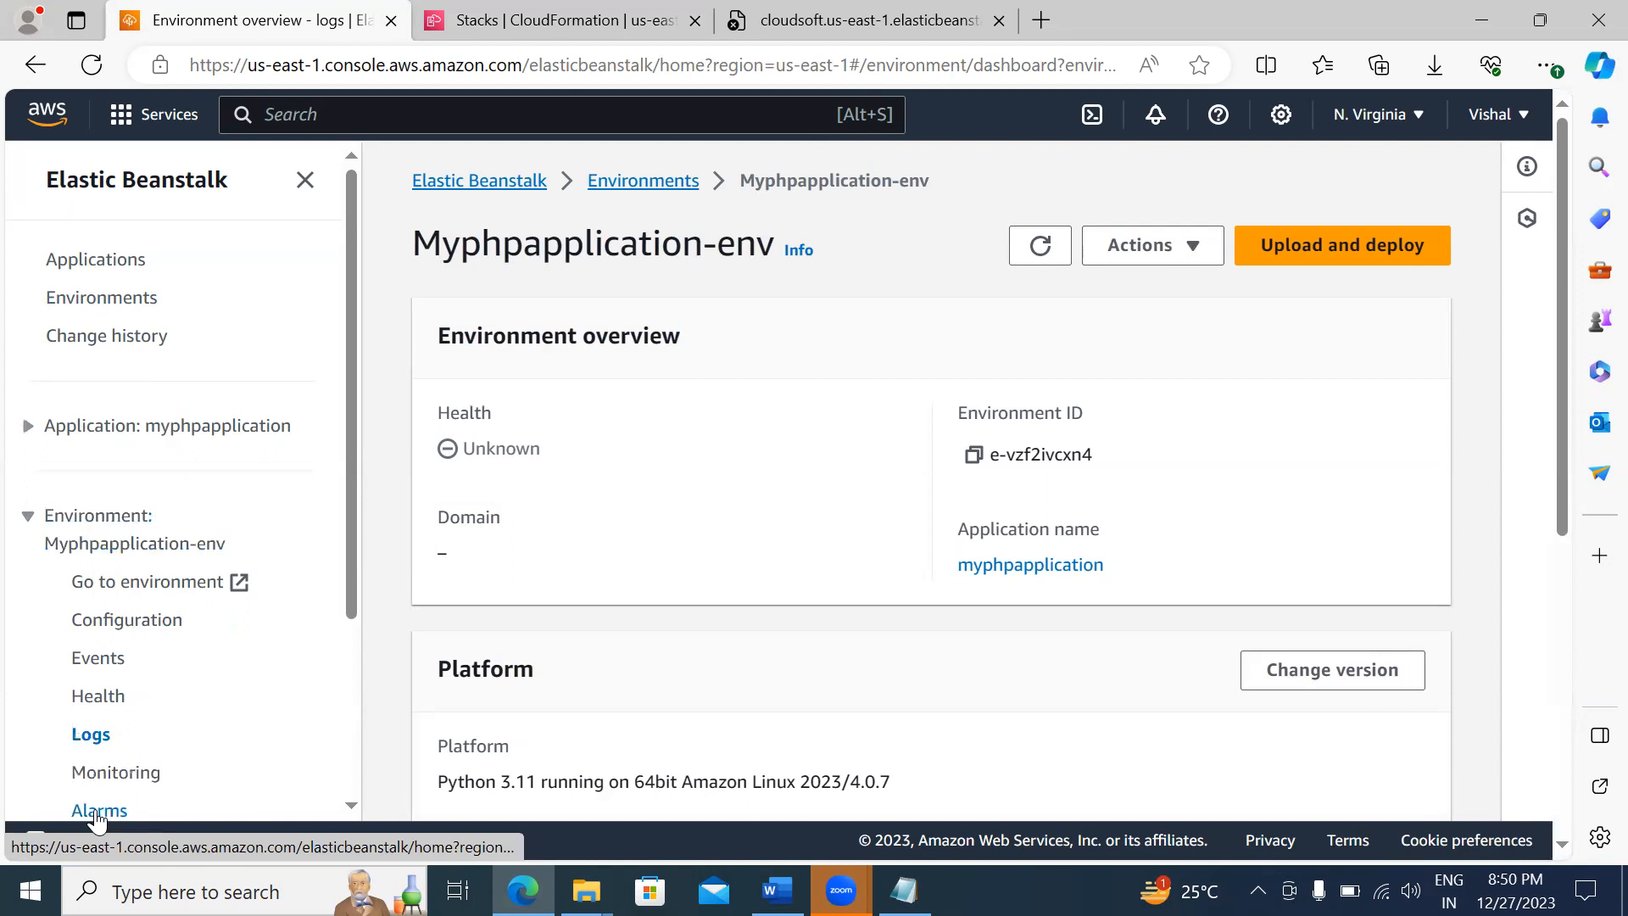
left_click(95, 661)
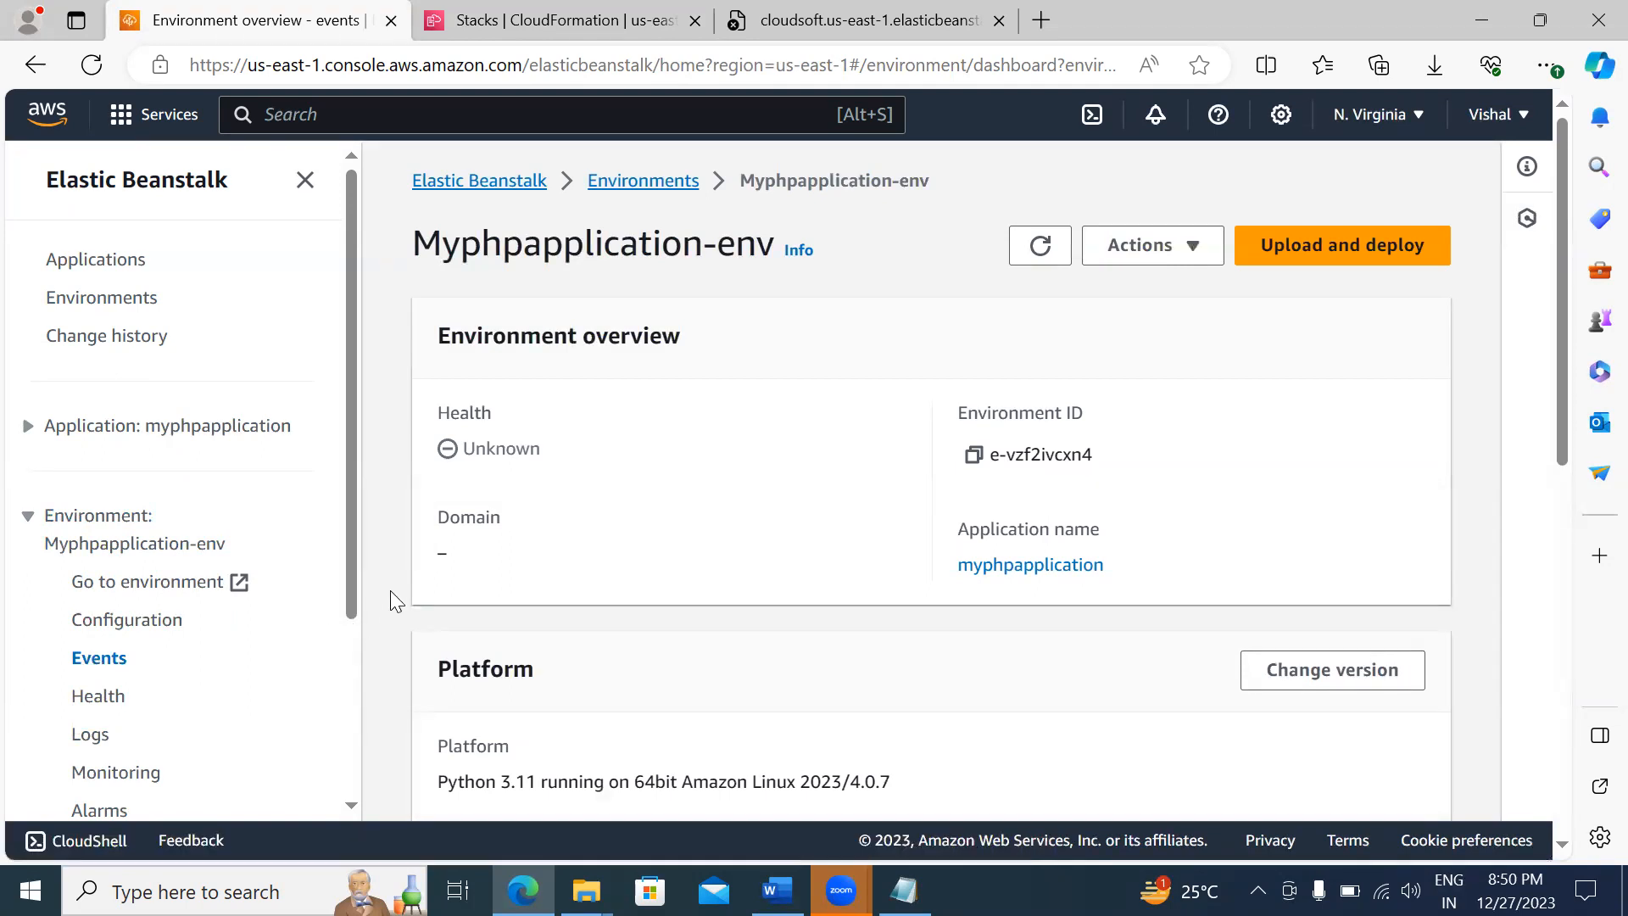
scroll(390, 590, "down", 3)
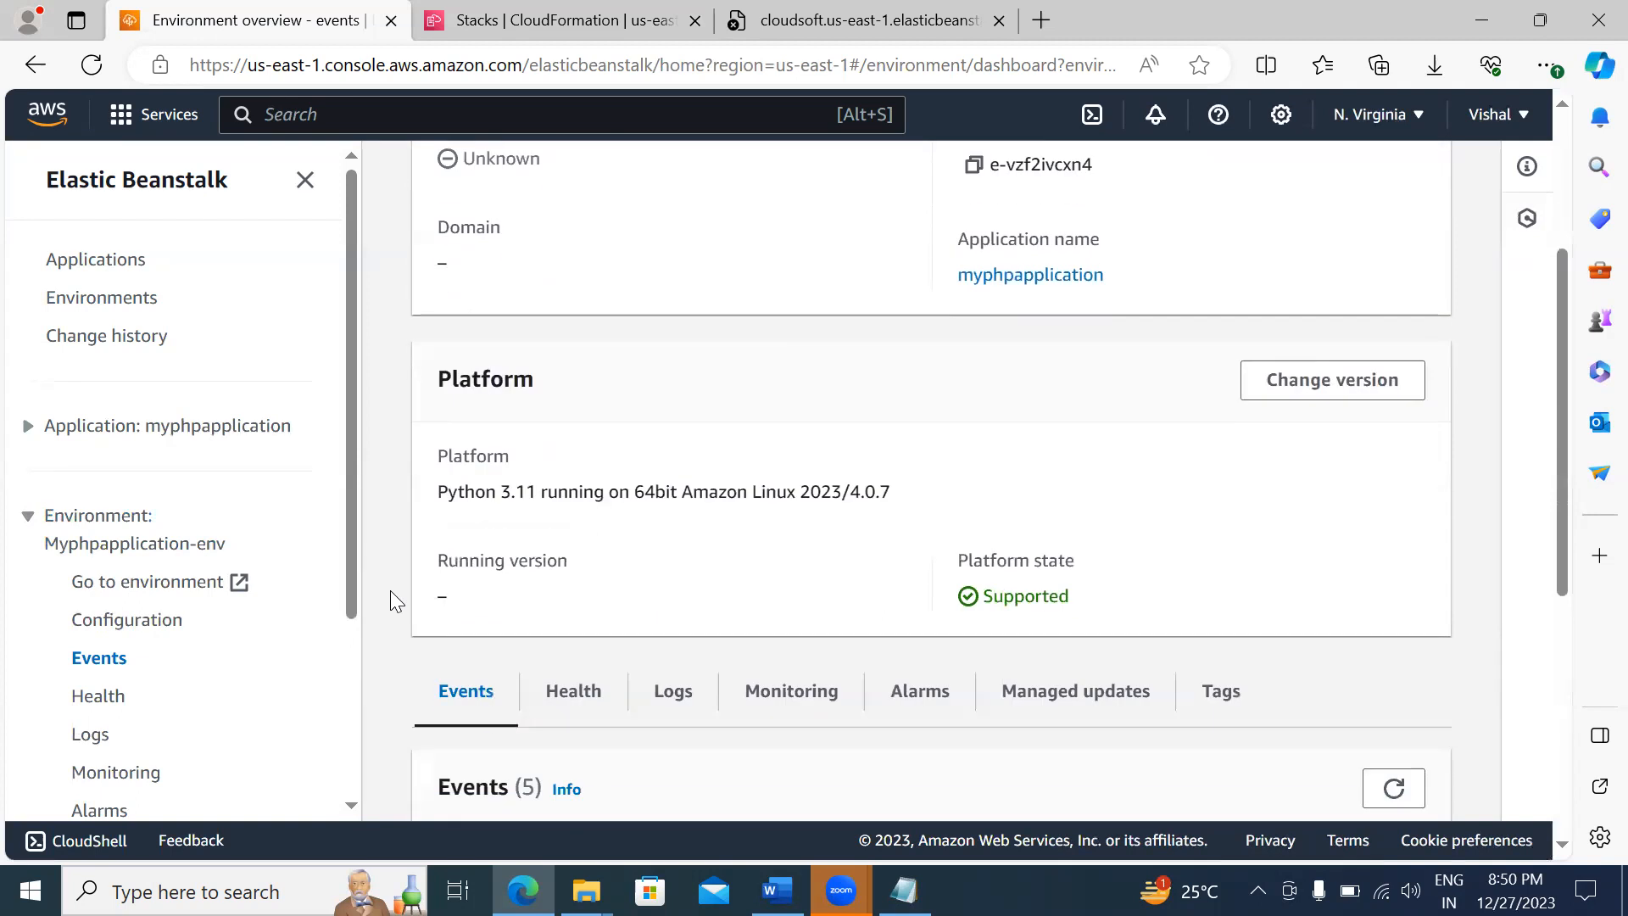
scroll(390, 591, "down", 3)
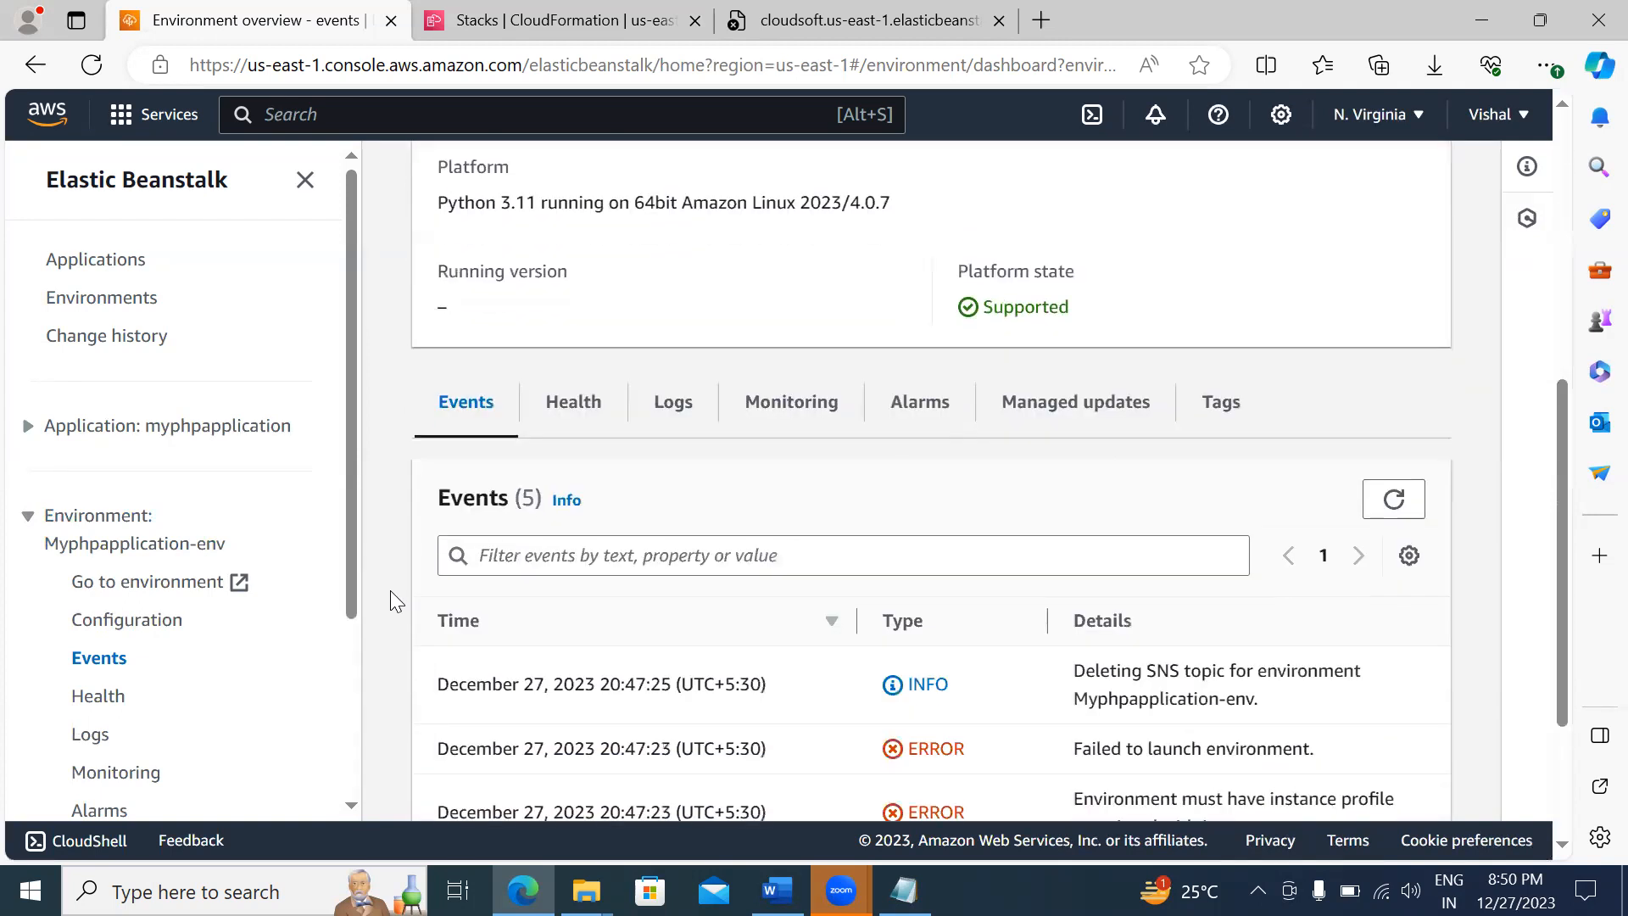
scroll(390, 590, "down", 2)
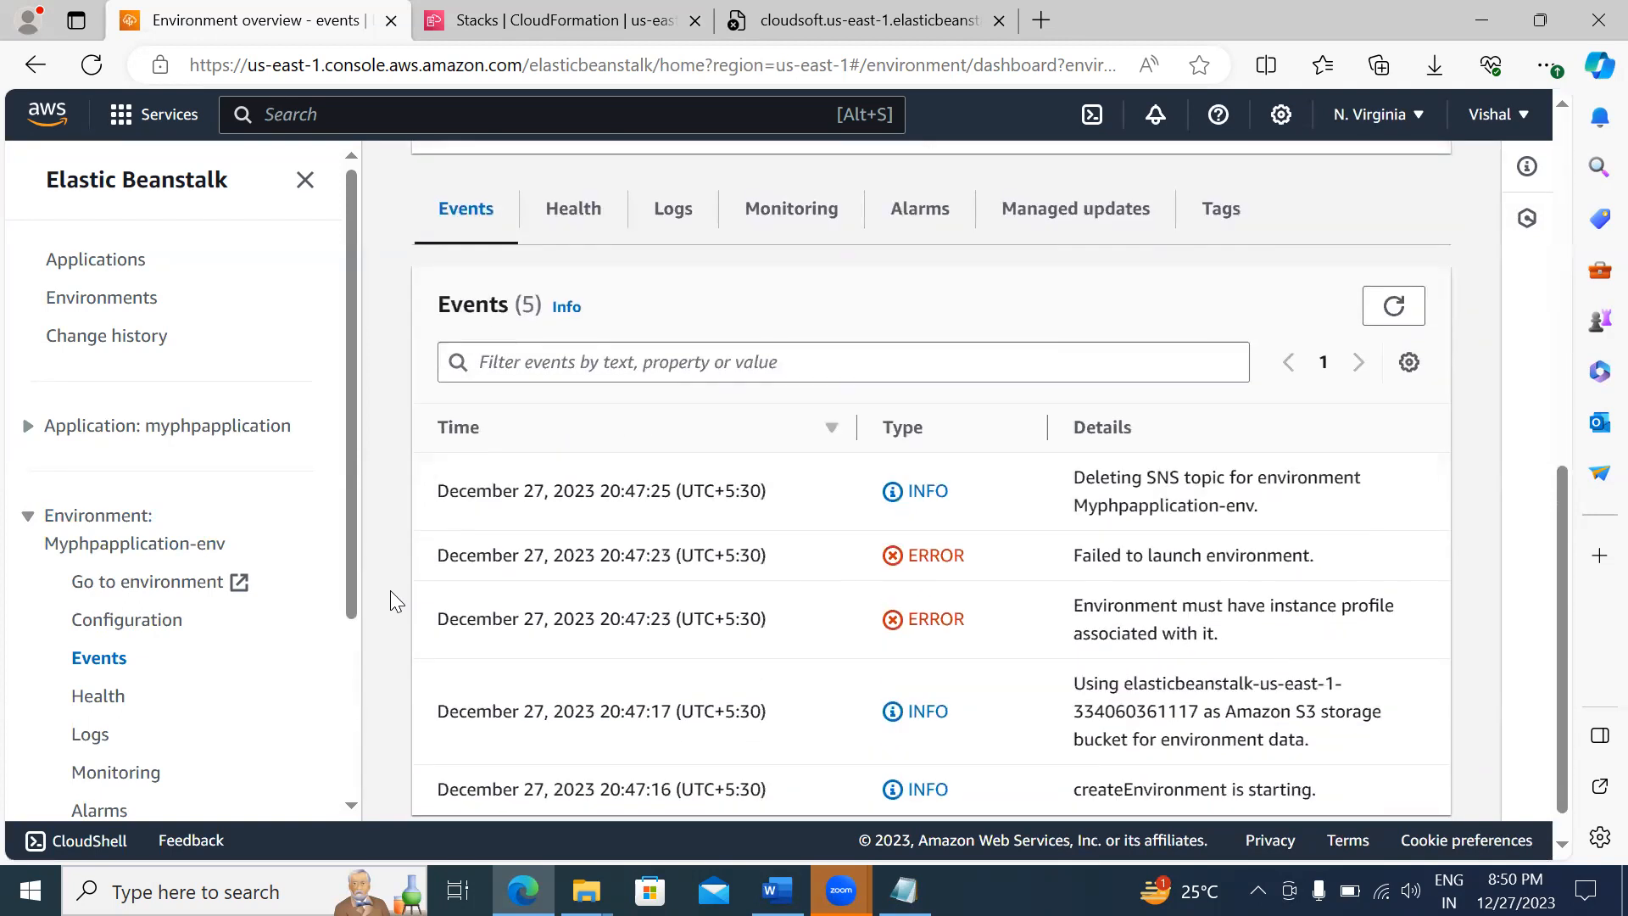
scroll(390, 590, "down", 1)
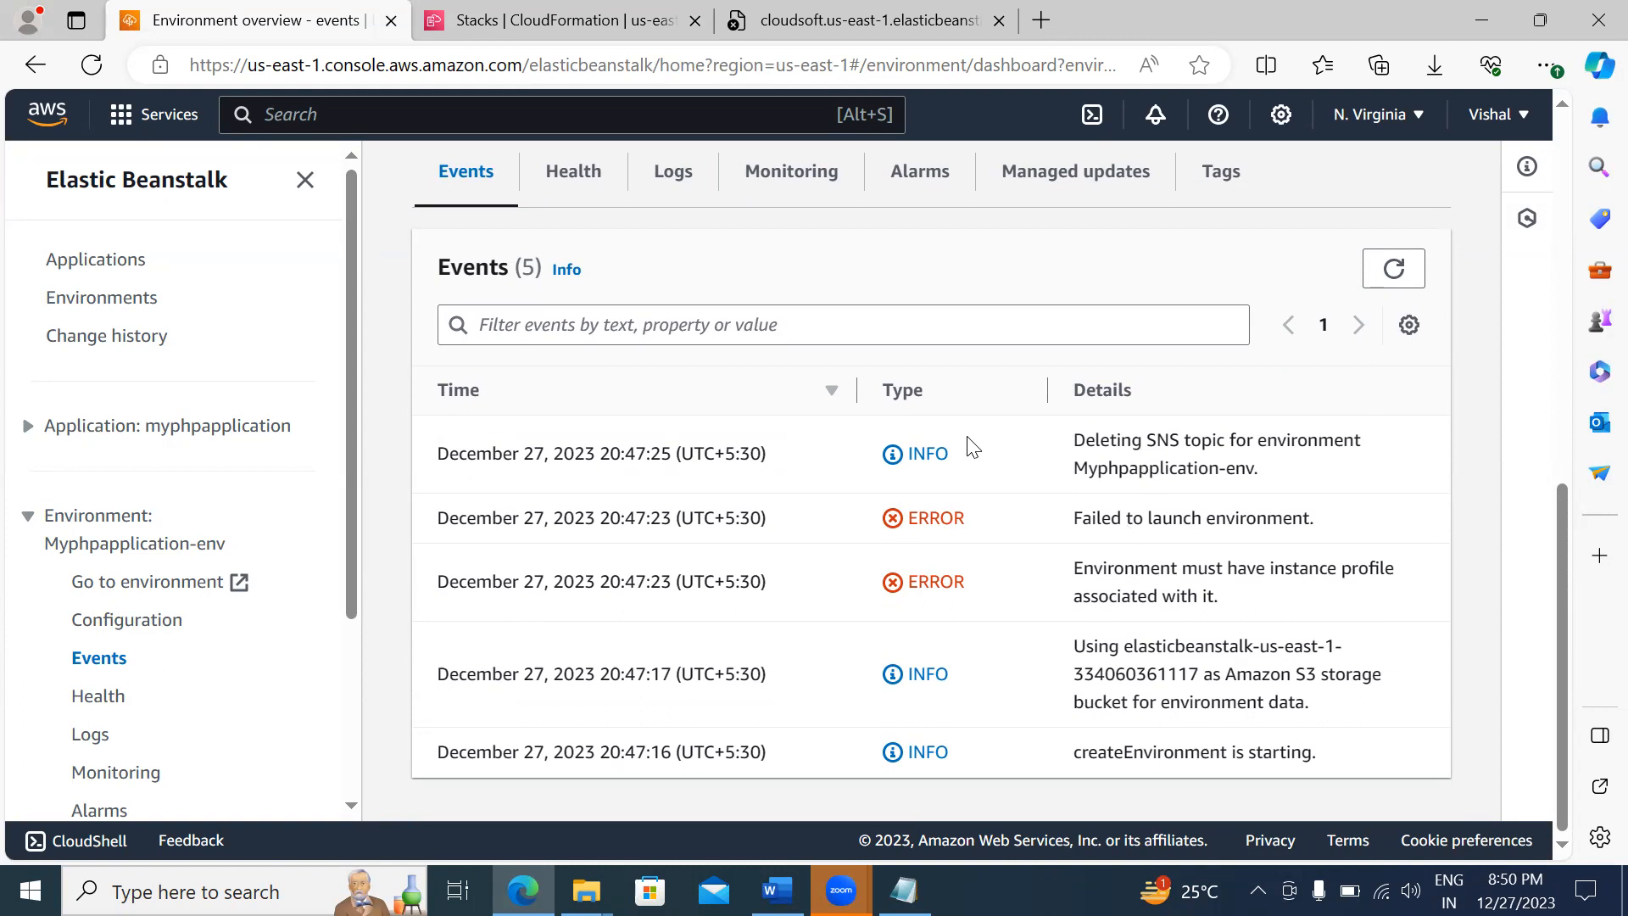
Step: Select Myphpapplication-env in the Environments list and check which actions are available for it
left_click(110, 297)
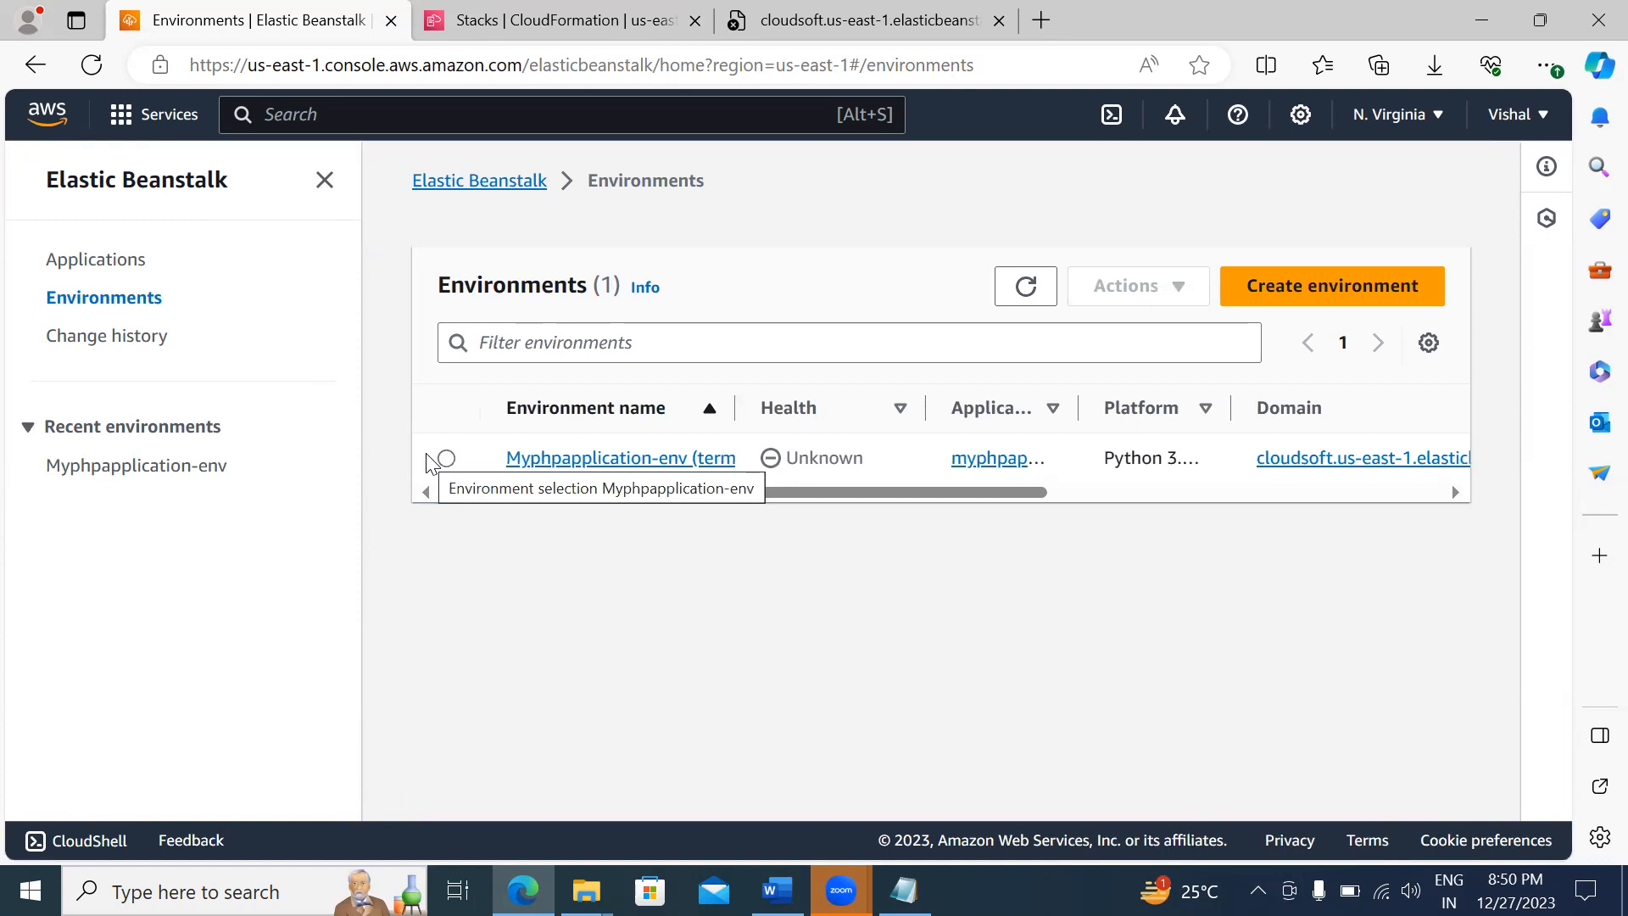
left_click(448, 459)
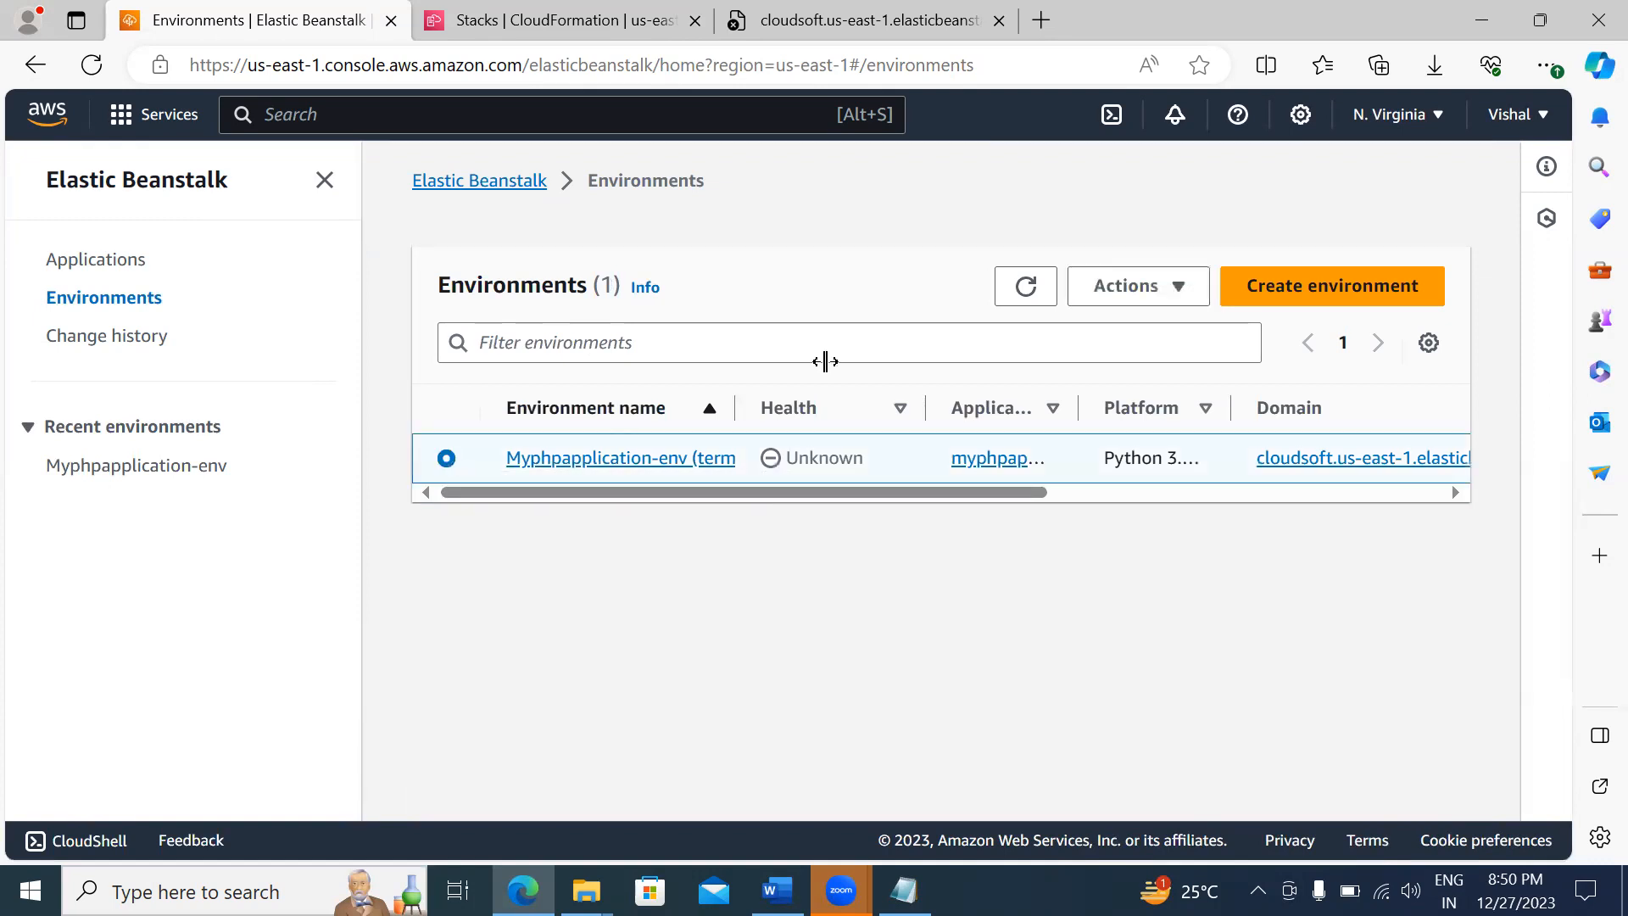
left_click(1129, 293)
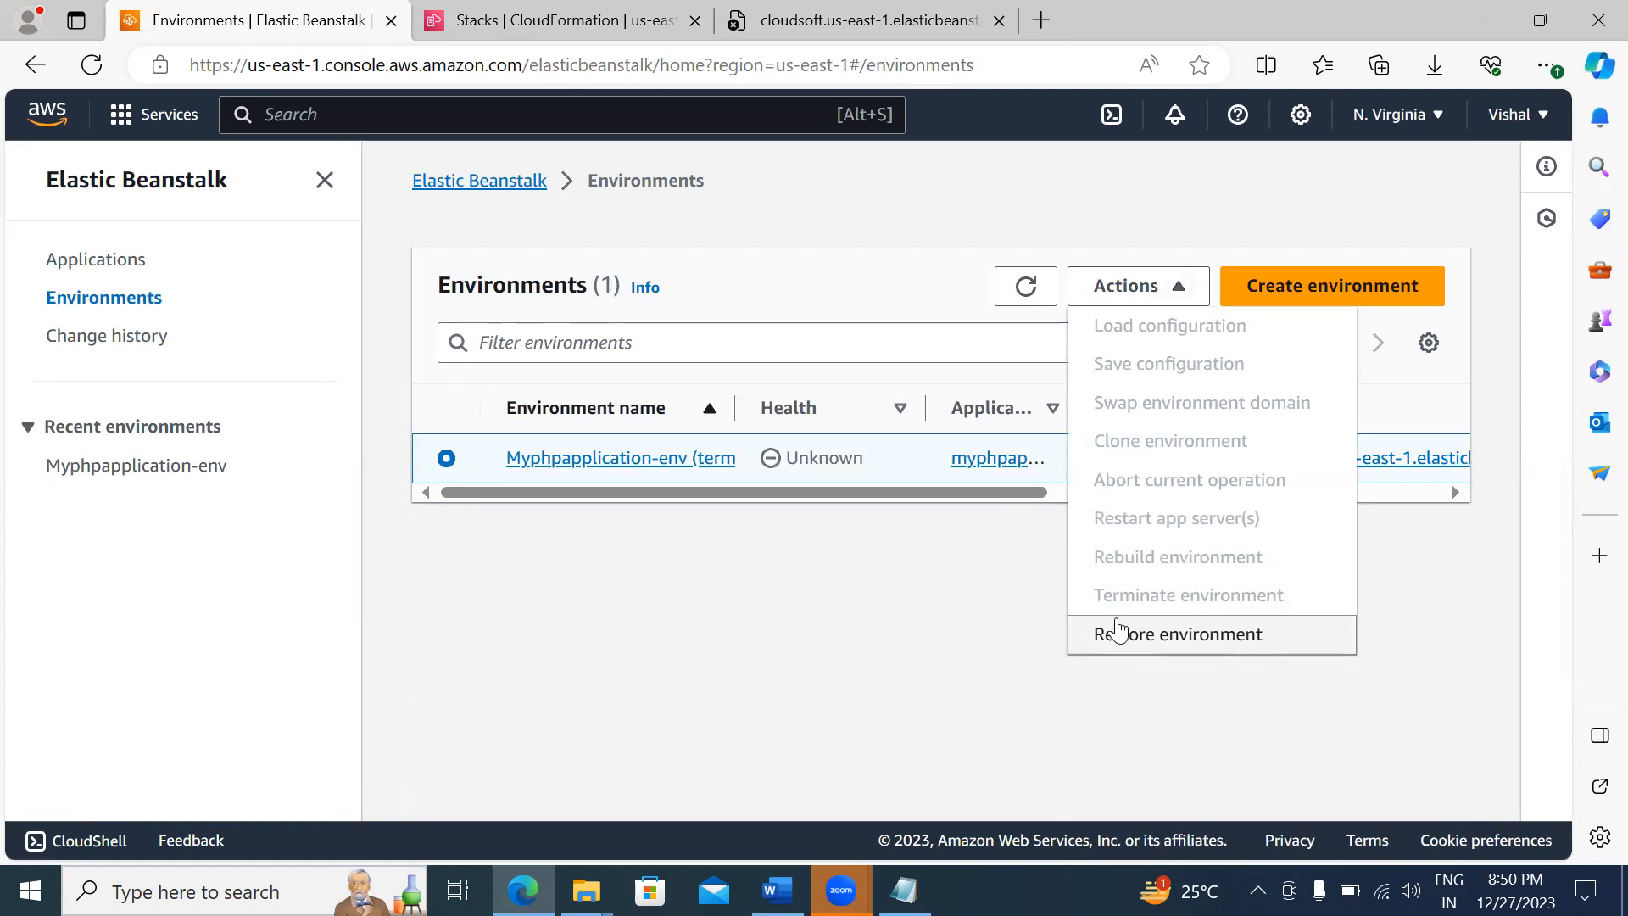
Step: Select myphpapplication in the Applications list and start deleting it
left_click(99, 263)
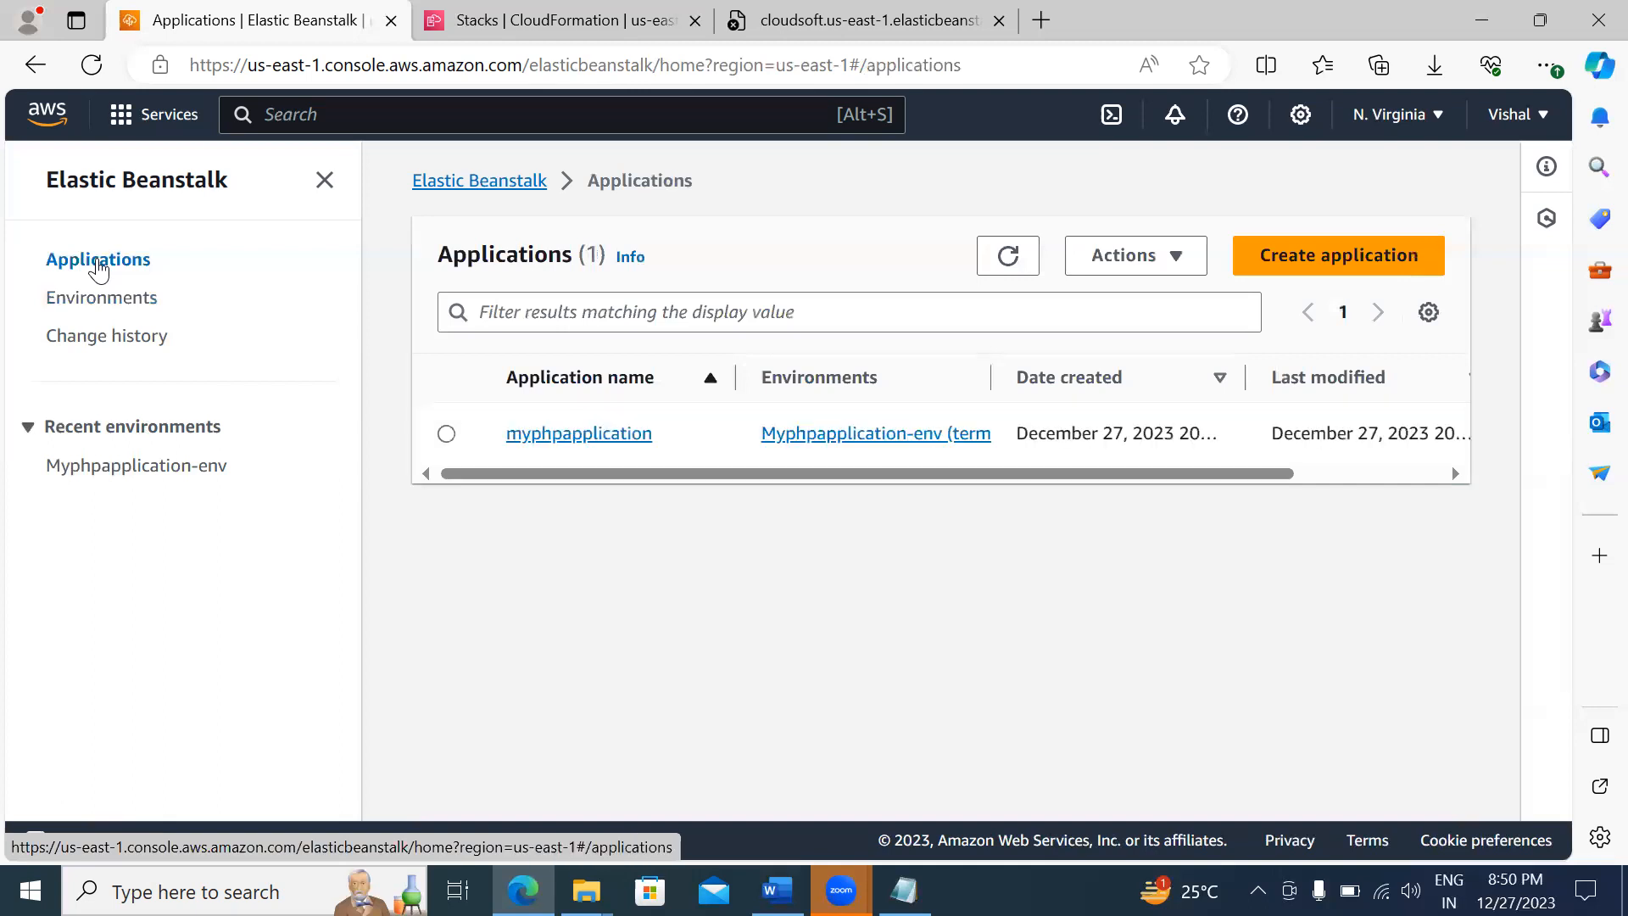
left_click(446, 434)
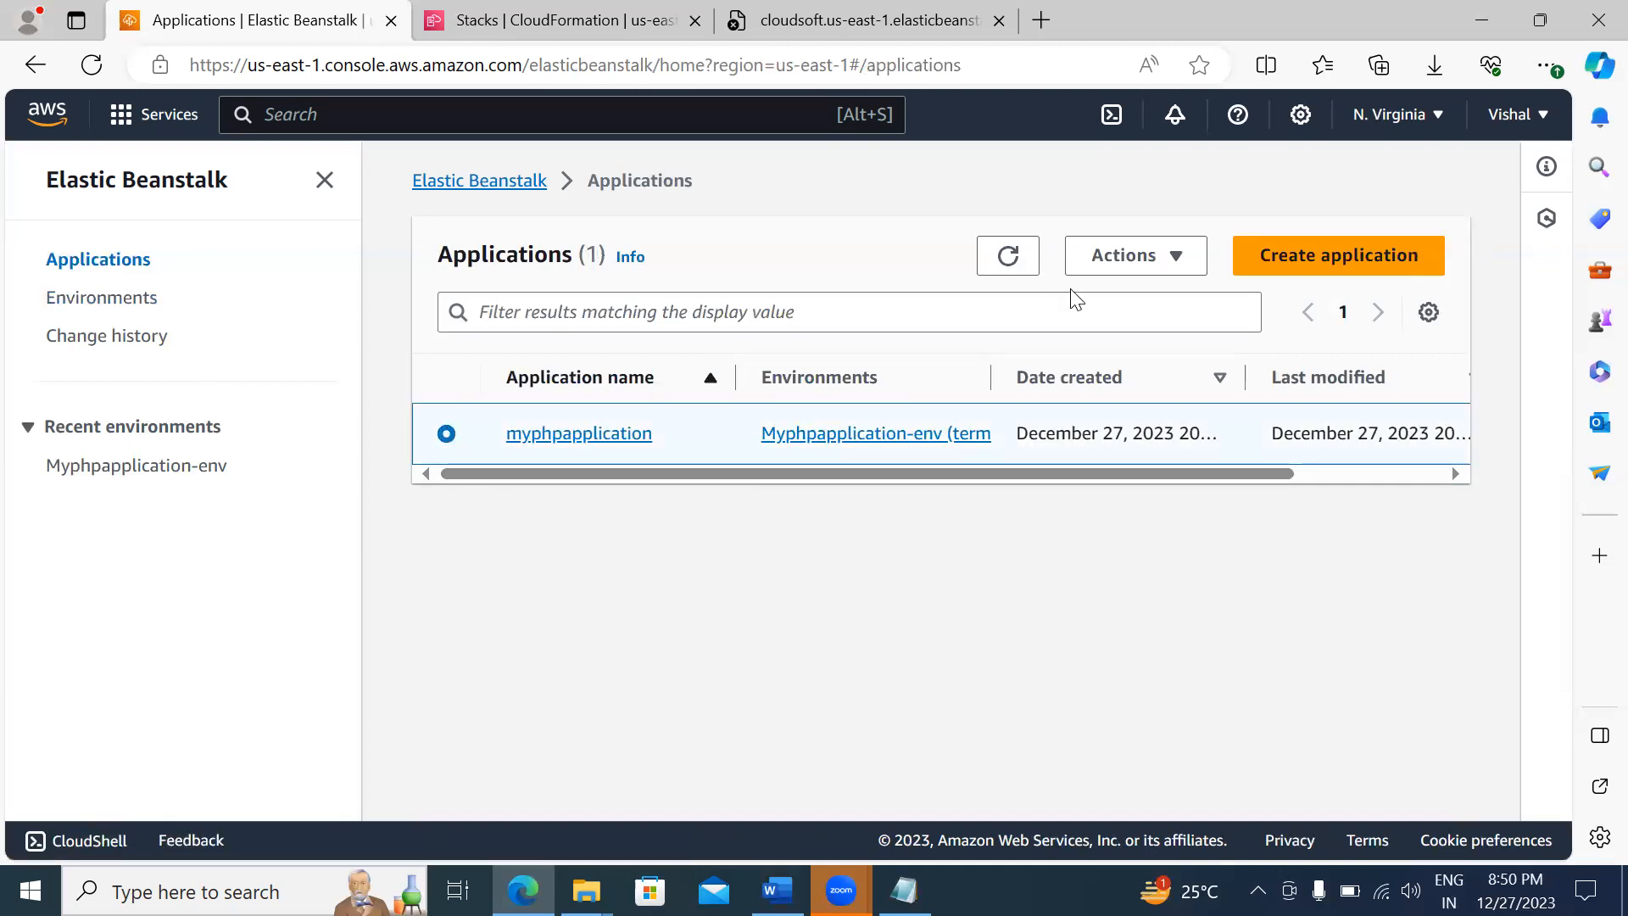
left_click(1099, 270)
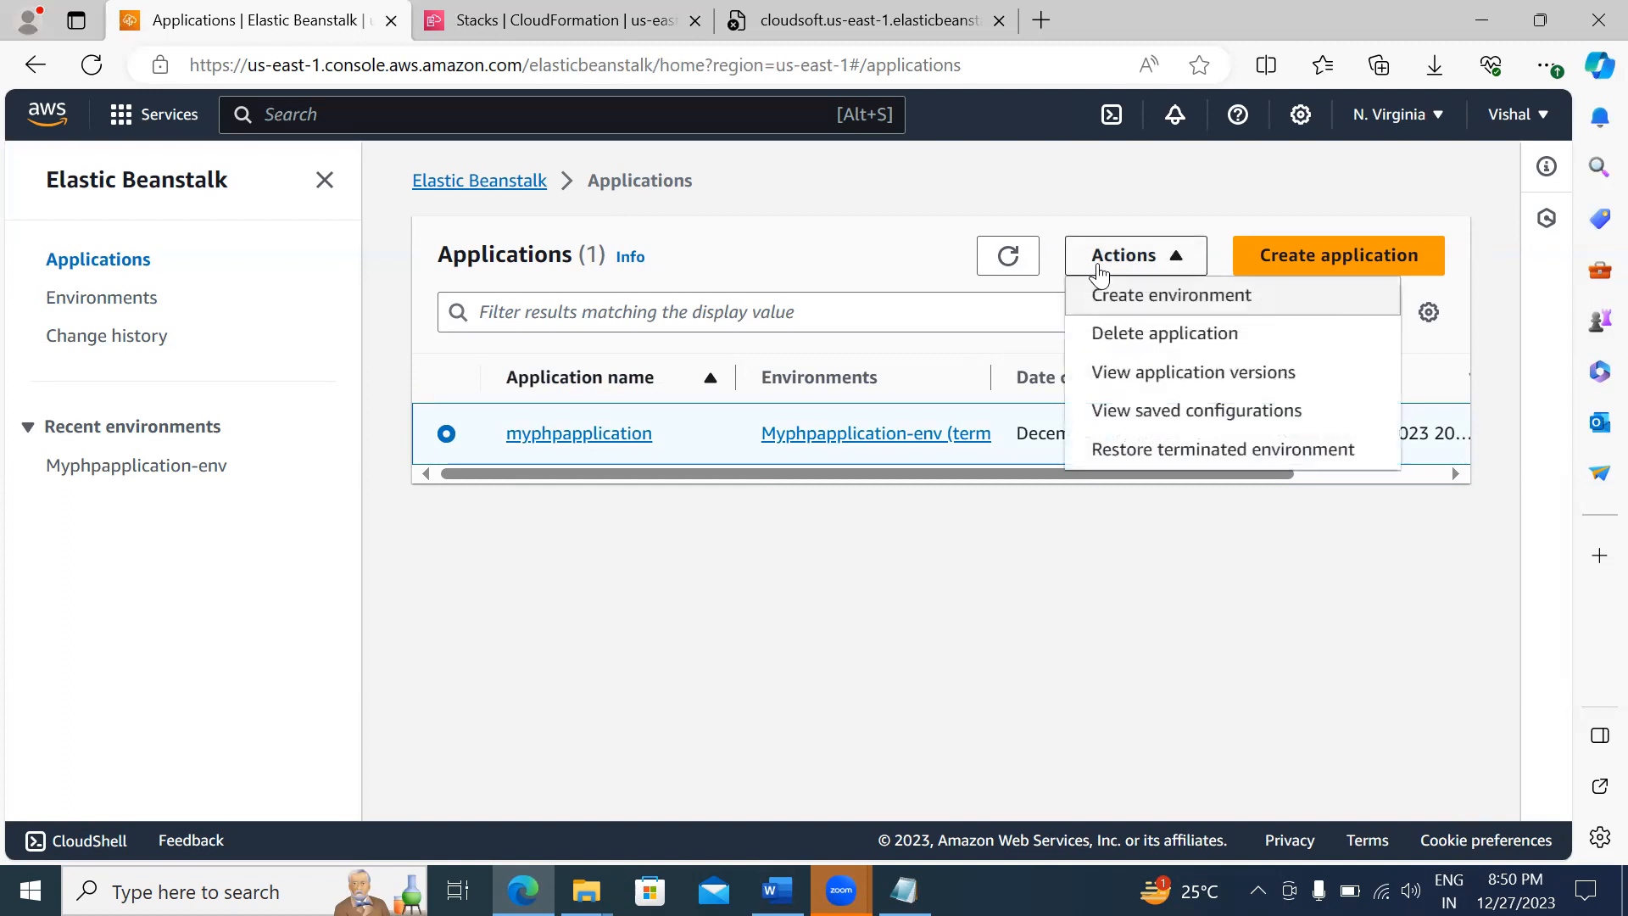
left_click(1114, 342)
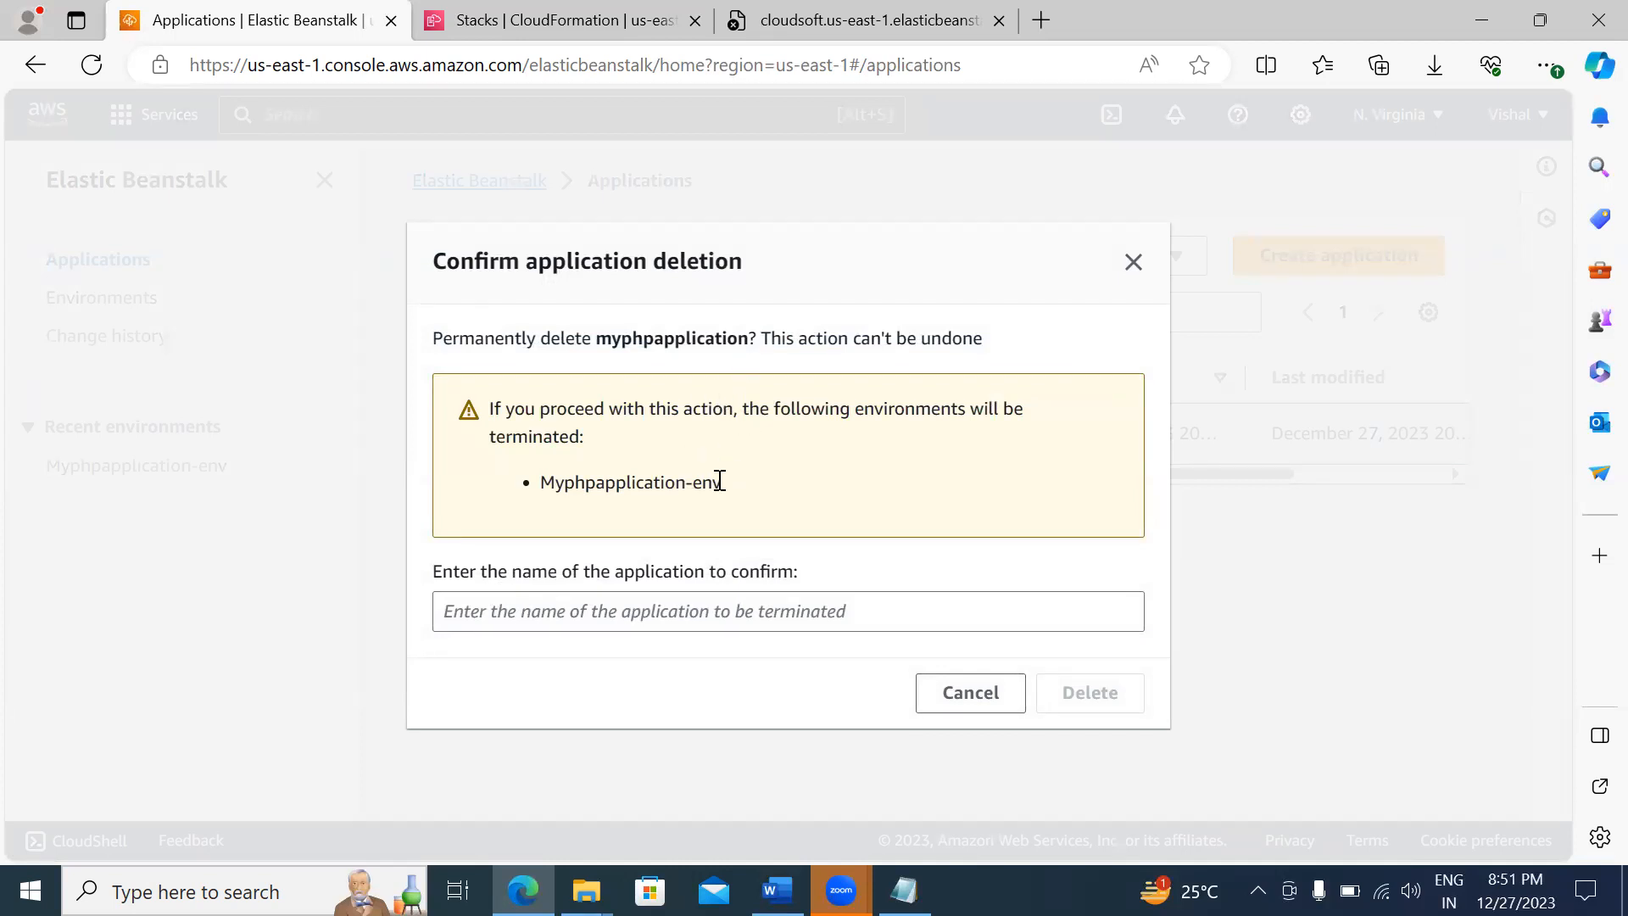
Step: Copy the name Myphpapplication-env from the deletion warning and paste it as the confirmation name
left_click_drag(719, 482, 542, 481)
right_click(553, 492)
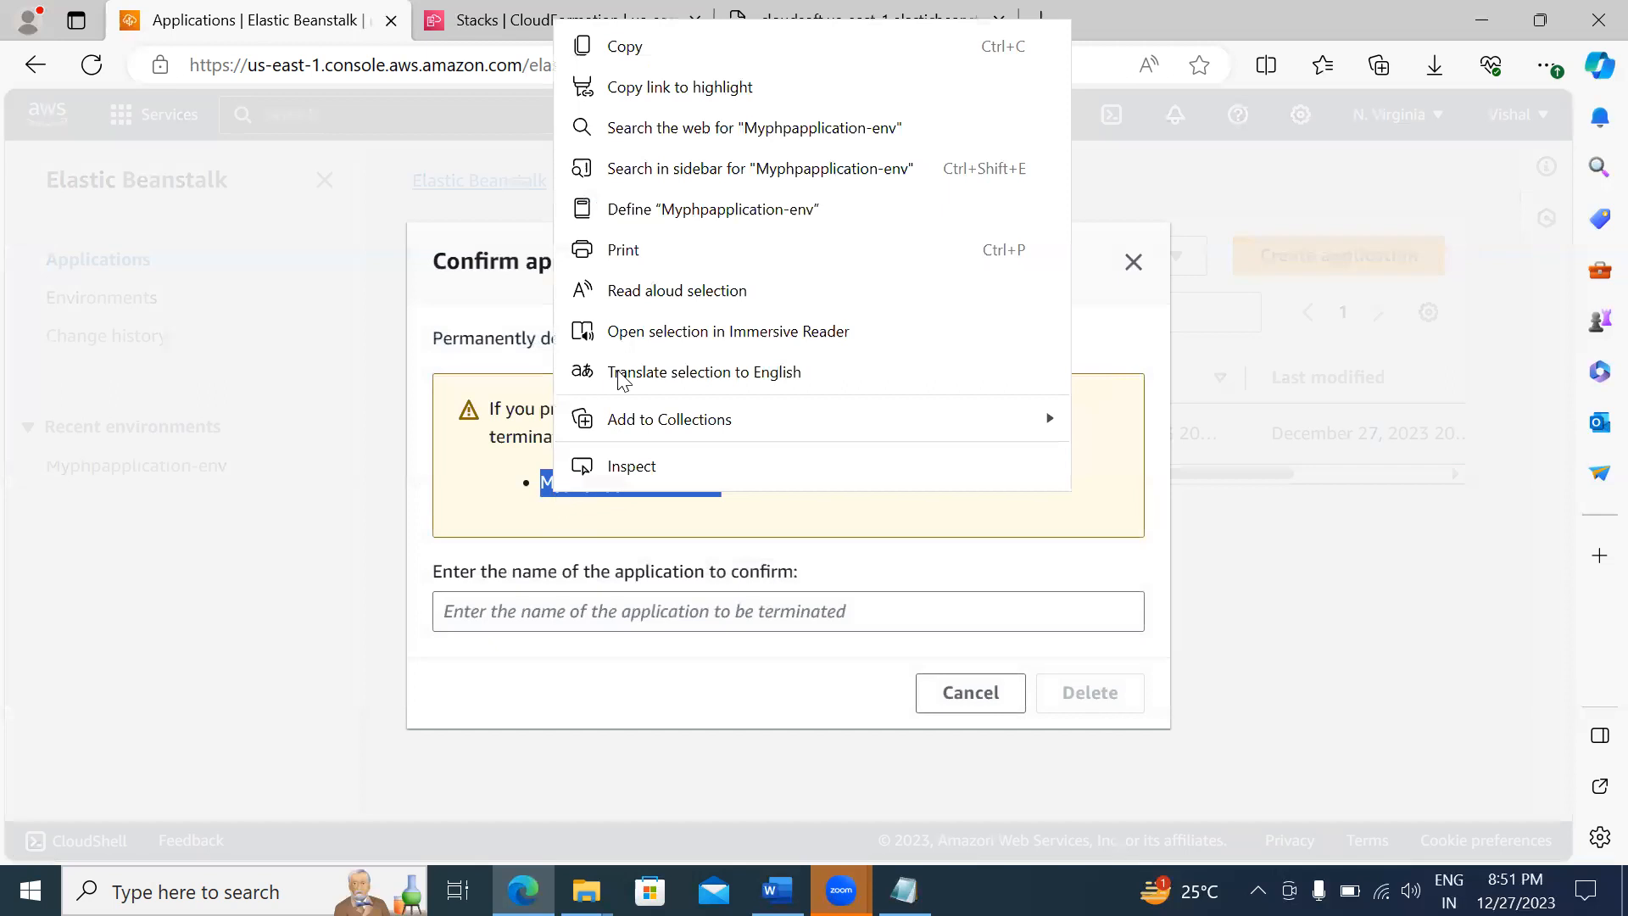
left_click(643, 46)
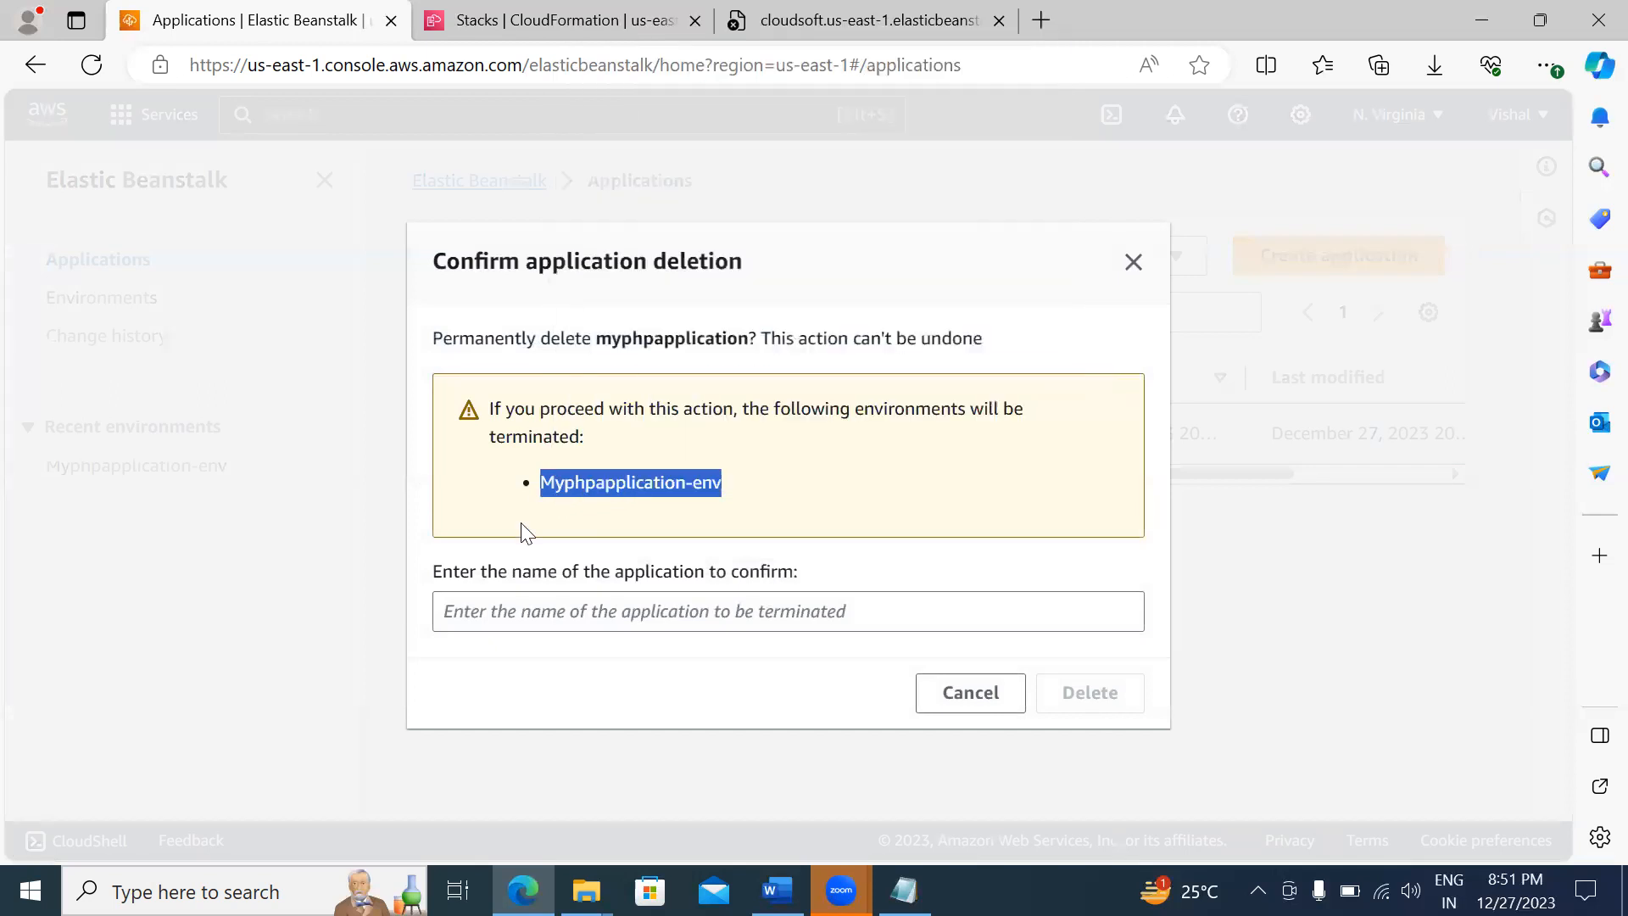
left_click(487, 607)
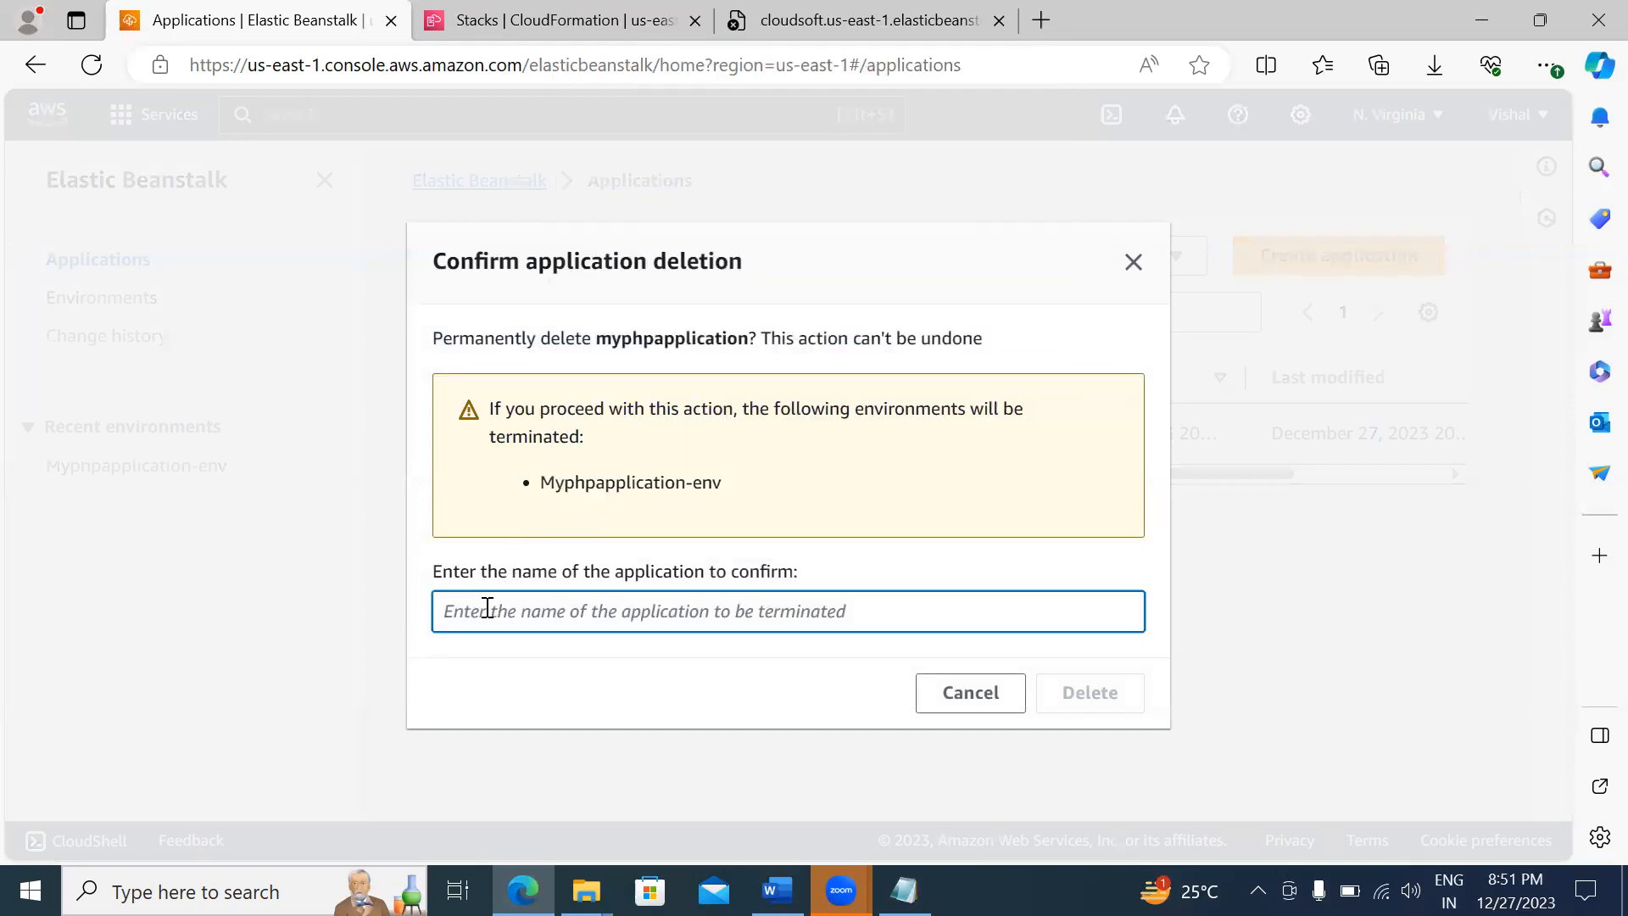
key("ctrl+v")
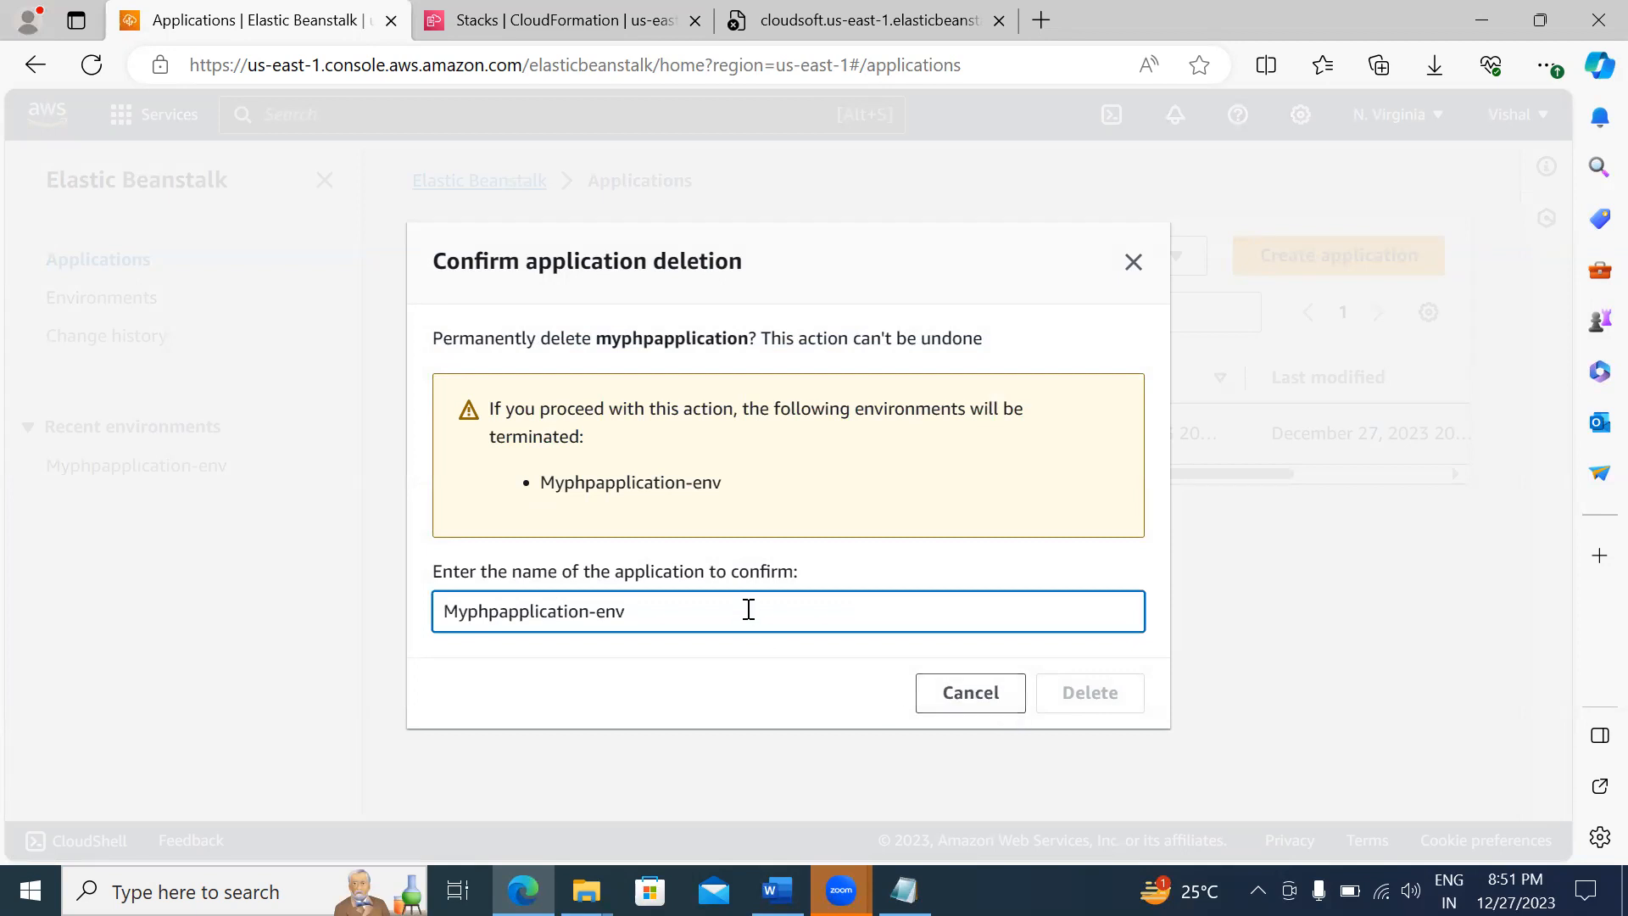
left_click(734, 669)
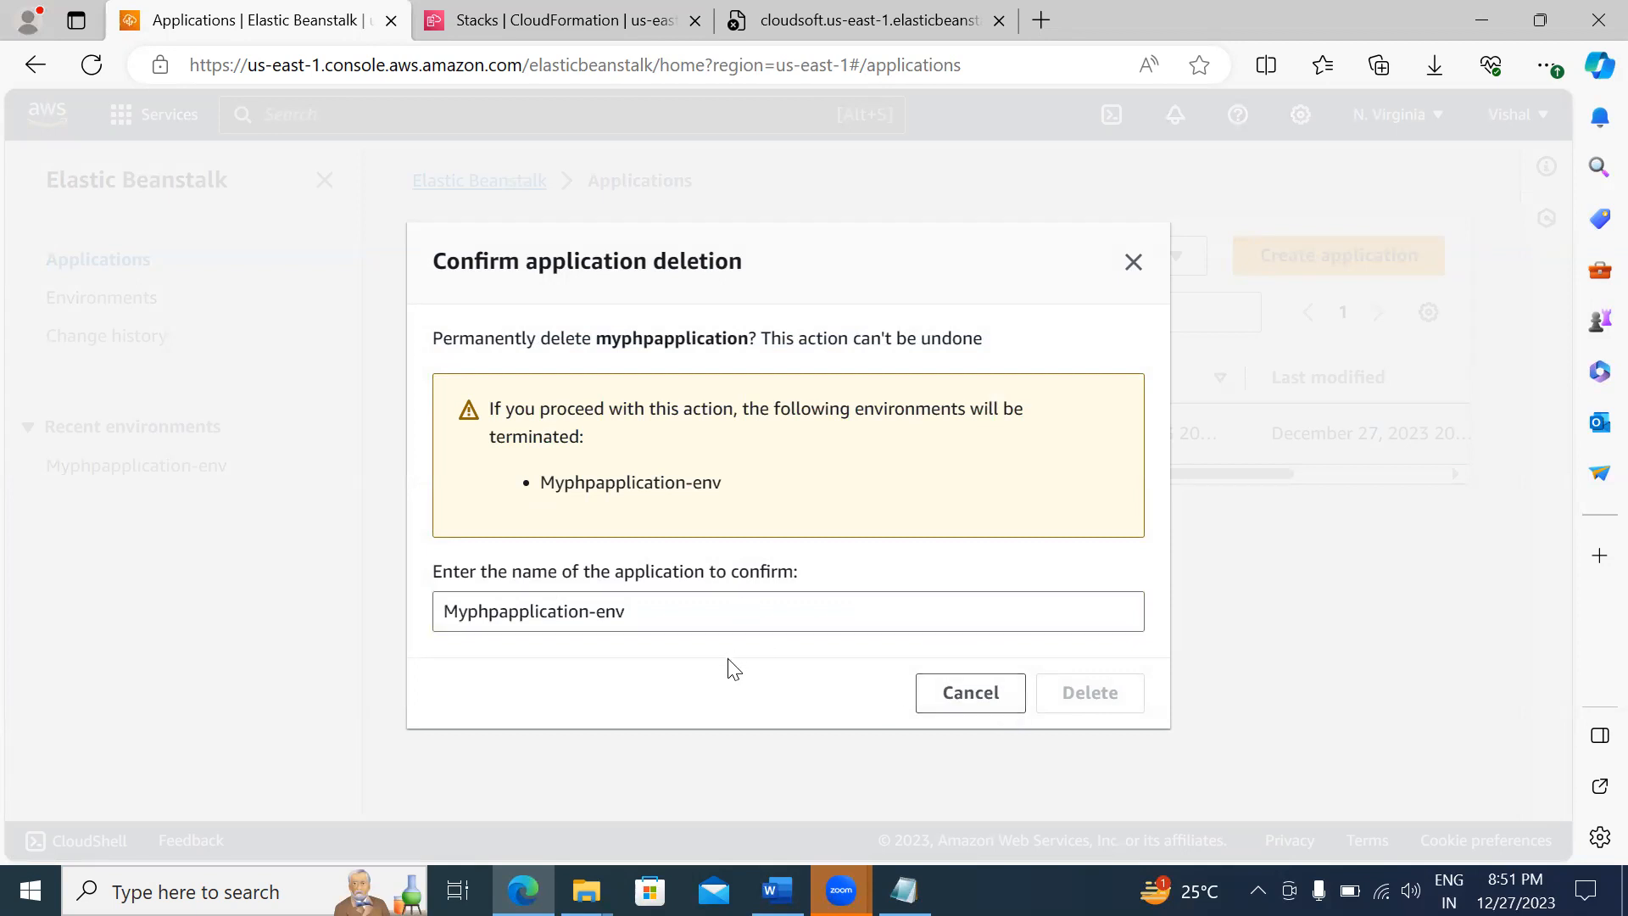
Step: Correct the deletion confirmation name to myphpapplication, removing the -env suffix and using a lowercase m
left_click(632, 622)
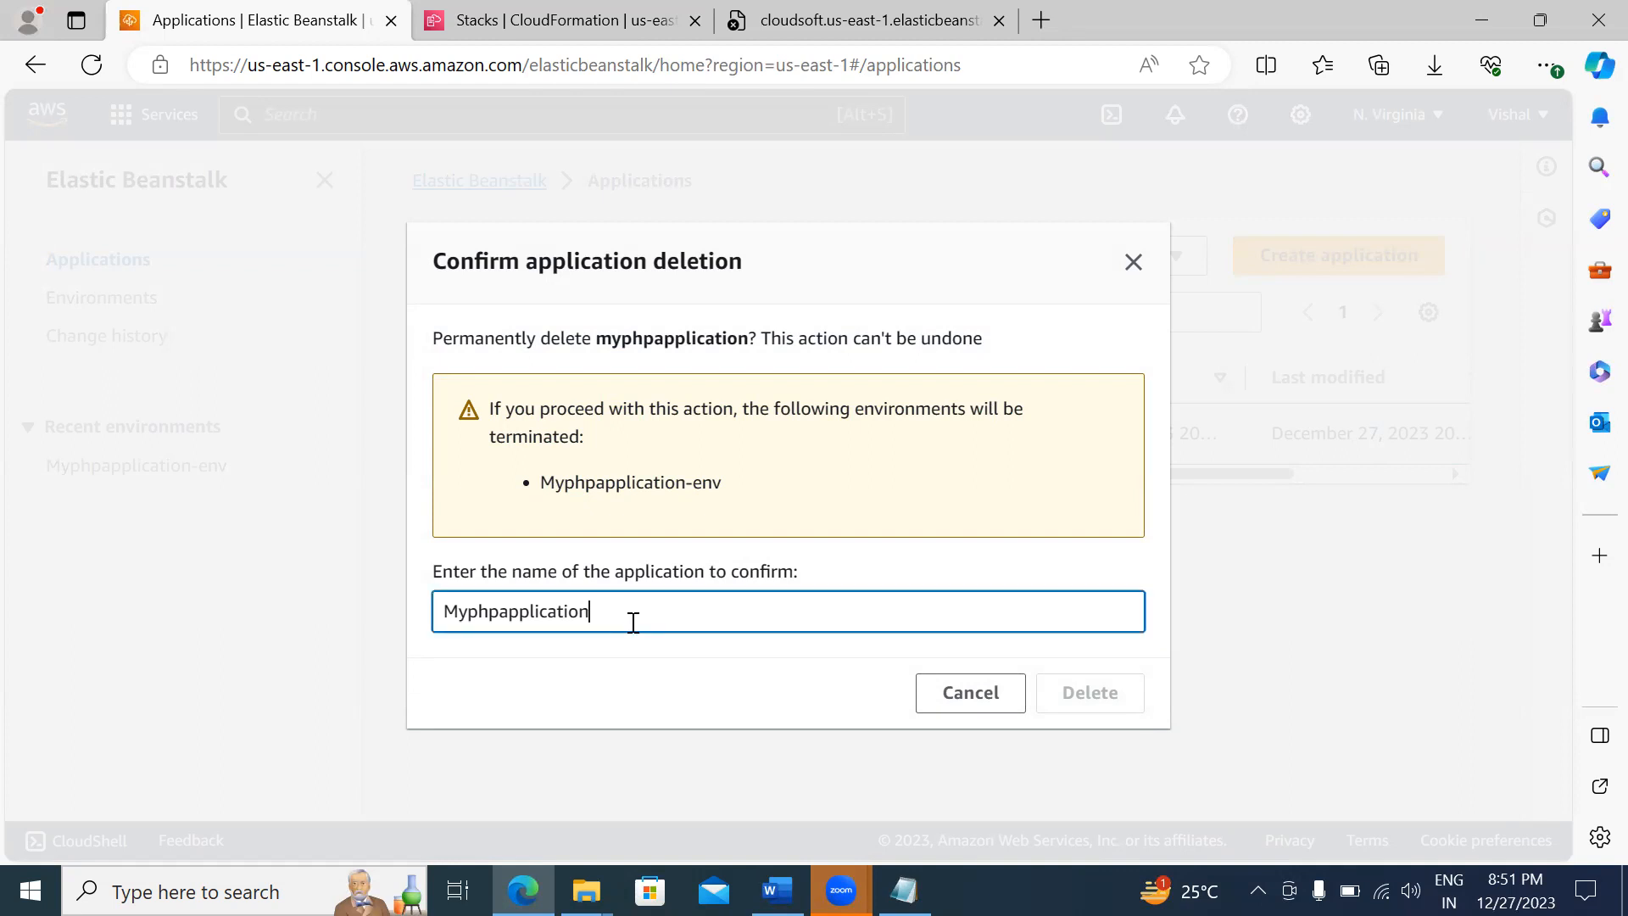
left_click(678, 661)
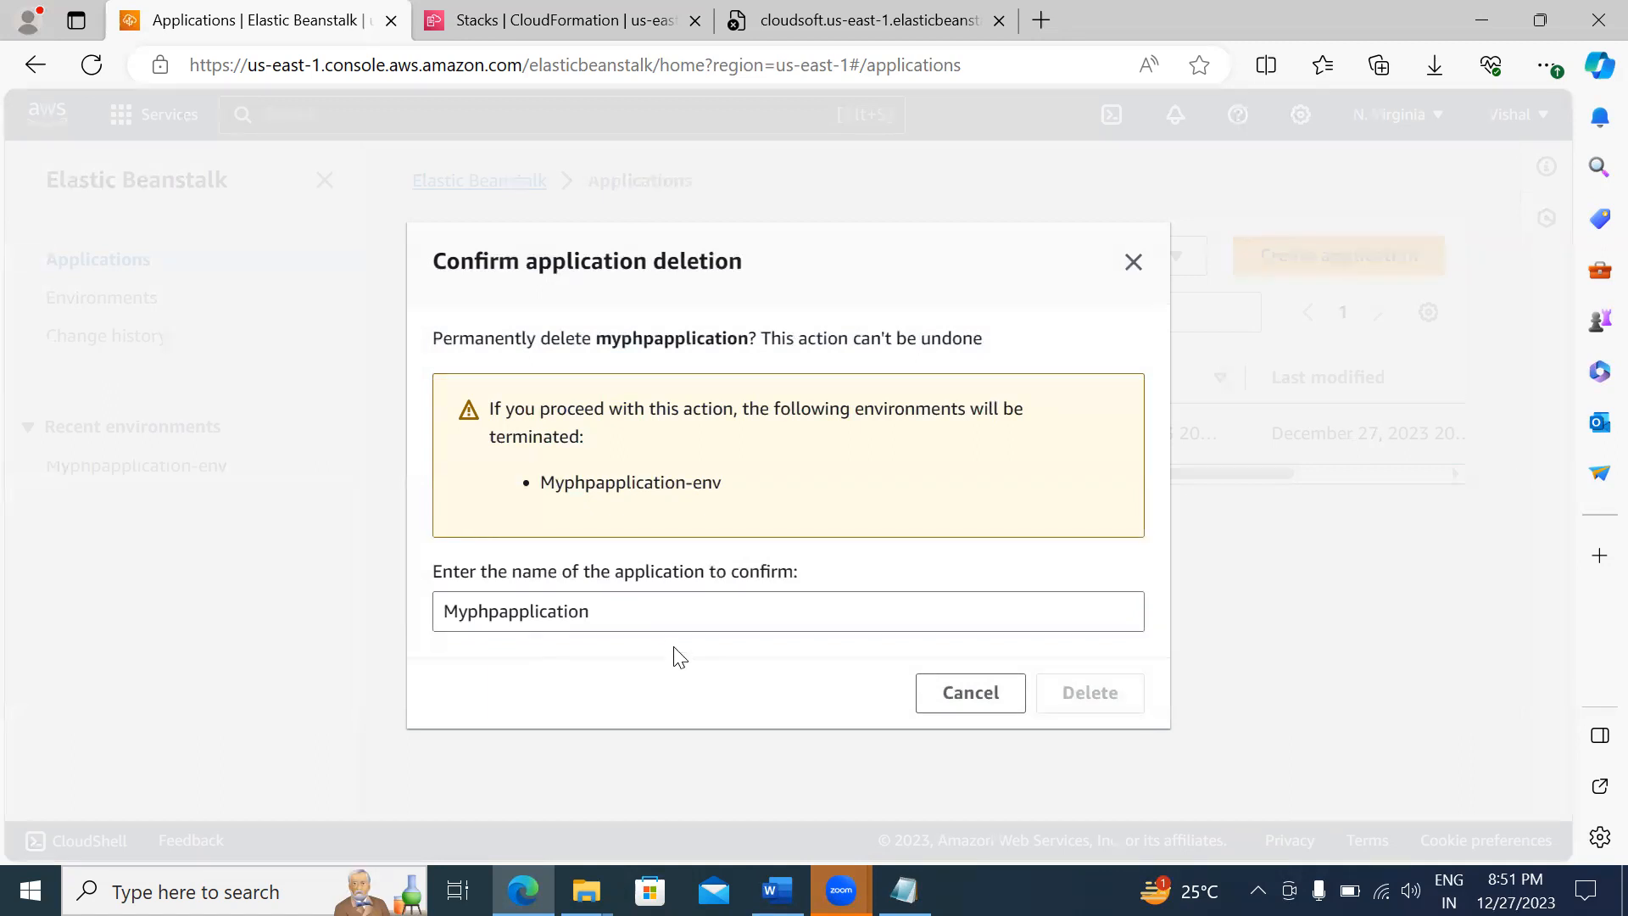
left_click(458, 610)
key("BackSpace")
type("m")
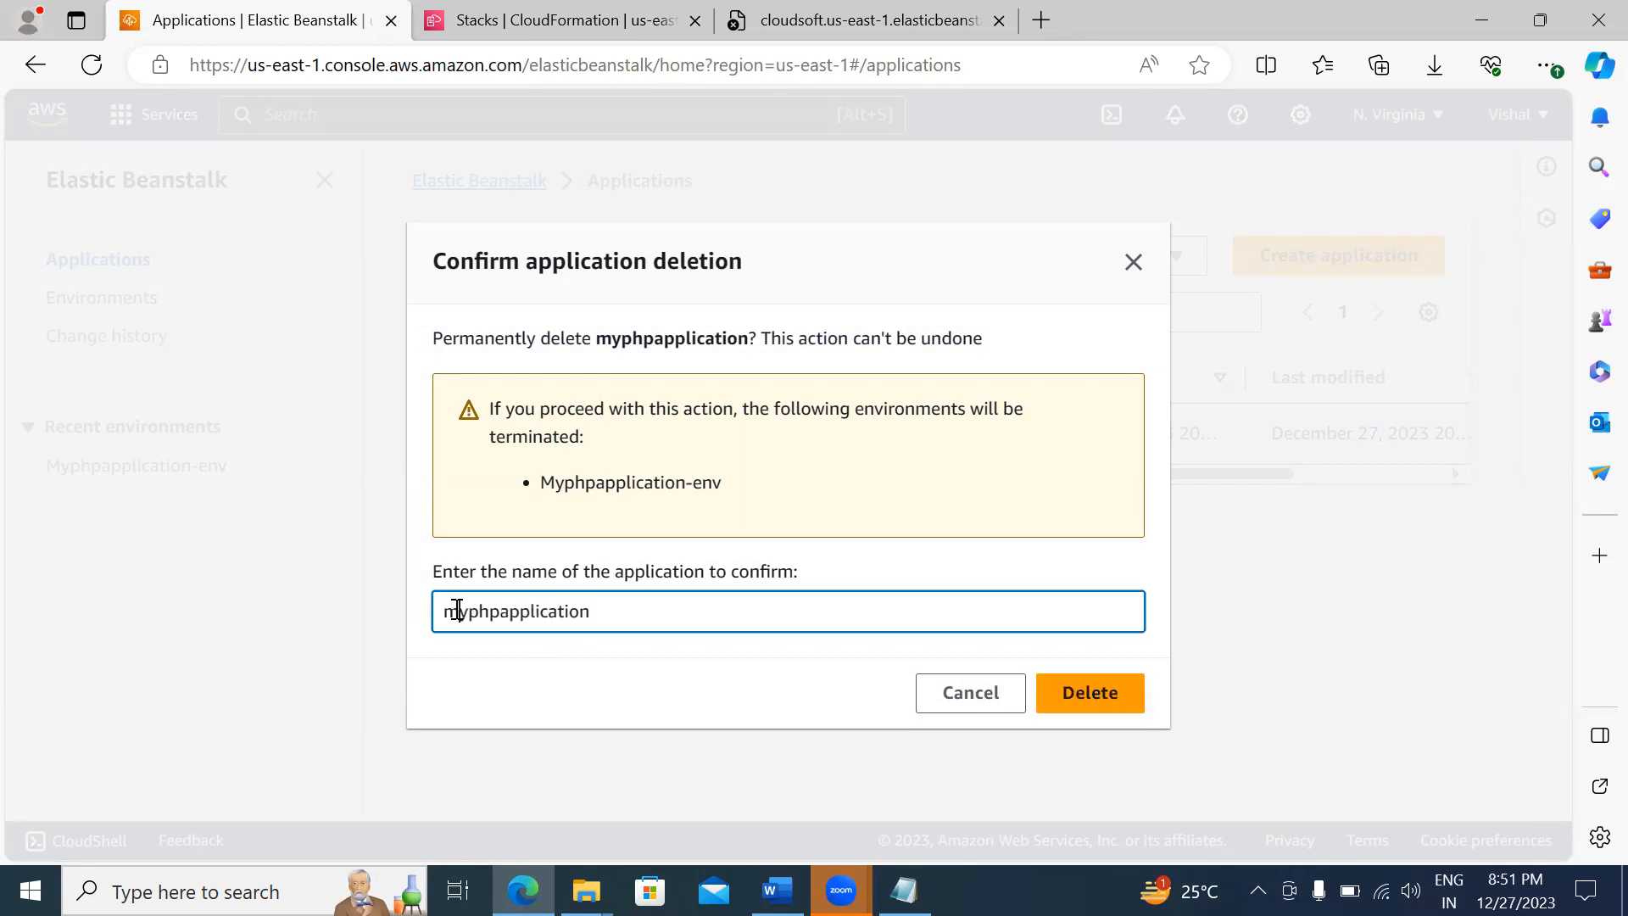
Step: Confirm the permanent deletion of the myphpapplication application
left_click(1103, 700)
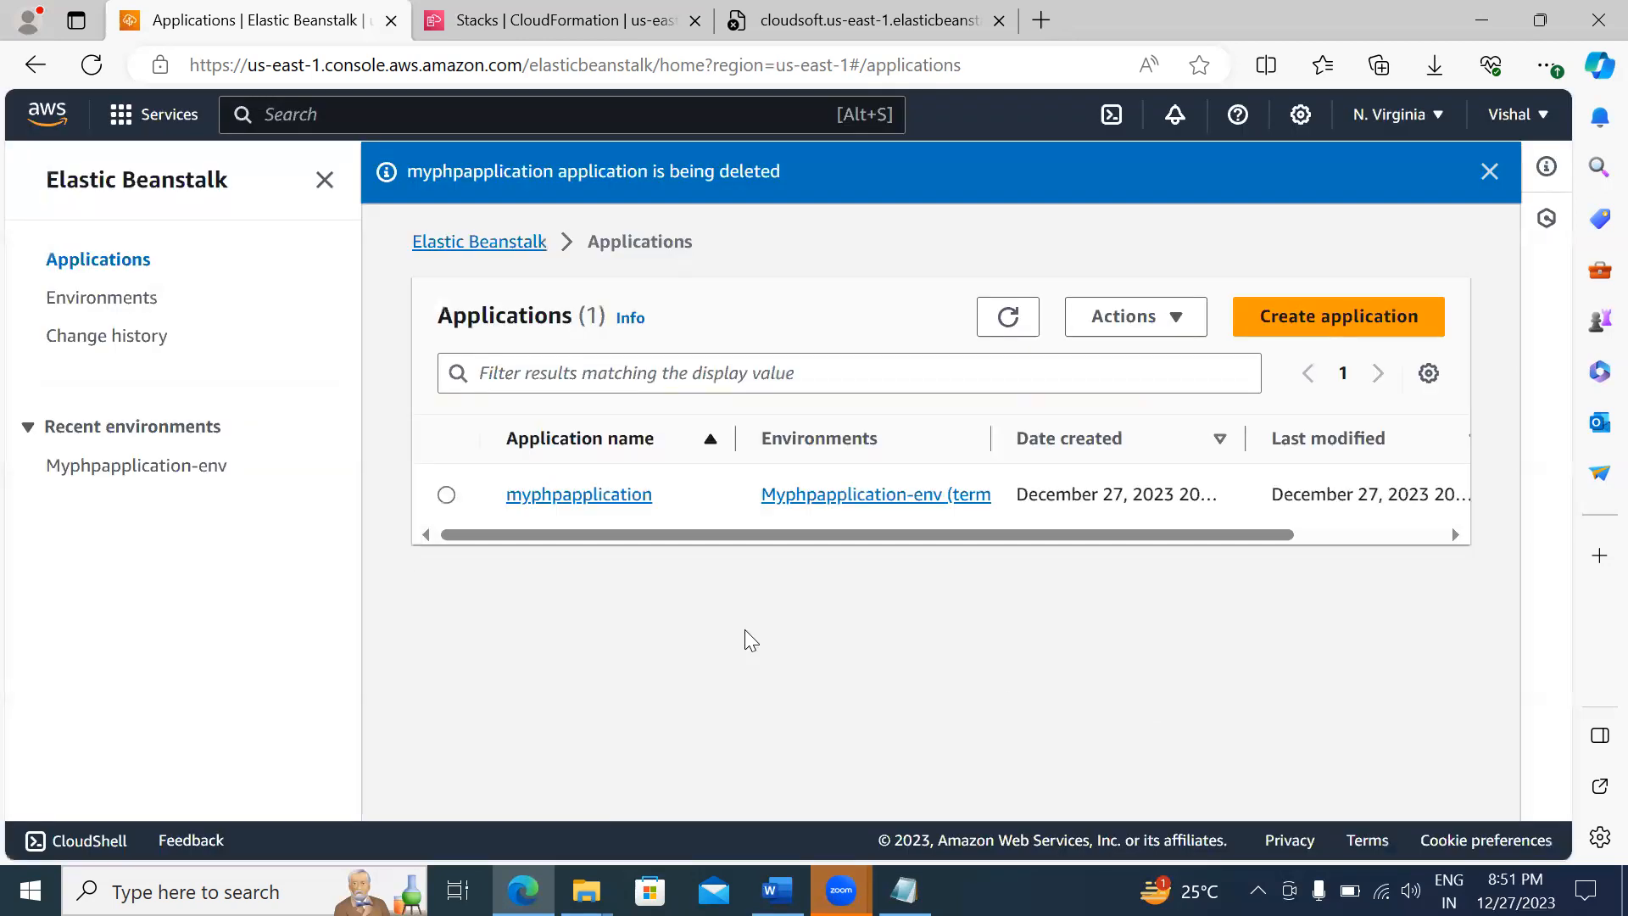
left_click(447, 495)
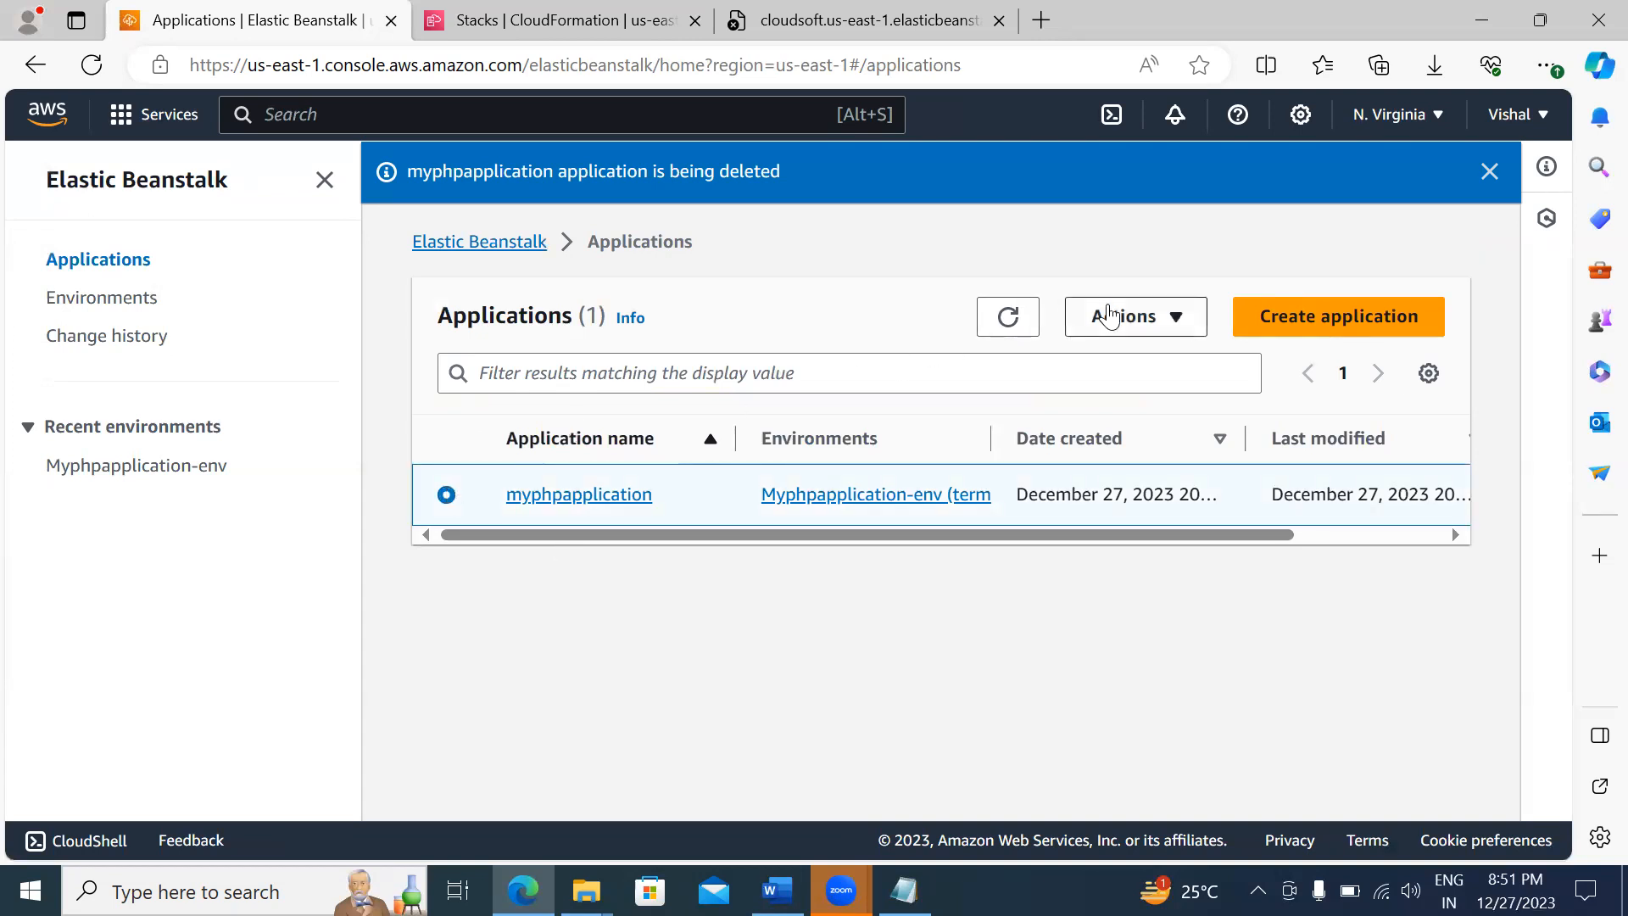
left_click(1144, 323)
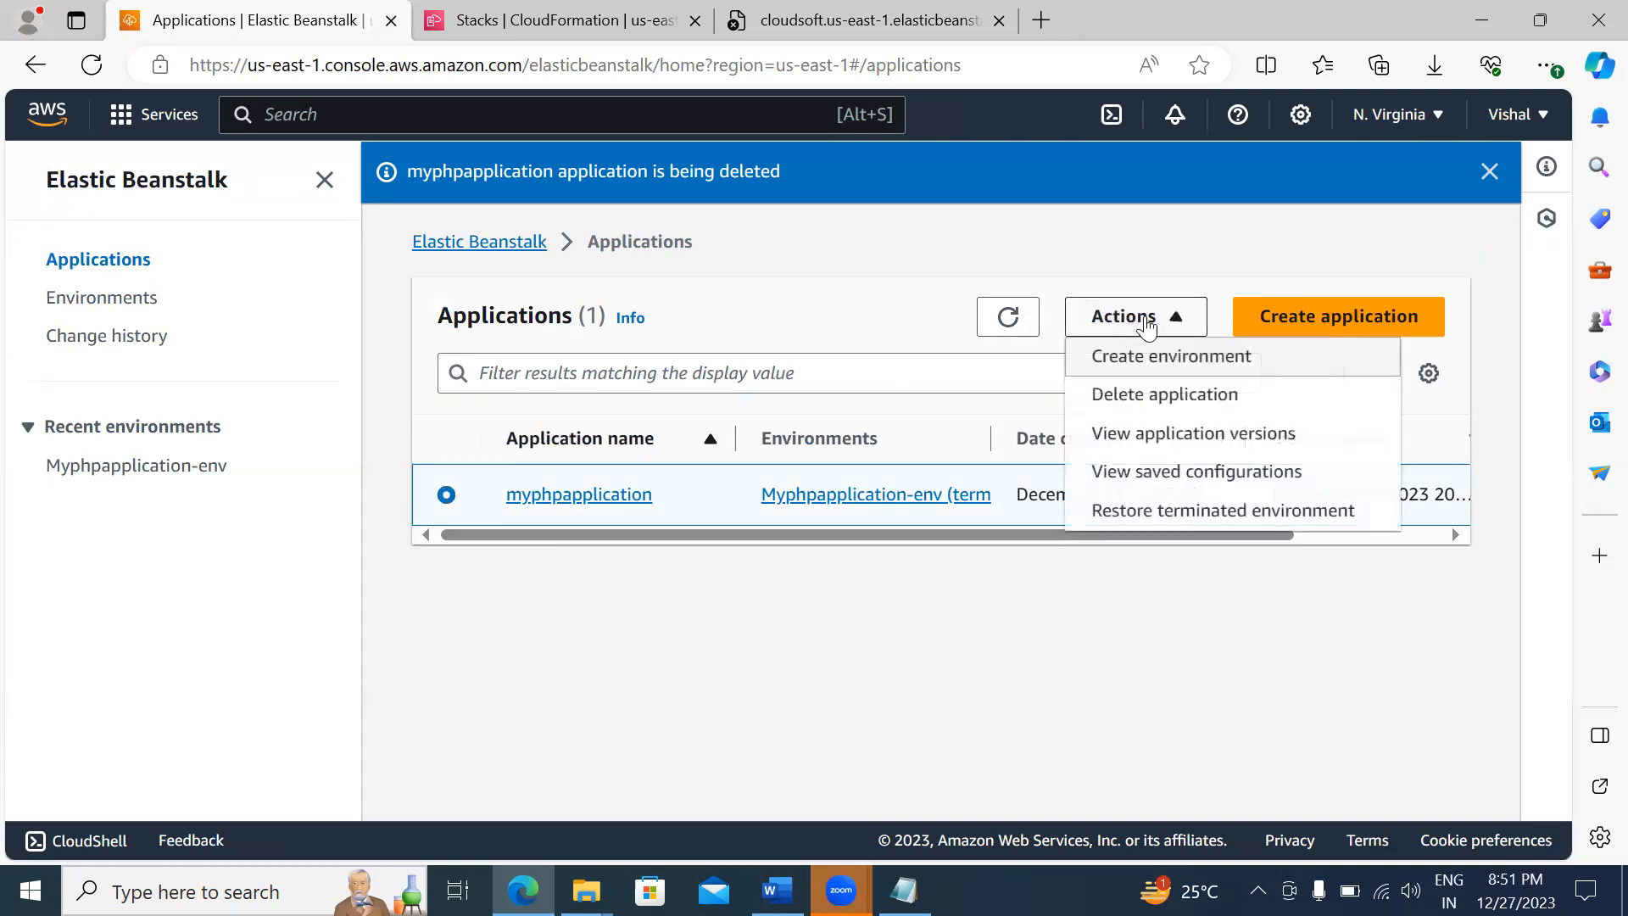
left_click(1155, 408)
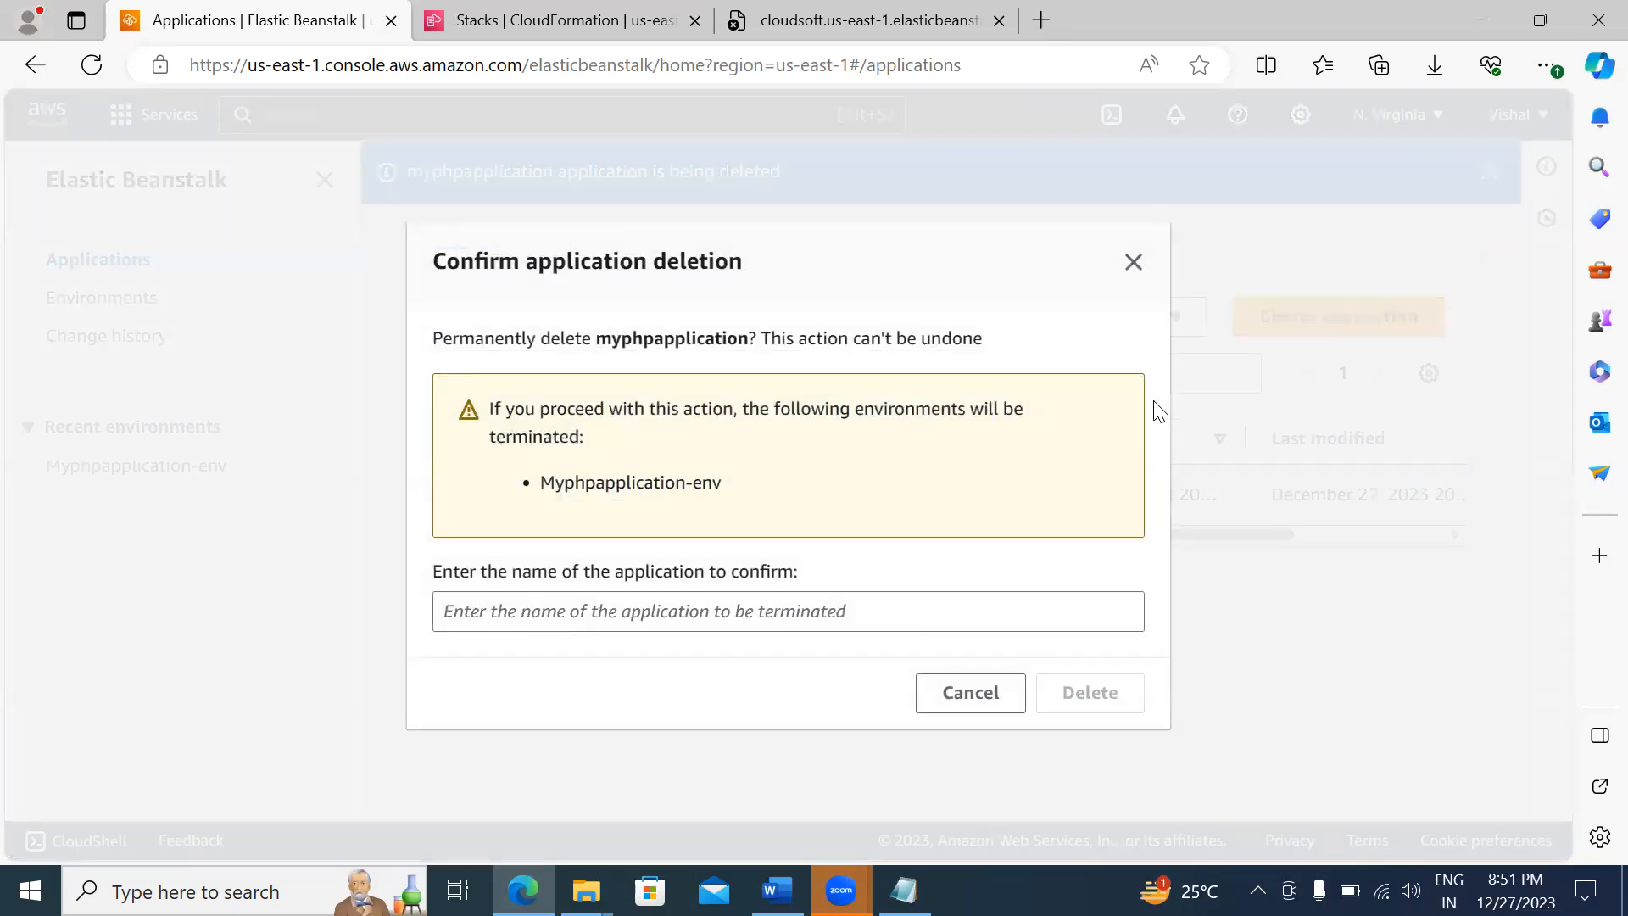
left_click(969, 694)
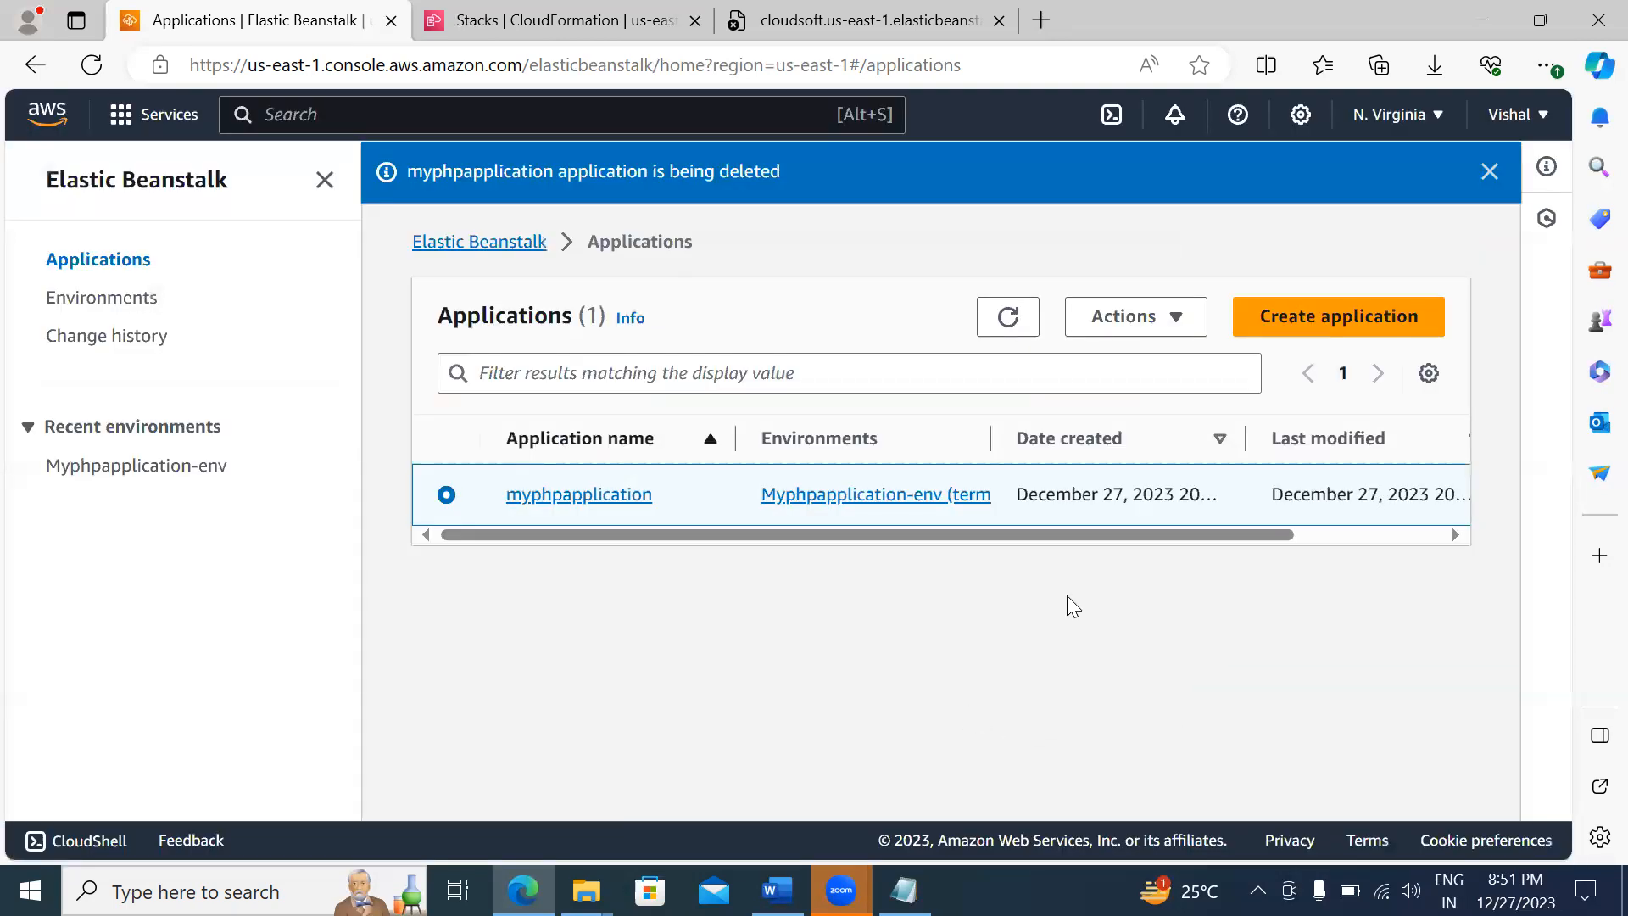
Step: Refresh the Applications list, then check which actions are available for Myphpapplication-env in the Environments list
left_click(1010, 322)
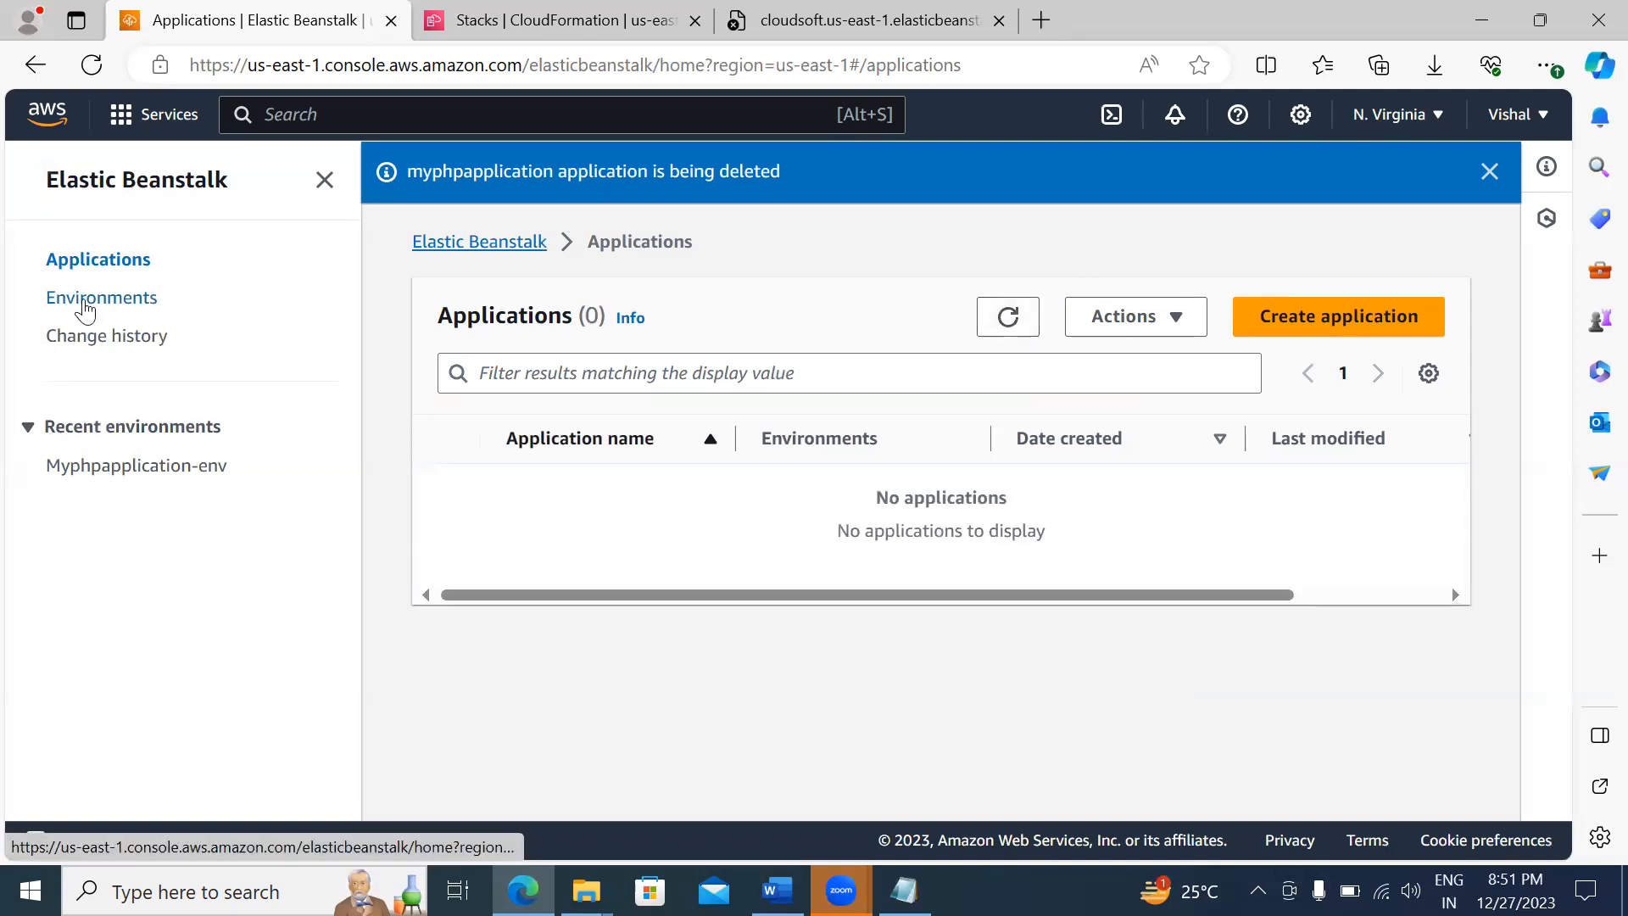
left_click(85, 309)
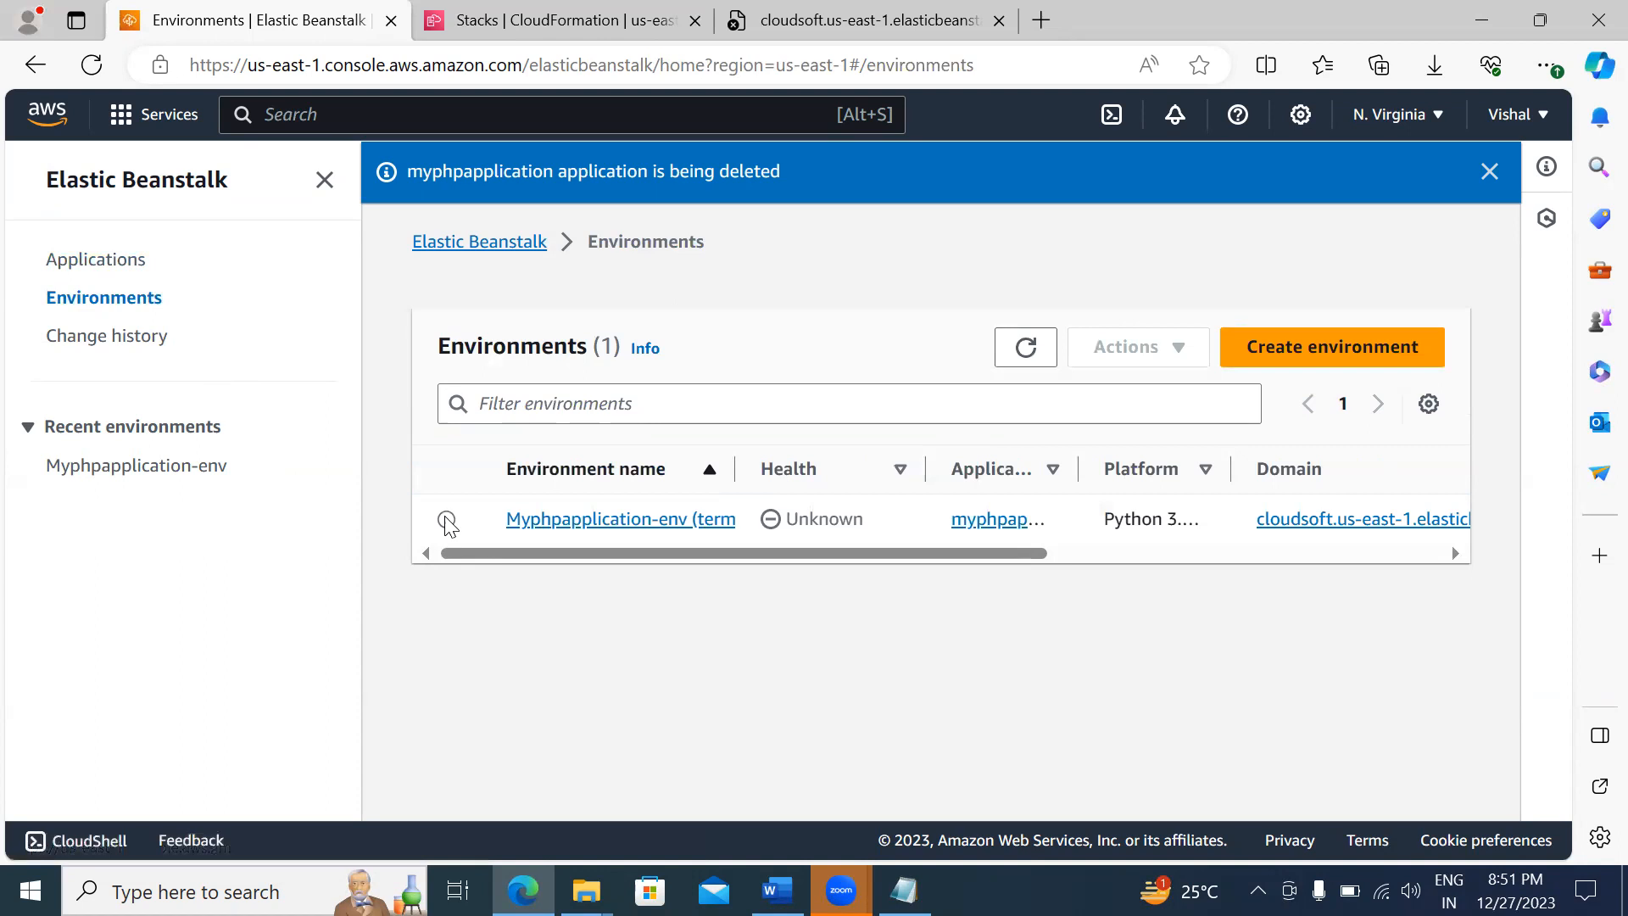
left_click(447, 520)
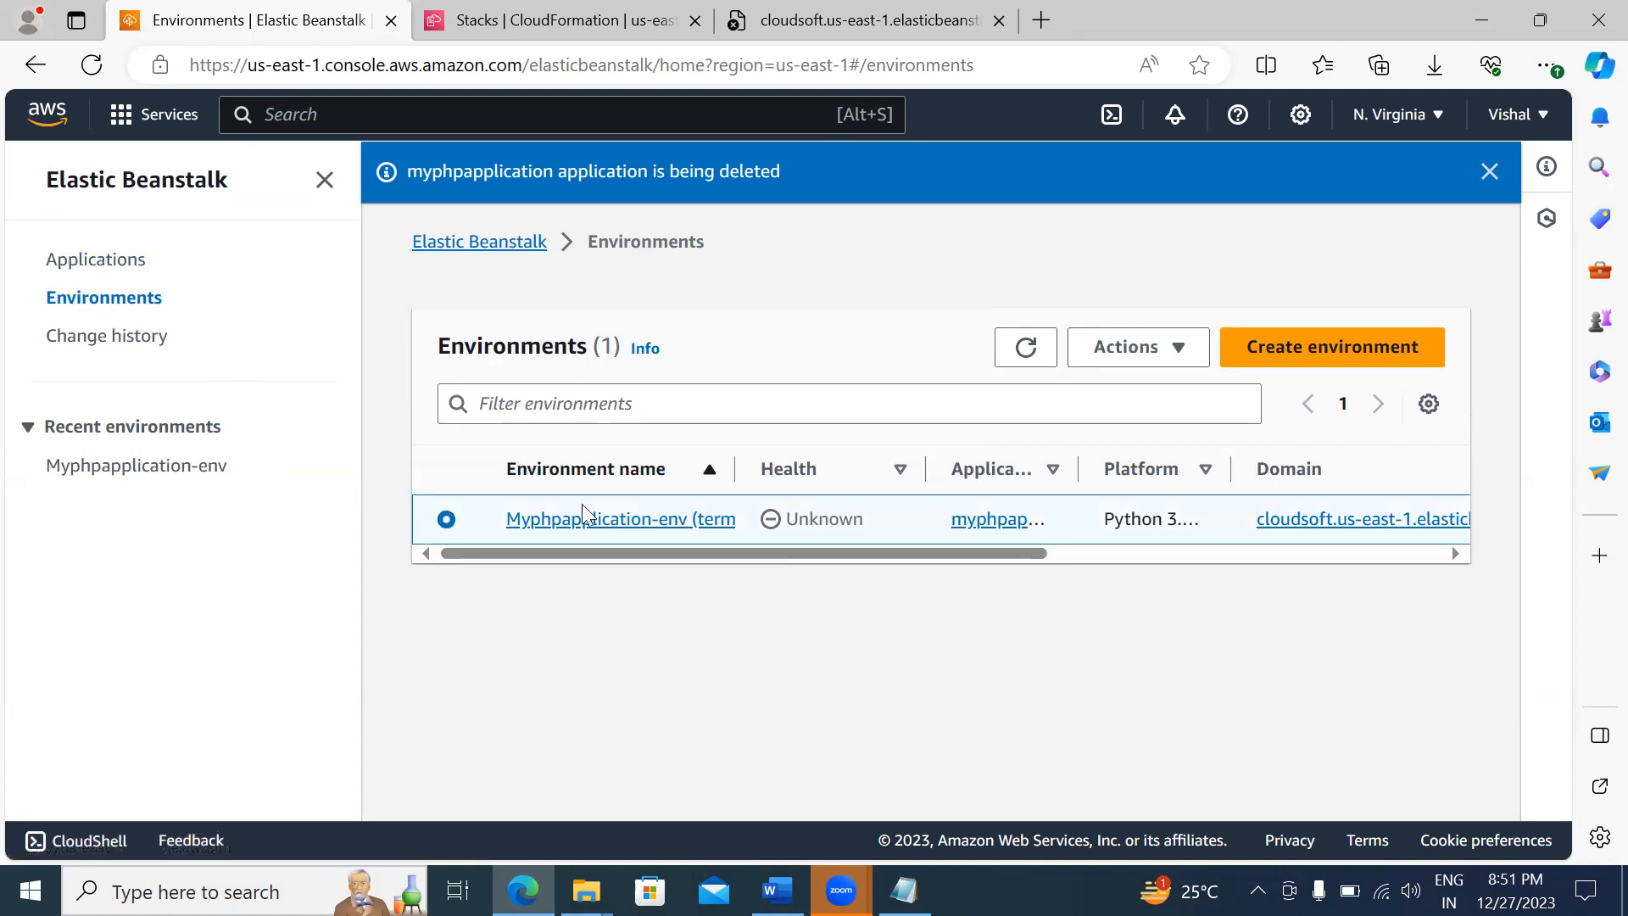
left_click(1166, 349)
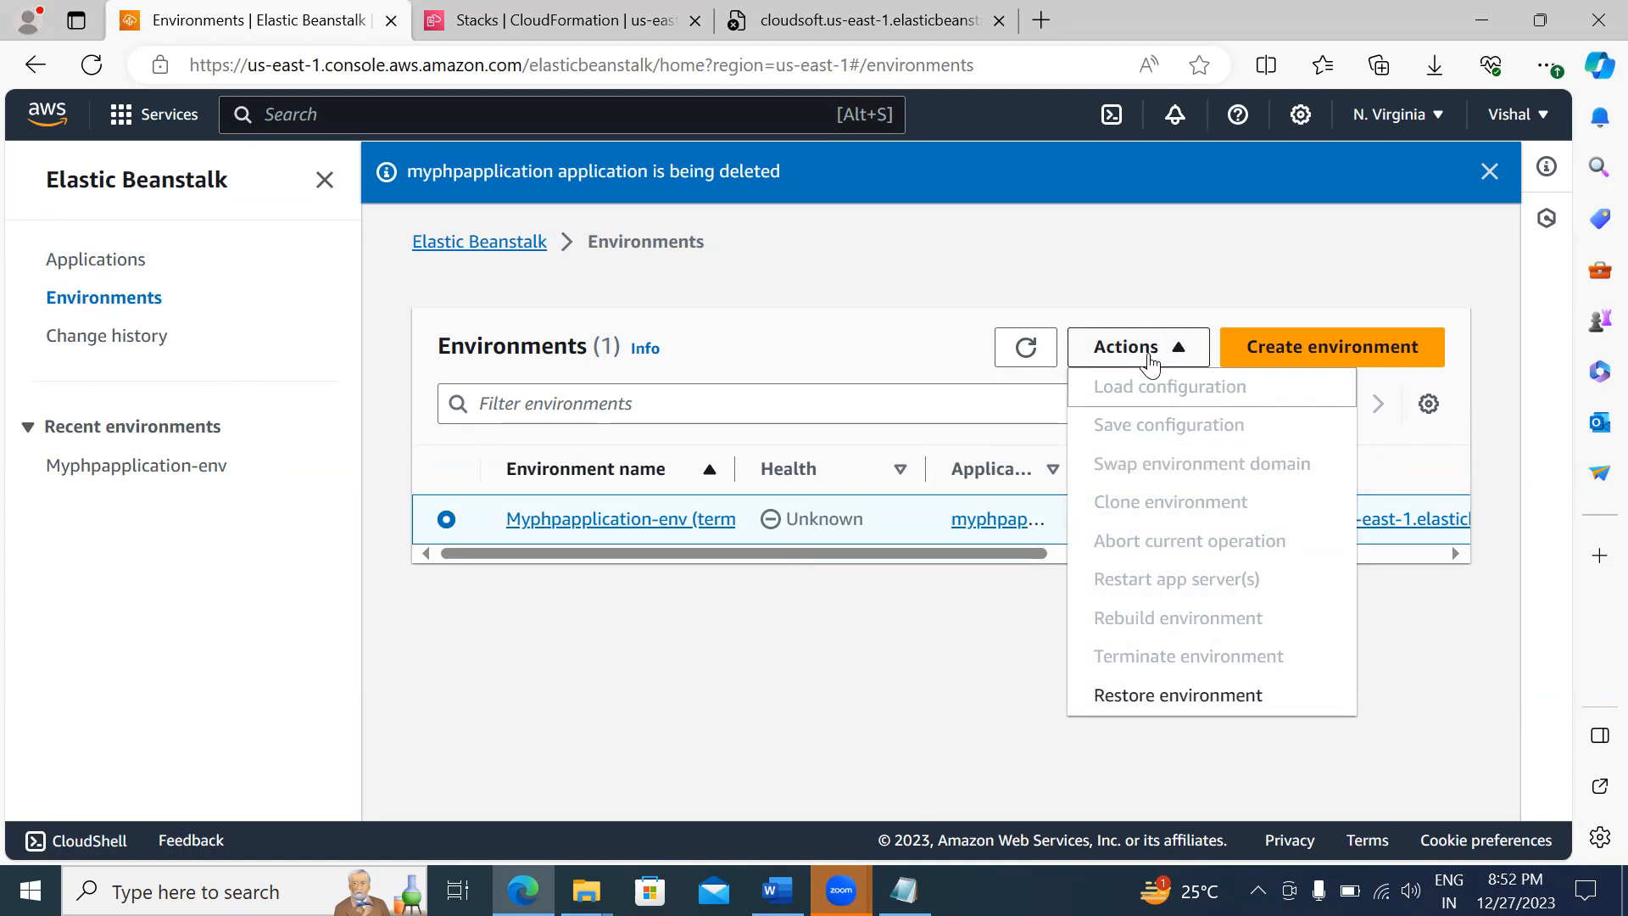
left_click(841, 612)
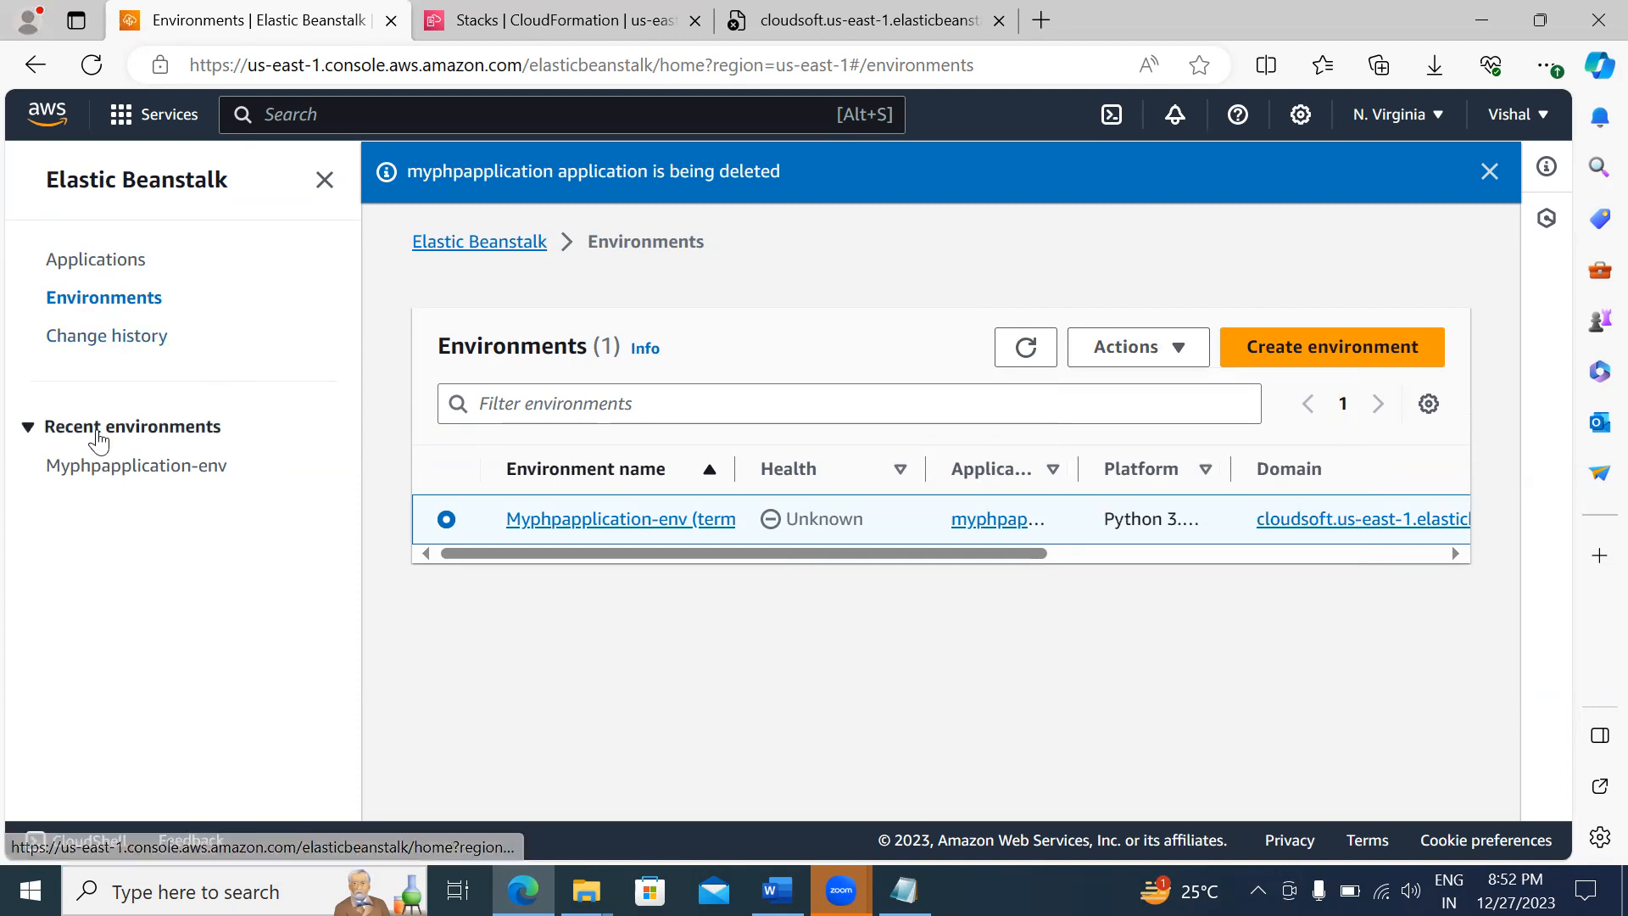
Step: Check the Applications list again, then try to restore the terminated Myphpapplication-env environment
left_click(98, 265)
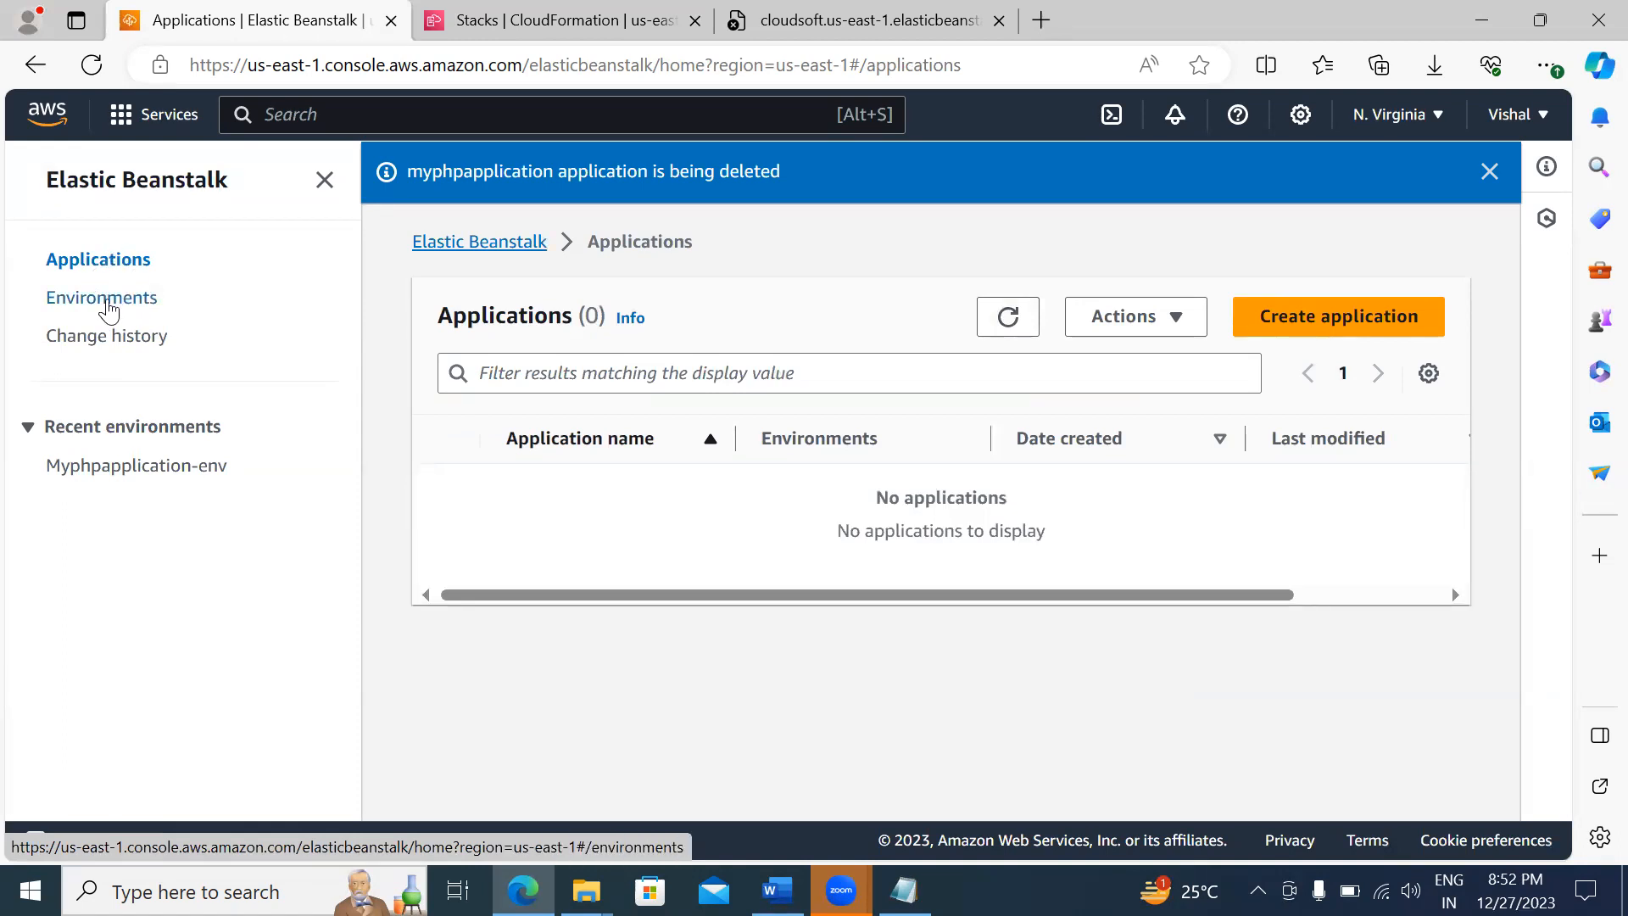
left_click(107, 306)
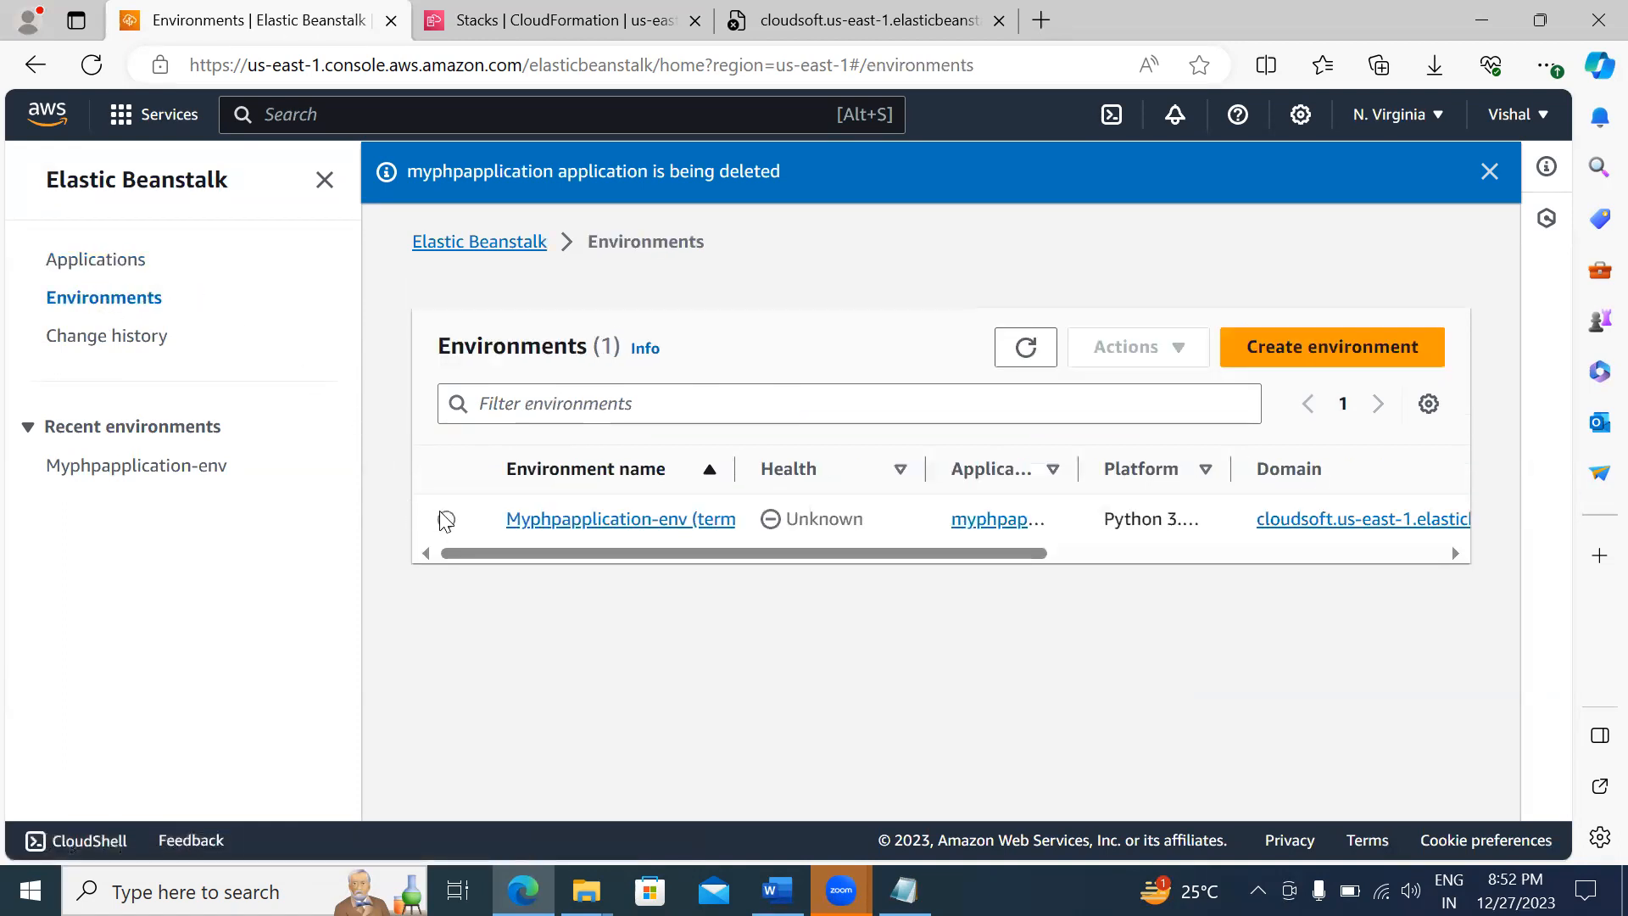
left_click(446, 519)
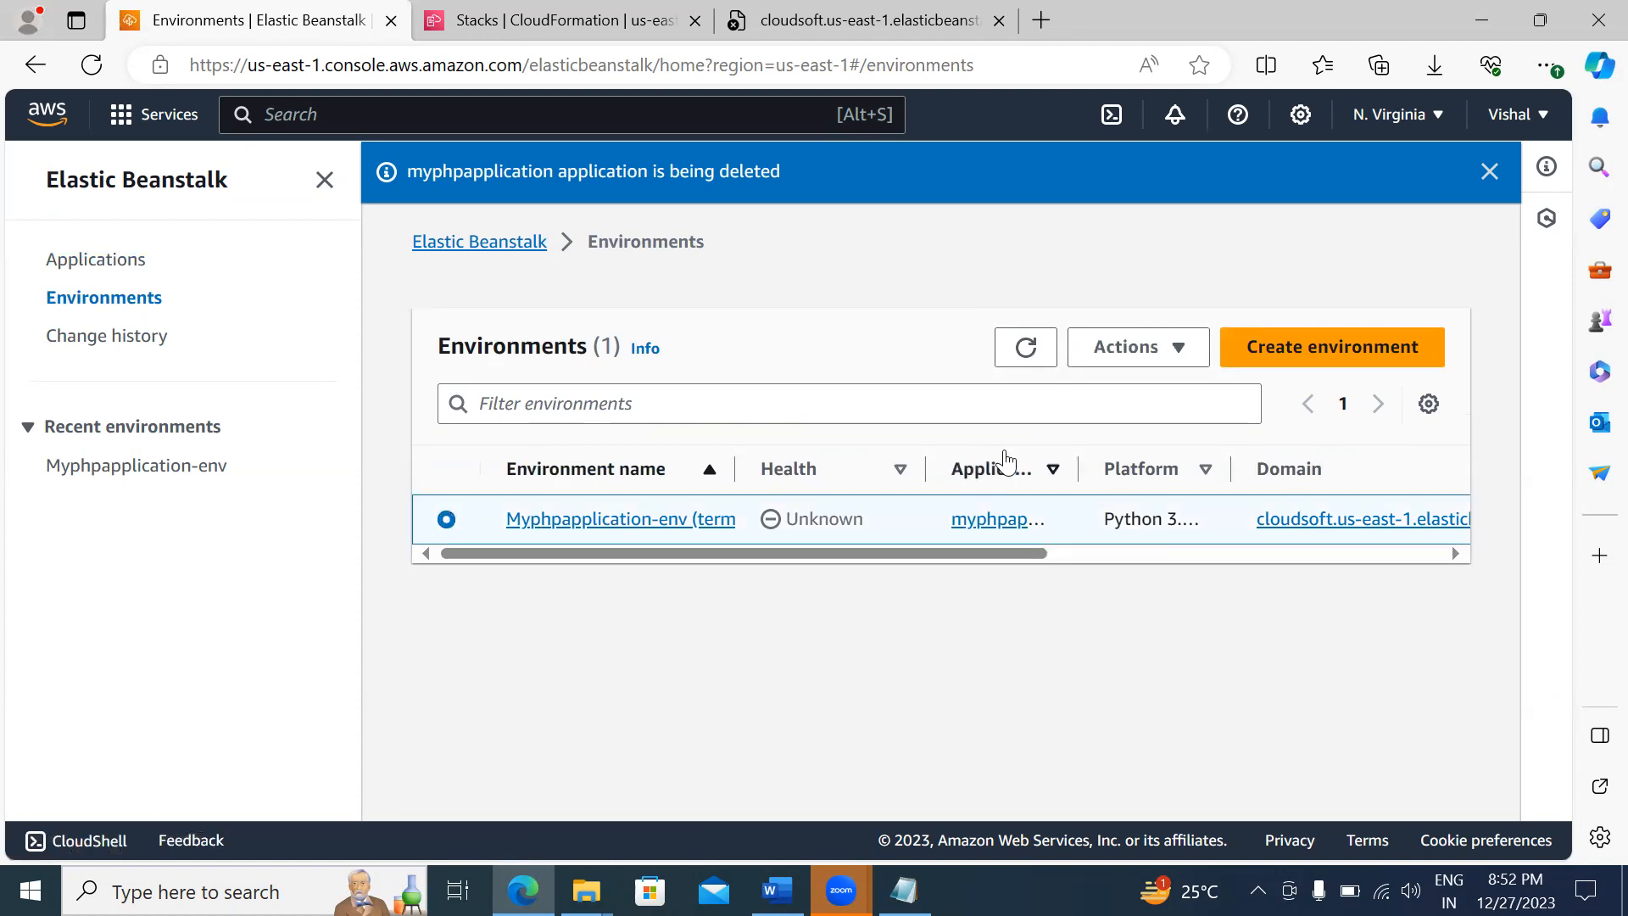
left_click(1142, 352)
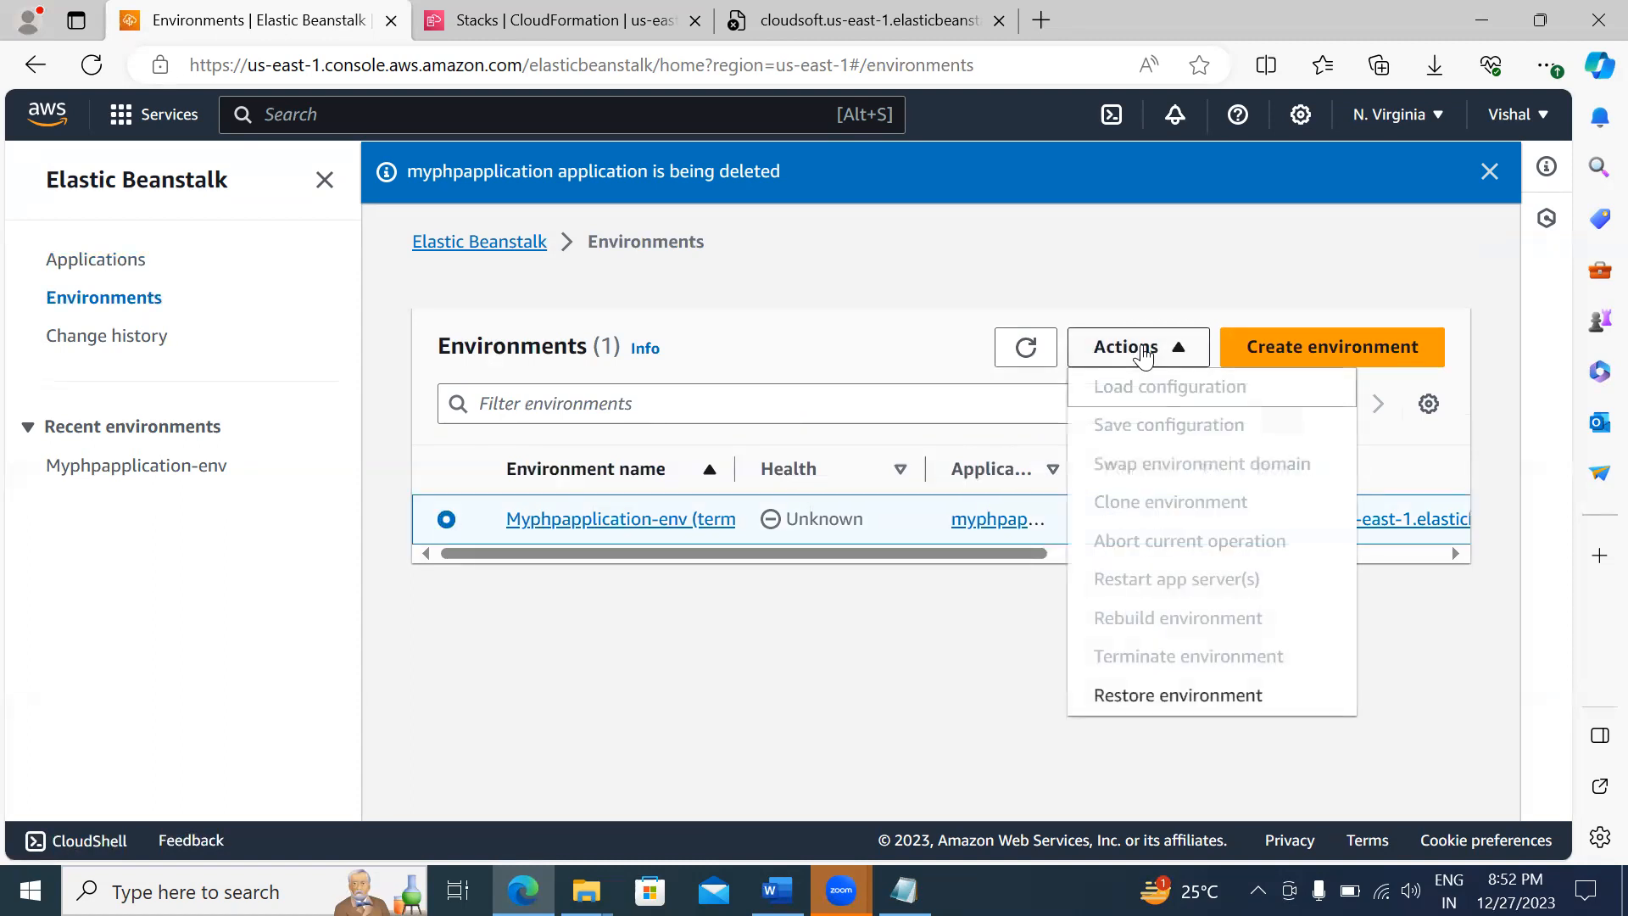
left_click(1143, 697)
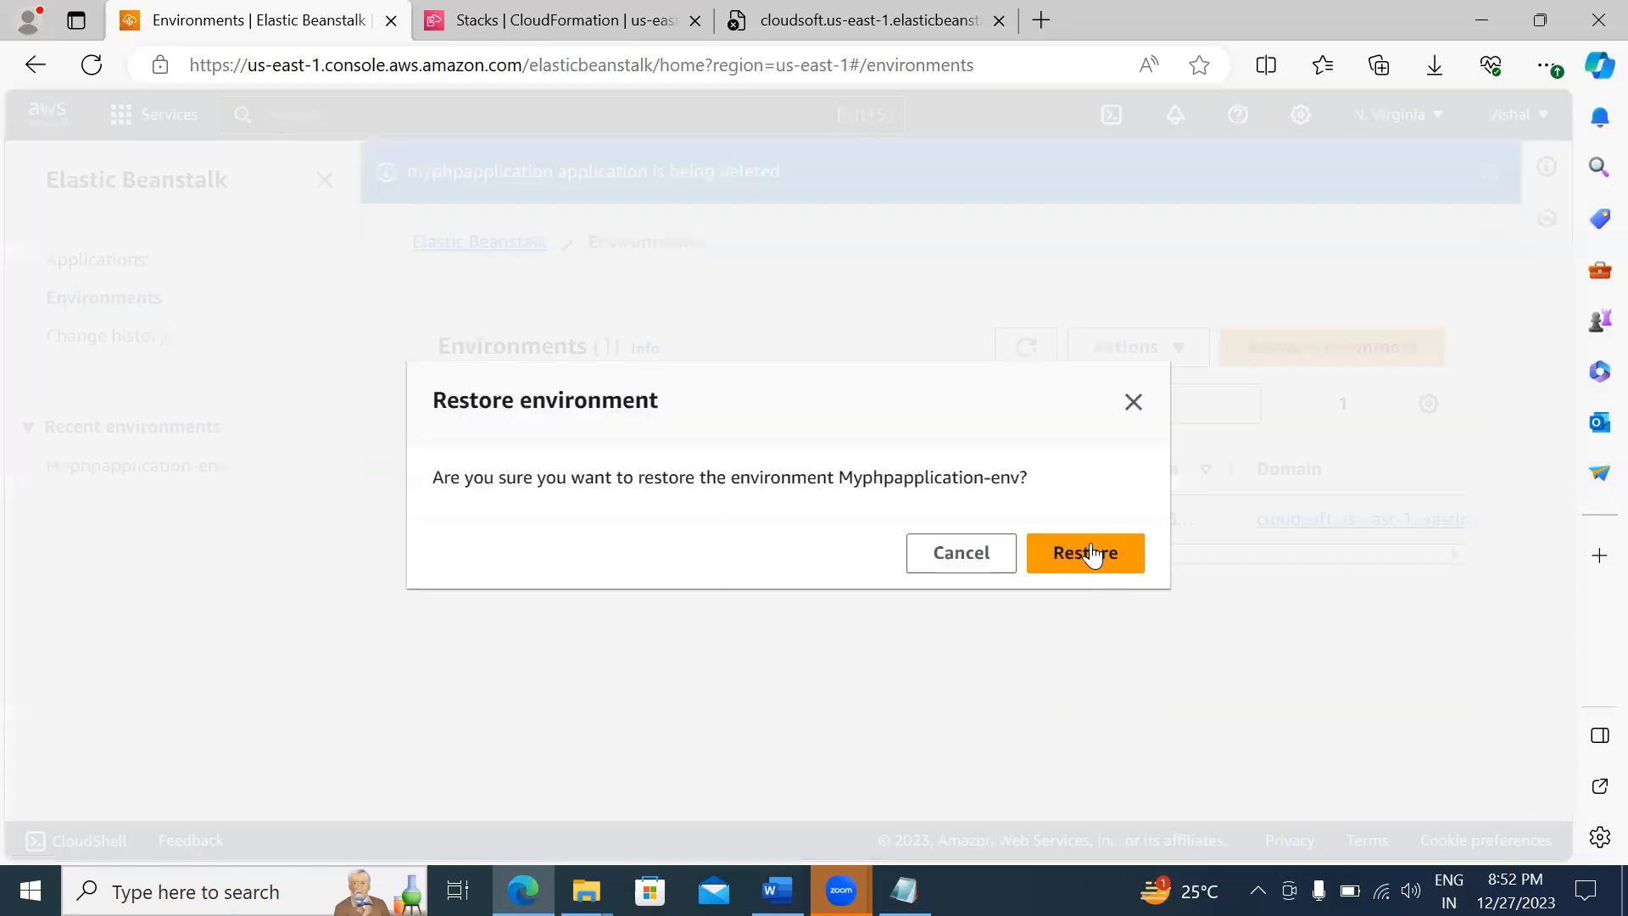
left_click(1077, 555)
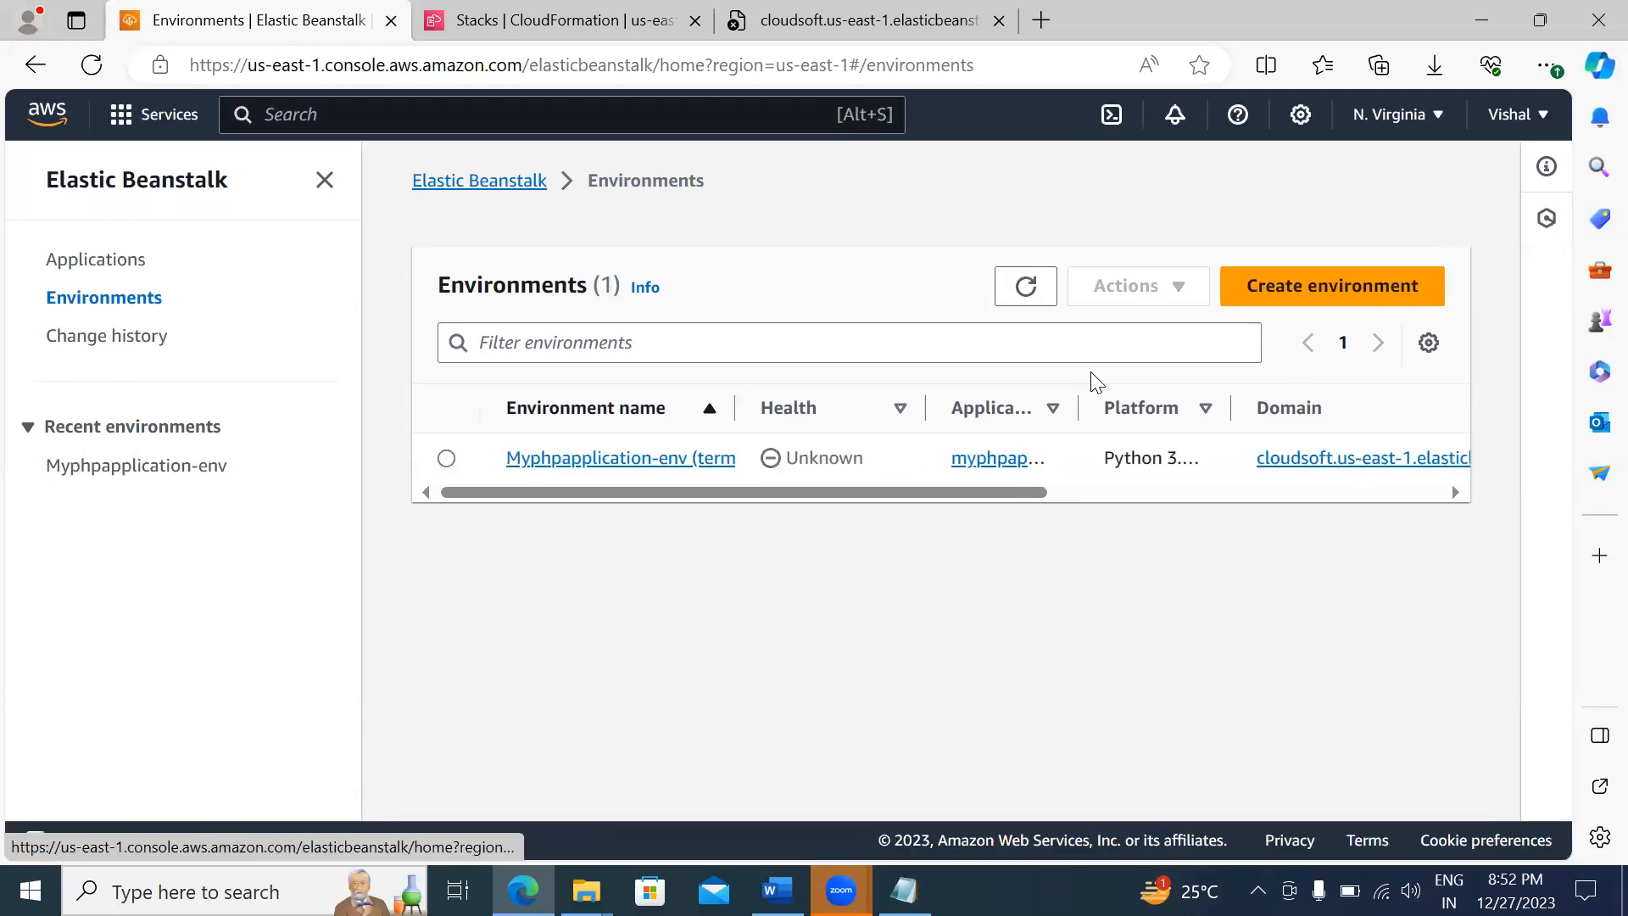
Step: Recheck the actions available for Myphpapplication-env and refresh the Environments list
left_click(442, 460)
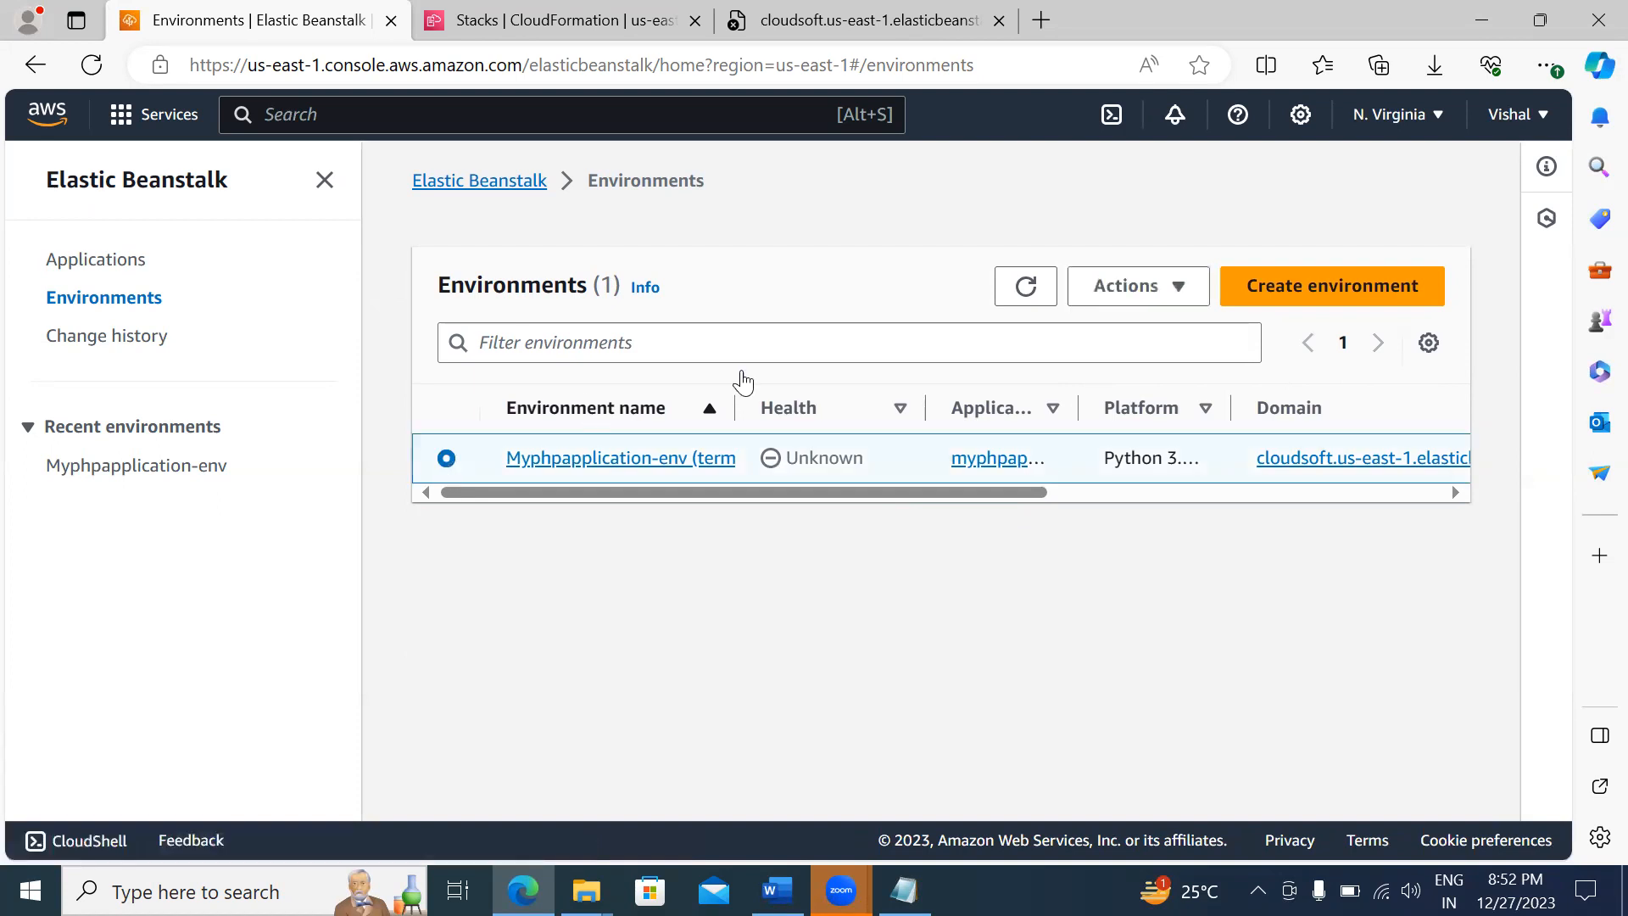
left_click(1130, 292)
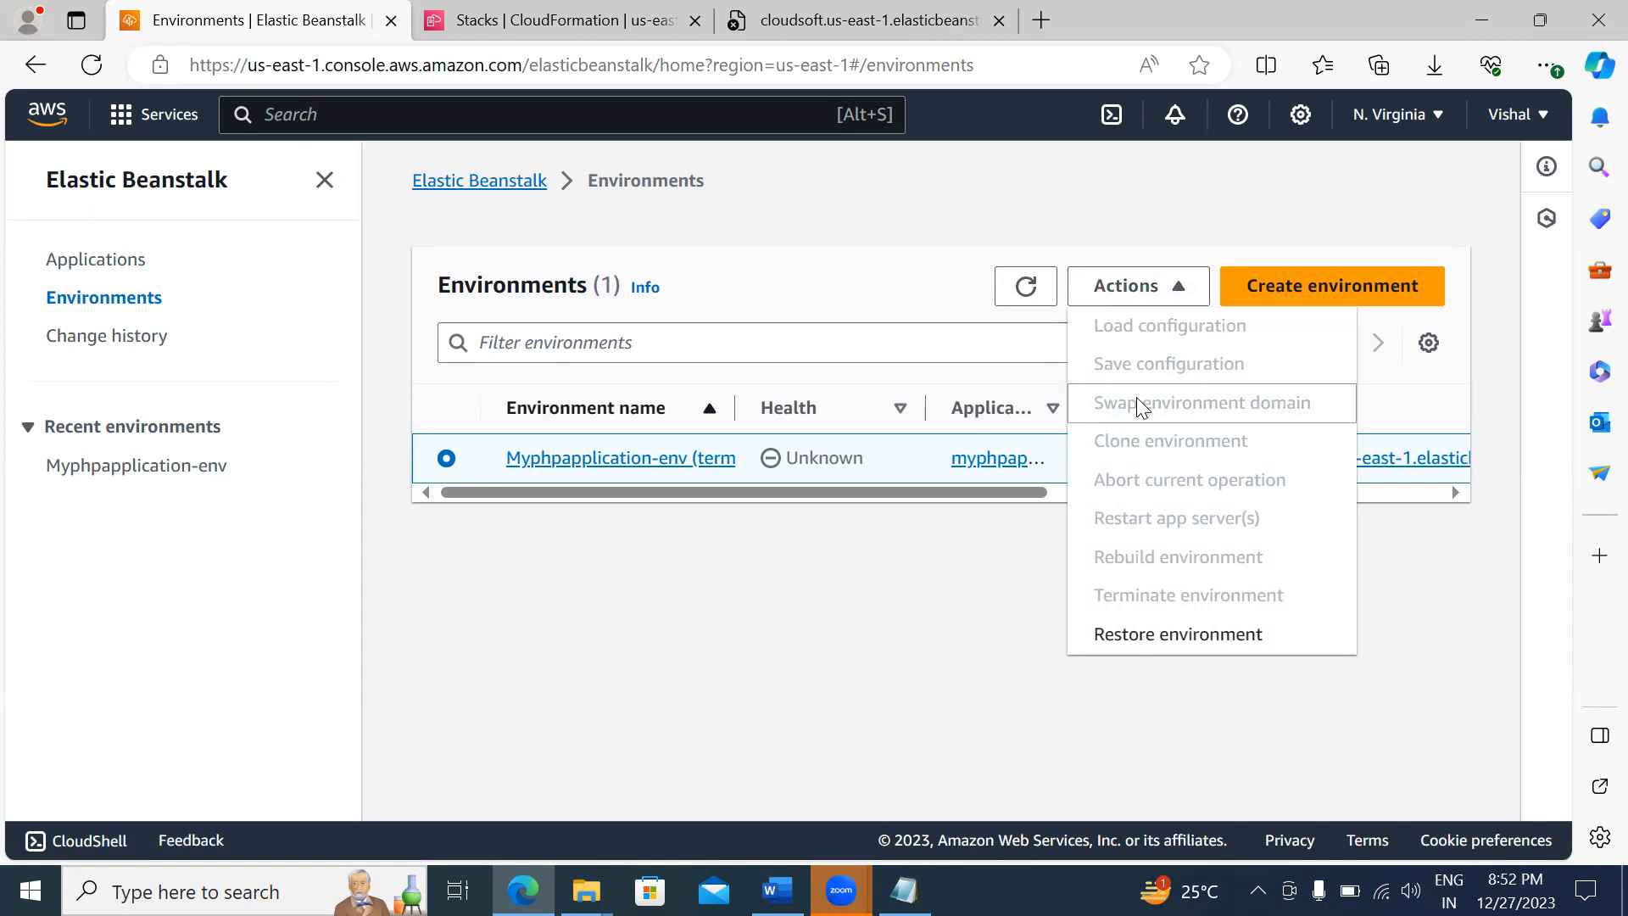
left_click(904, 616)
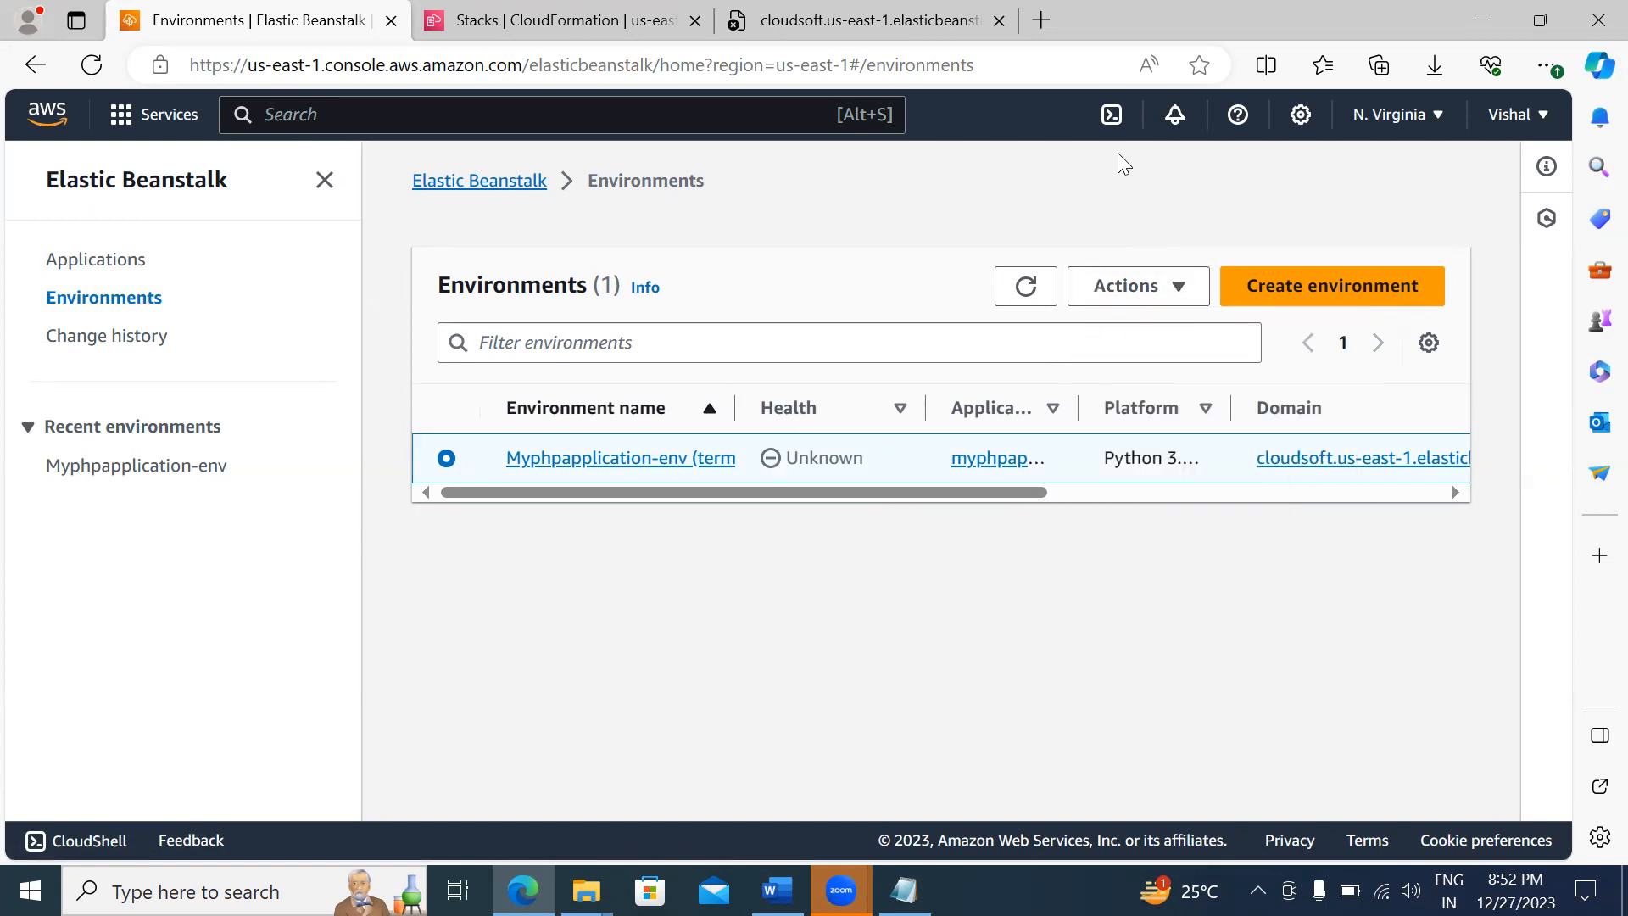
left_click(1016, 301)
Step: Go to the Elastic Beanstalk start page and begin creating a new application with its environment
left_click(324, 179)
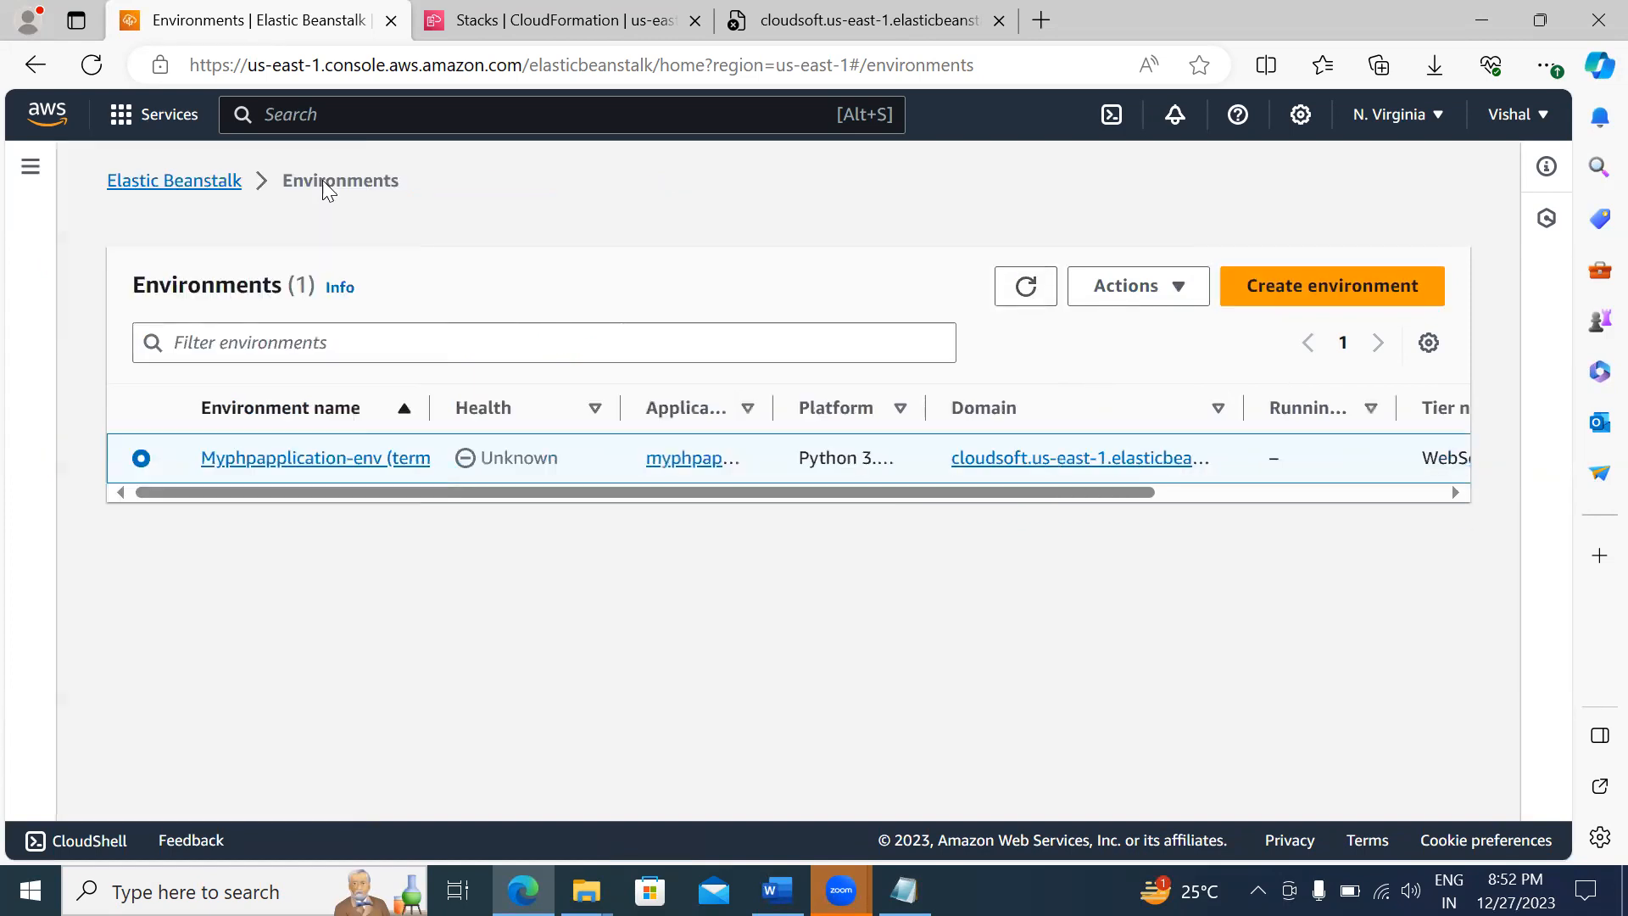
left_click(181, 178)
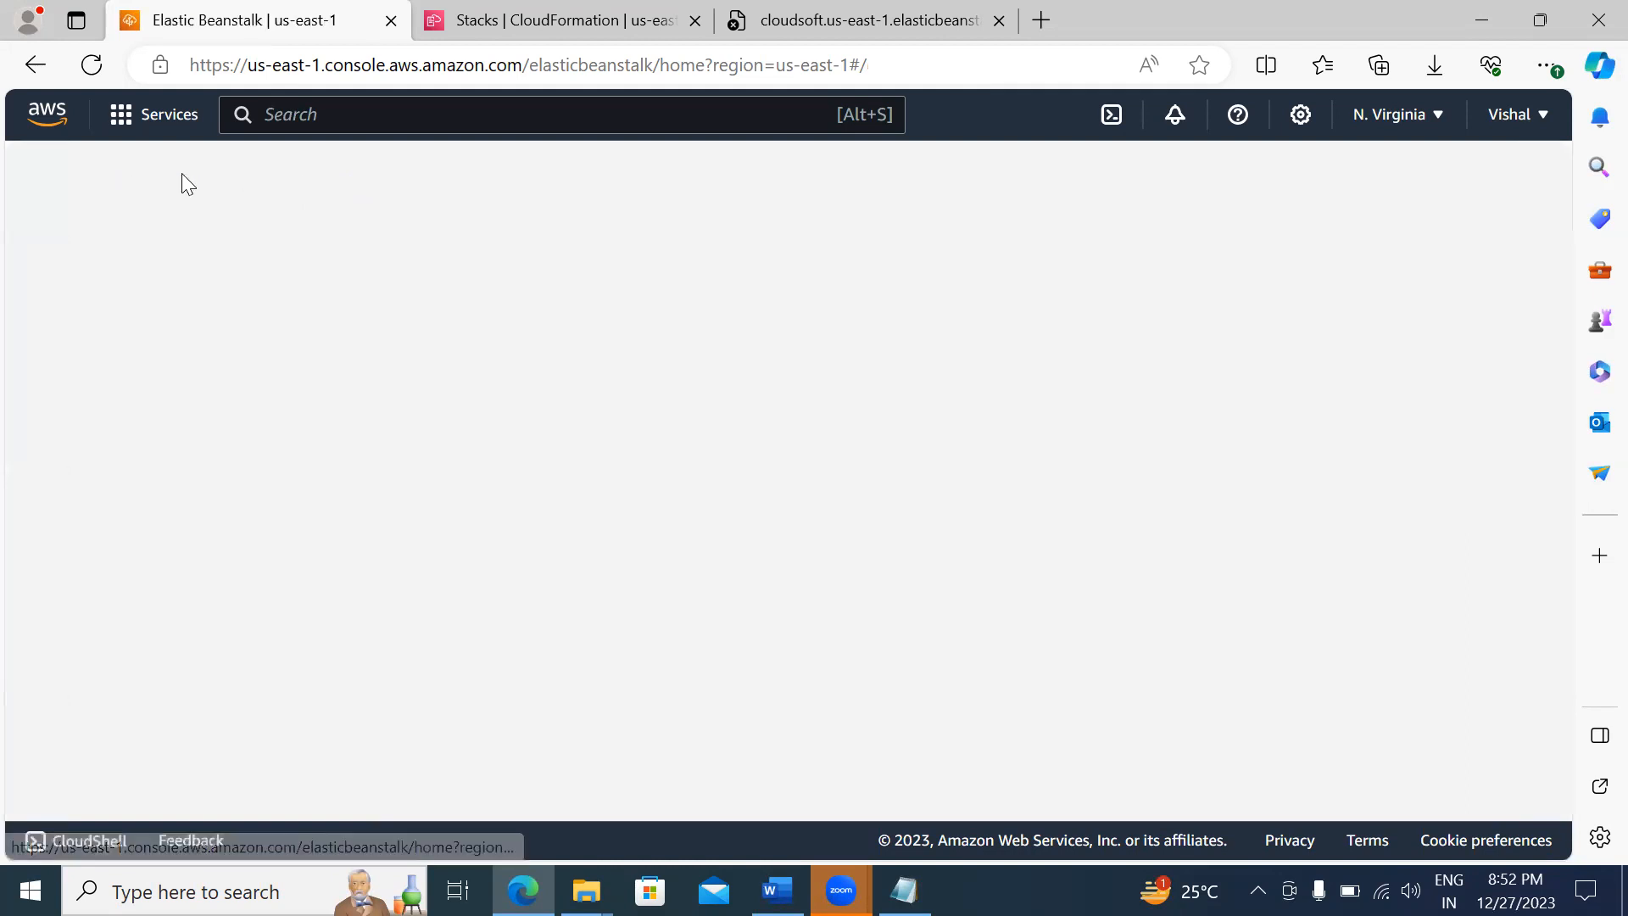
left_click(1243, 283)
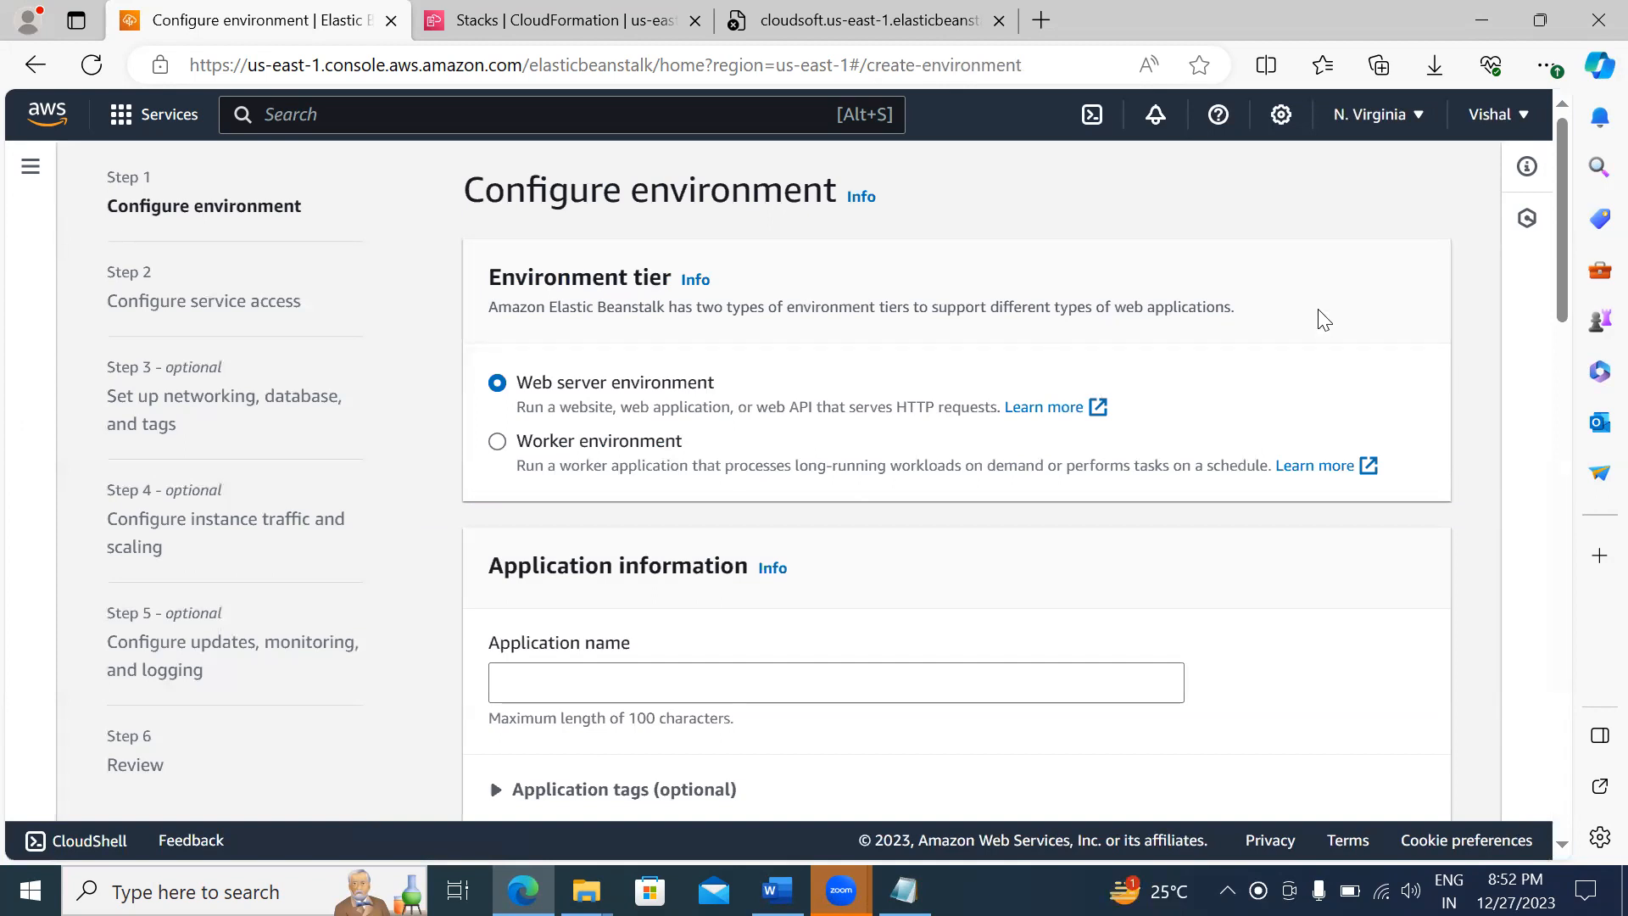
Step: Name the new application newwebapp and set the environment's domain to newcloudsoft
scroll(1321, 318, "down", 2)
left_click(519, 483)
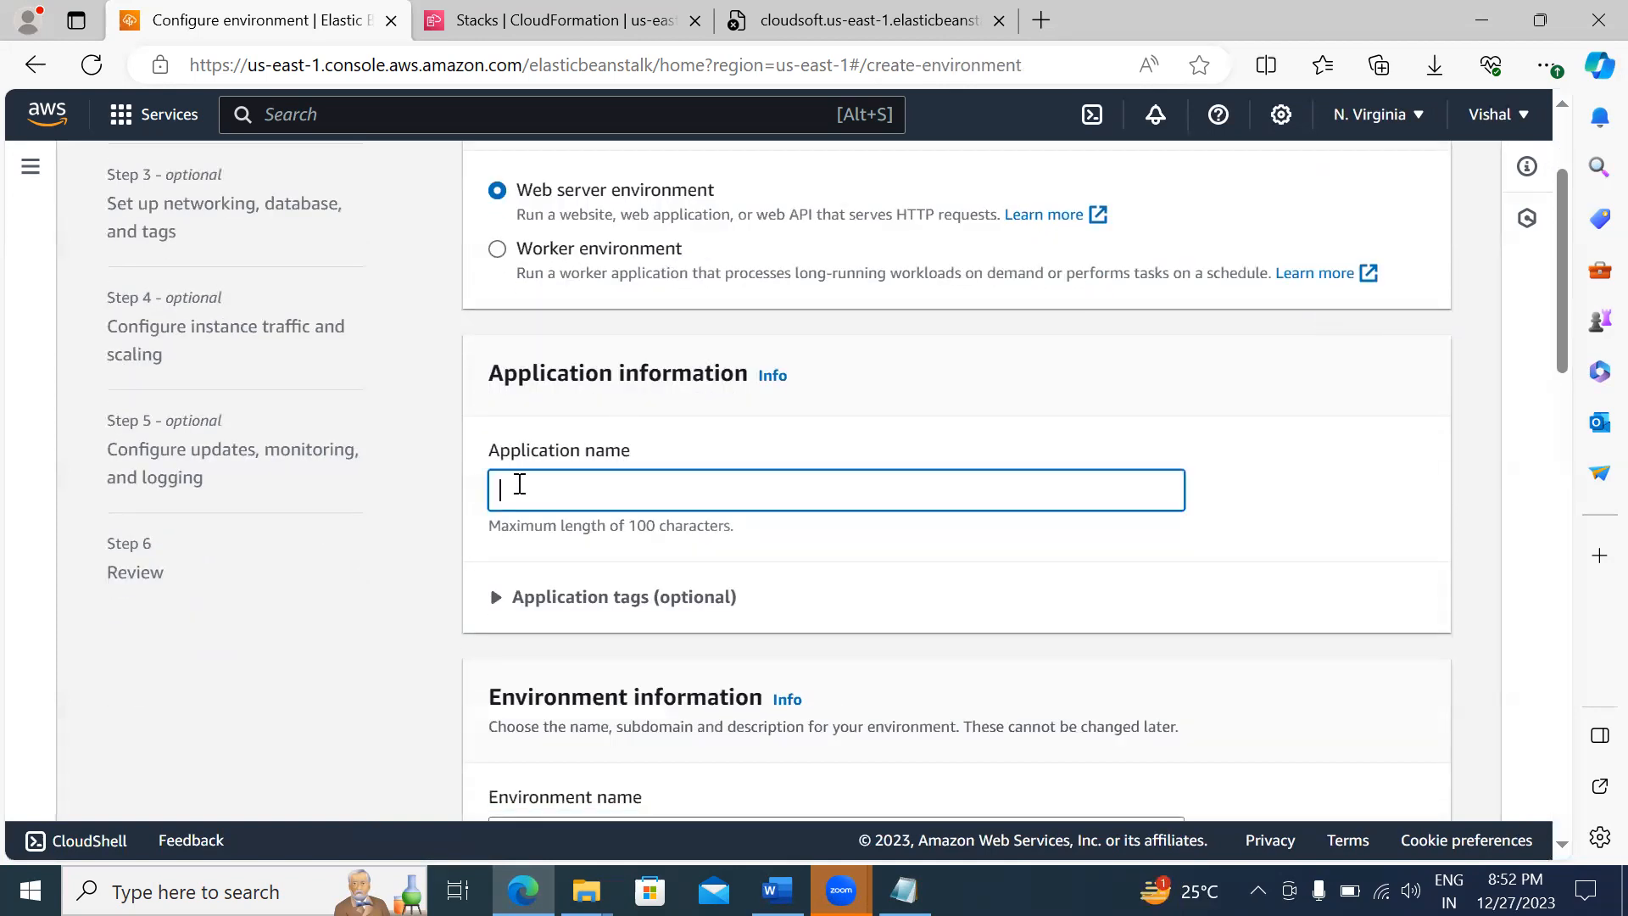
type("newwebapp")
scroll(1575, 839, "down", 6)
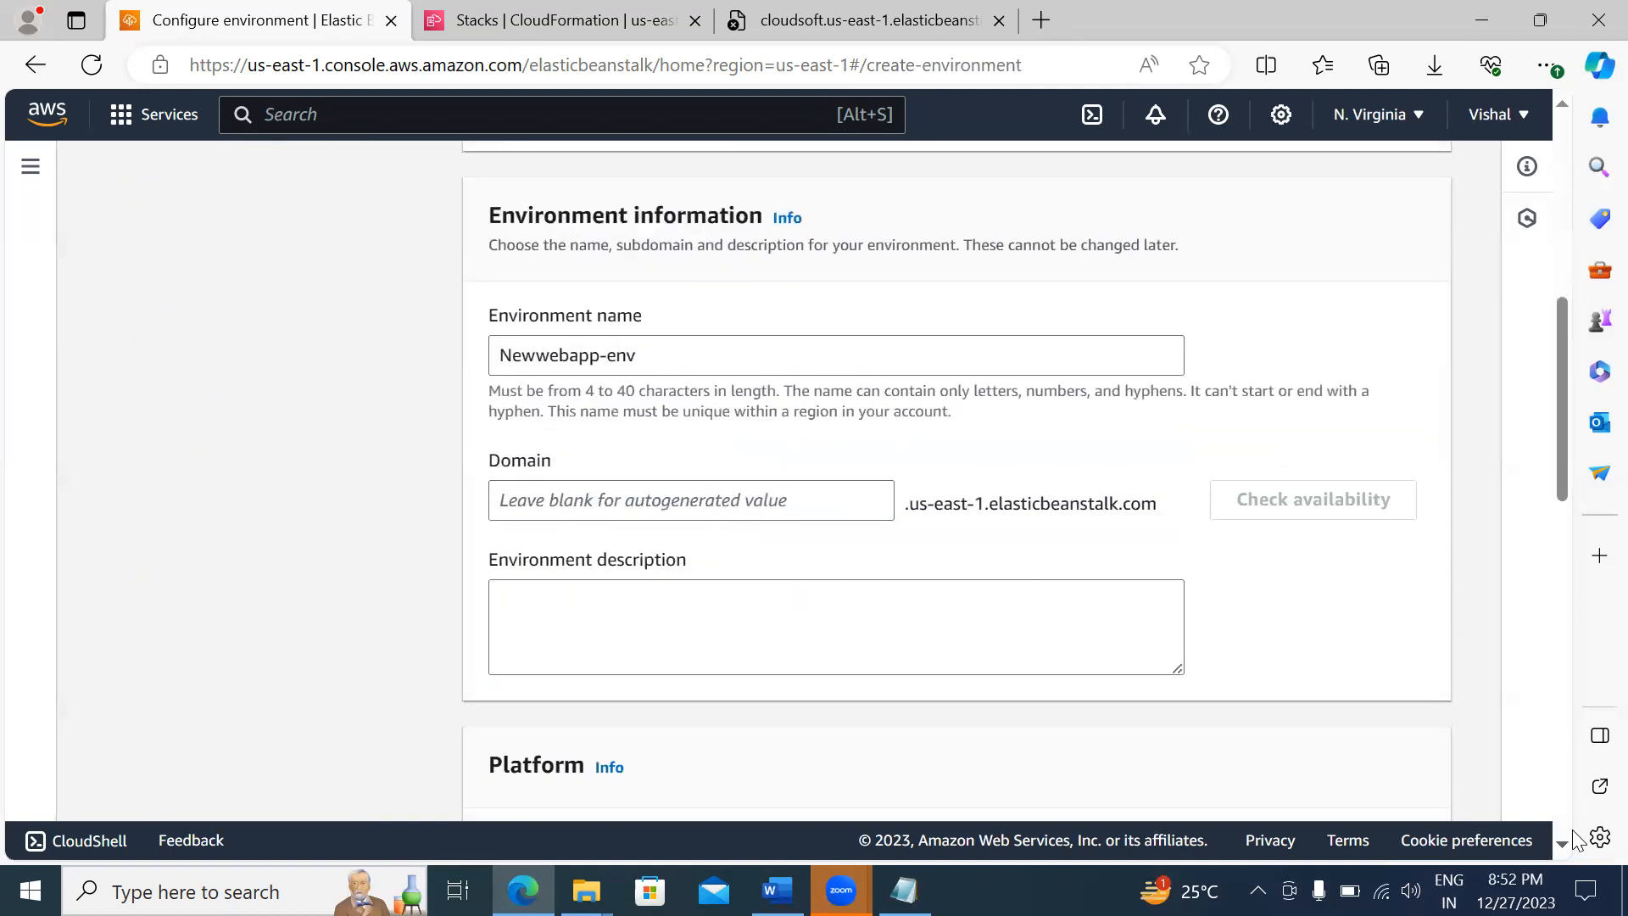
left_click(786, 403)
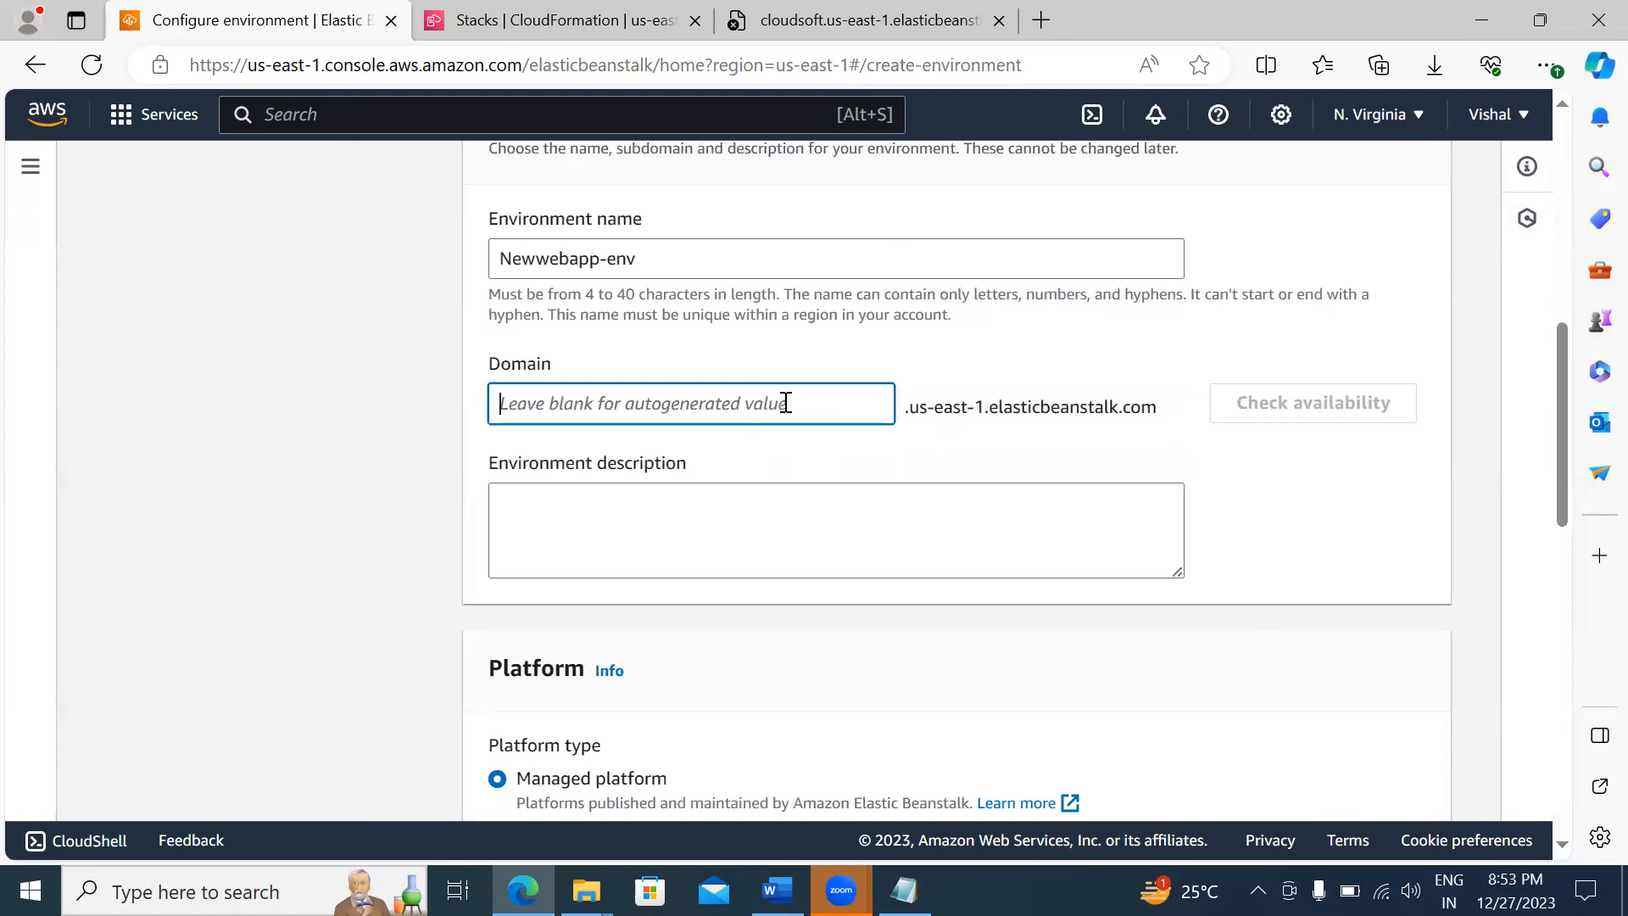
type("newcloudsoft")
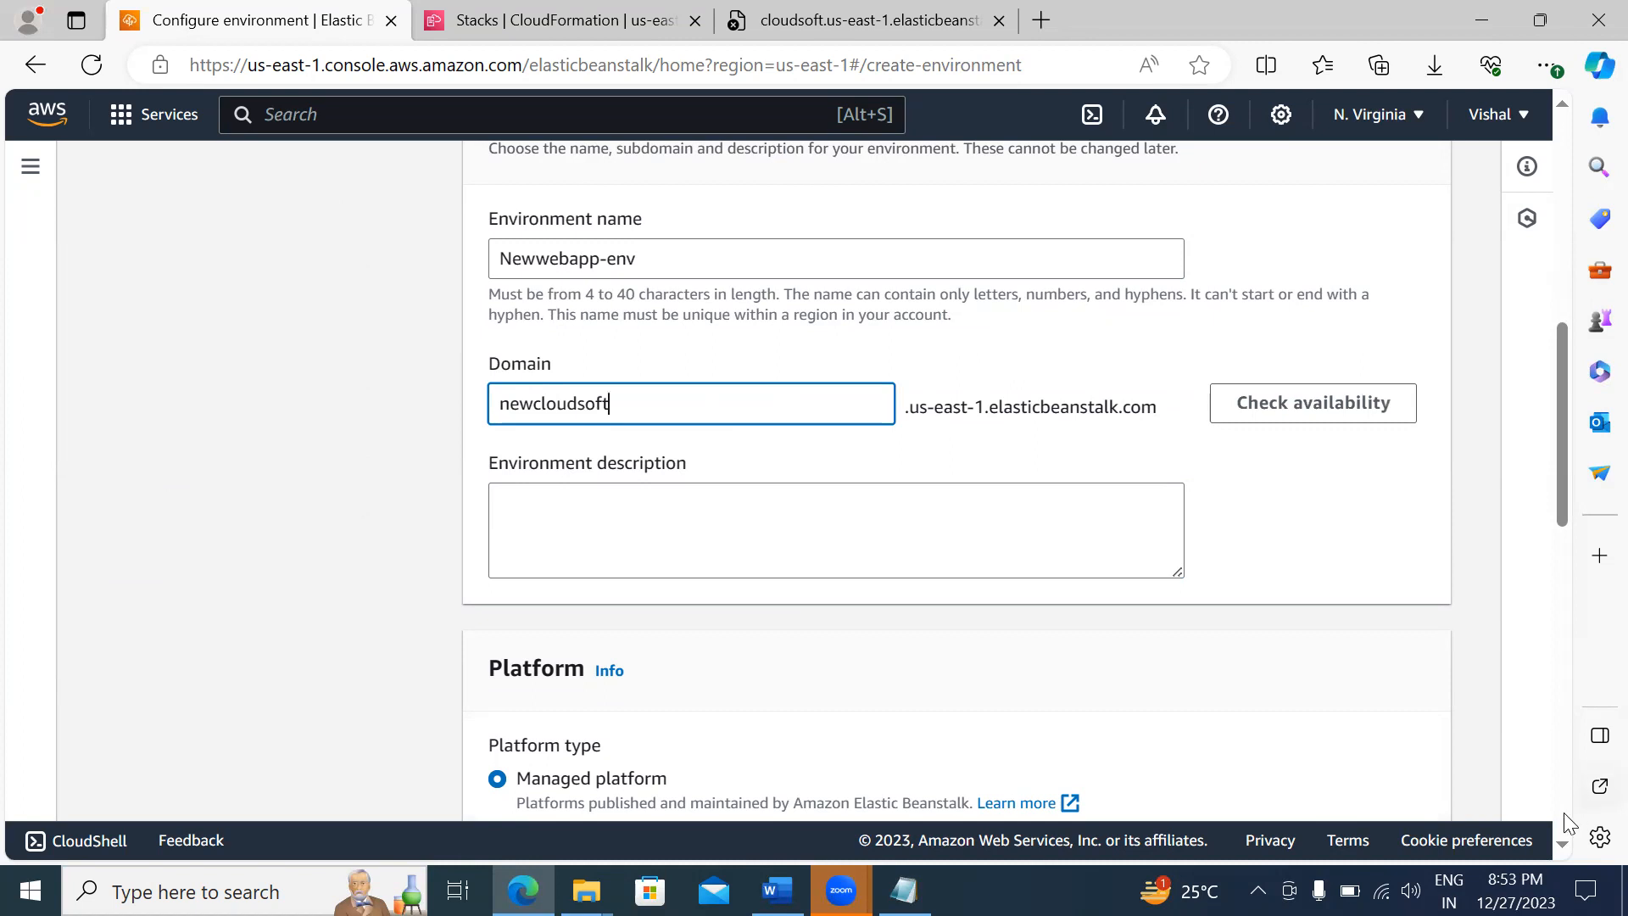
Step: Choose PHP as the managed platform, keep the sample application and free-tier single instance preset, and continue to service access
scroll(1565, 828, "down", 5)
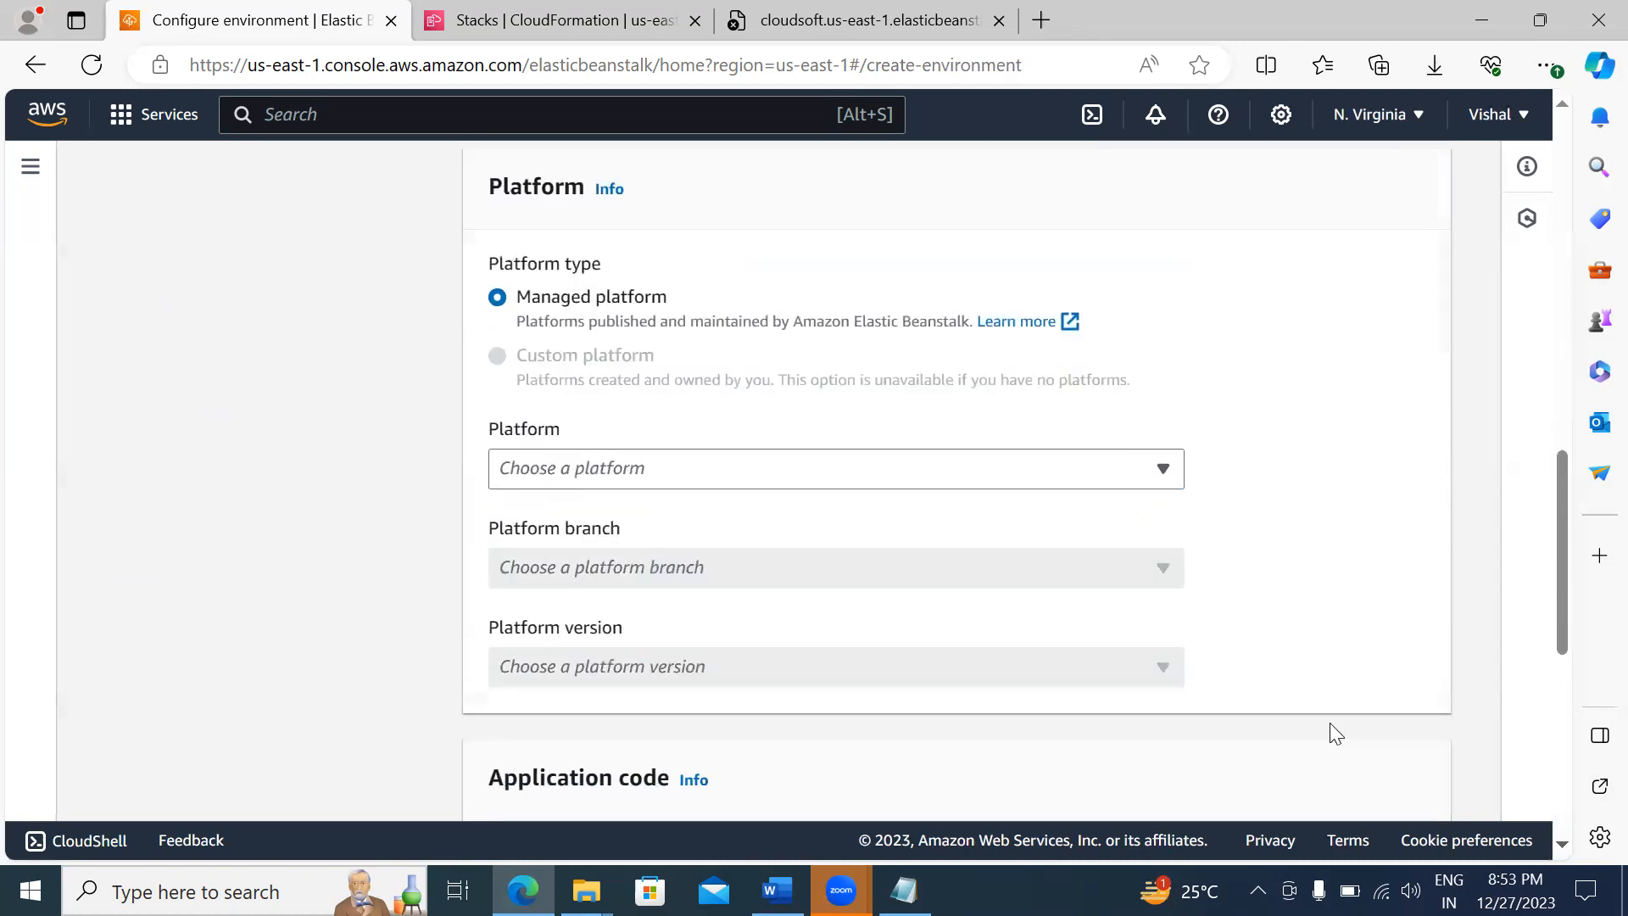
left_click(779, 481)
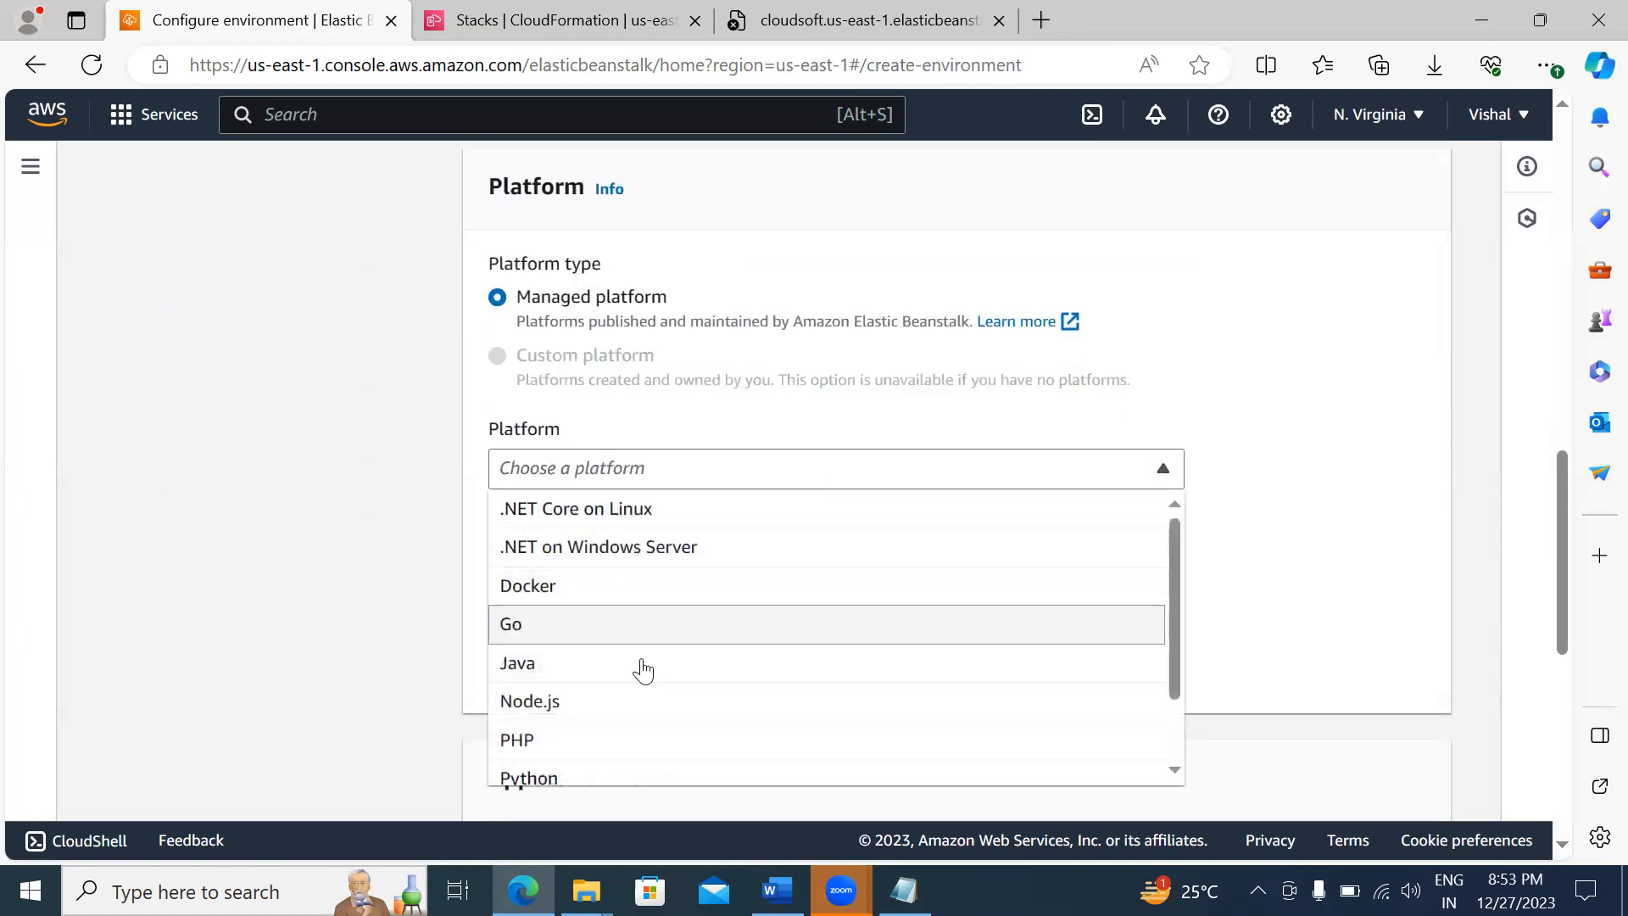
left_click(569, 740)
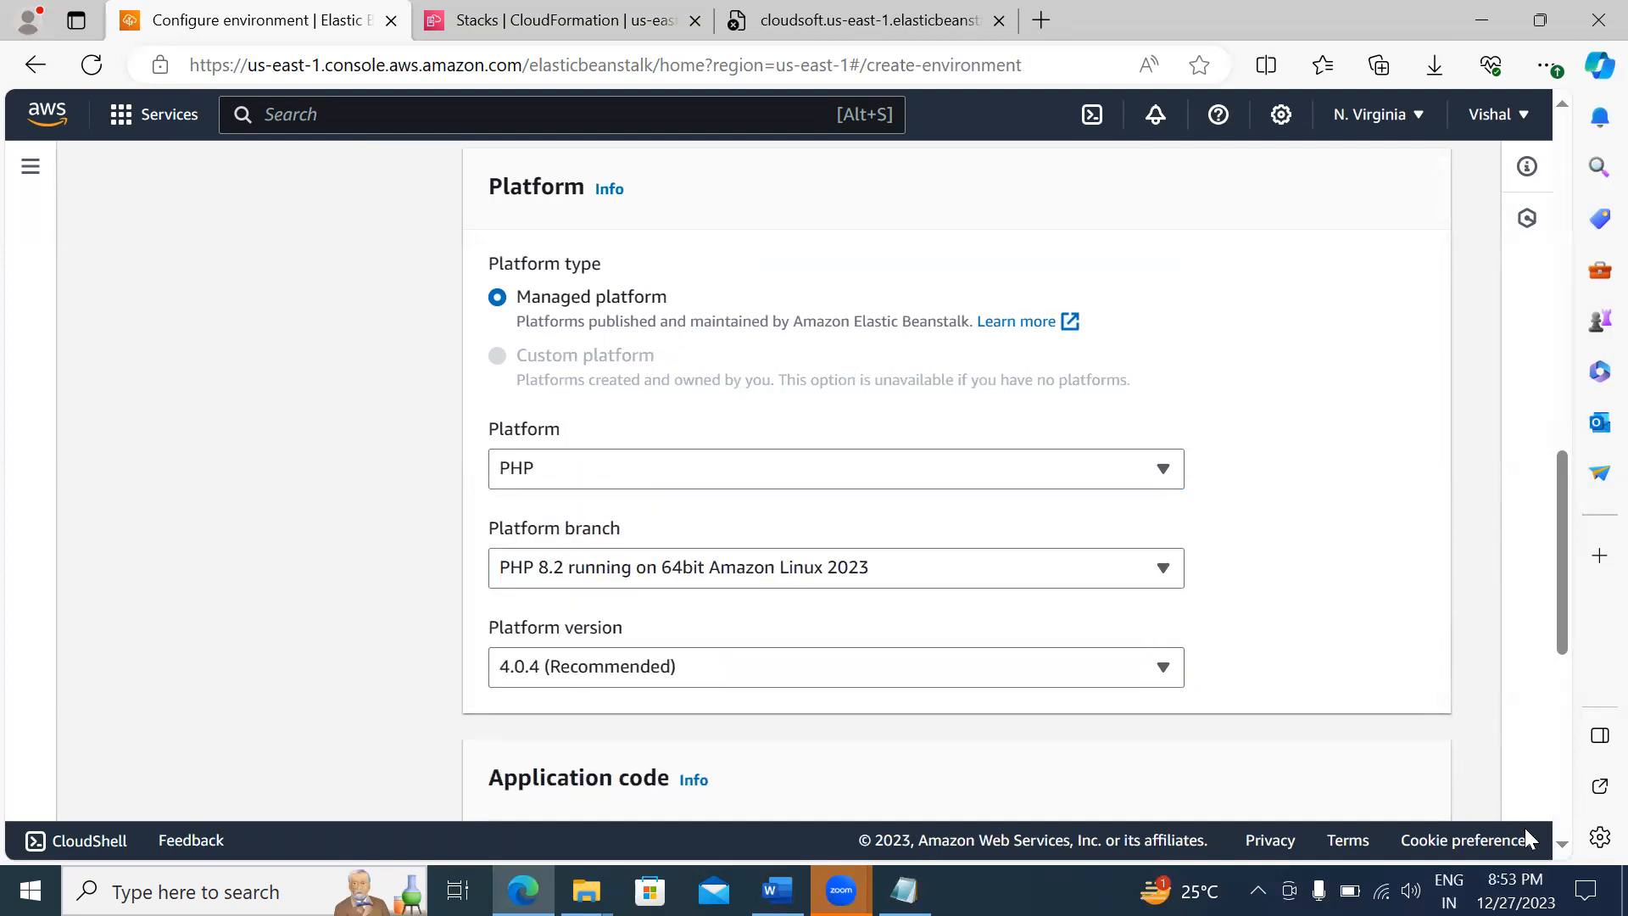
scroll(1524, 828, "down", 6)
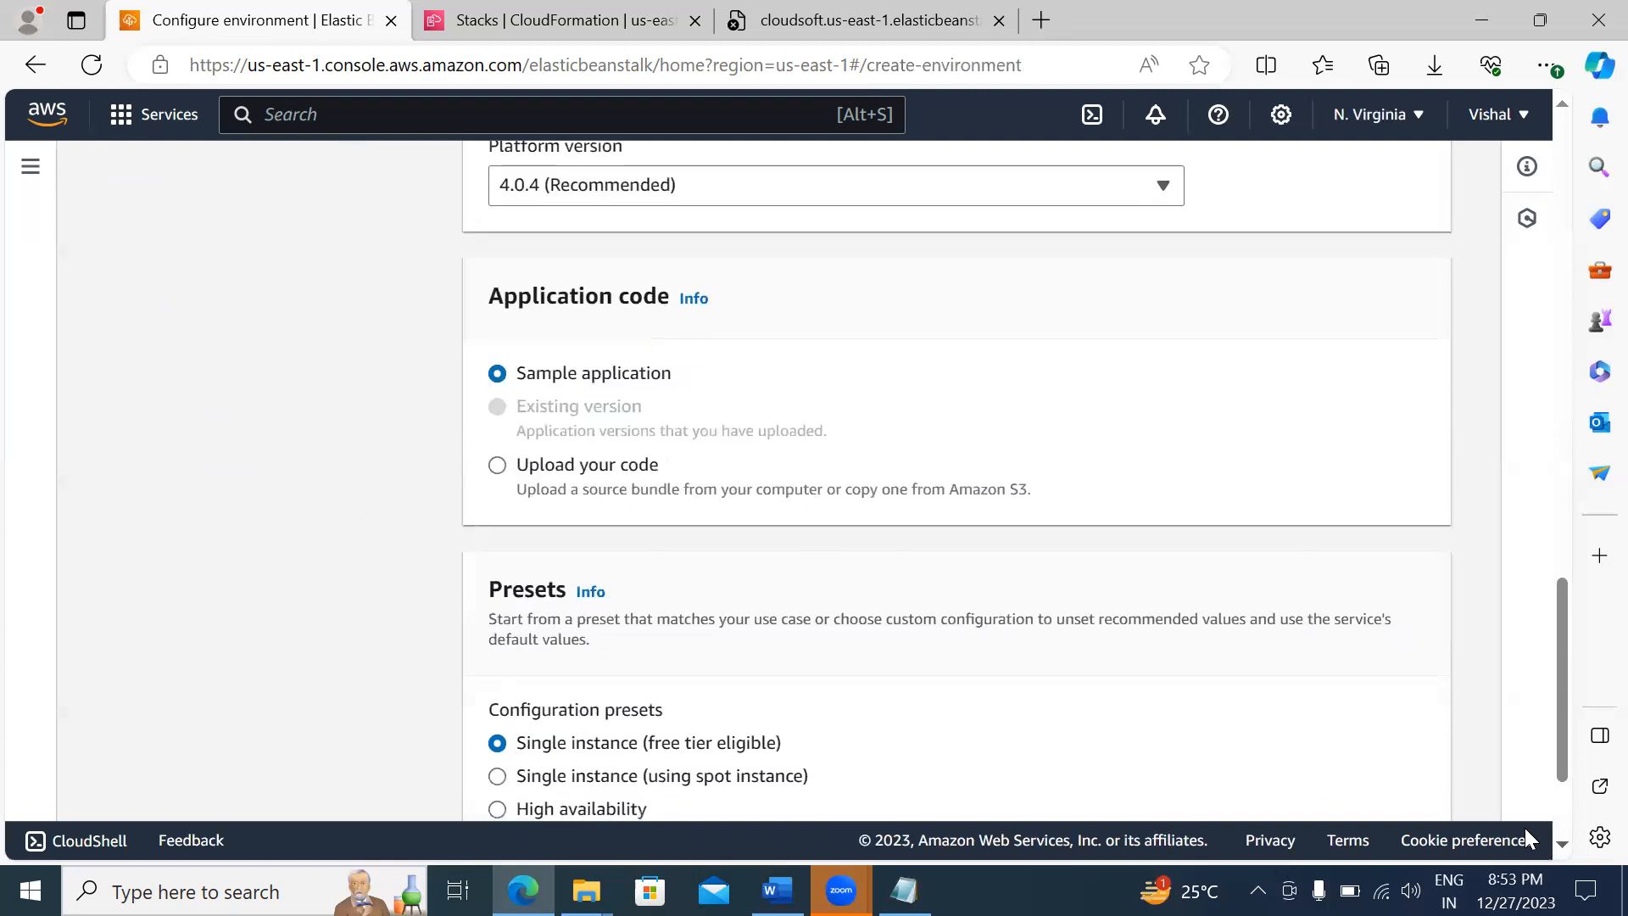
scroll(1524, 828, "down", 2)
left_click(1377, 769)
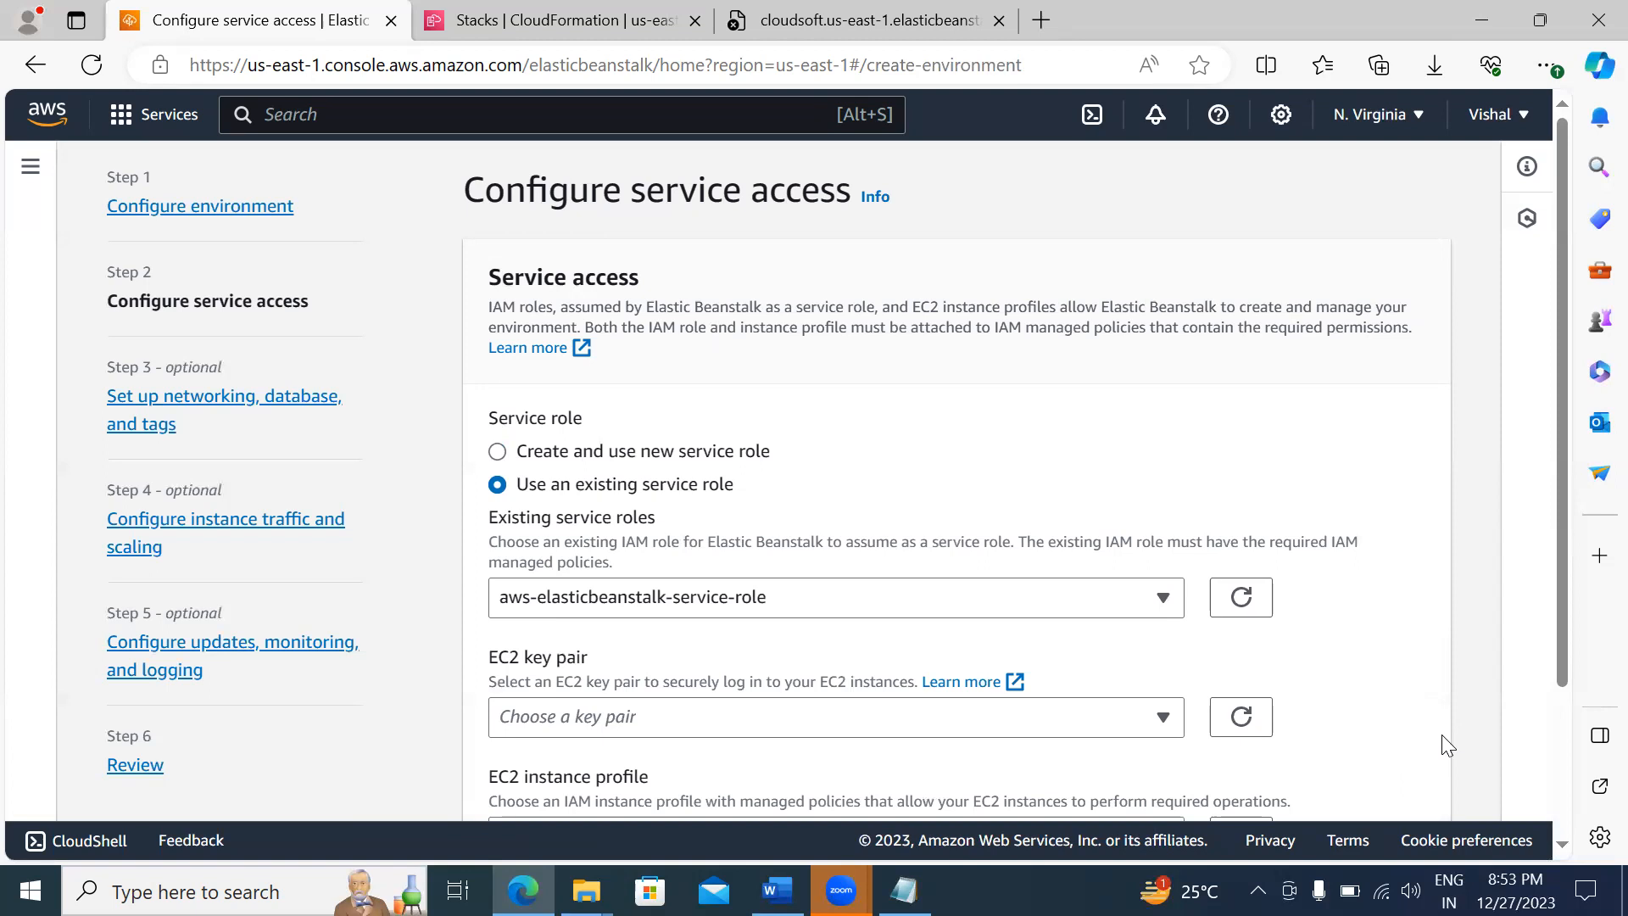
Step: Select autoscalingppk as the EC2 key pair and check which EC2 instance profiles are available
left_click(1145, 716)
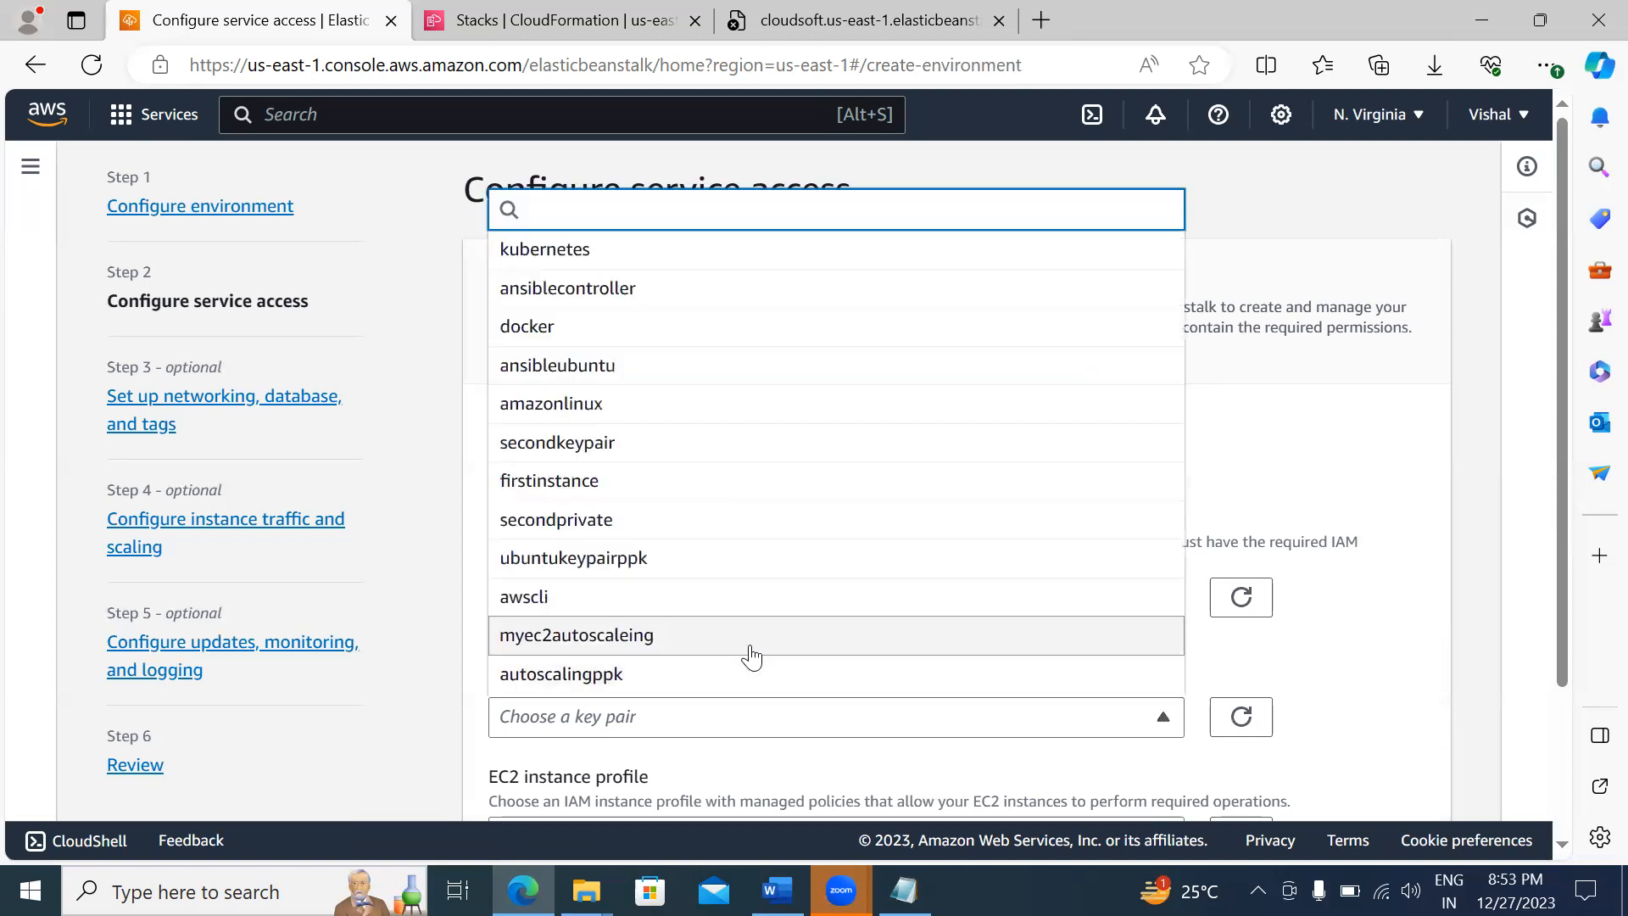
left_click(712, 675)
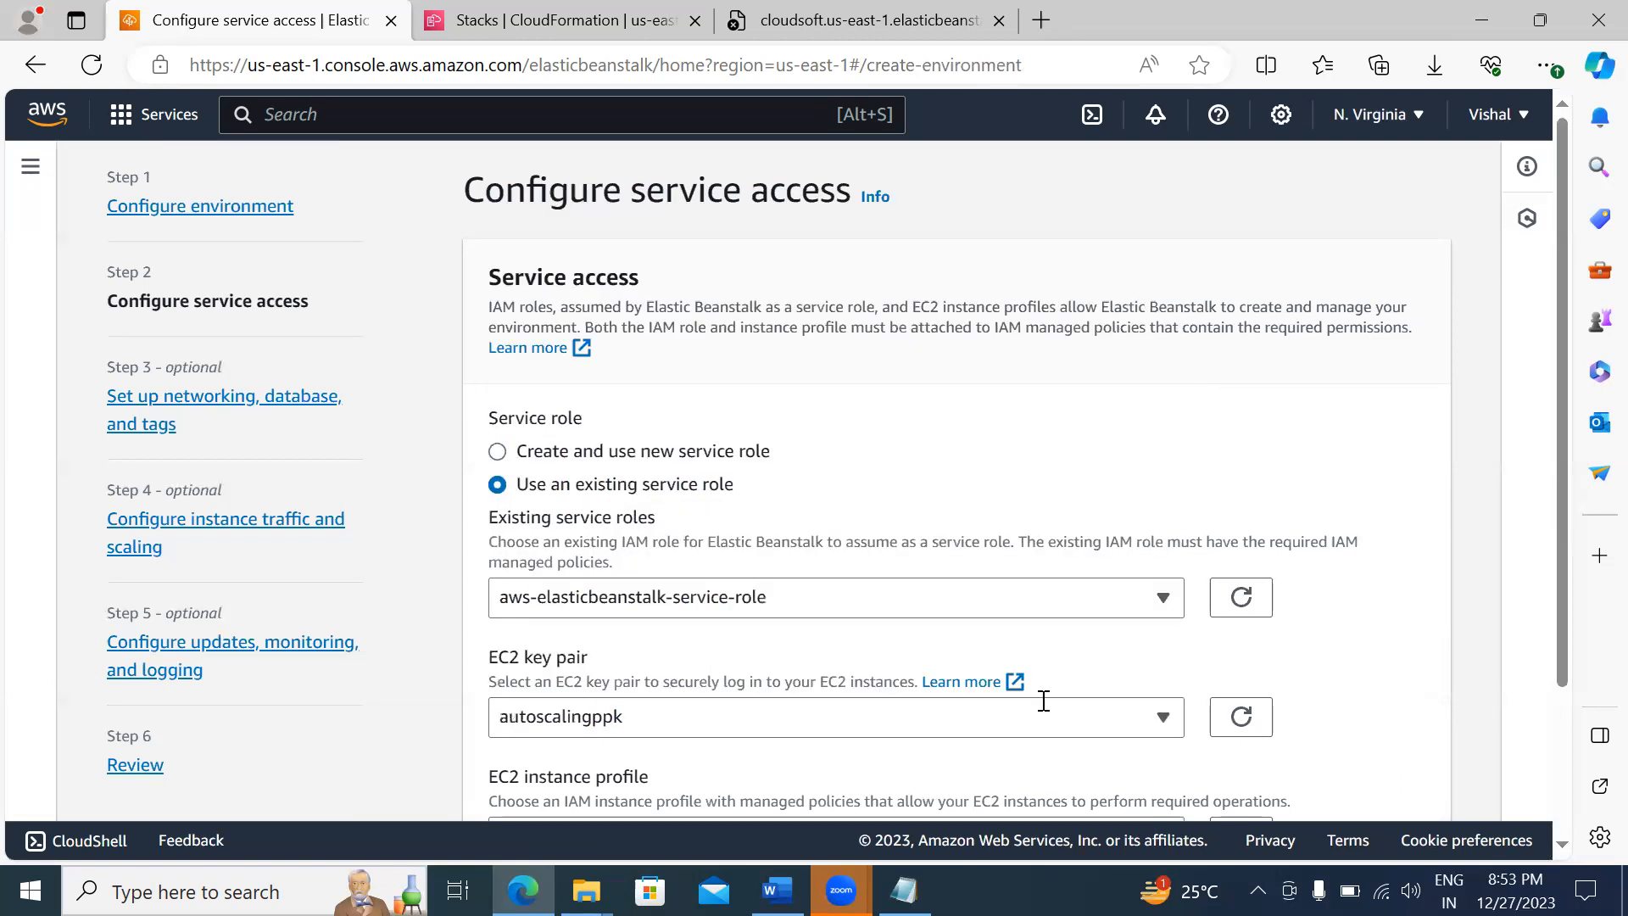
scroll(1433, 819, "down", 3)
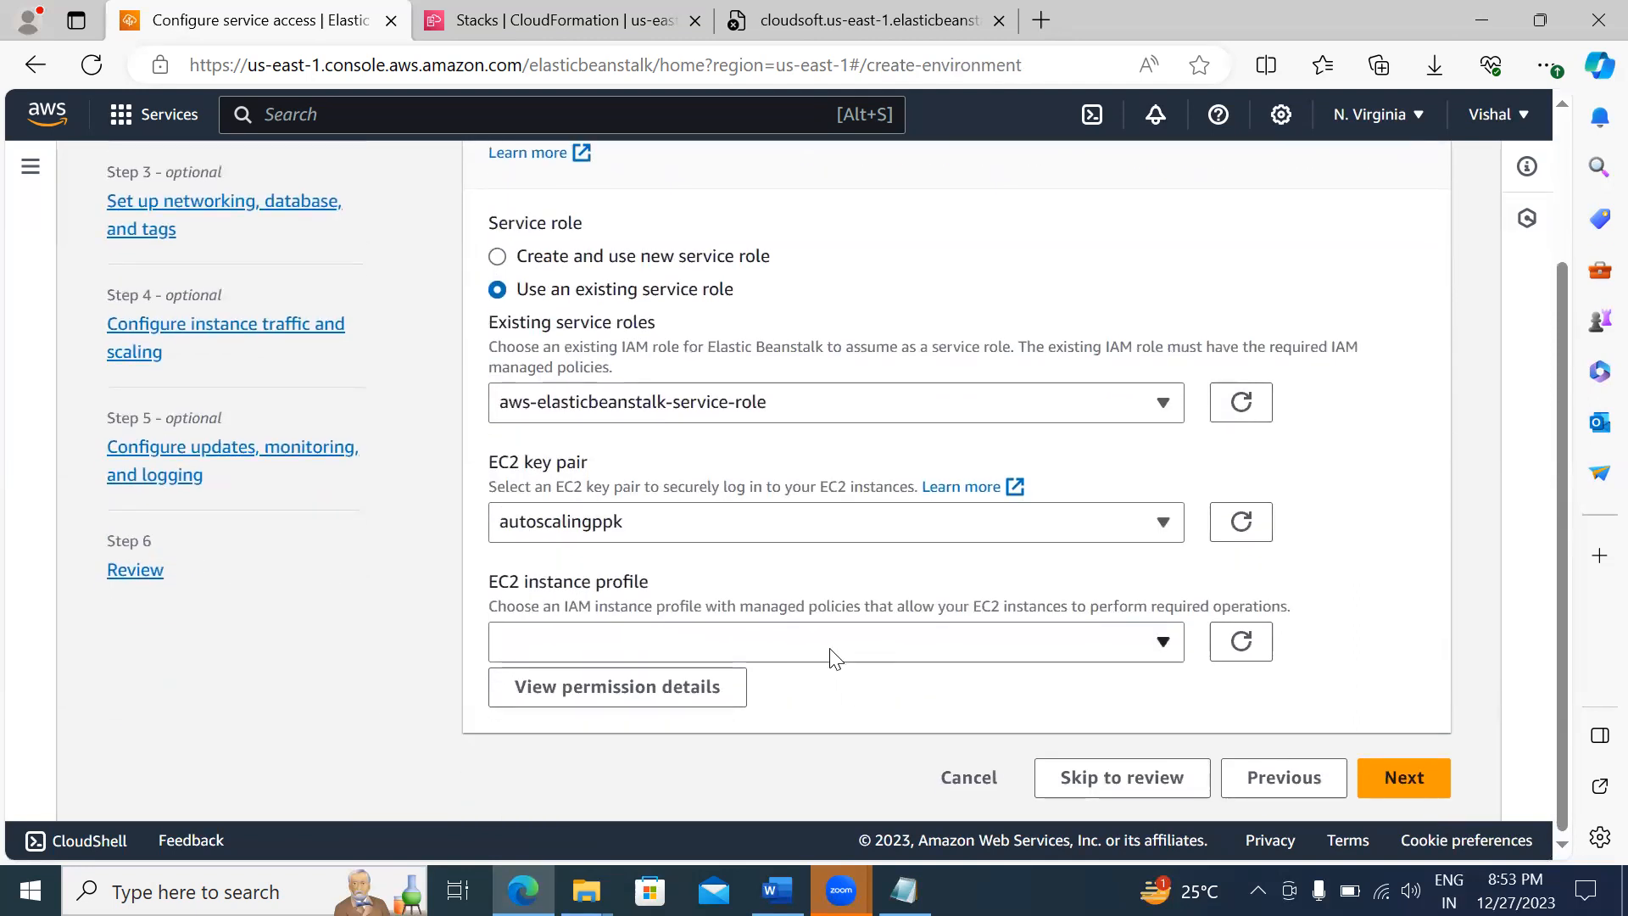
left_click(835, 658)
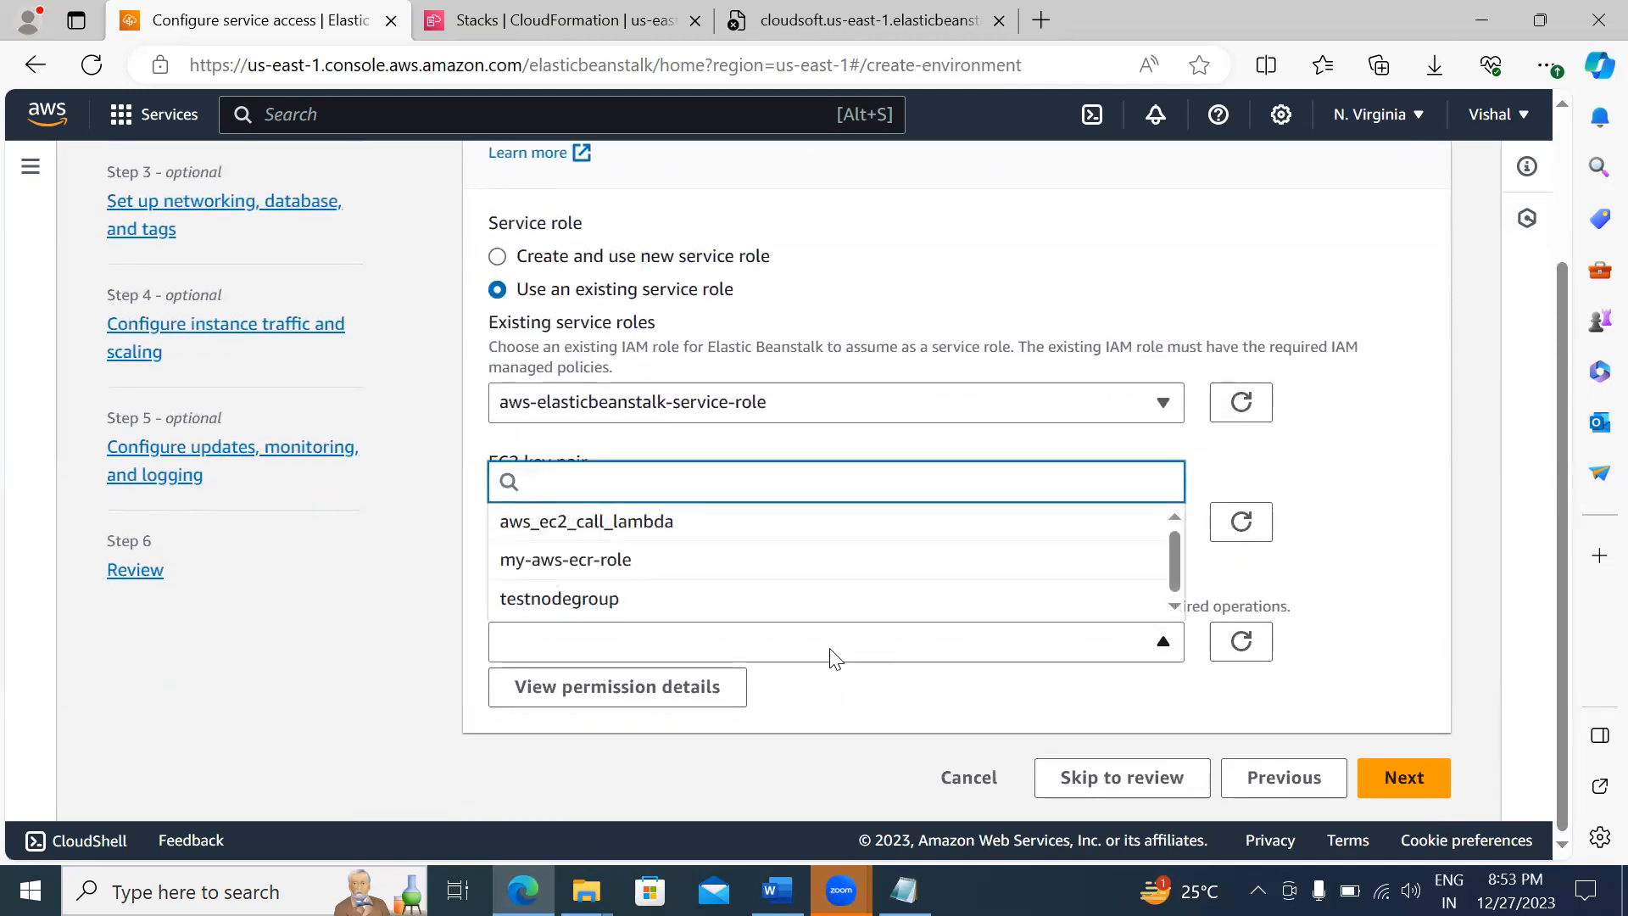
left_click(831, 656)
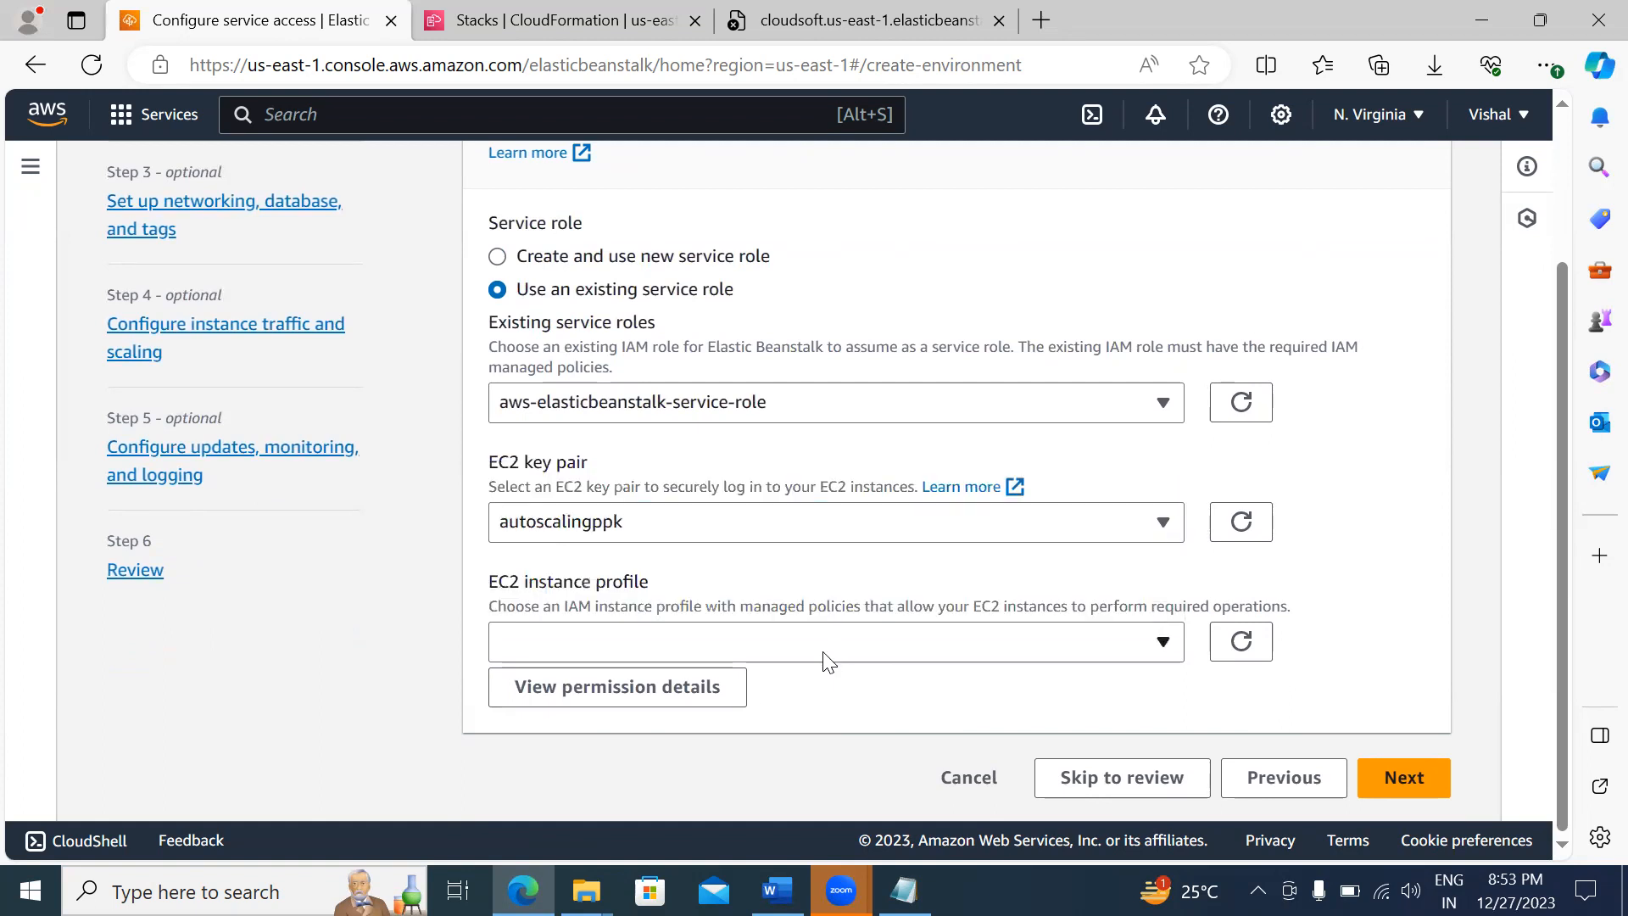
Step: Examine the recommended trusted entity and the AWSElasticBeanstalkWebTier and AWSElasticBeanstalkWorkerTier policies for the EC2 instance profile
left_click(678, 703)
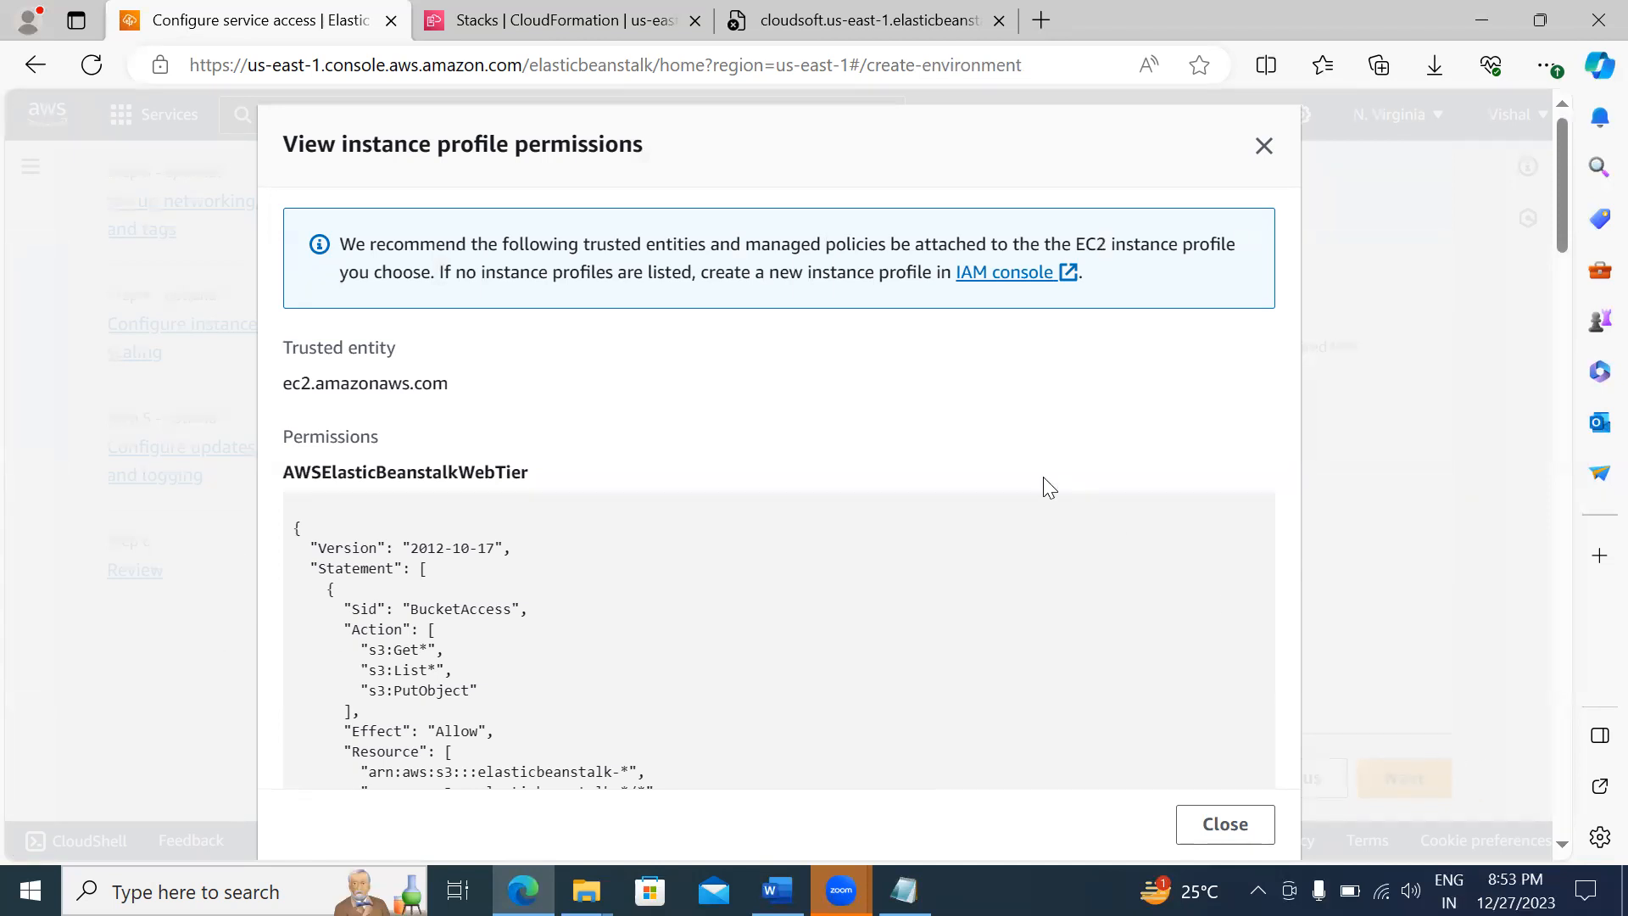
scroll(1043, 476, "down", 8)
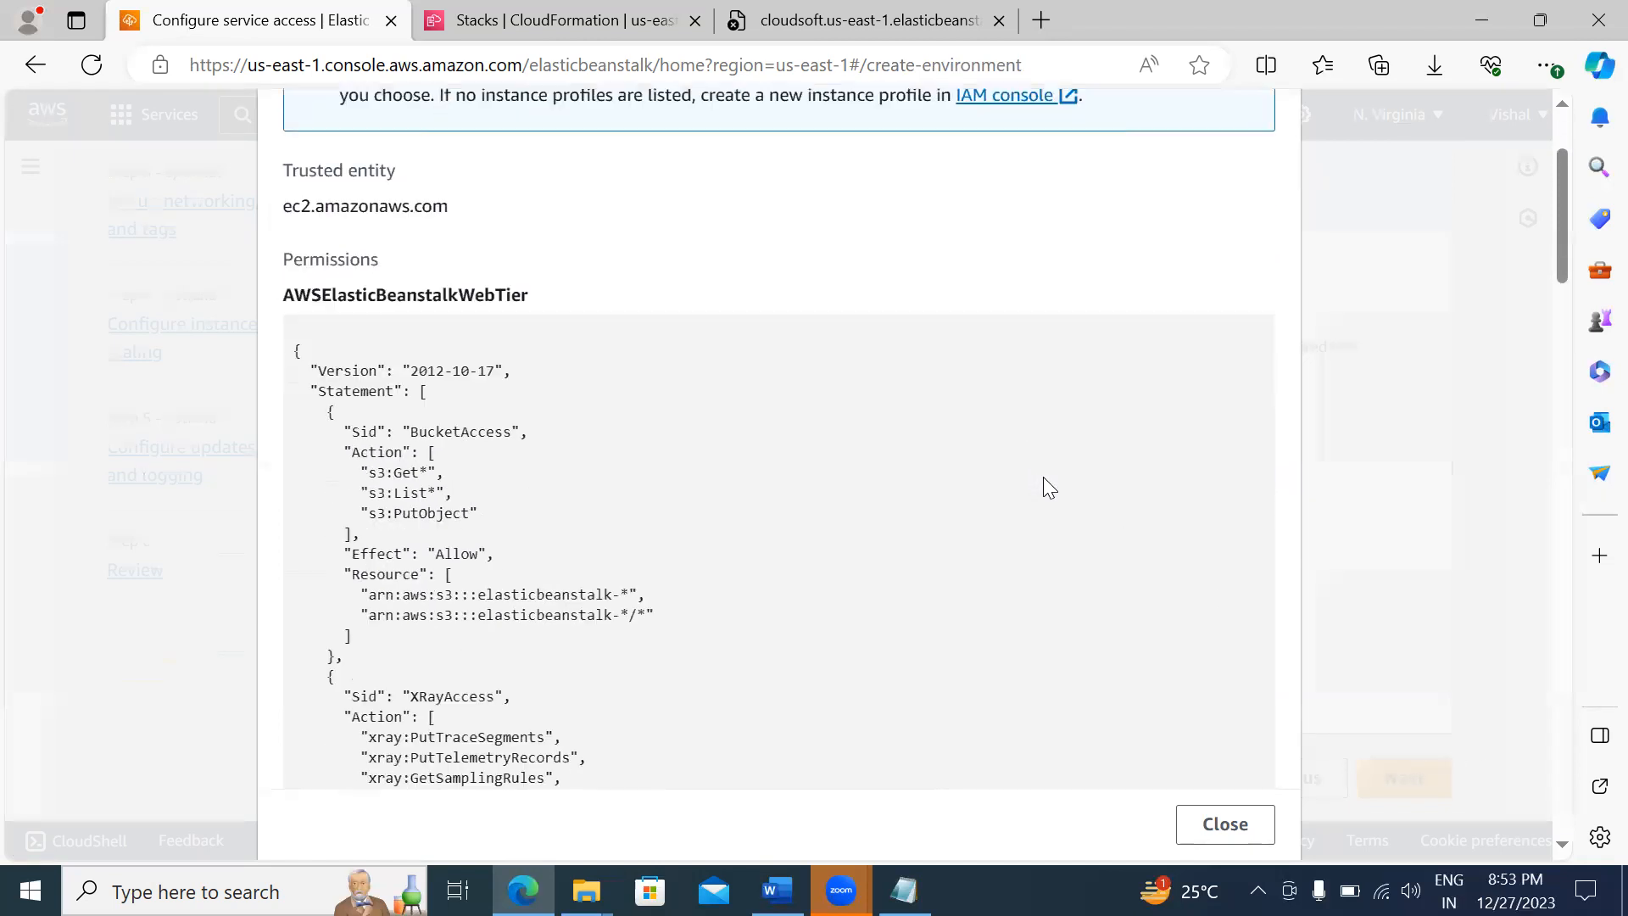
scroll(1043, 477, "down", 10)
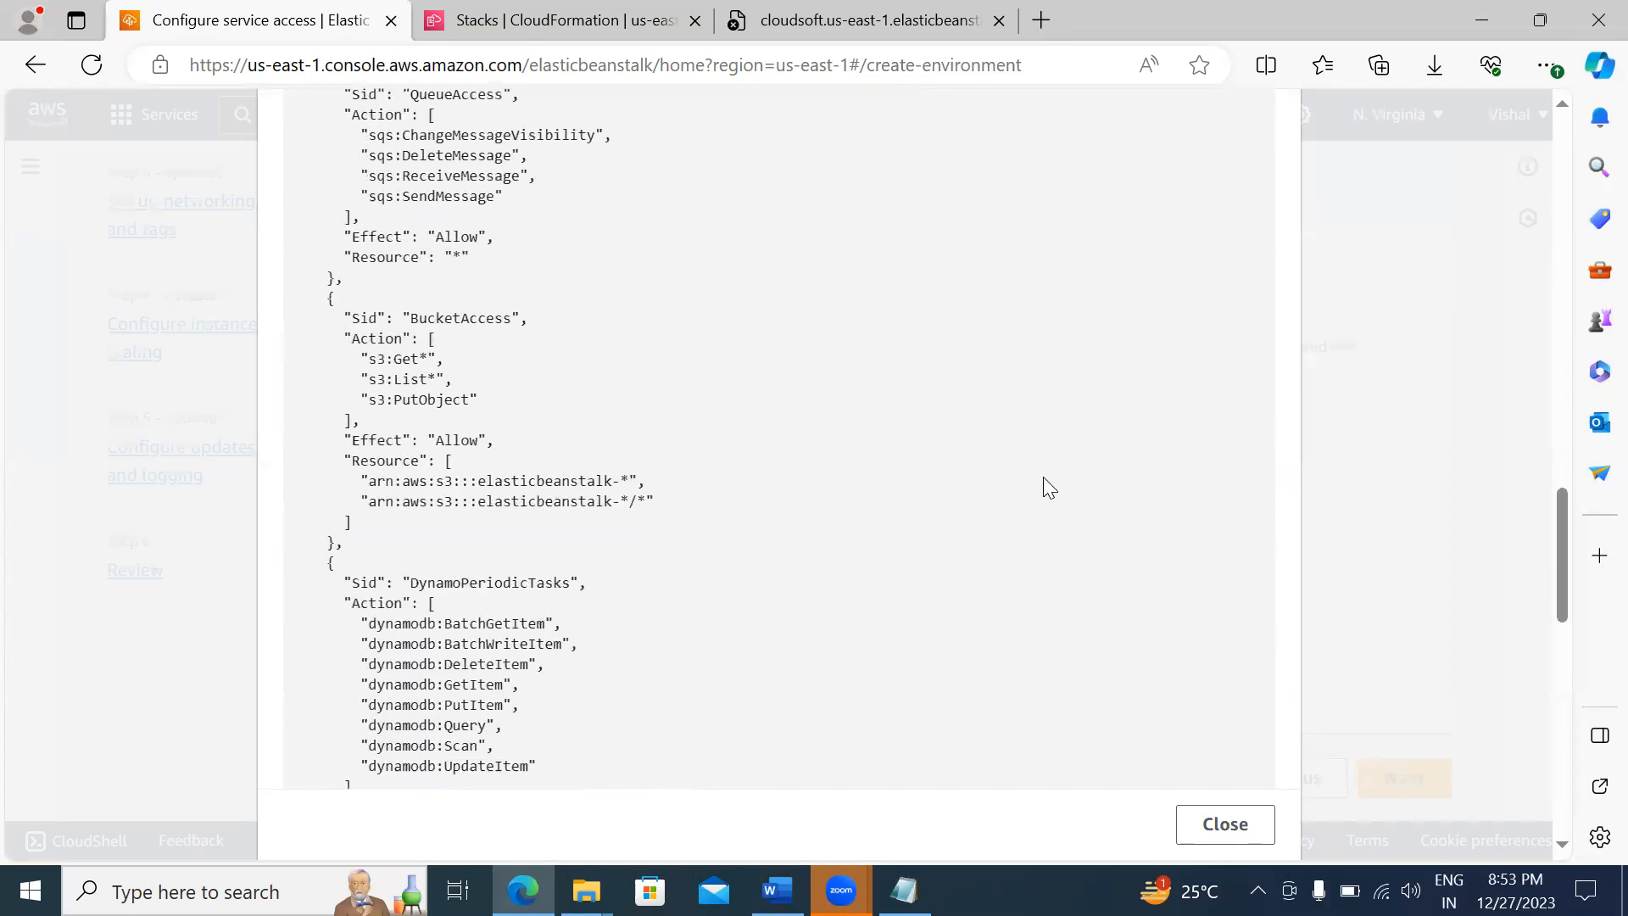
scroll(1044, 478, "up", 9)
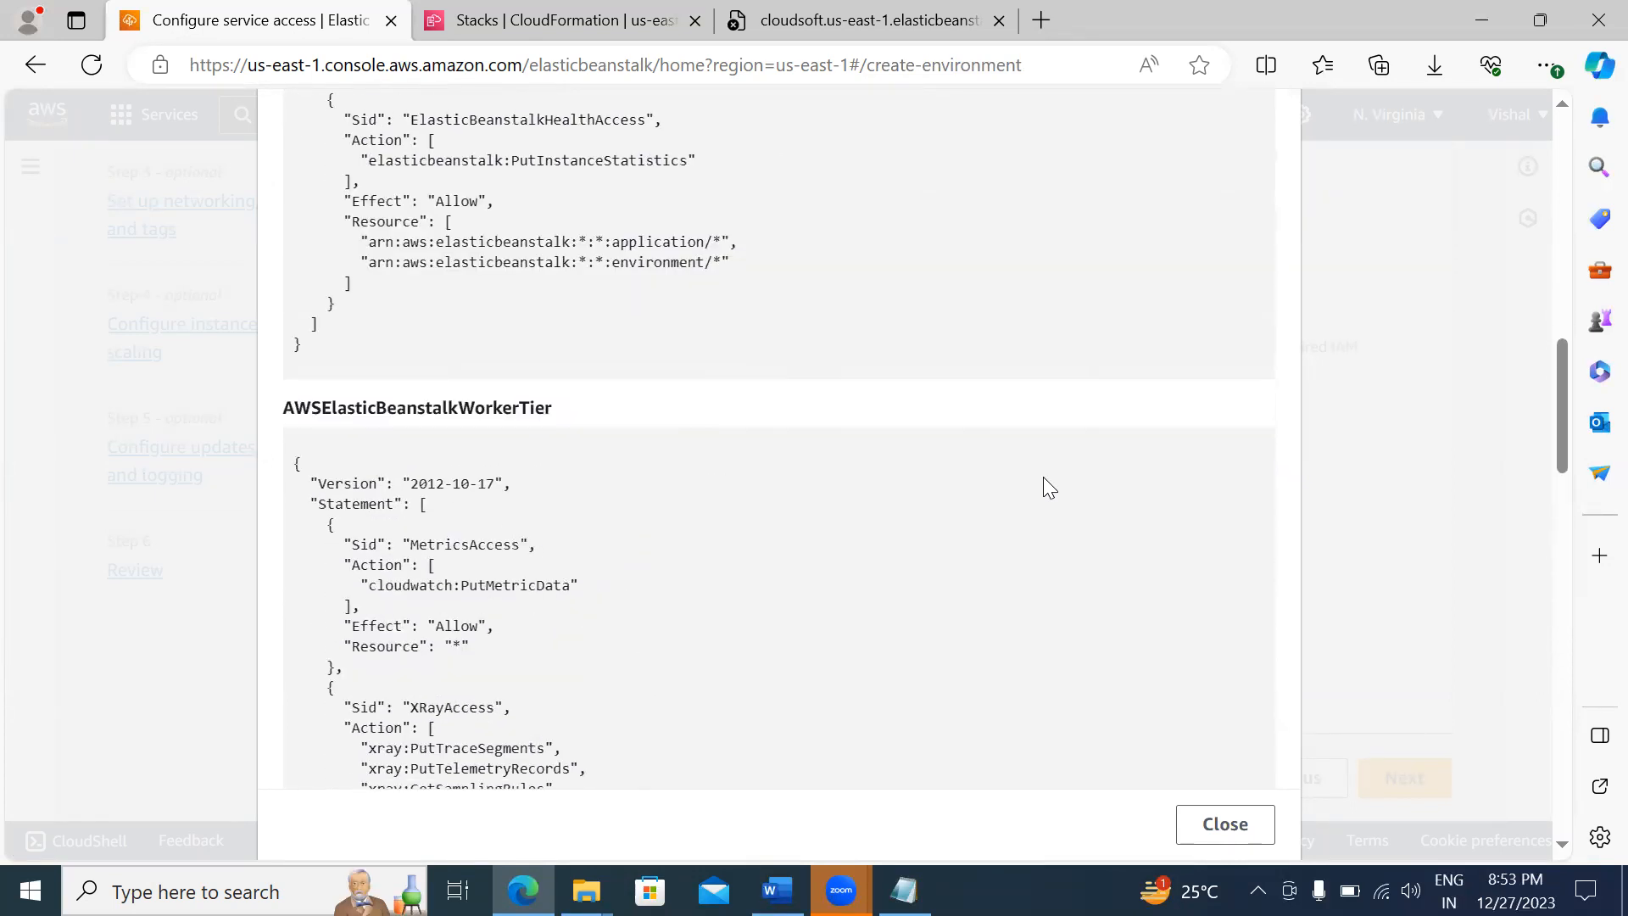
scroll(1043, 478, "up", 7)
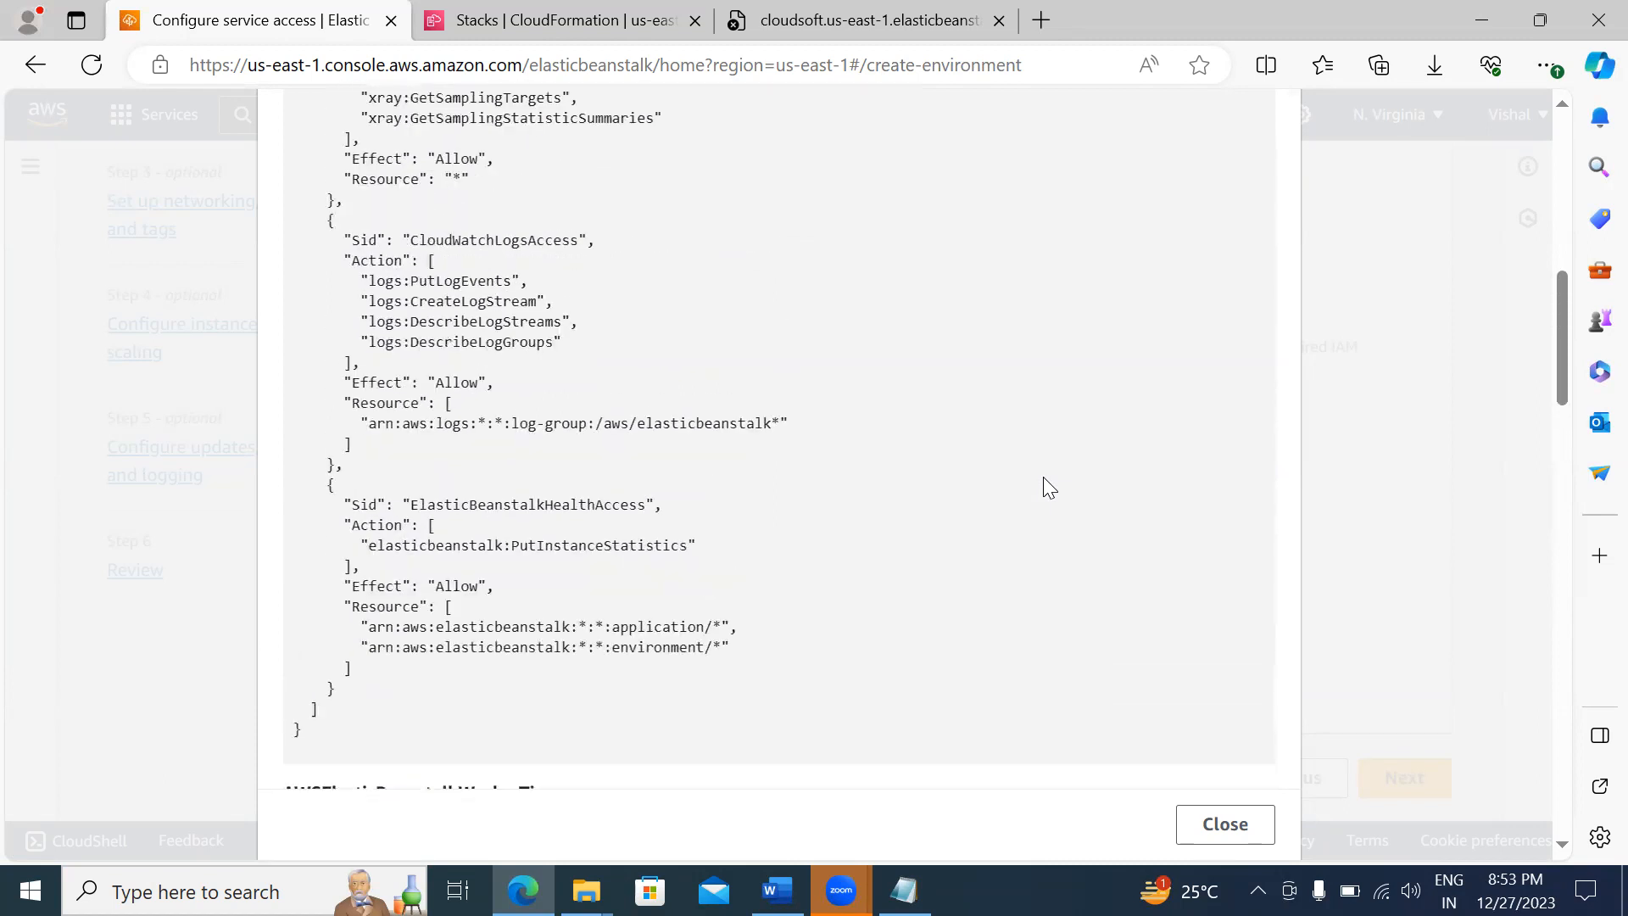
scroll(1043, 477, "up", 7)
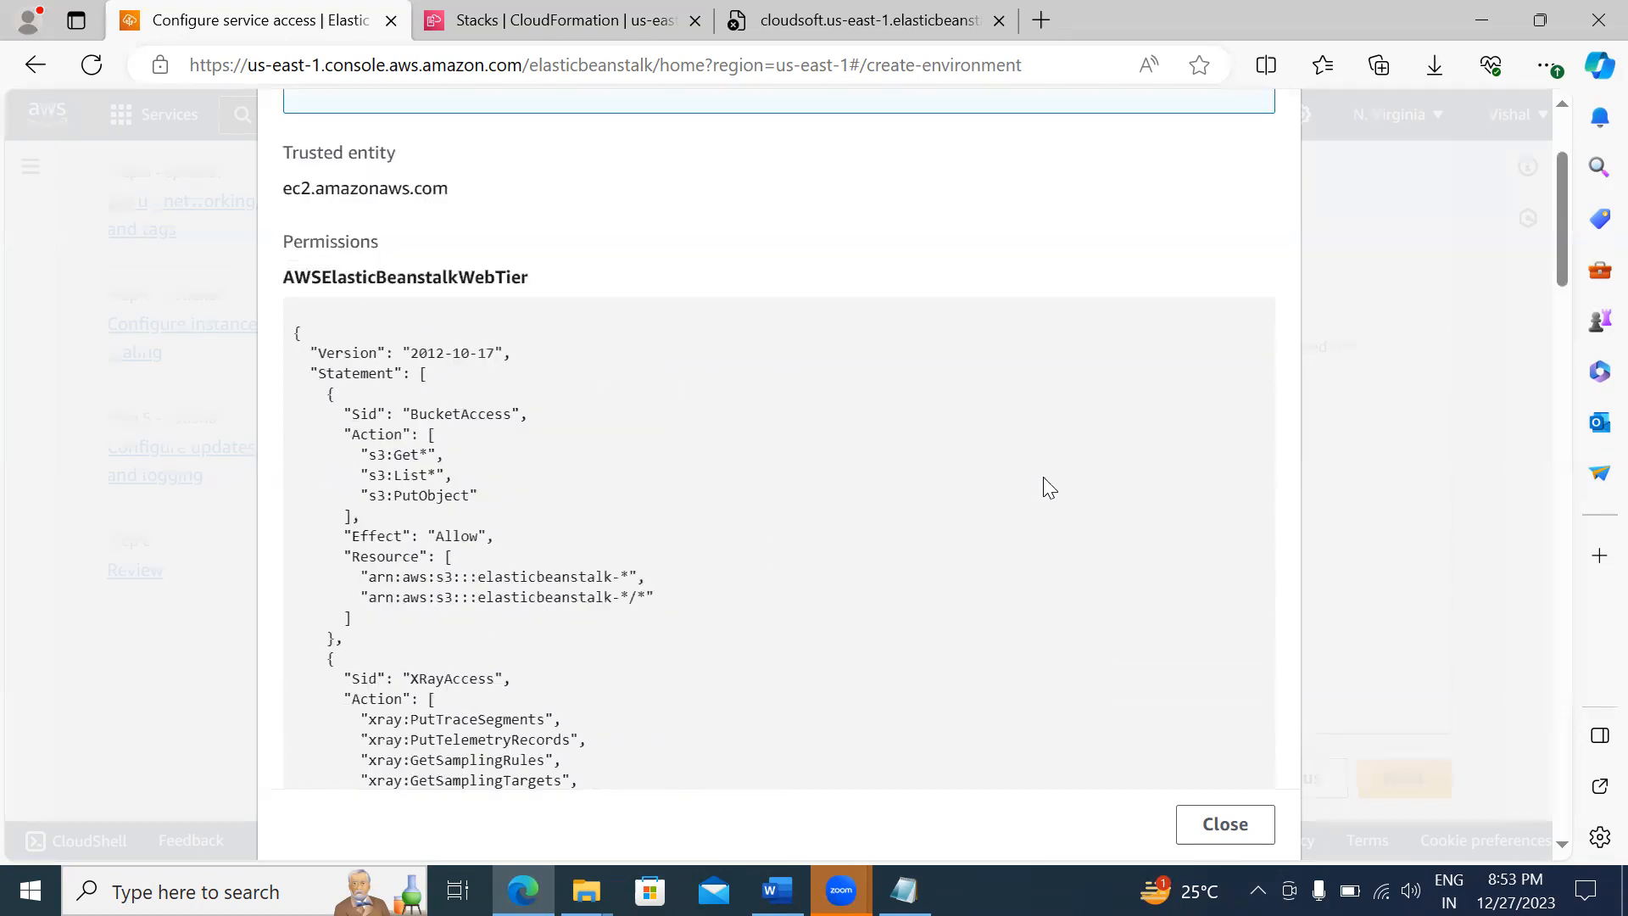
scroll(1043, 477, "down", 8)
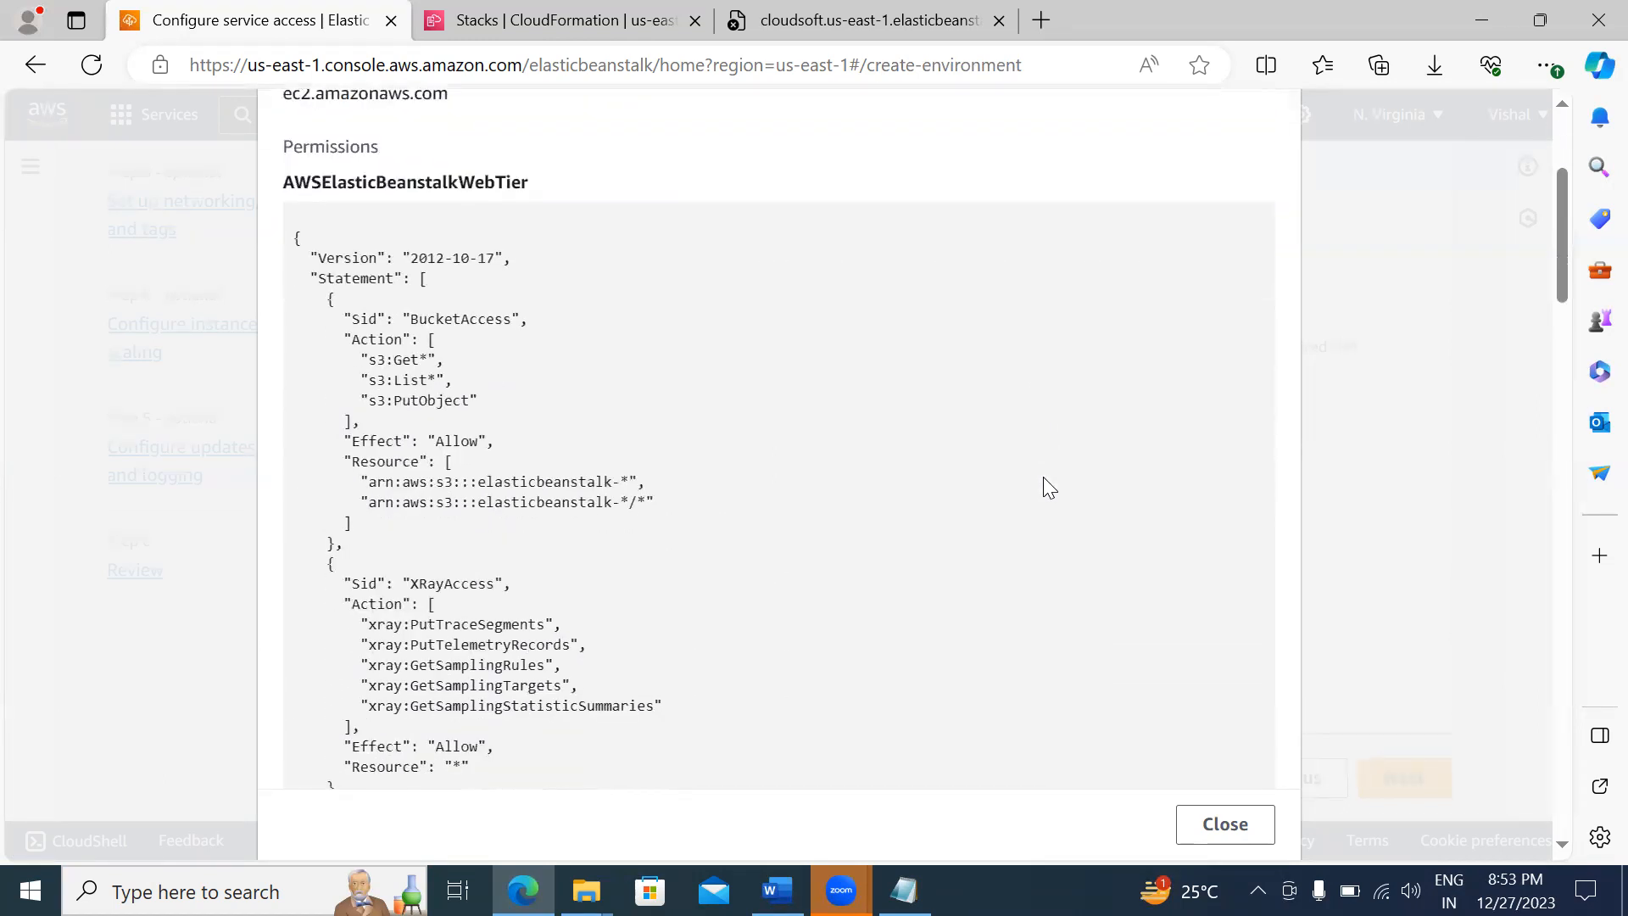
scroll(1049, 488, "down", 2)
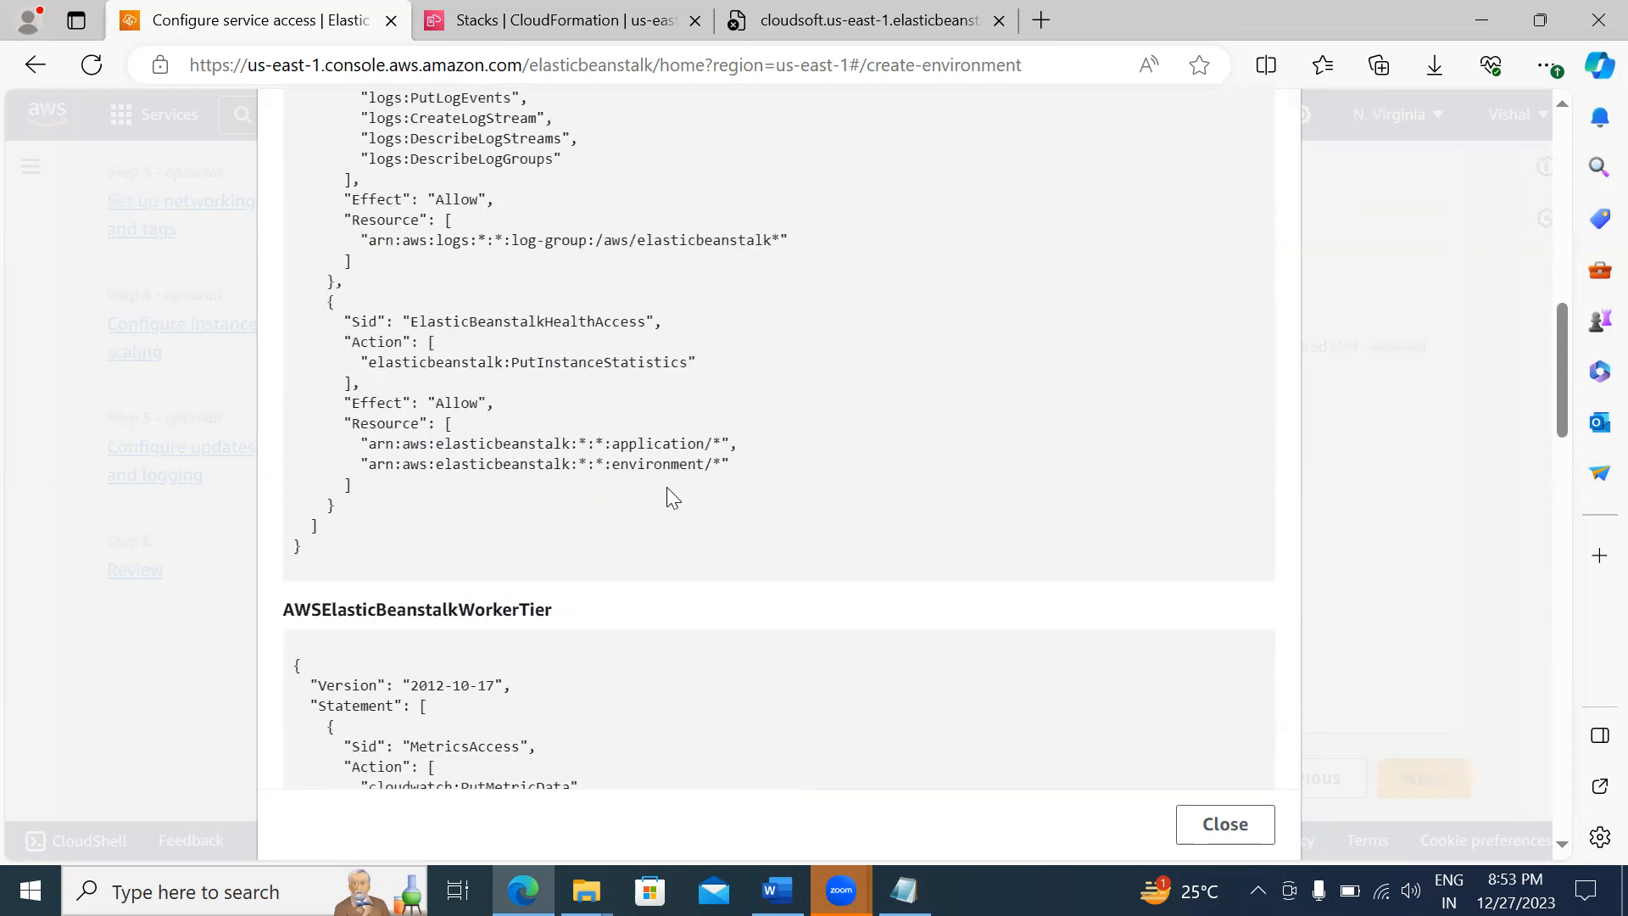
Step: Copy the full JSON of the AWSElasticBeanstalkWebTier policy from the instance profile permissions
mouse_move(308, 549)
left_mouse_down()
mouse_move(336, 451)
mouse_move(286, 529)
left_mouse_up()
scroll(337, 453, "up", 10)
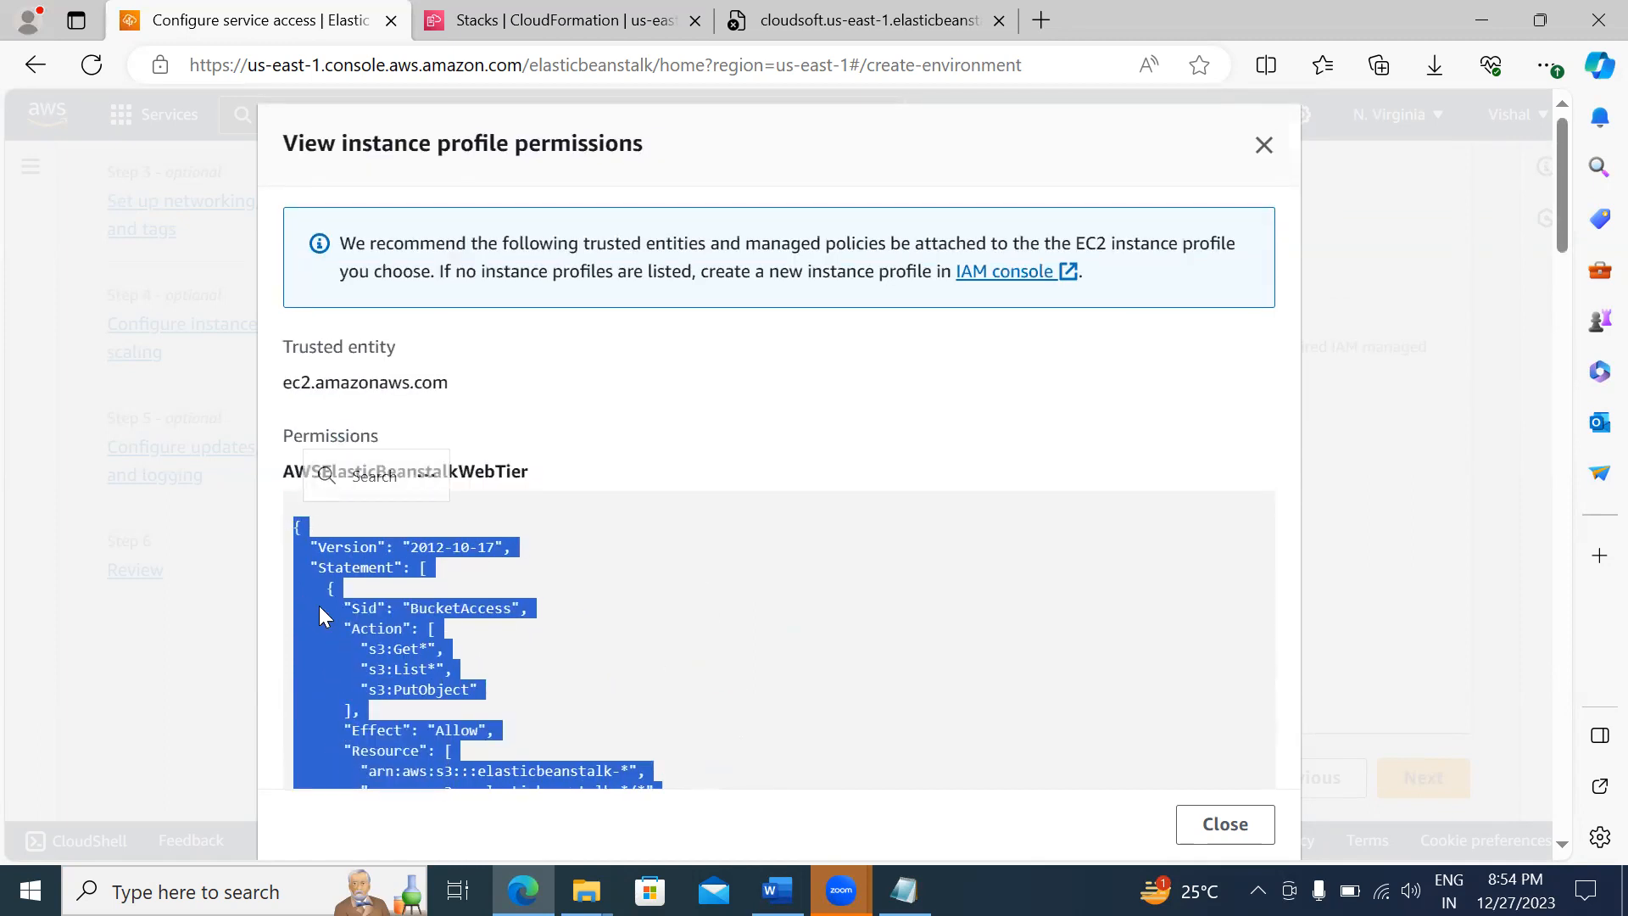
right_click(317, 597)
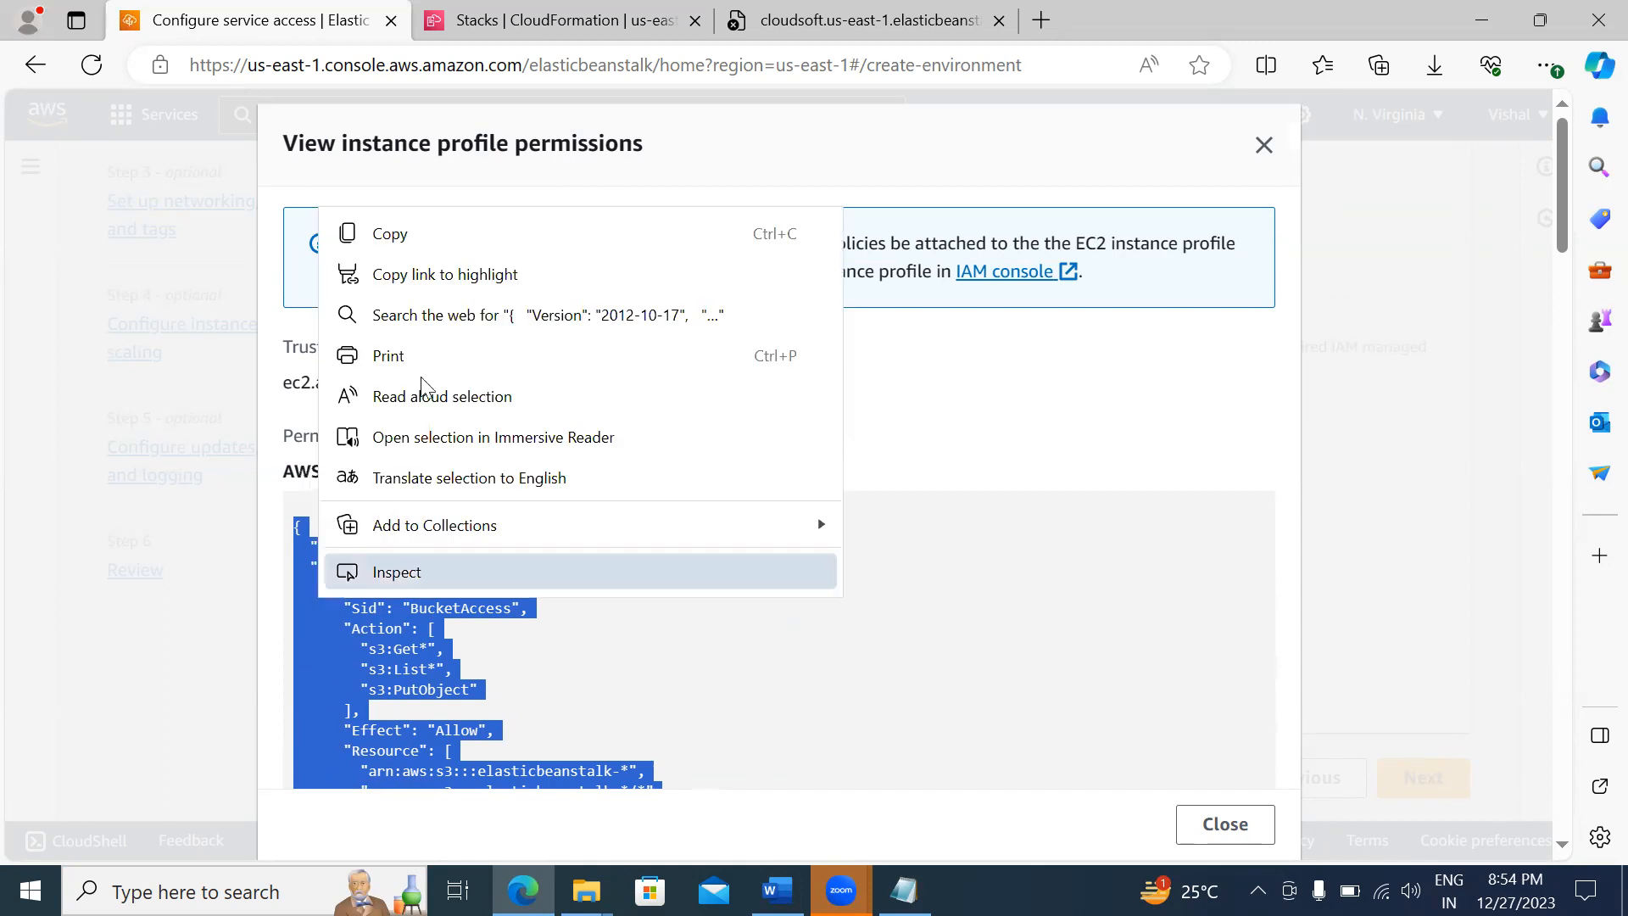
left_click(424, 246)
left_click(573, 435)
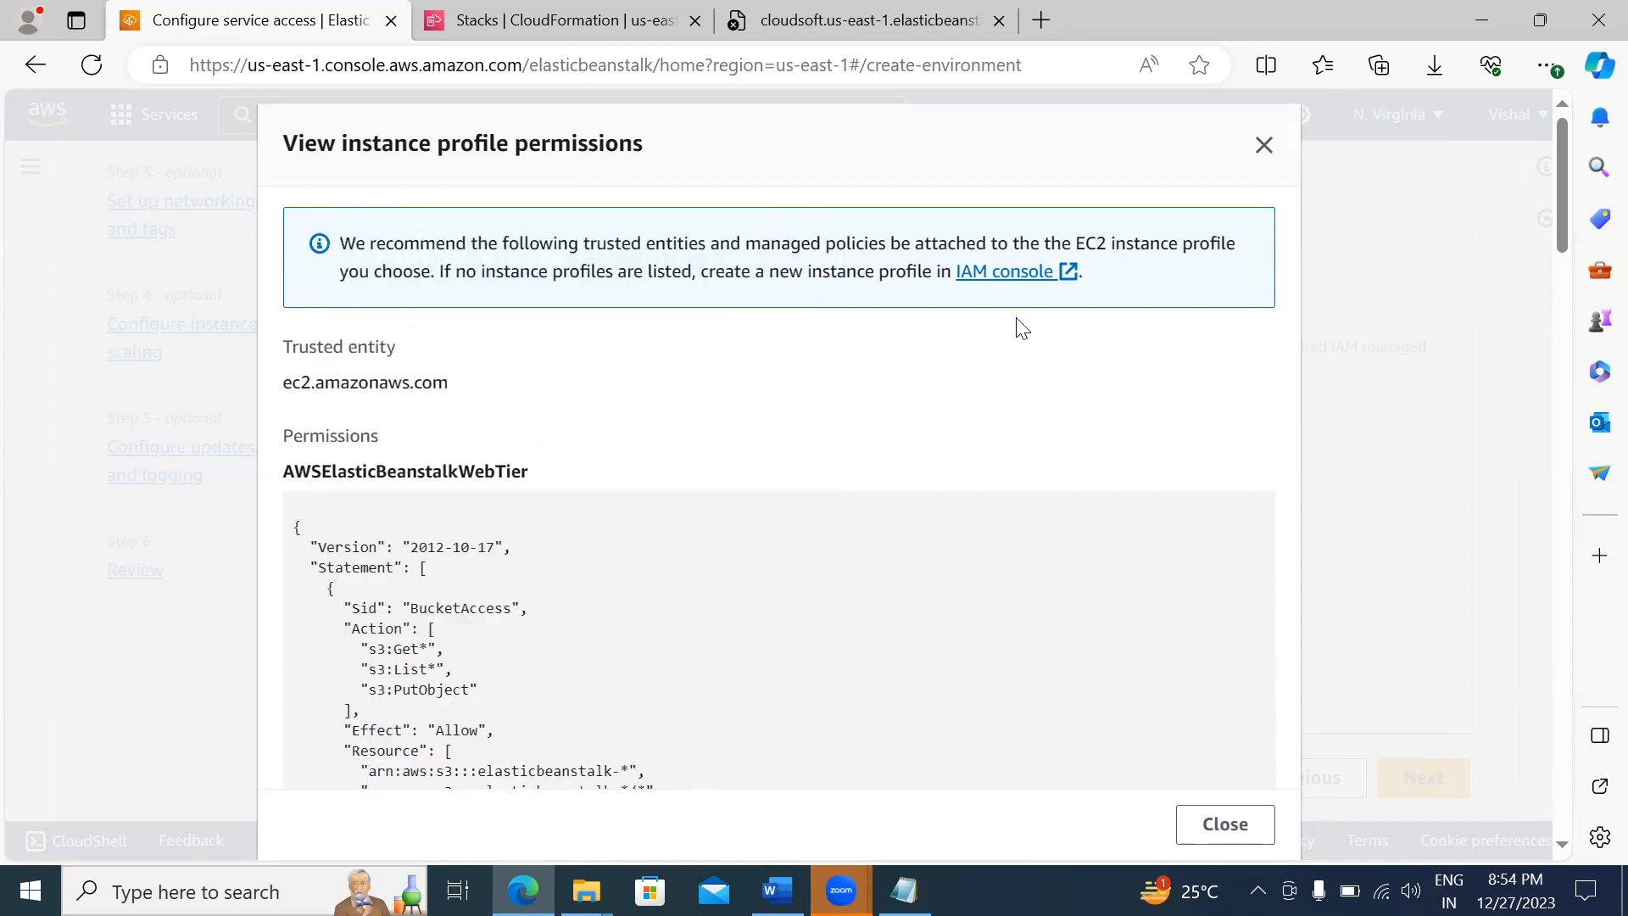
Step: Open the IAM console from the instance profile permissions and begin creating a new role
left_click(1016, 270)
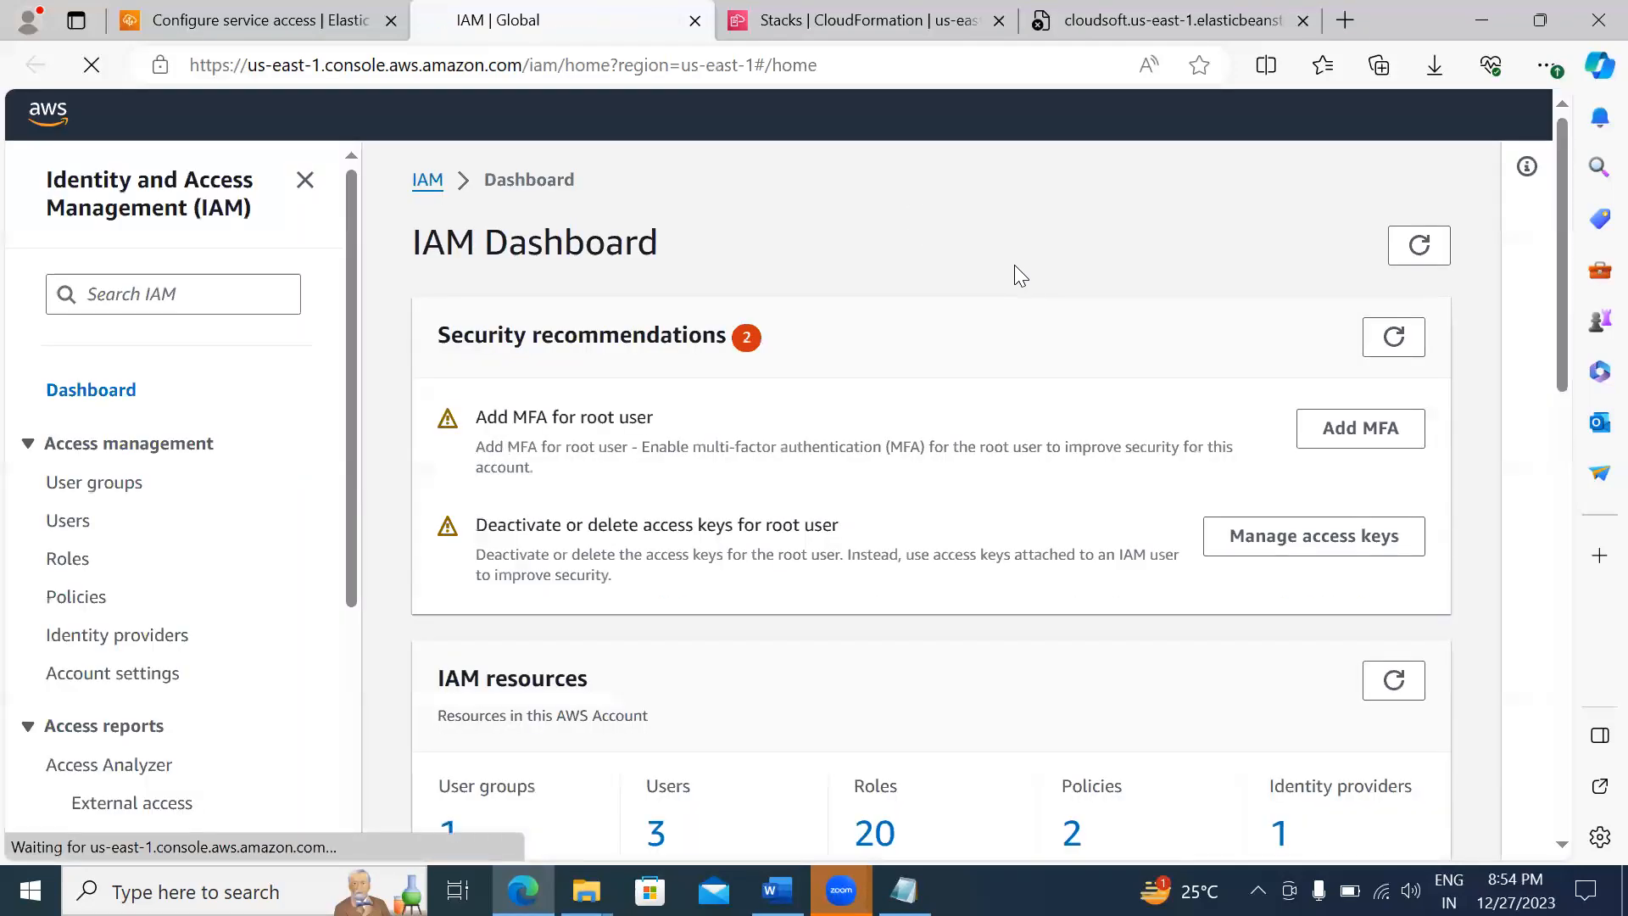
left_click(68, 561)
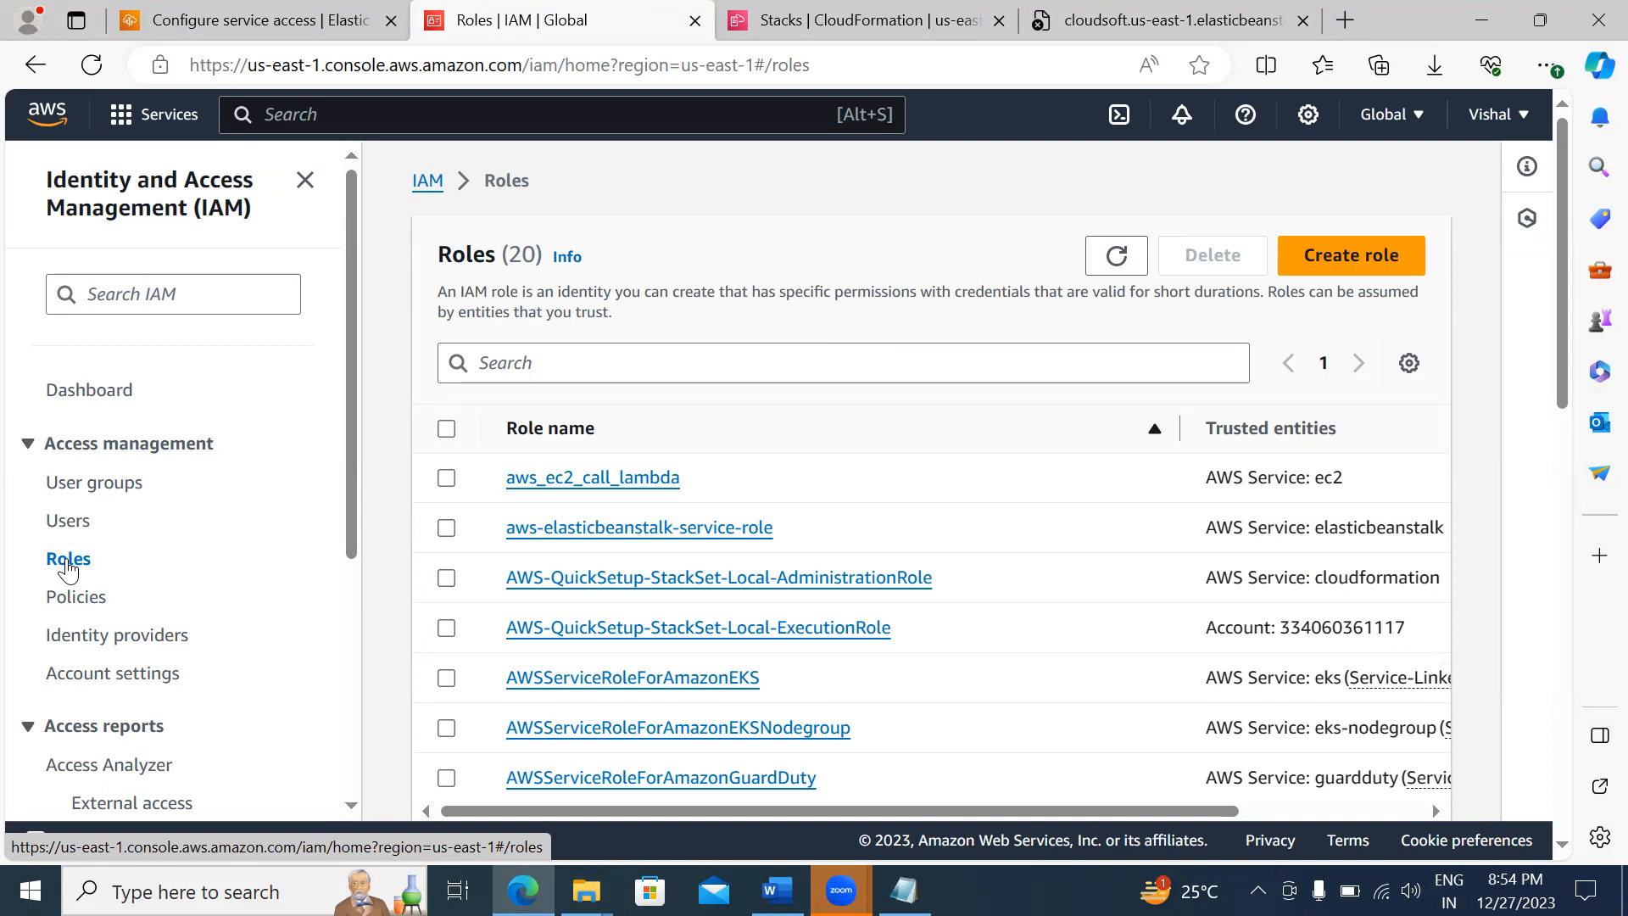
left_click(1344, 253)
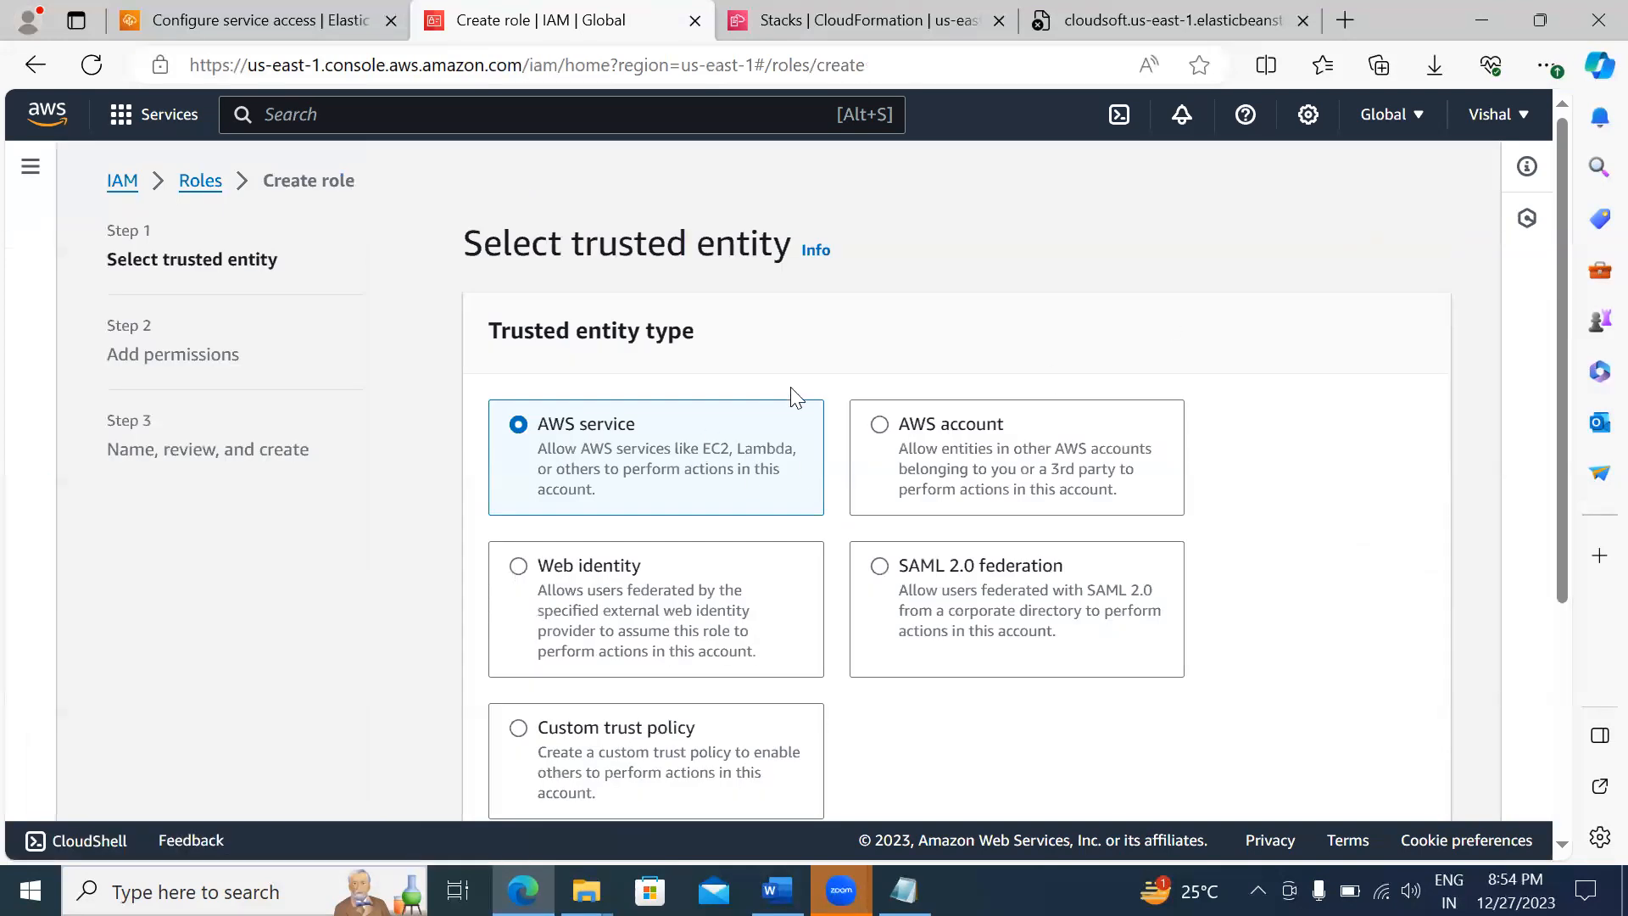
Step: Keep AWS service as the trusted entity, choose the EC2 use case, and continue to adding permissions
scroll(990, 328, "down", 4)
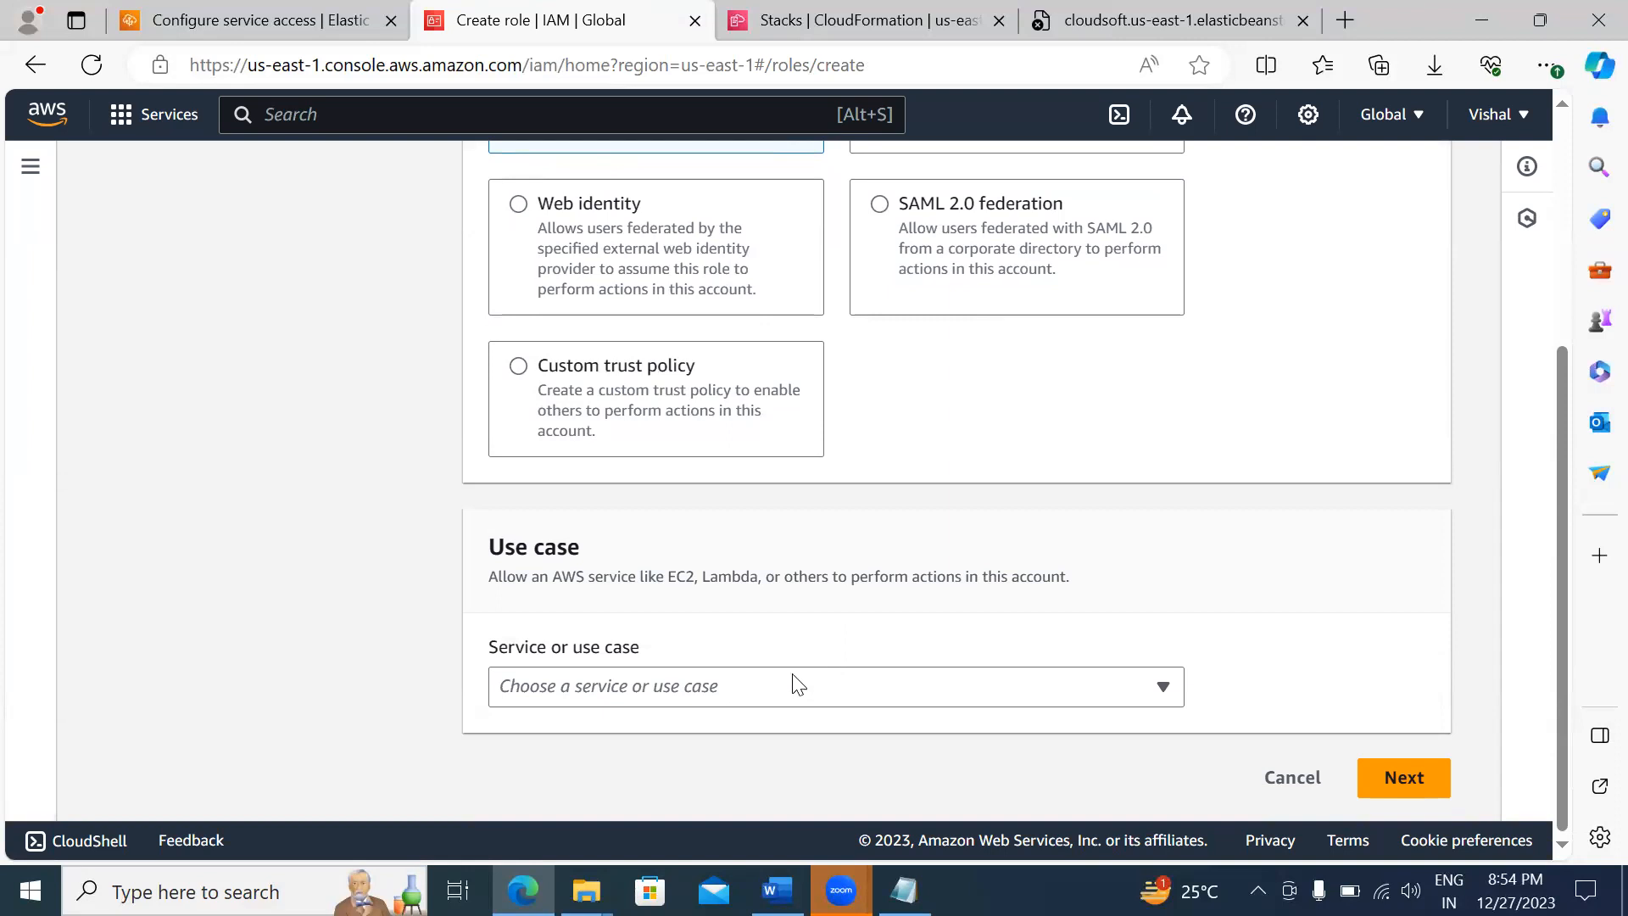
left_click(728, 704)
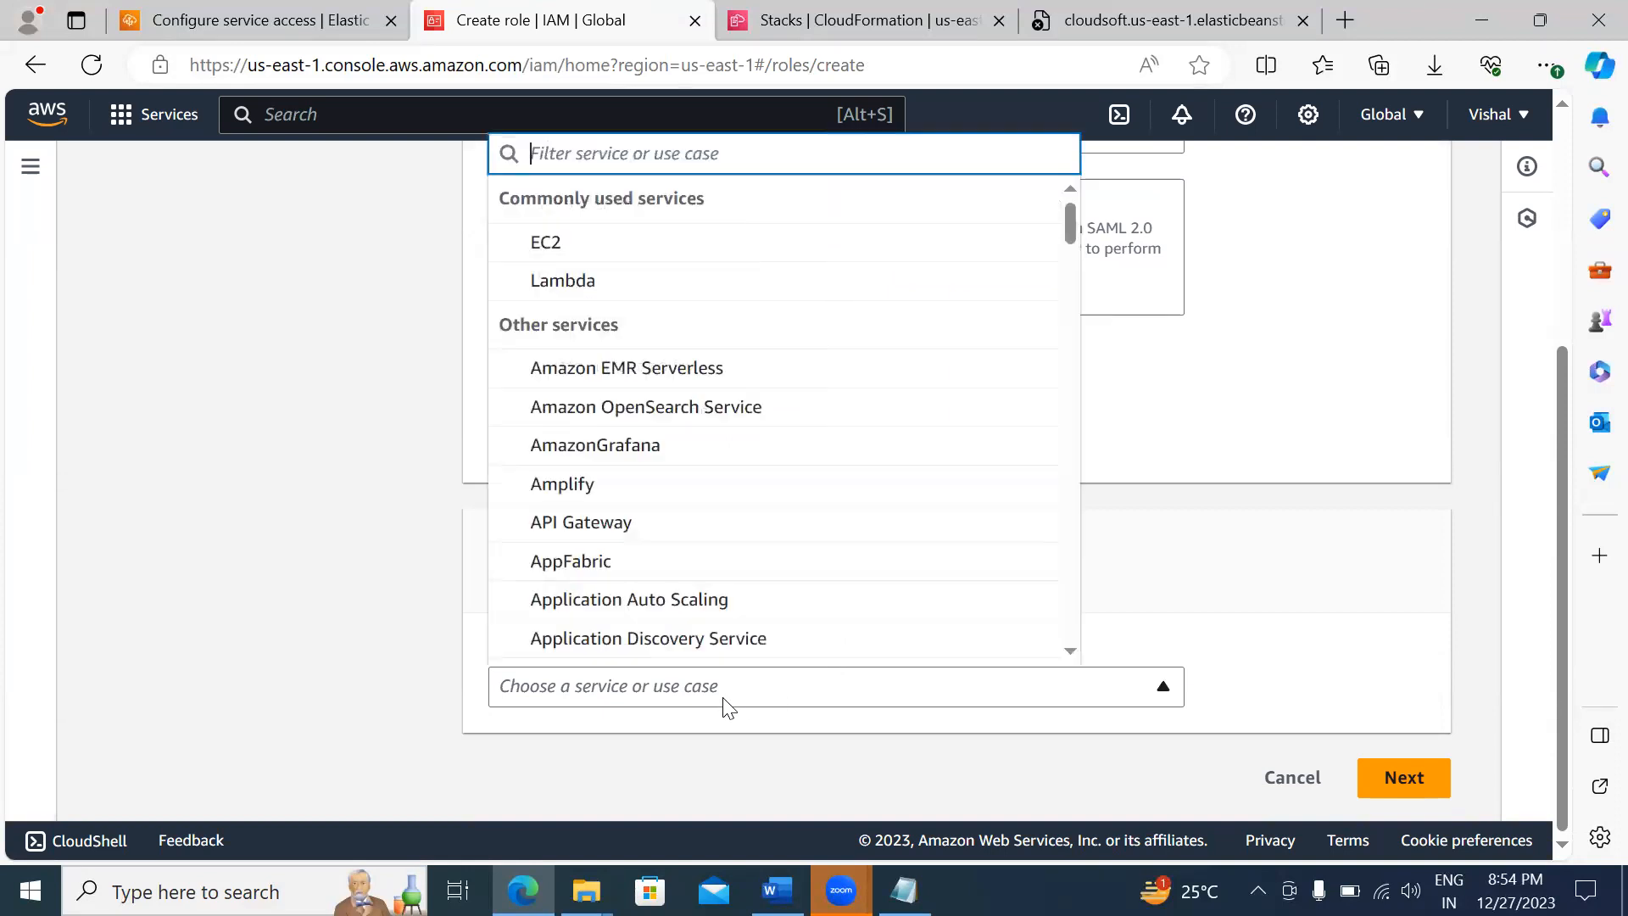
left_click(585, 246)
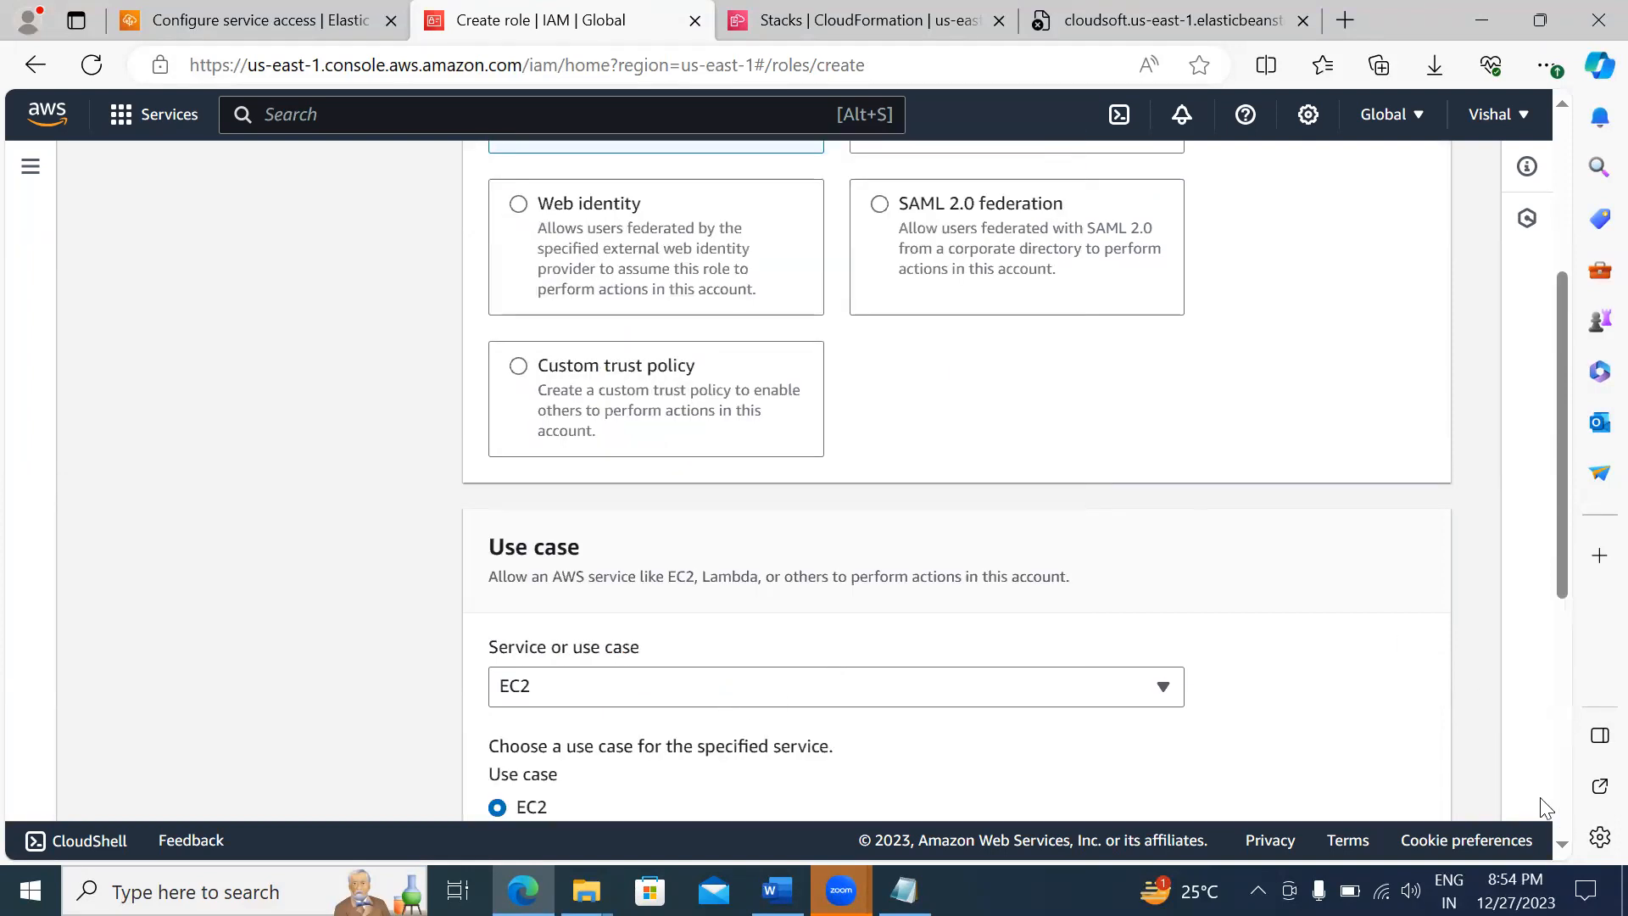
scroll(1559, 834, "down", 6)
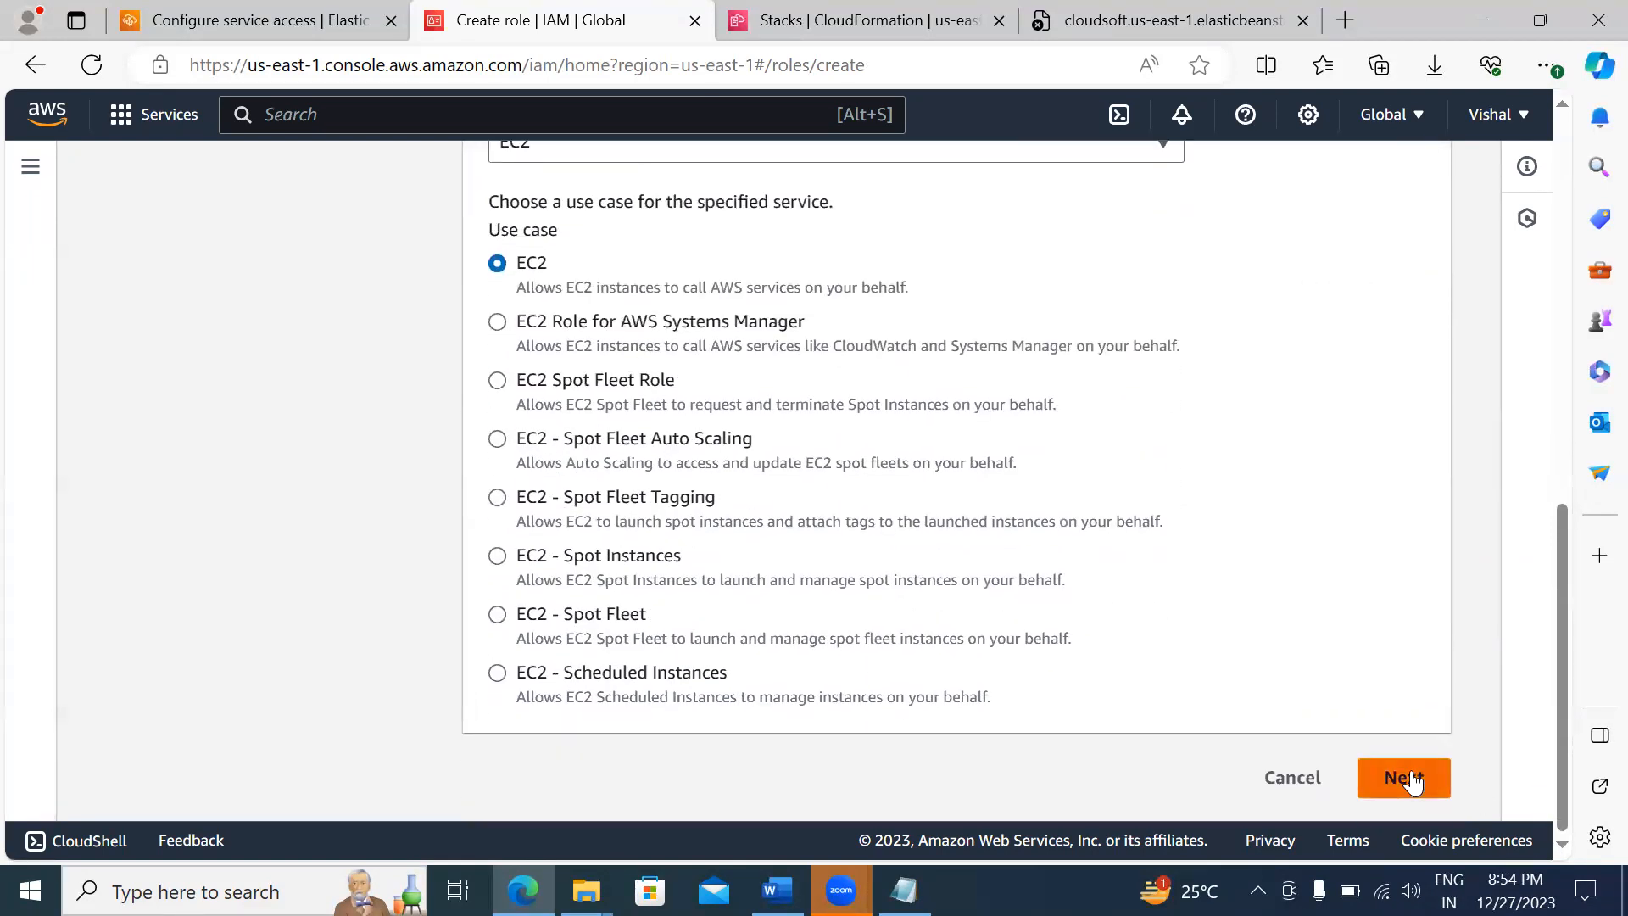
left_click(1411, 778)
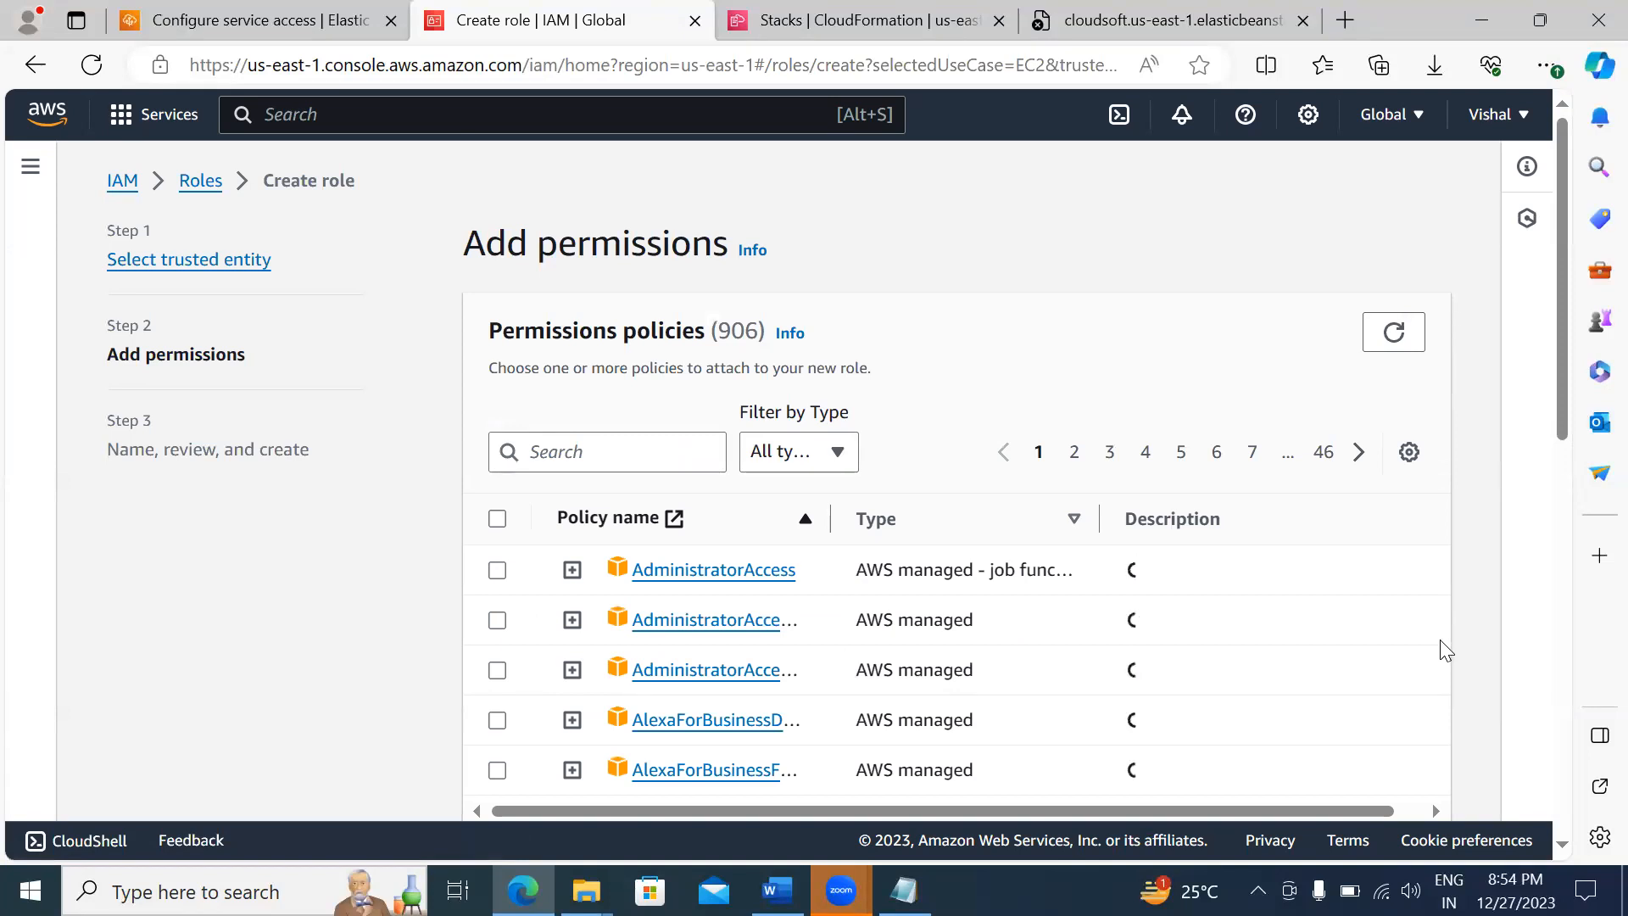
Step: Look through the first page of permissions policies and review the optional permissions boundary settings for the role
scroll(1542, 835, "down", 3)
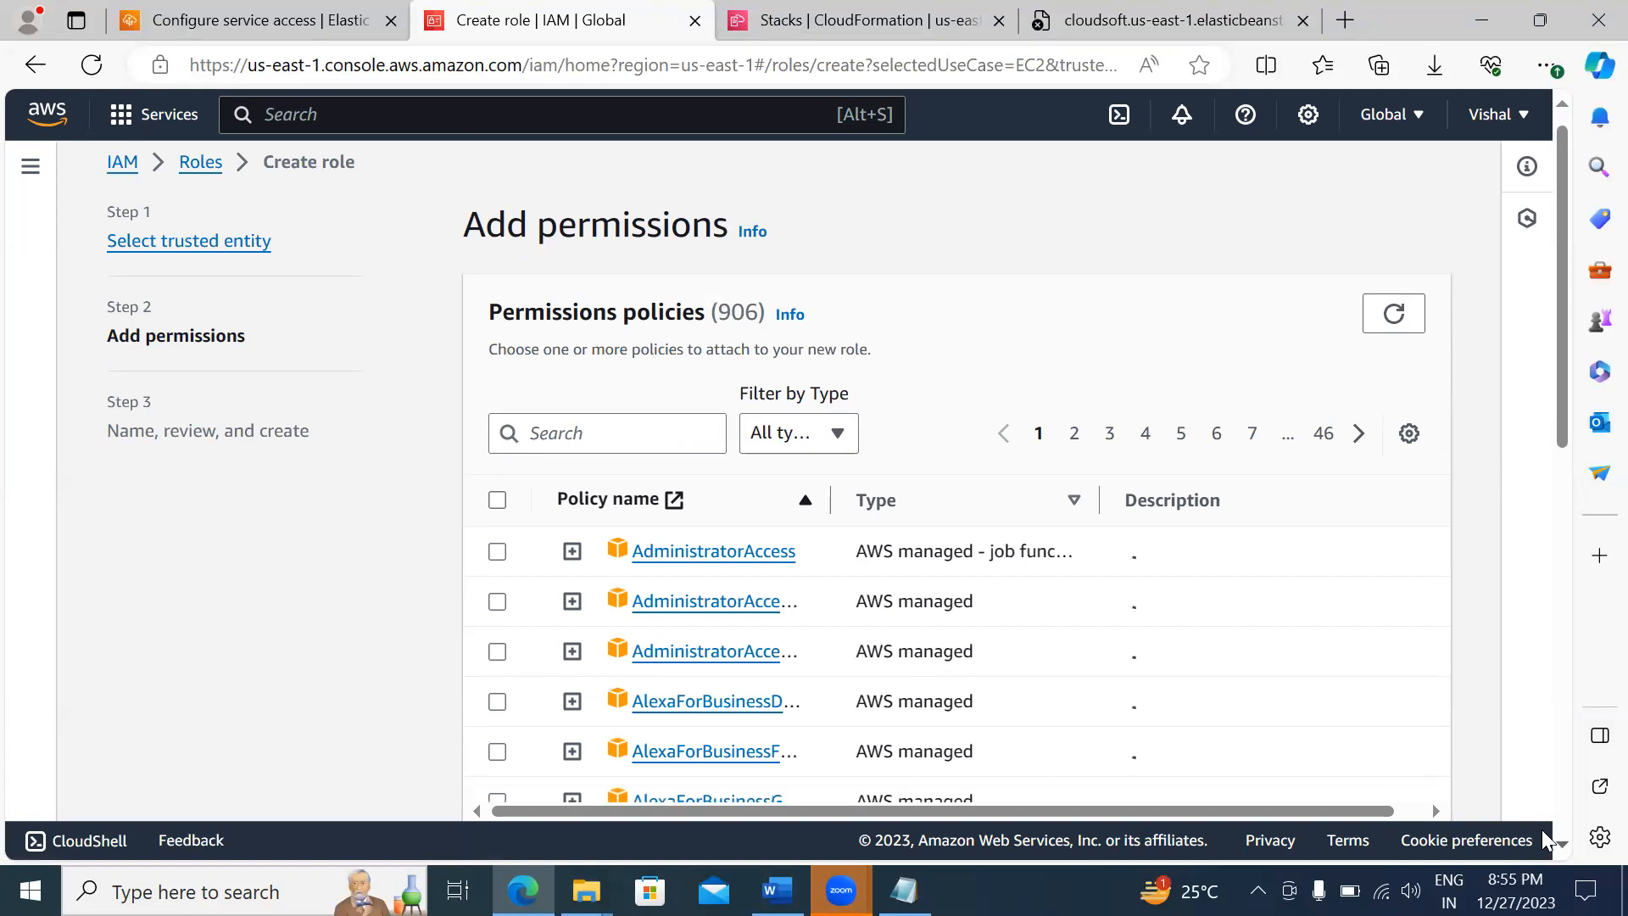
scroll(1543, 831, "down", 7)
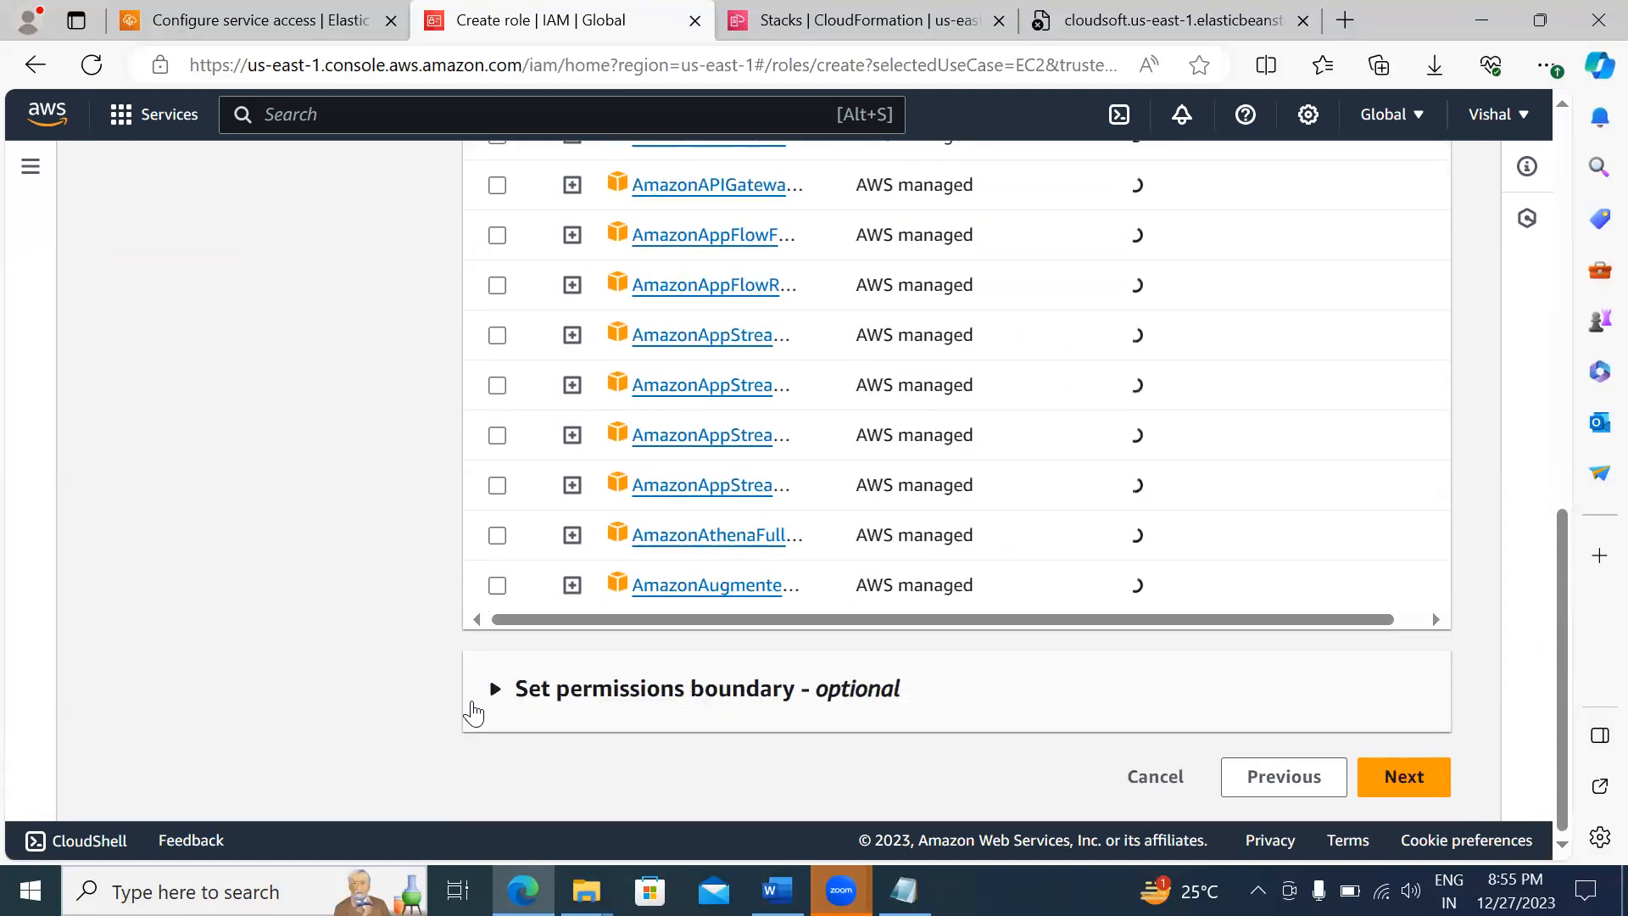
left_click(975, 712)
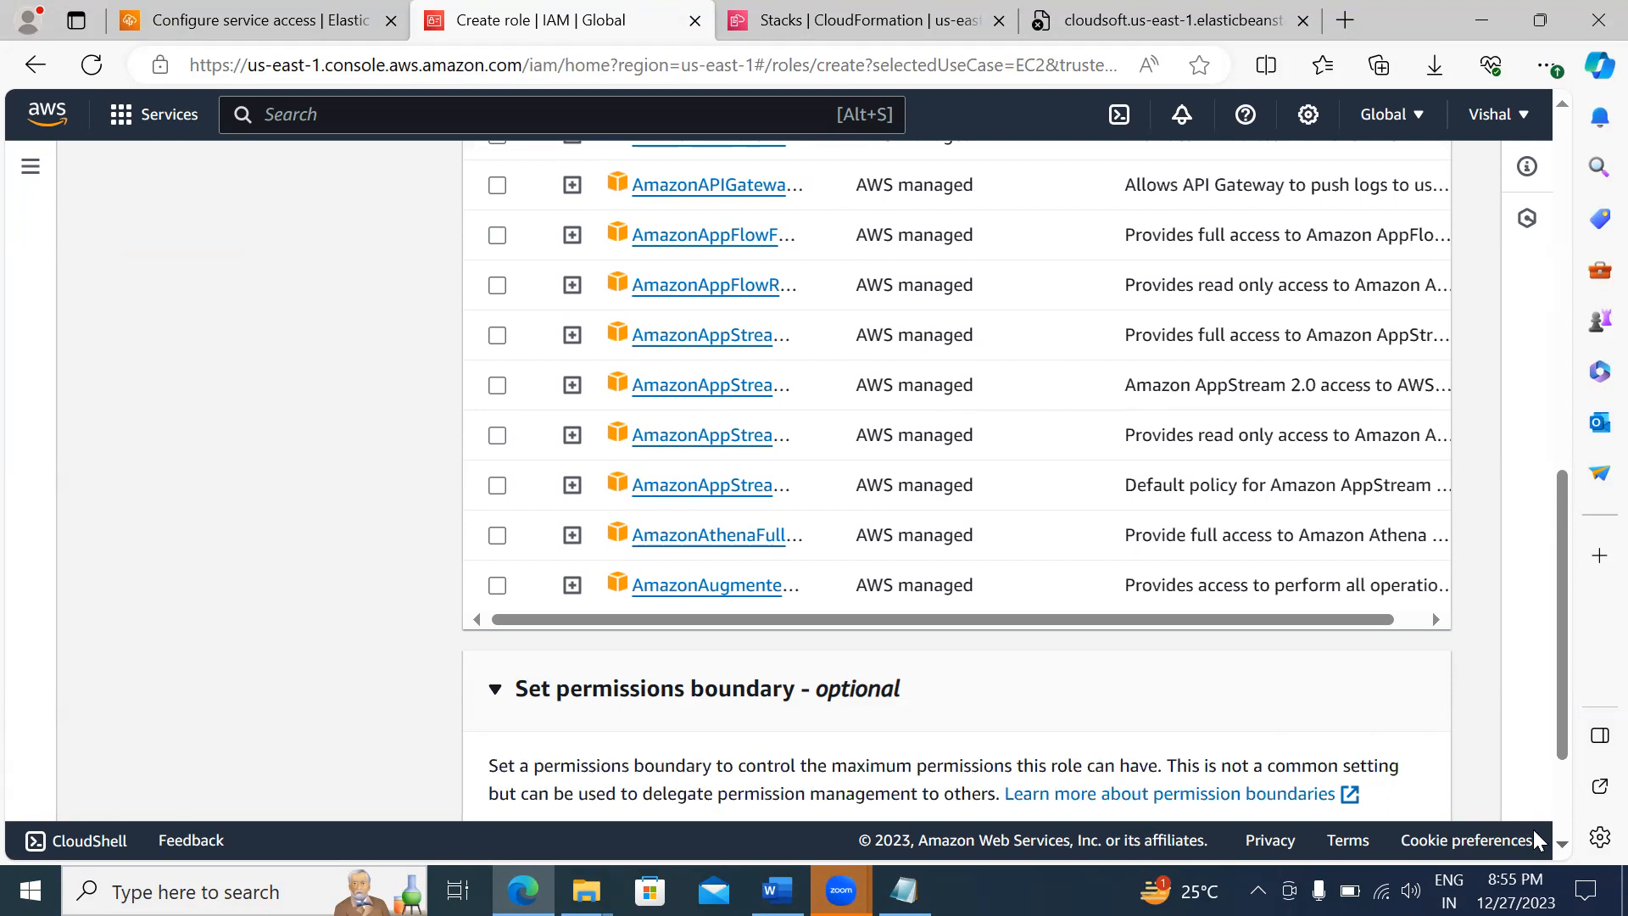
scroll(1535, 835, "down", 2)
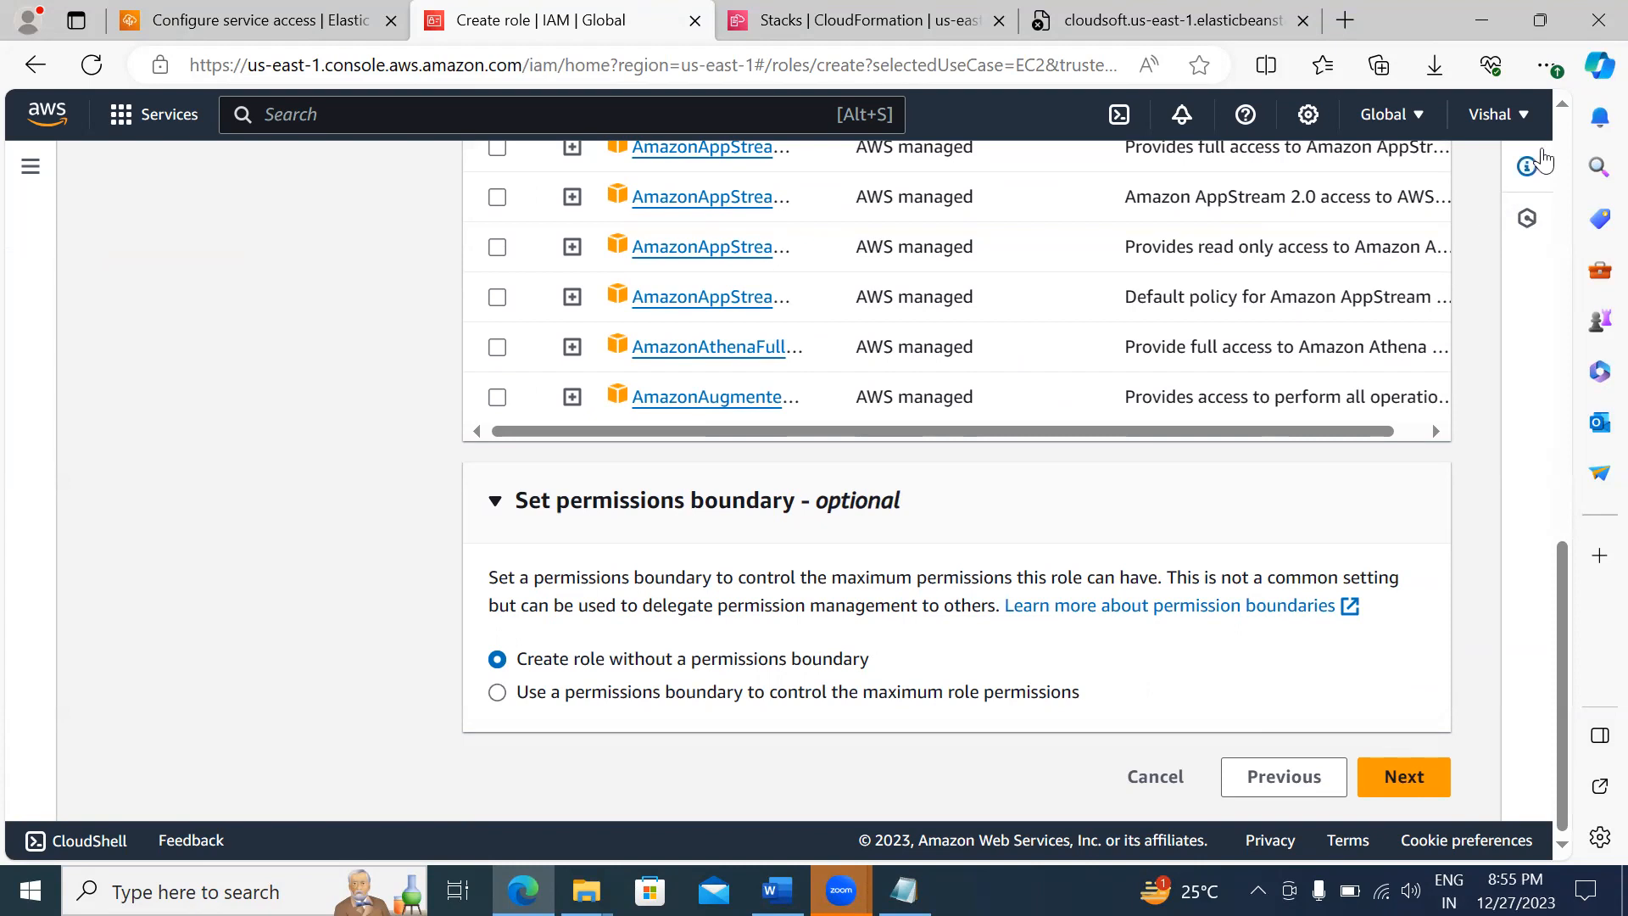
left_click(1561, 104)
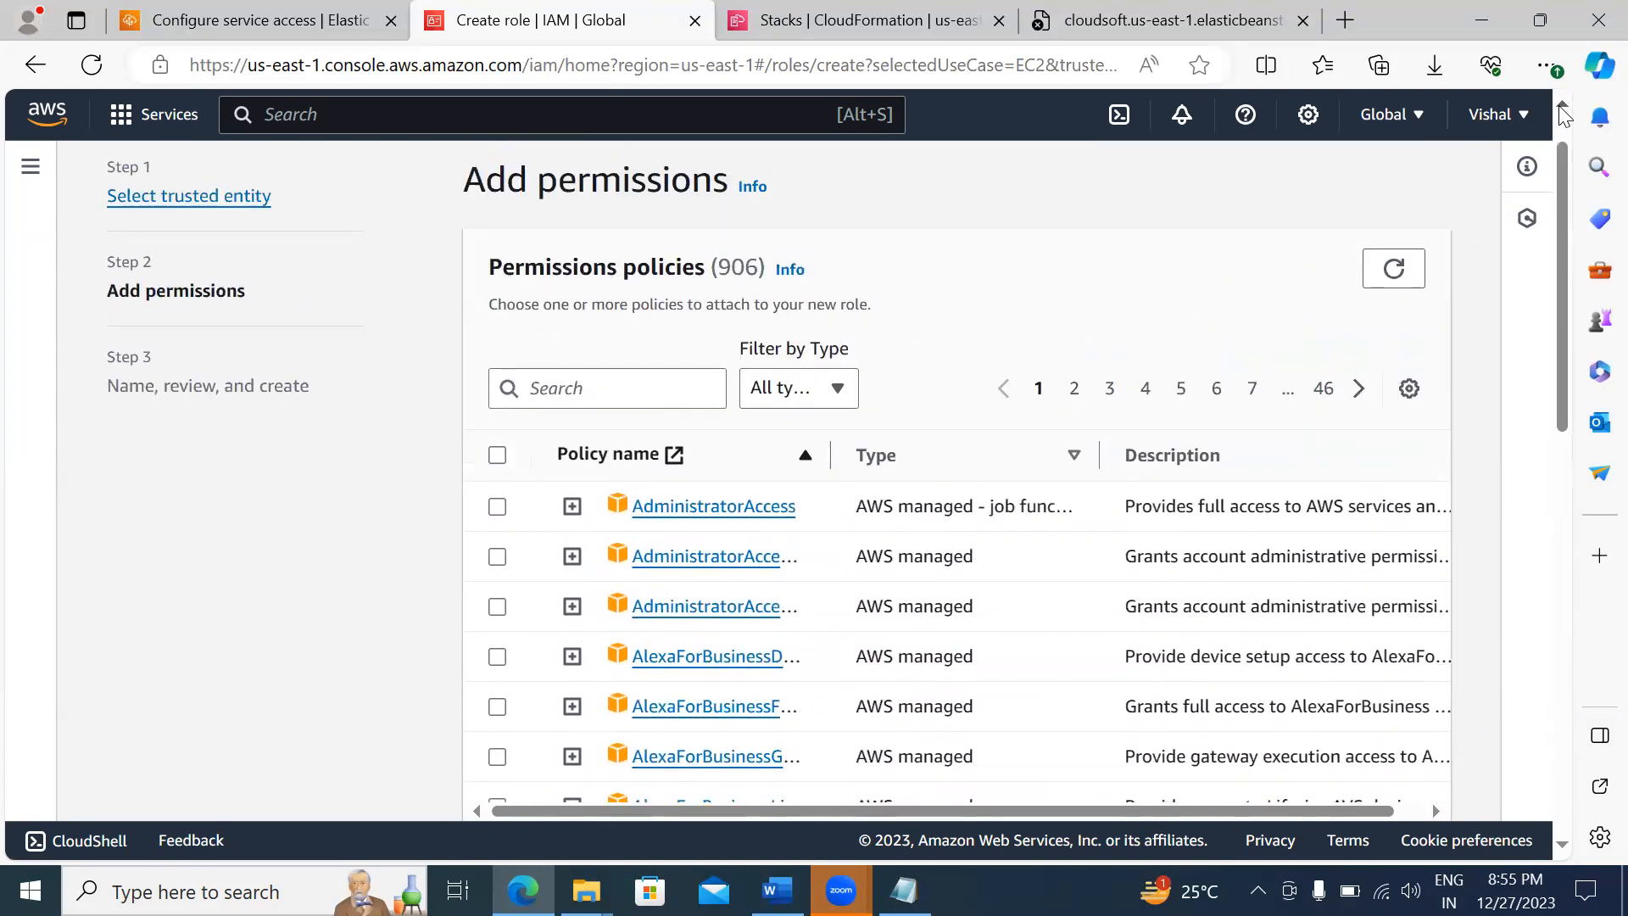
Step: Search the permissions policies for s3 and select AmazonS3FullAccess for the new role
left_click(754, 455)
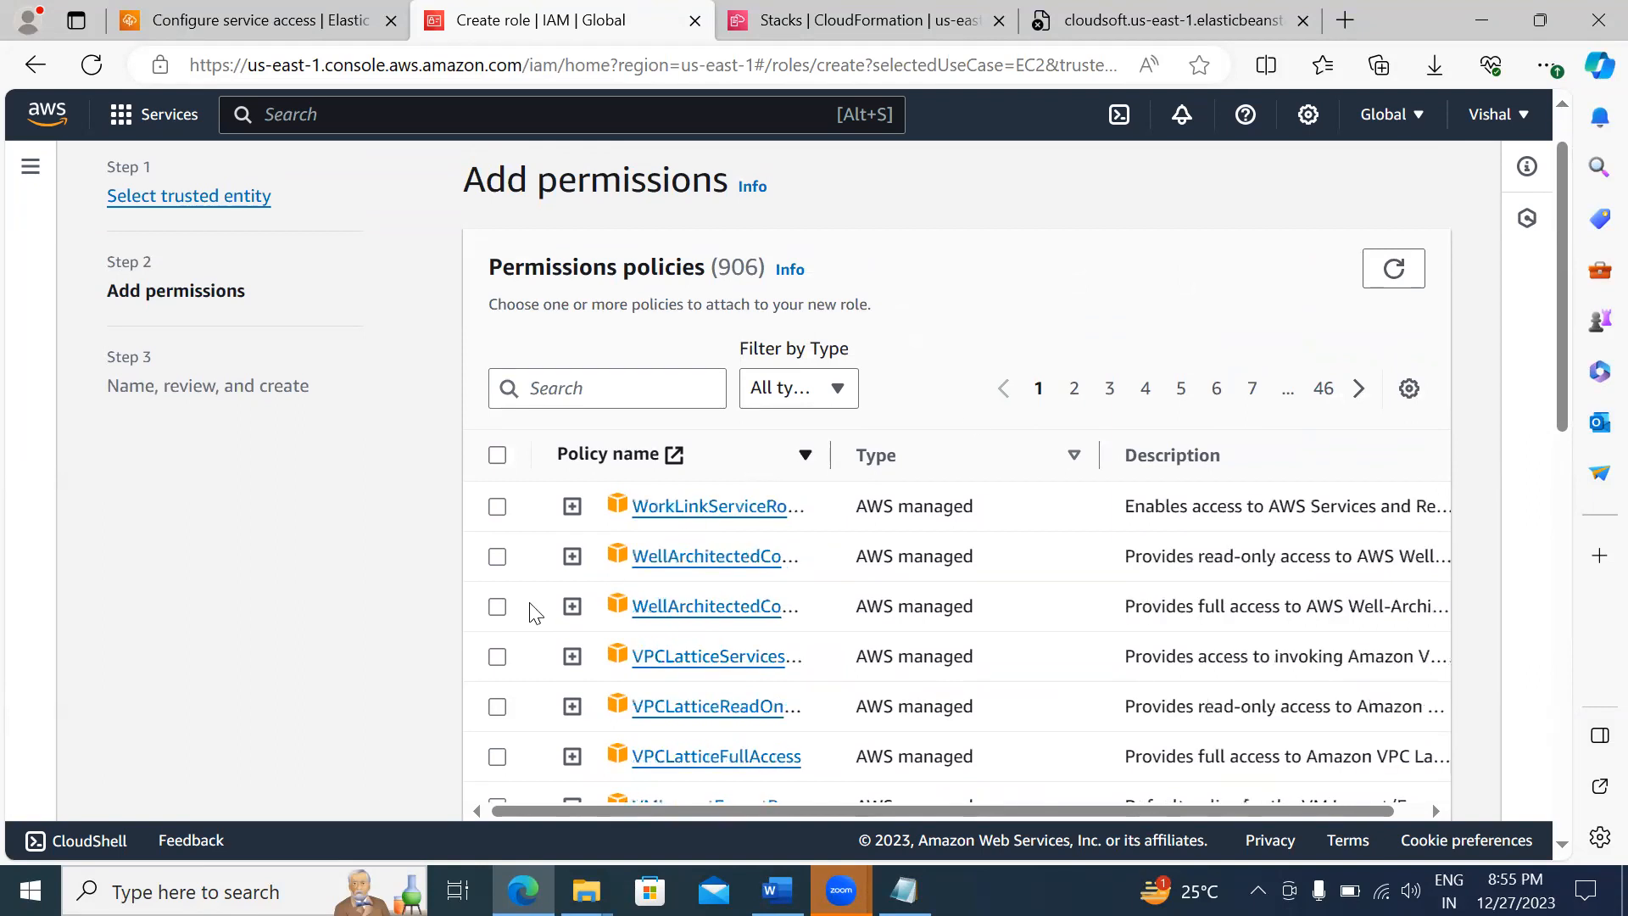
left_click(544, 388)
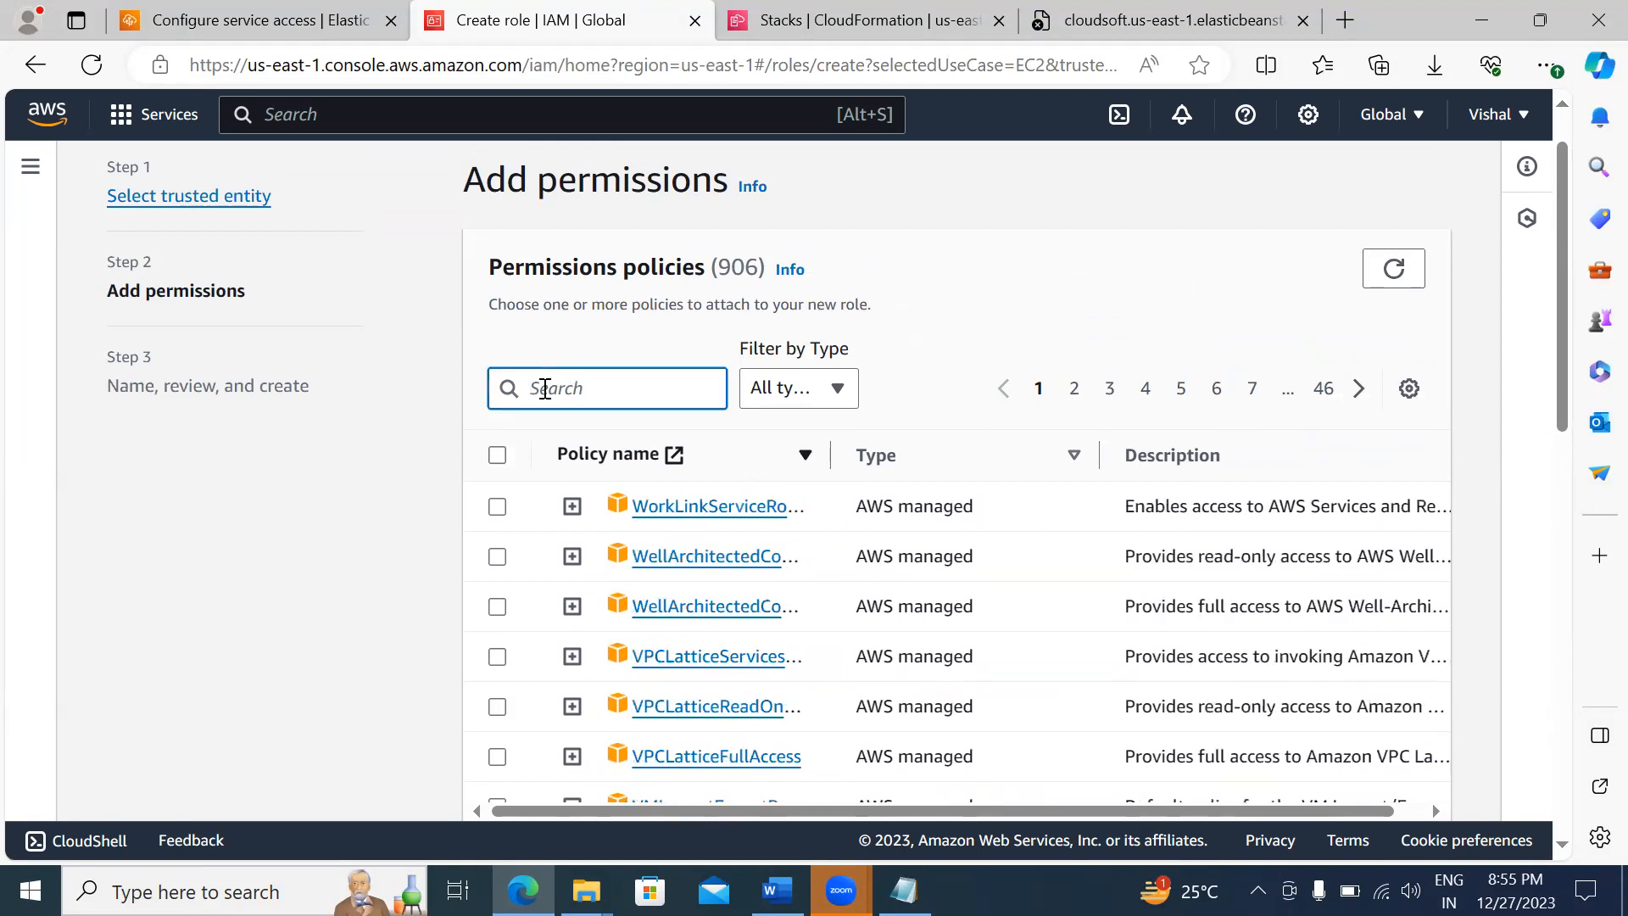
type("s3")
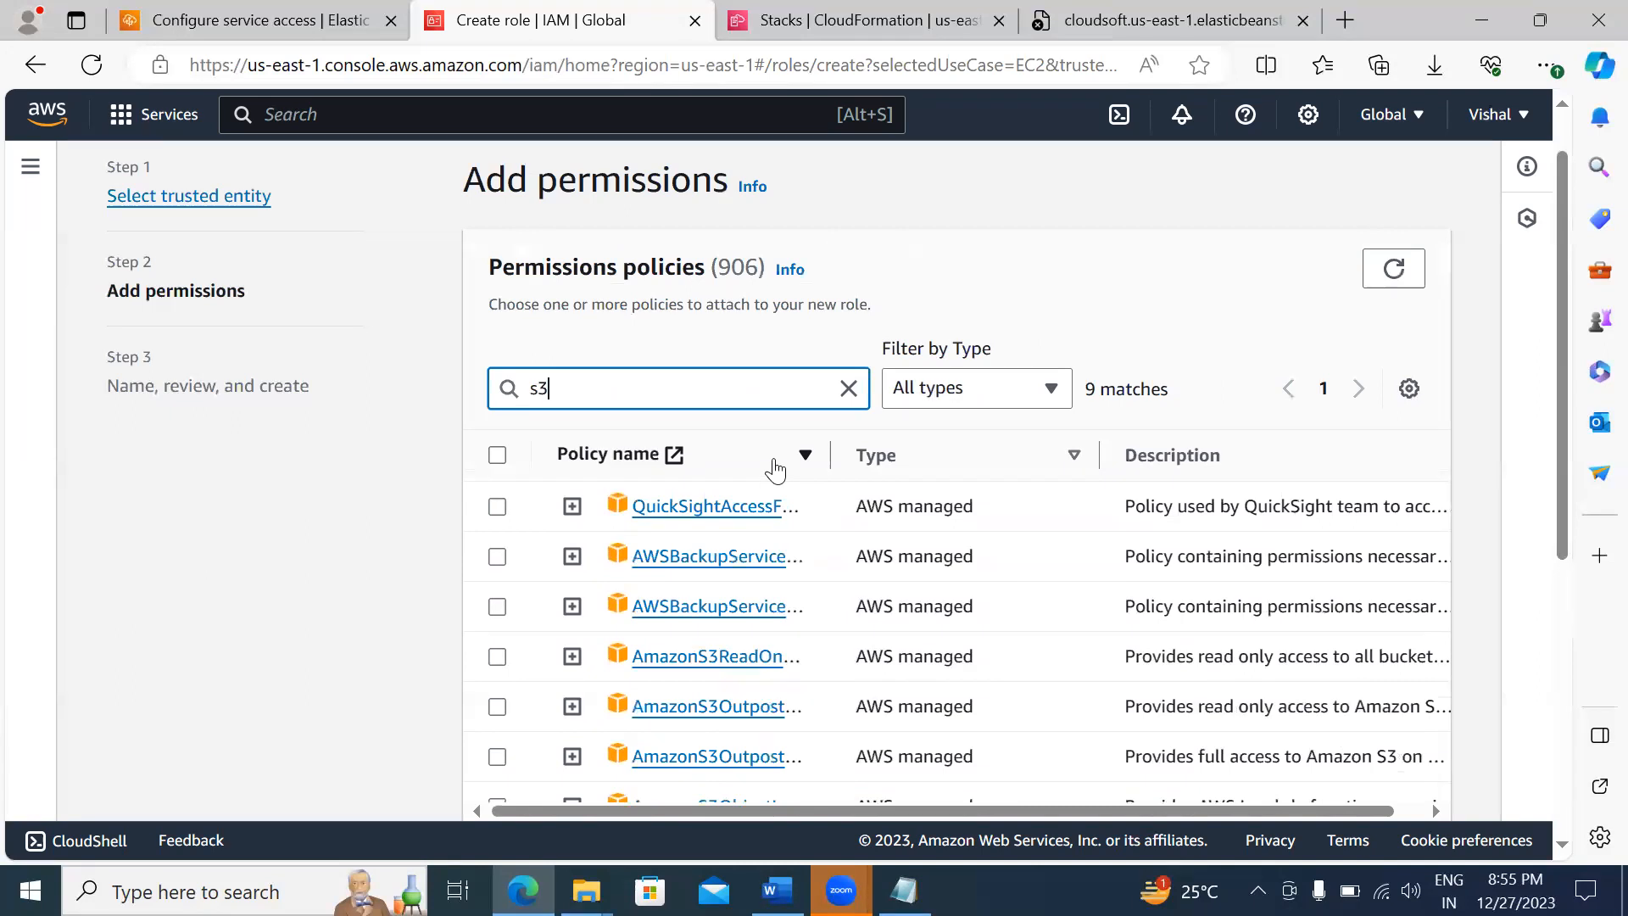
left_click_drag(830, 454, 1005, 455)
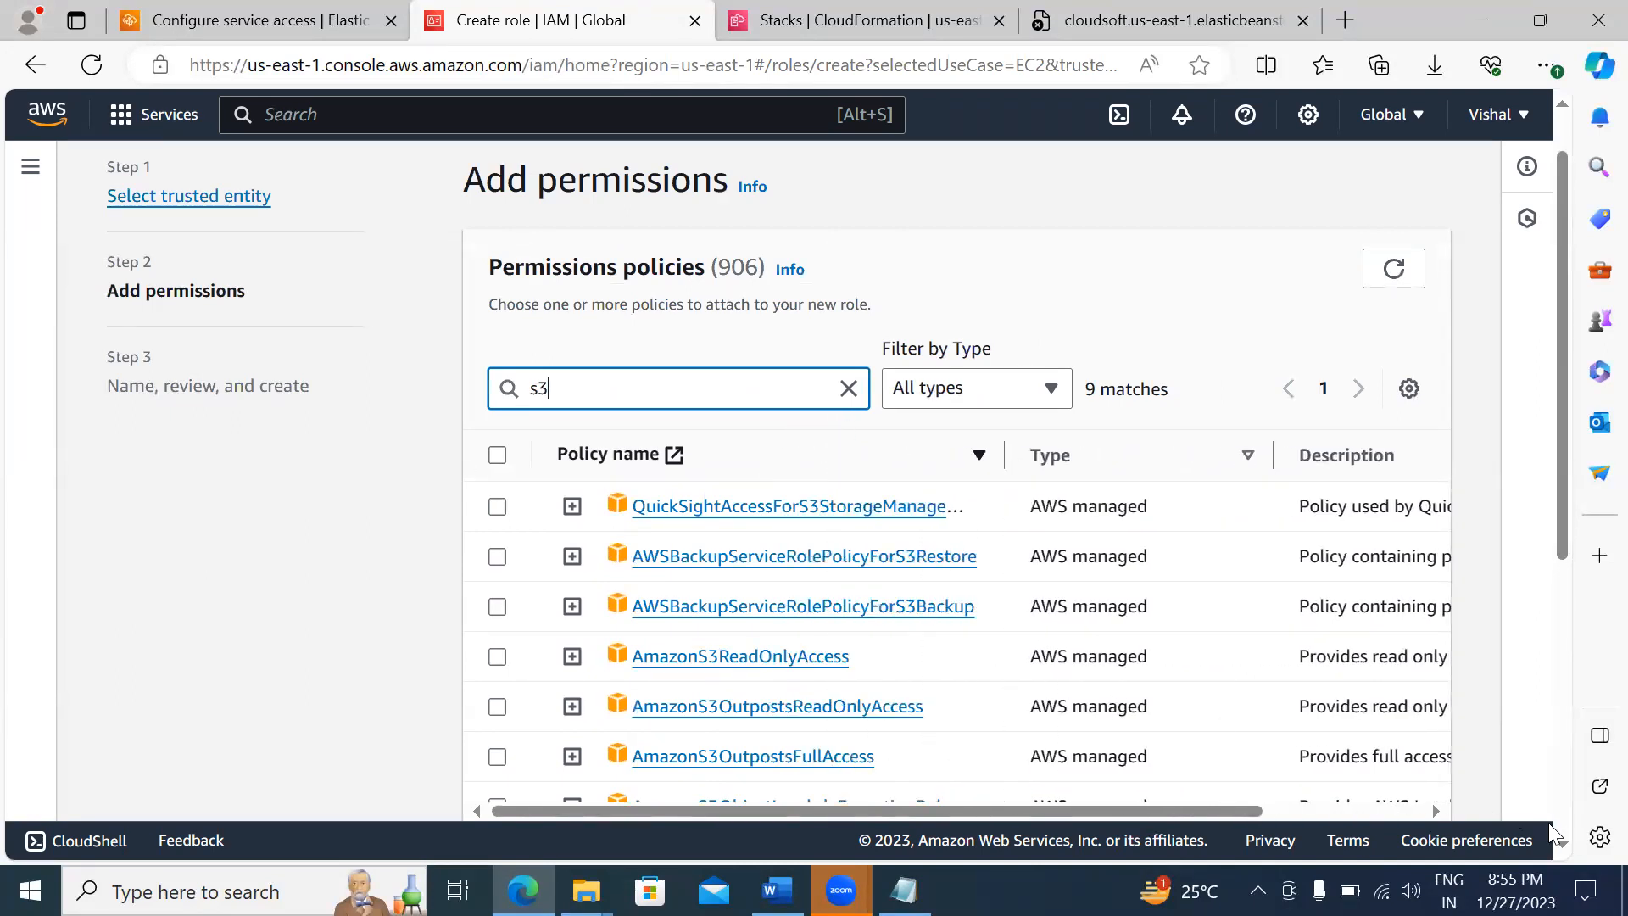
scroll(1575, 840, "down", 1)
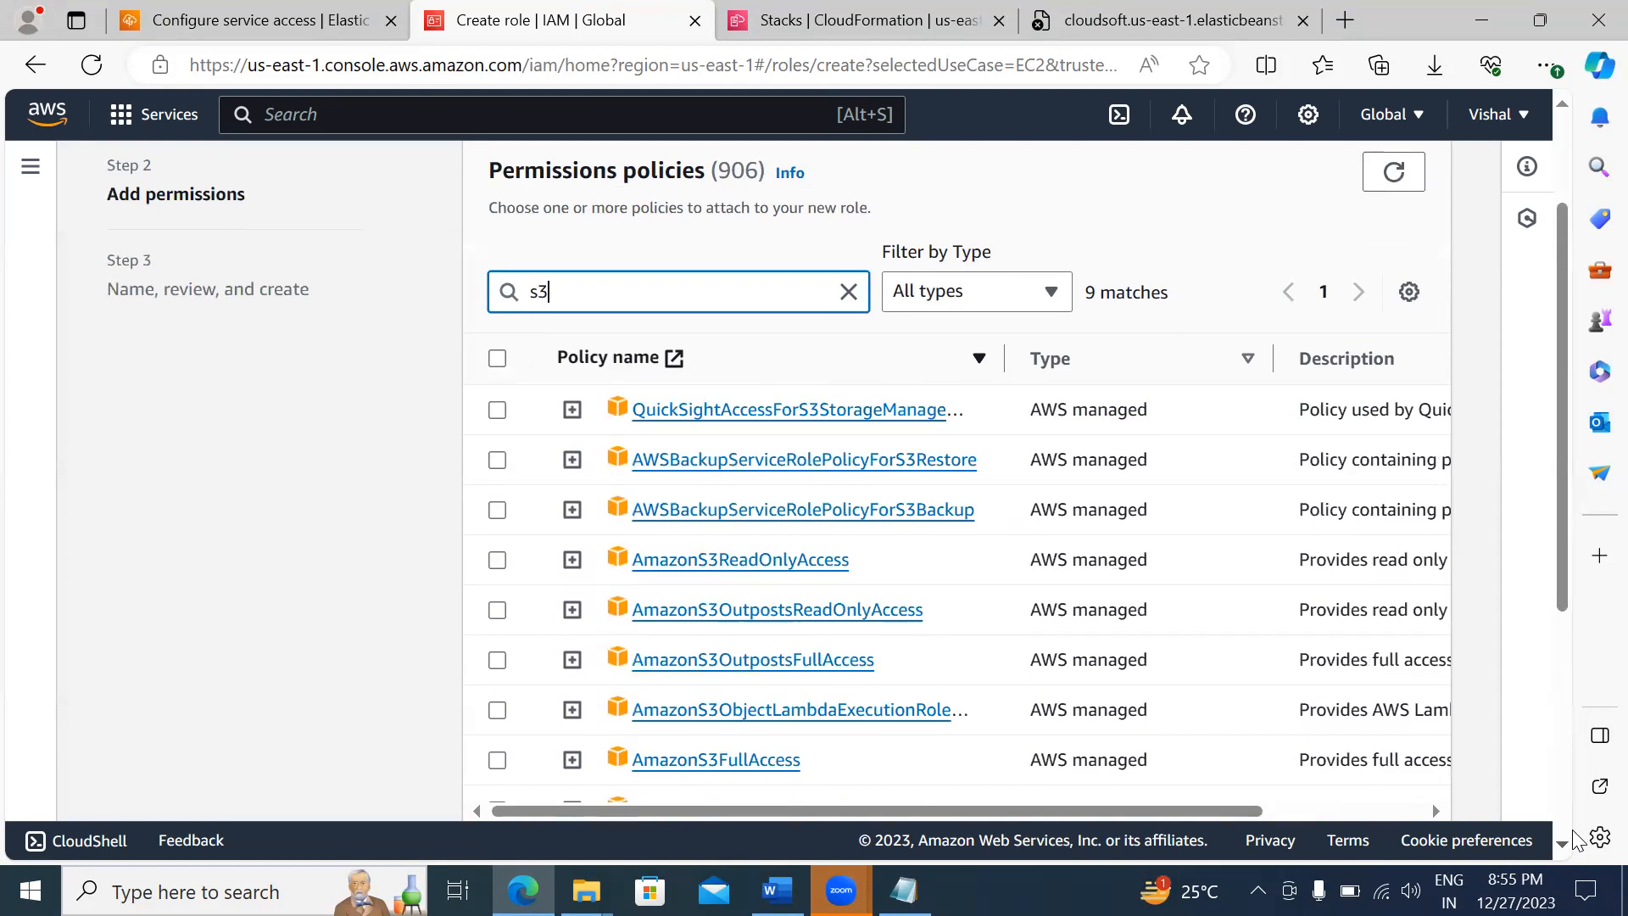
scroll(1575, 839, "down", 1)
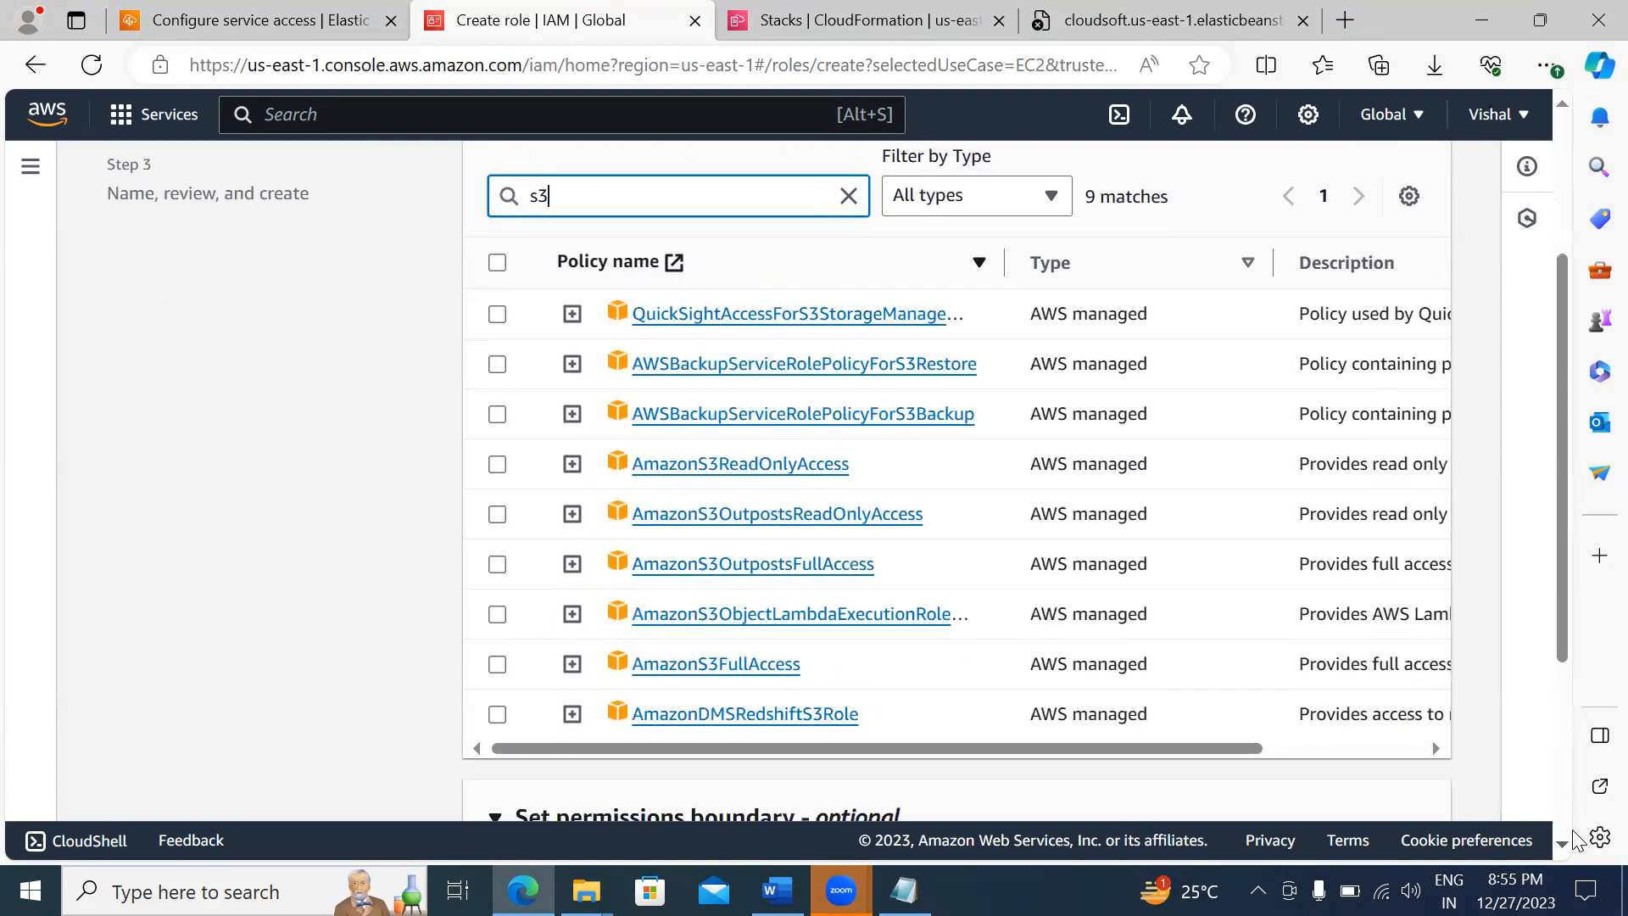
left_click(498, 667)
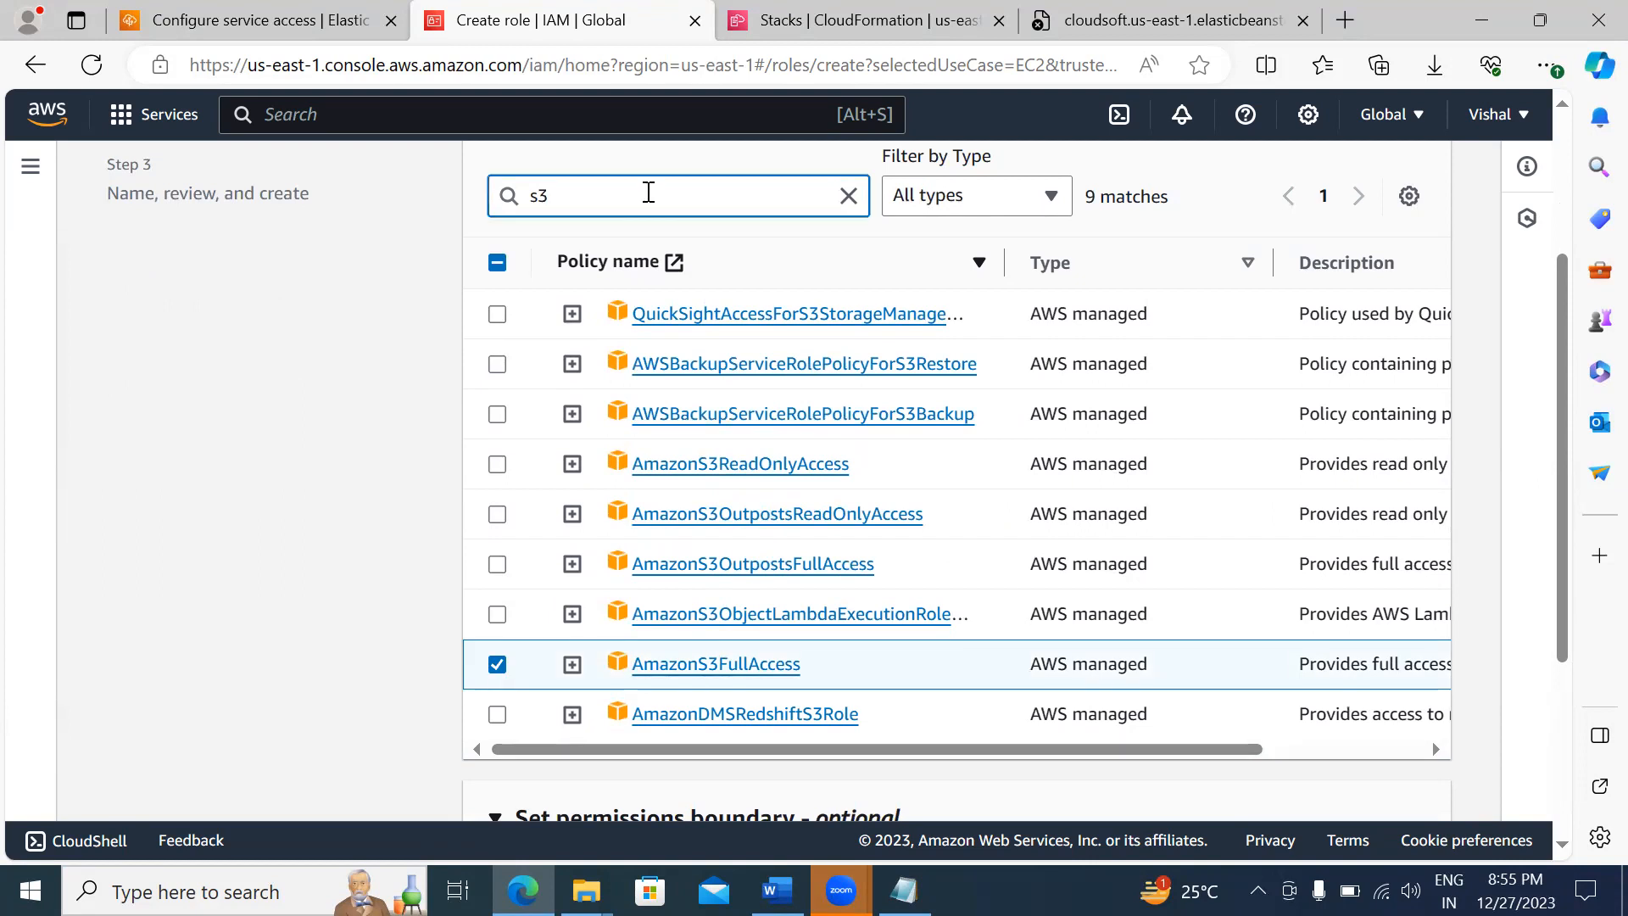
Step: Search the policies for cloudwatch, add CloudWatchLogsFullAccess to the selection, and continue to the role review
key("BackSpace")
key("BackSpace")
type("clo")
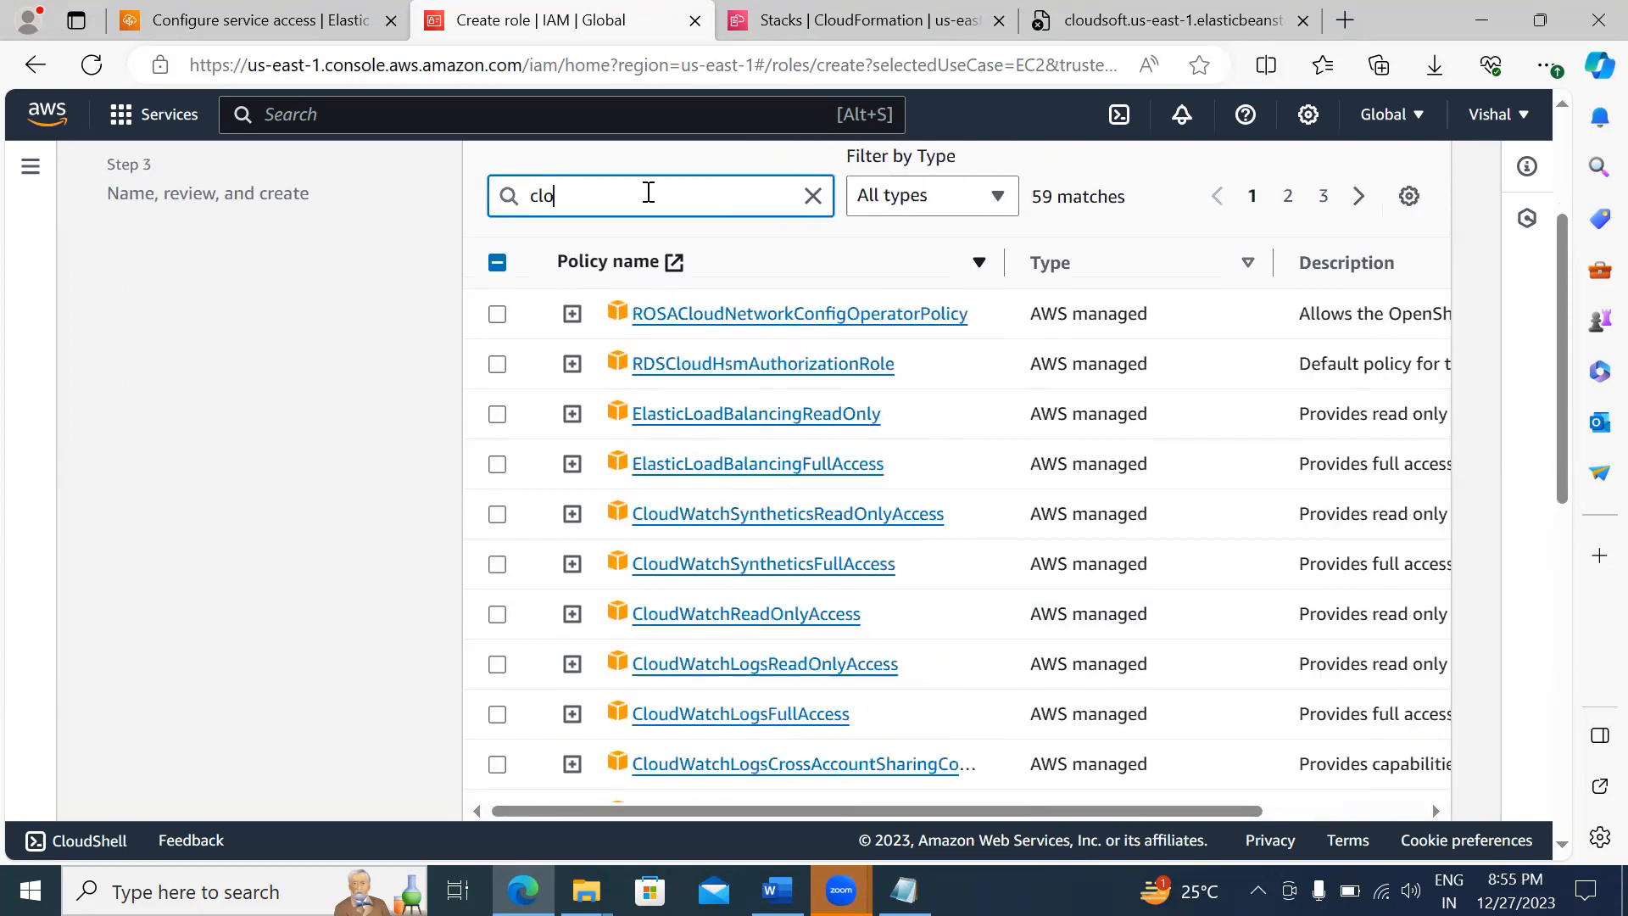
type("udwatch")
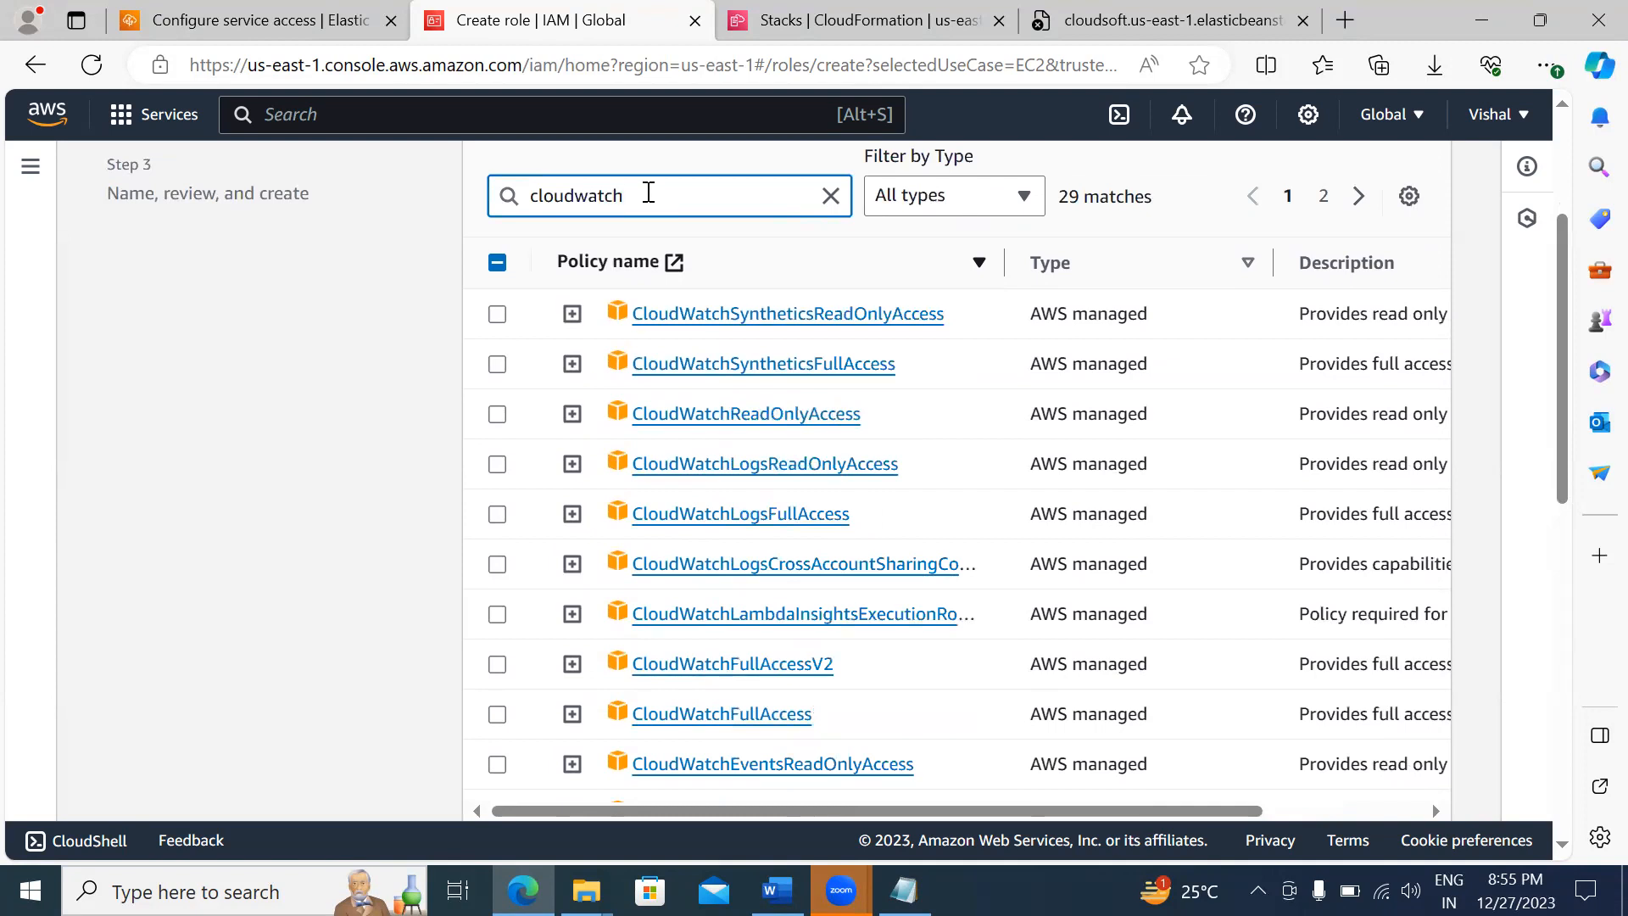
left_click(499, 515)
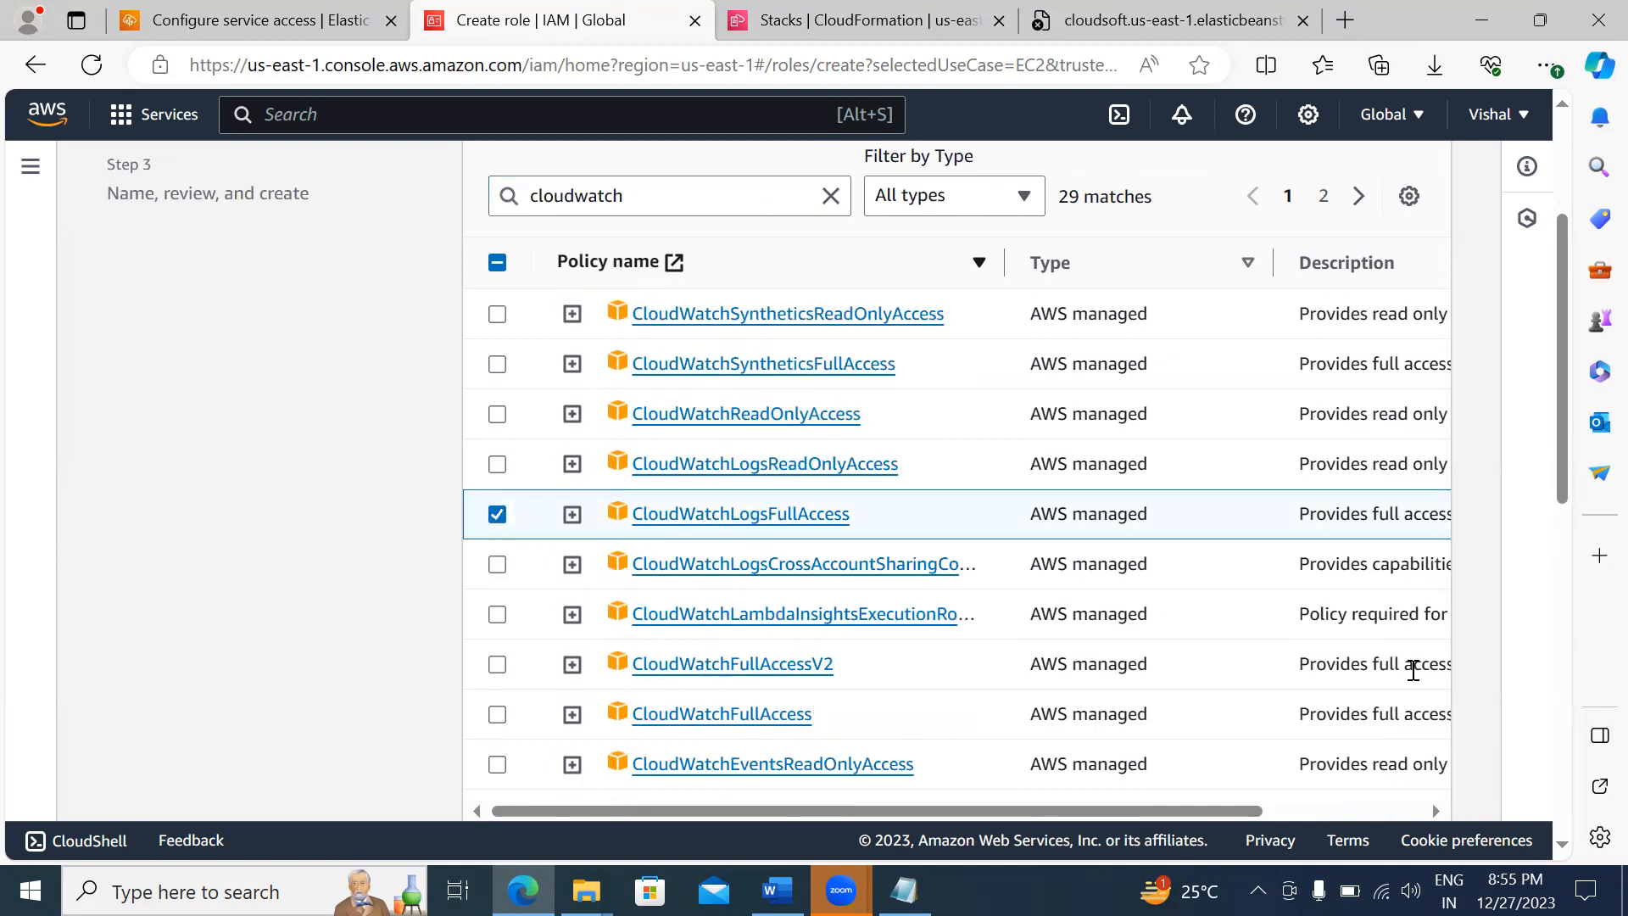
scroll(1568, 836, "down", 8)
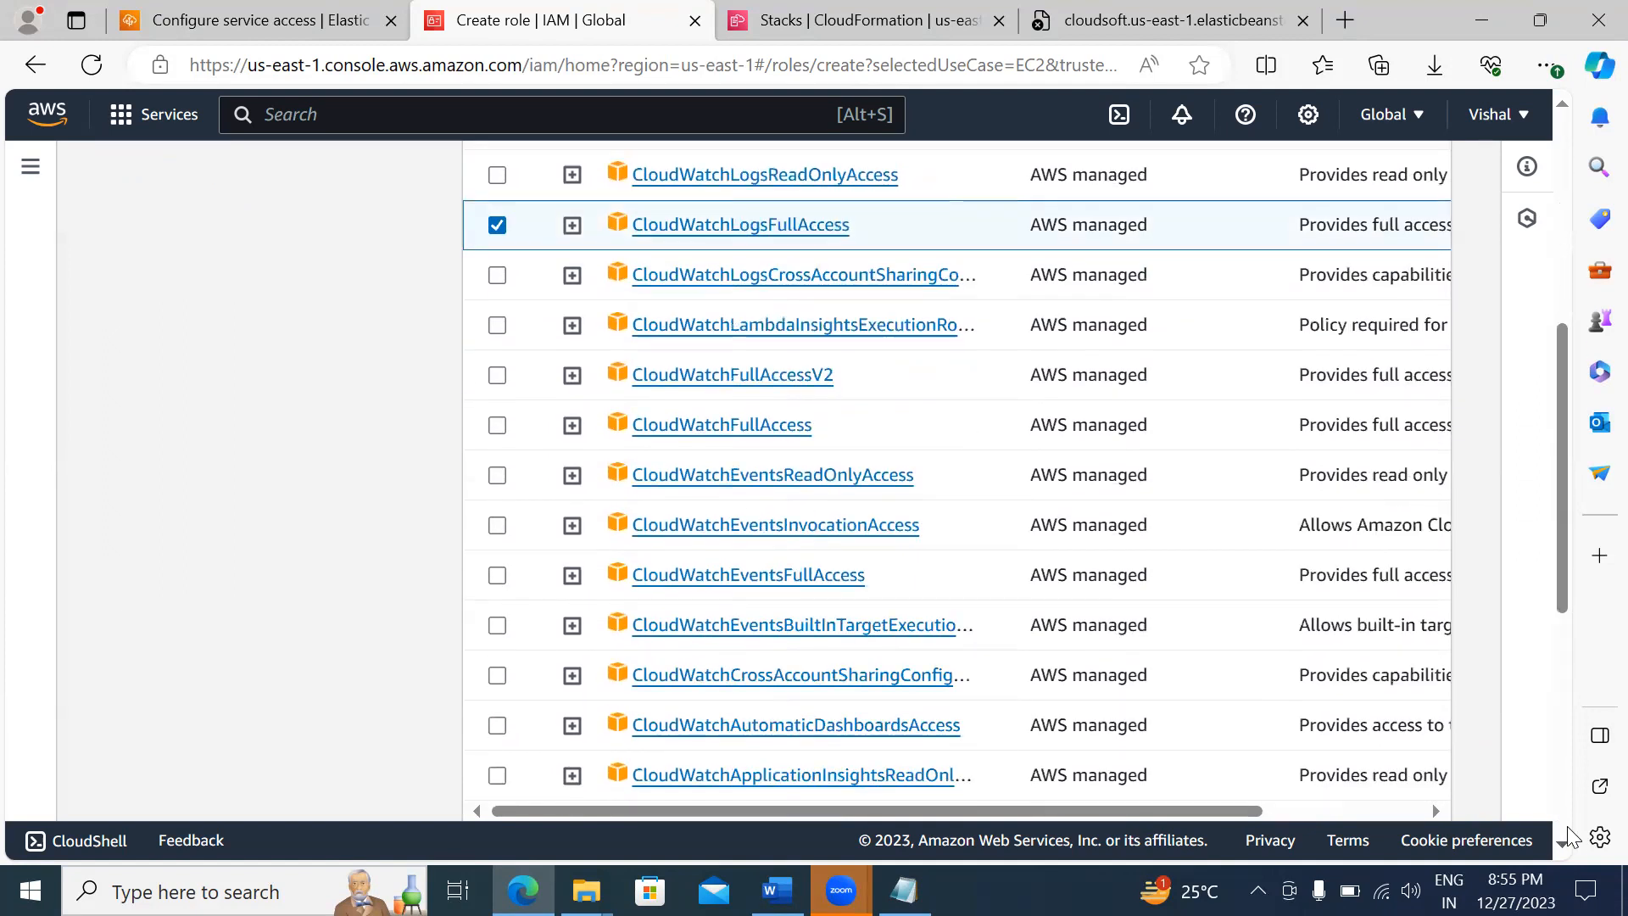
scroll(1567, 836, "down", 3)
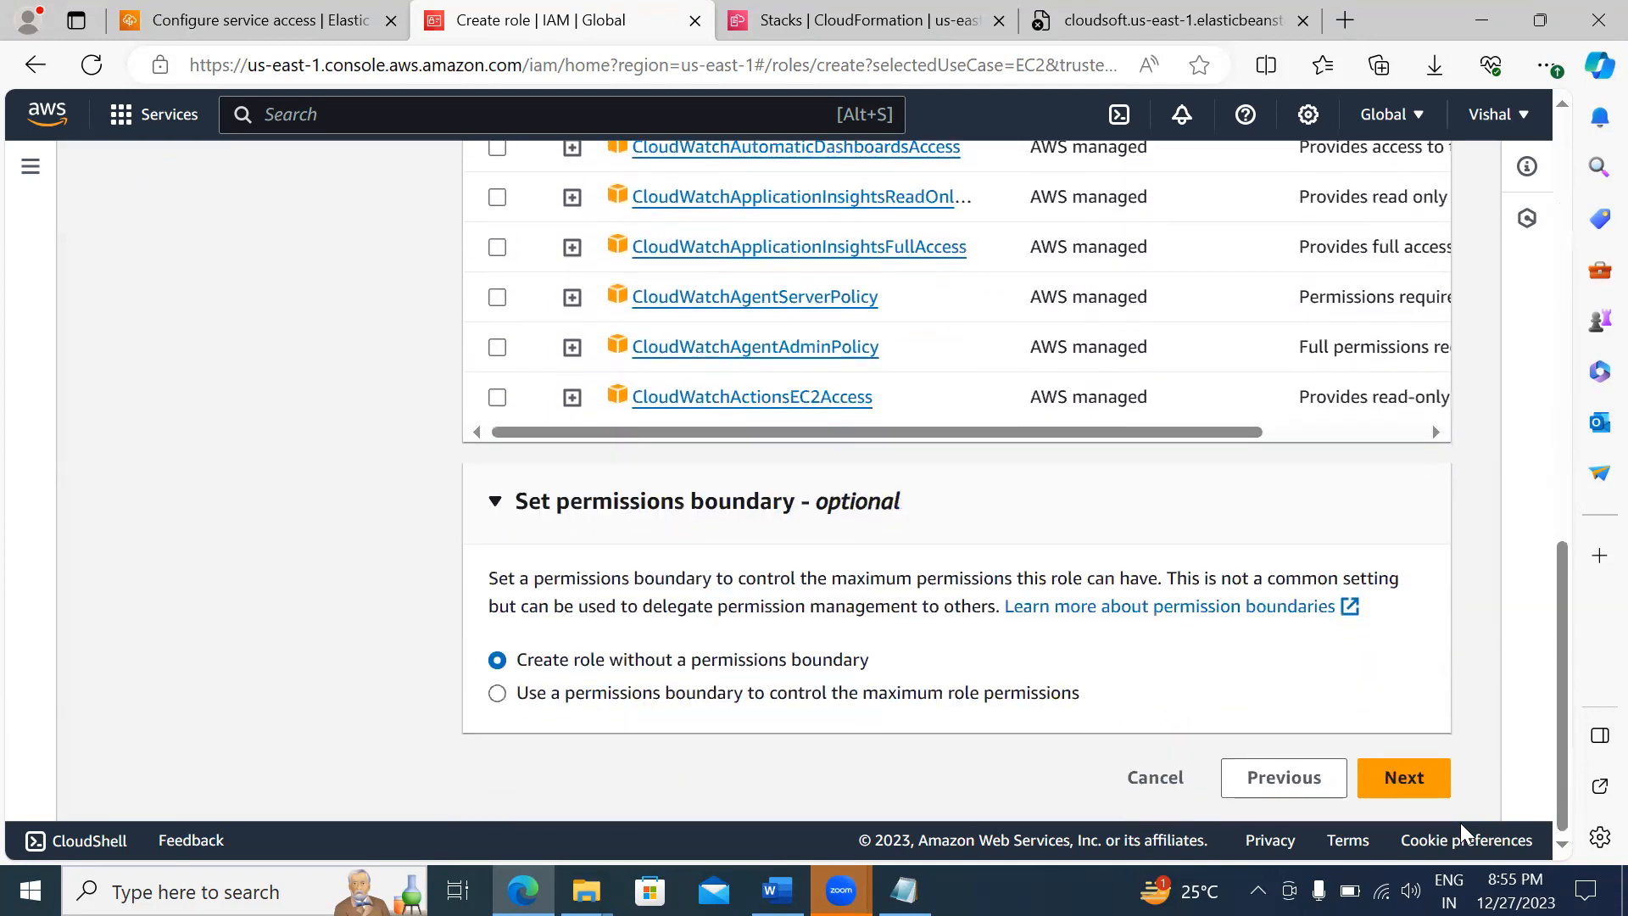
left_click(1387, 786)
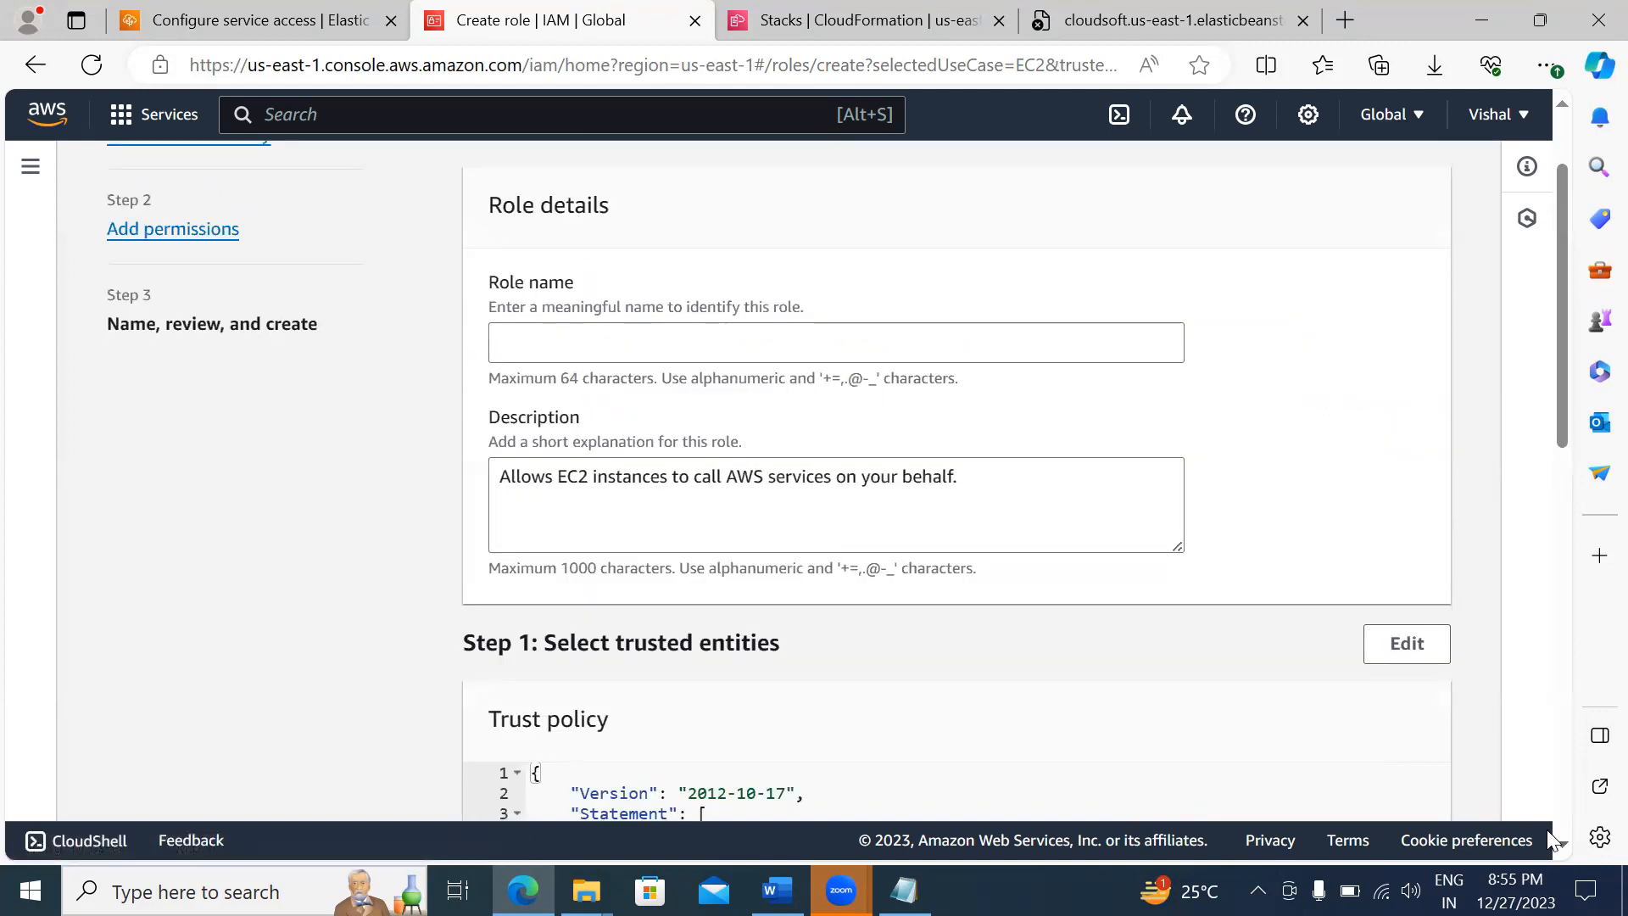
Step: Try to create the role with its name left empty
scroll(1548, 833, "down", 7)
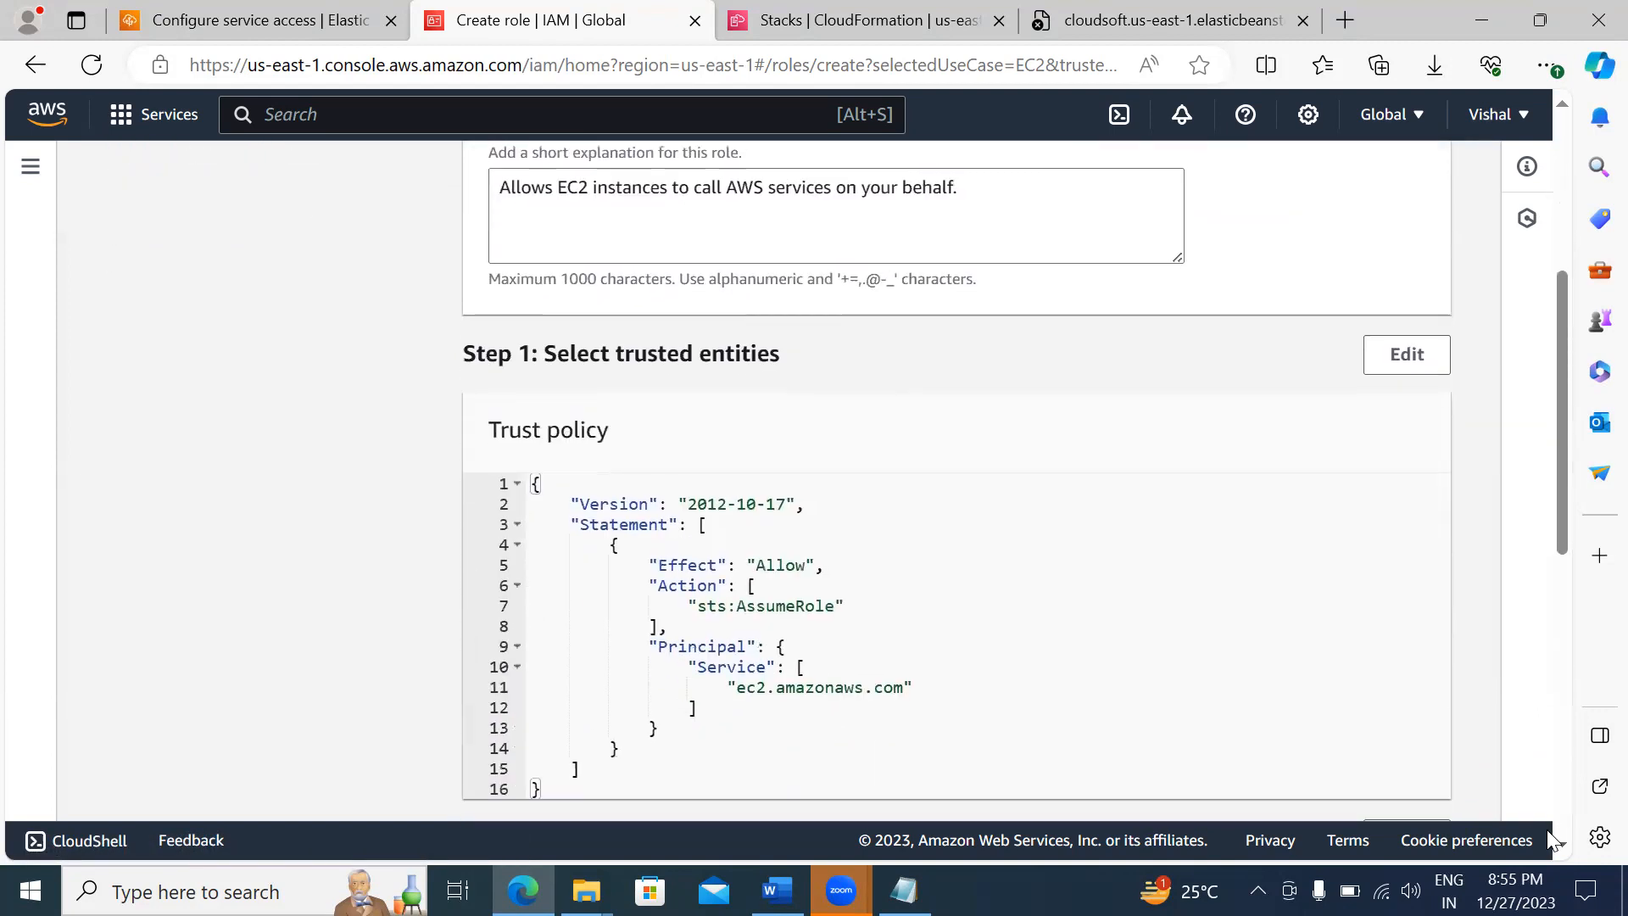
scroll(1547, 829, "down", 5)
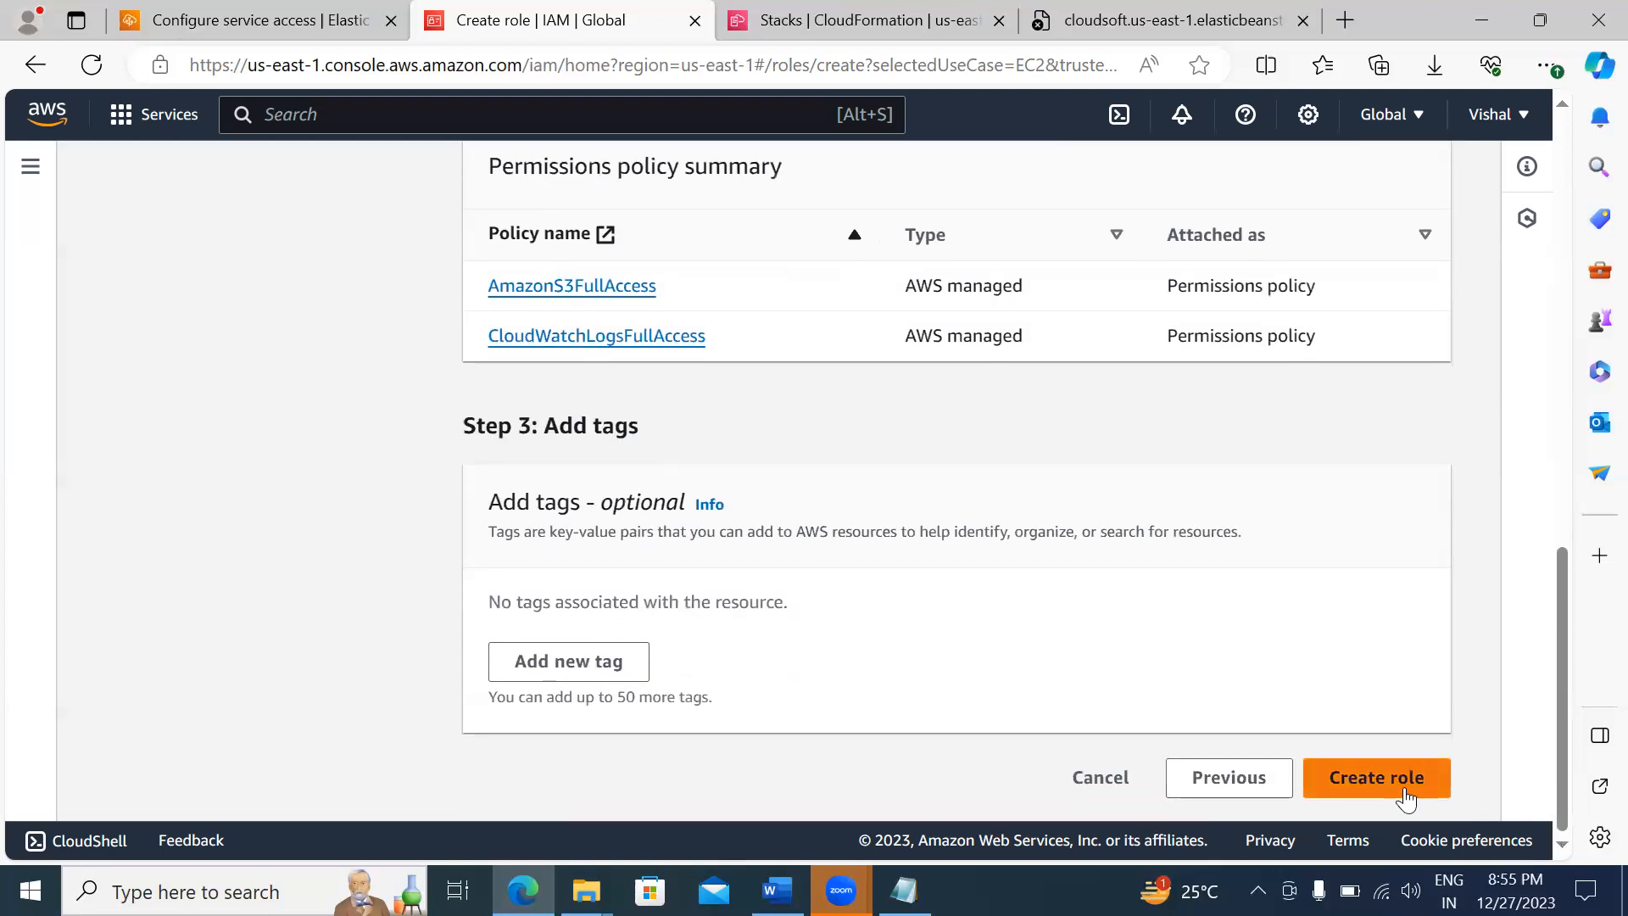
left_click(1397, 793)
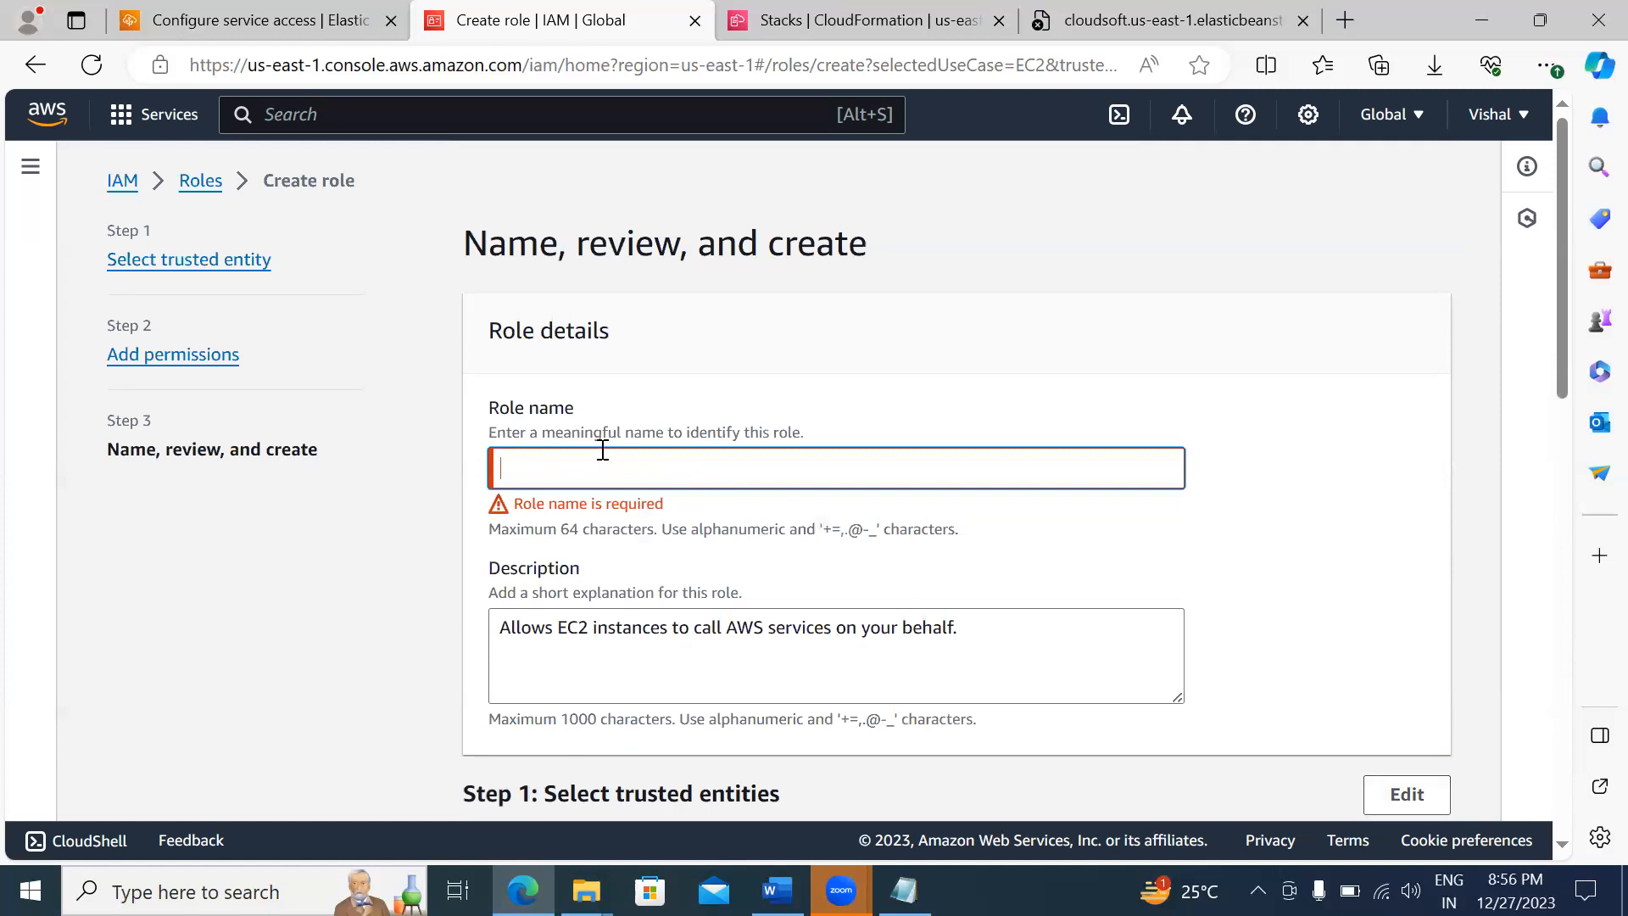
Step: Name the role beanstalkrole, keep the default description, and create it
type("we")
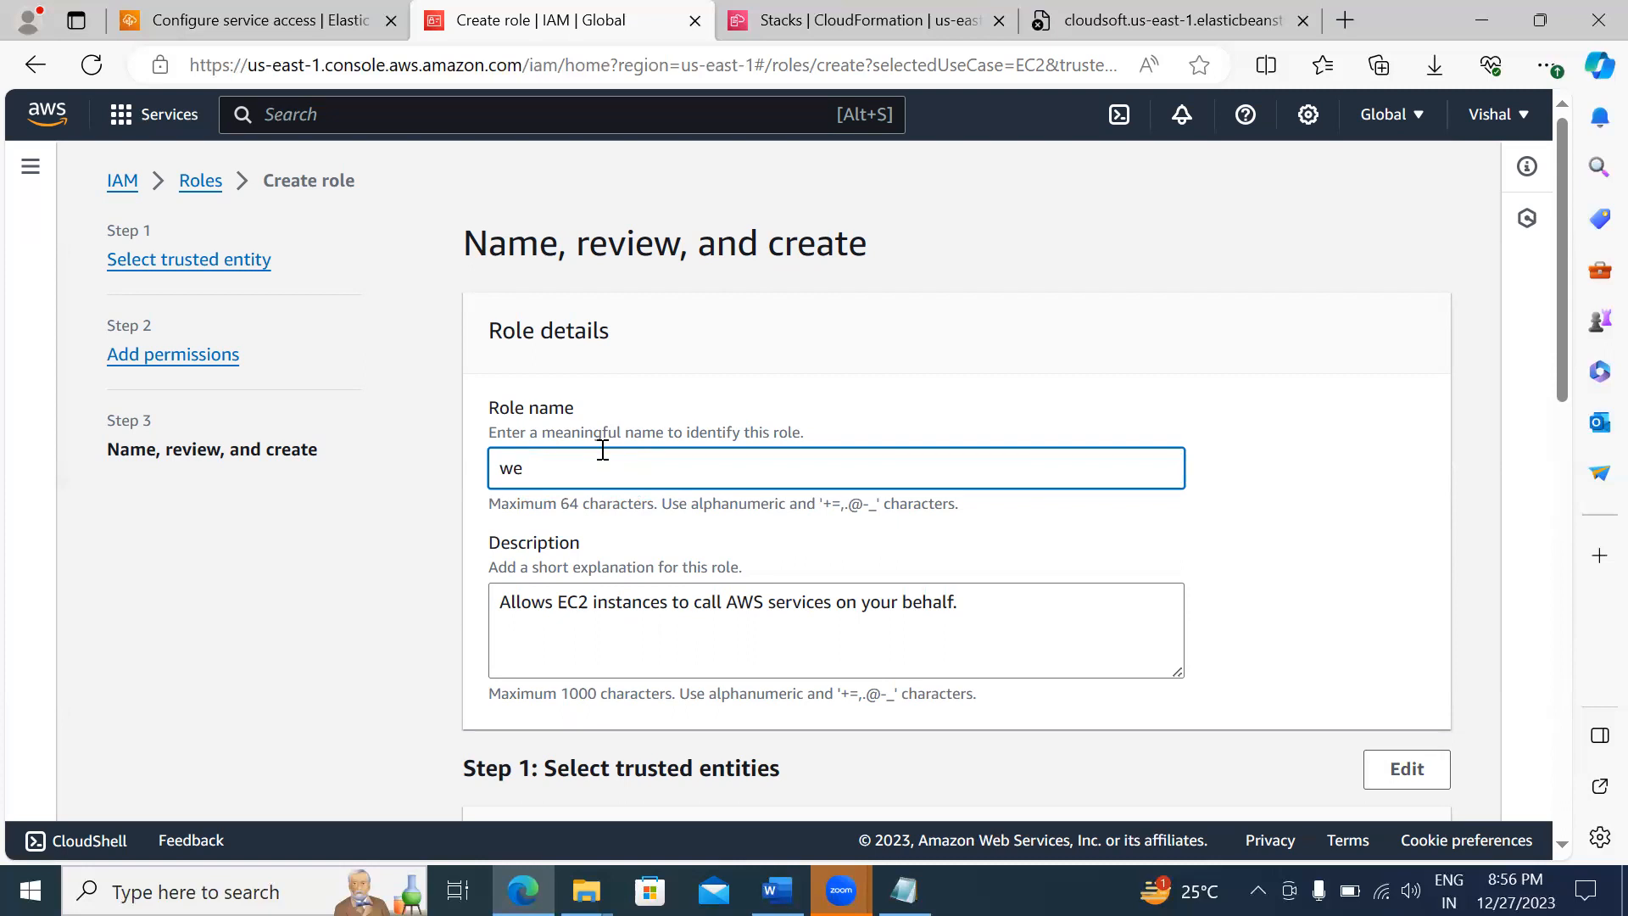
type("bbeans")
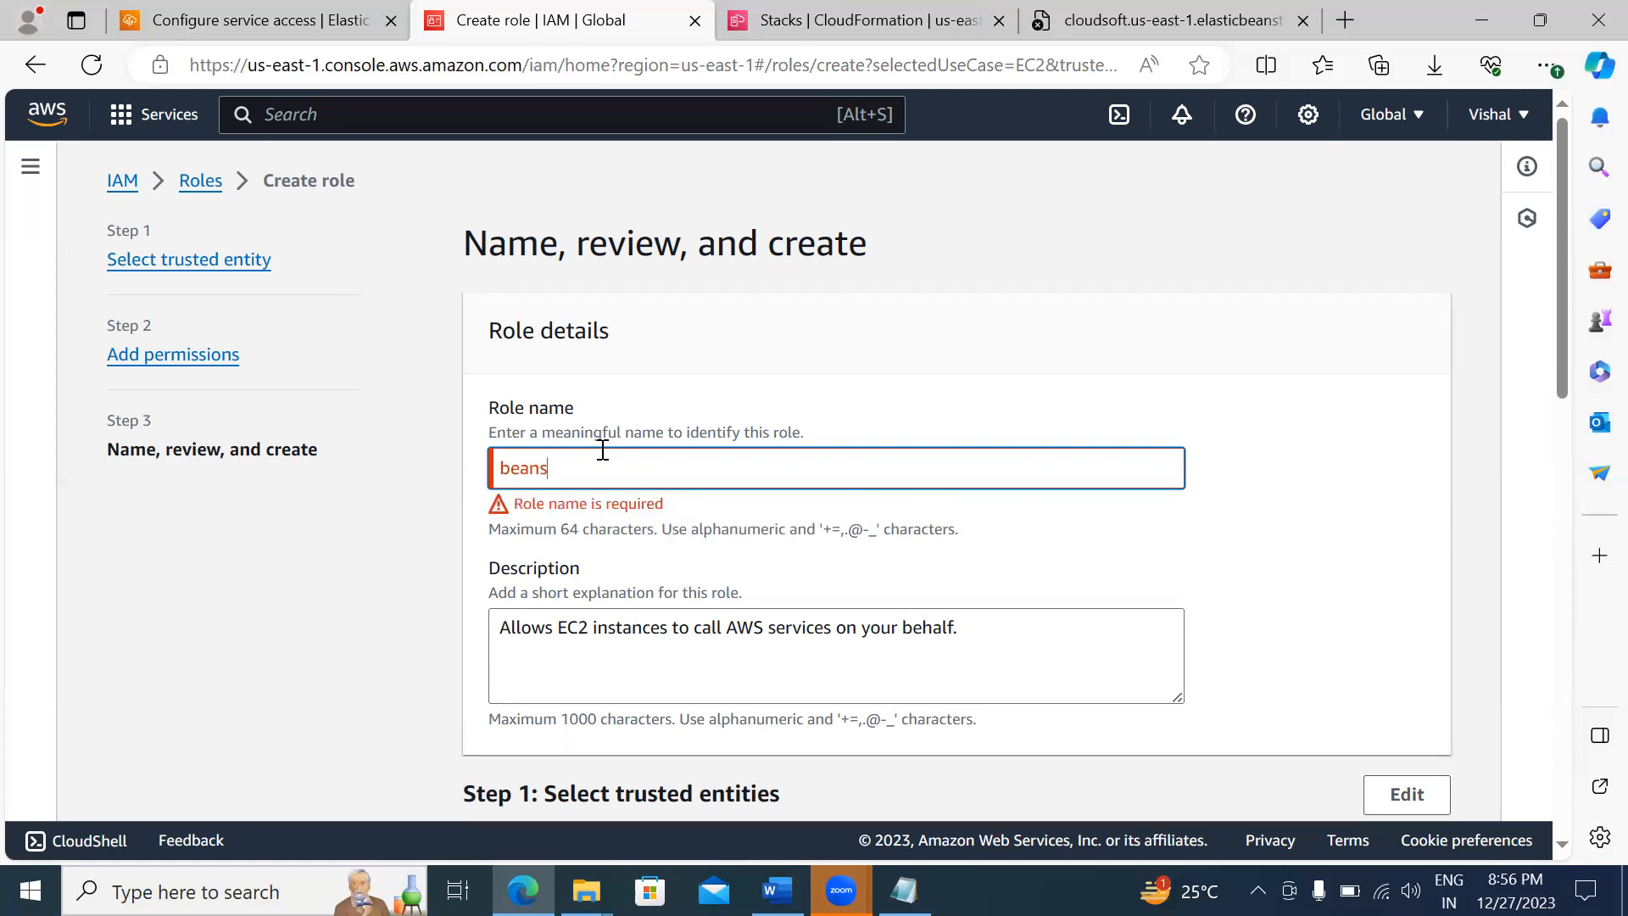
type("talkrole")
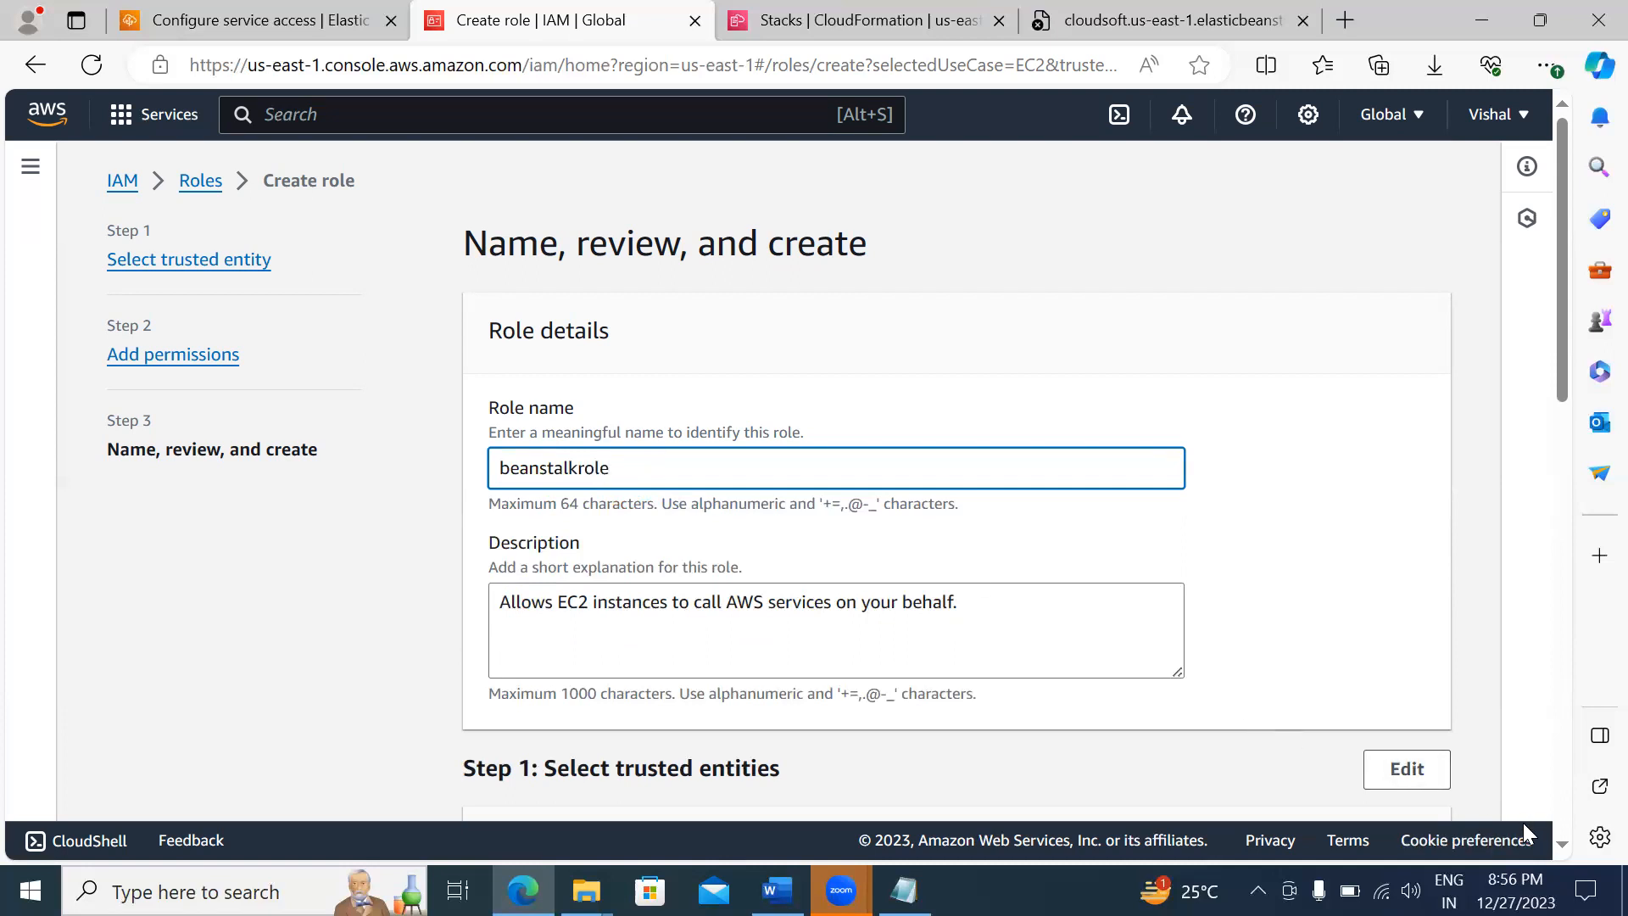
scroll(1522, 822, "down", 5)
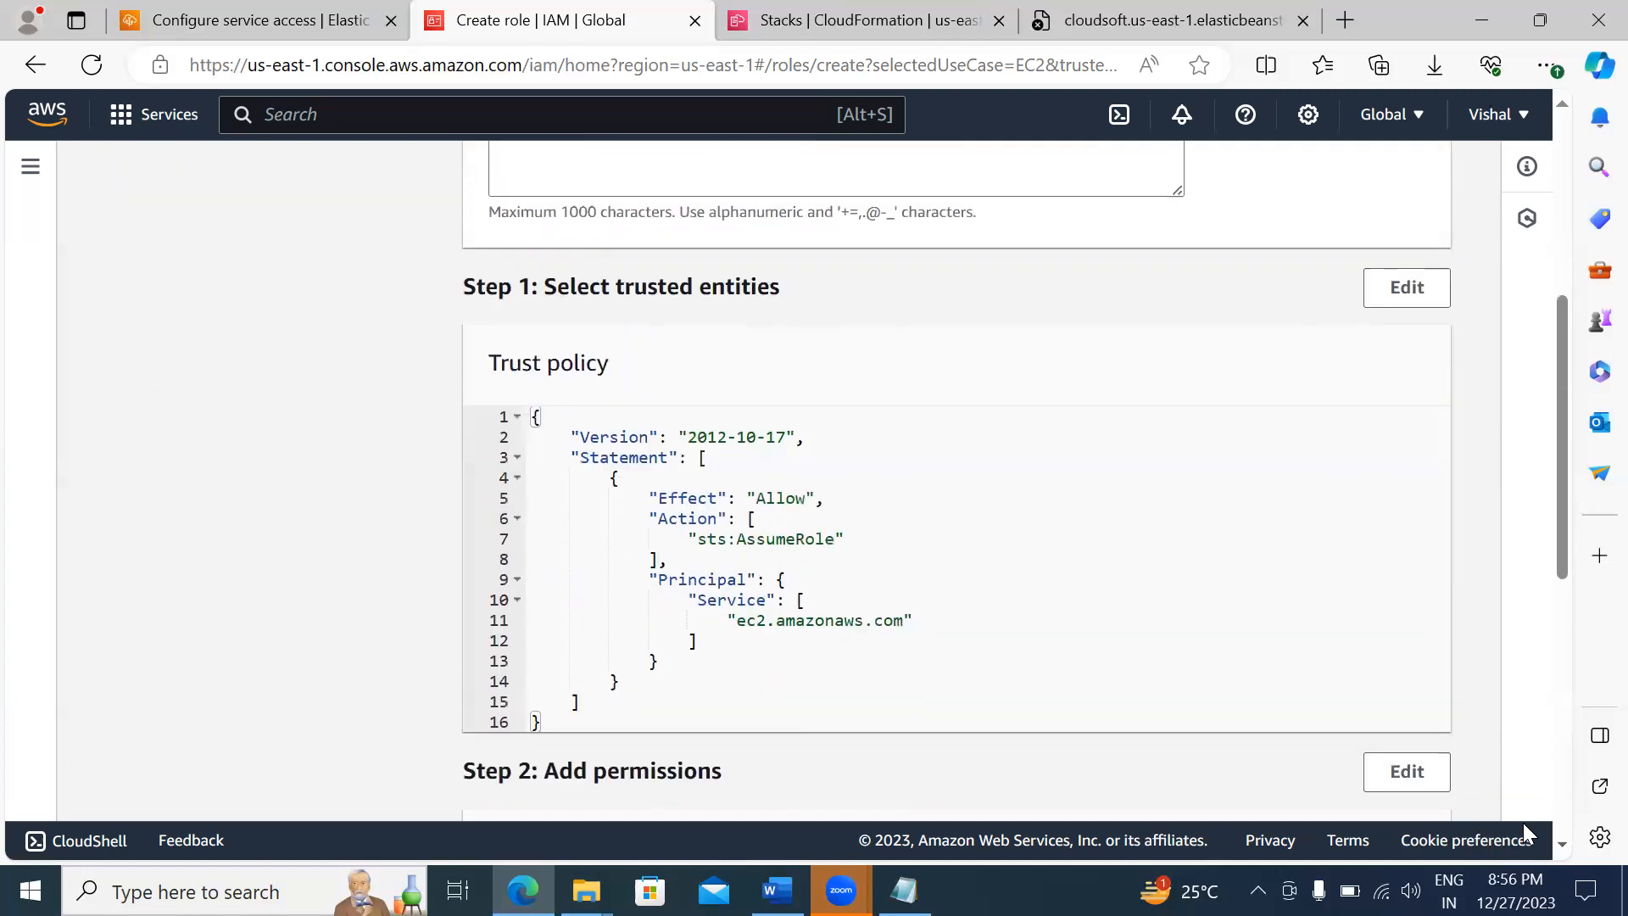
scroll(1523, 822, "down", 7)
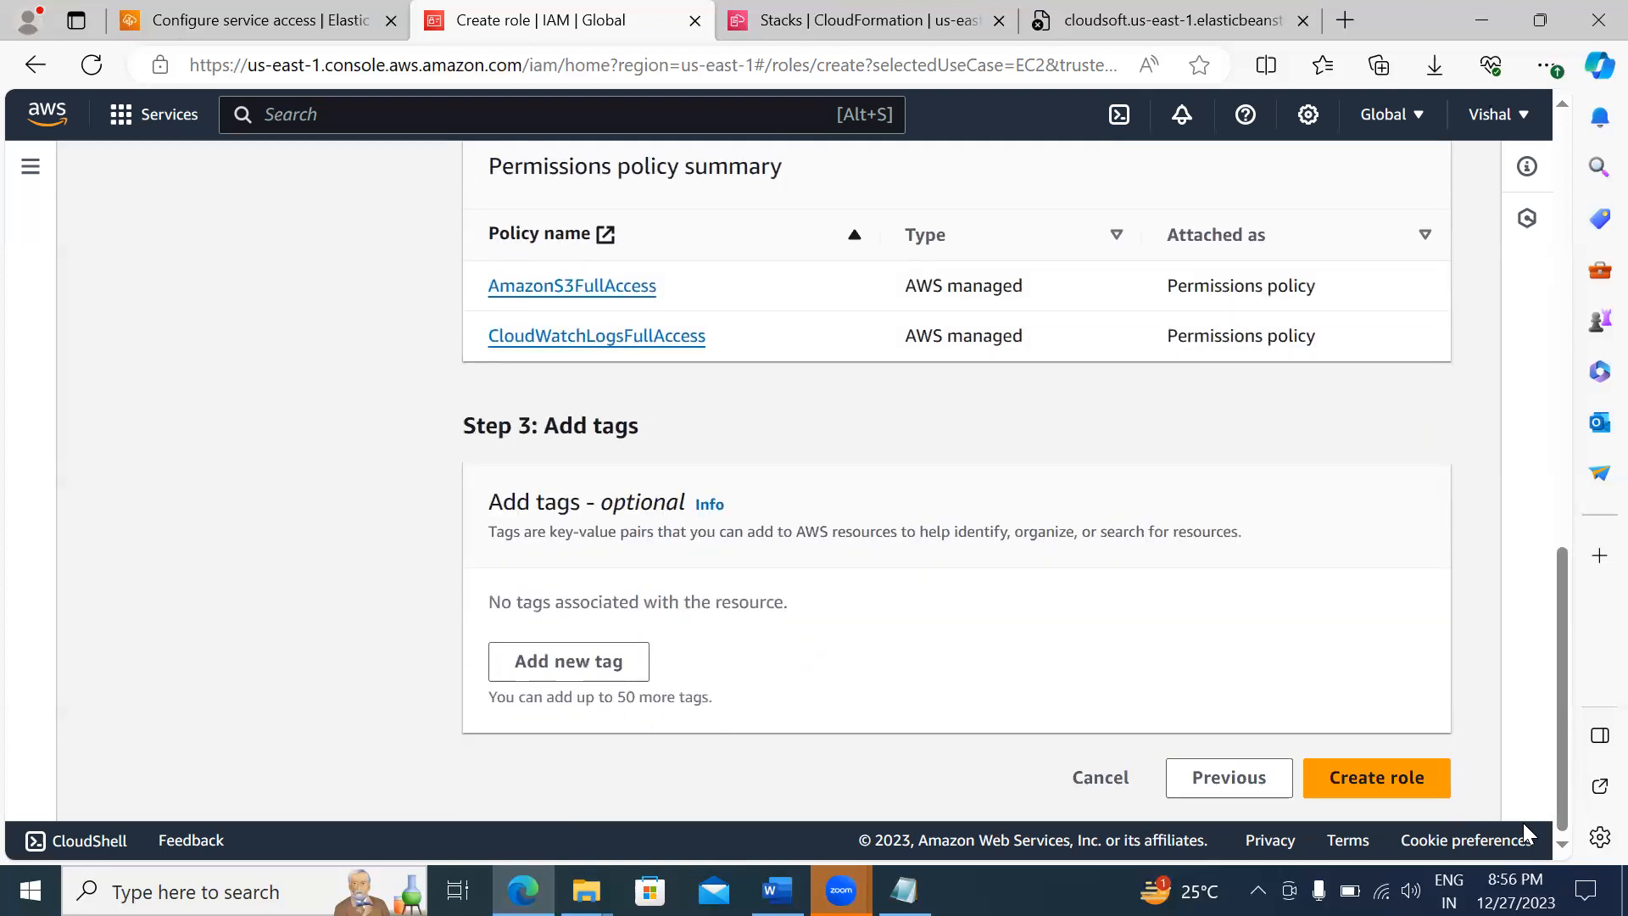
left_click(1392, 773)
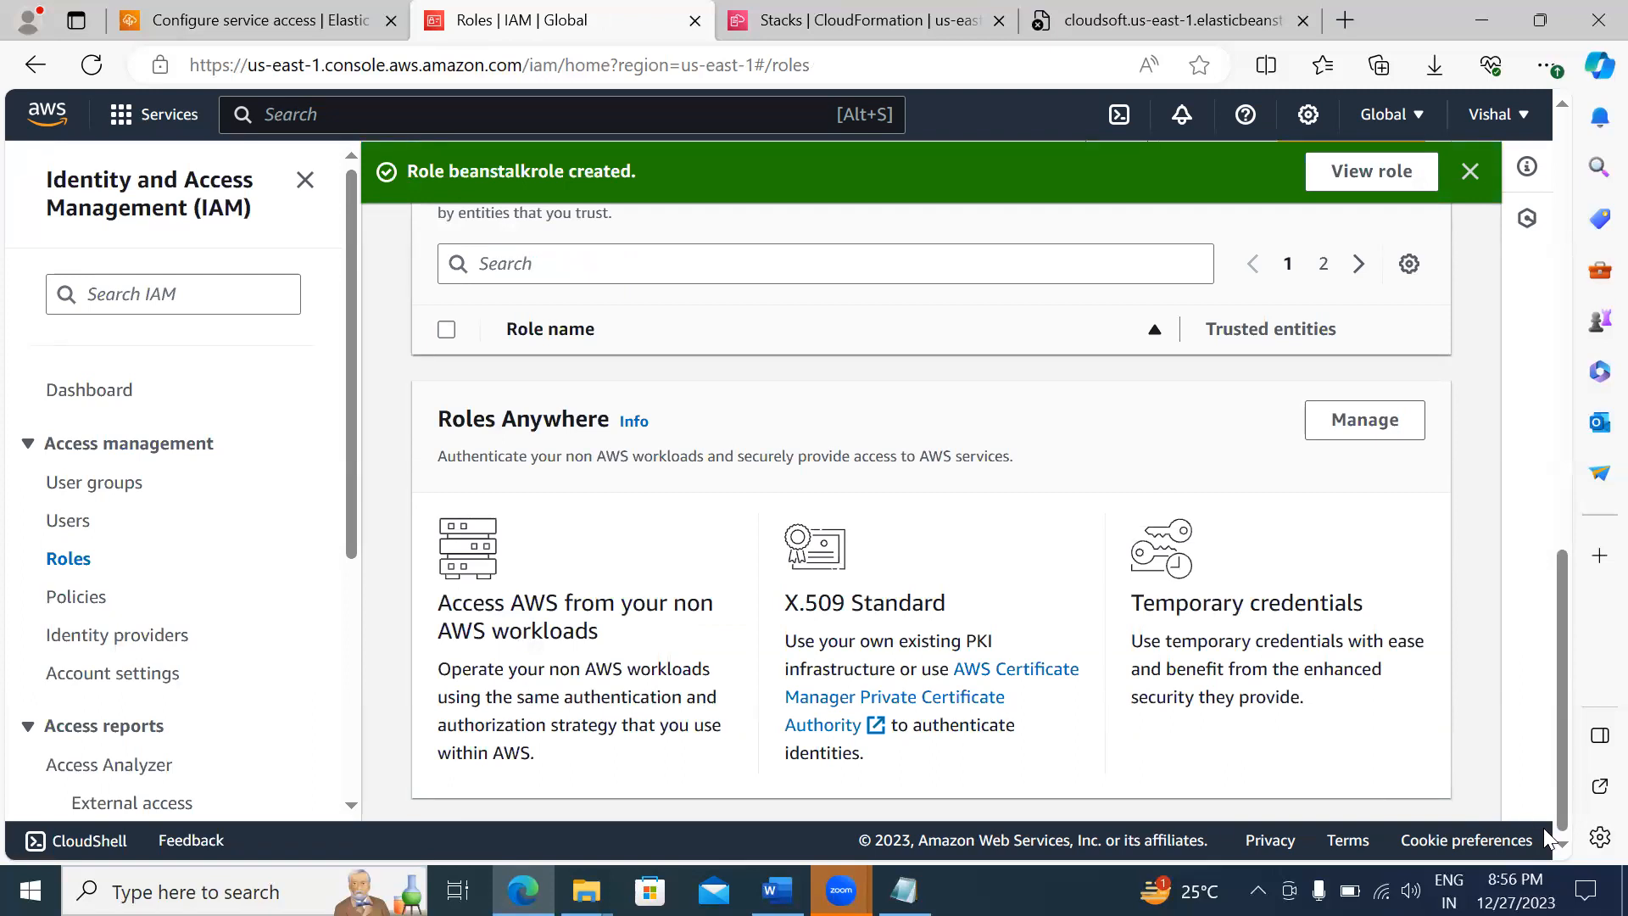
Step: Return to the Elastic Beanstalk service access page, choose beanstalkrole as the EC2 instance profile, and continue to networking
left_click(878, 34)
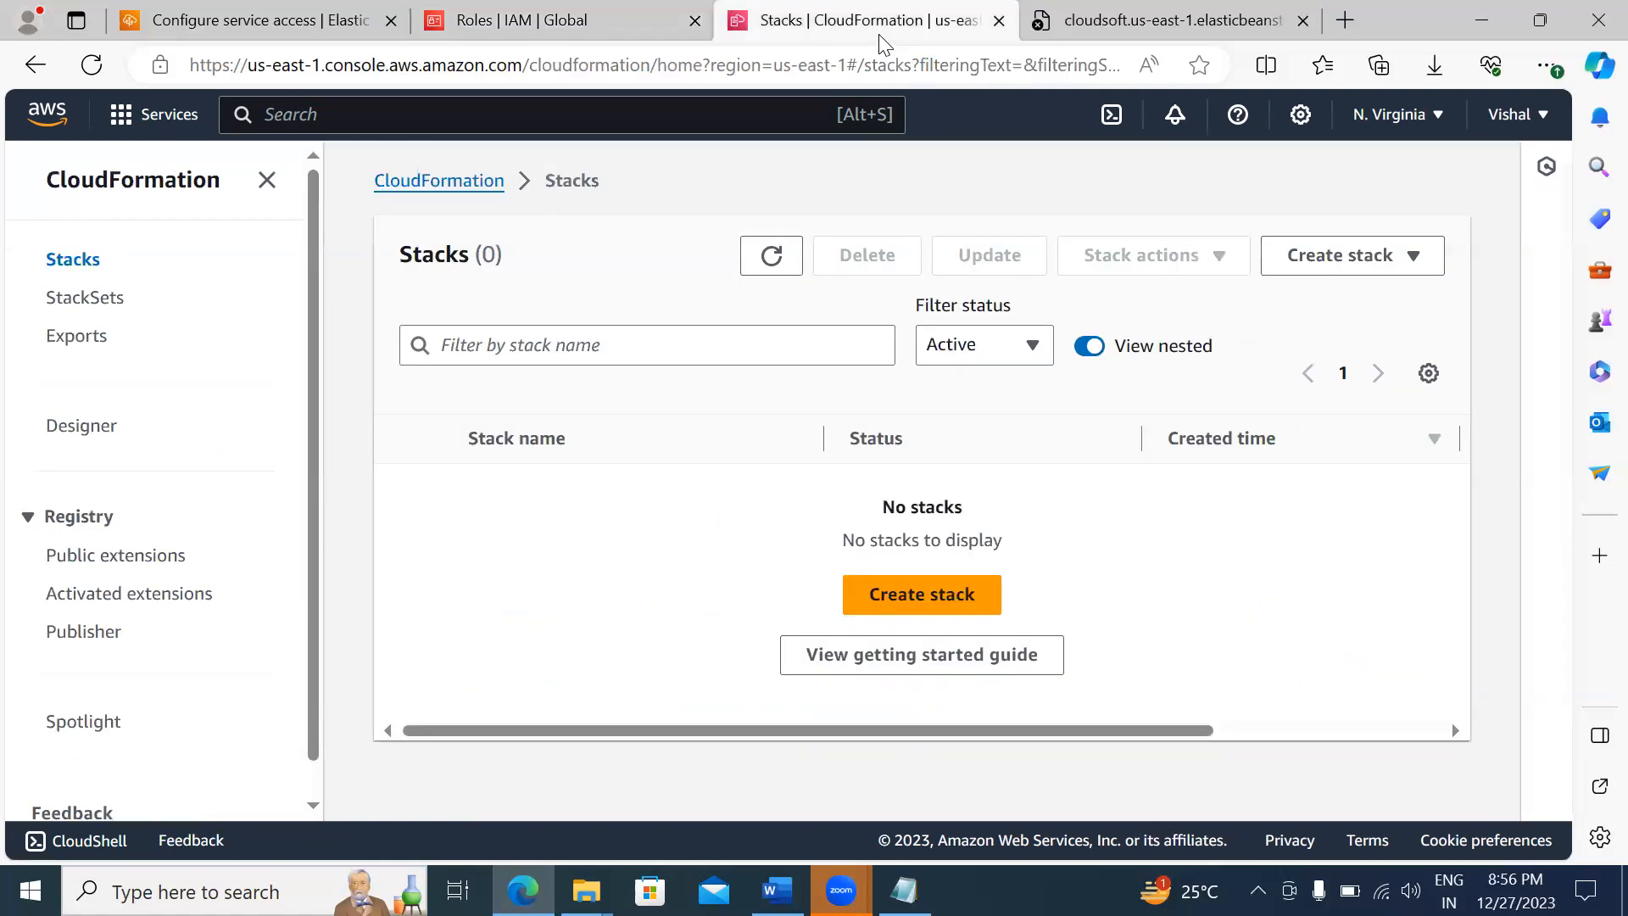
left_click(229, 21)
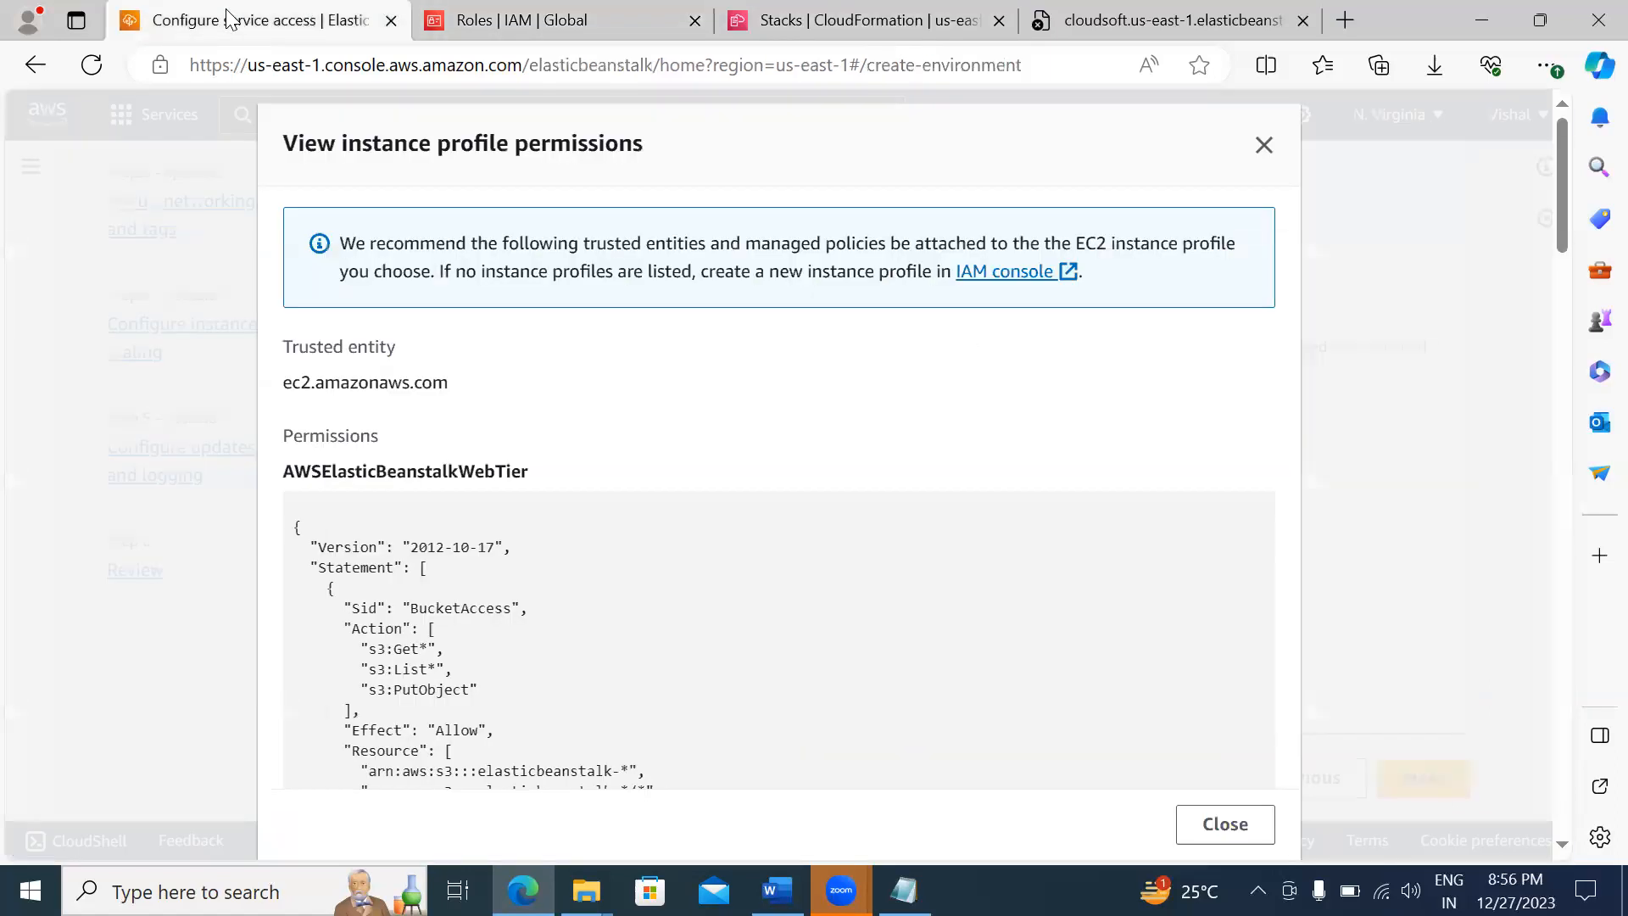
left_click(1222, 827)
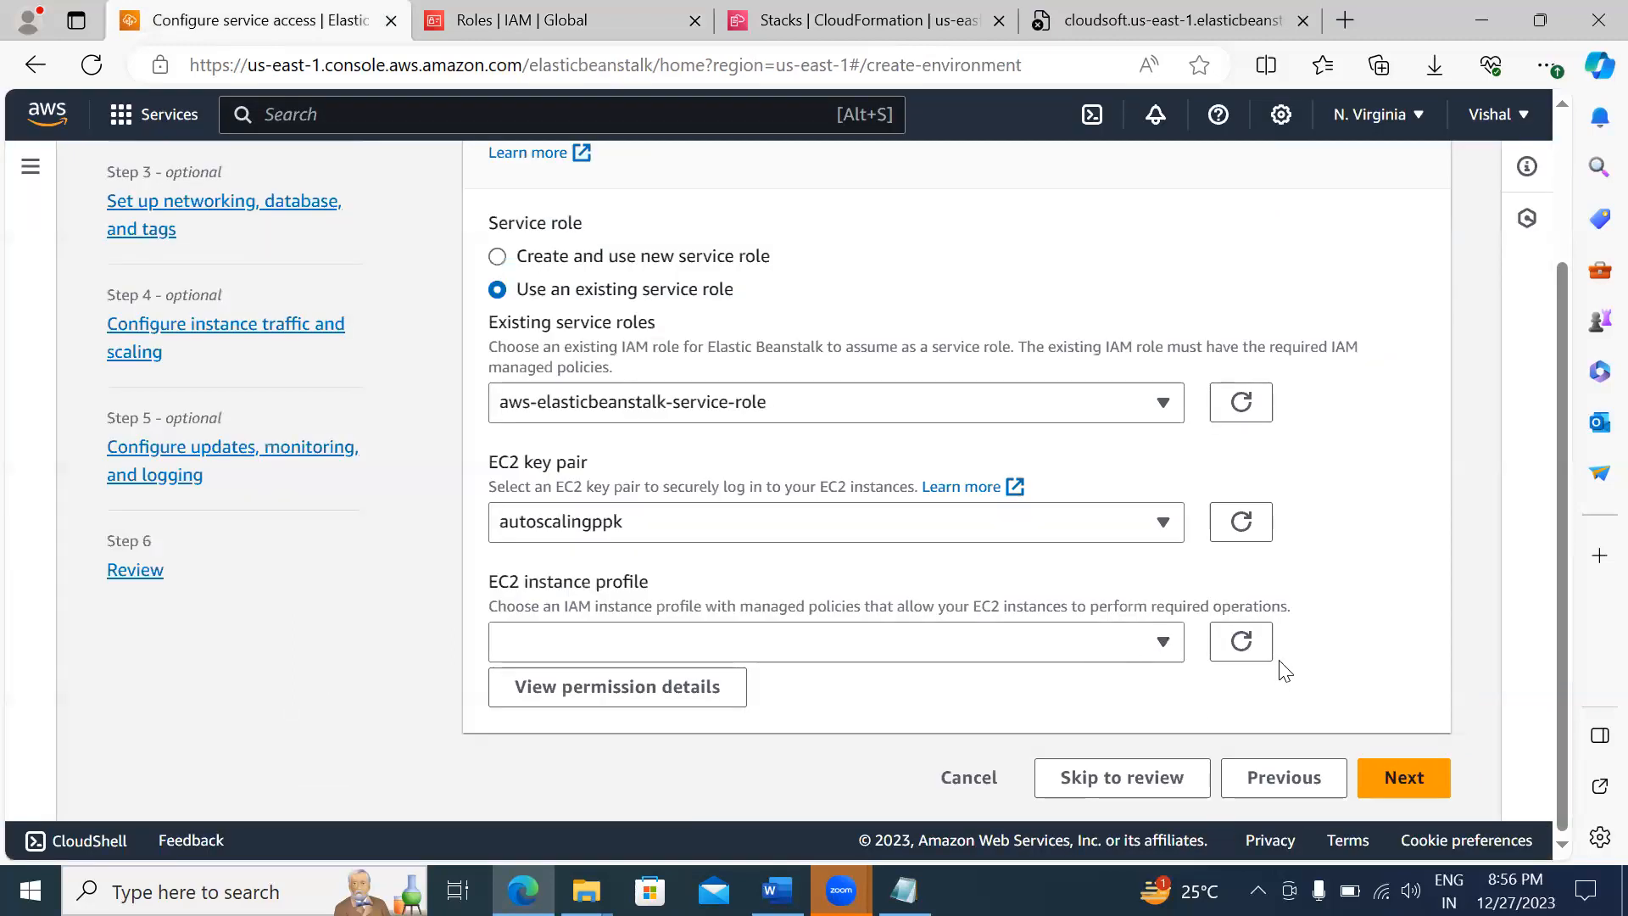
left_click(1163, 641)
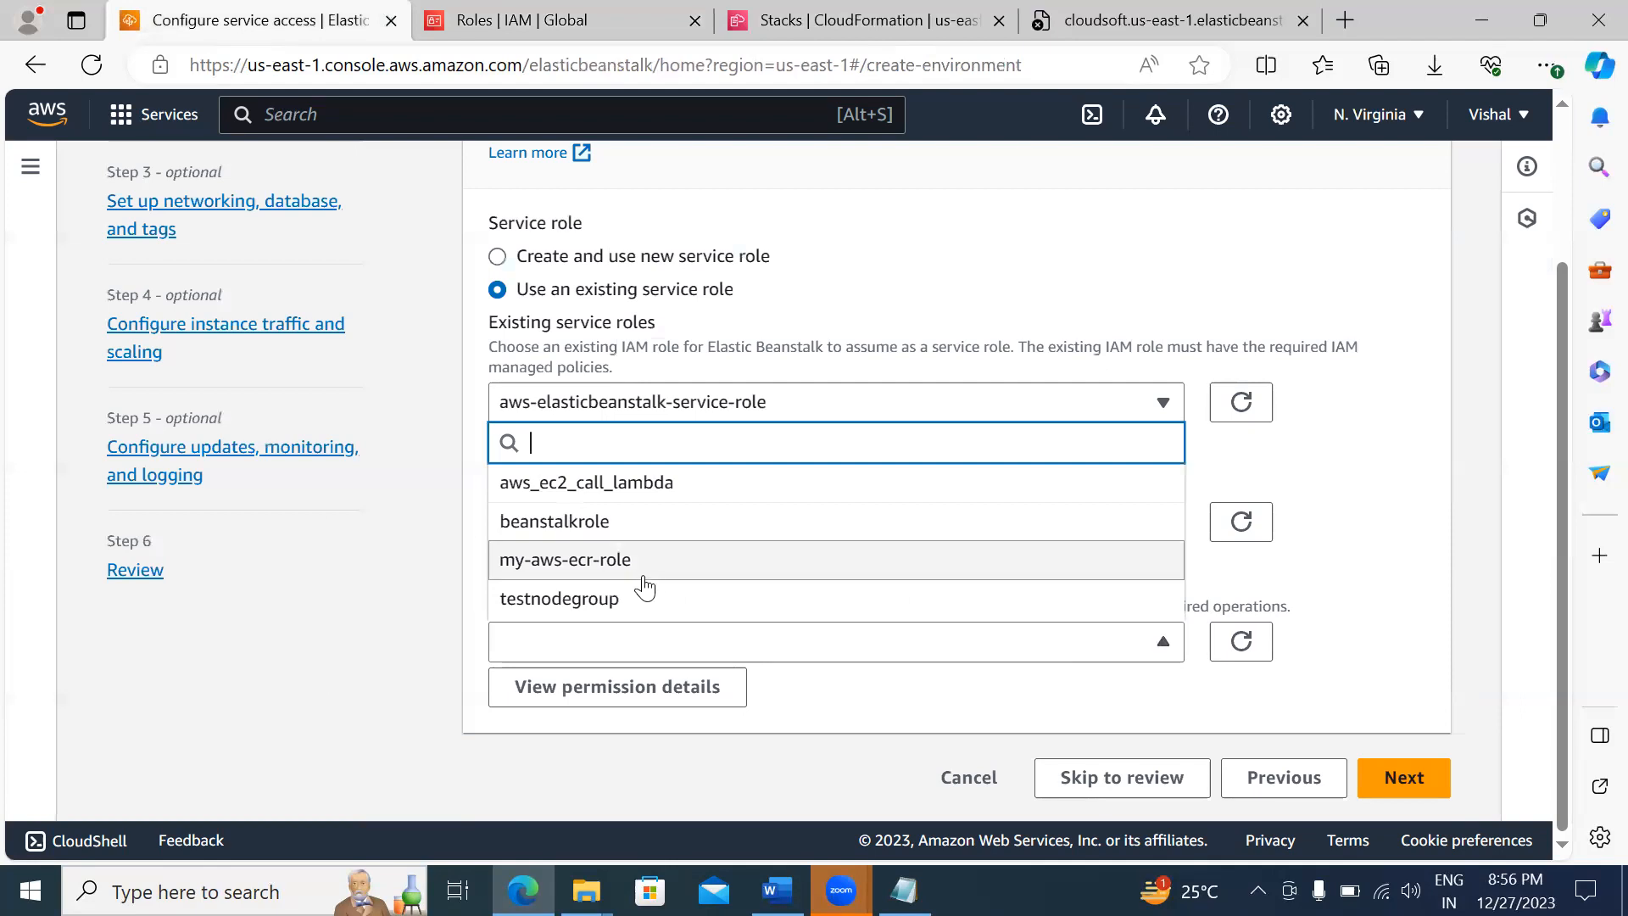
left_click(613, 532)
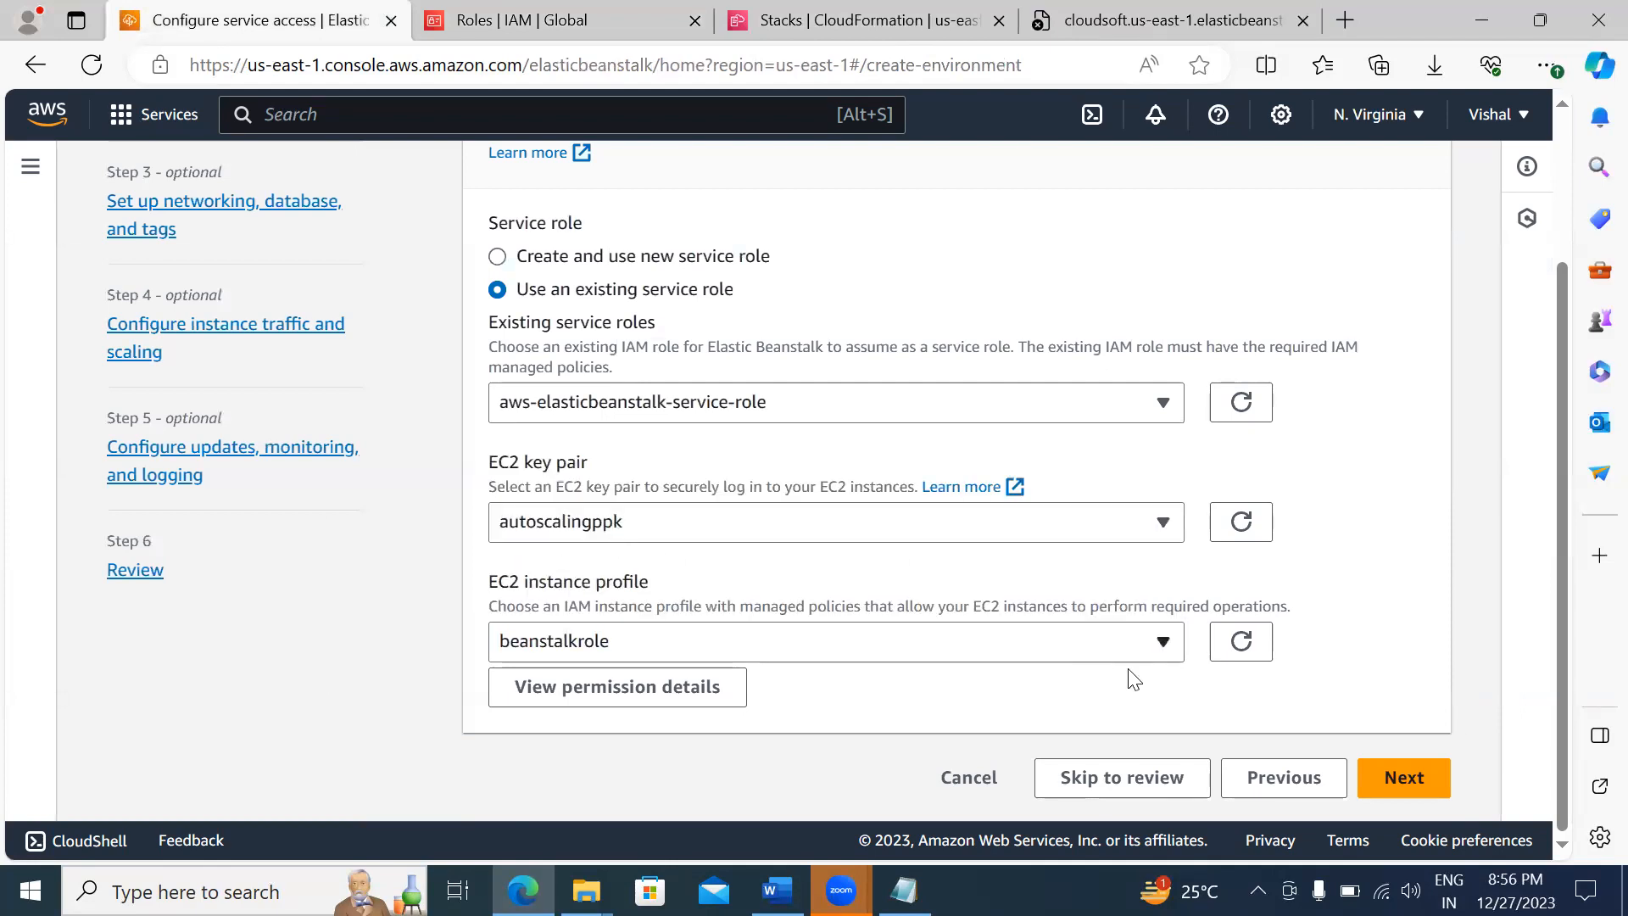
left_click(1412, 797)
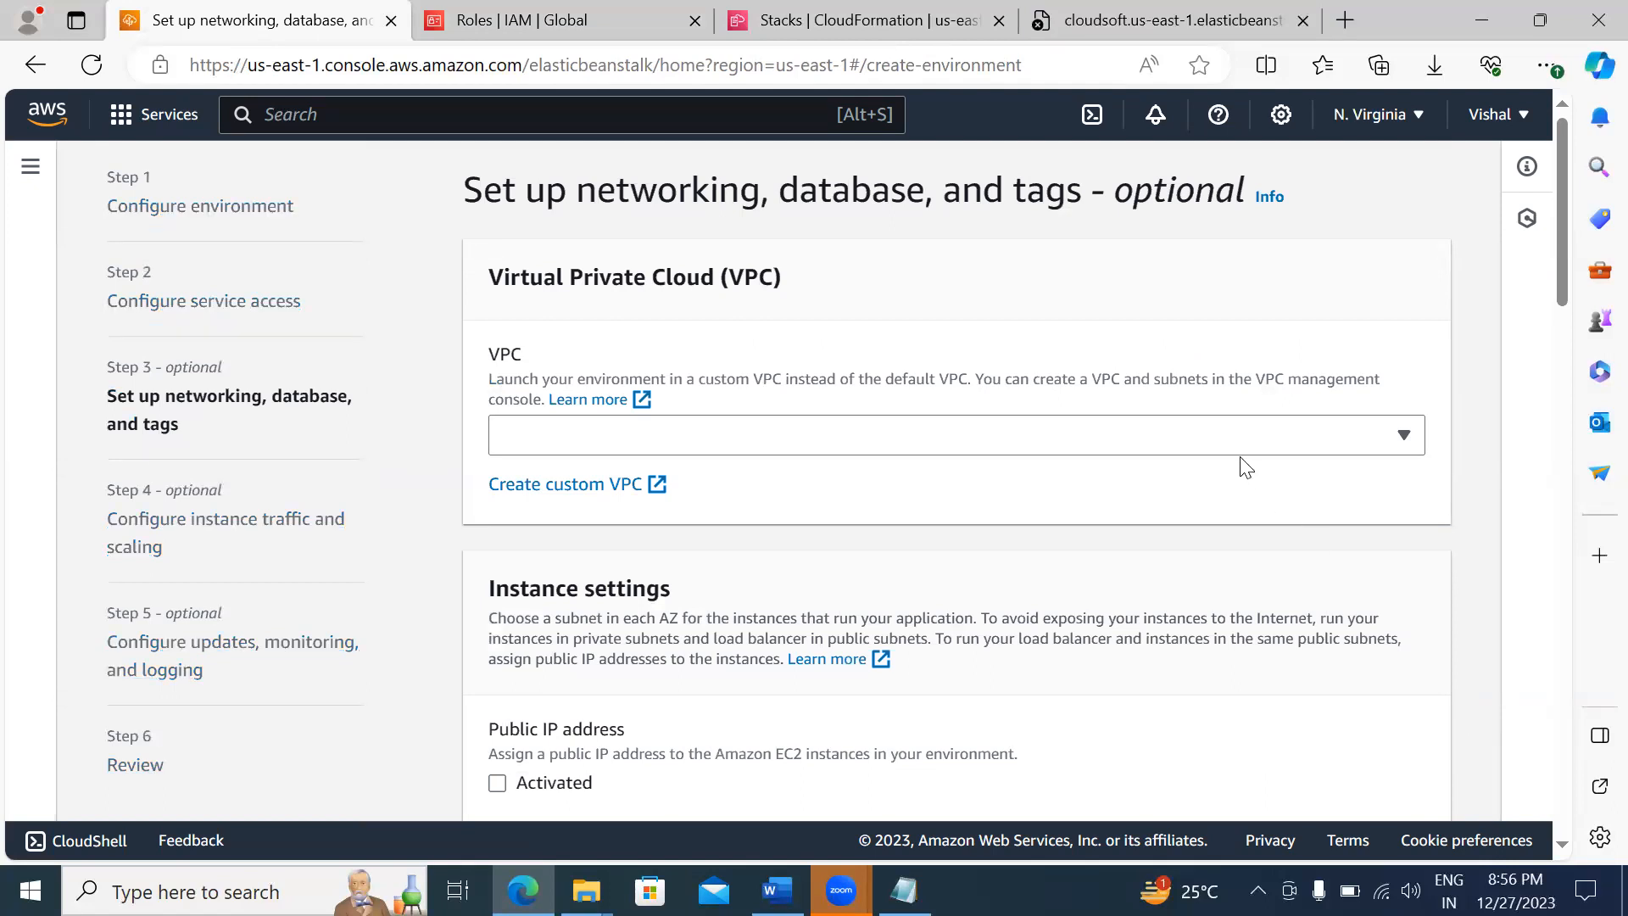
Step: Place the environment in the 172.31.0.0/16 VPC with public IP addresses activated and instance subnets us-east-1a and us-east-1b
left_click(1209, 448)
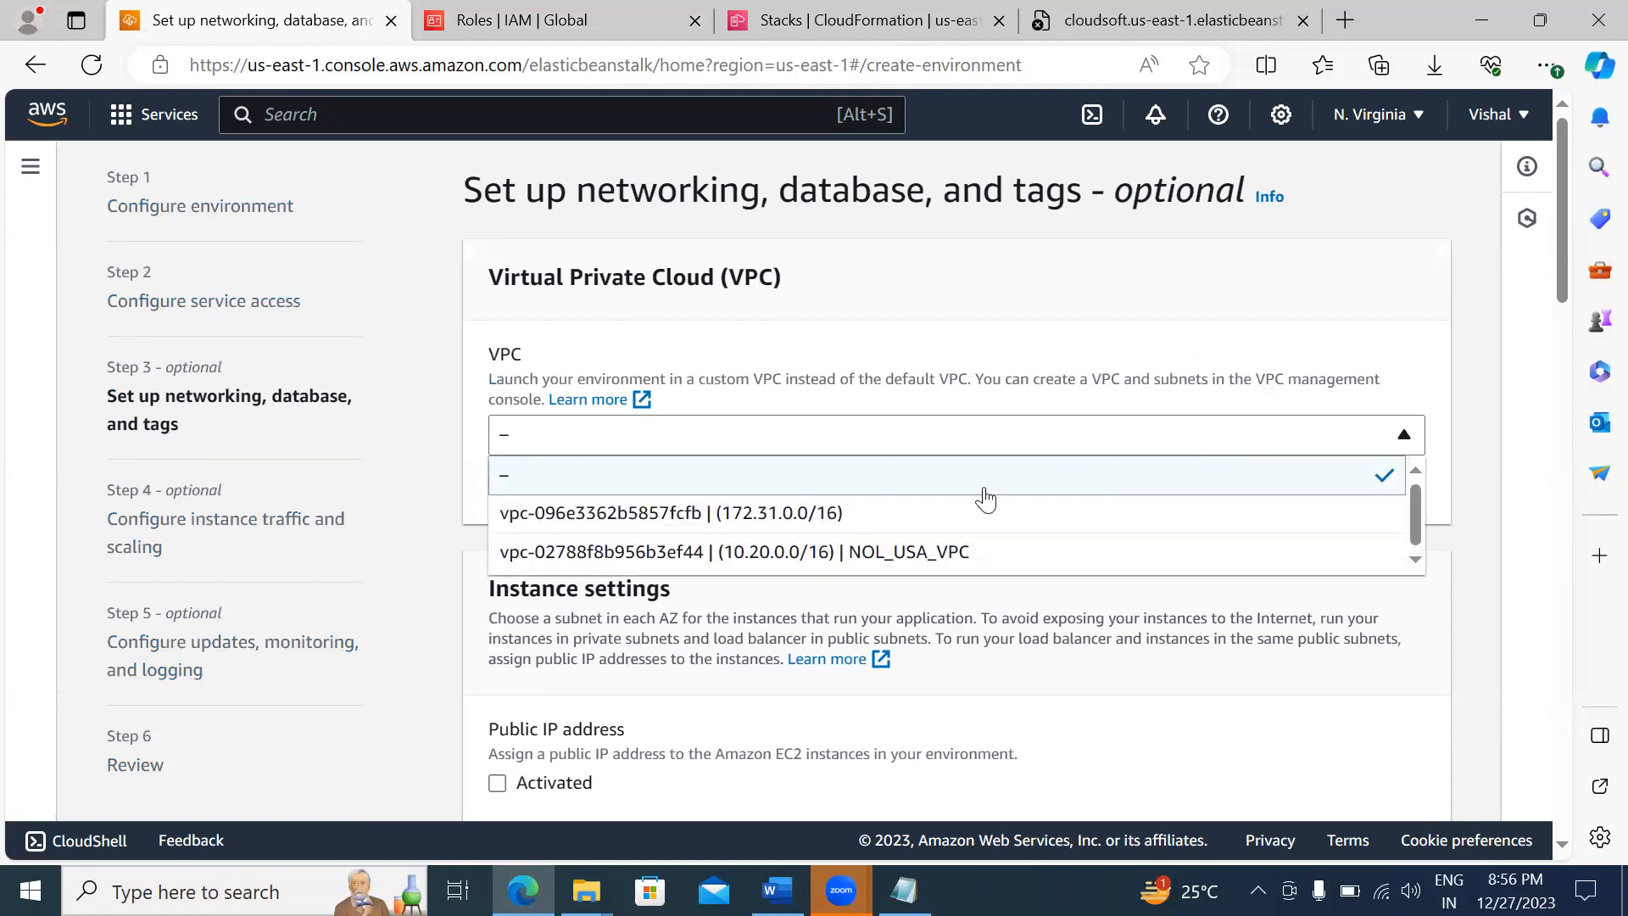
left_click(816, 526)
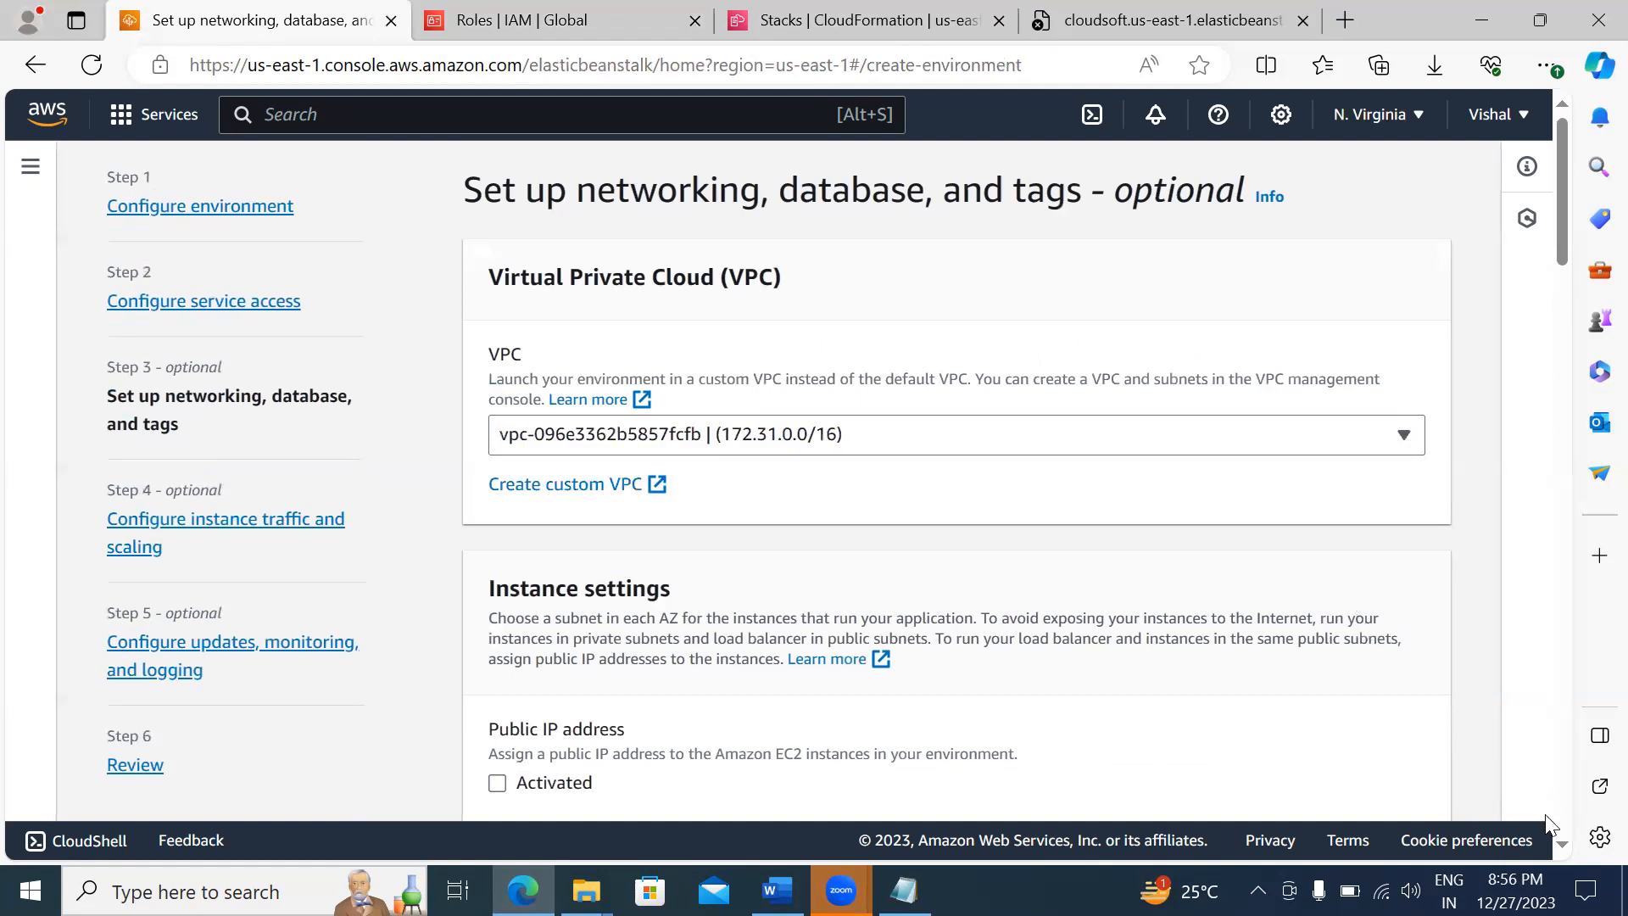
scroll(1554, 838, "down", 6)
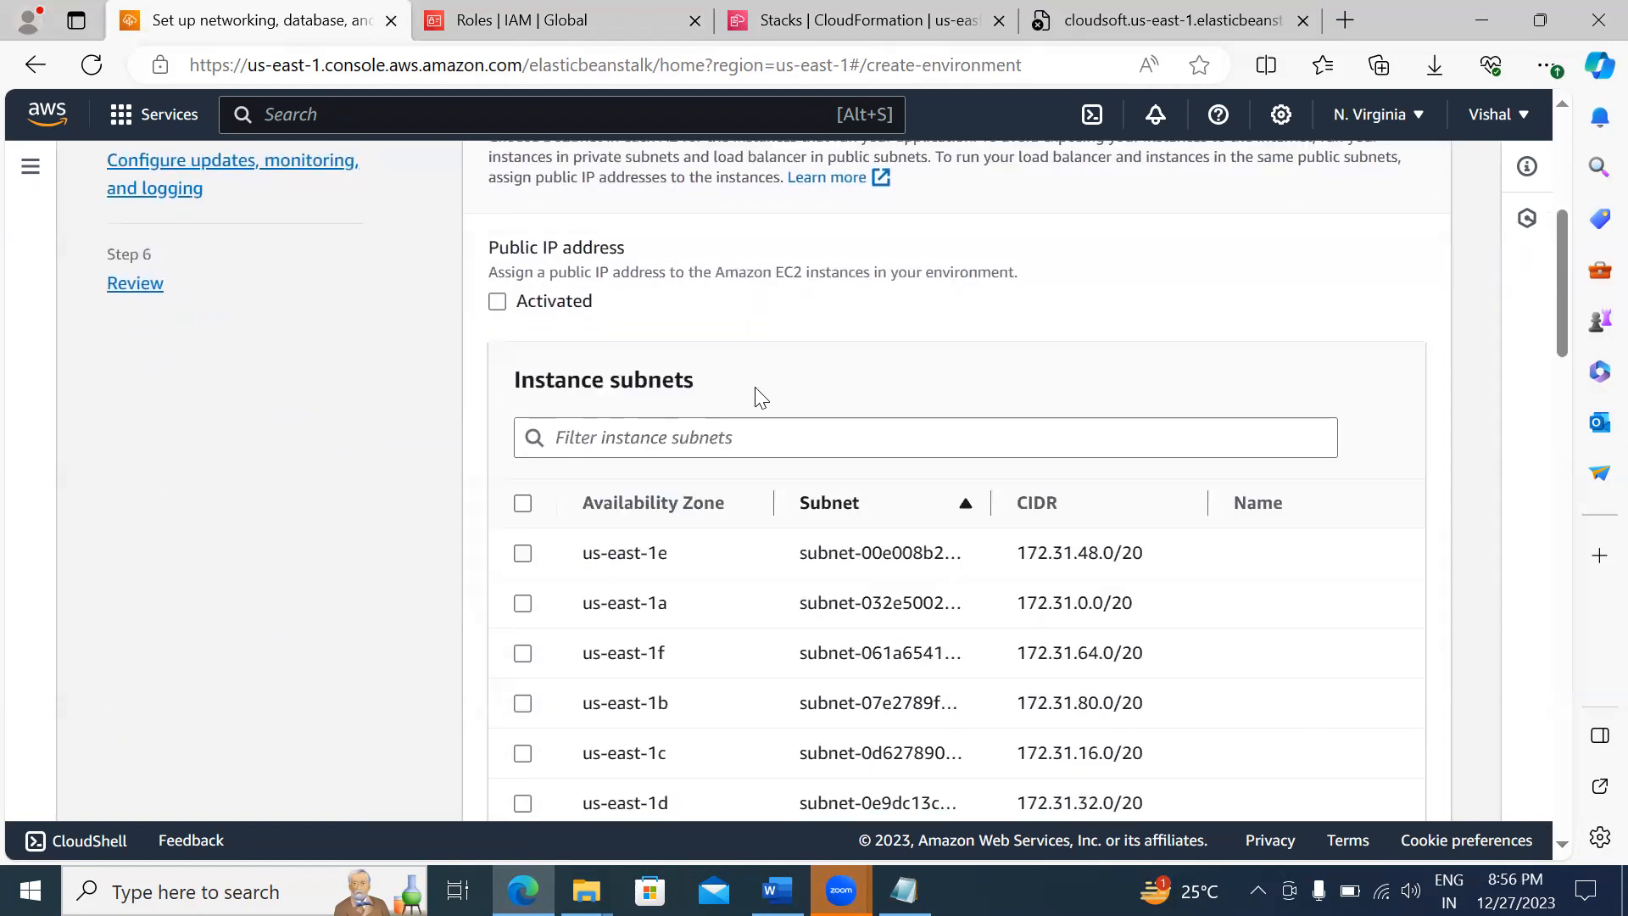
left_click(499, 310)
left_click(523, 603)
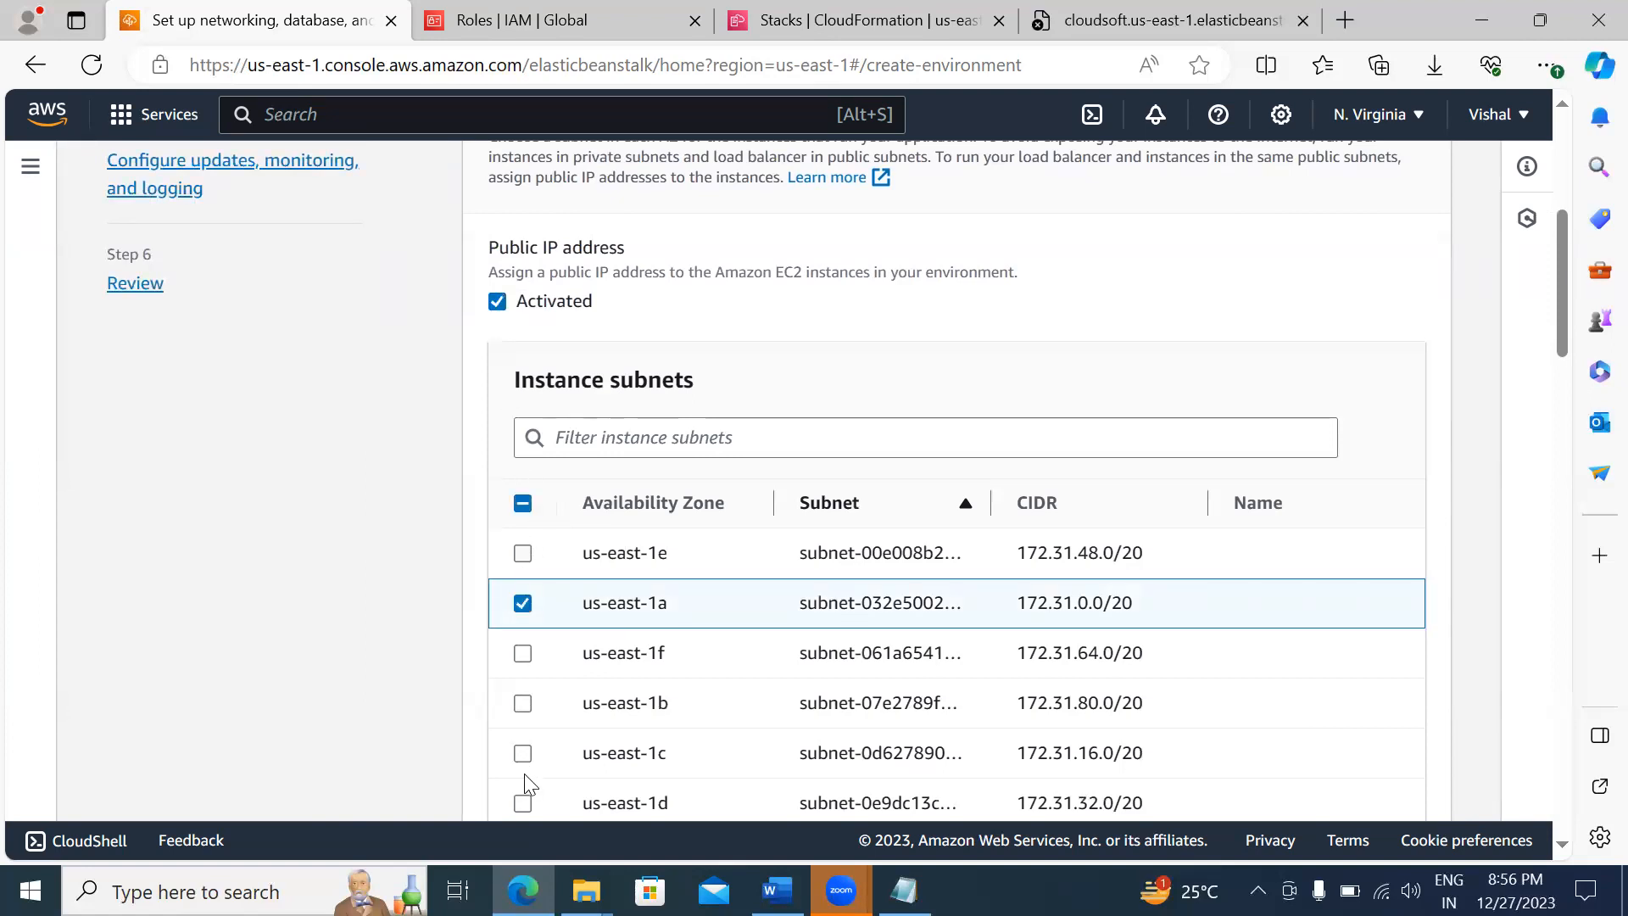
left_click(523, 705)
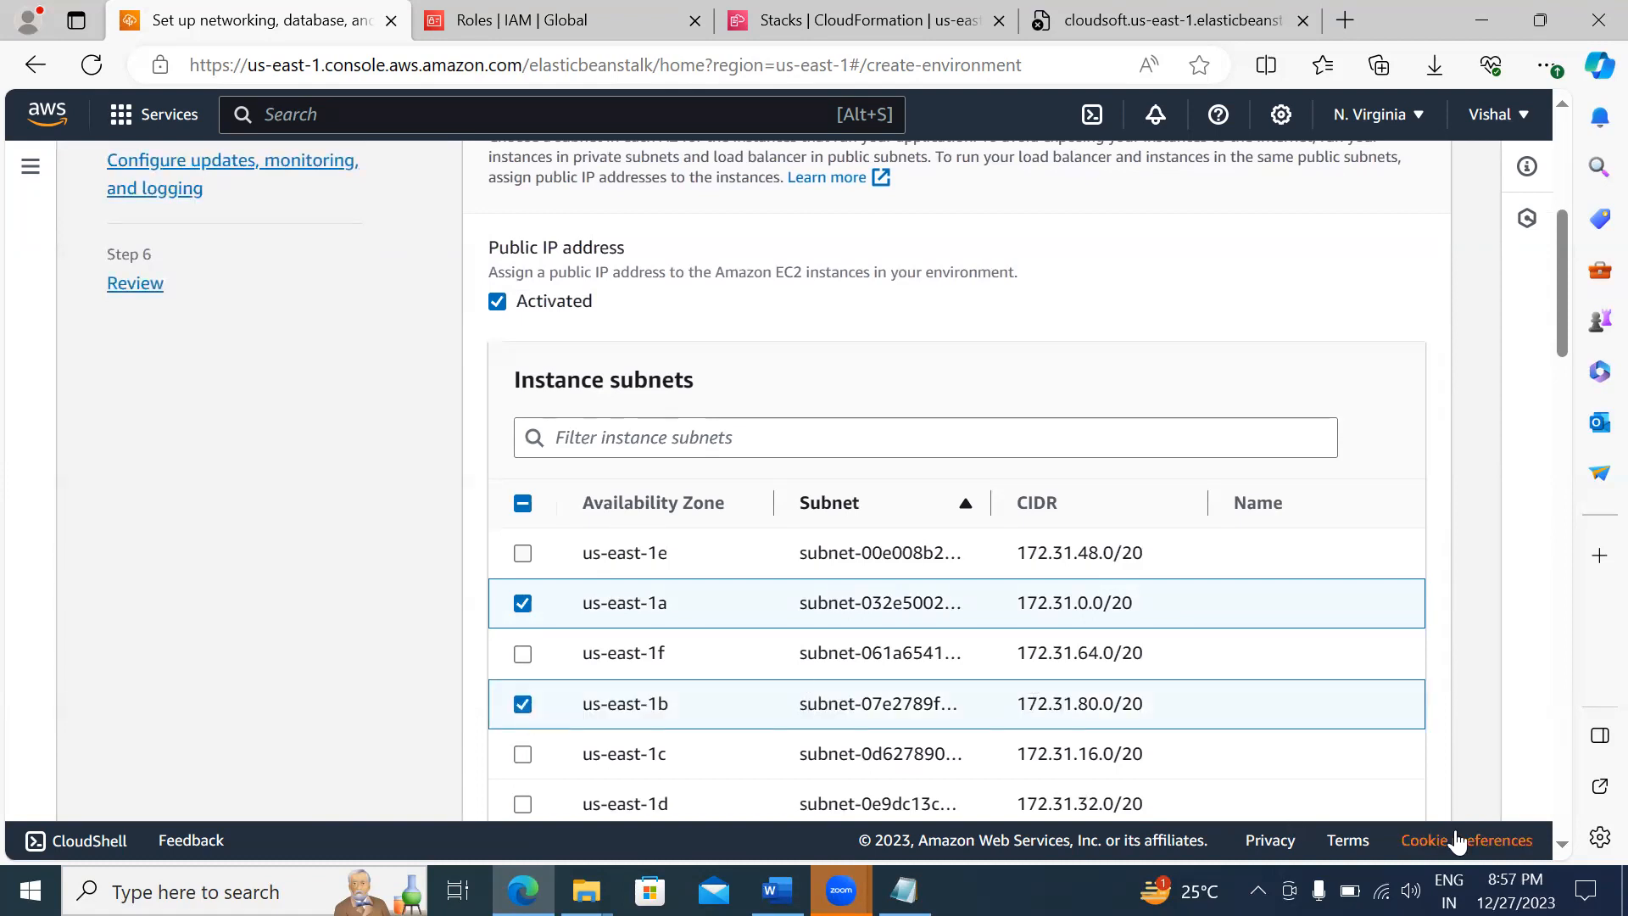
Step: Leave the database disabled and the tags empty, and continue to instance traffic and scaling
scroll(1488, 827, "down", 10)
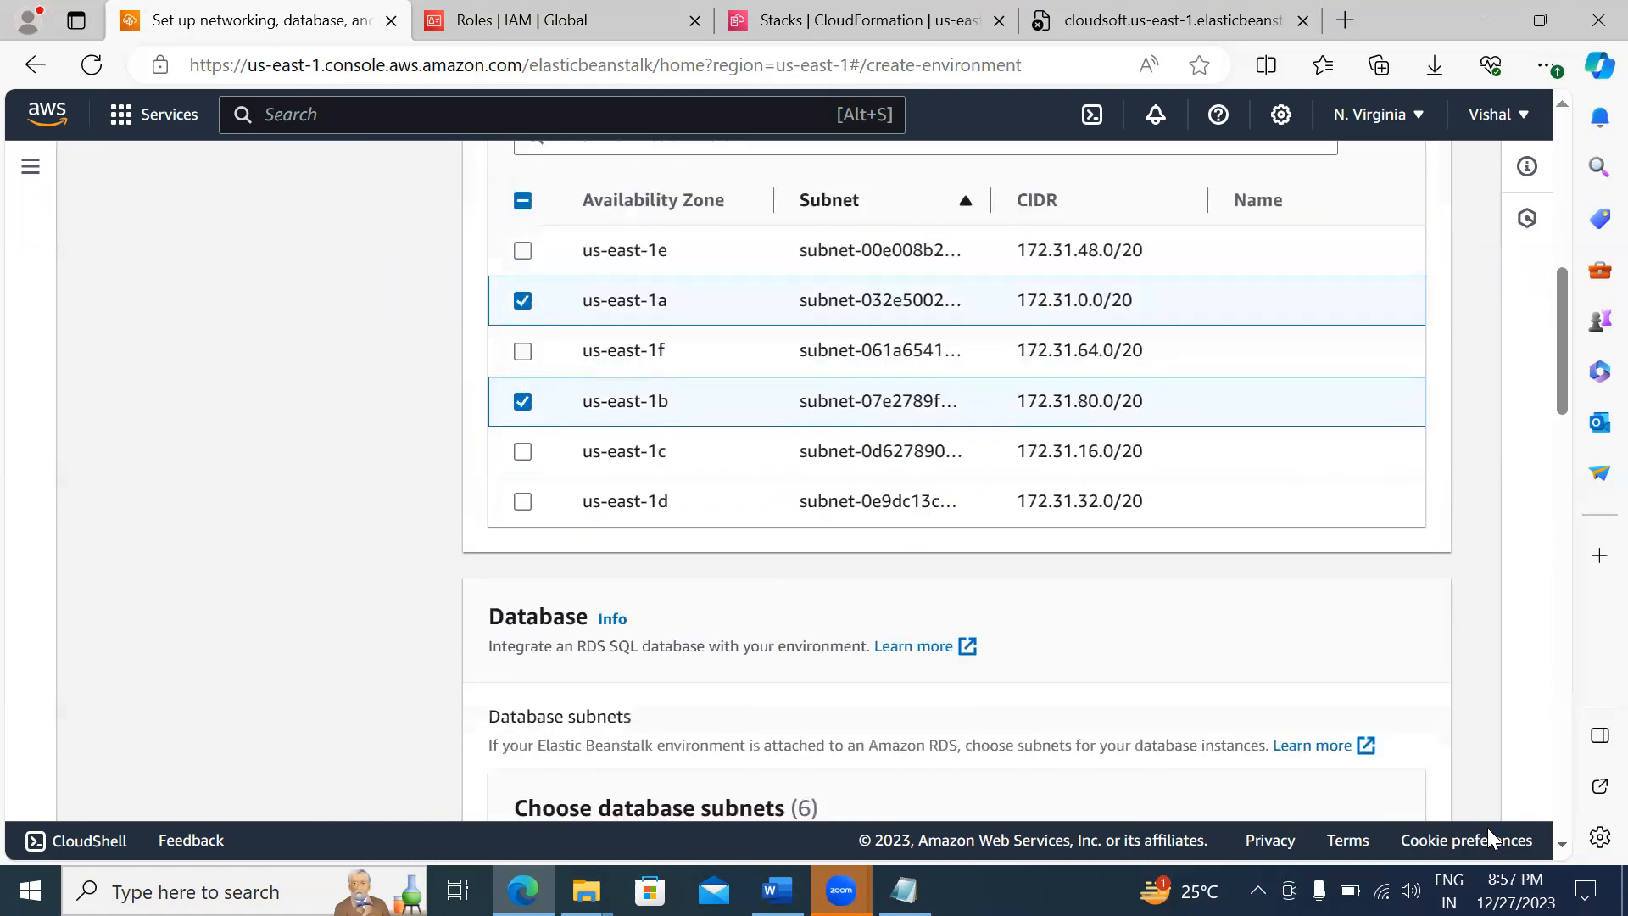
scroll(1488, 827, "down", 10)
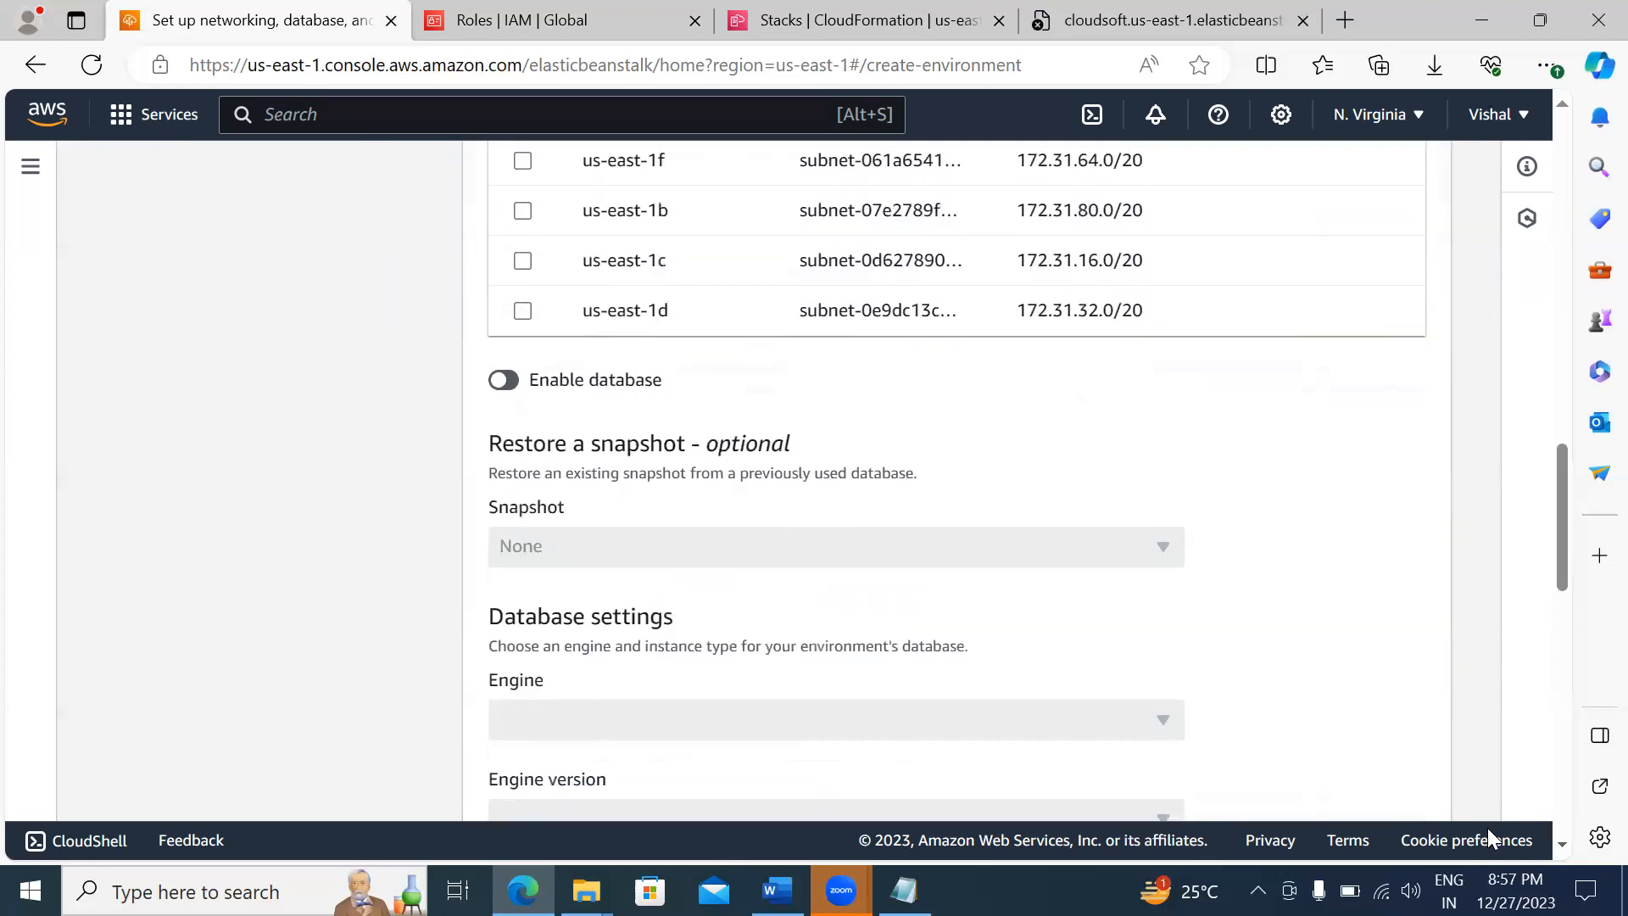
scroll(1487, 827, "down", 10)
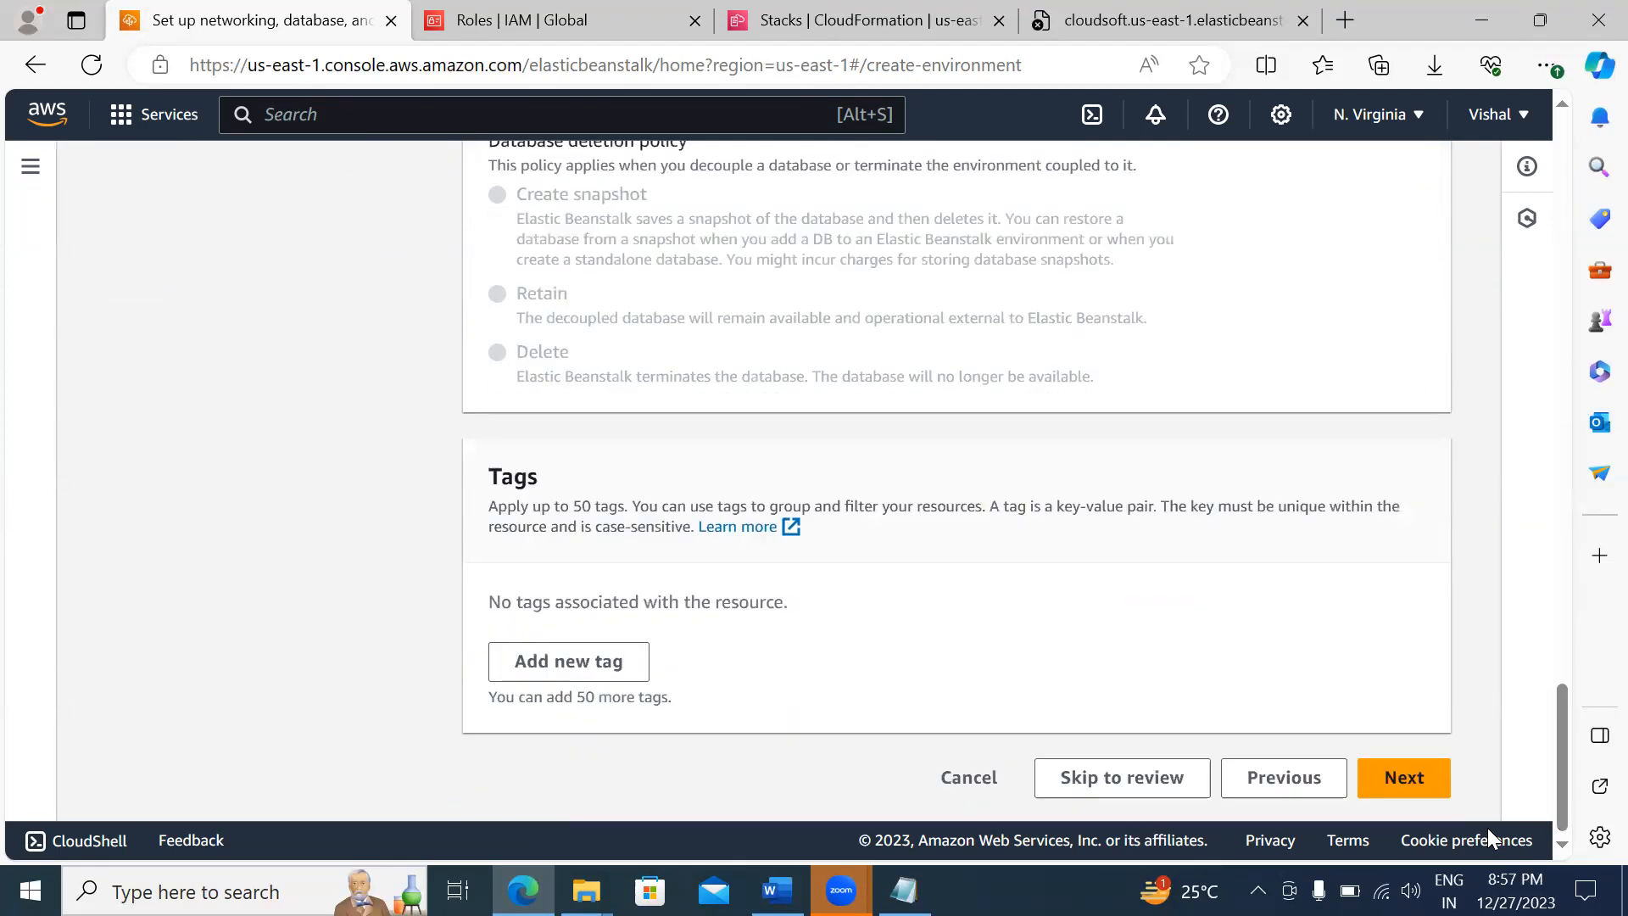
left_click(1398, 776)
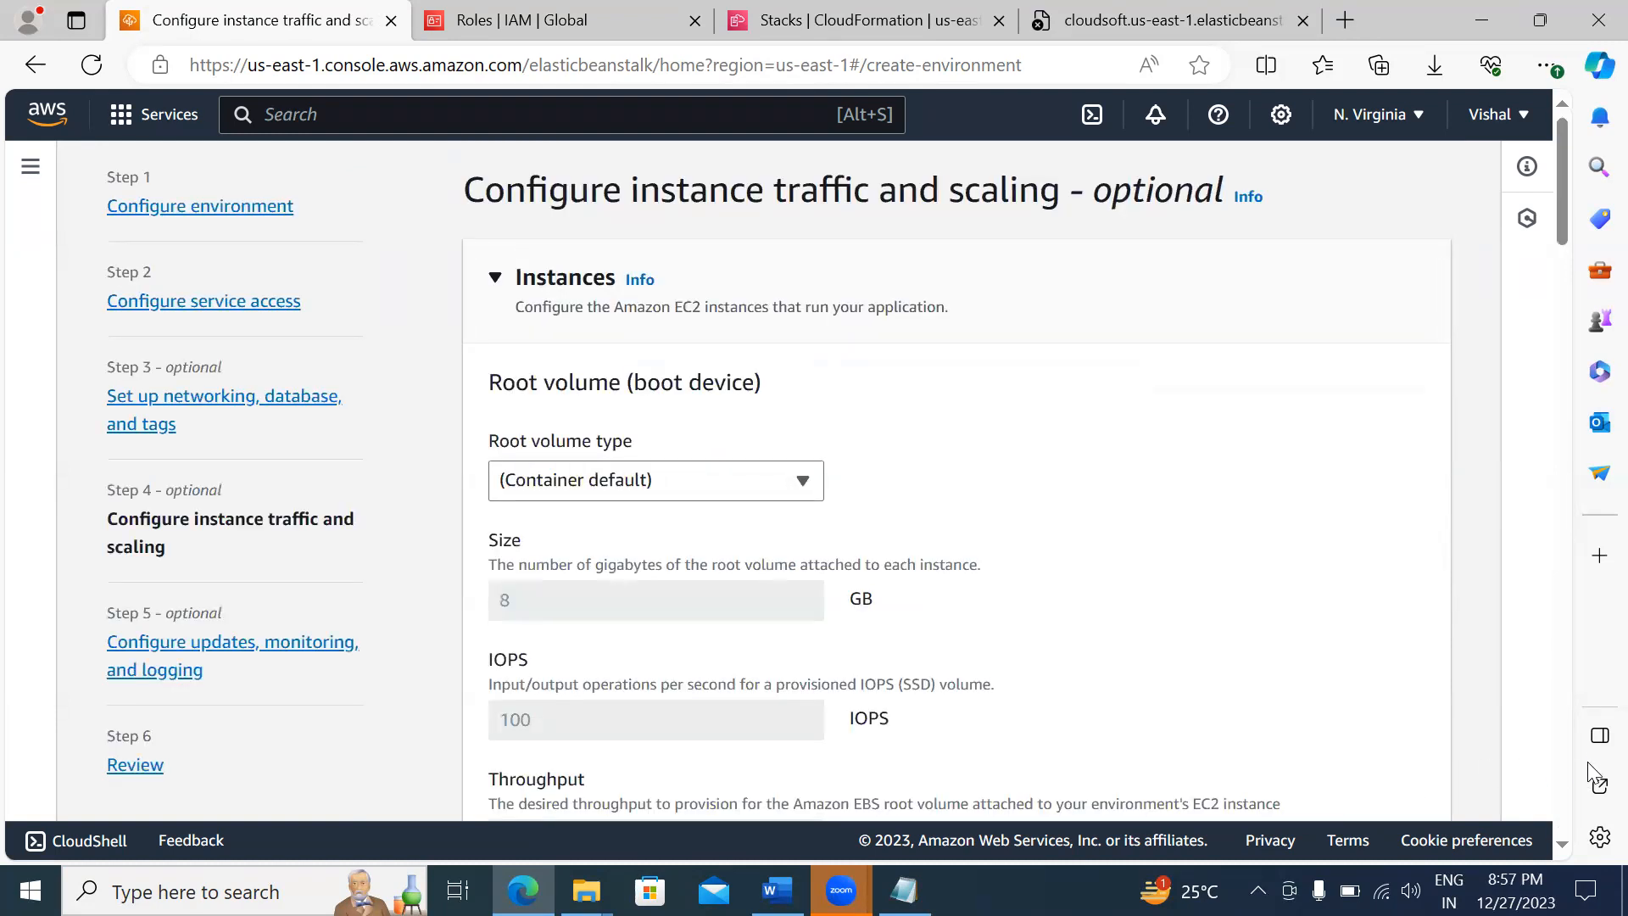
Step: Select launch-wizard-13 as the EC2 security group for the environment's instances
scroll(1575, 833, "down", 8)
scroll(1574, 838, "down", 15)
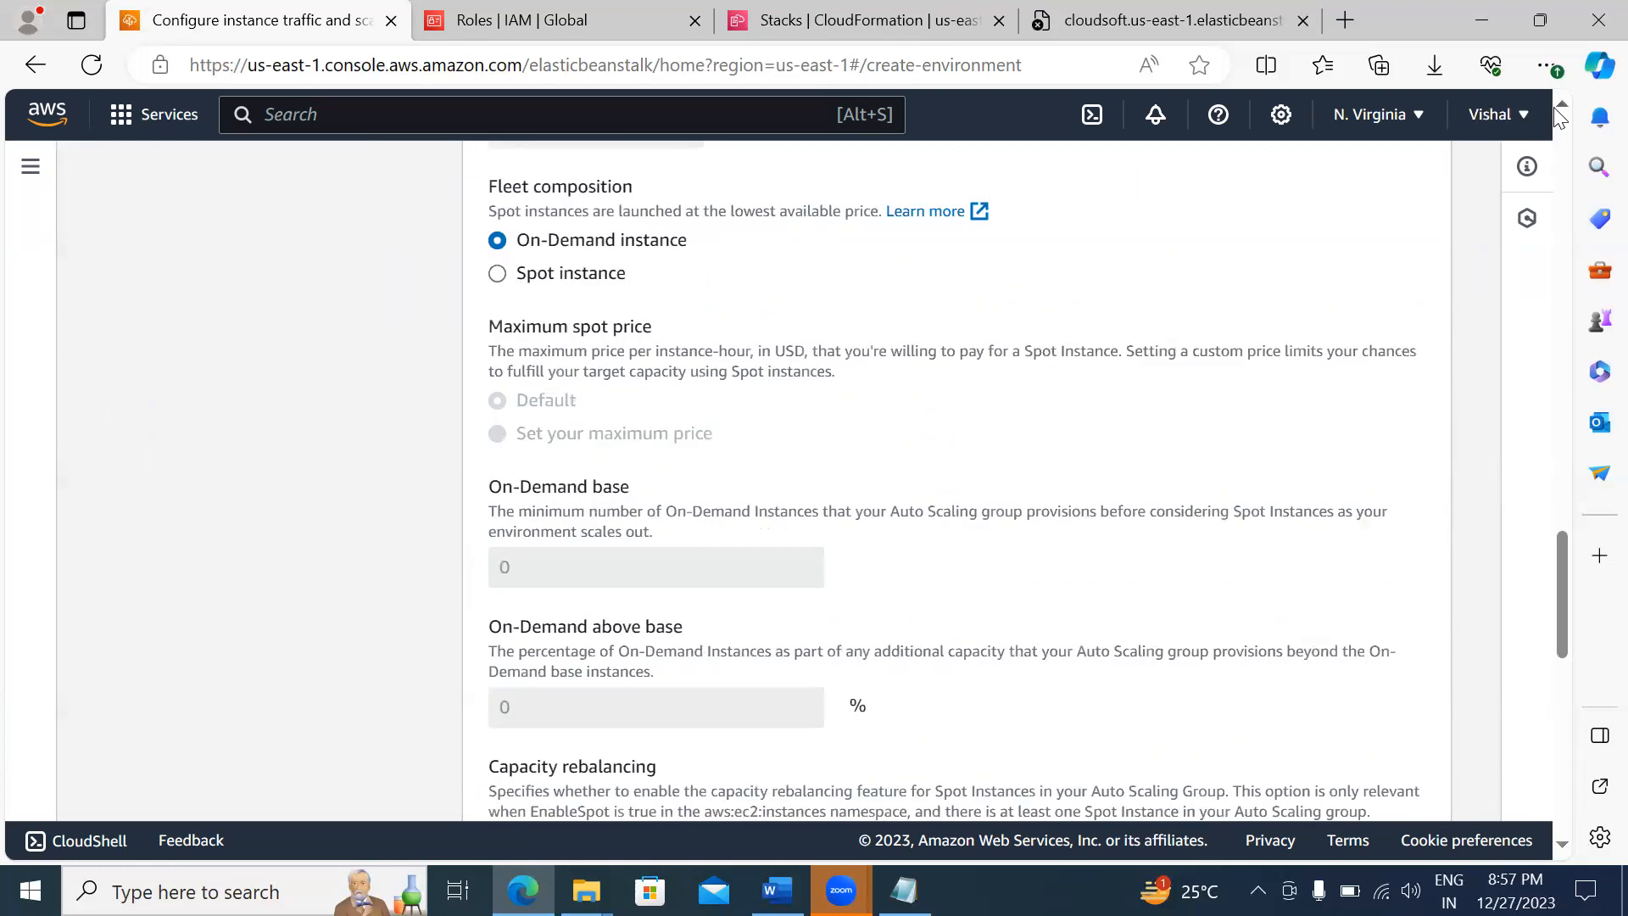
scroll(1560, 117, "up", 9)
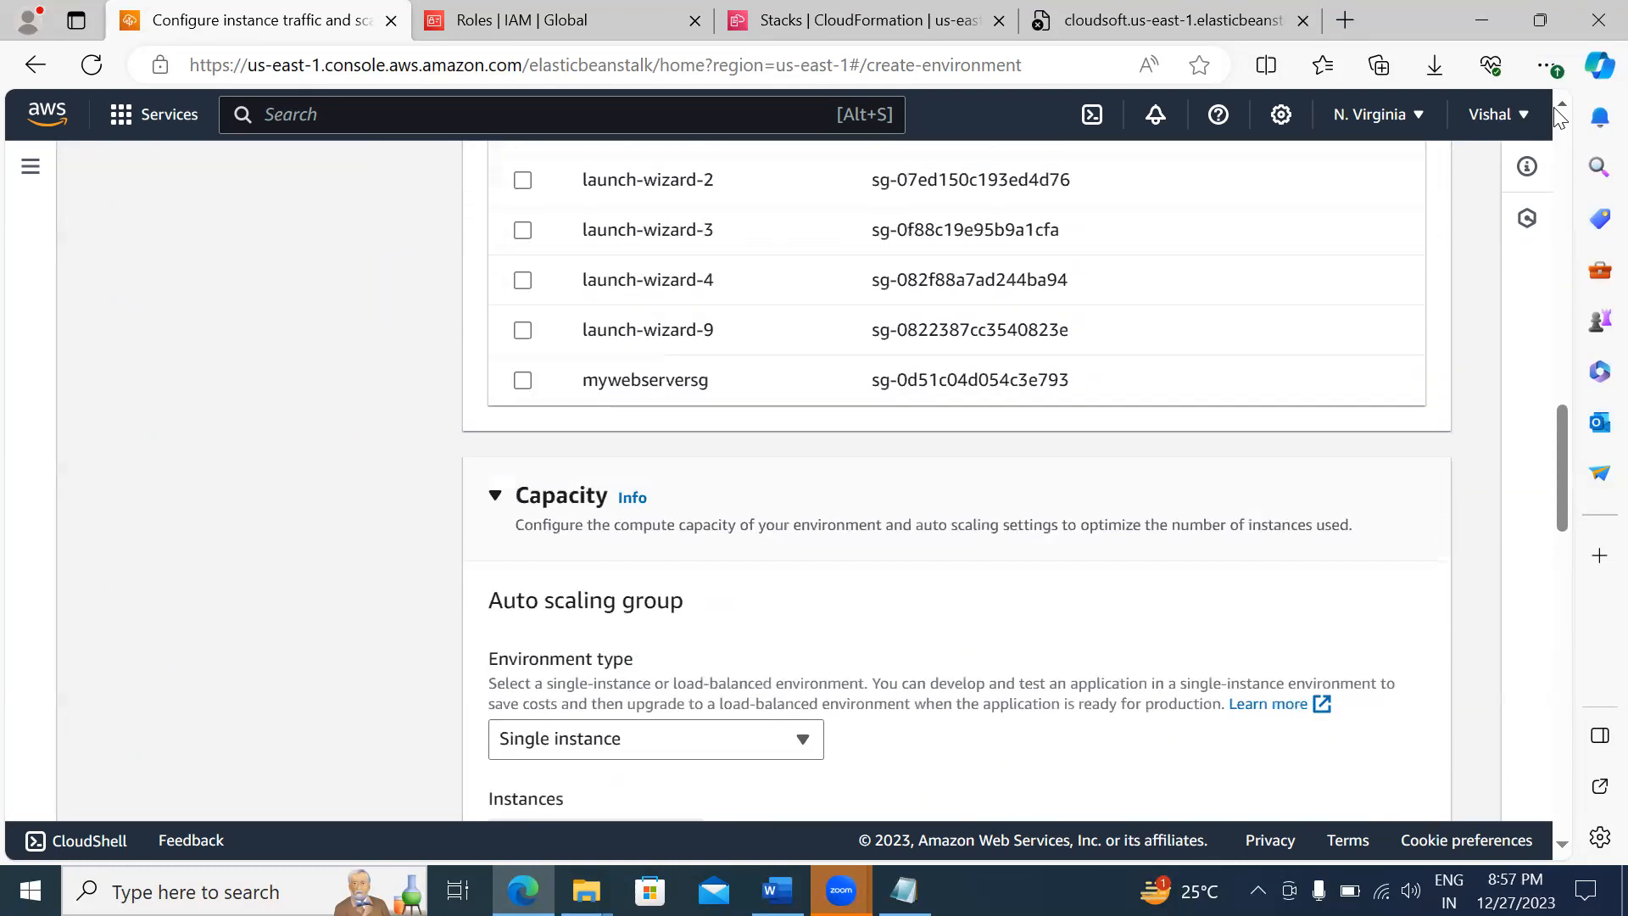
scroll(1560, 117, "up", 2)
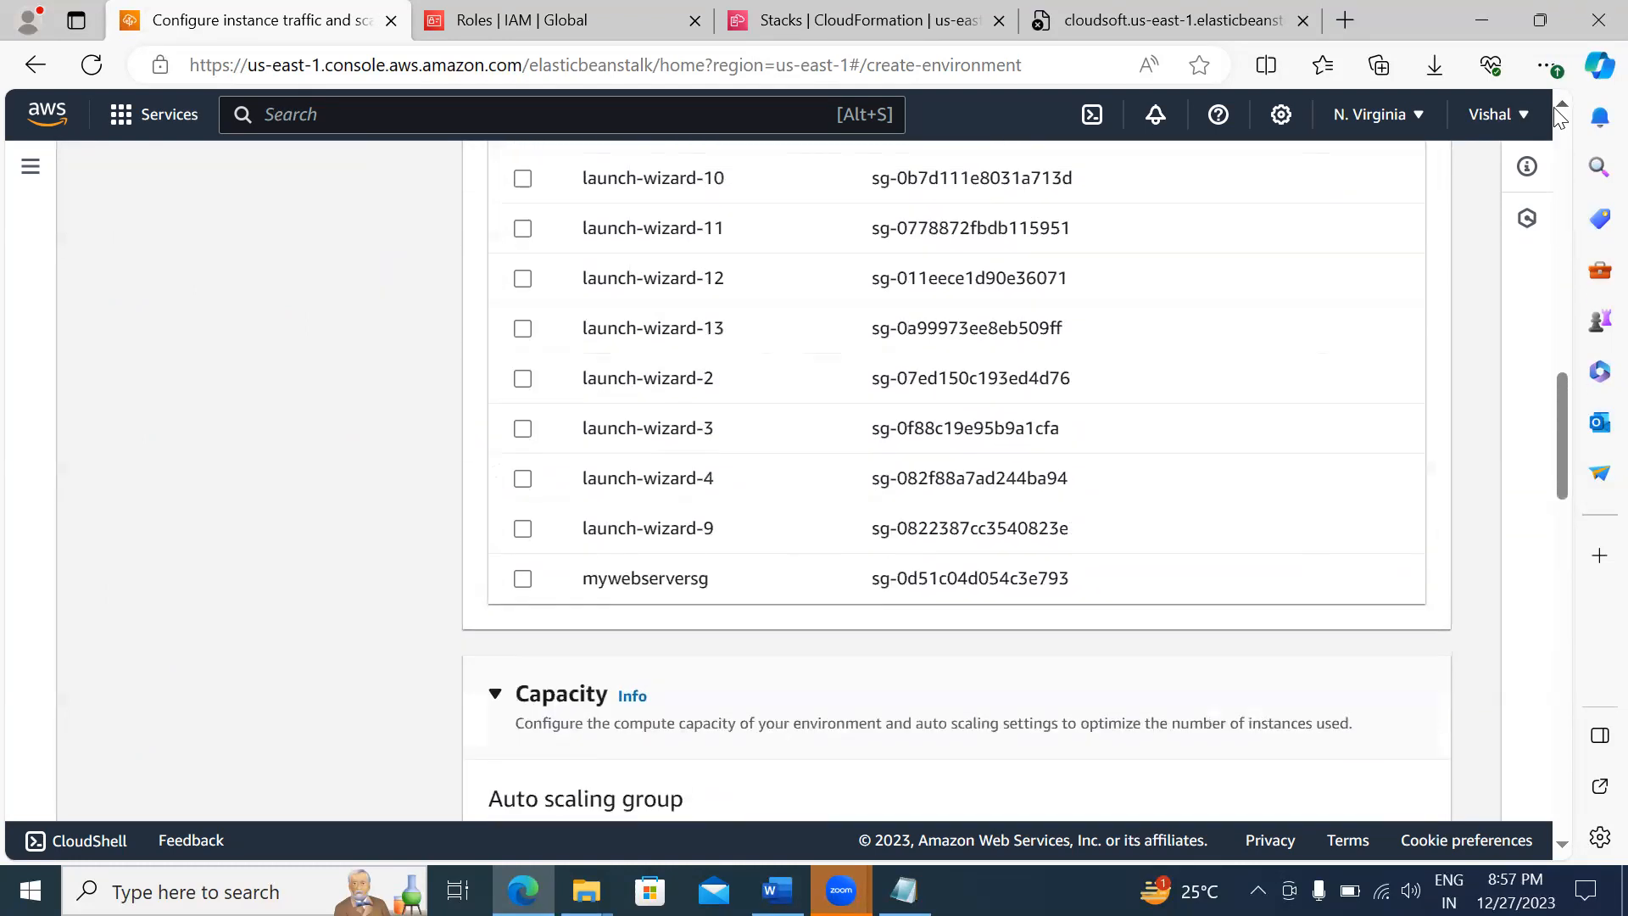
left_click(523, 328)
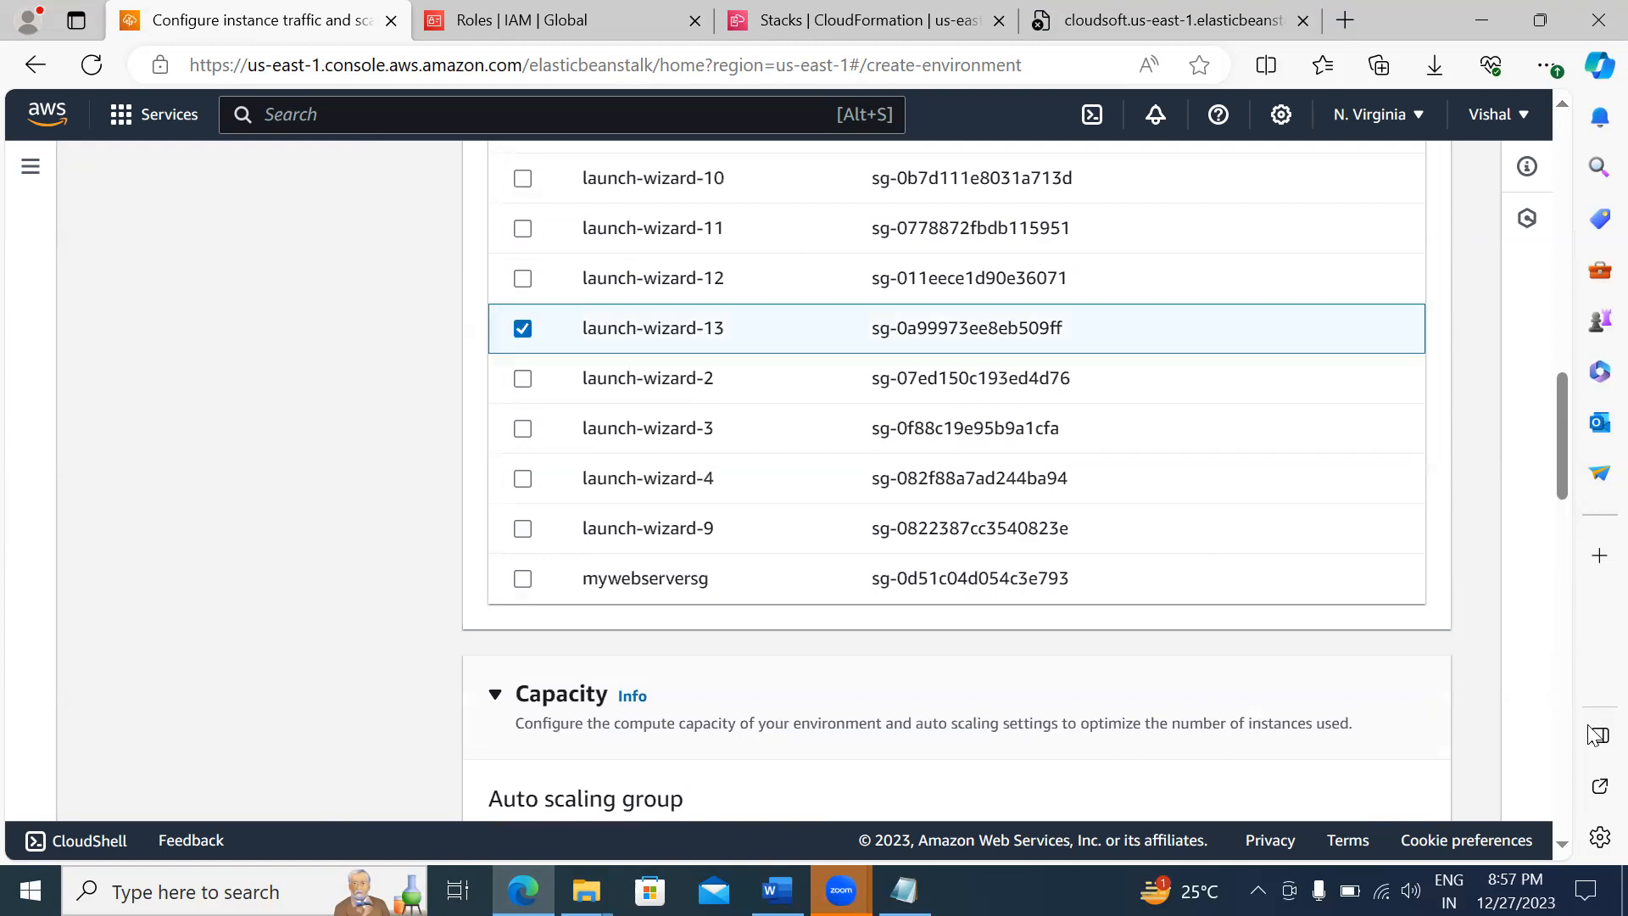
Step: Keep the default single-instance capacity settings with t3.micro and t3.small, and continue to updates, monitoring, and logging
scroll(1545, 828, "down", 7)
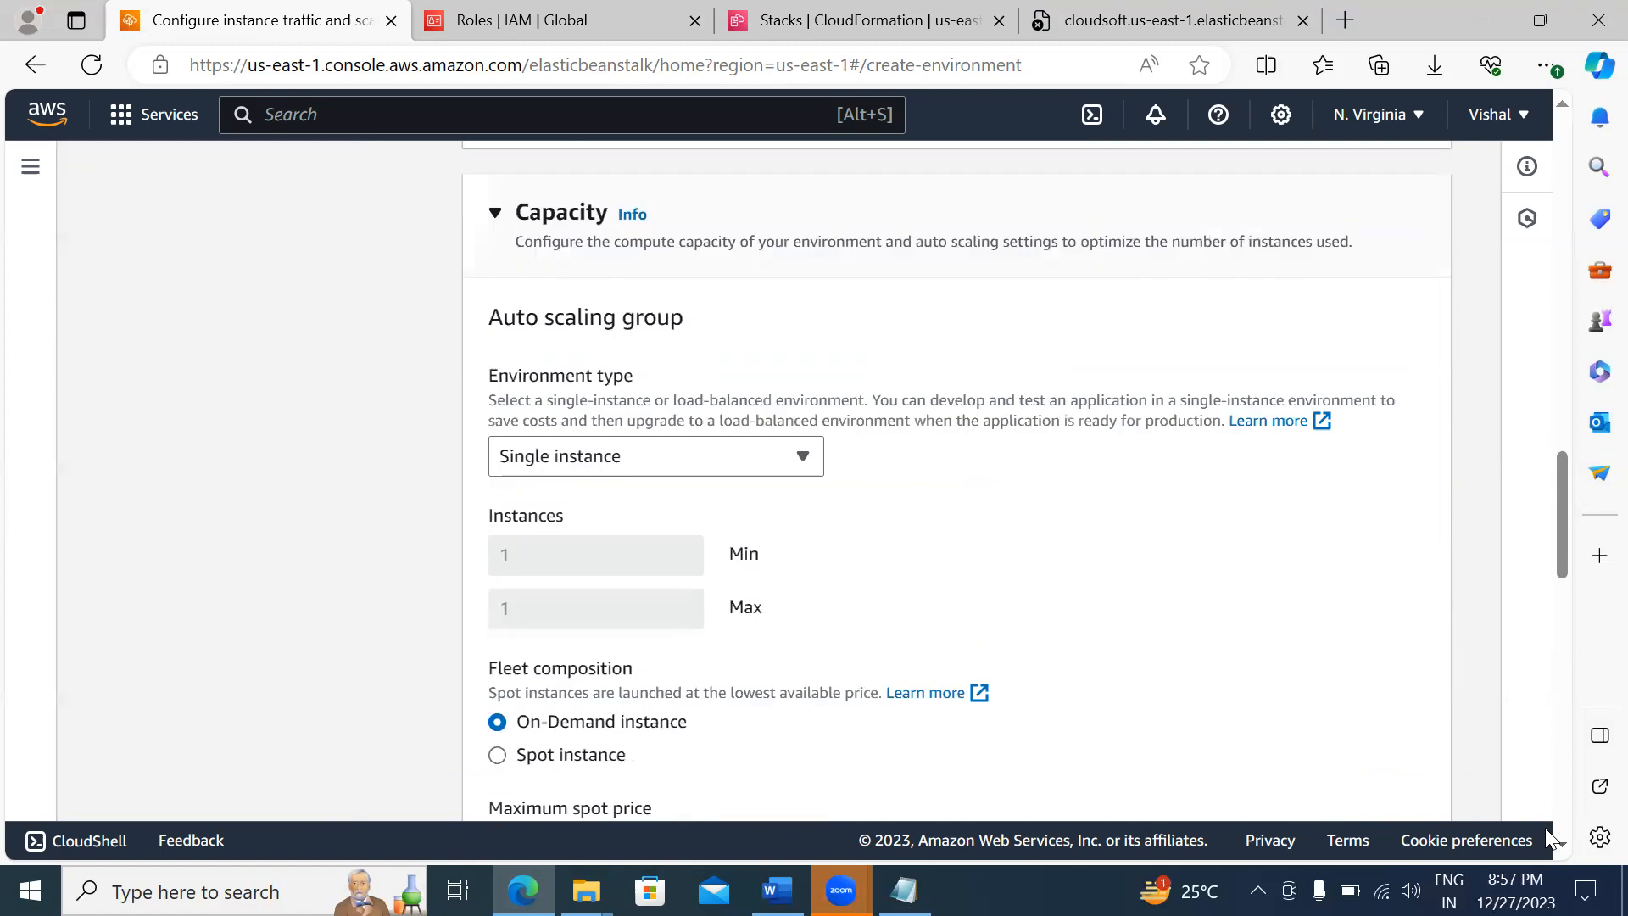
scroll(1545, 827, "down", 10)
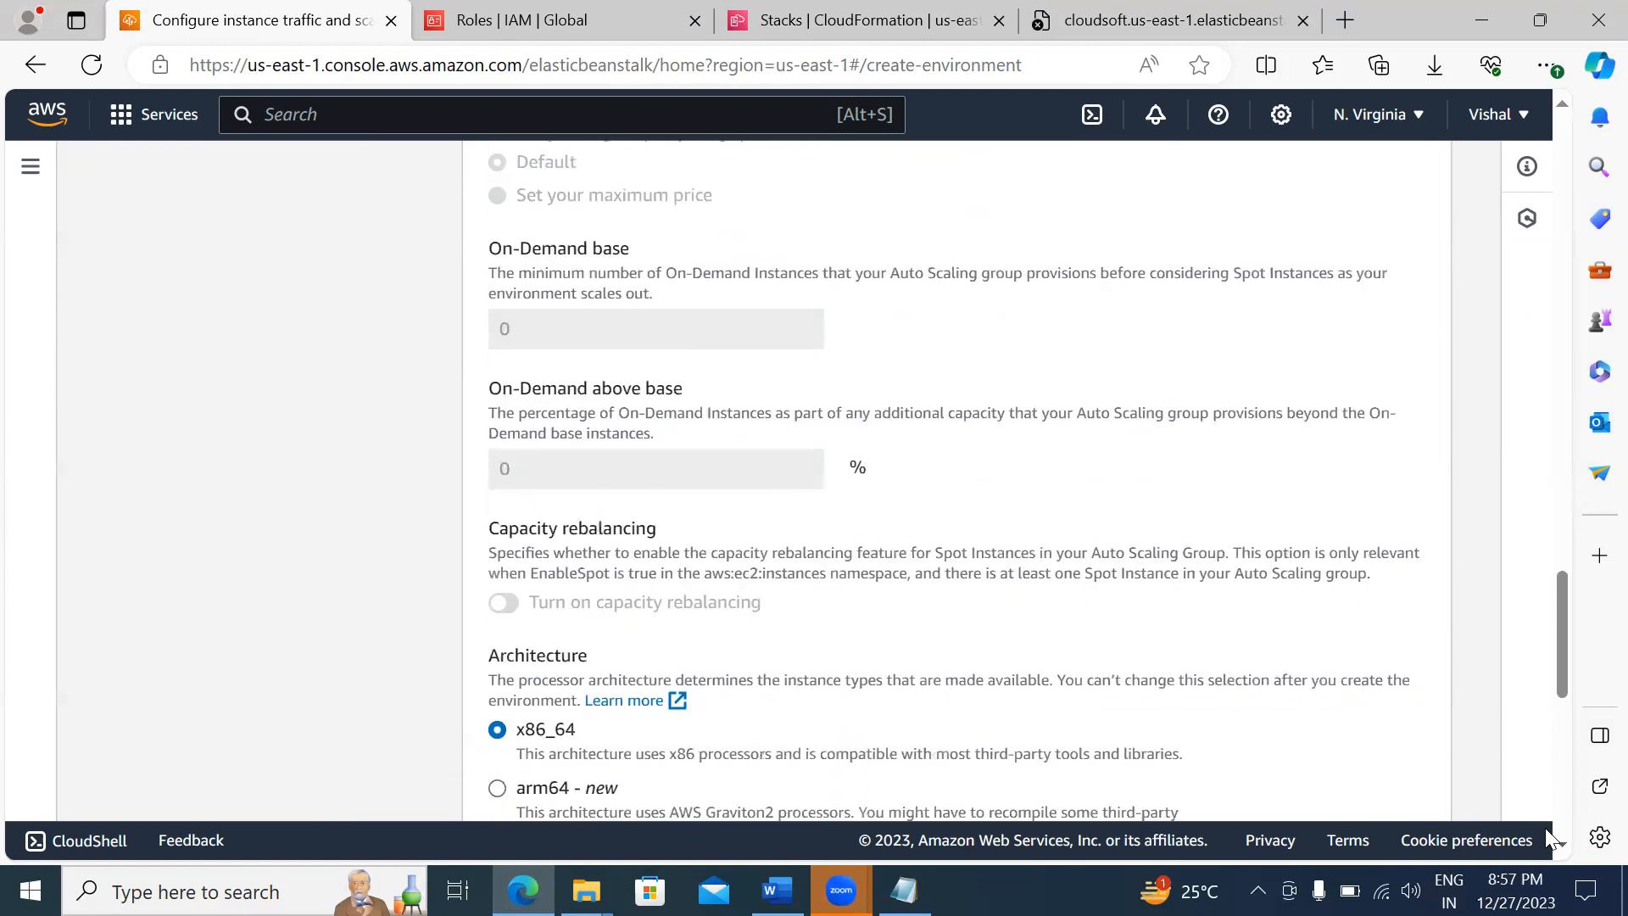
scroll(1545, 828, "down", 3)
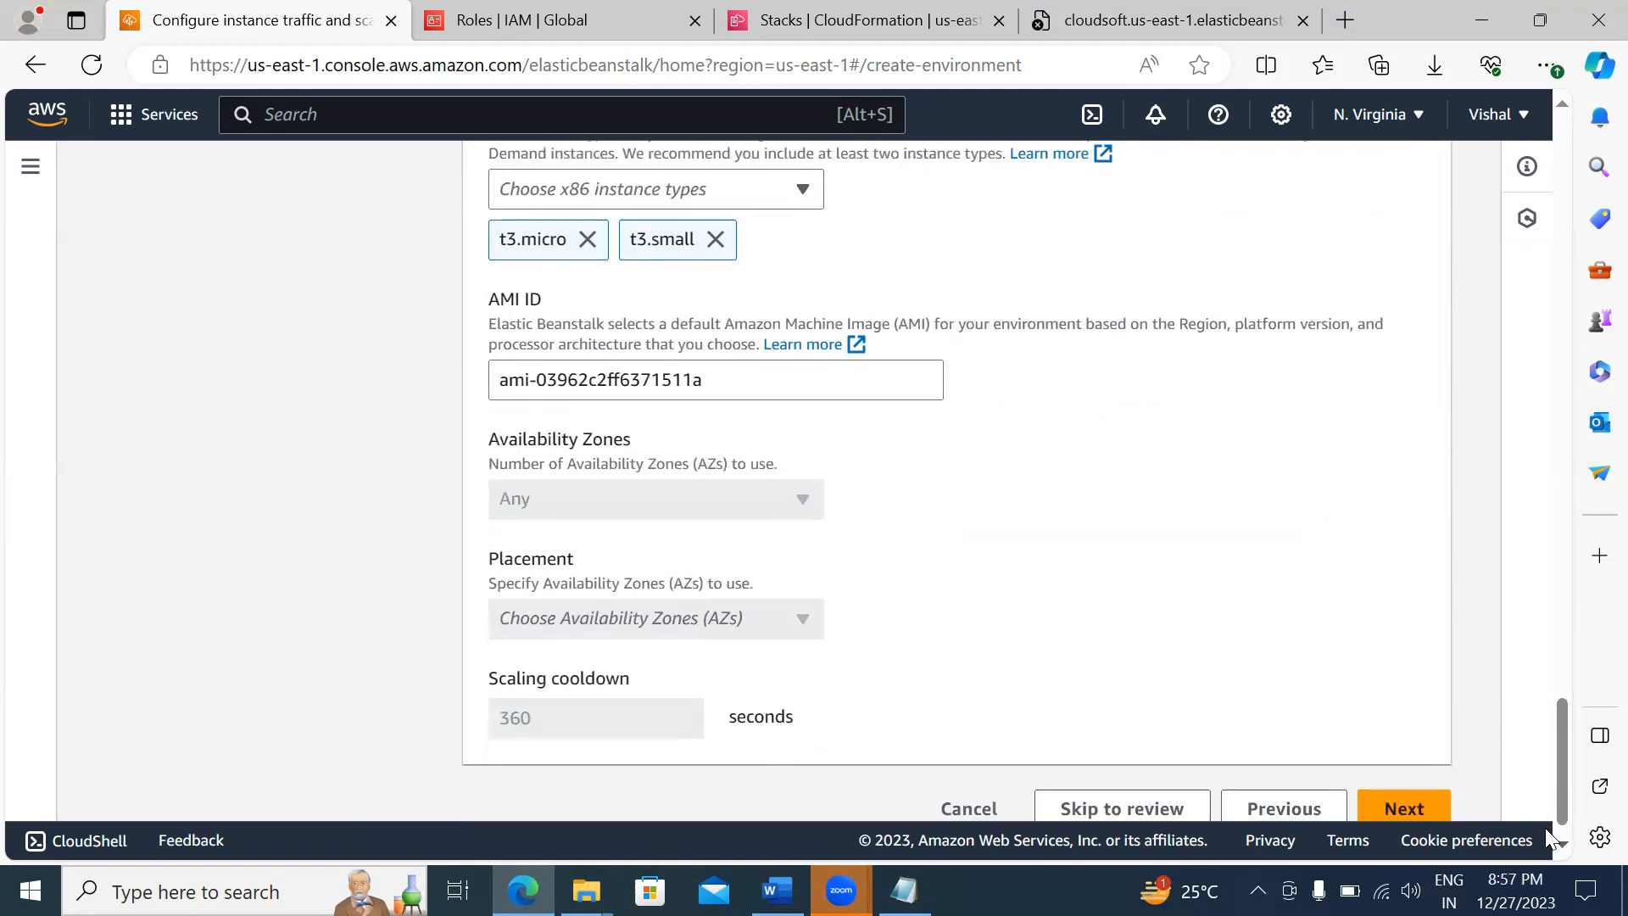
left_click(712, 195)
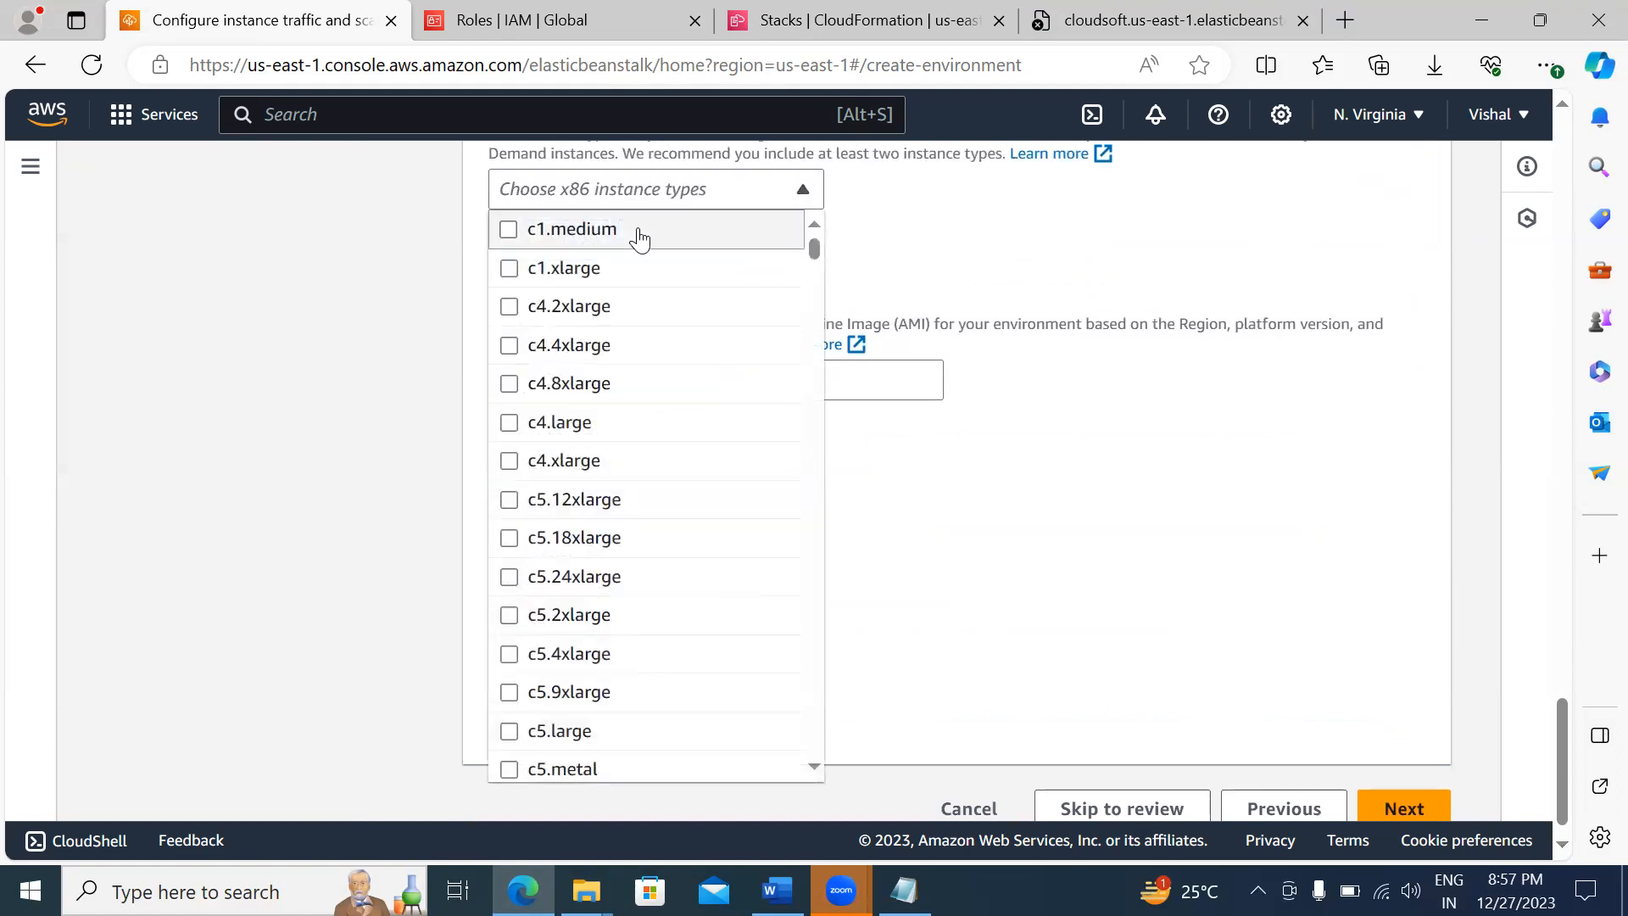
left_click(573, 202)
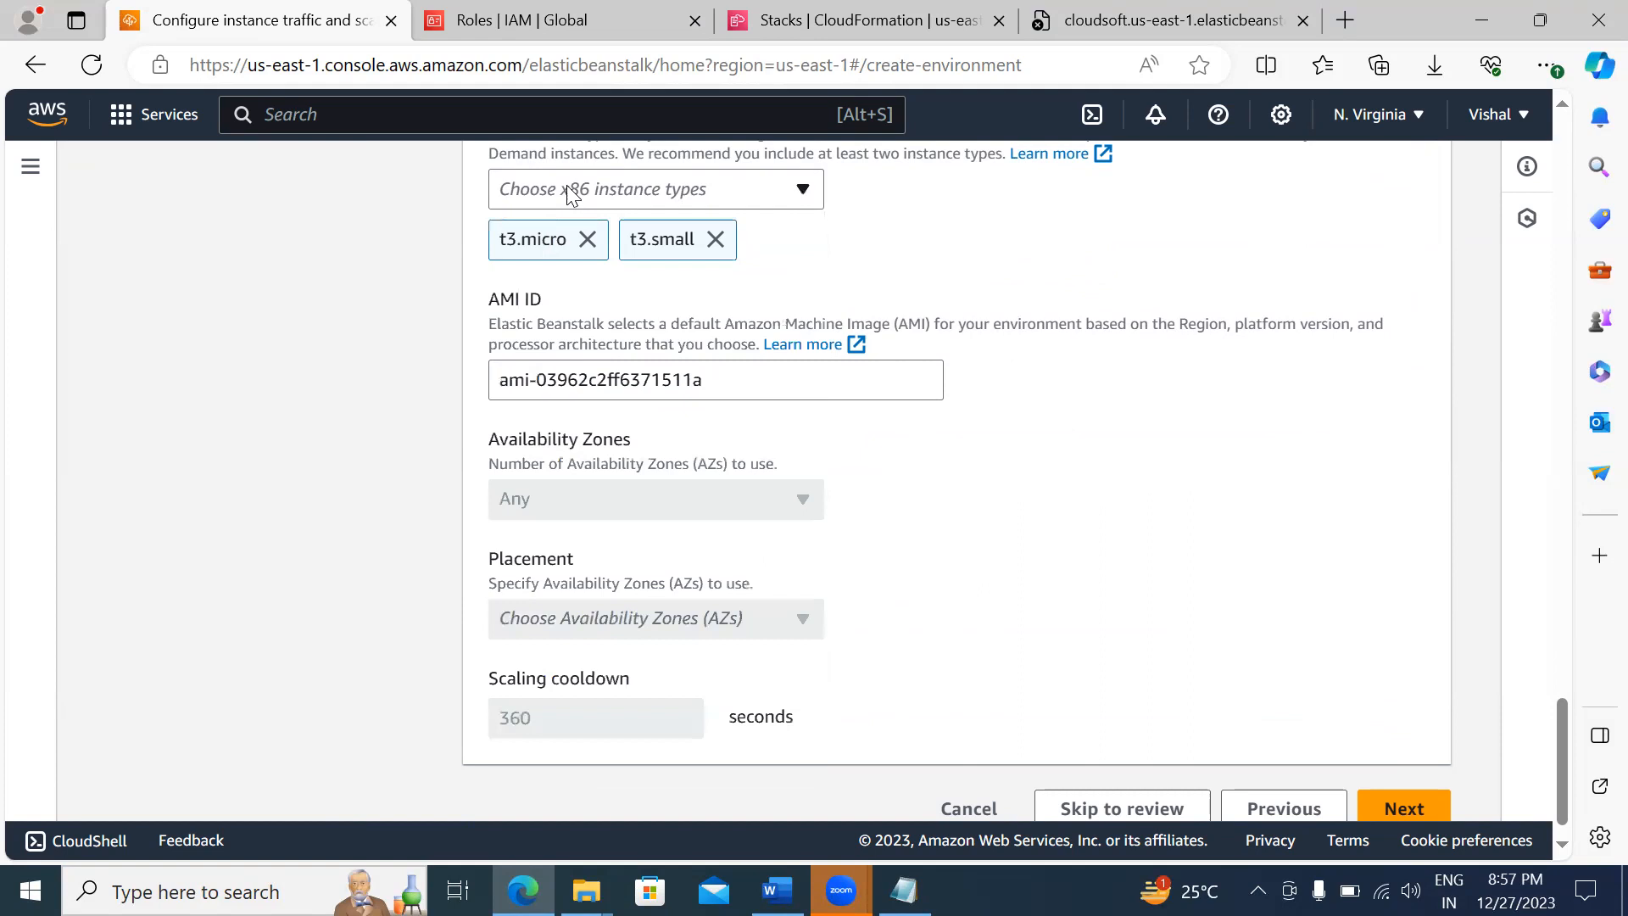
left_click(1393, 807)
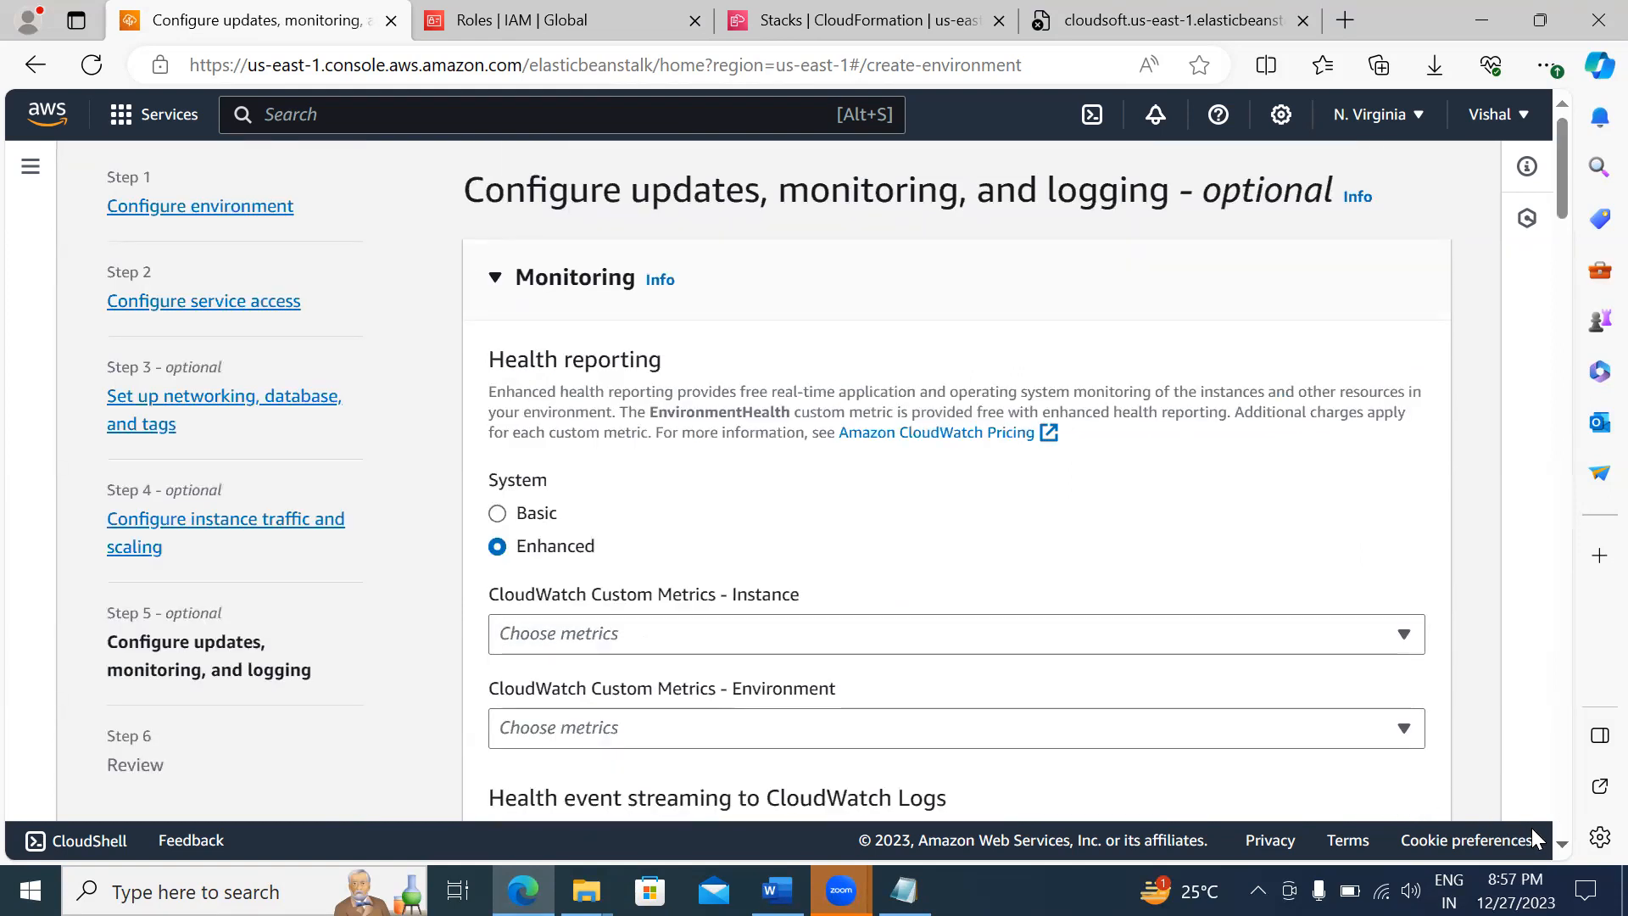
Step: Keep the default updates, monitoring, and logging settings and continue to the review
scroll(1531, 827, "down", 15)
scroll(1533, 831, "down", 20)
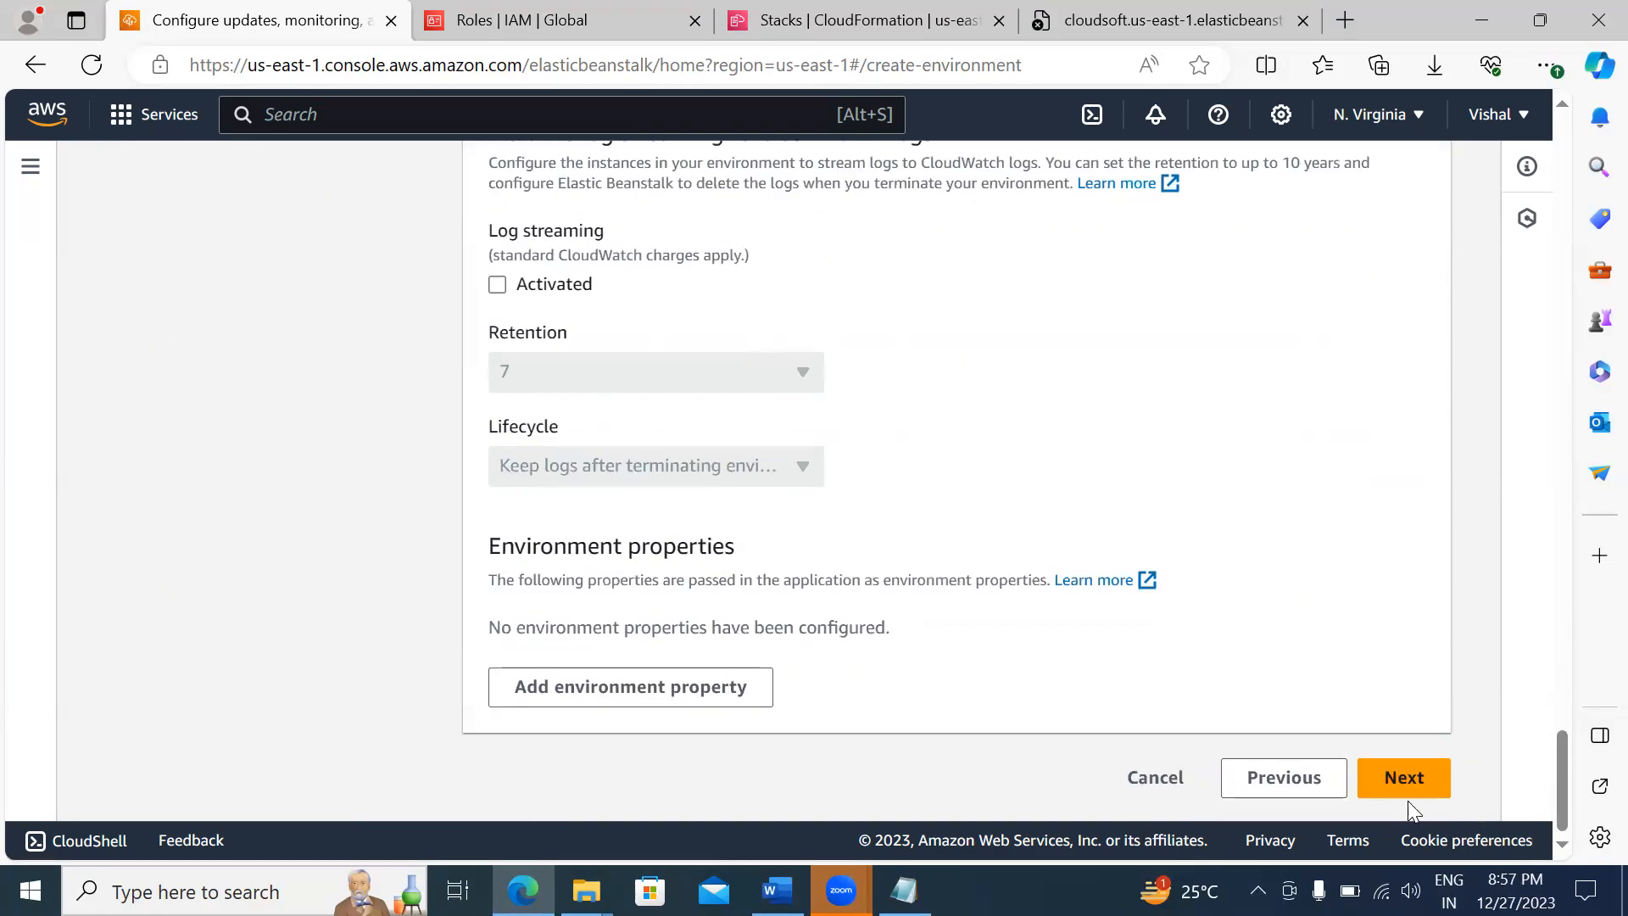
left_click(1397, 793)
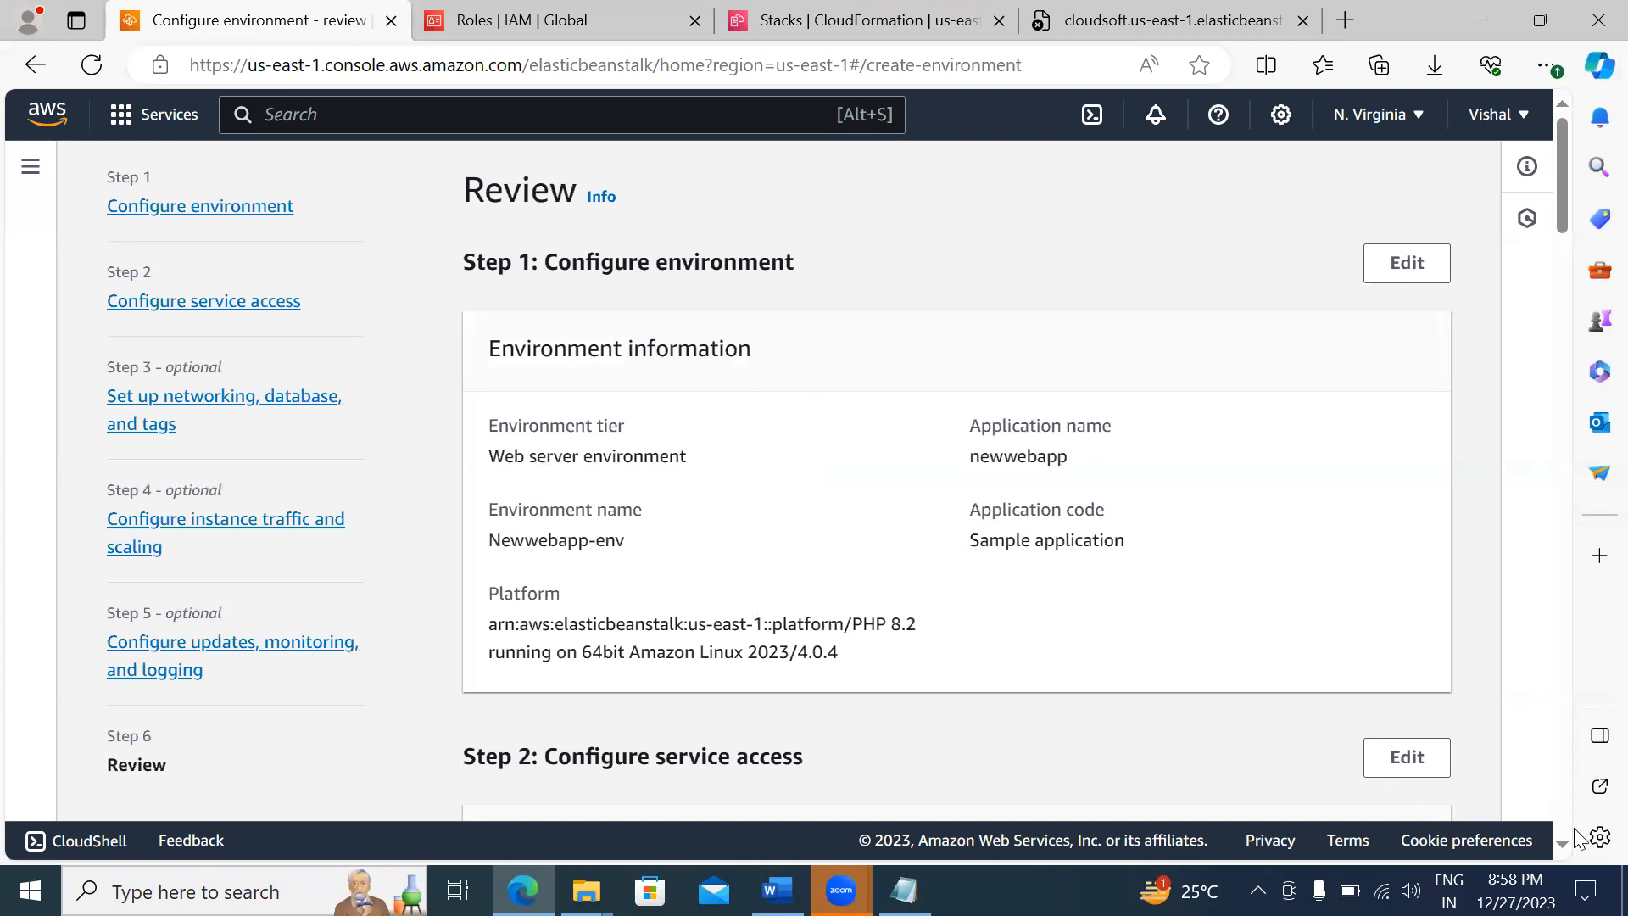
Step: Review the environment configuration and submit it to launch Newwebapp-env
scroll(1575, 830, "down", 1)
scroll(1574, 838, "down", 20)
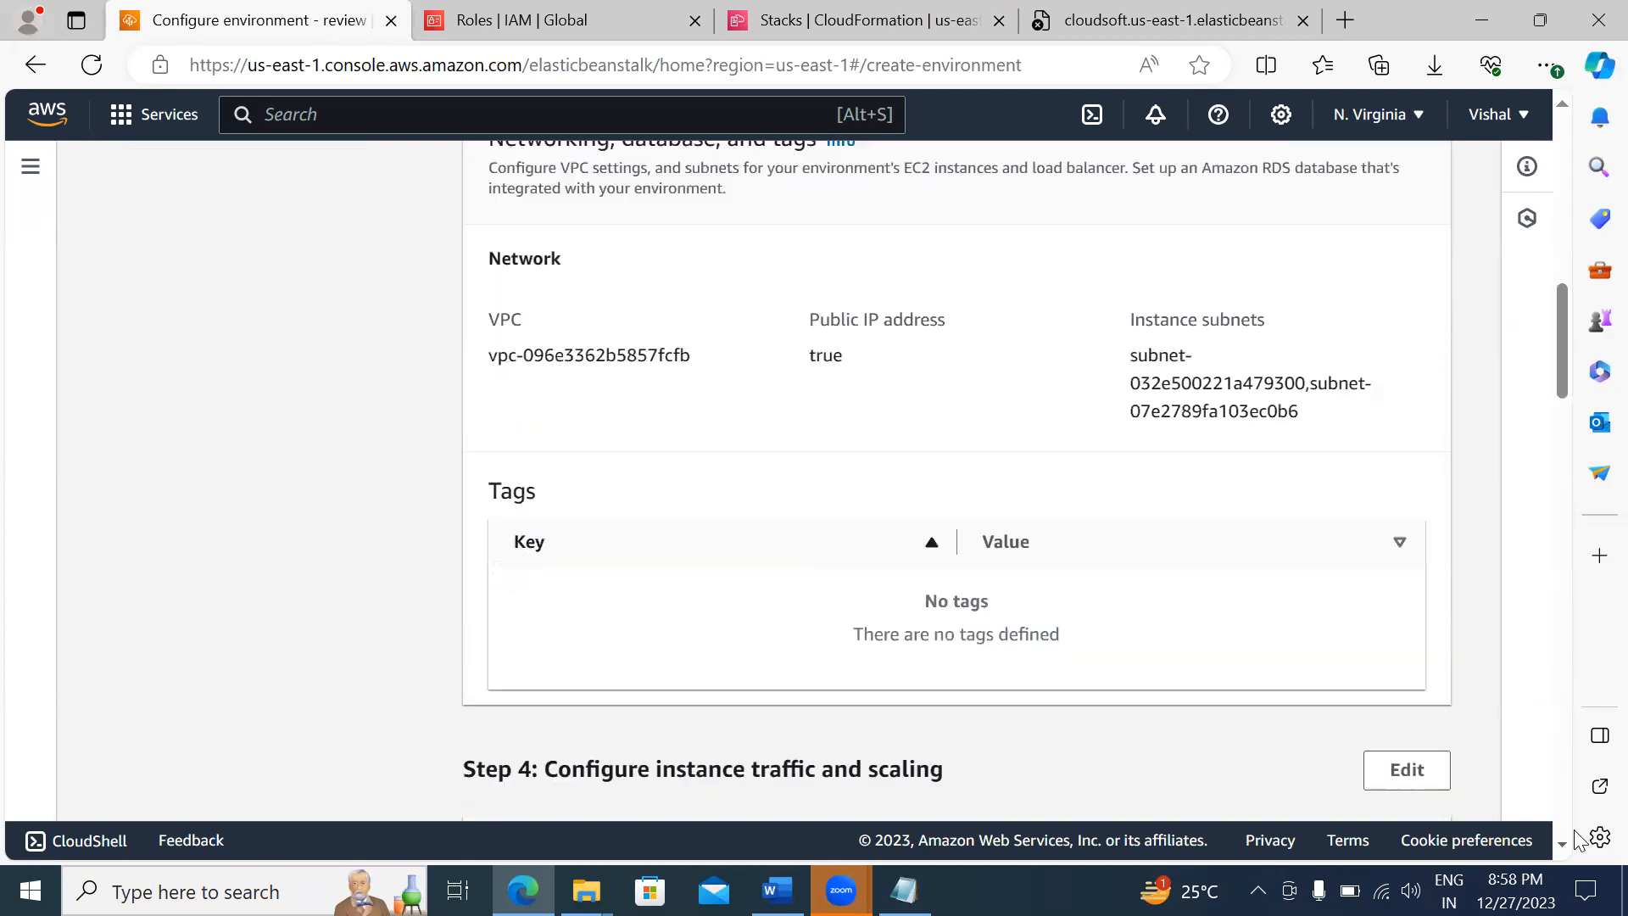
scroll(1574, 837, "down", 10)
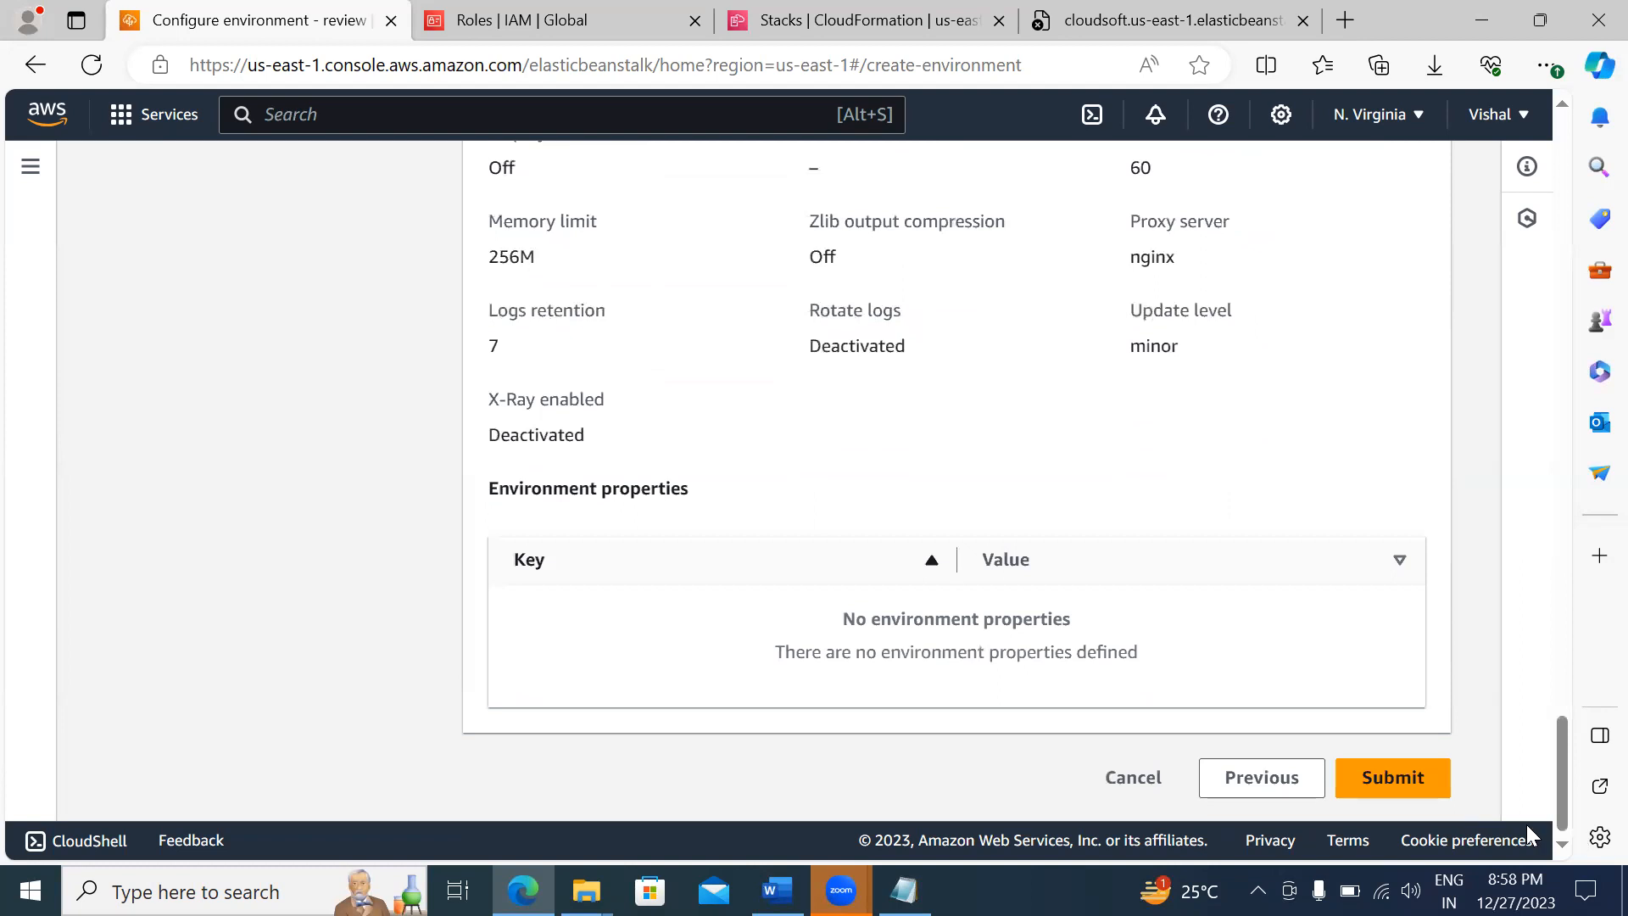
left_click(1399, 779)
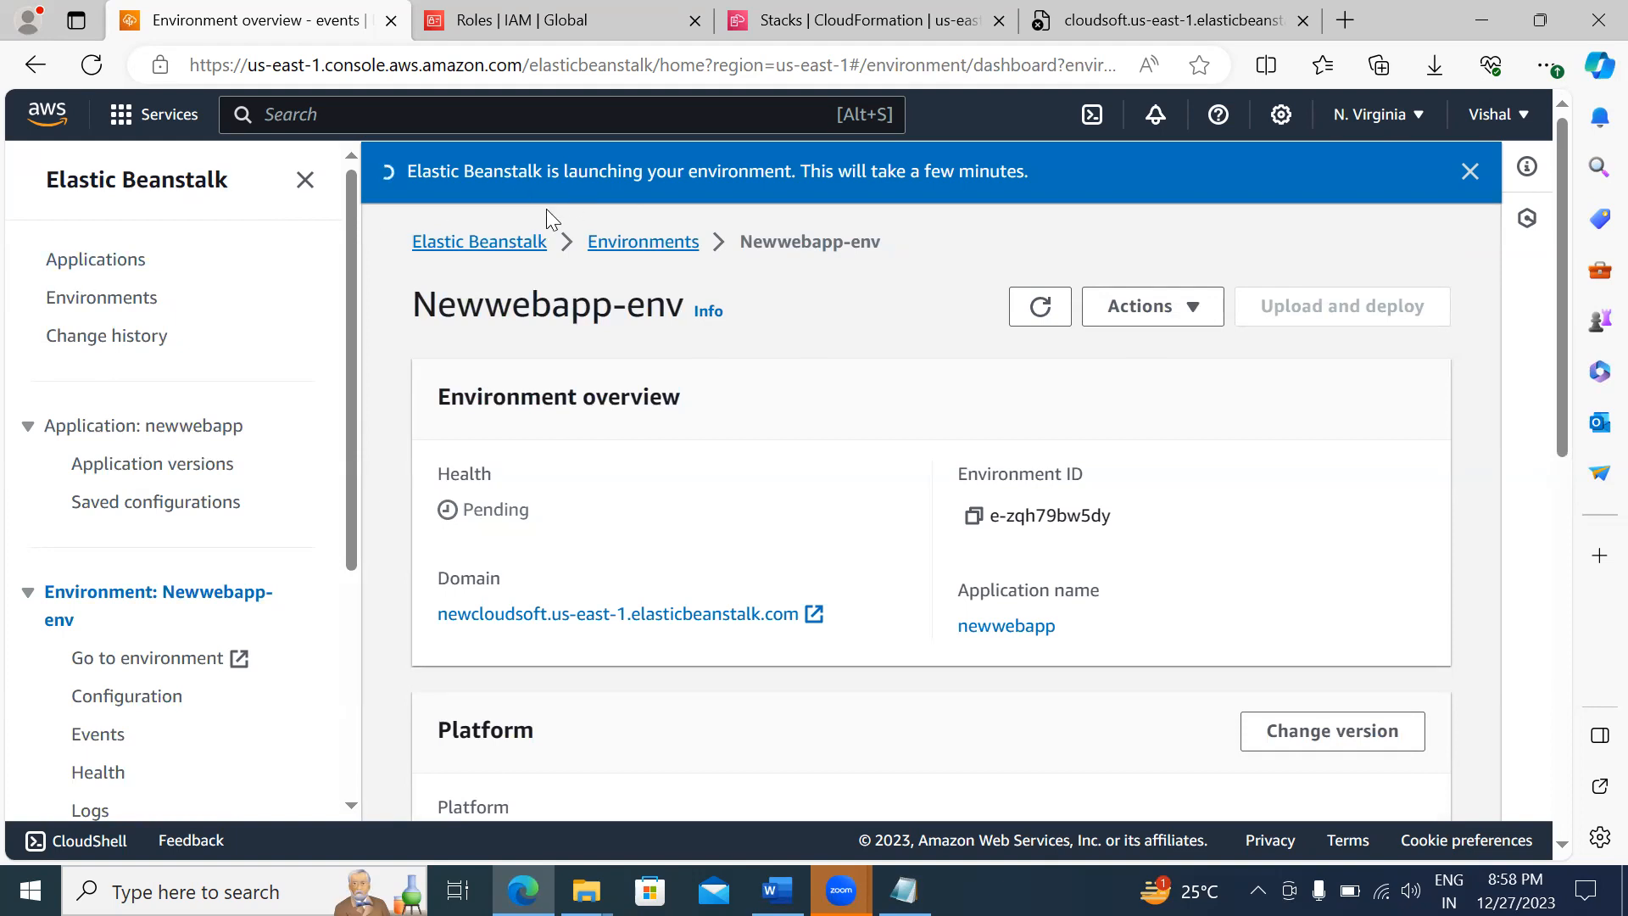
Step: Open Newwebapp-env from the environments list and examine its launch events
left_click(131, 313)
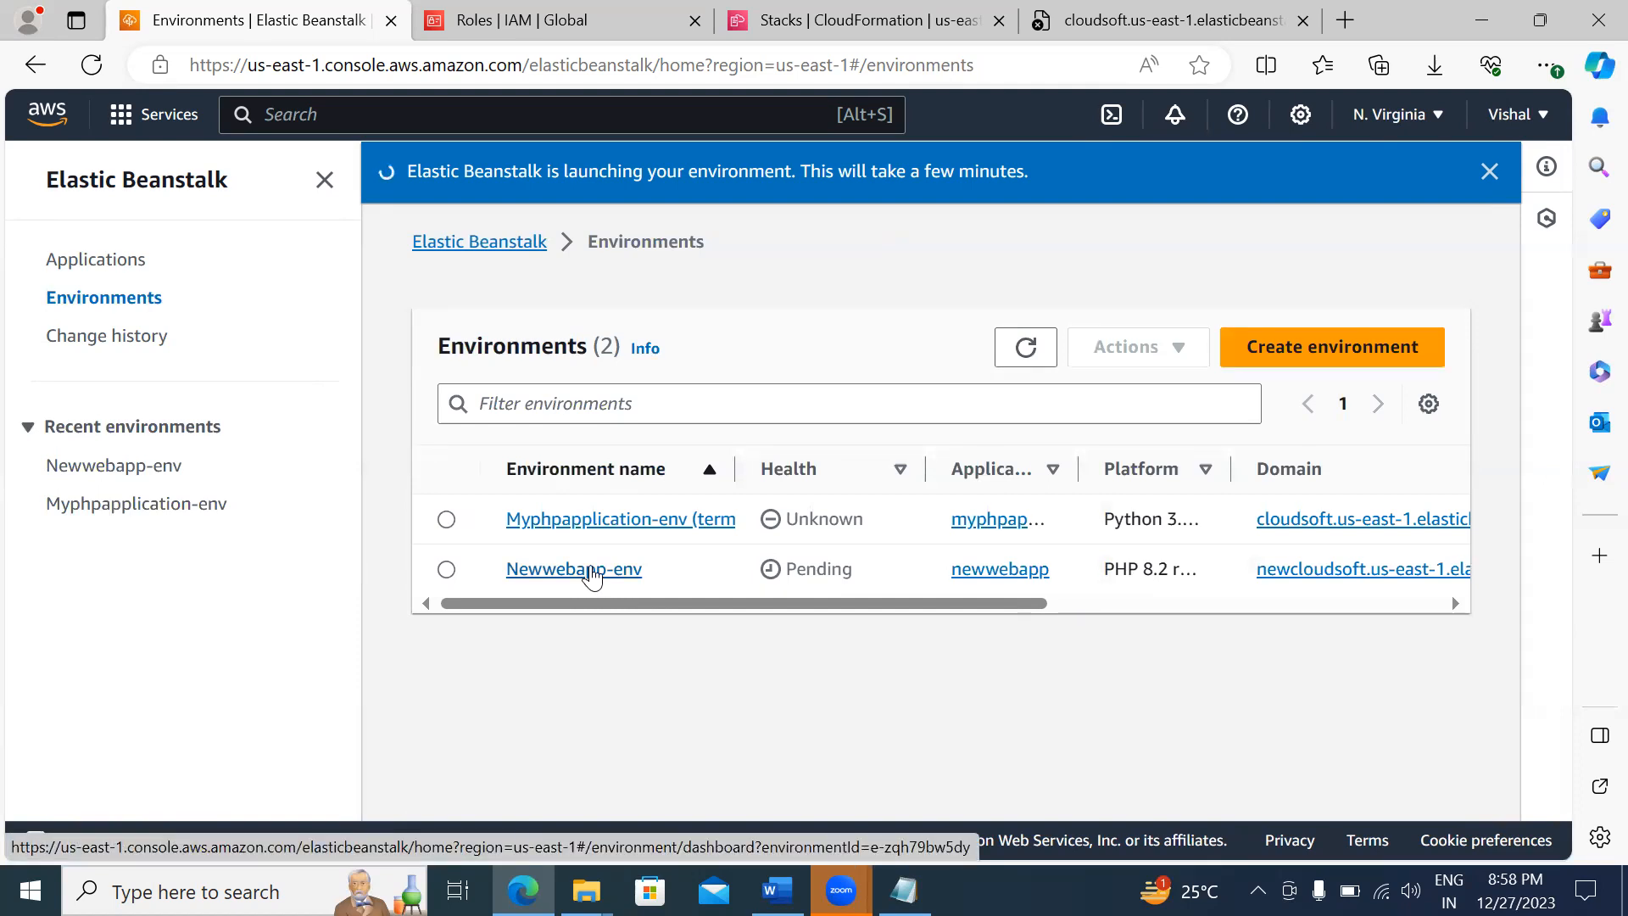
left_click(567, 572)
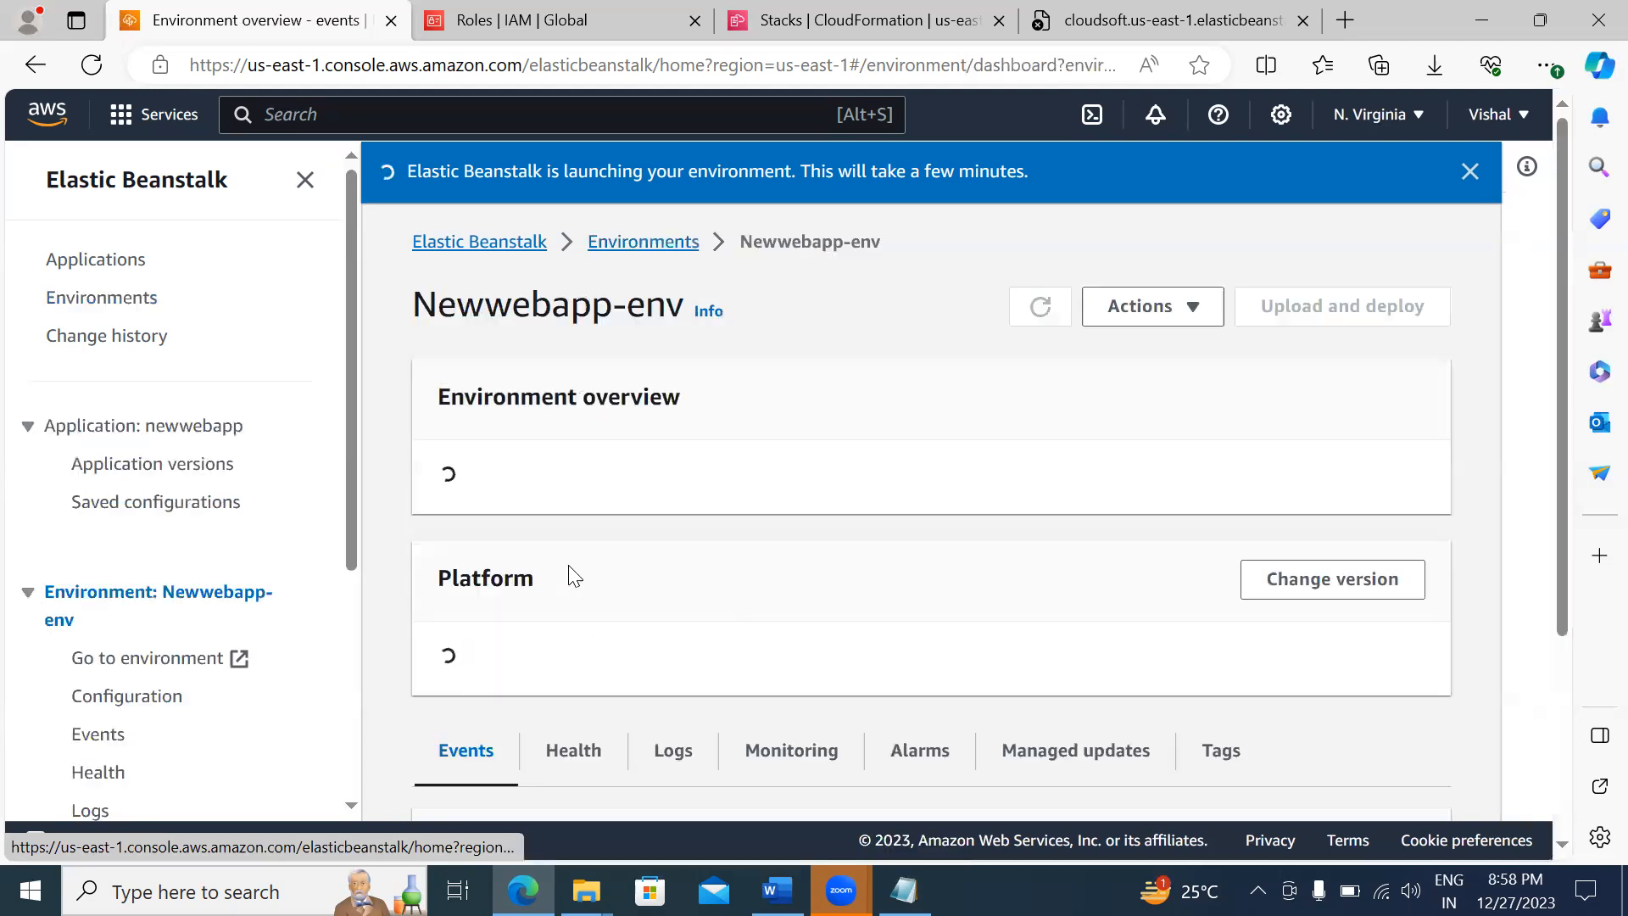
left_click(98, 739)
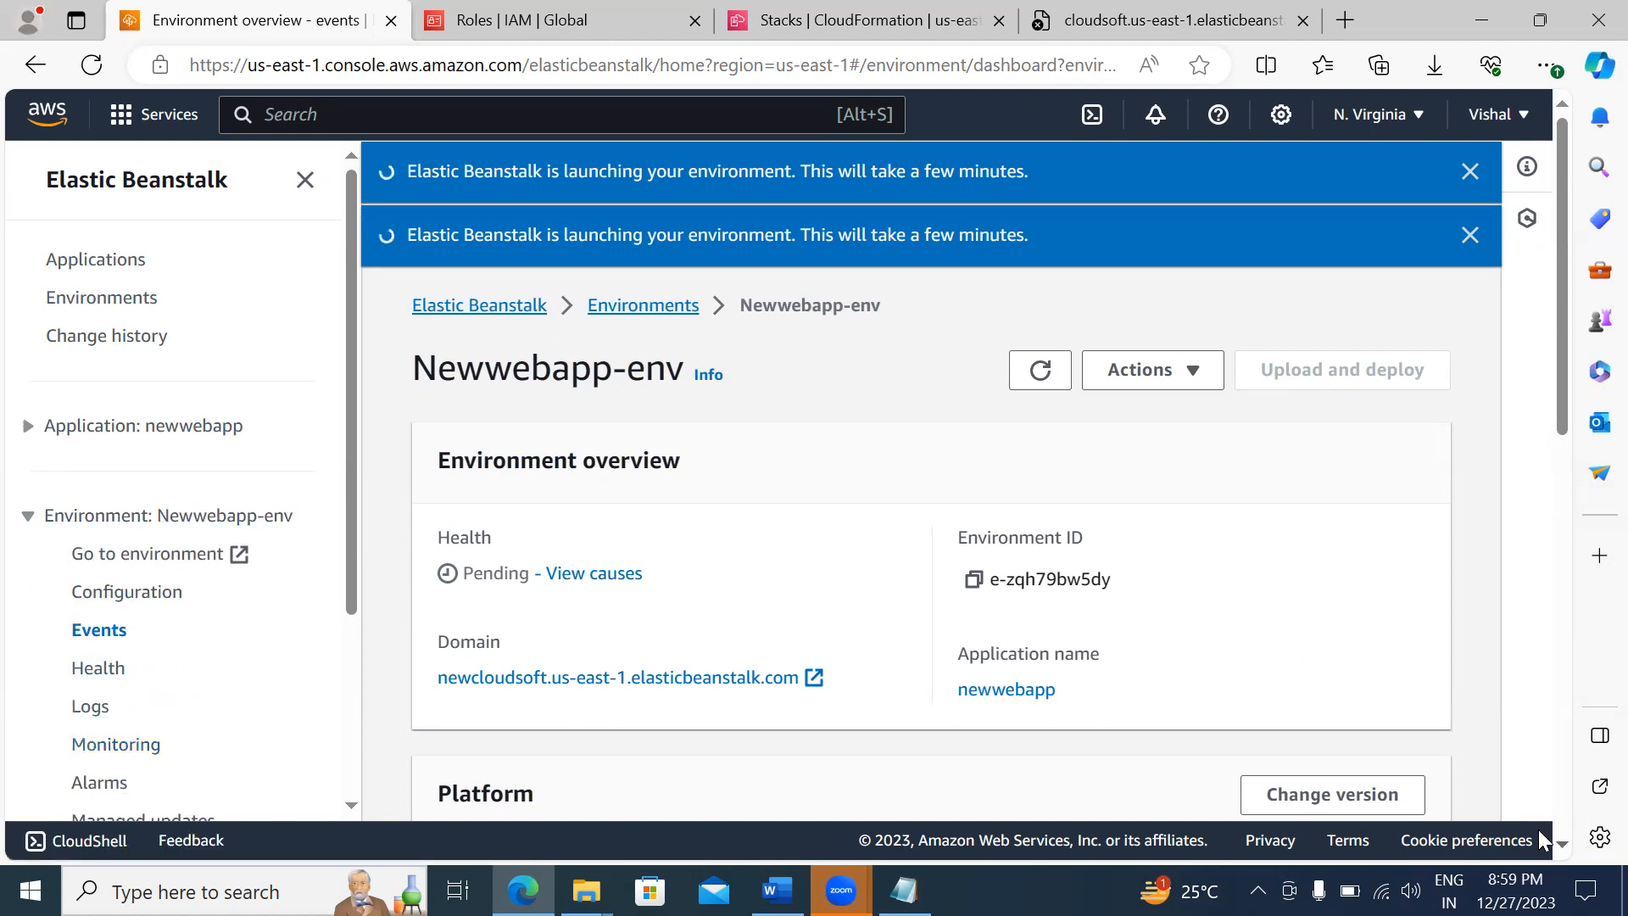
scroll(1541, 839, "down", 3)
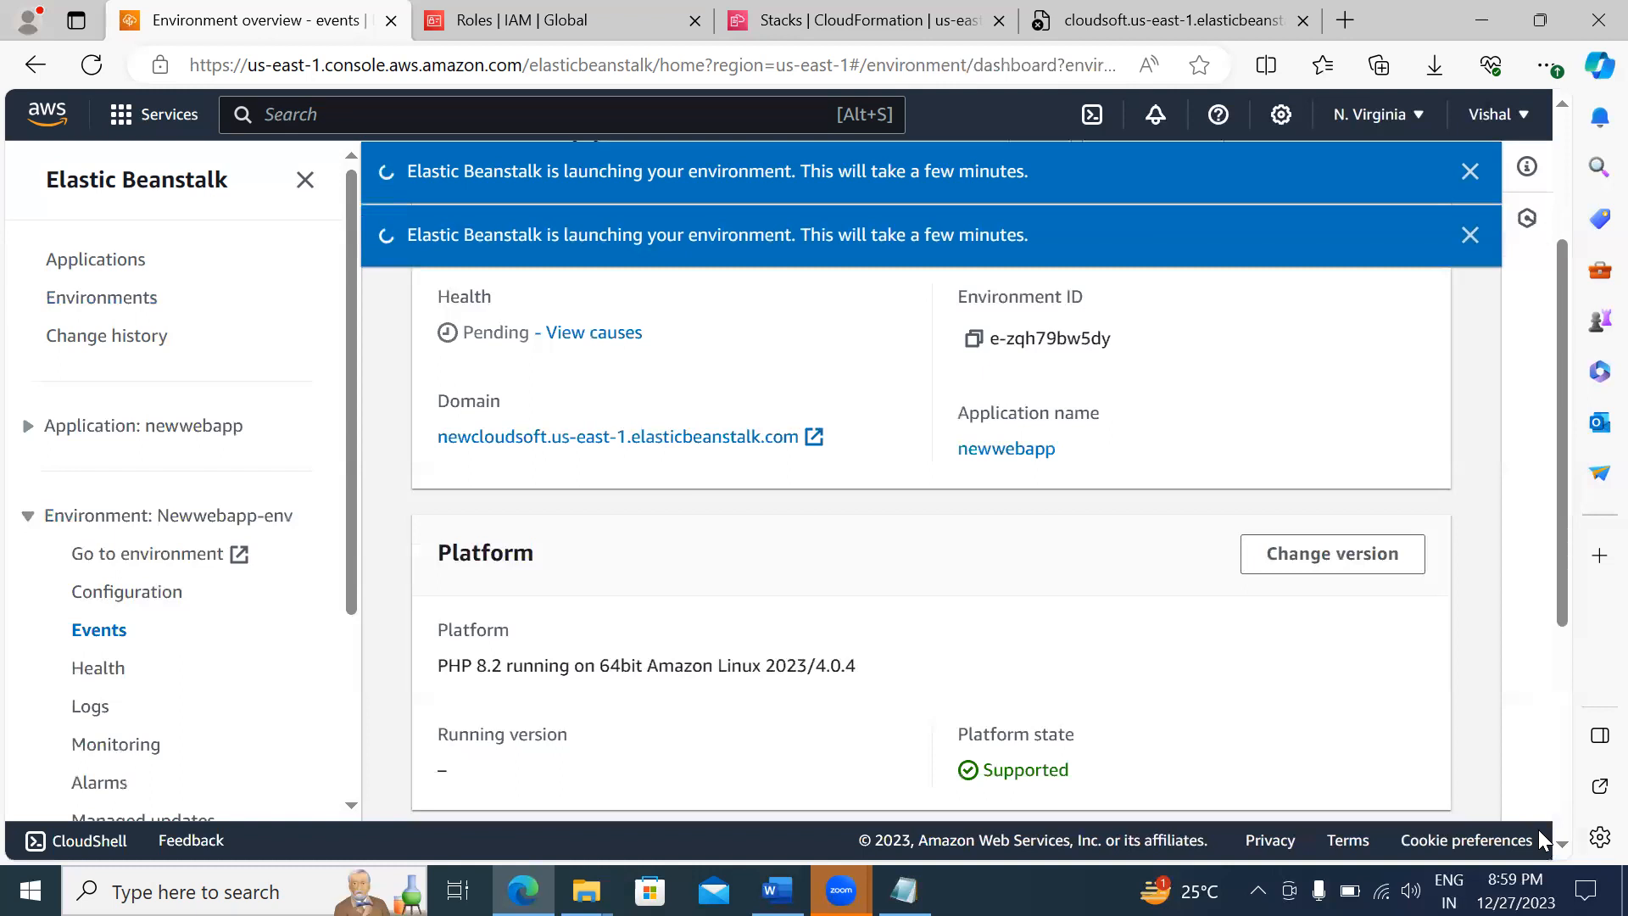
scroll(1541, 840, "down", 3)
scroll(1542, 840, "down", 5)
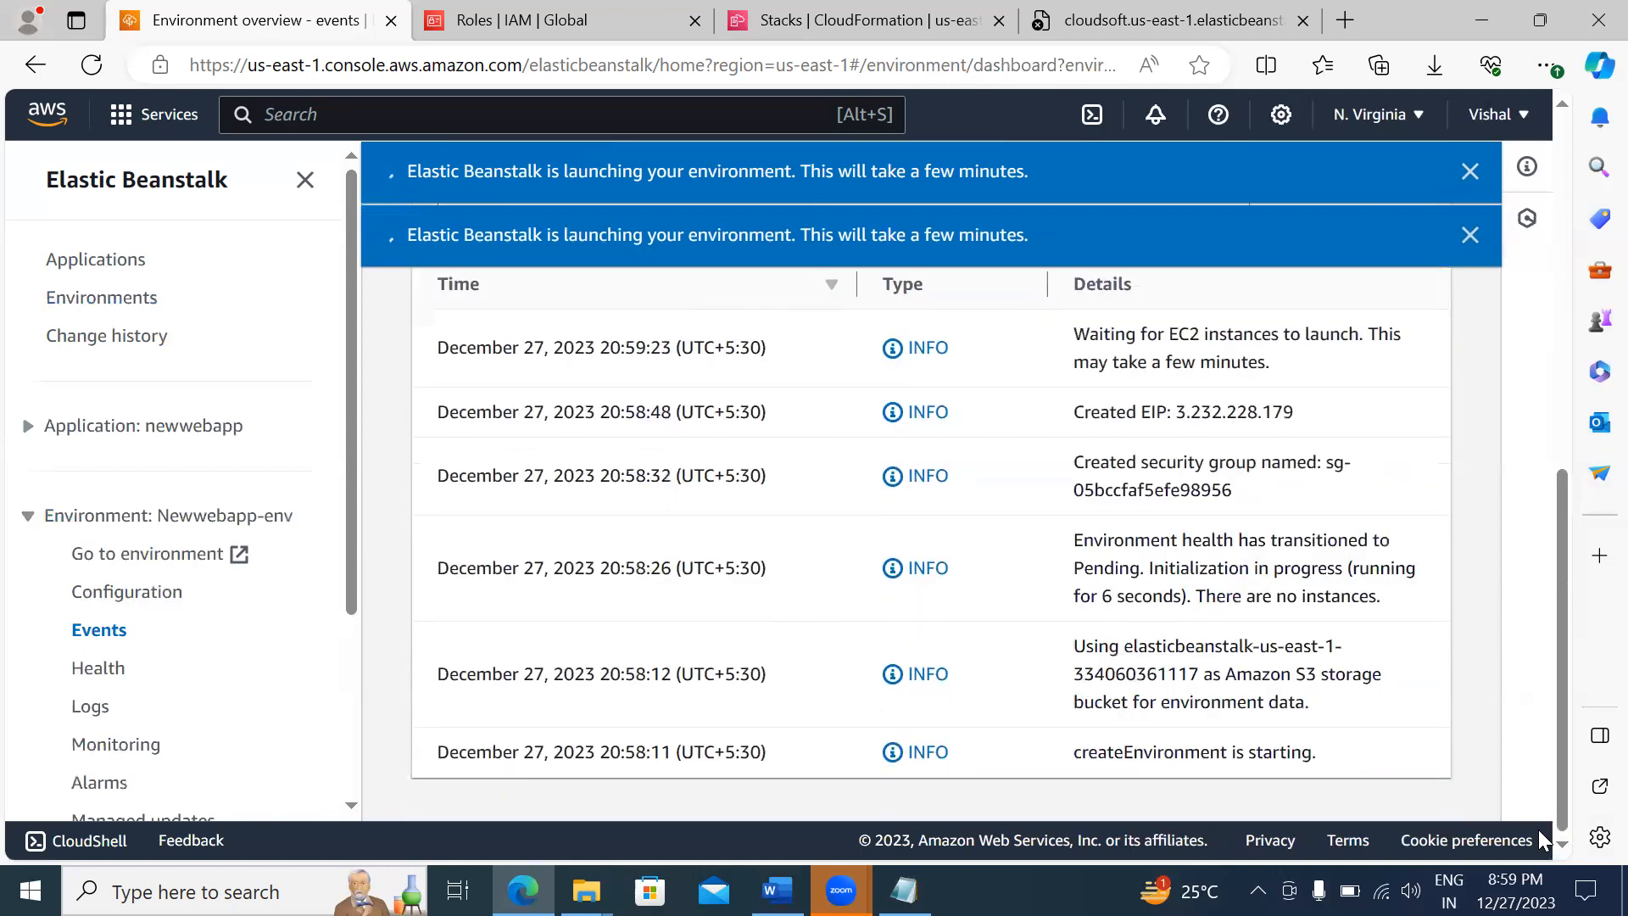
scroll(1385, 693, "up", 3)
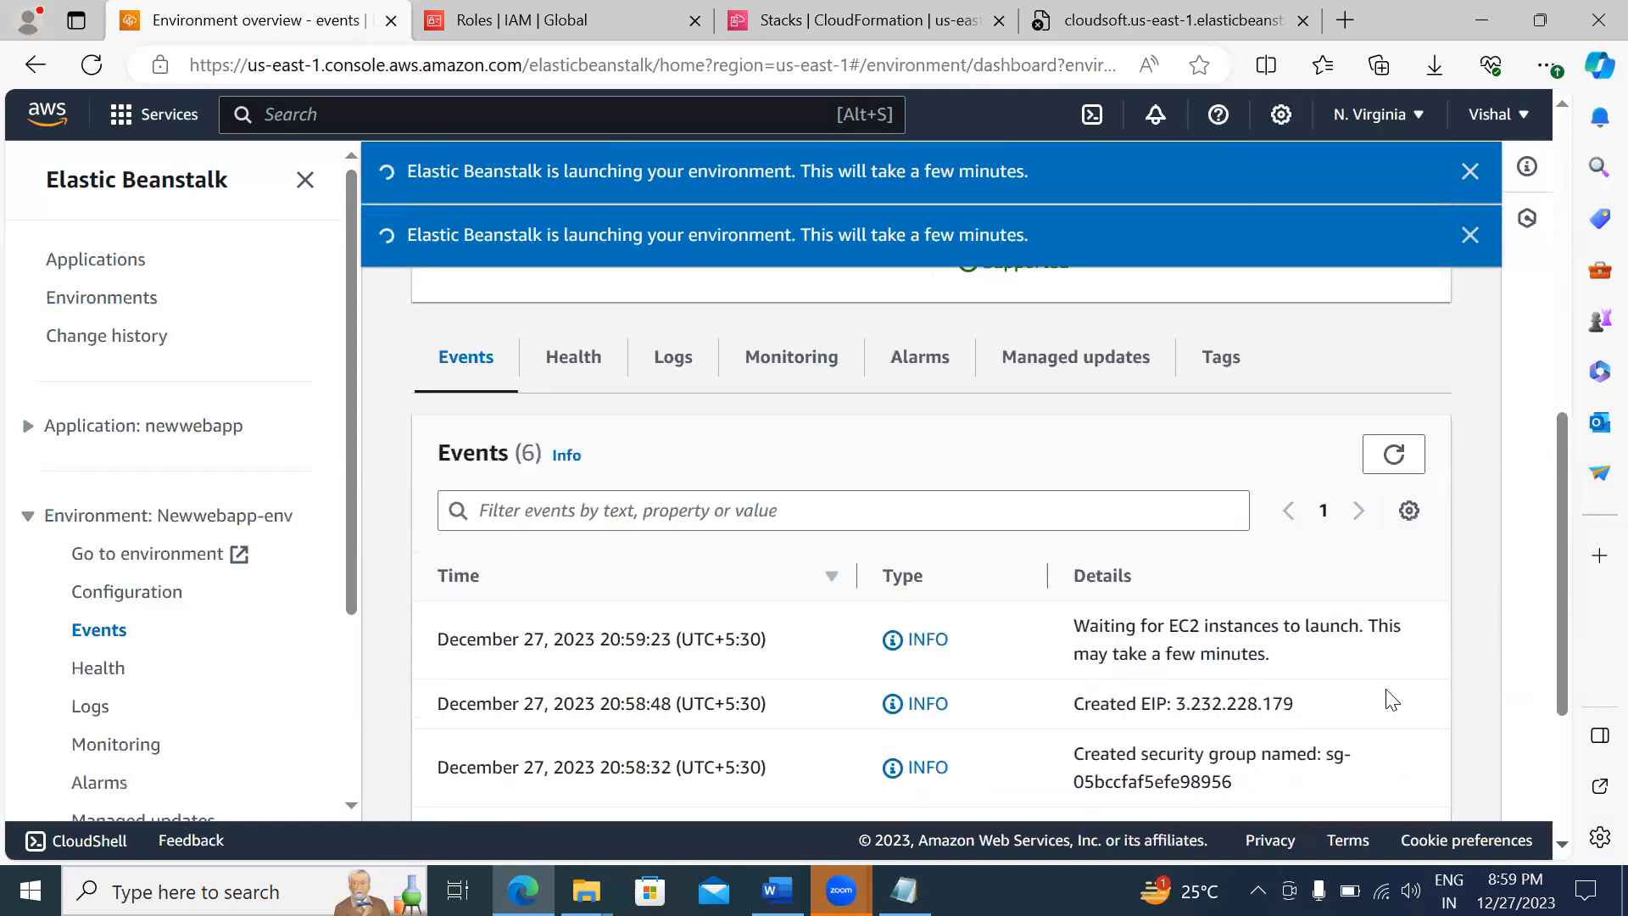
Step: Check the environment's stack status in CloudFormation, then return to Elastic Beanstalk and read the latest events
left_click(861, 22)
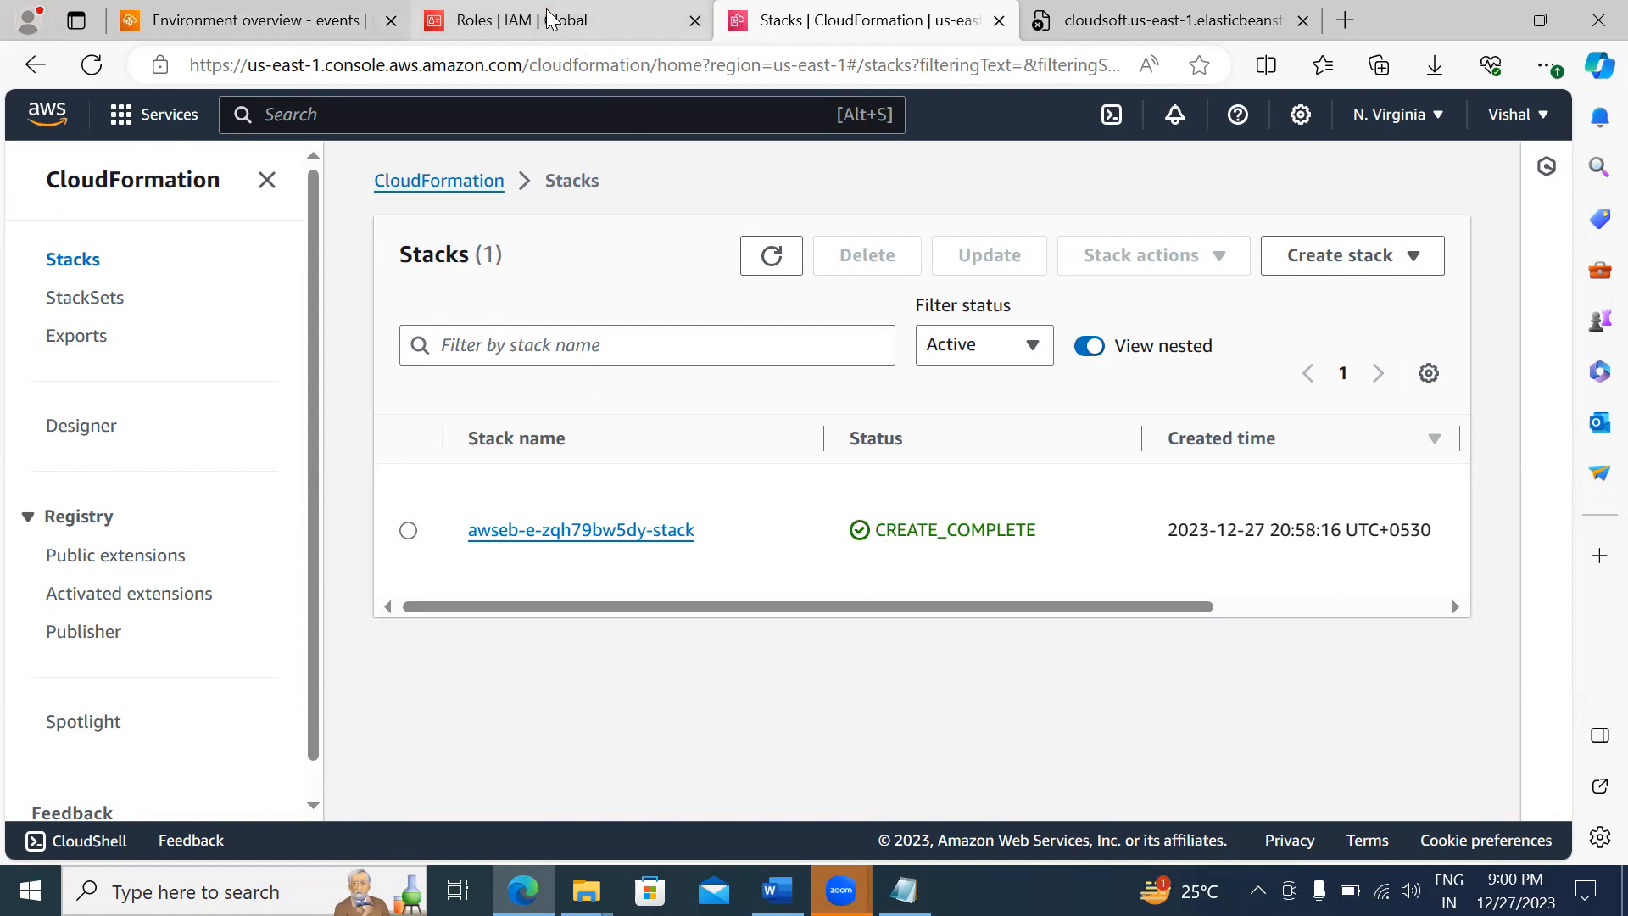
left_click(290, 23)
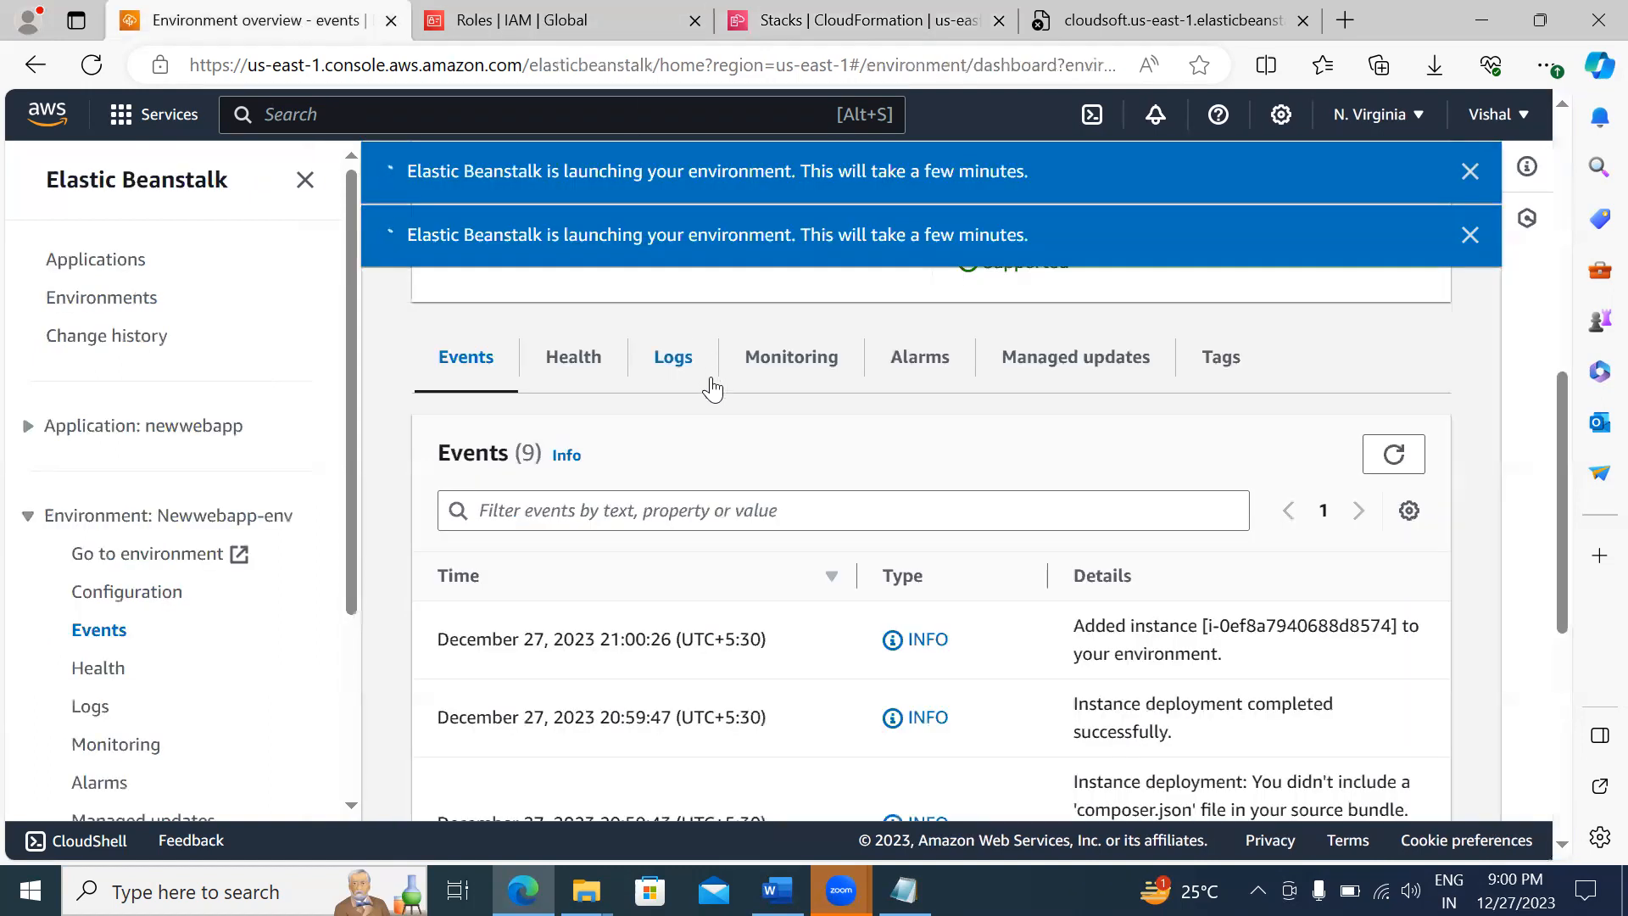
scroll(370, 366, "down", 3)
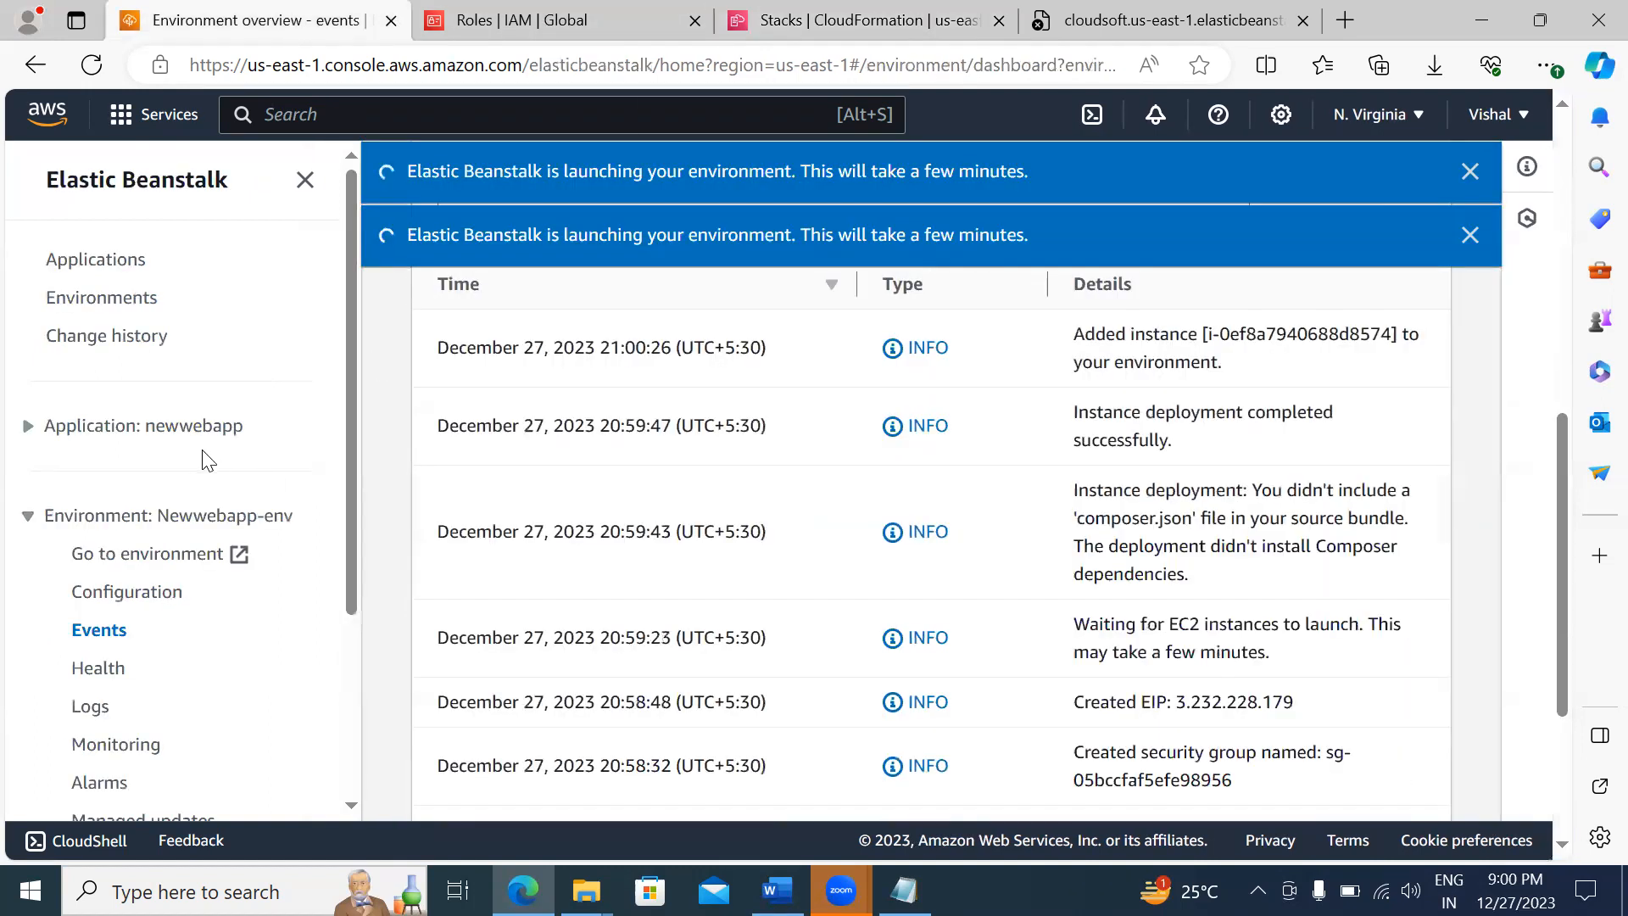
scroll(390, 397, "up", 3)
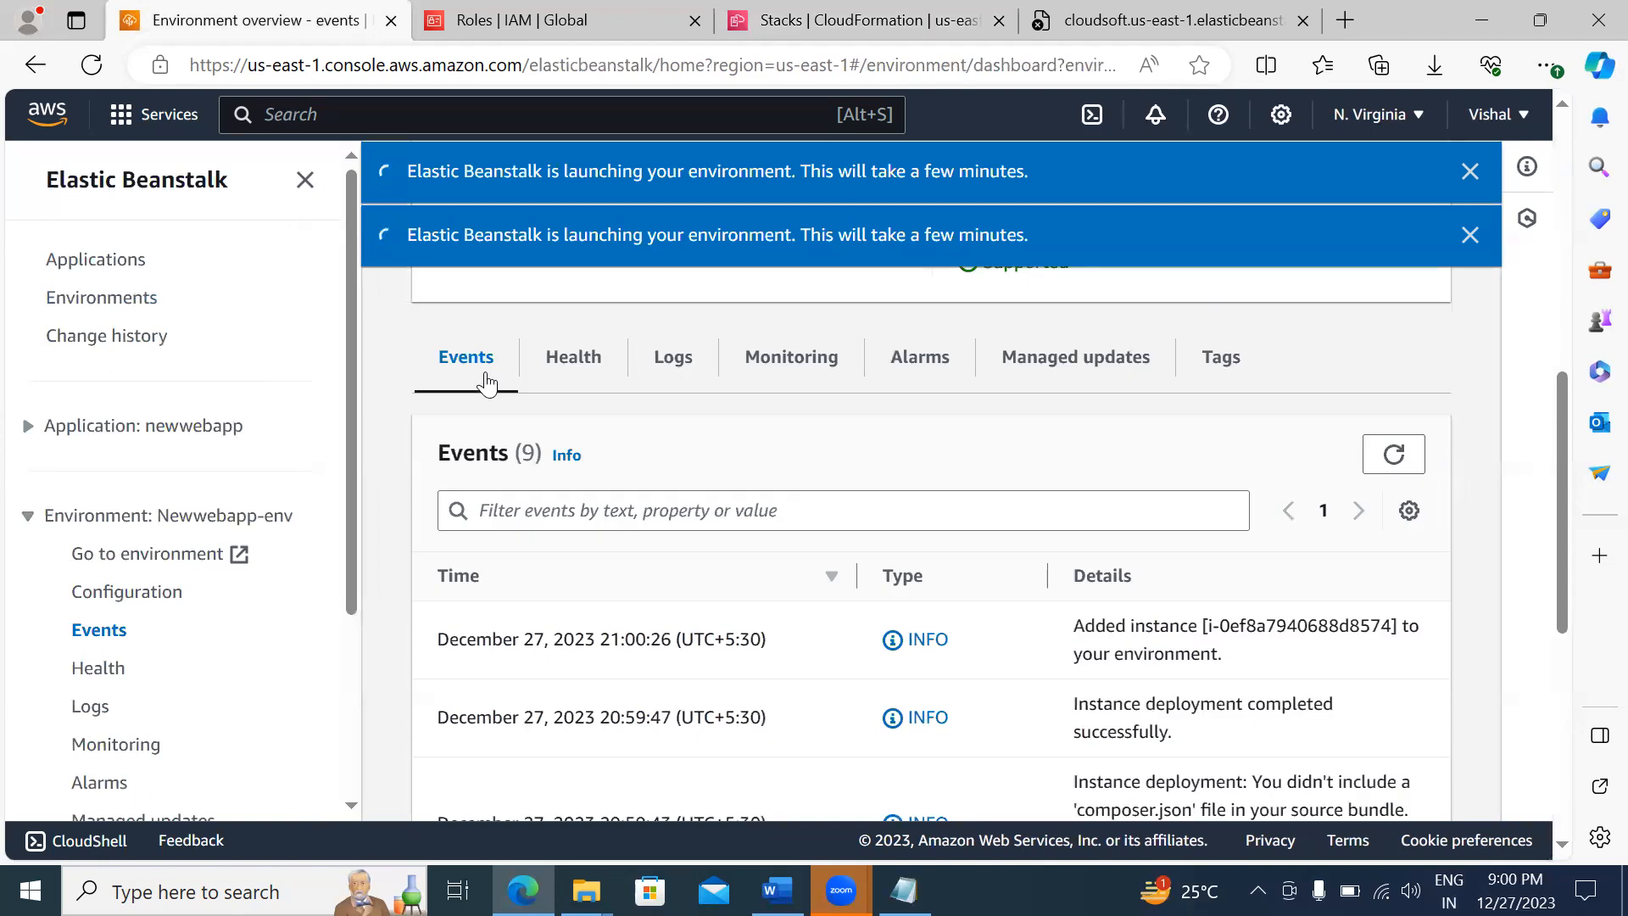
Step: Open the newwebapp application and refresh its environments list repeatedly to check the environment's health
left_click(103, 263)
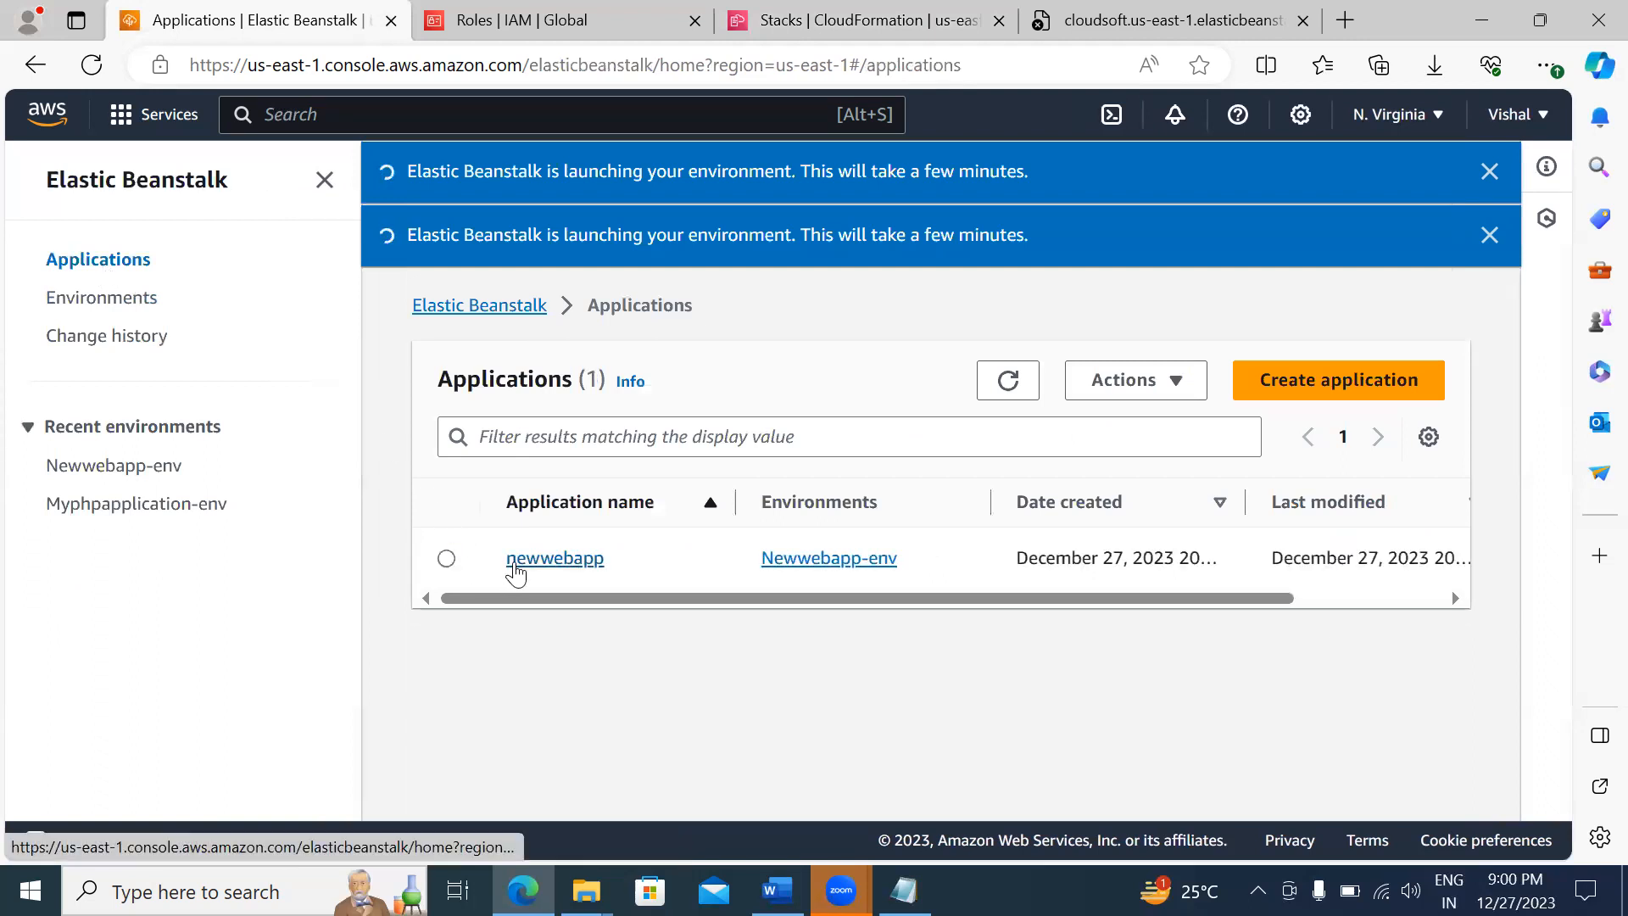
left_click(515, 561)
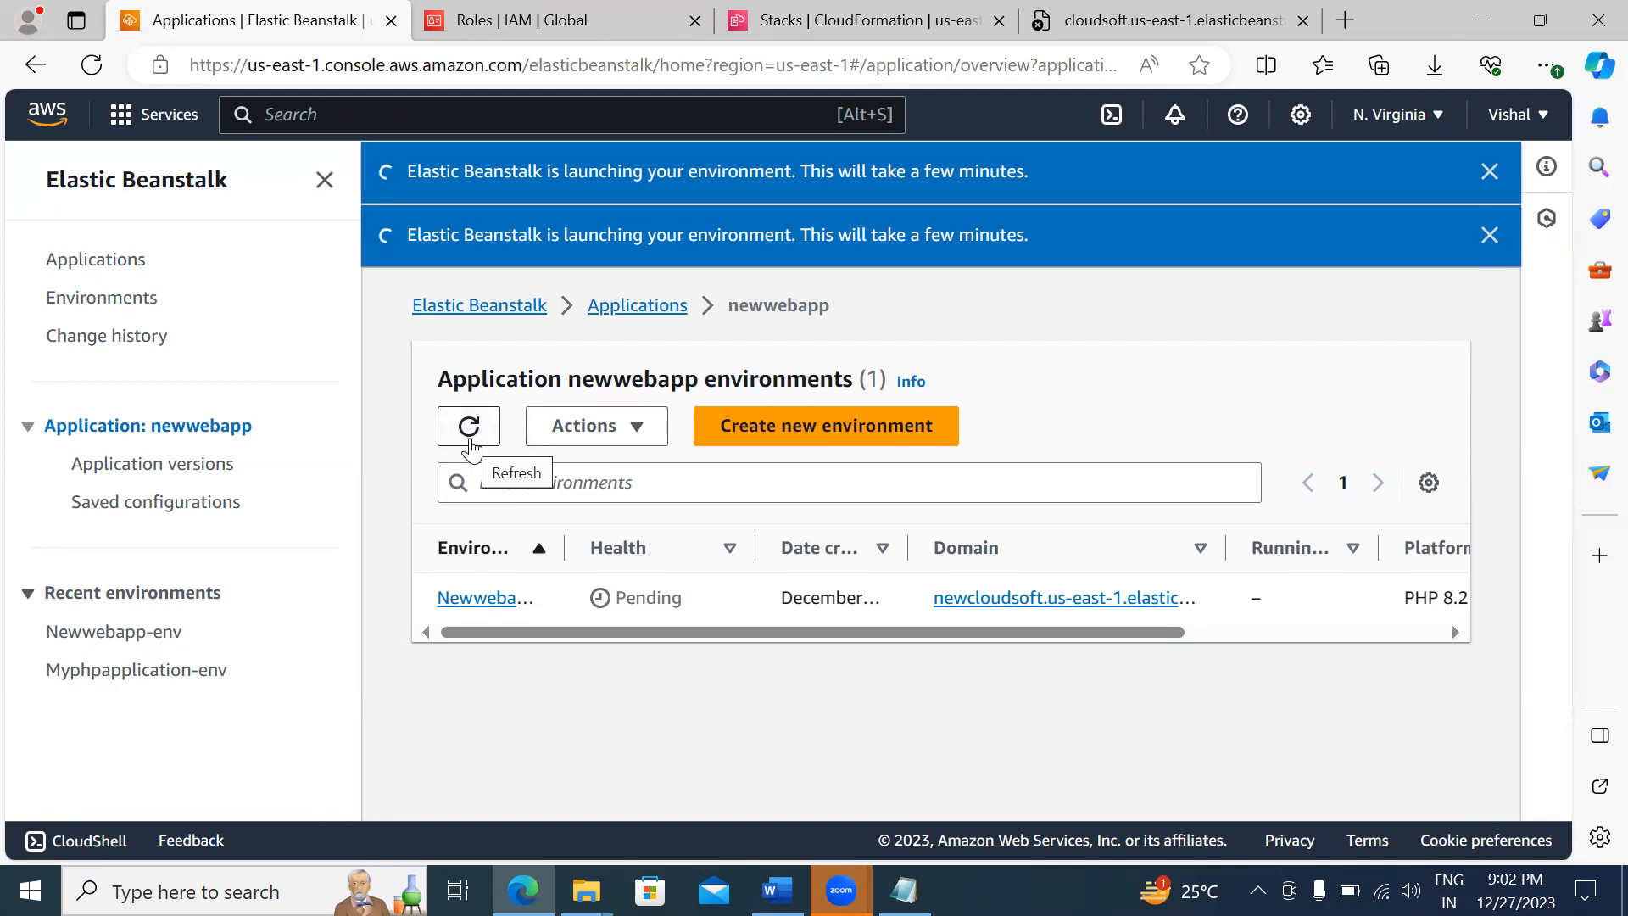
left_click(470, 446)
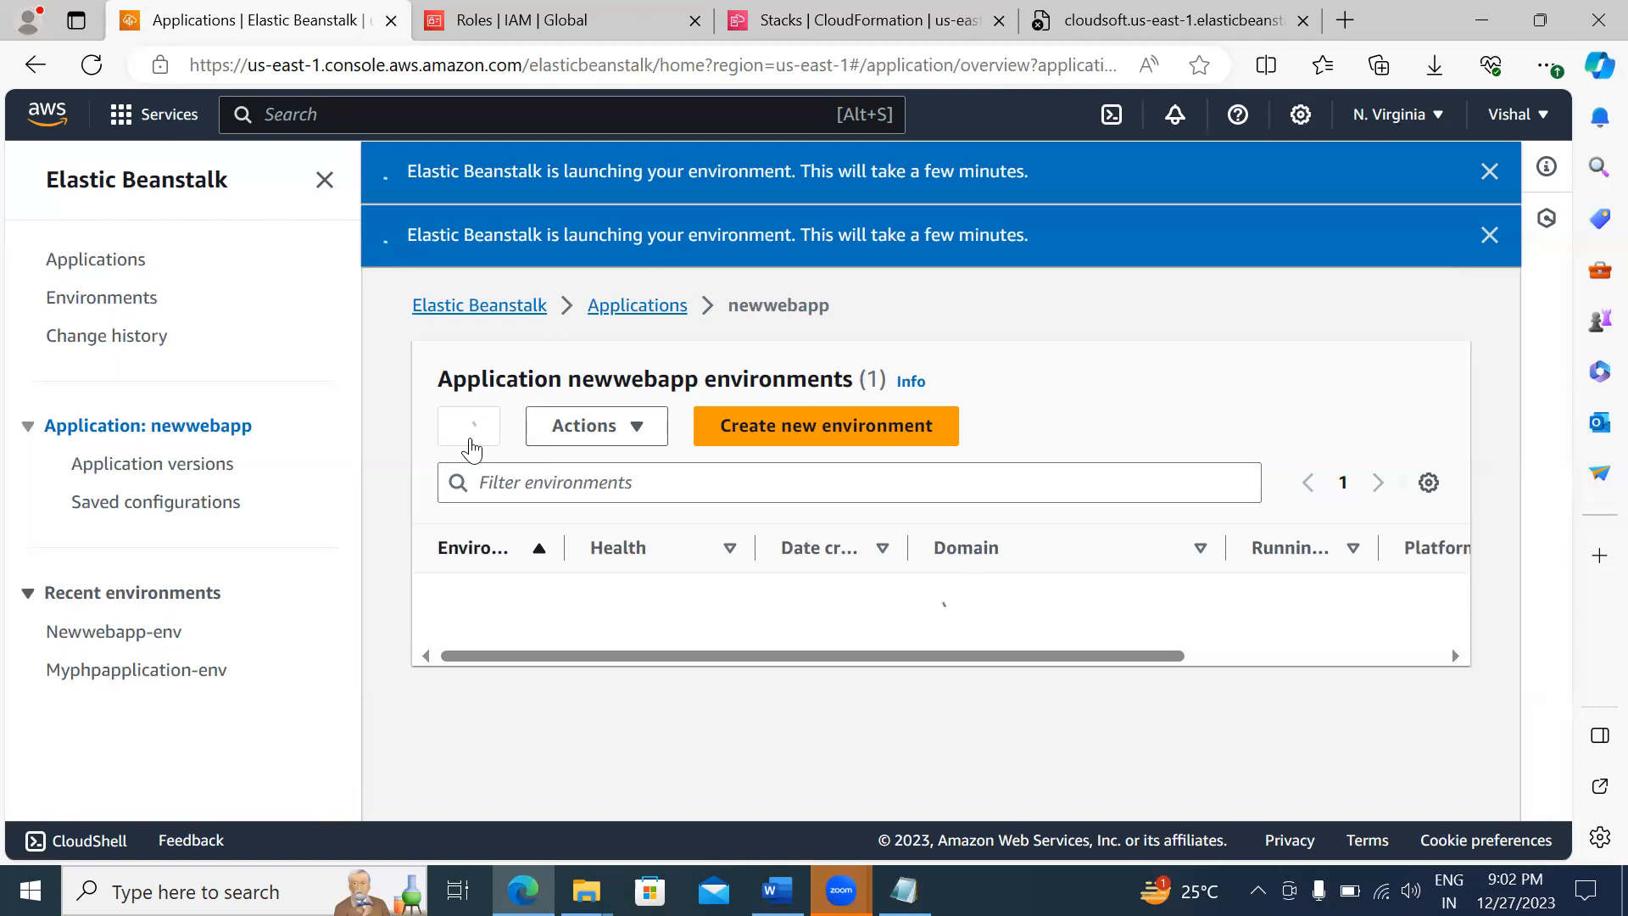
left_click(472, 447)
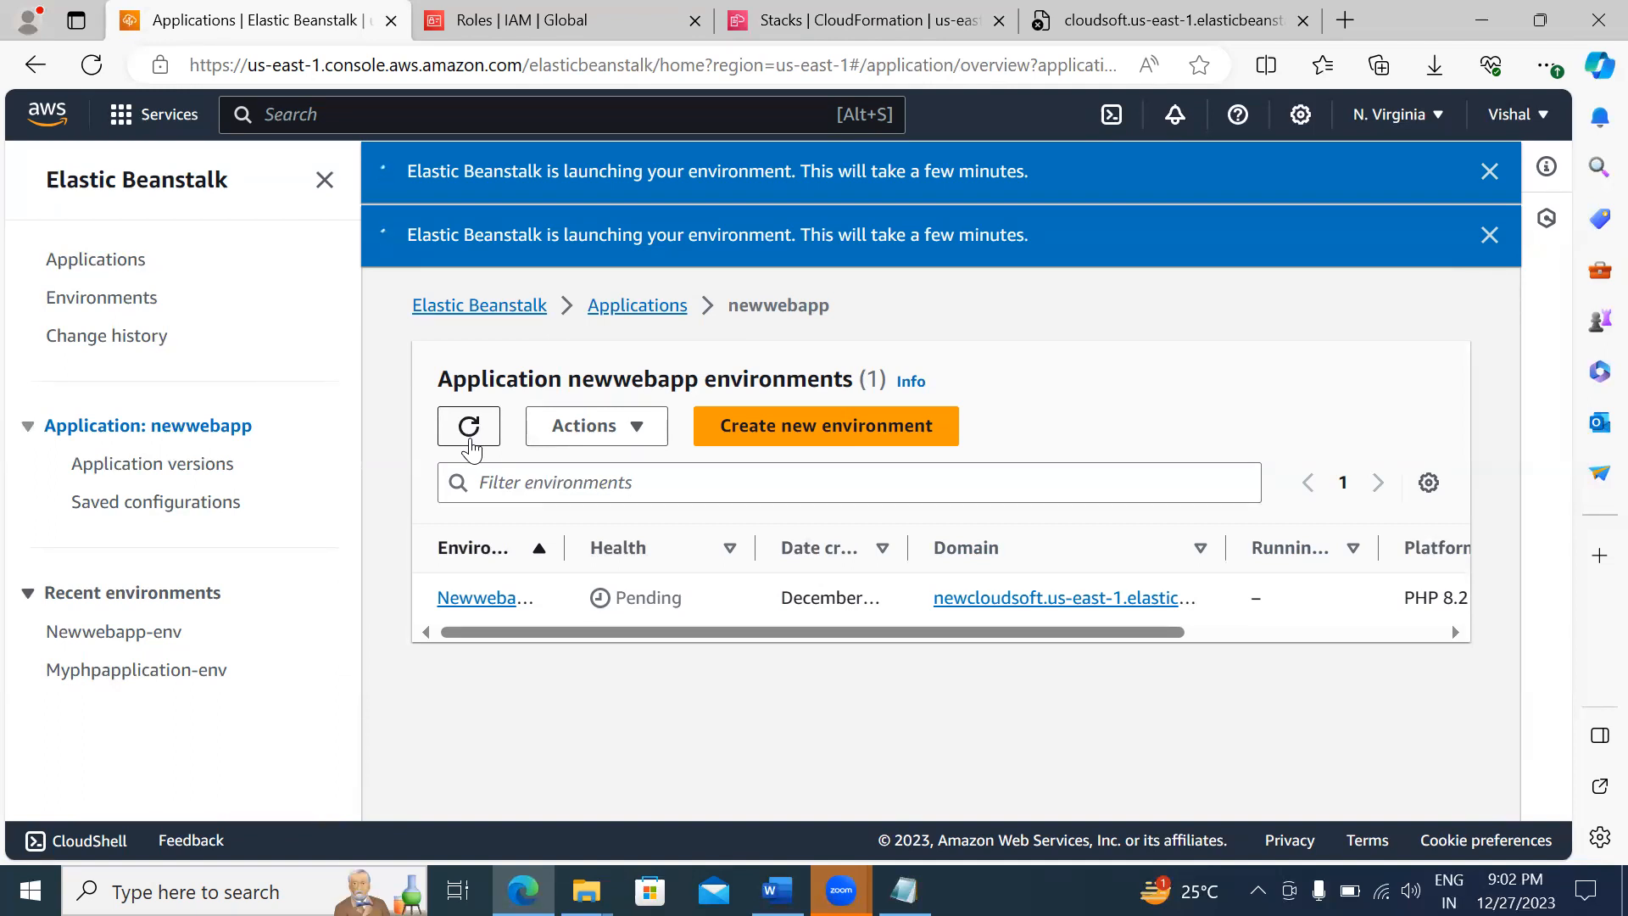
left_click(469, 426)
left_click(470, 441)
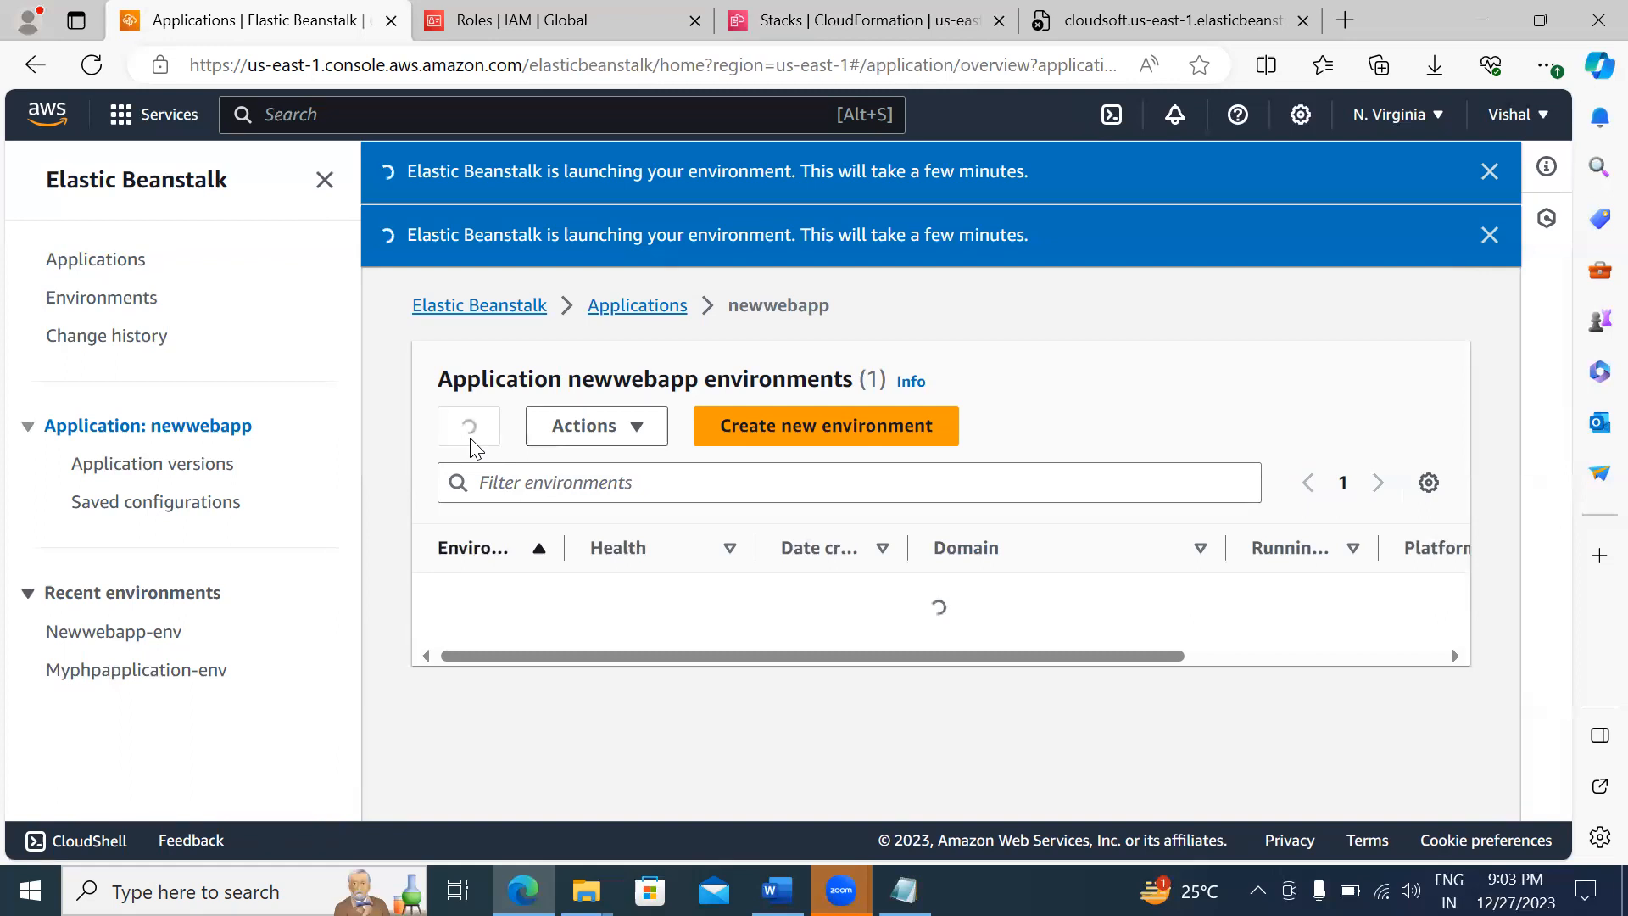
left_click(469, 440)
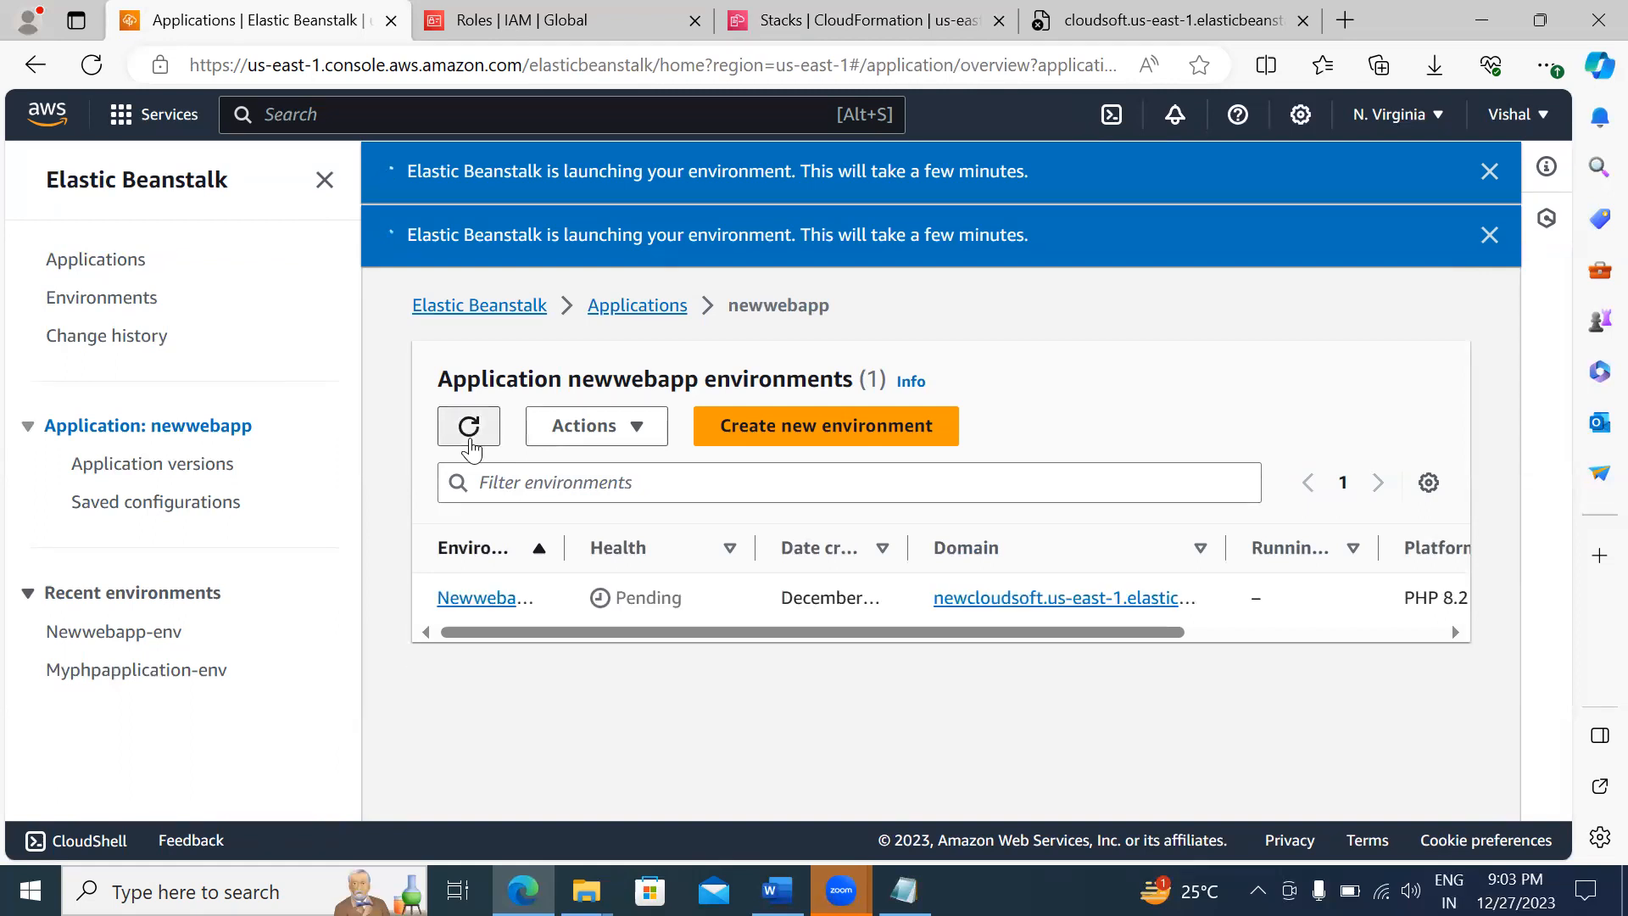
Step: Open Newwebapp-env and refresh its overview to check the environment's launch status, health and platform details
left_click(471, 599)
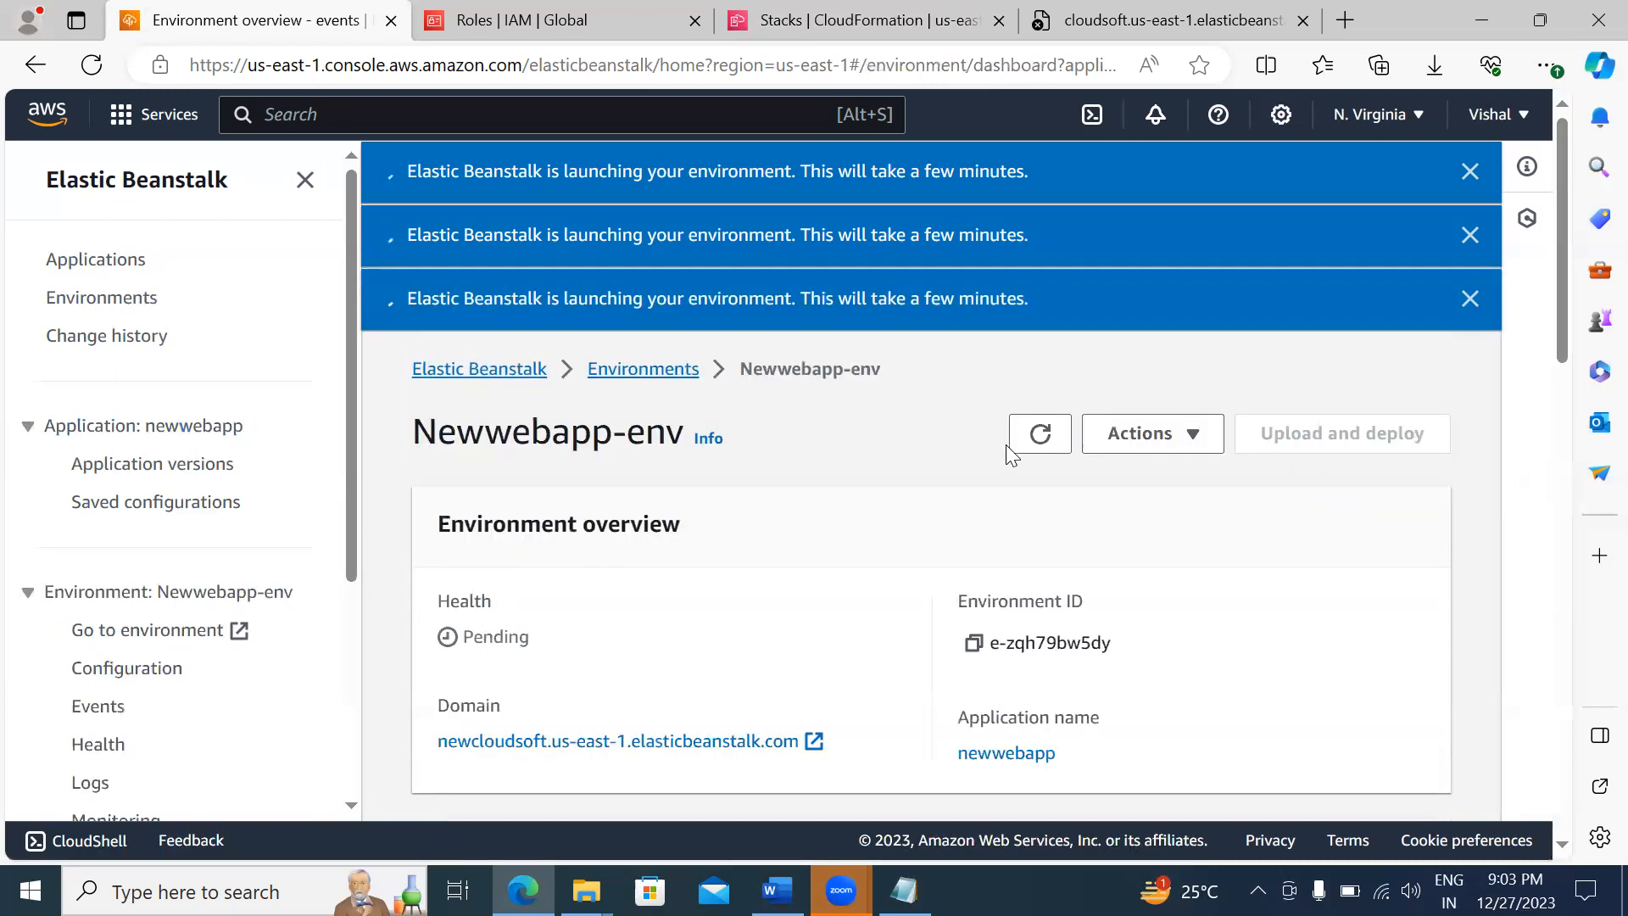
left_click(1051, 434)
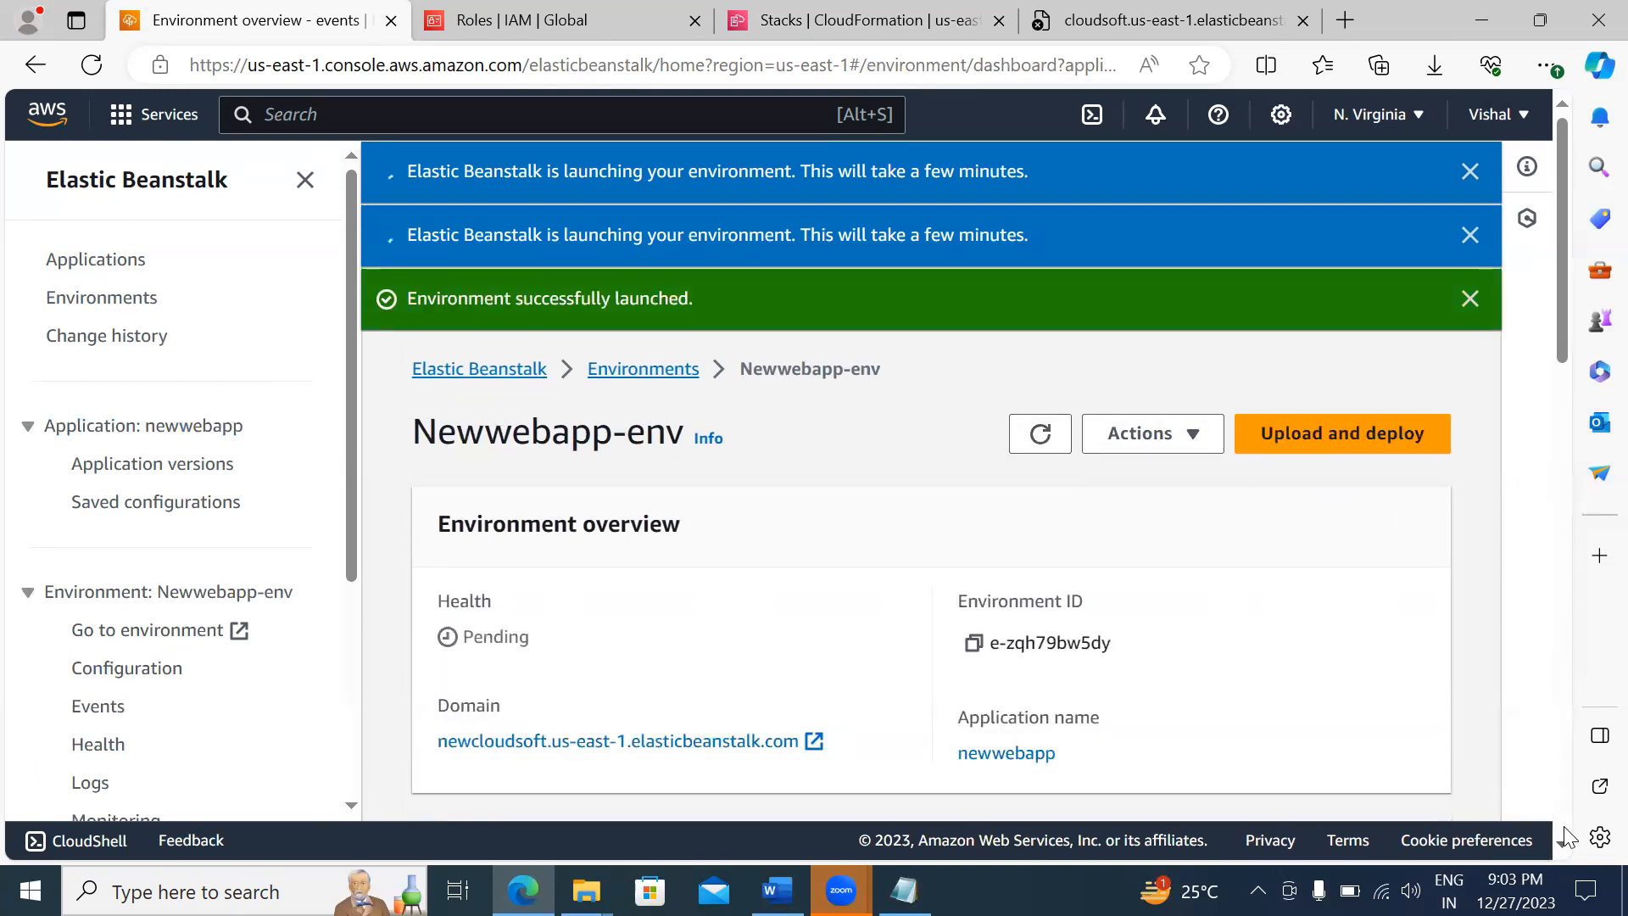
scroll(1567, 838, "down", 1)
scroll(1567, 838, "down", 2)
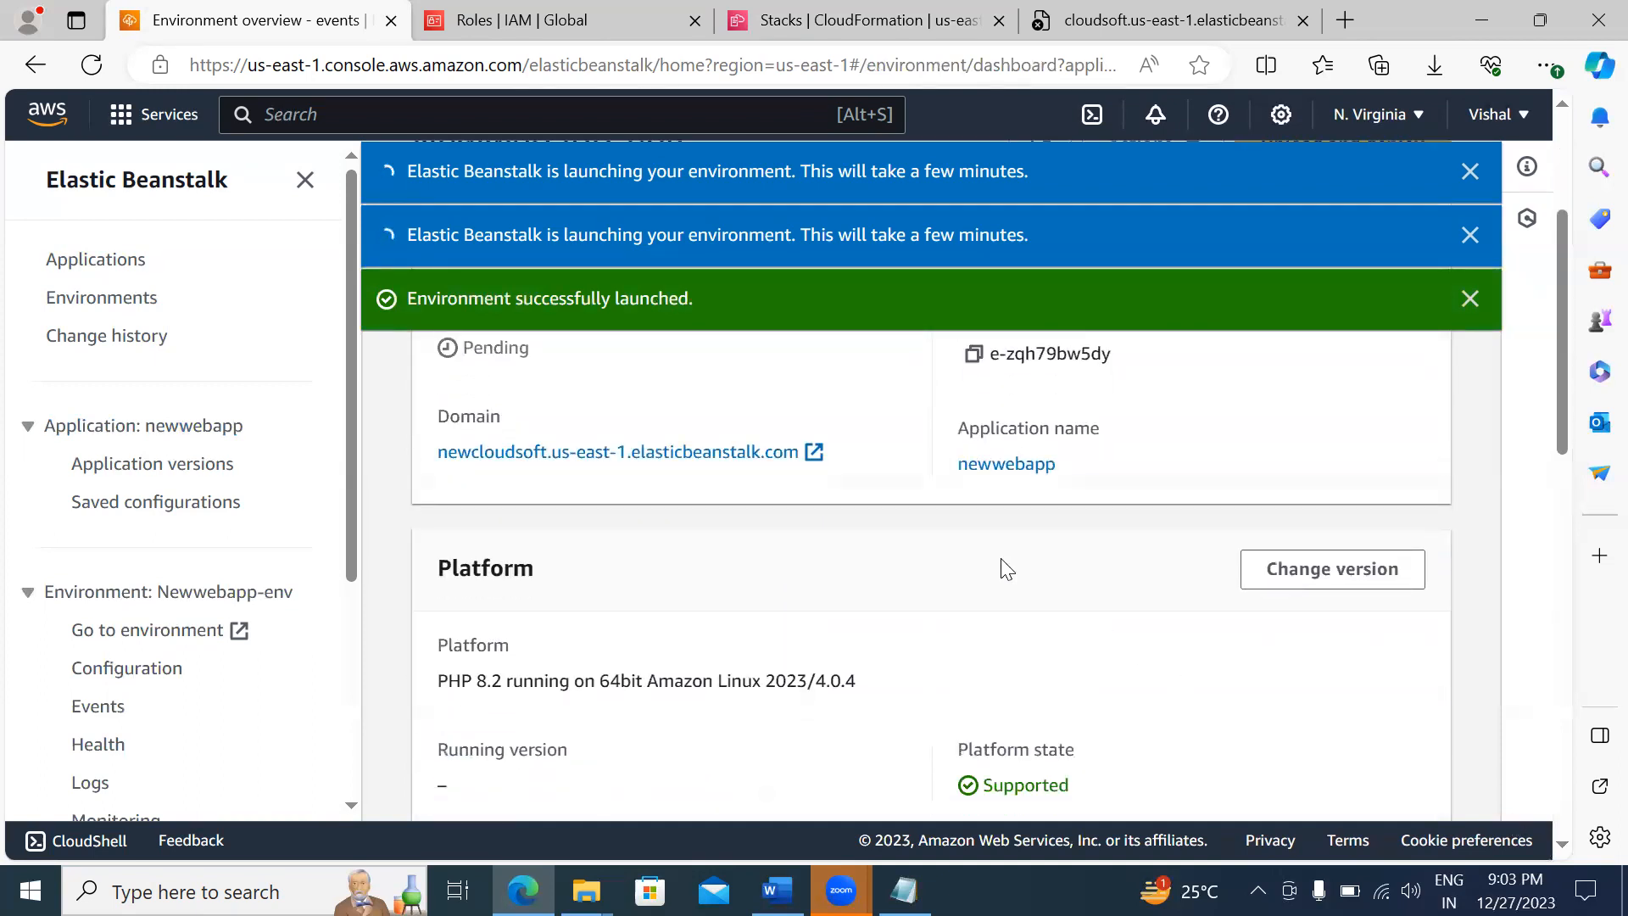
Step: Open the environment's domain newcloudsoft.us-east-1.elasticbeanstalk.com in a new browser tab and view the deployed PHP sample page
right_click(560, 455)
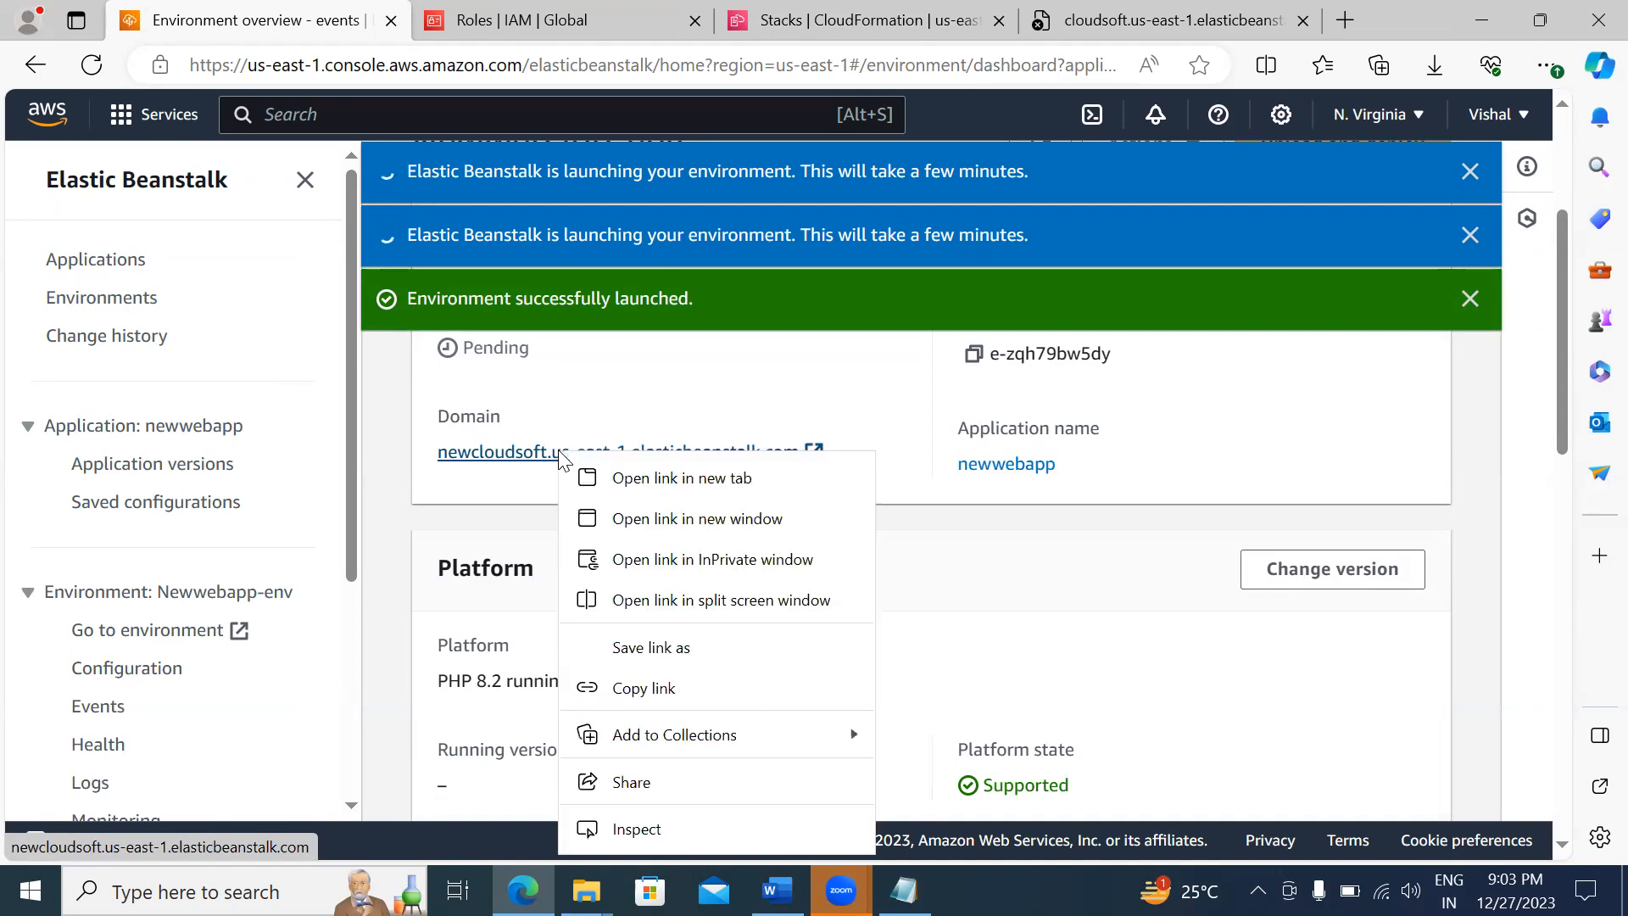
left_click(617, 482)
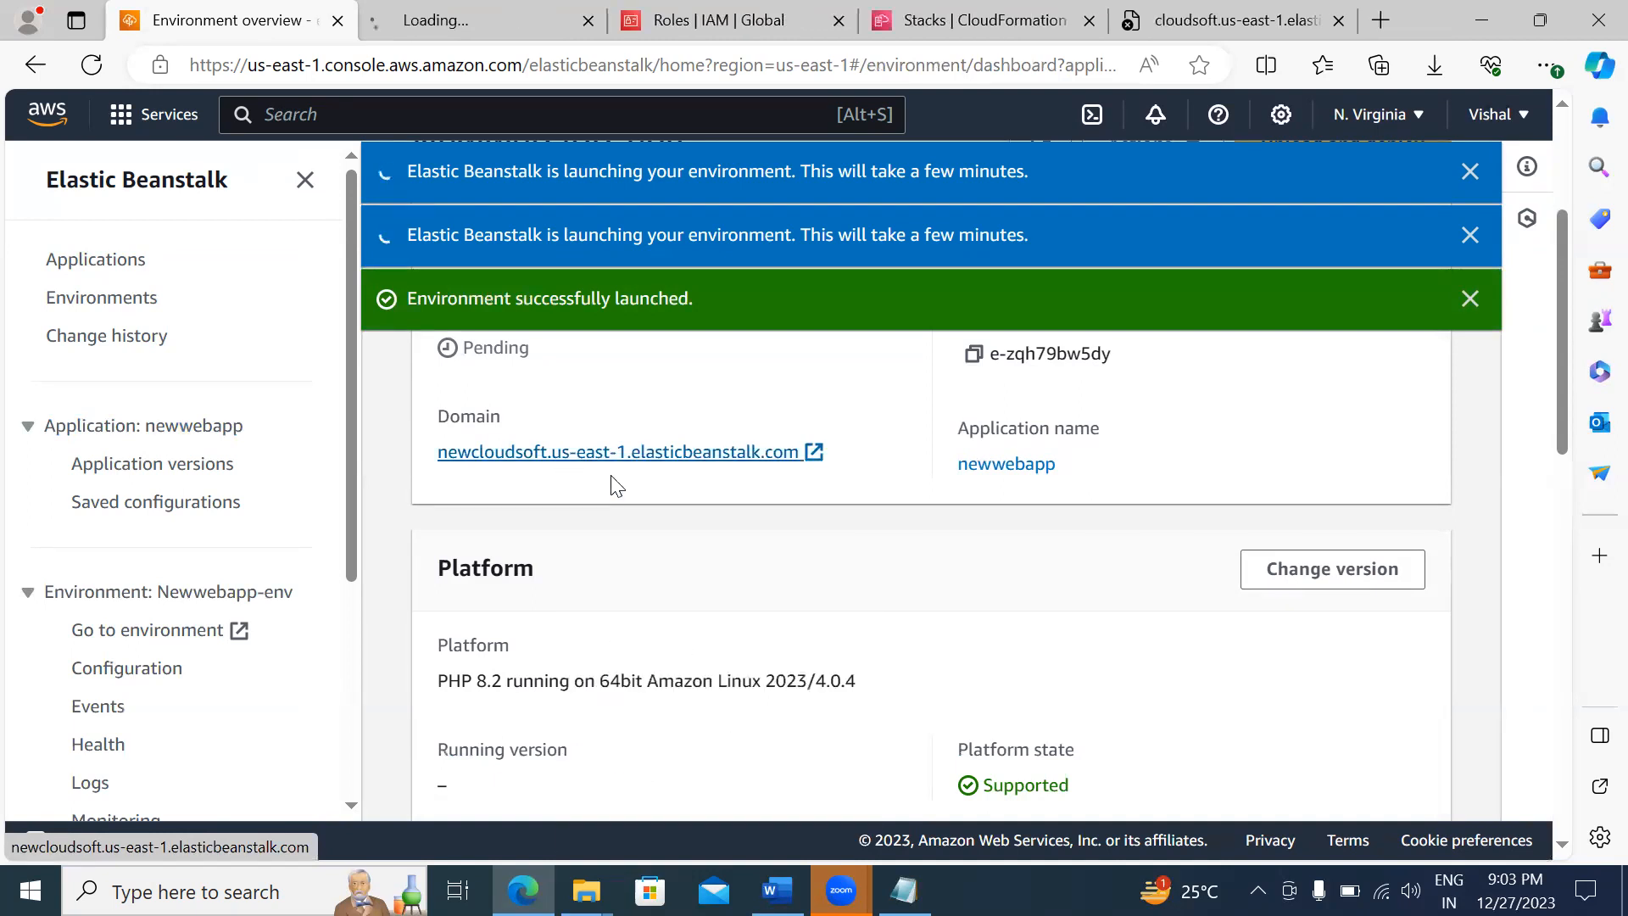
left_click(470, 23)
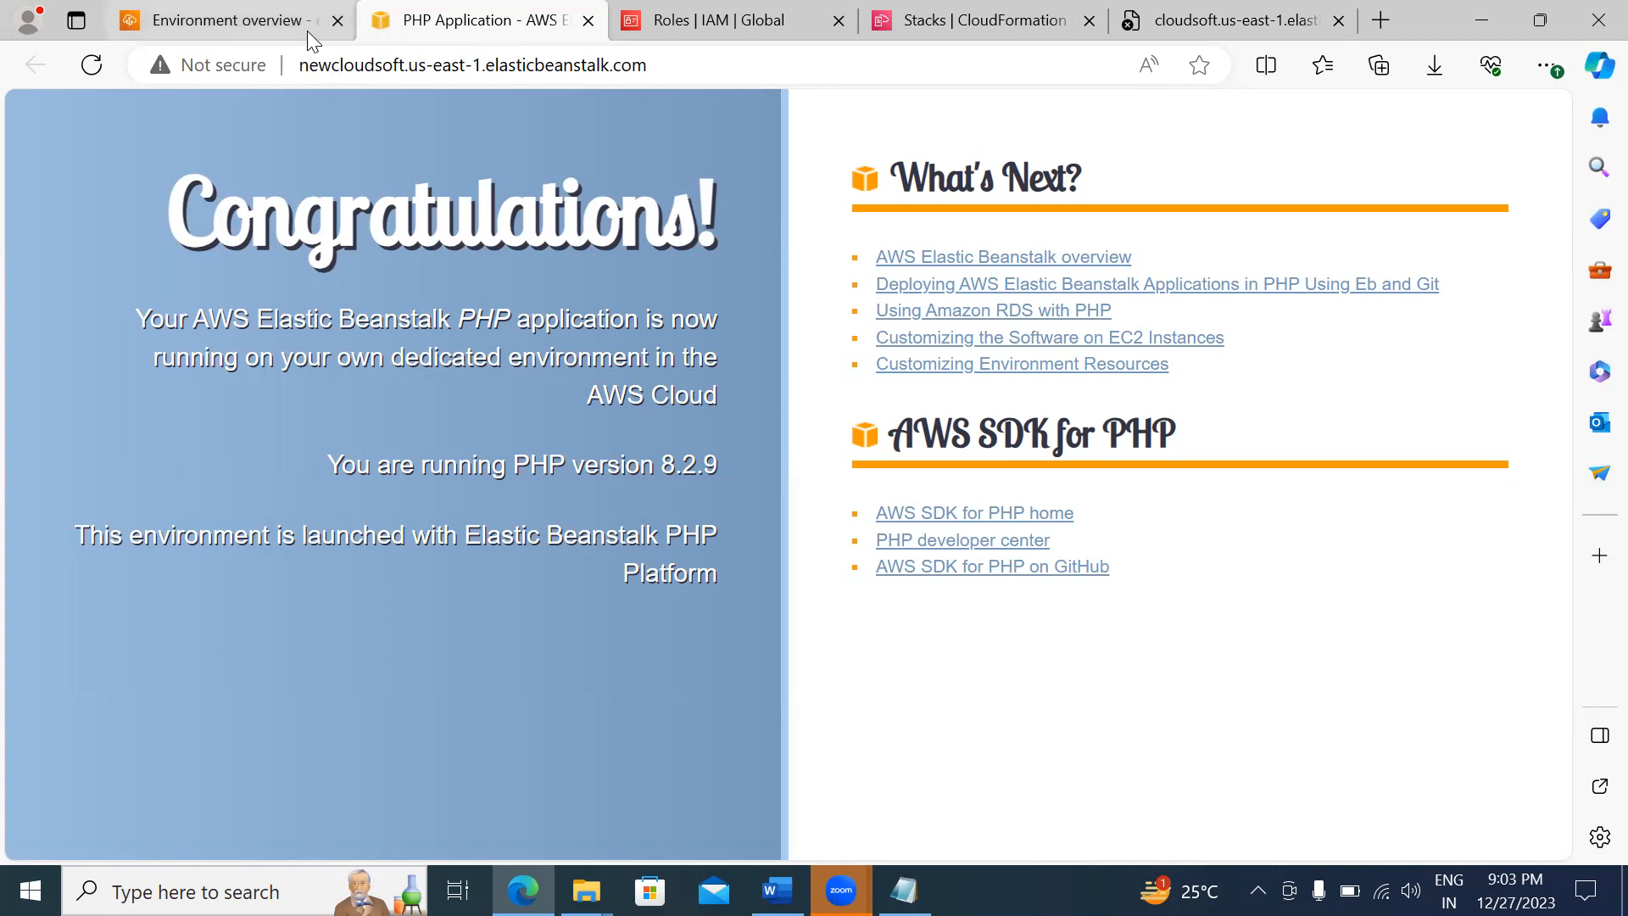
left_click(266, 24)
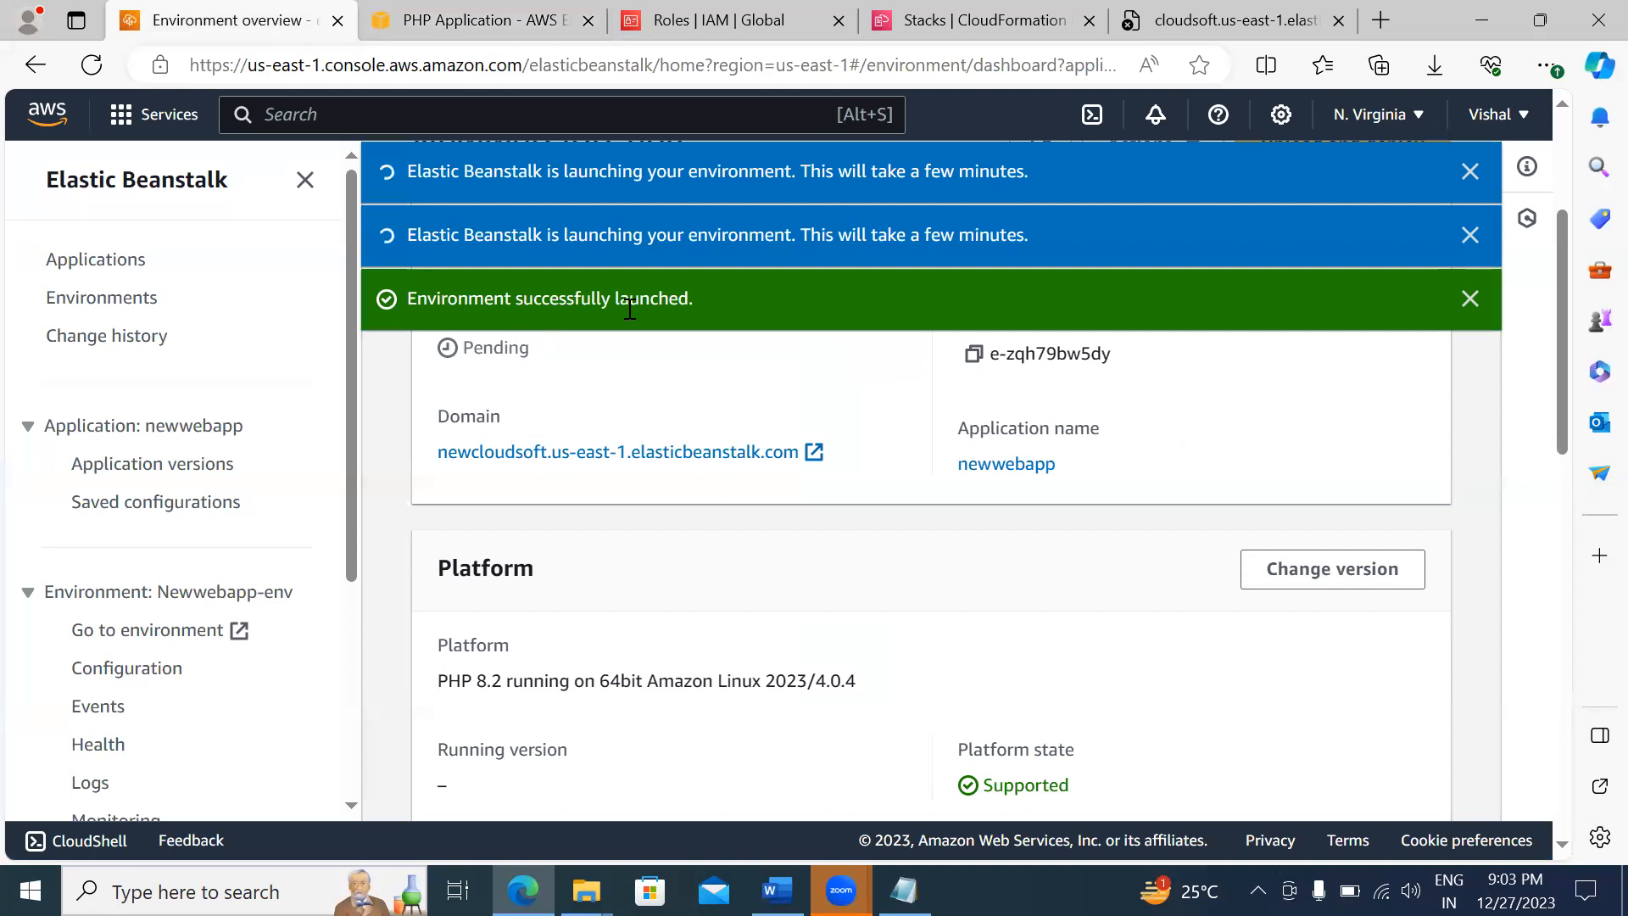
left_click(513, 12)
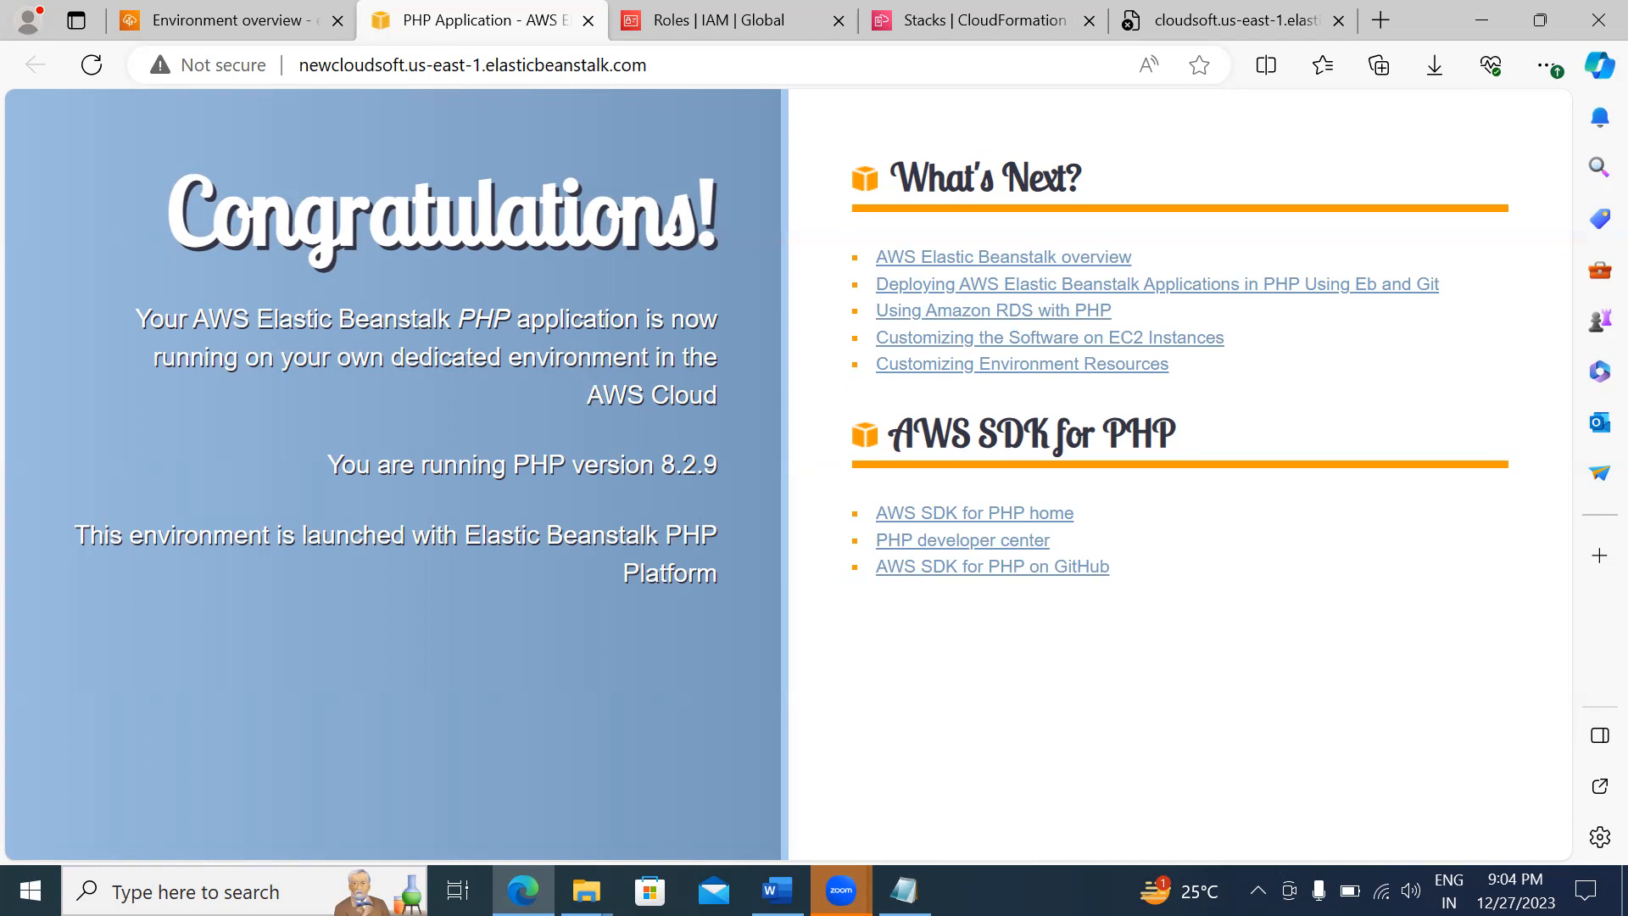
Step: Close the PHP Application, IAM Roles, CloudFormation Stacks and cloudsoft browser tabs, keeping only the Elastic Beanstalk console open
mouse_move(840, 890)
left_click(587, 20)
left_click(587, 20)
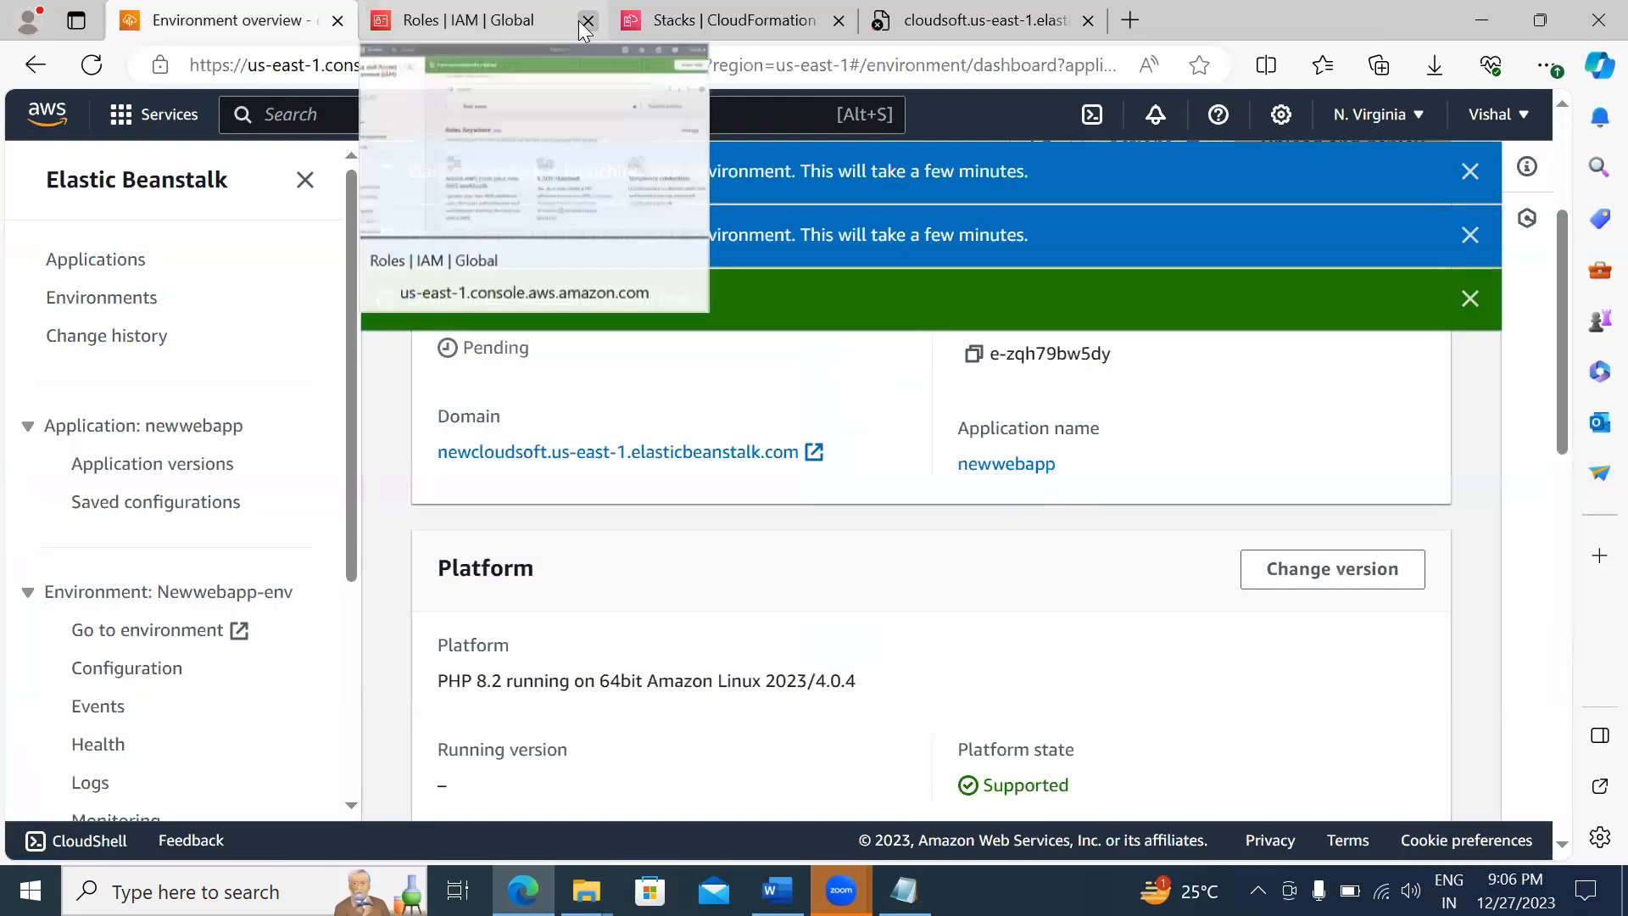
left_click(587, 20)
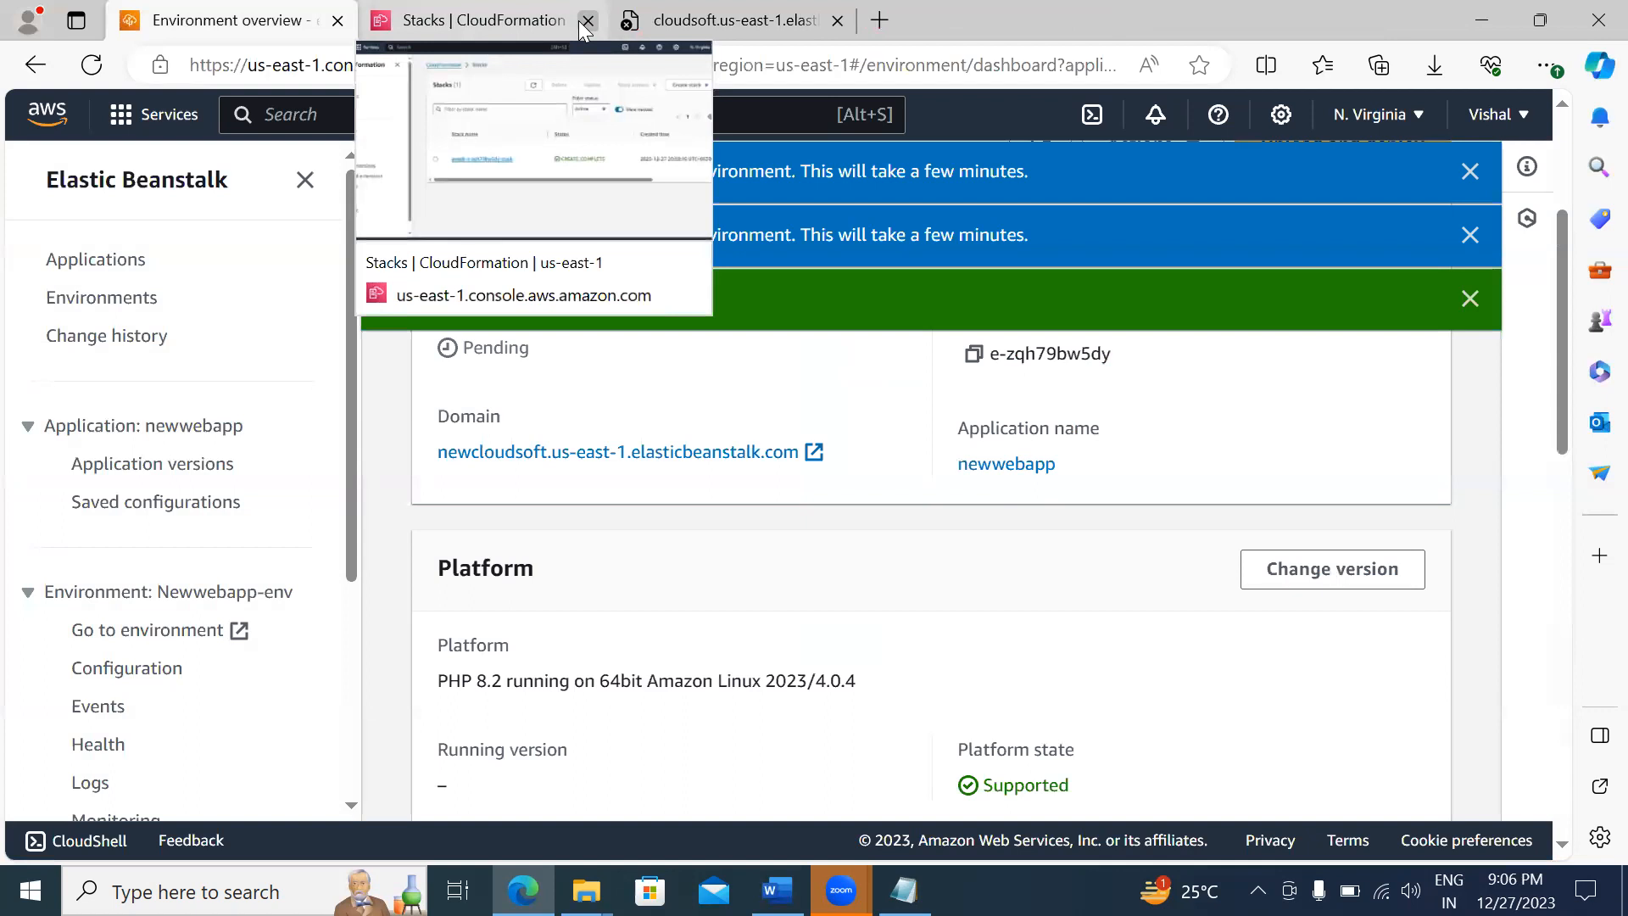
left_click(587, 20)
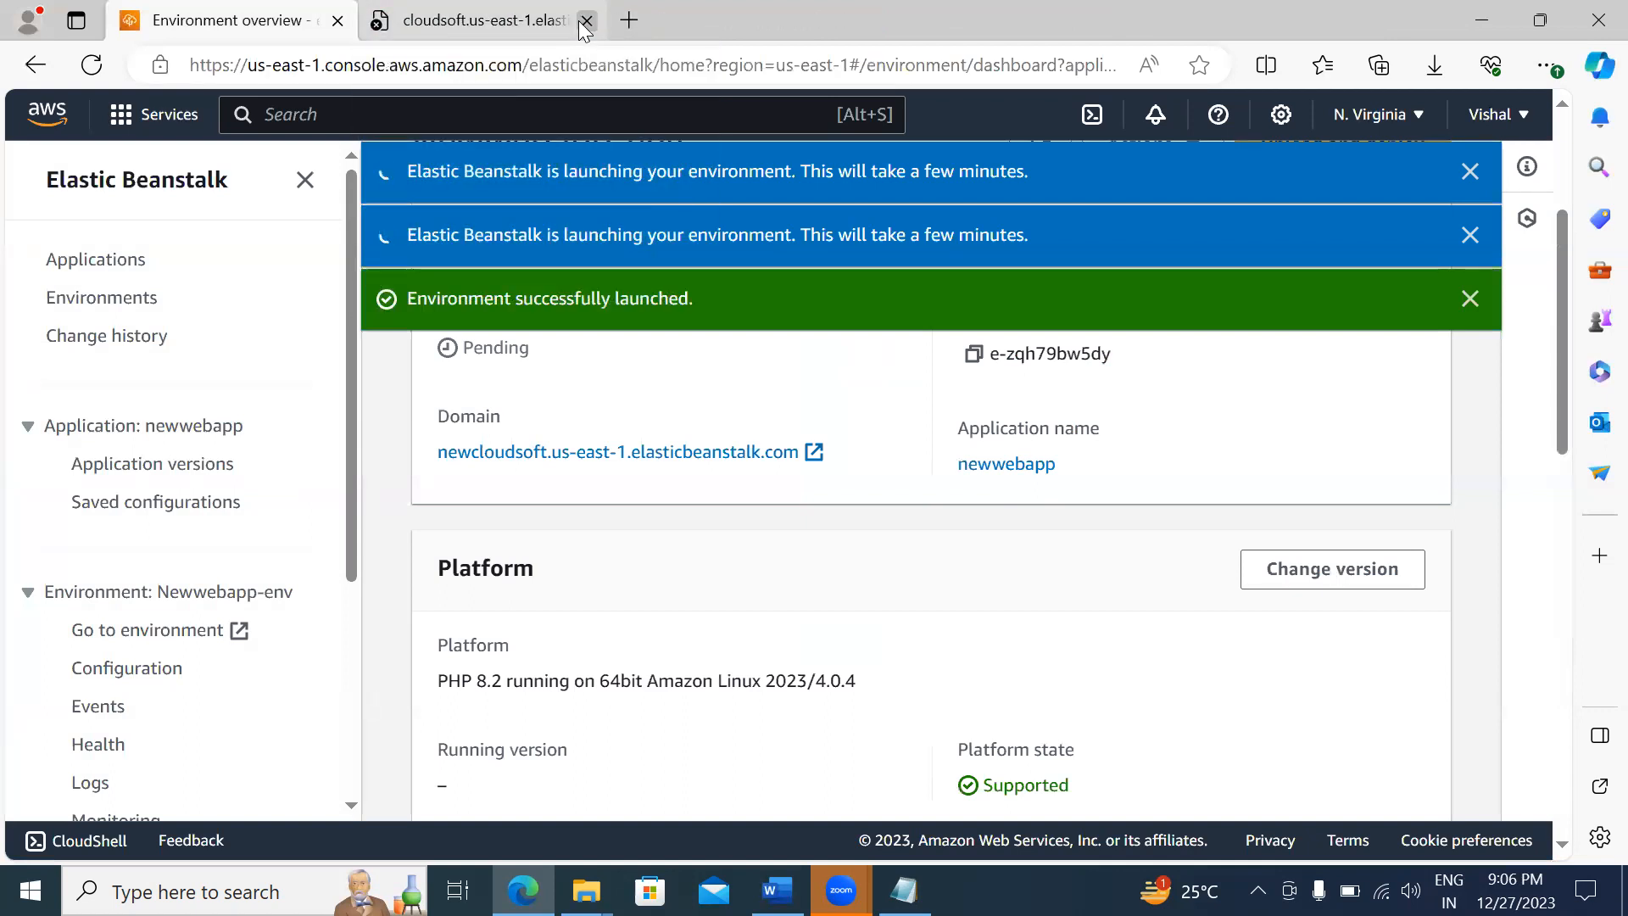
left_click(586, 21)
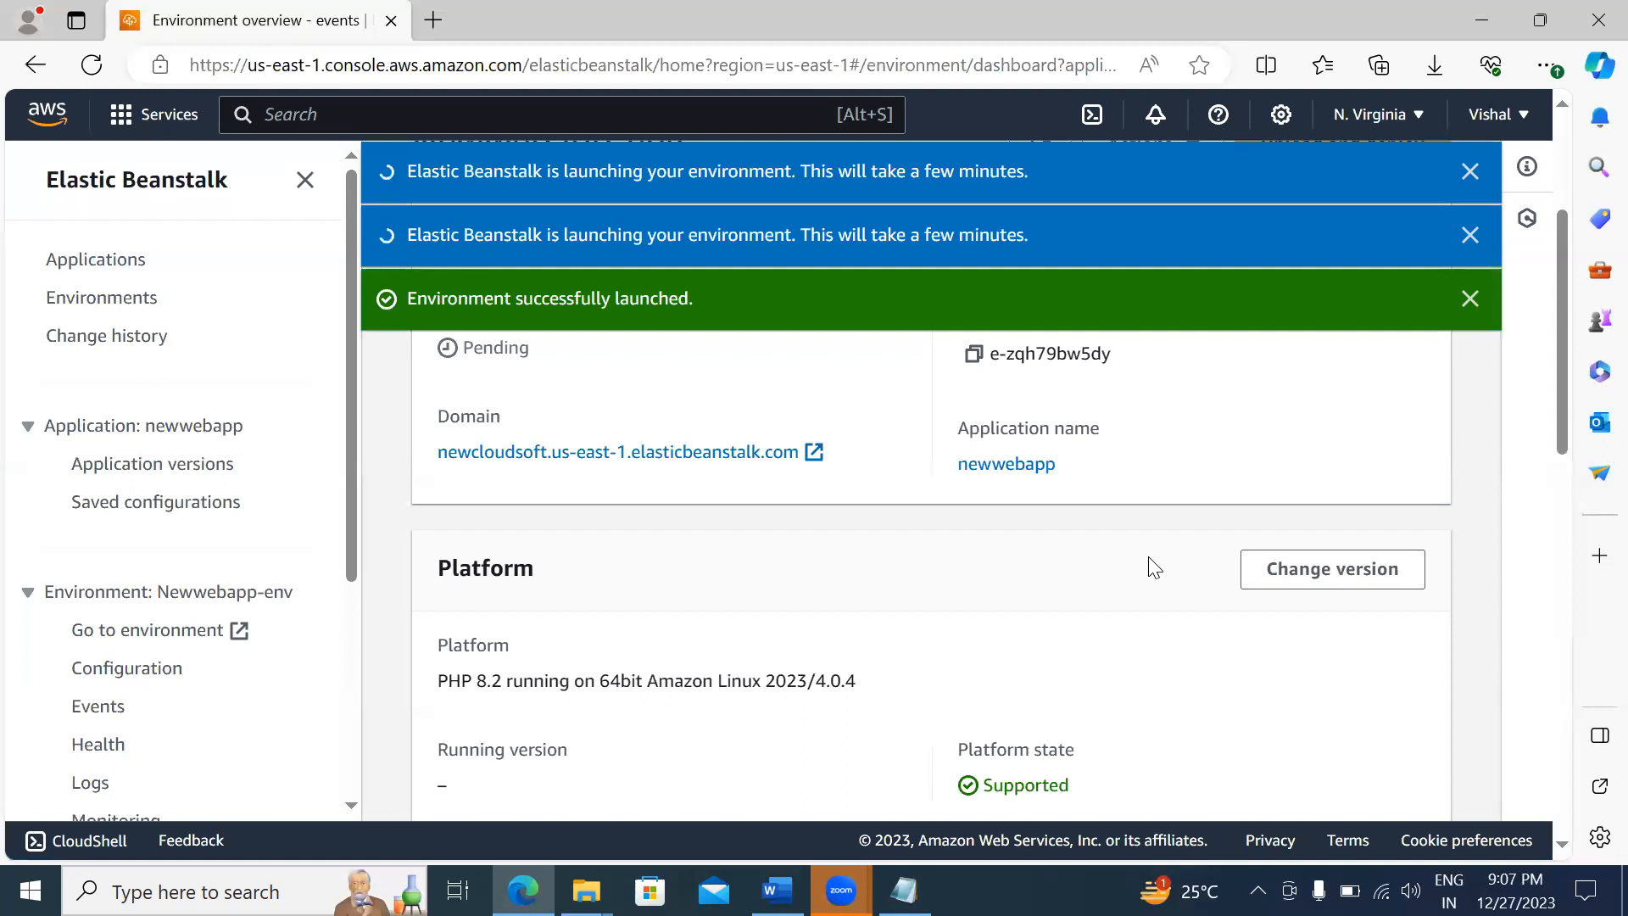
Step: Dismiss the three environment launch notifications and collapse the Elastic Beanstalk navigation pane, leaving the Amazon Q assistant closed
left_click(1470, 300)
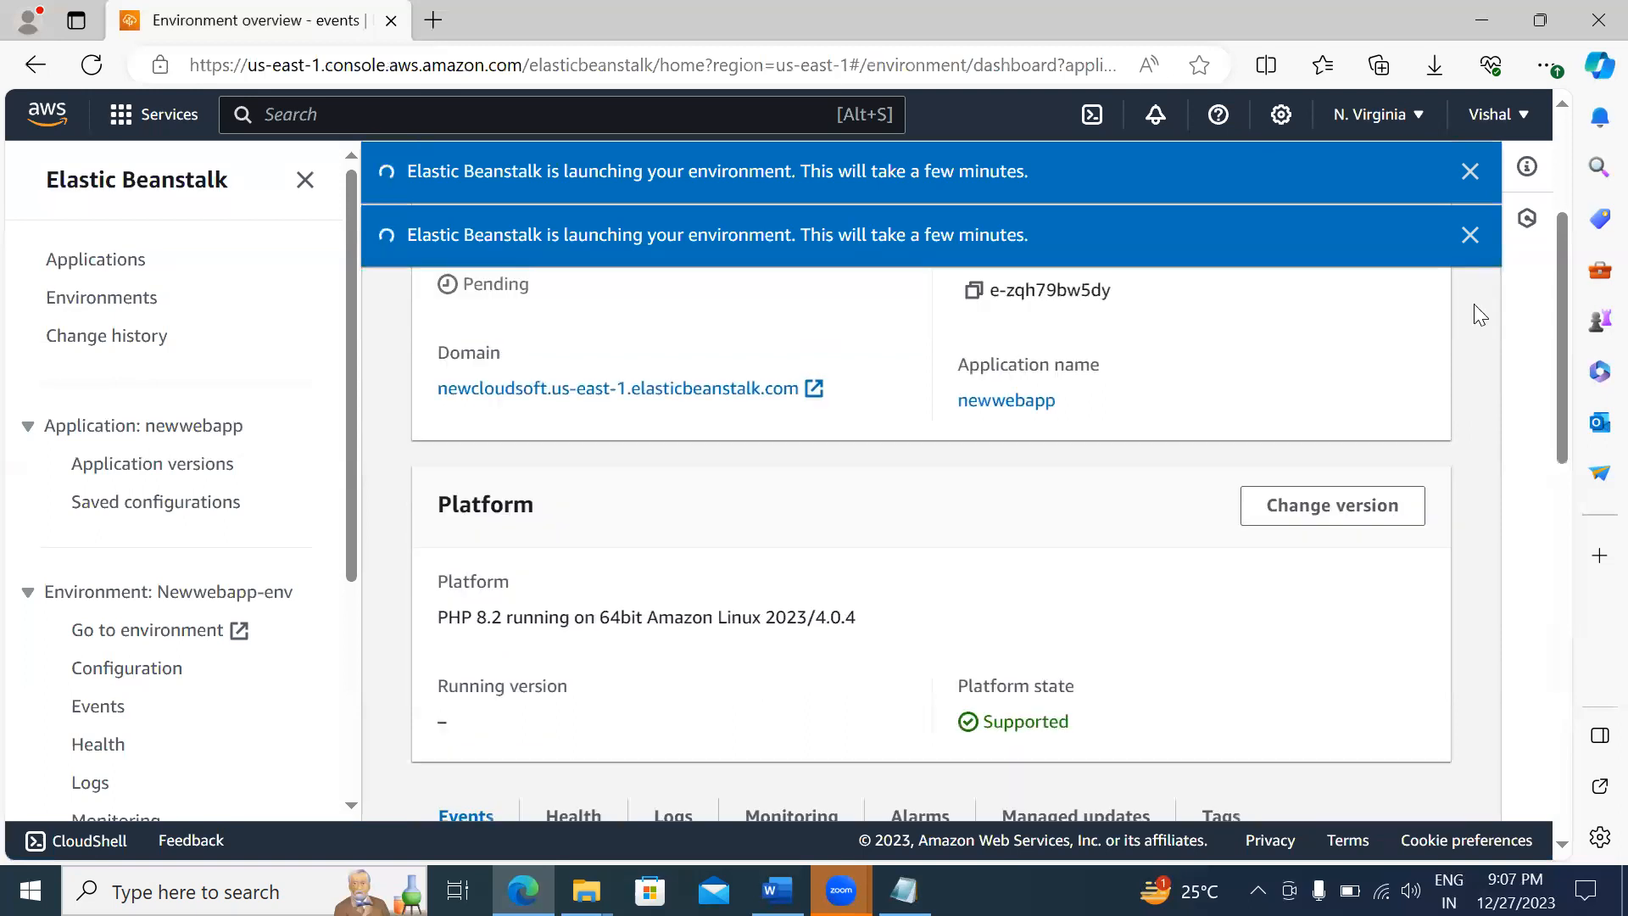
left_click(1470, 238)
left_click(1470, 172)
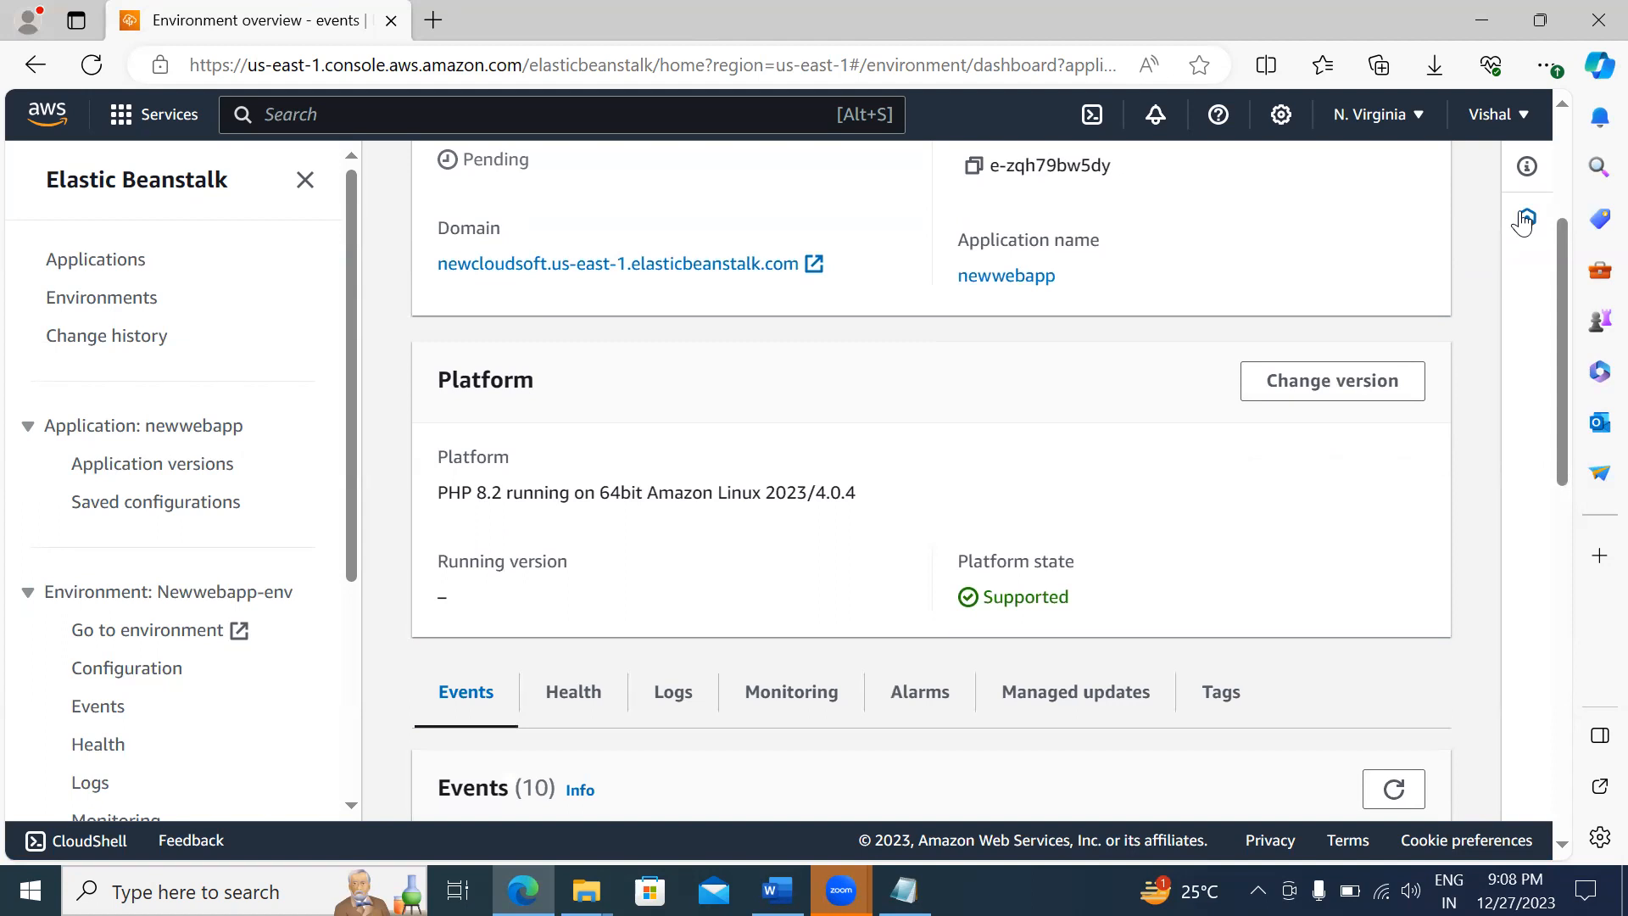
left_click(1524, 222)
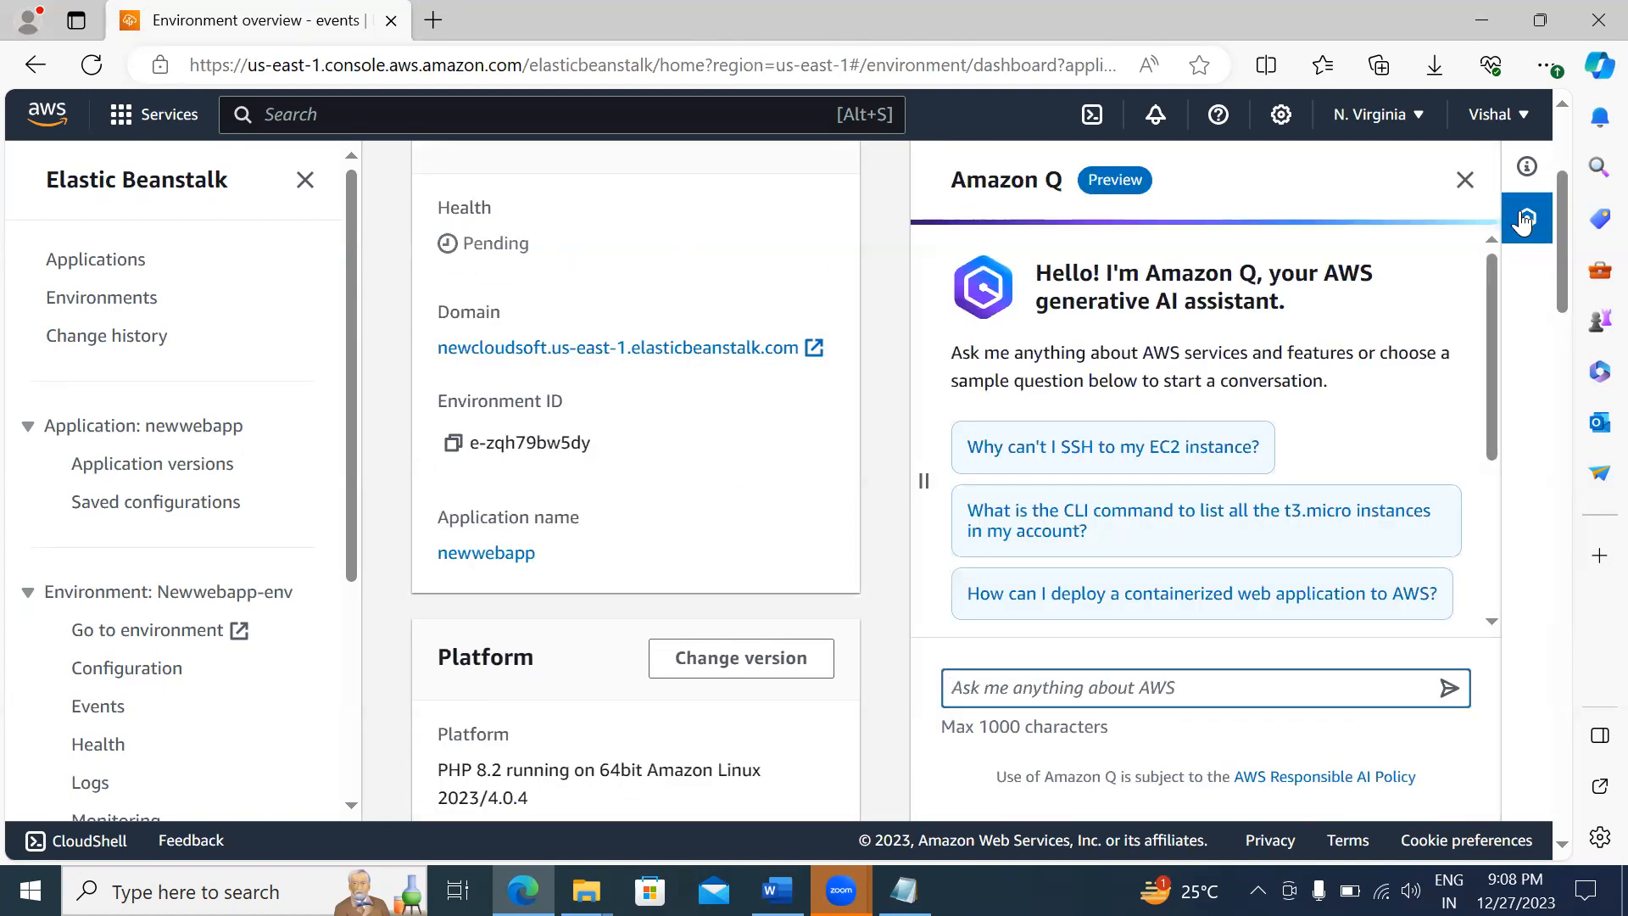
left_click(1464, 180)
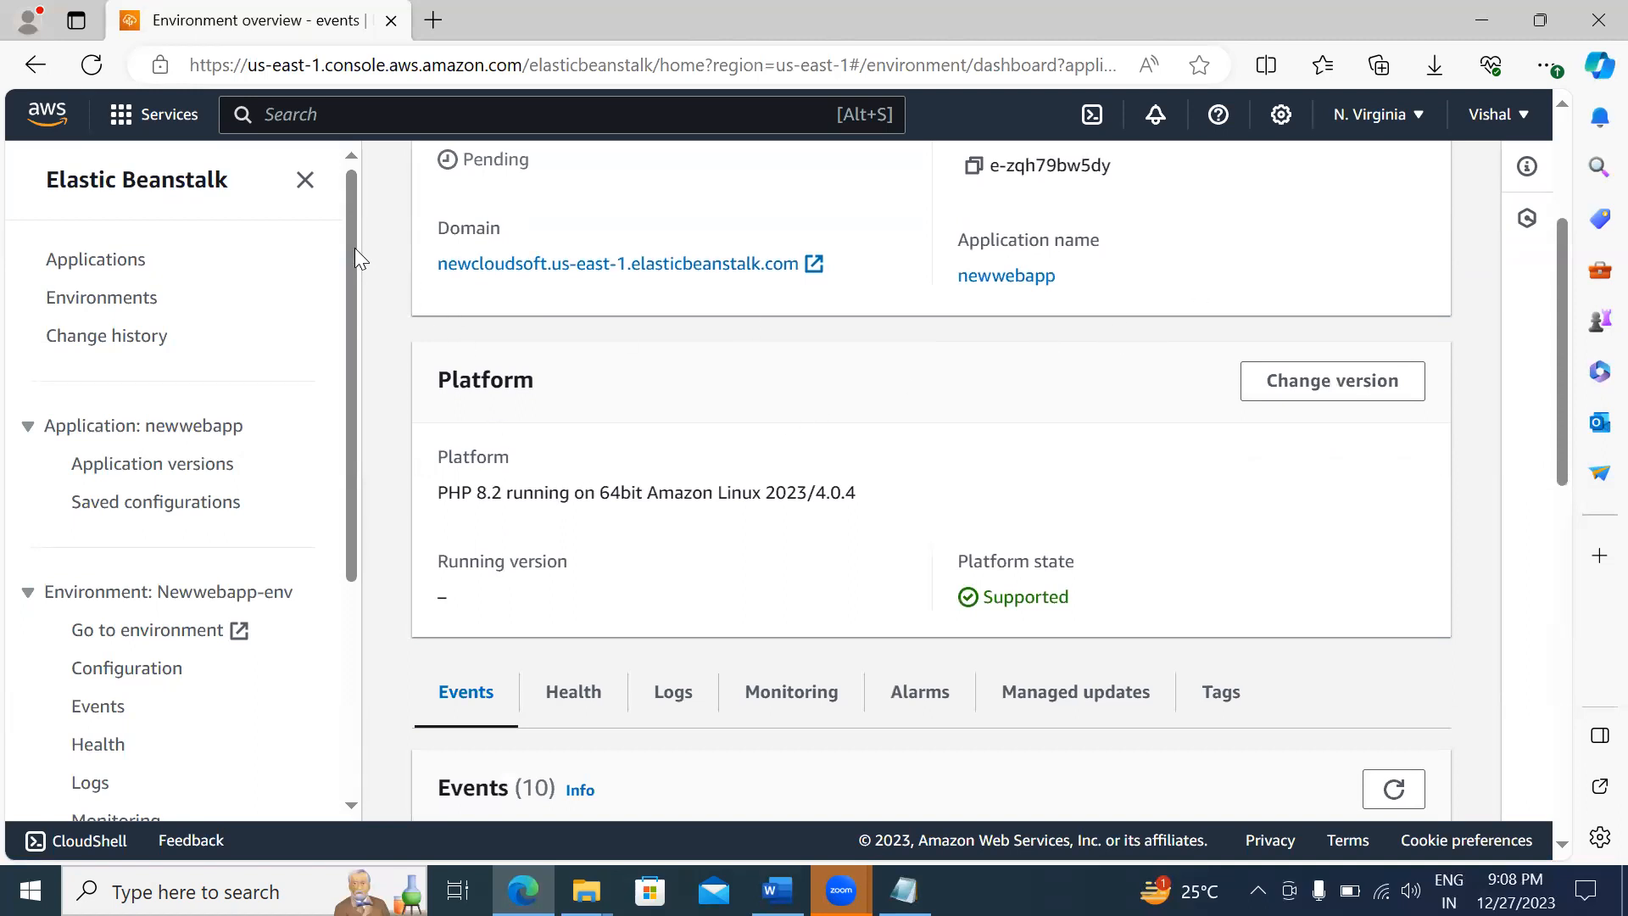
left_click(305, 193)
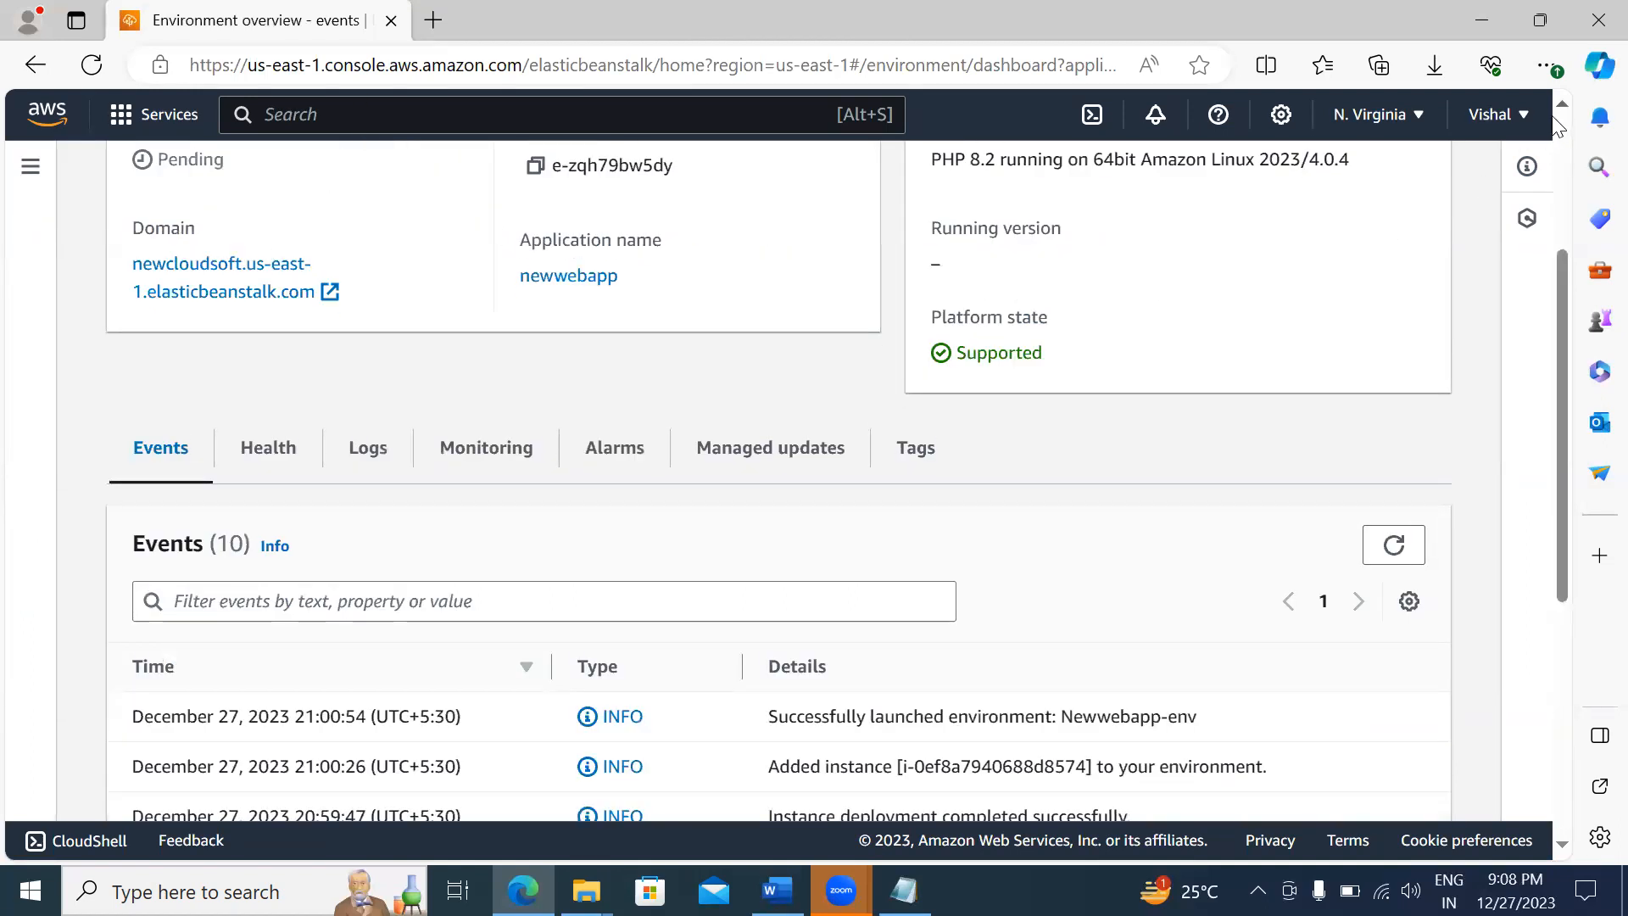
Step: Terminate Newwebapp-env from the environments list, confirming with the environment name Newwebapp-env
scroll(1565, 123, "up", 4)
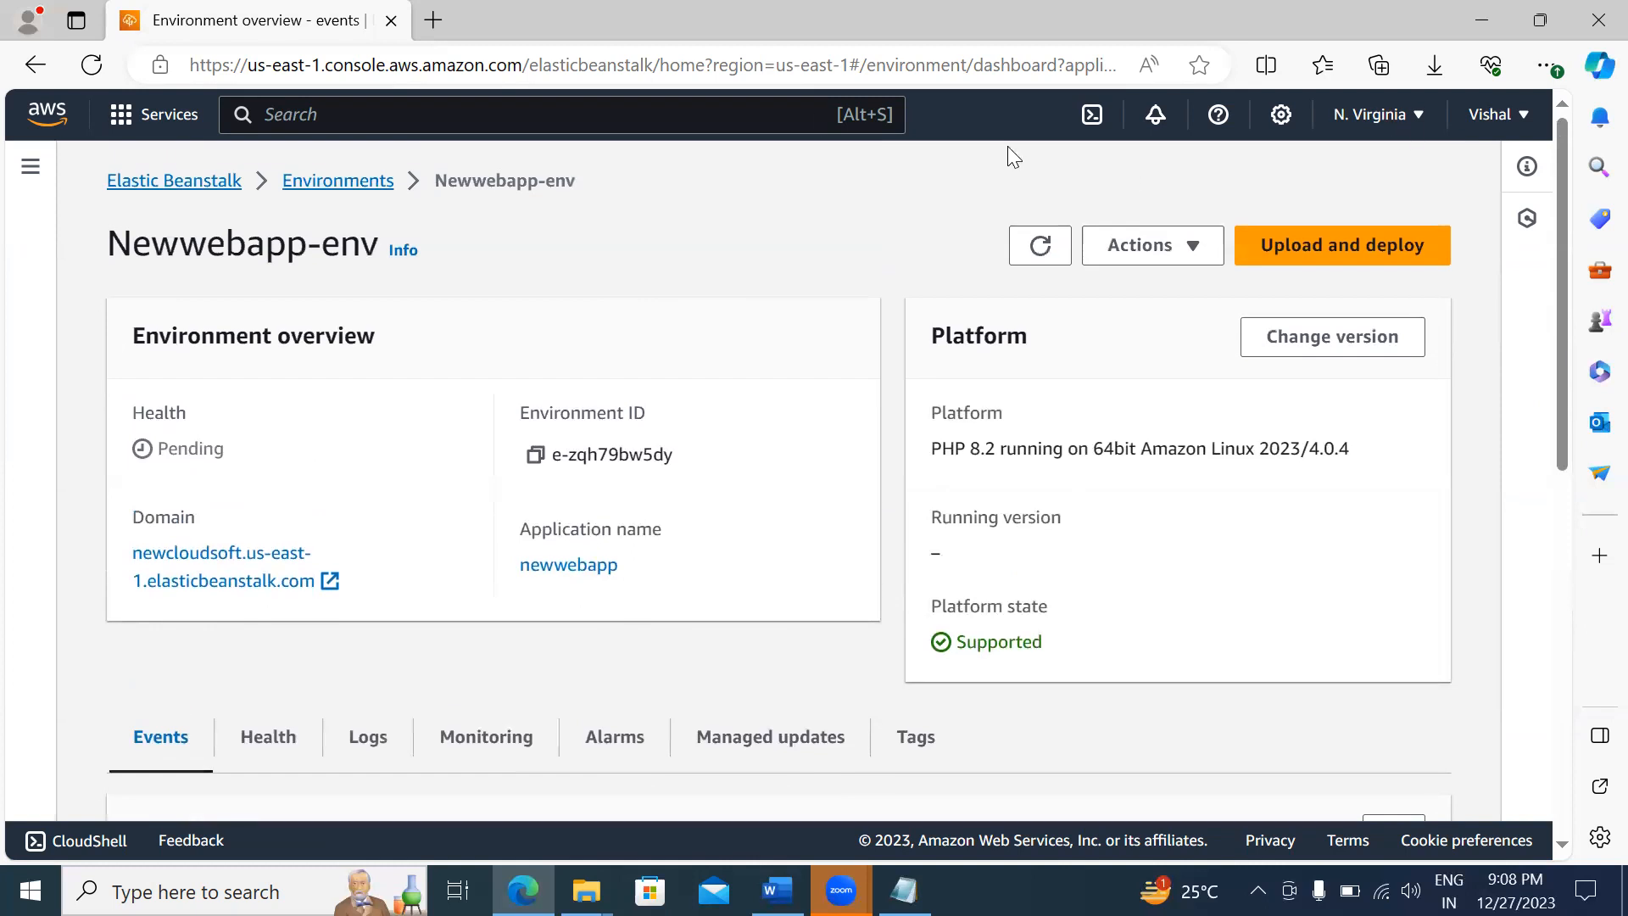
left_click(333, 183)
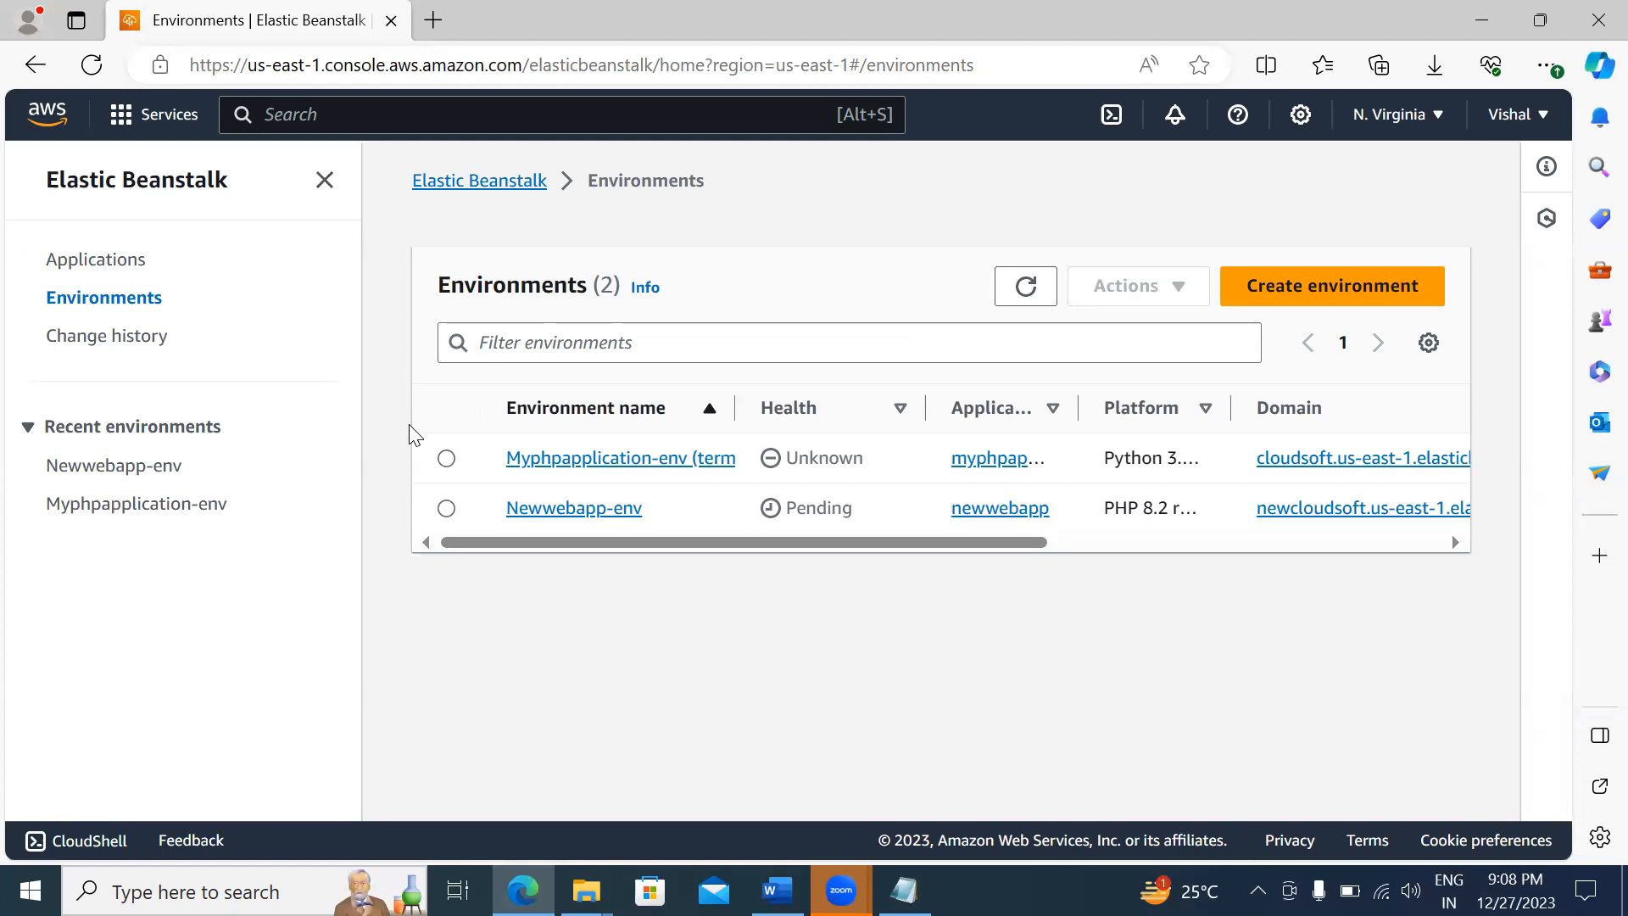
left_click(446, 508)
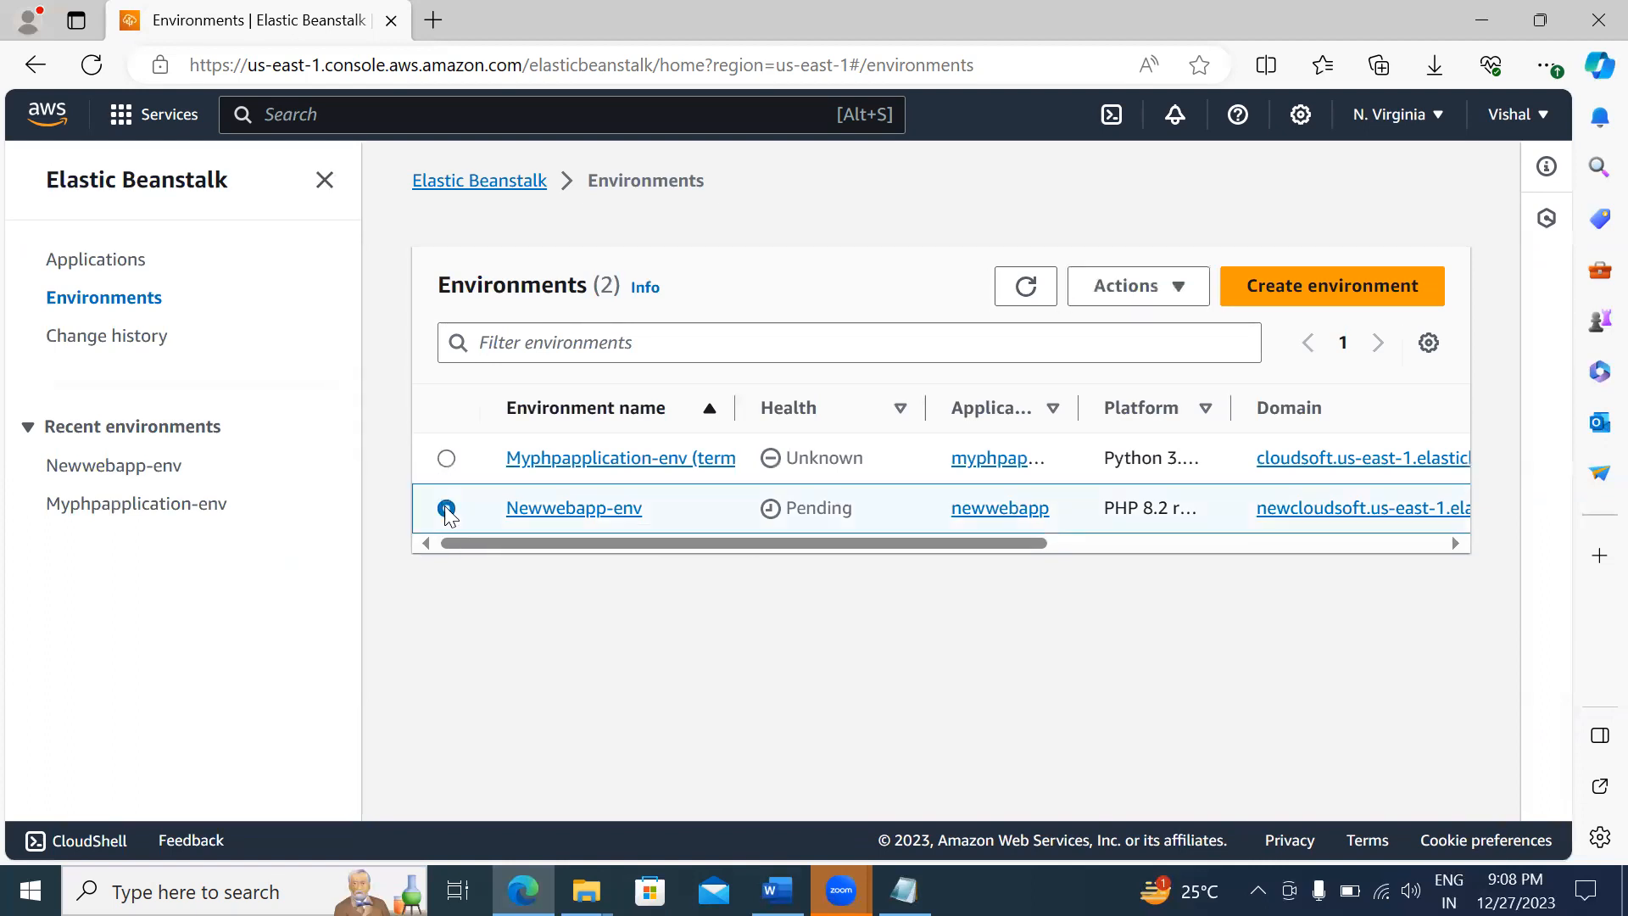
left_click(1124, 294)
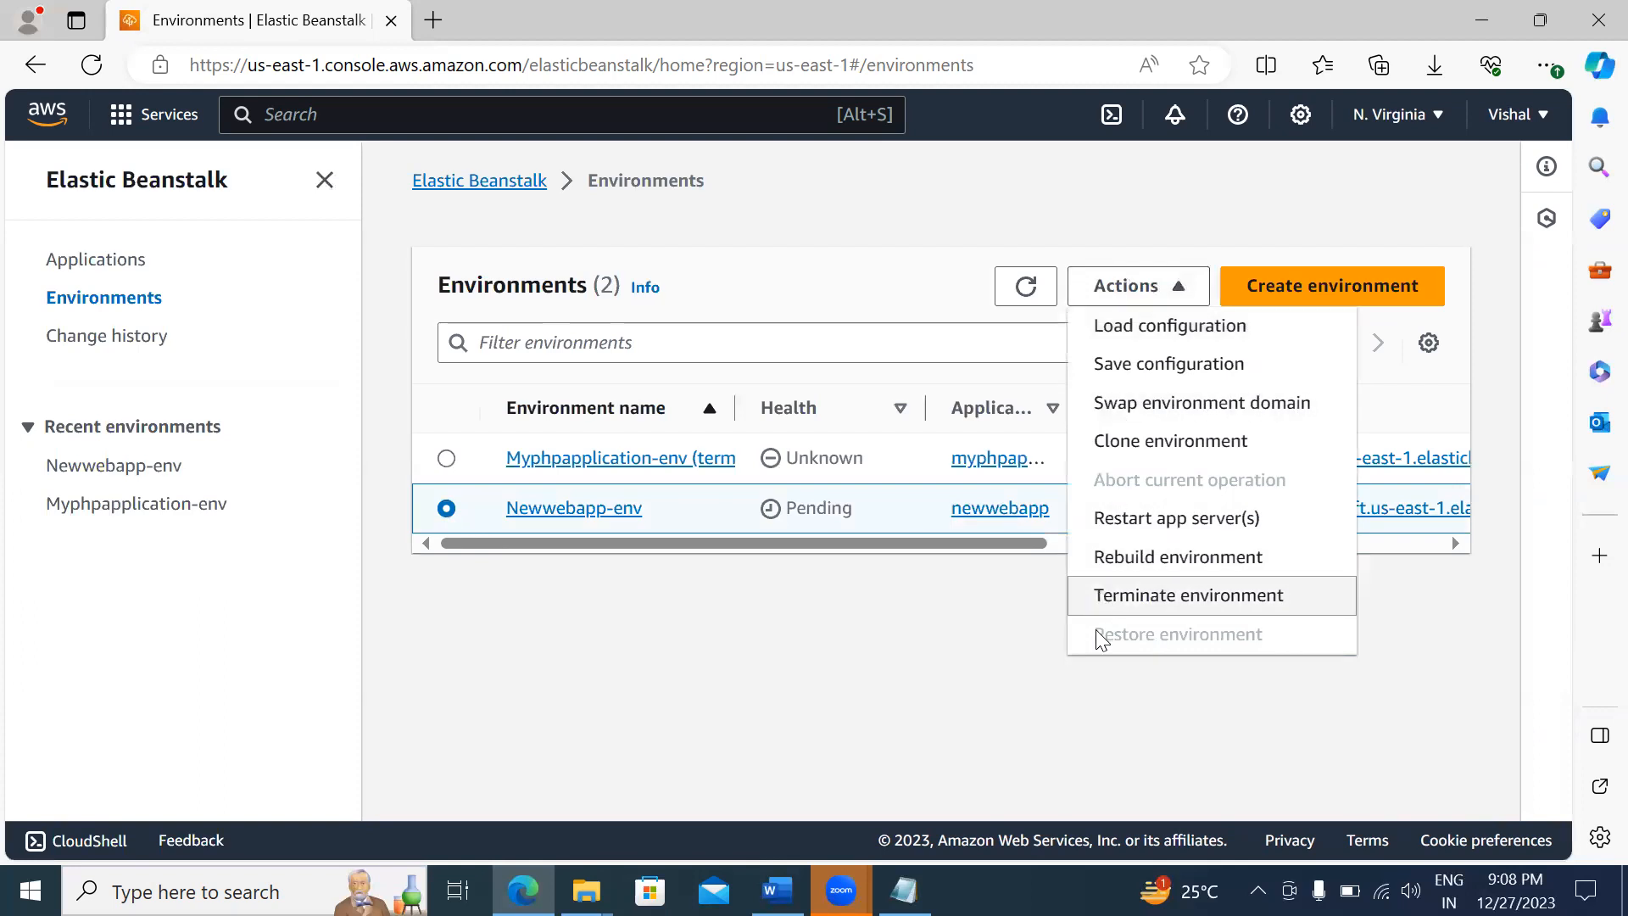
left_click(1114, 596)
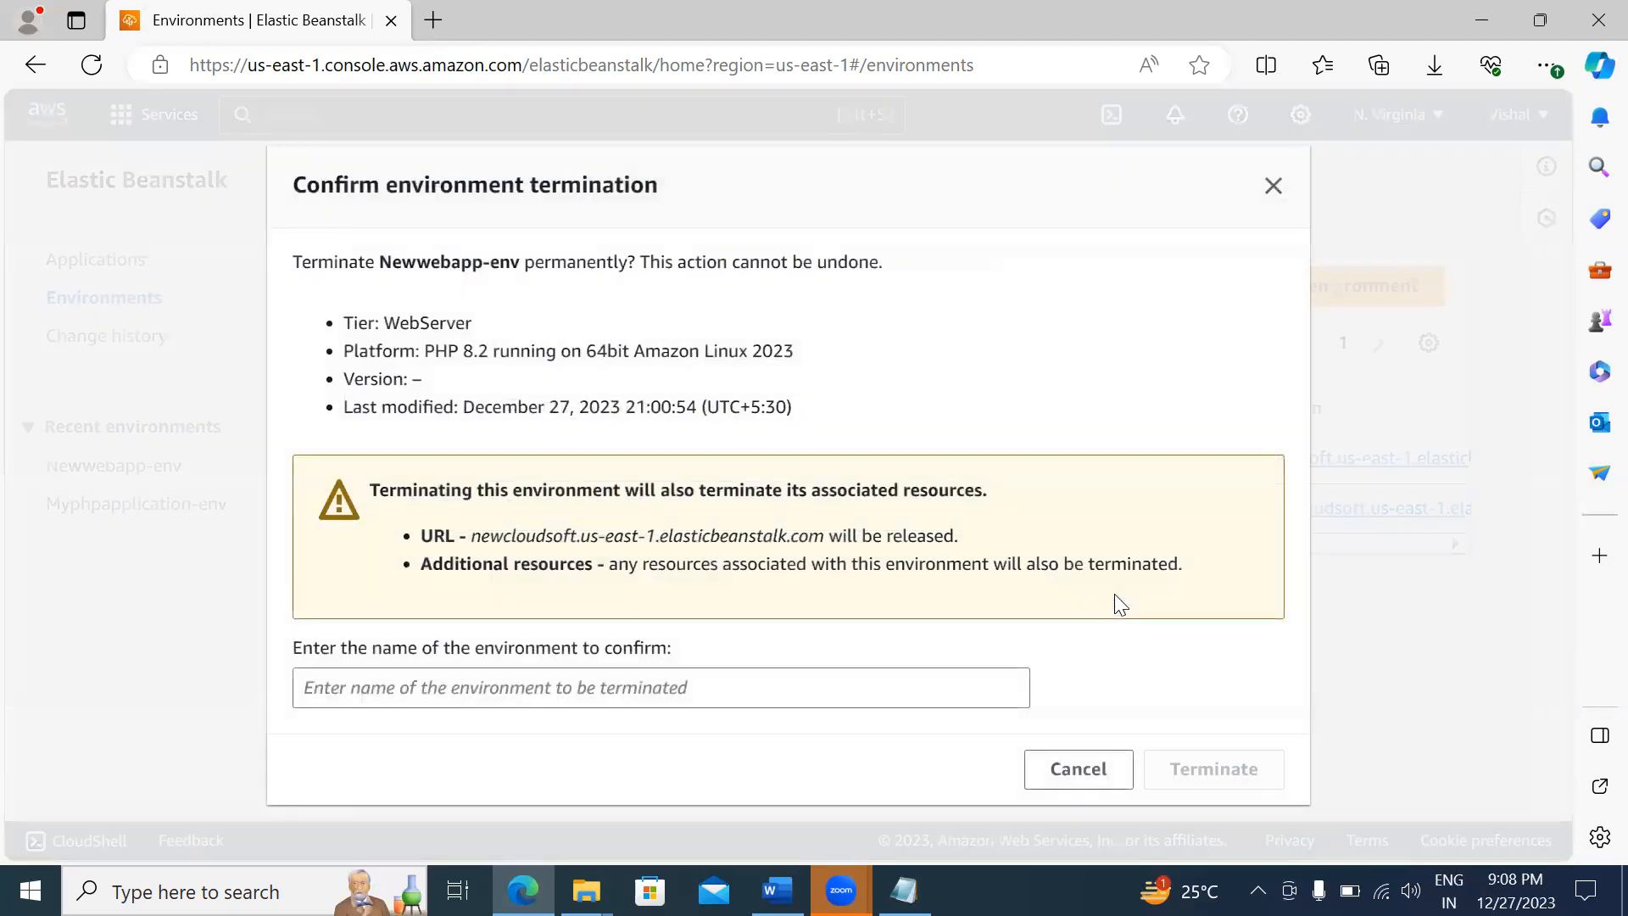
left_click(520, 687)
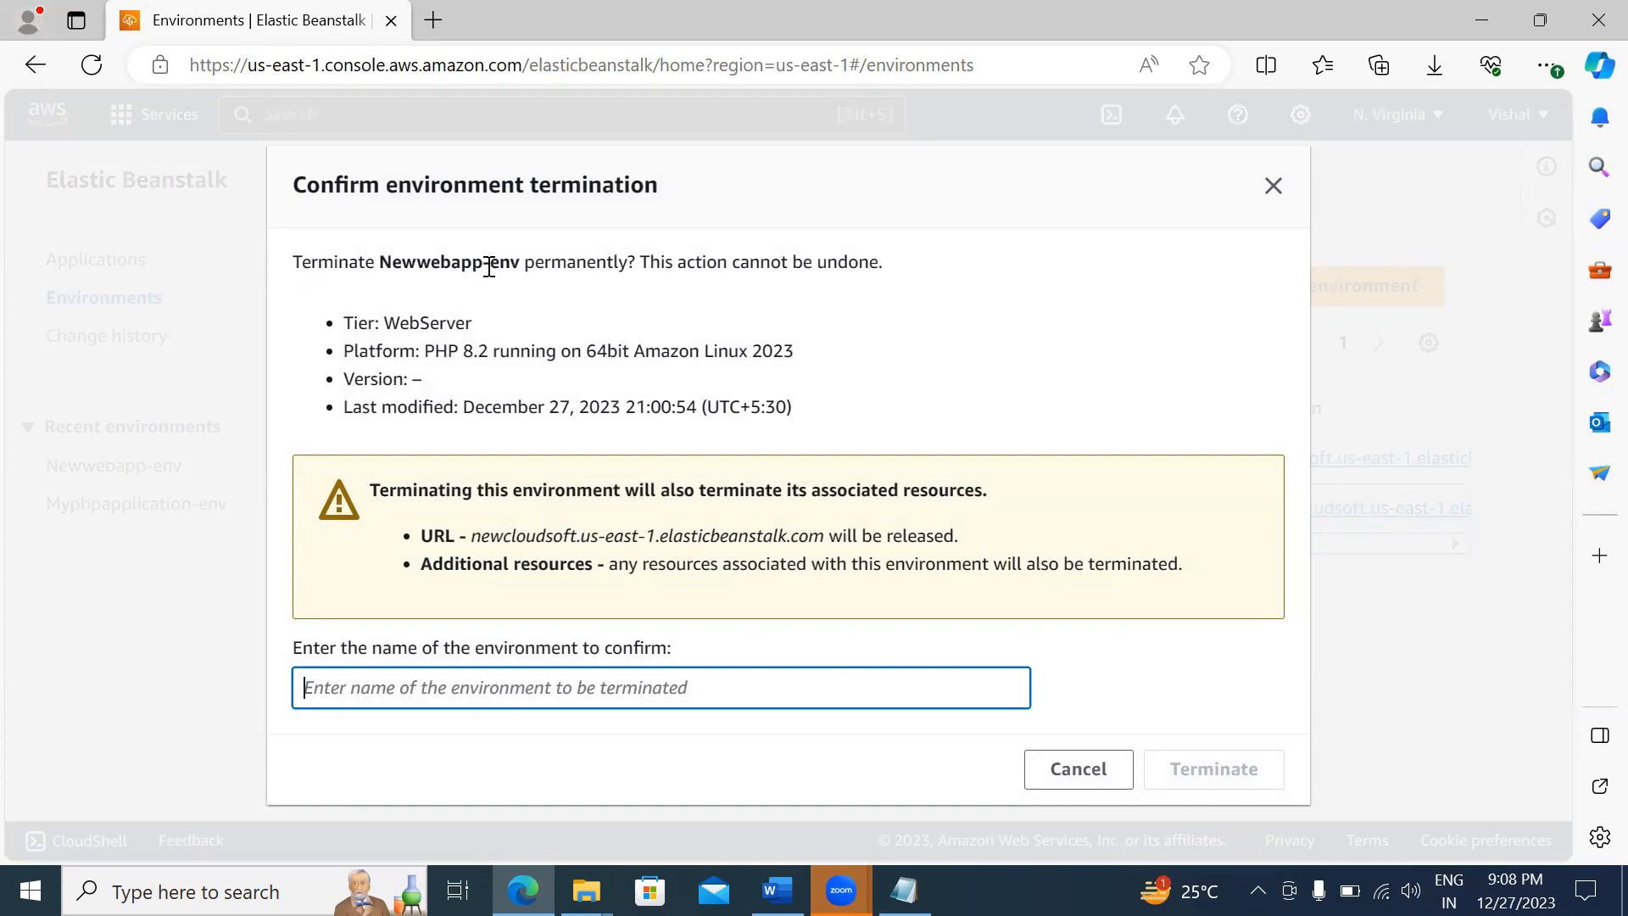
left_click(524, 262)
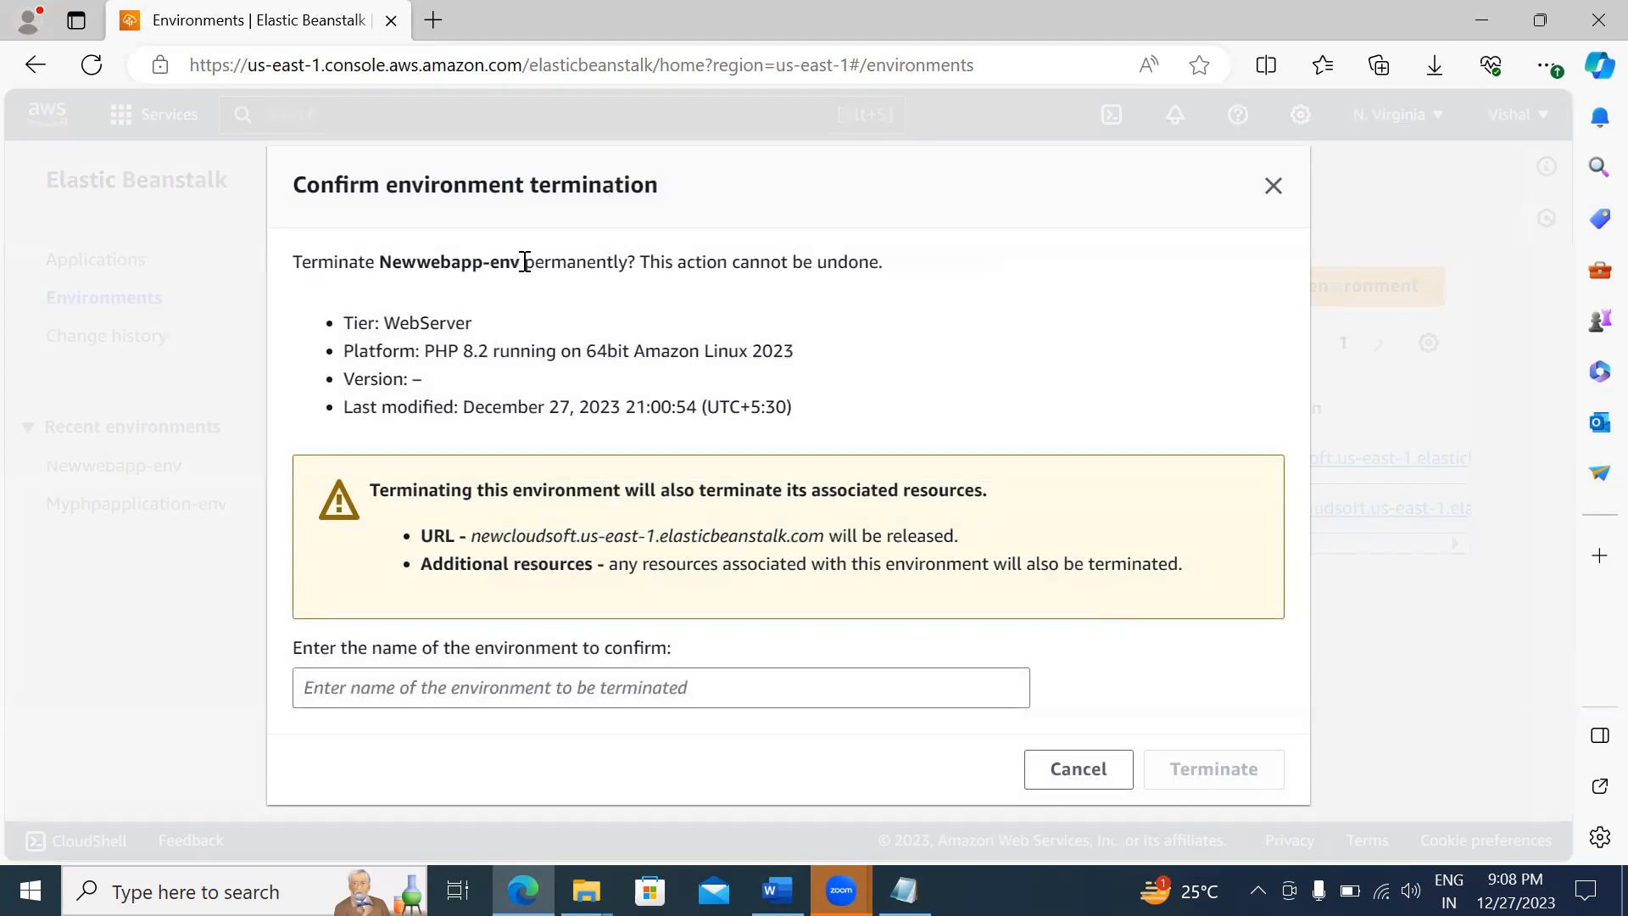
left_click_drag(525, 261, 384, 264)
key("ctrl+c")
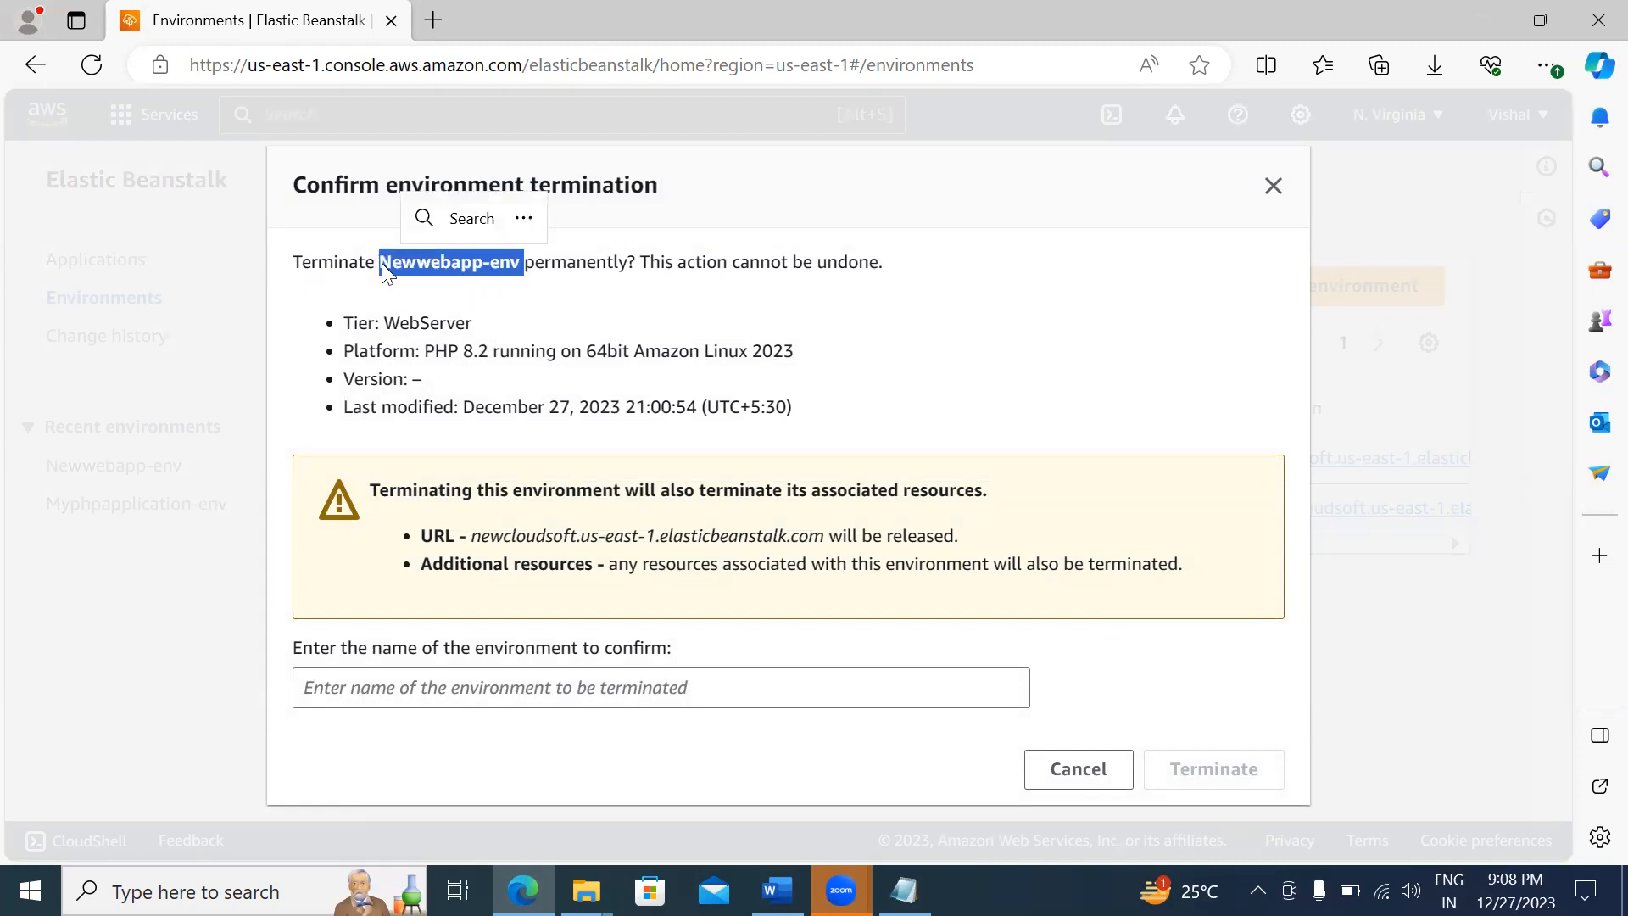
left_click(323, 698)
key("ctrl+v")
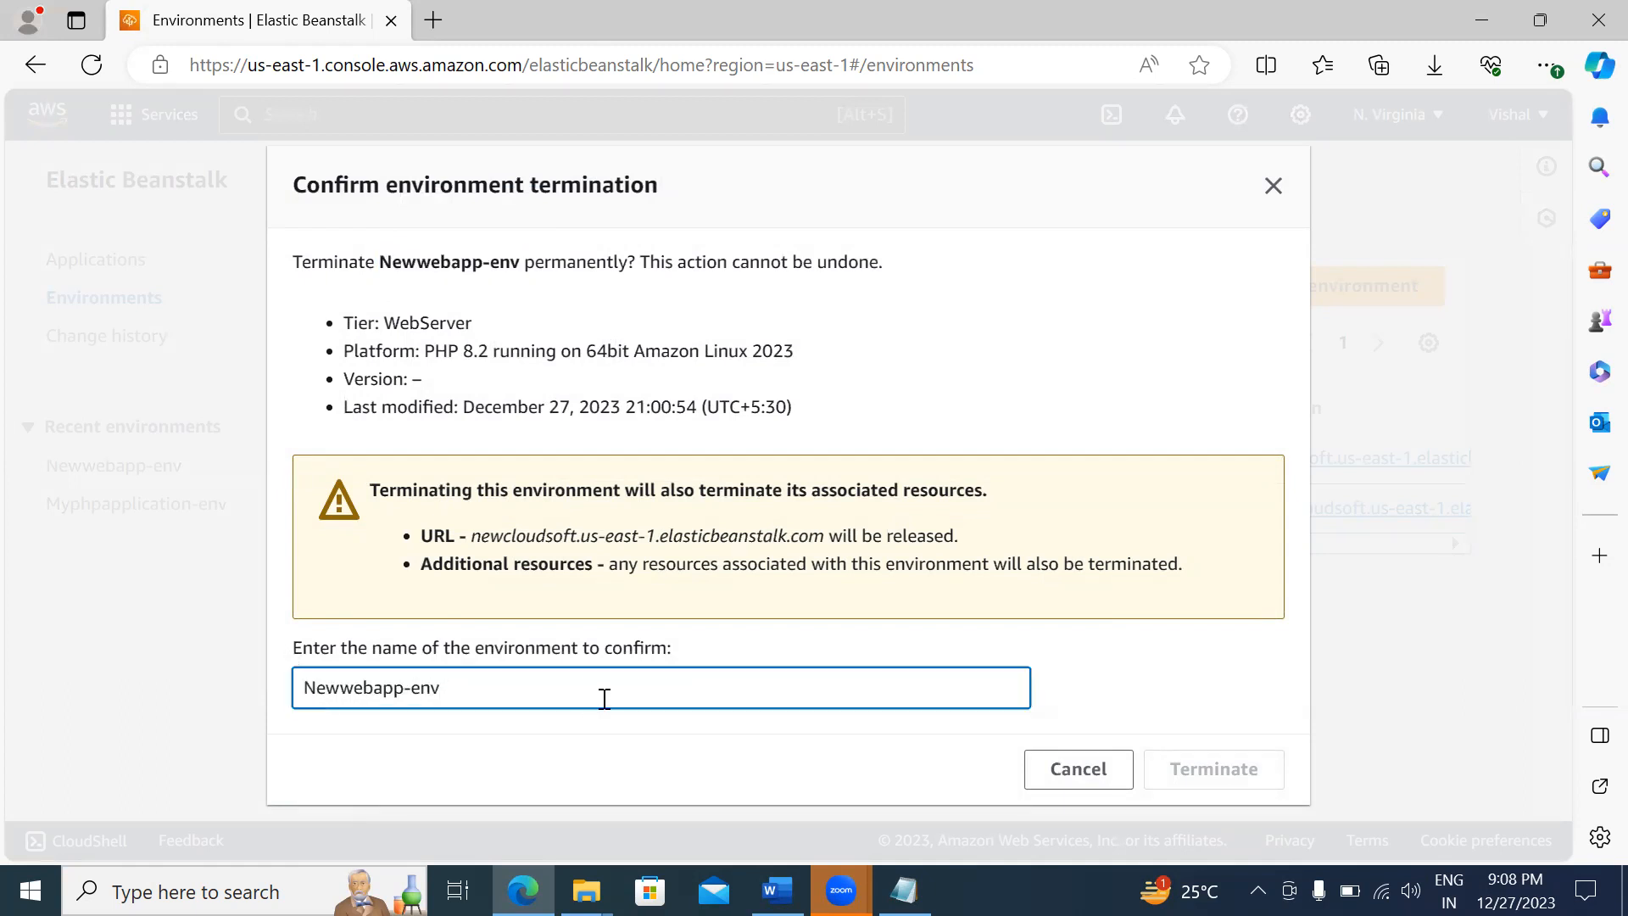
left_click(1237, 773)
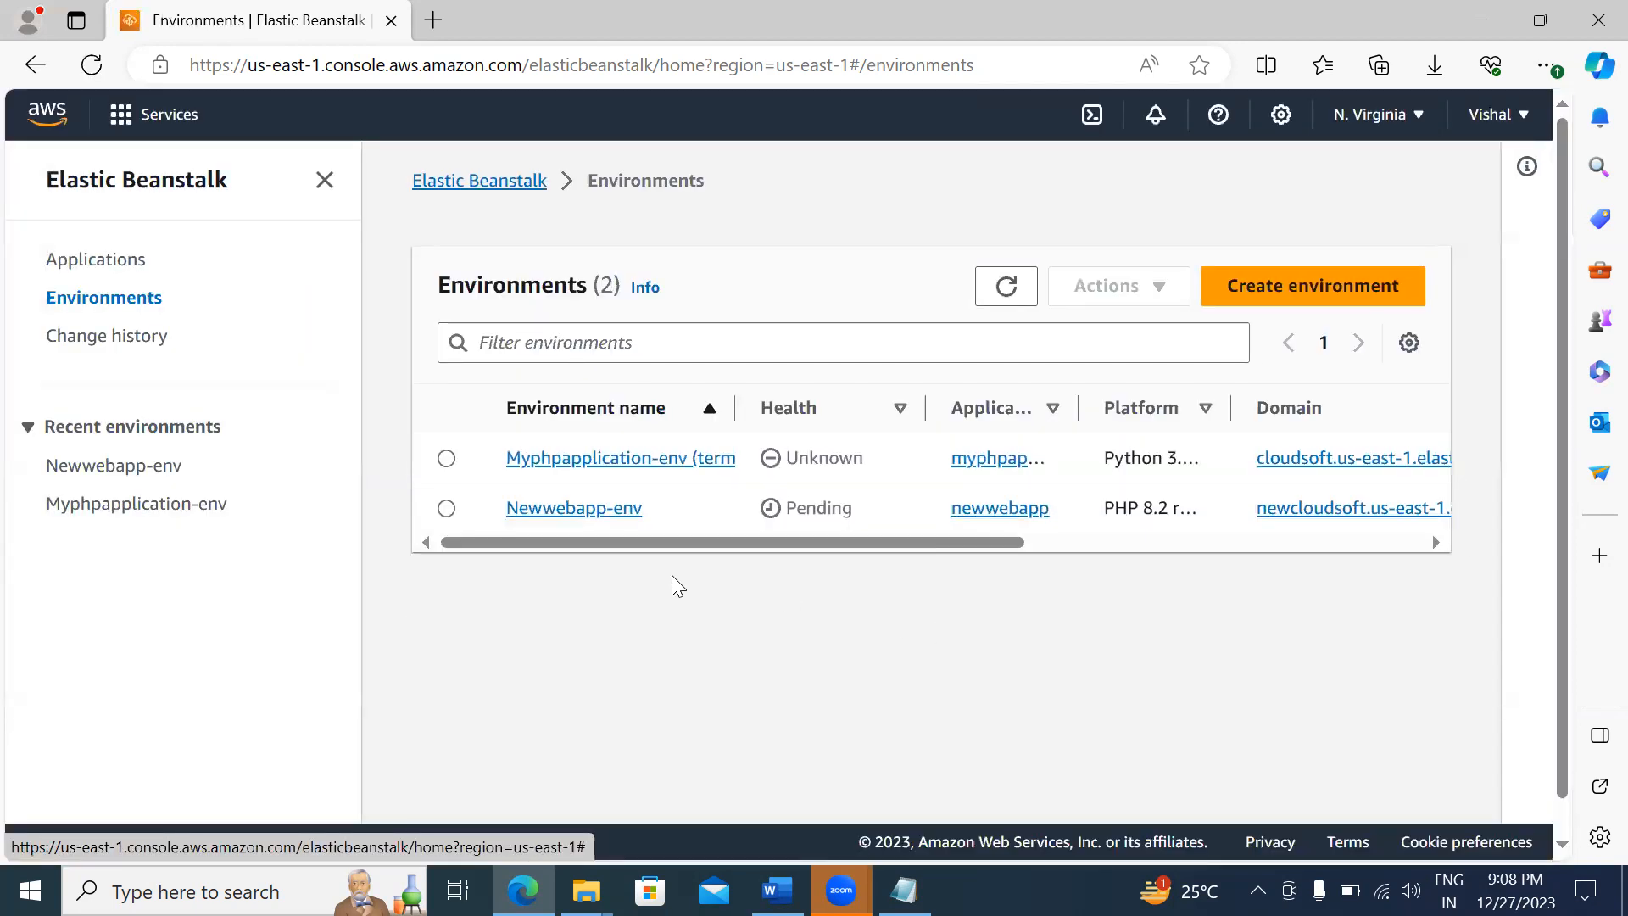
Step: Check which actions are available for the terminated Myphpapplication-env and go to the applications list
left_click(446, 458)
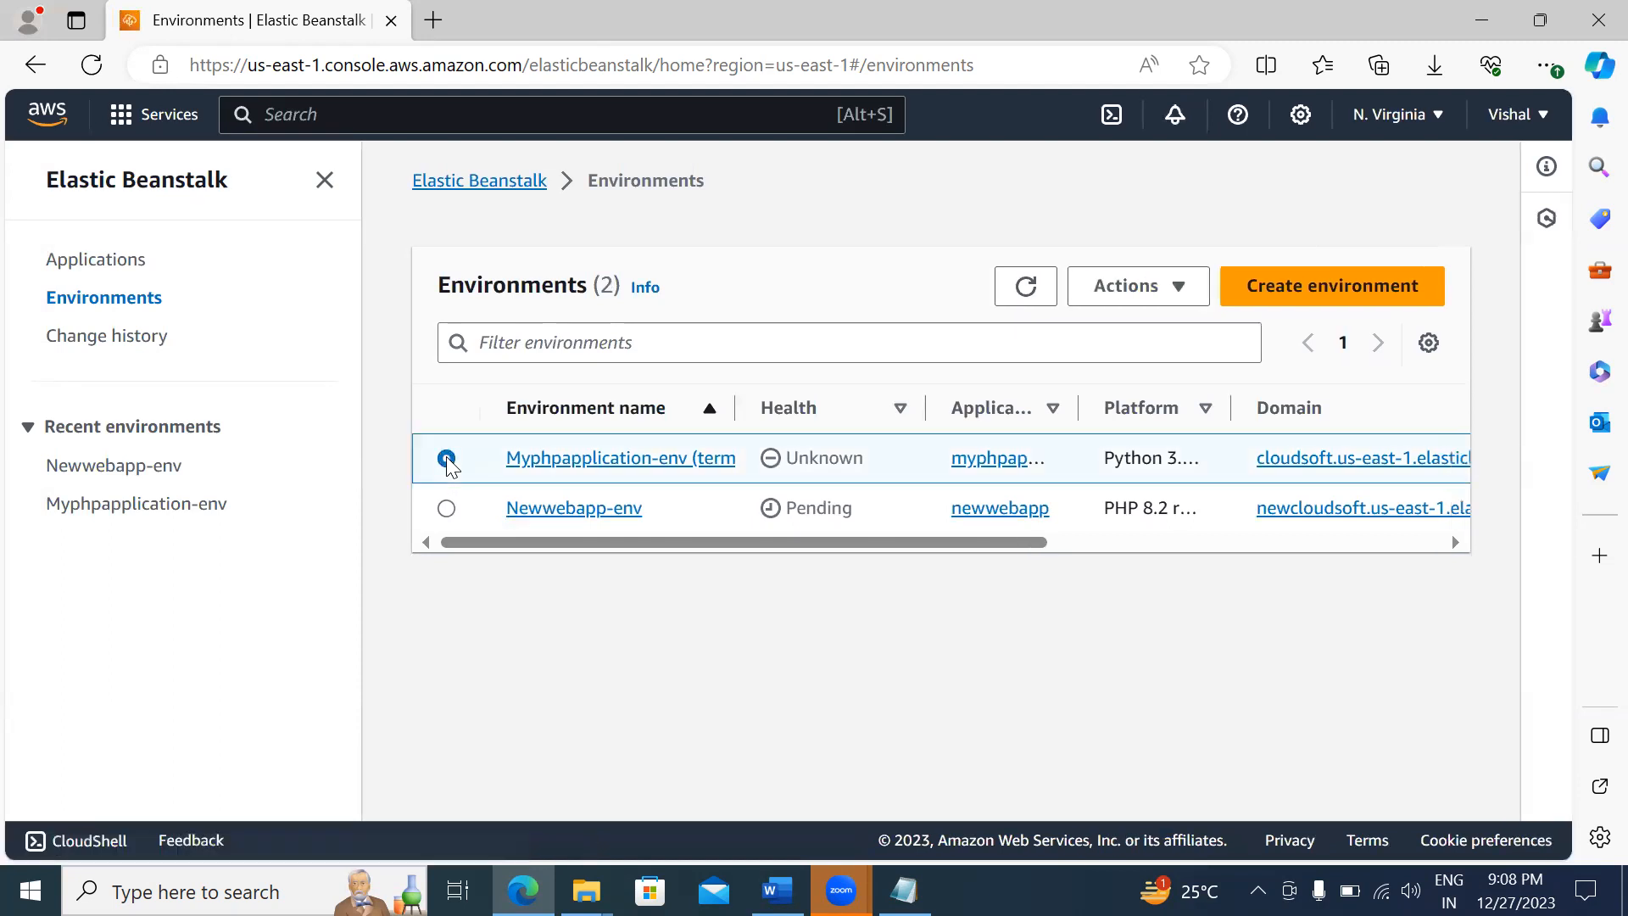
left_click(1158, 285)
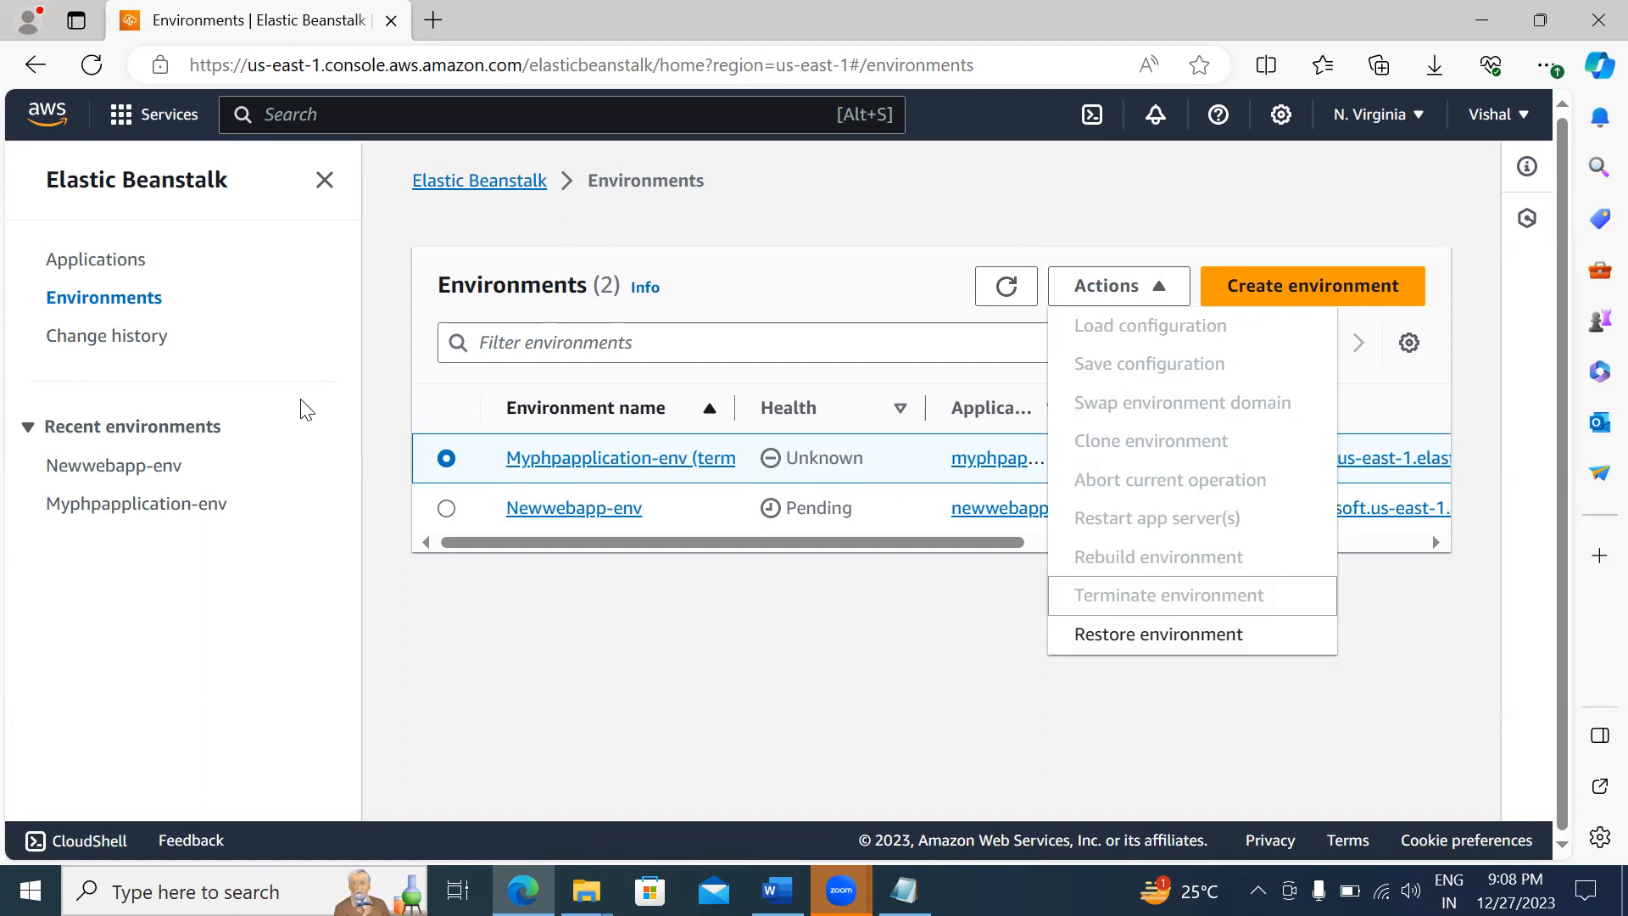
left_click(73, 268)
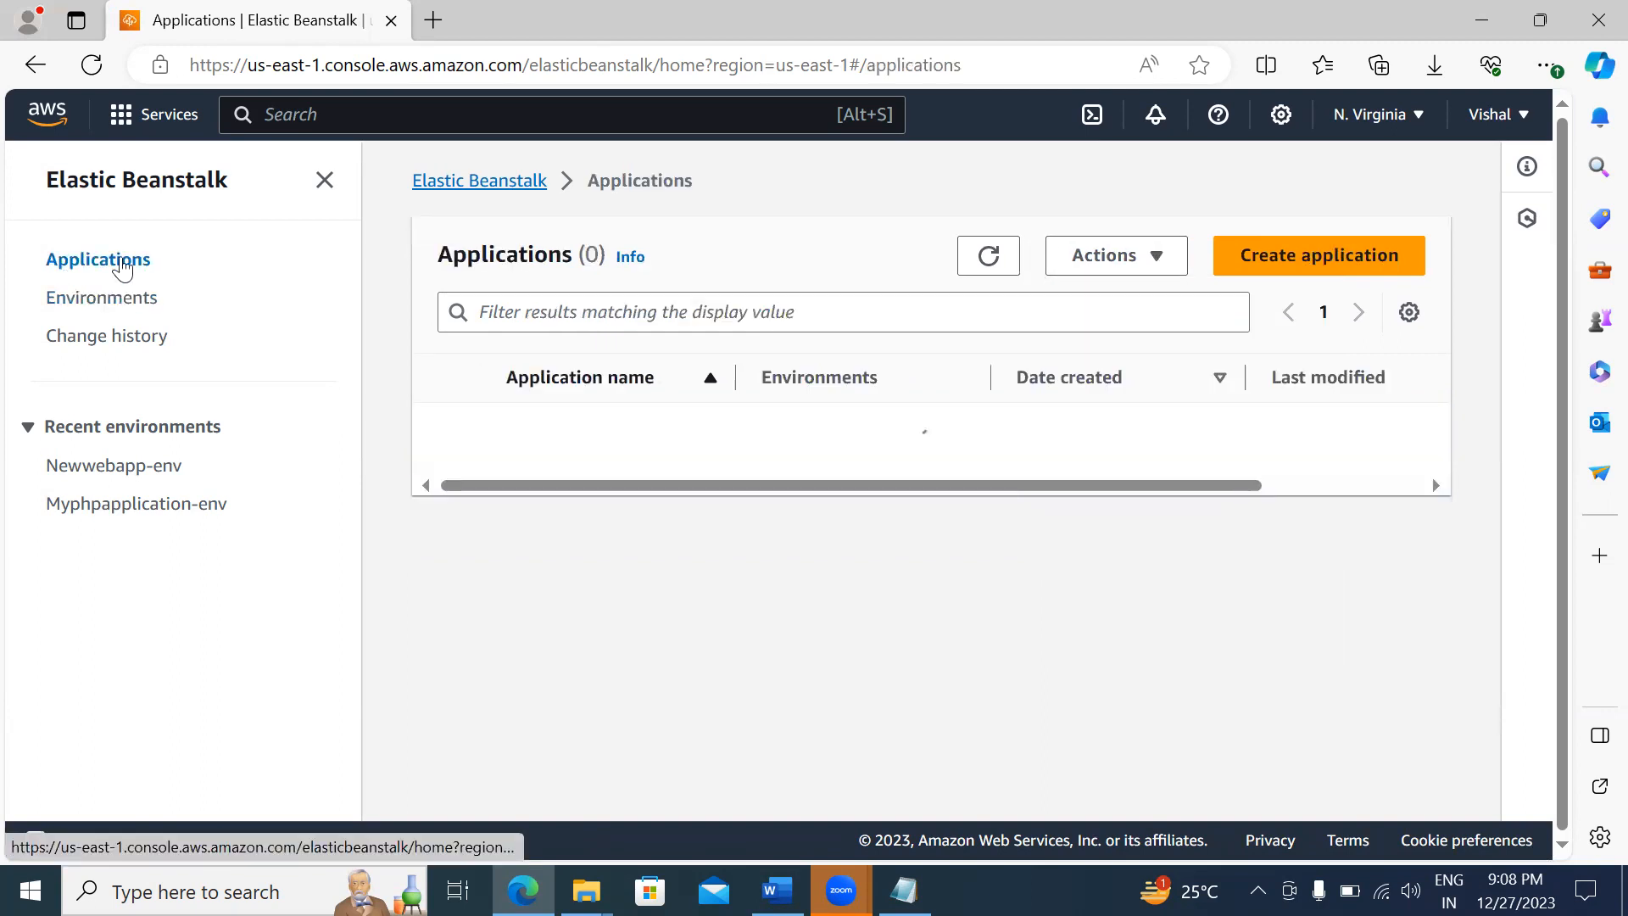
Step: Delete the newwebapp application, confirming with the application name newwebapp
left_click(446, 433)
left_click(1145, 255)
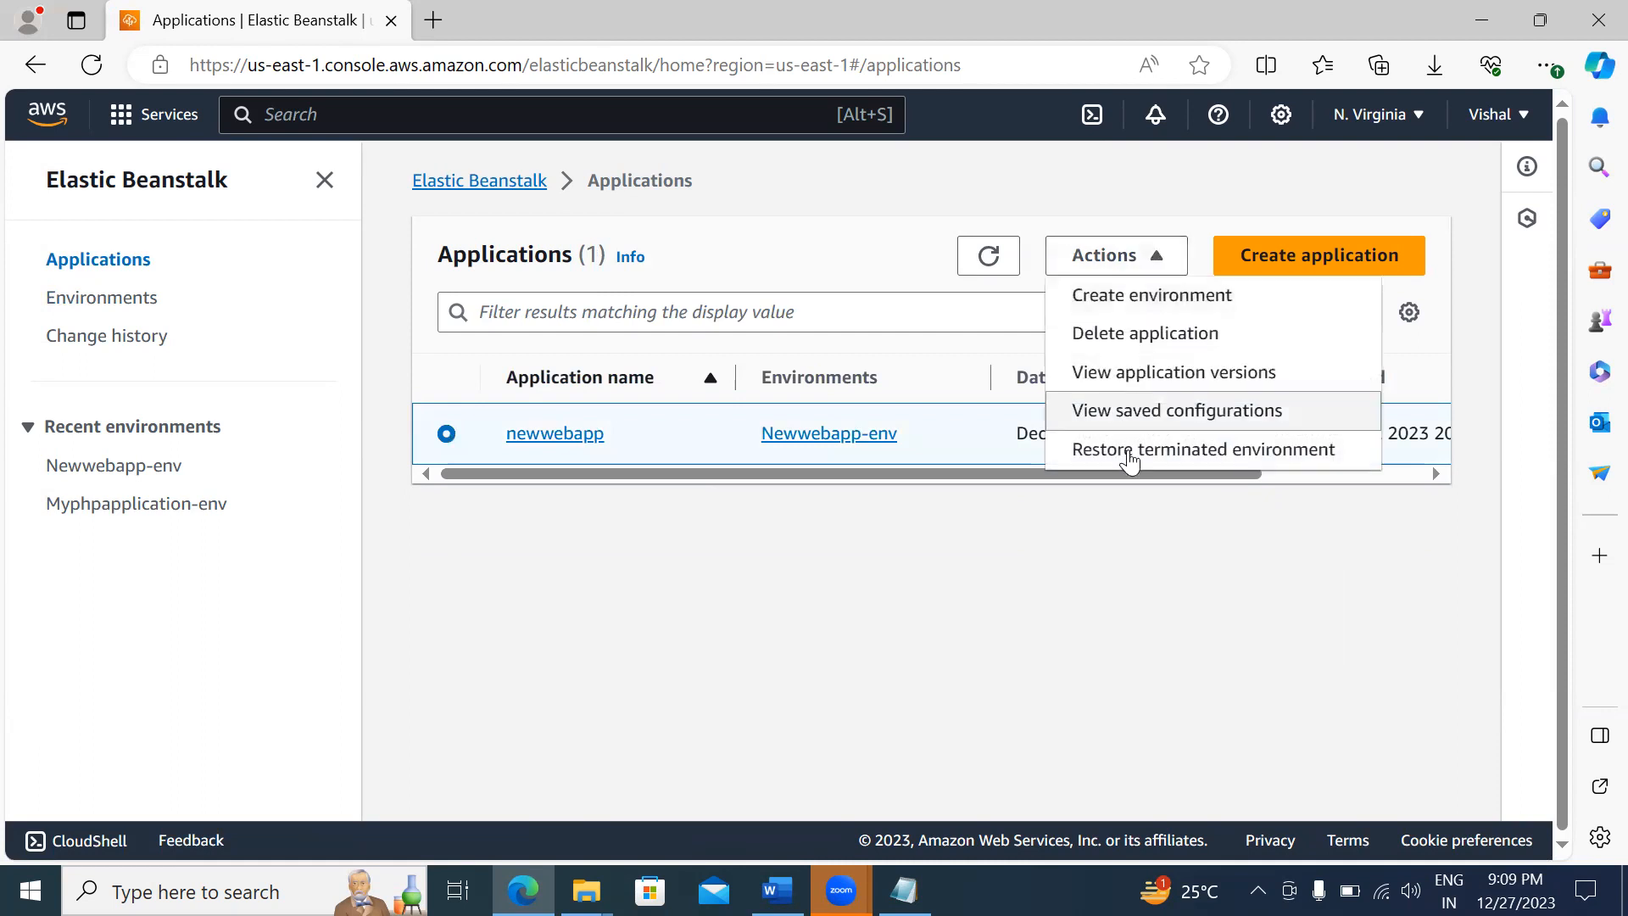
left_click(1133, 334)
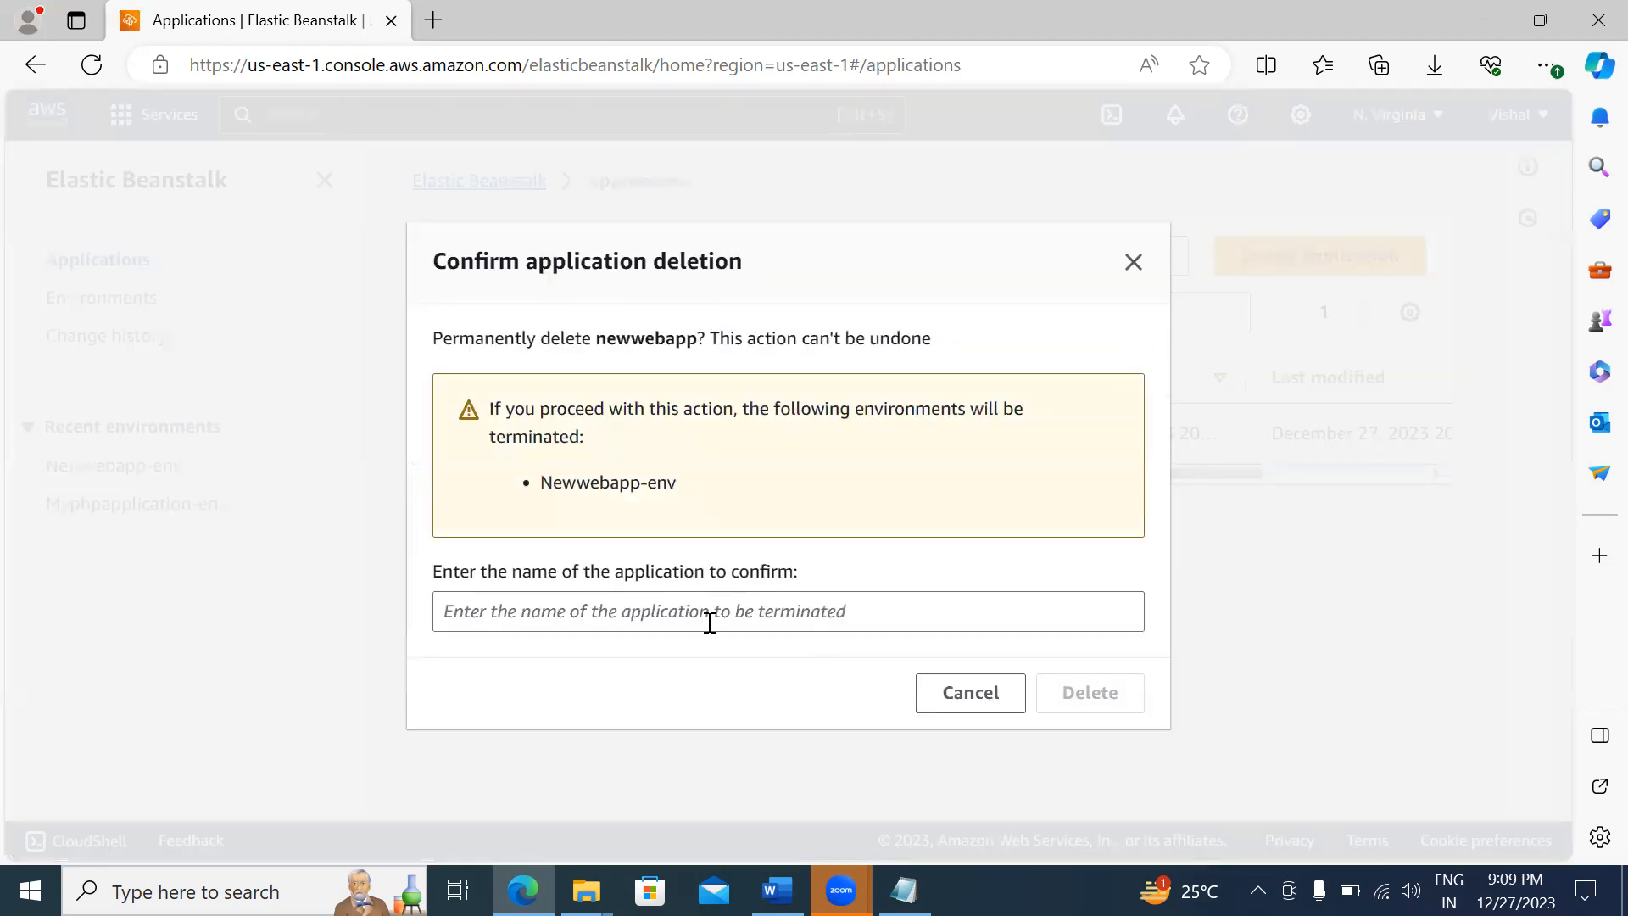
left_click(664, 629)
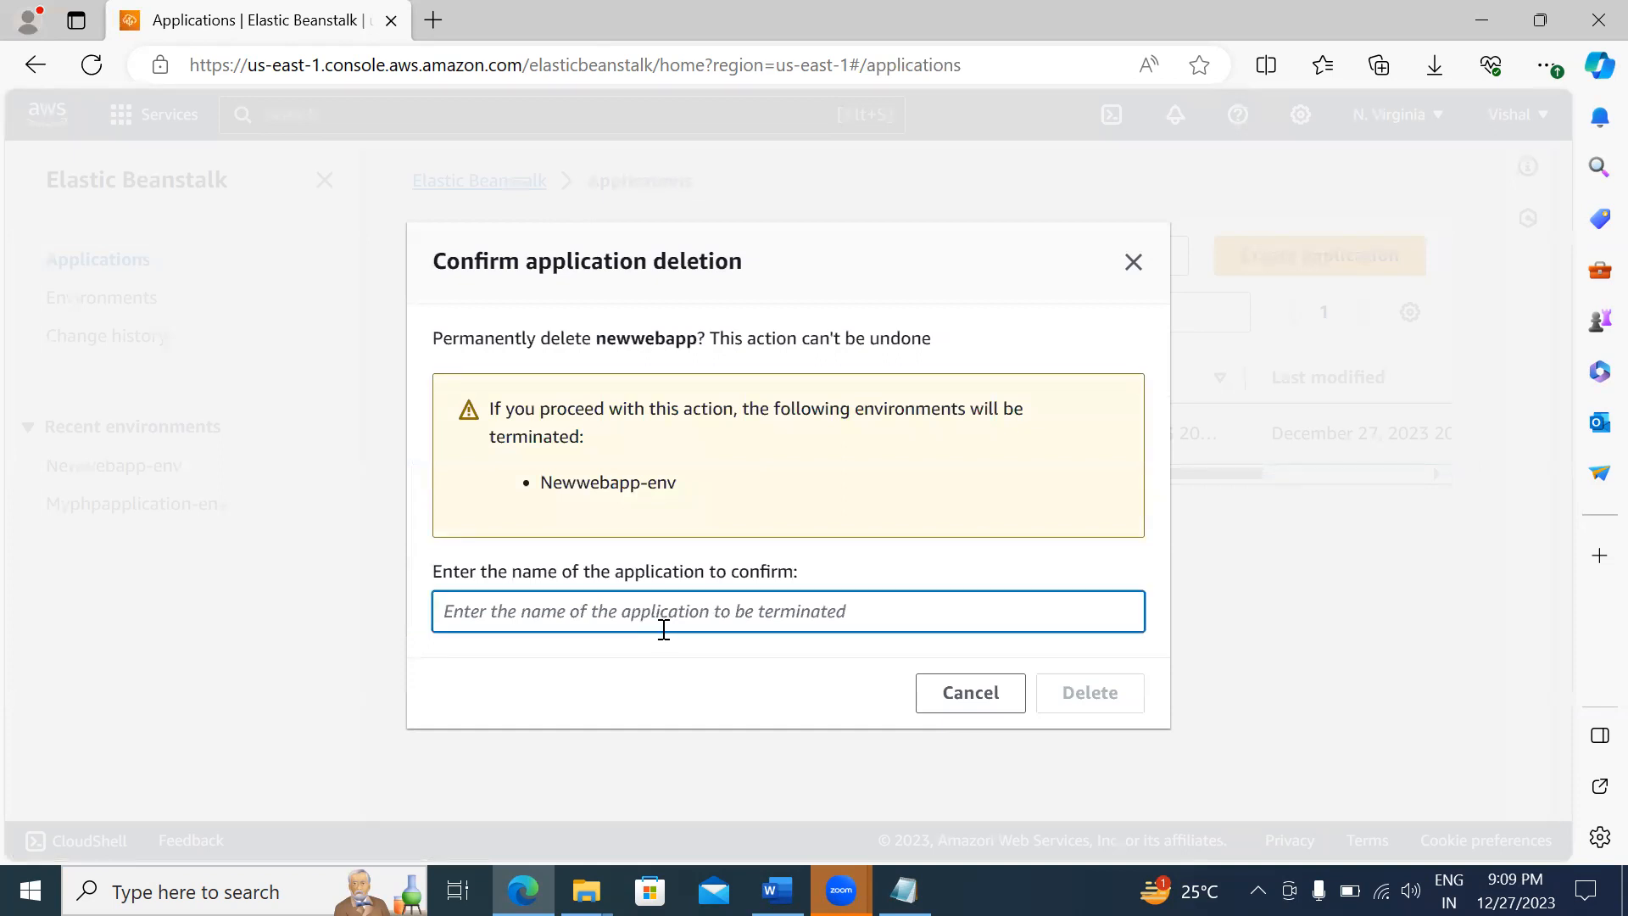
type("newwea")
key("BackSpace")
type("bapp")
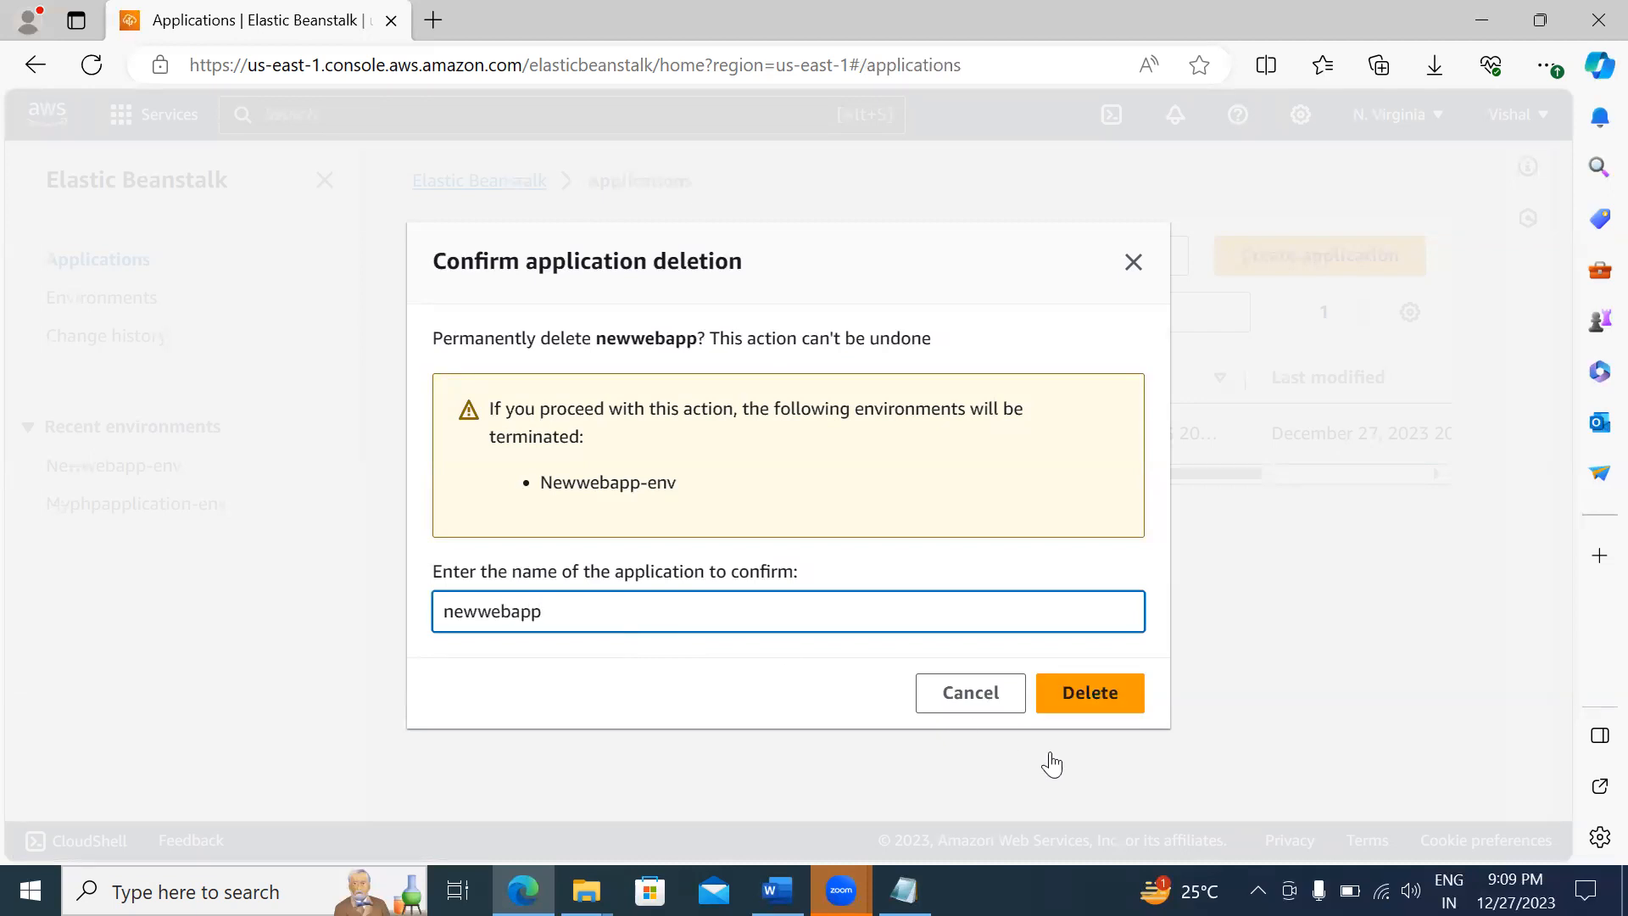
left_click(1098, 706)
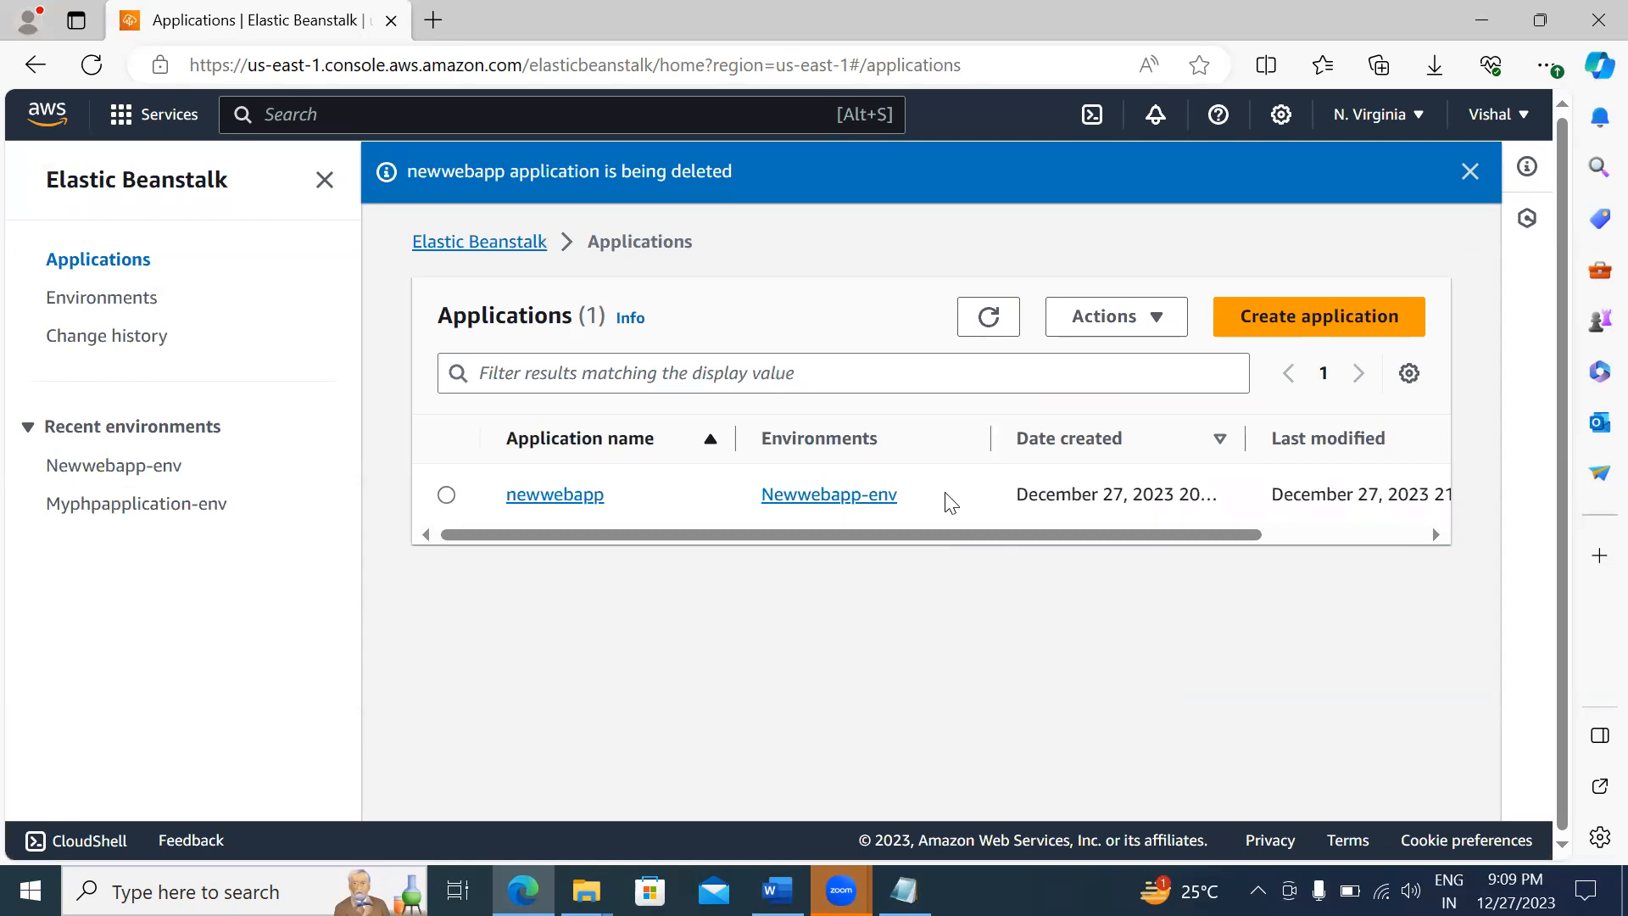
Step: Check the deletion progress by refreshing the applications list and the environments list, and dismiss the newwebapp deletion notification
left_click(987, 317)
left_click(100, 306)
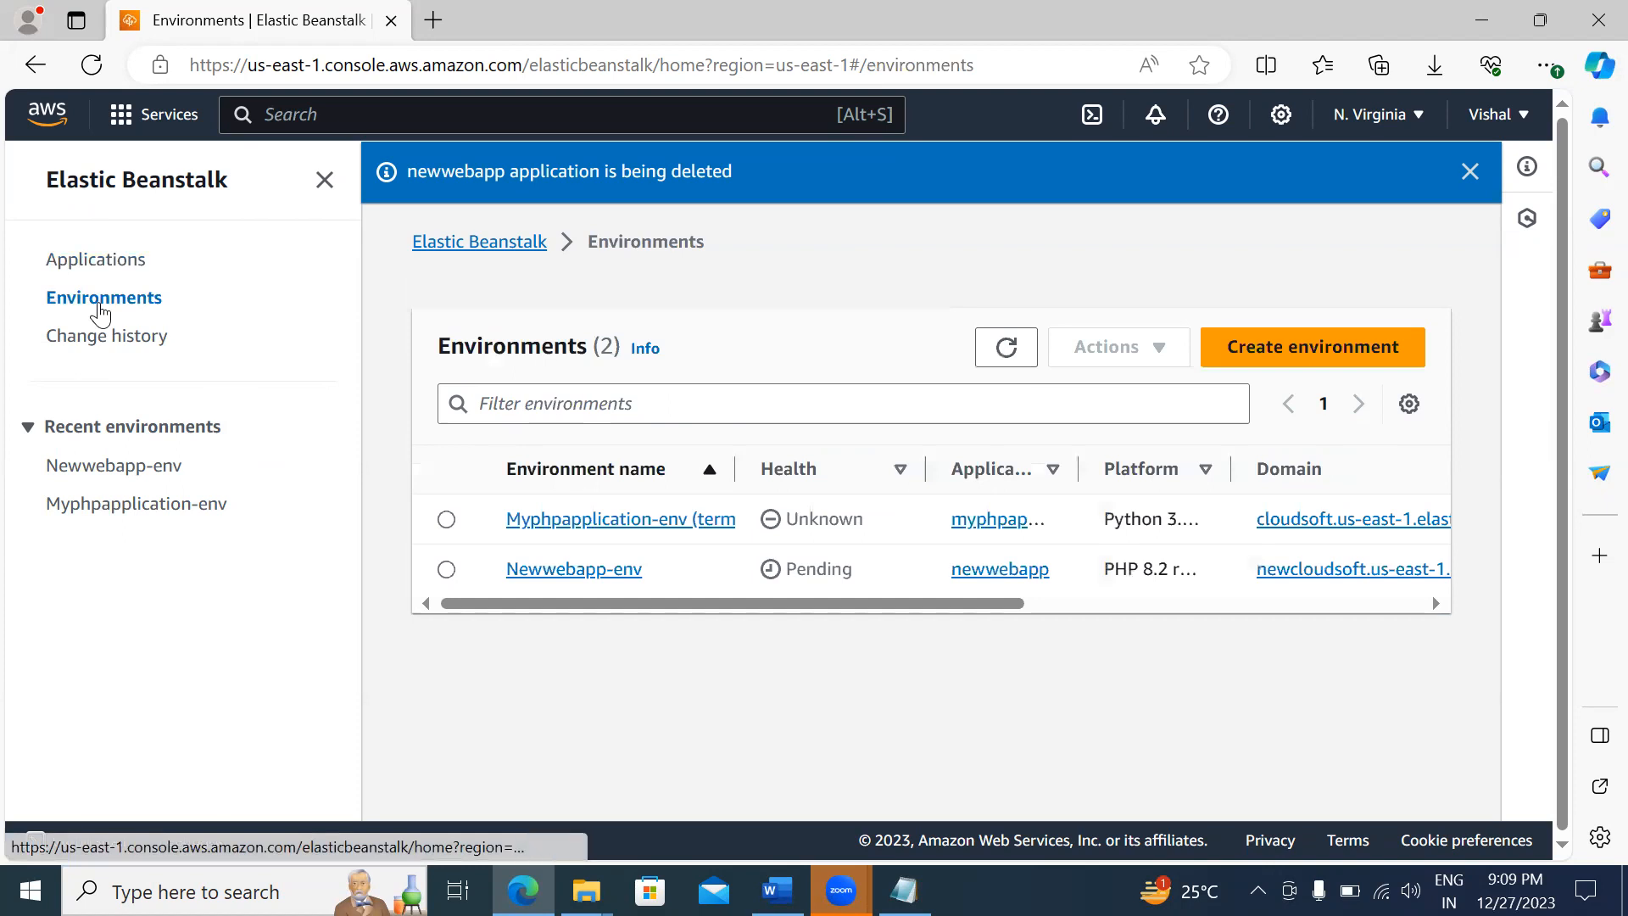
left_click(1006, 348)
left_click(1006, 347)
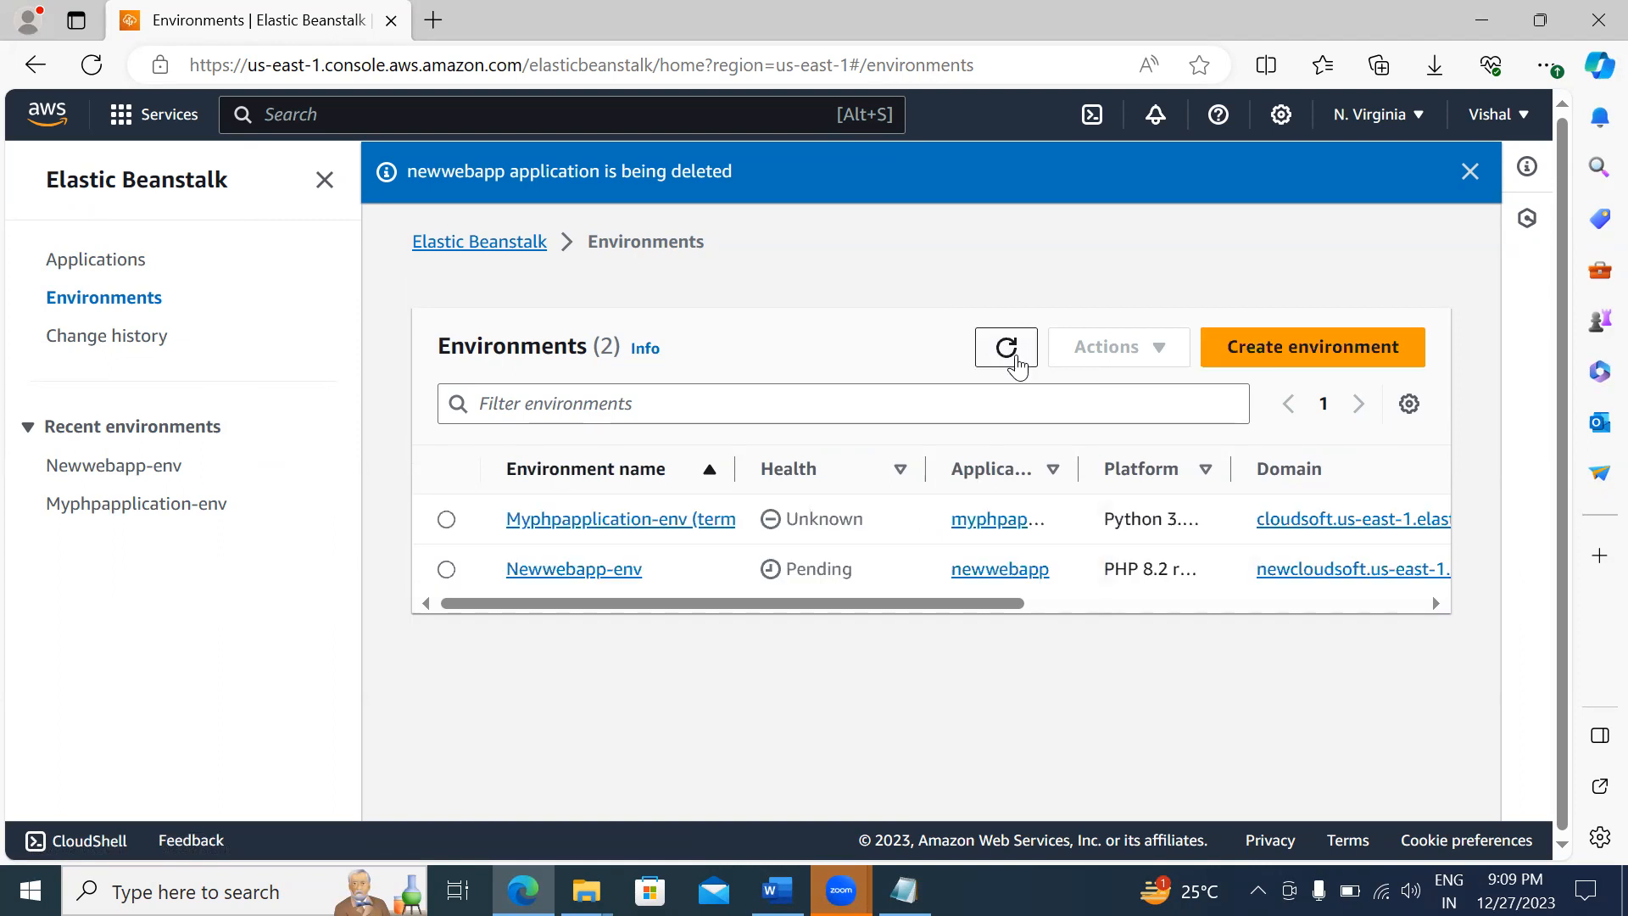
left_click(1470, 173)
Step: Sign out of the AWS account and close the browser window
left_click(1374, 119)
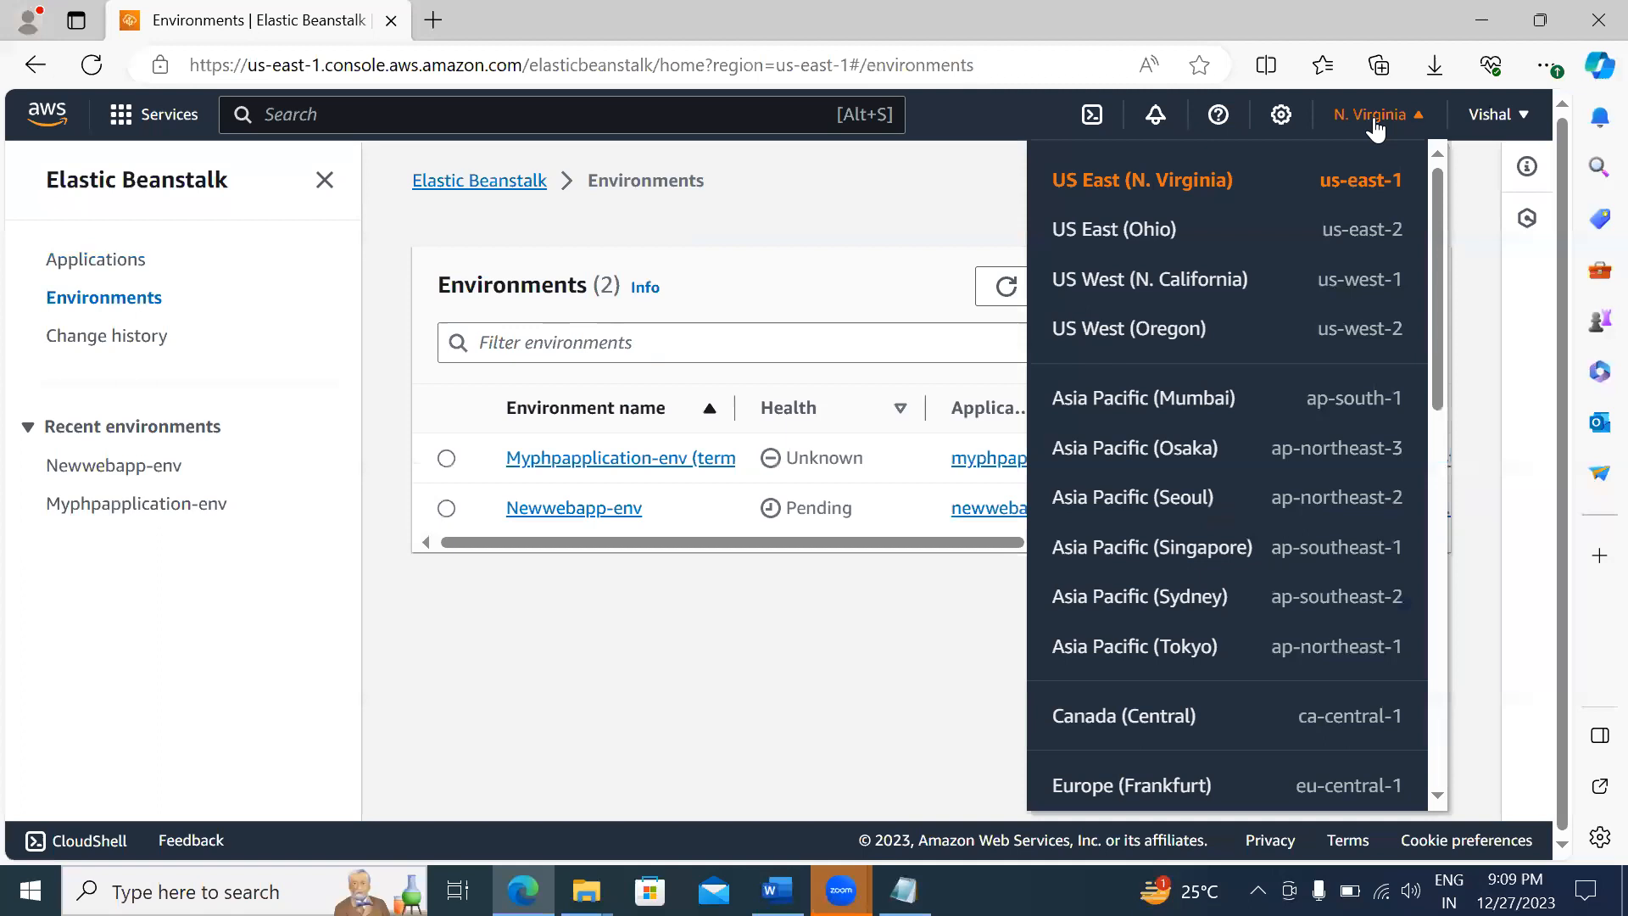
left_click(991, 166)
left_click(1499, 119)
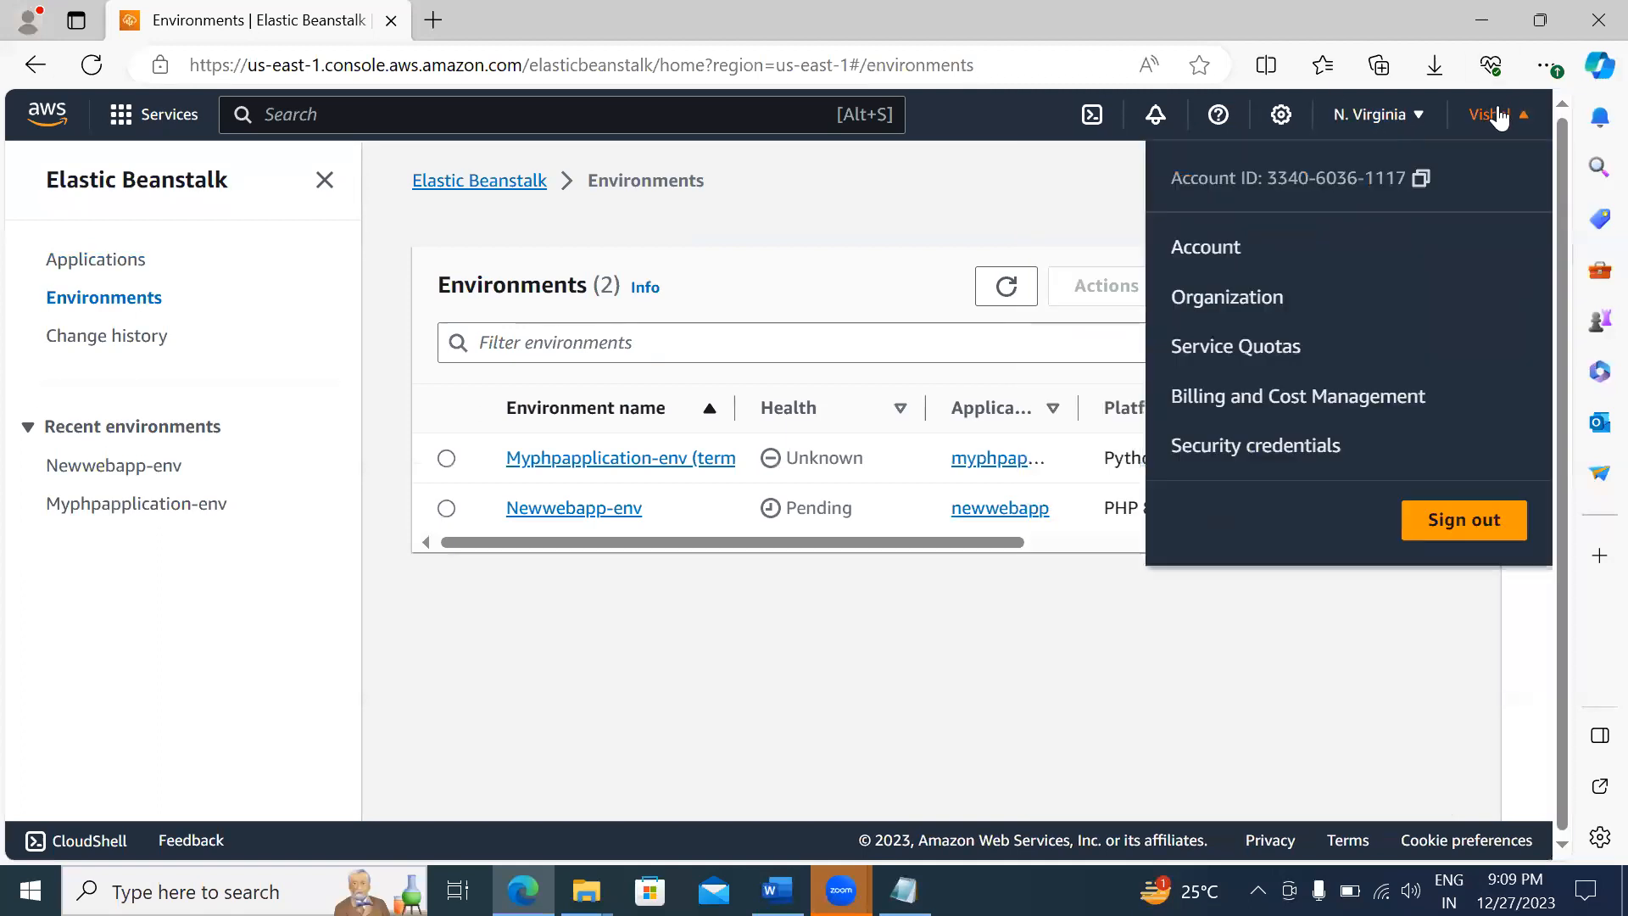
left_click(1459, 530)
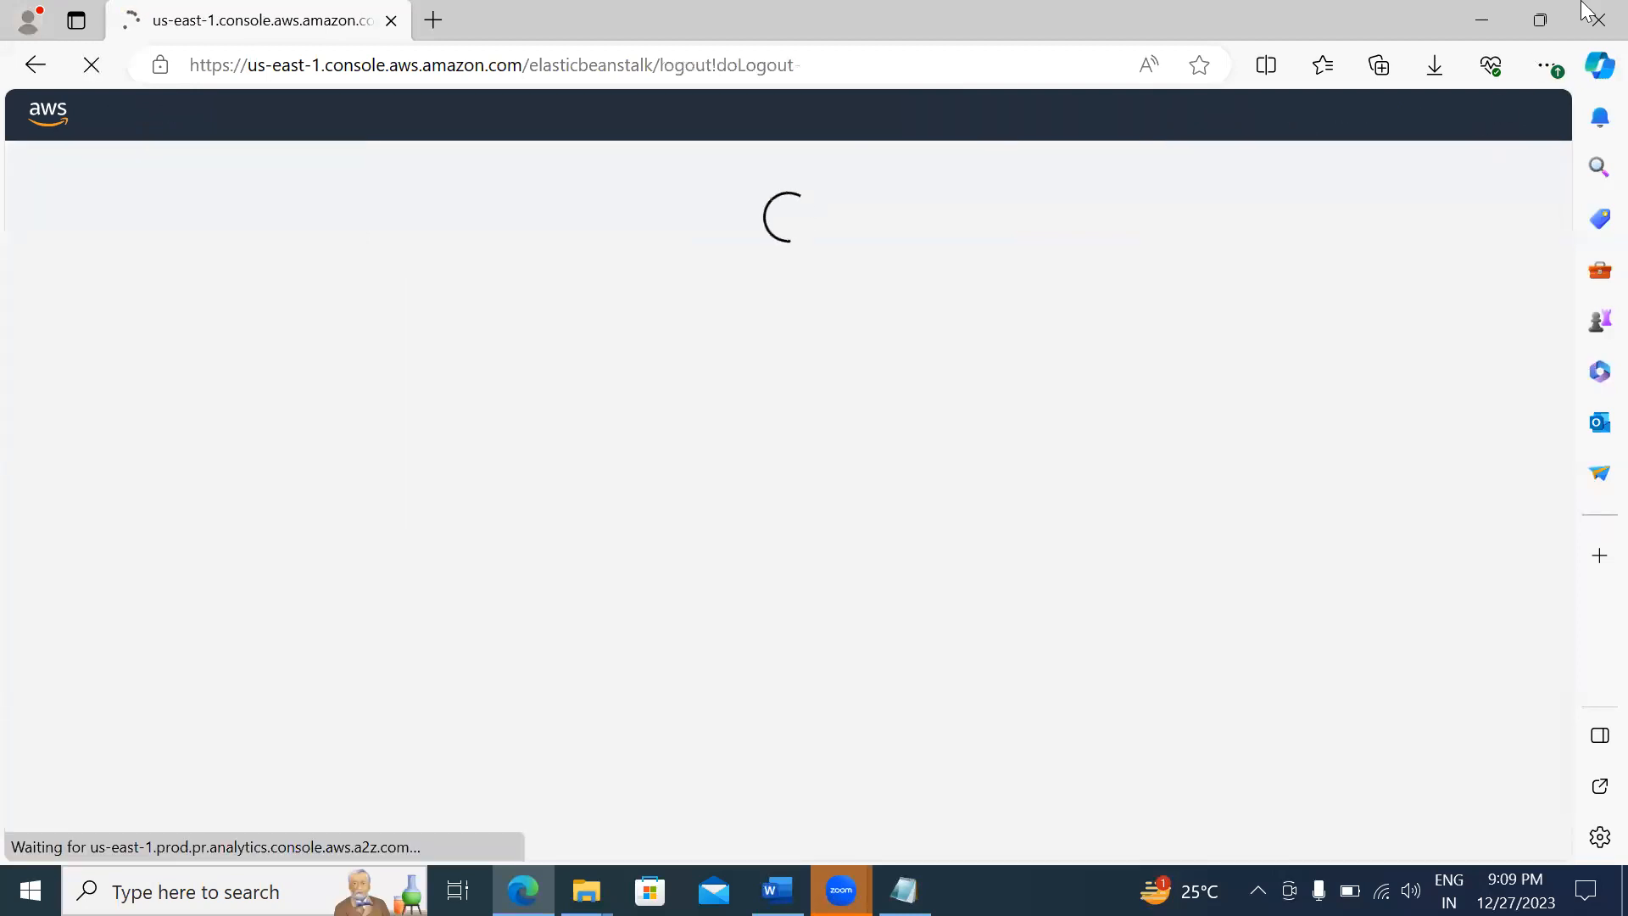
left_click(1594, 26)
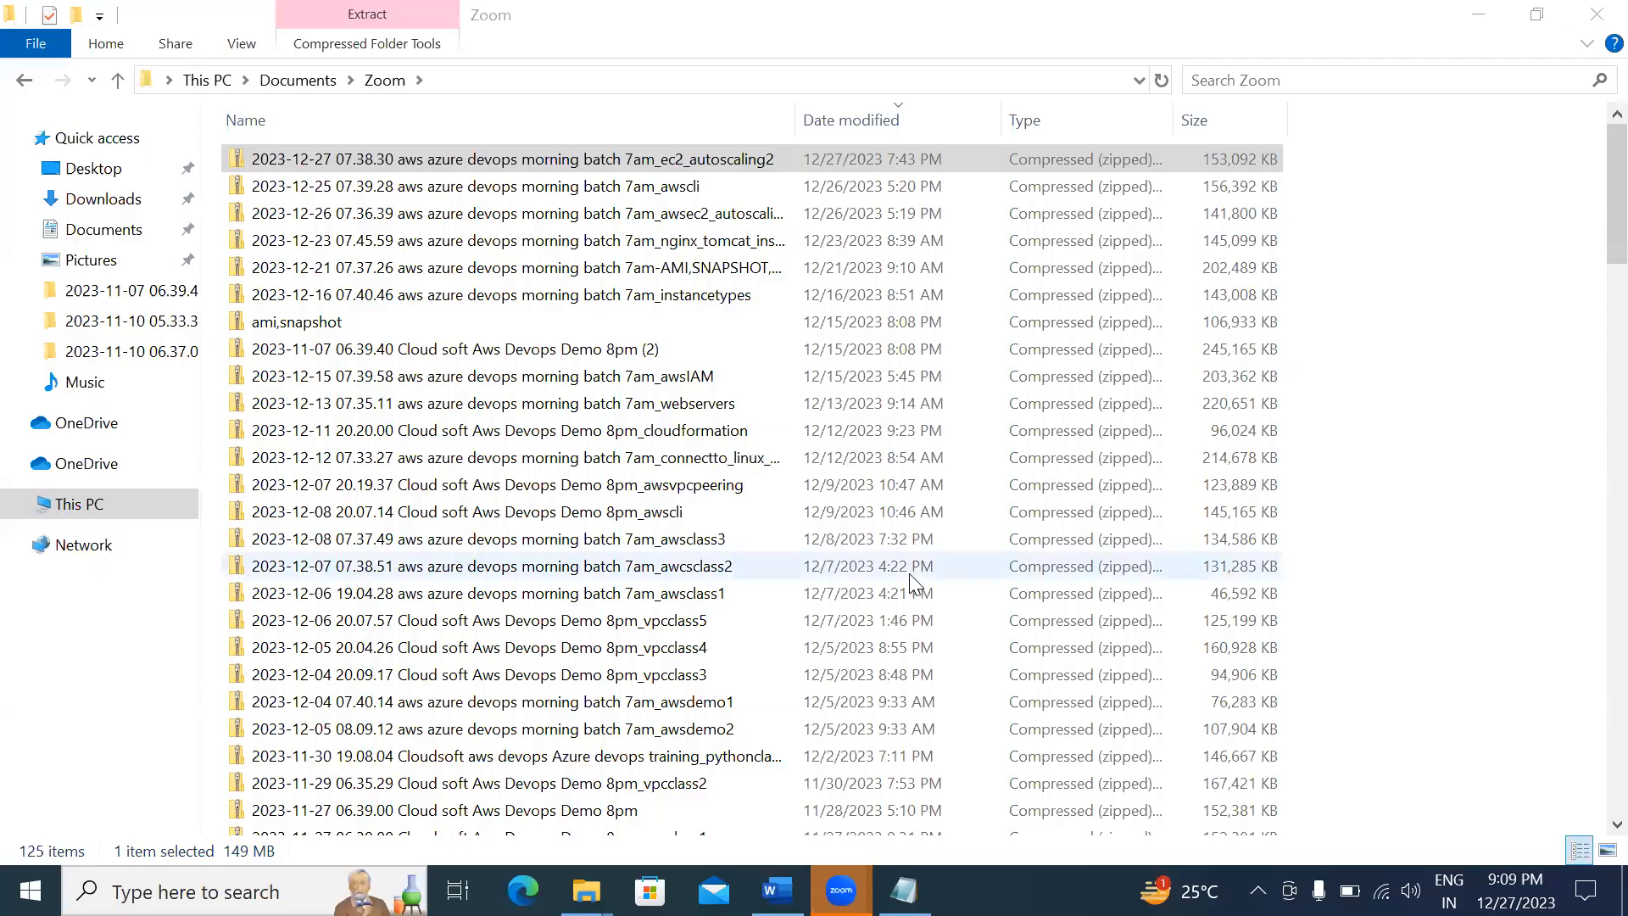